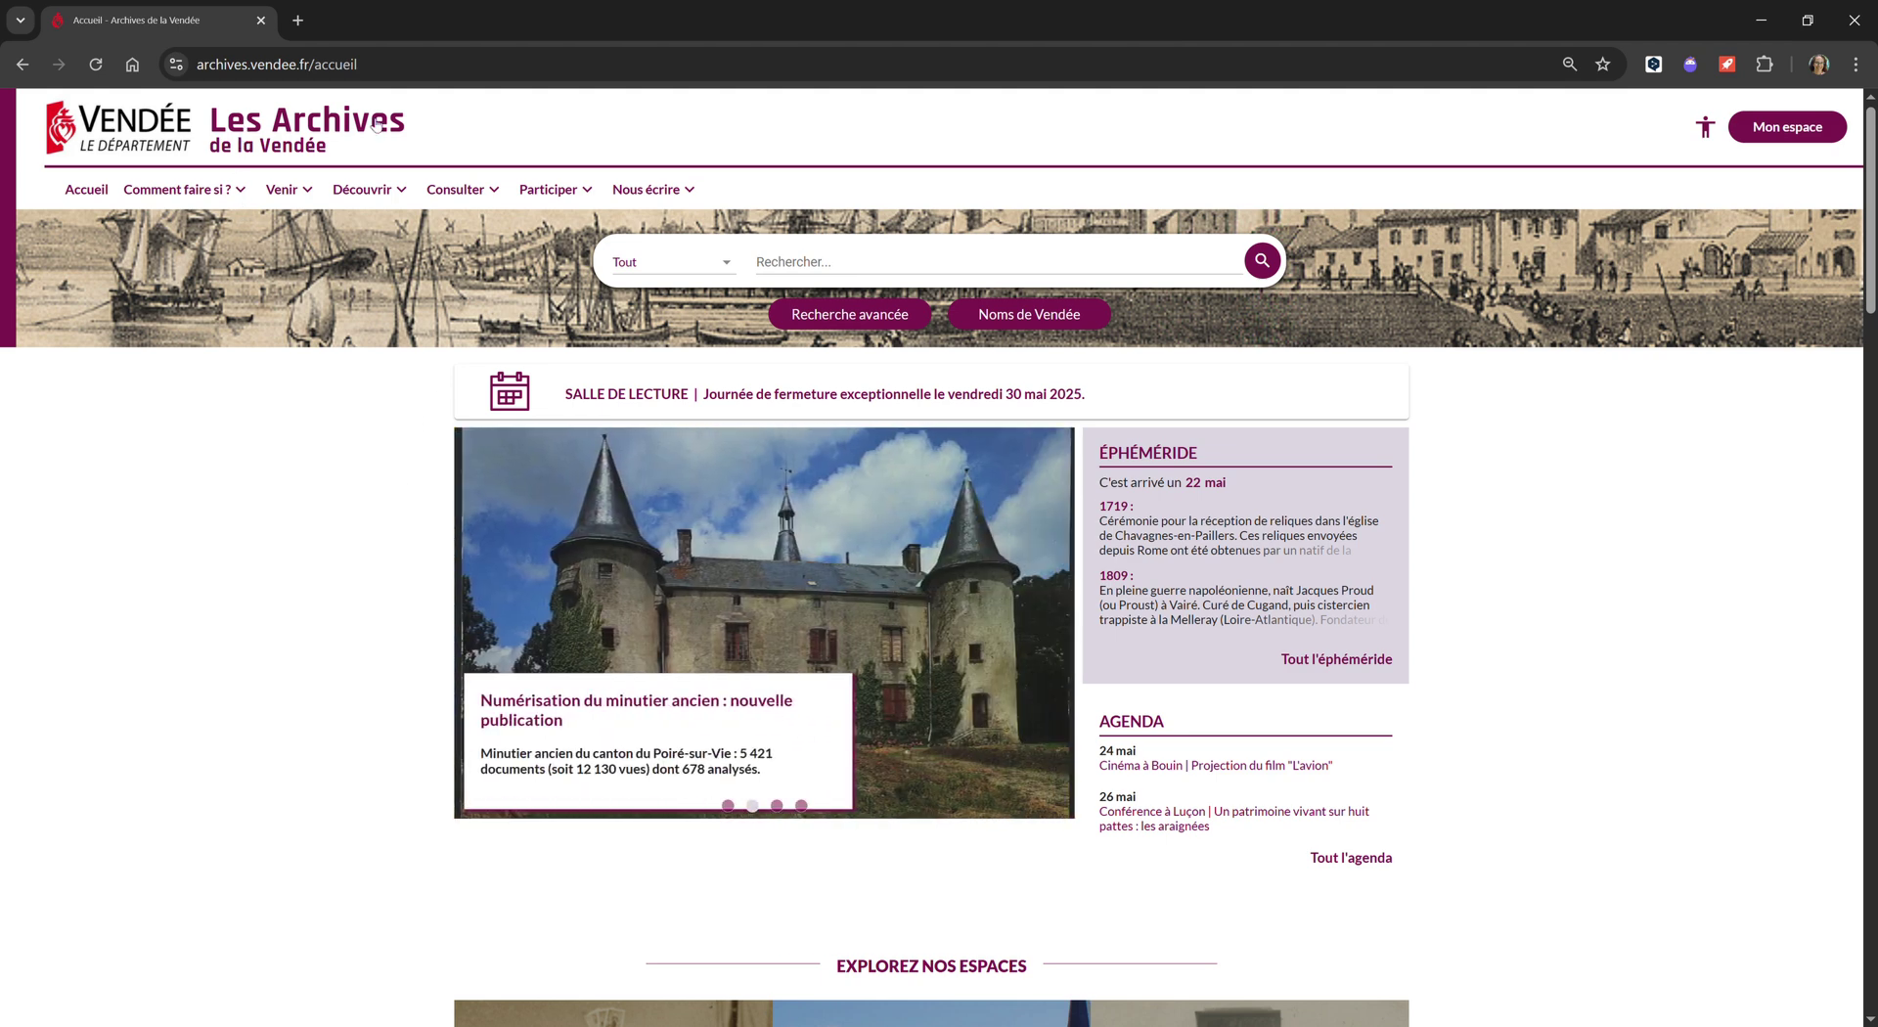
Step: Open the CADNAP85 participation map from the archives' "Reconstituez les paysages" page
{"action": "left_click", "coordinate": [542, 192]}
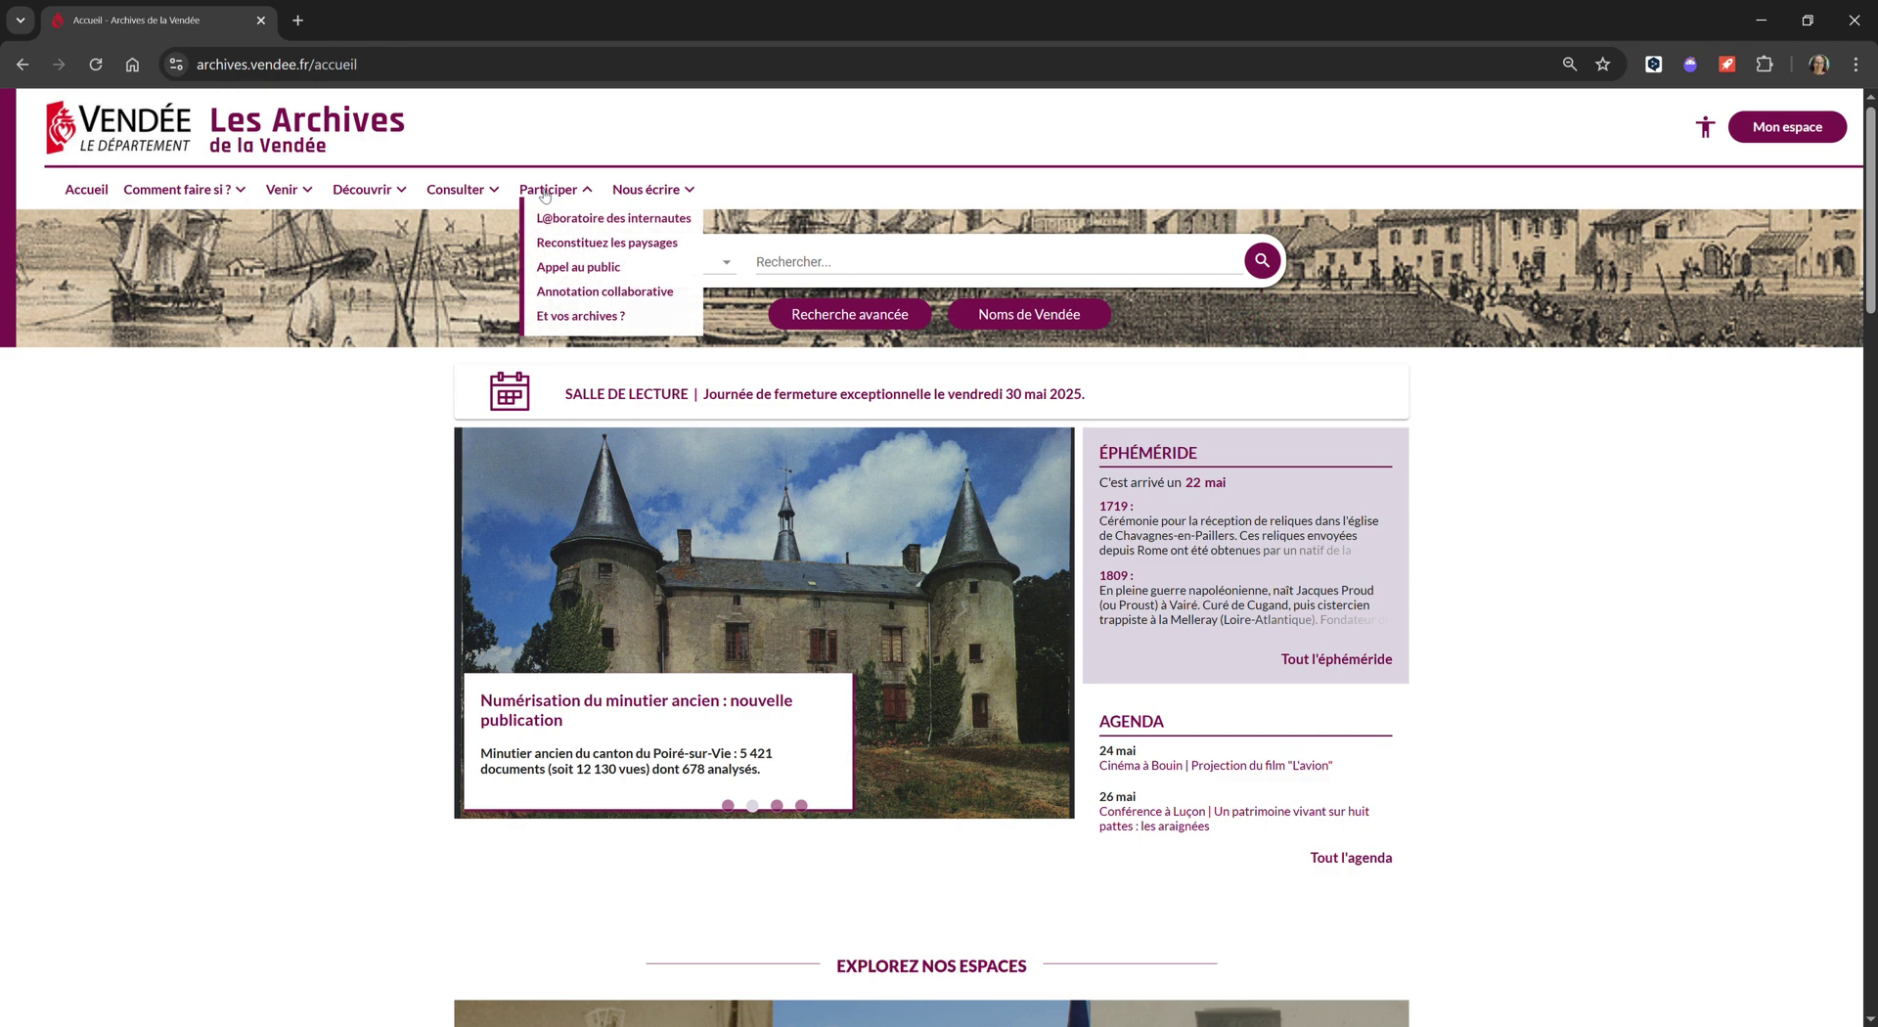
{"action": "left_click", "coordinate": [618, 243]}
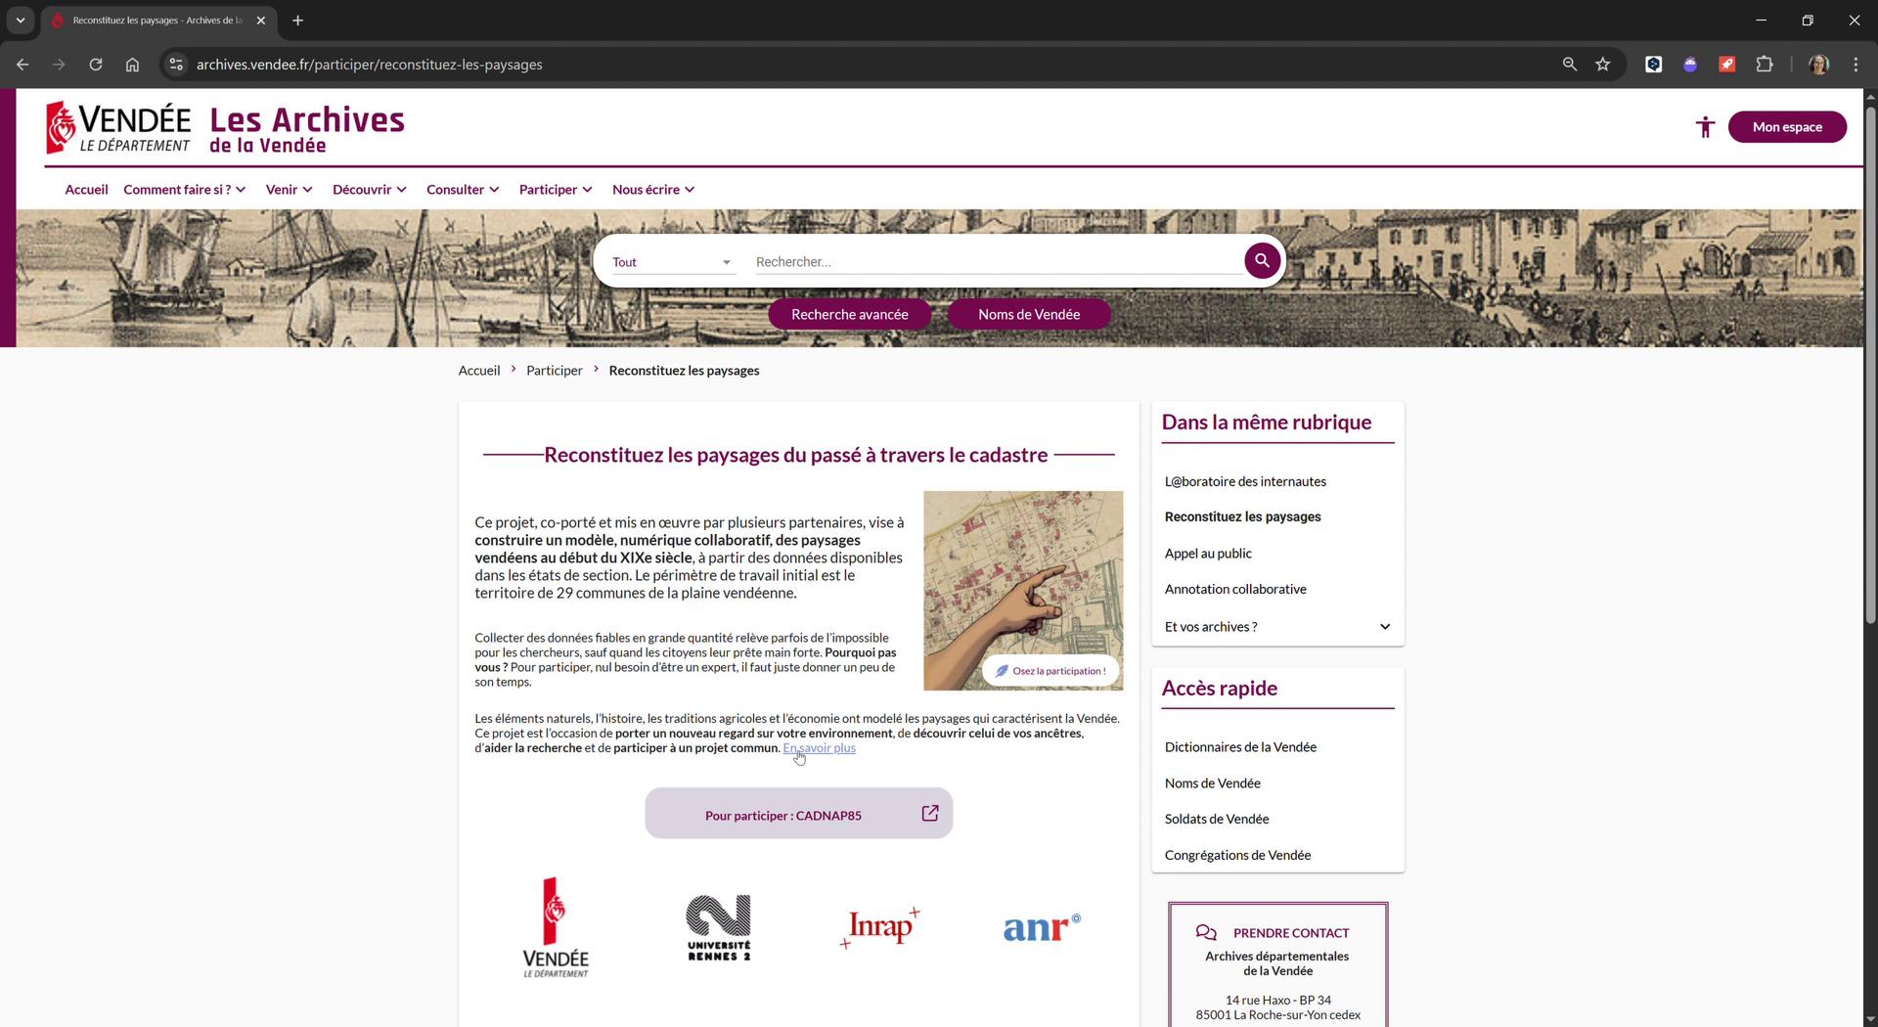
{"action": "left_click", "coordinate": [790, 824]}
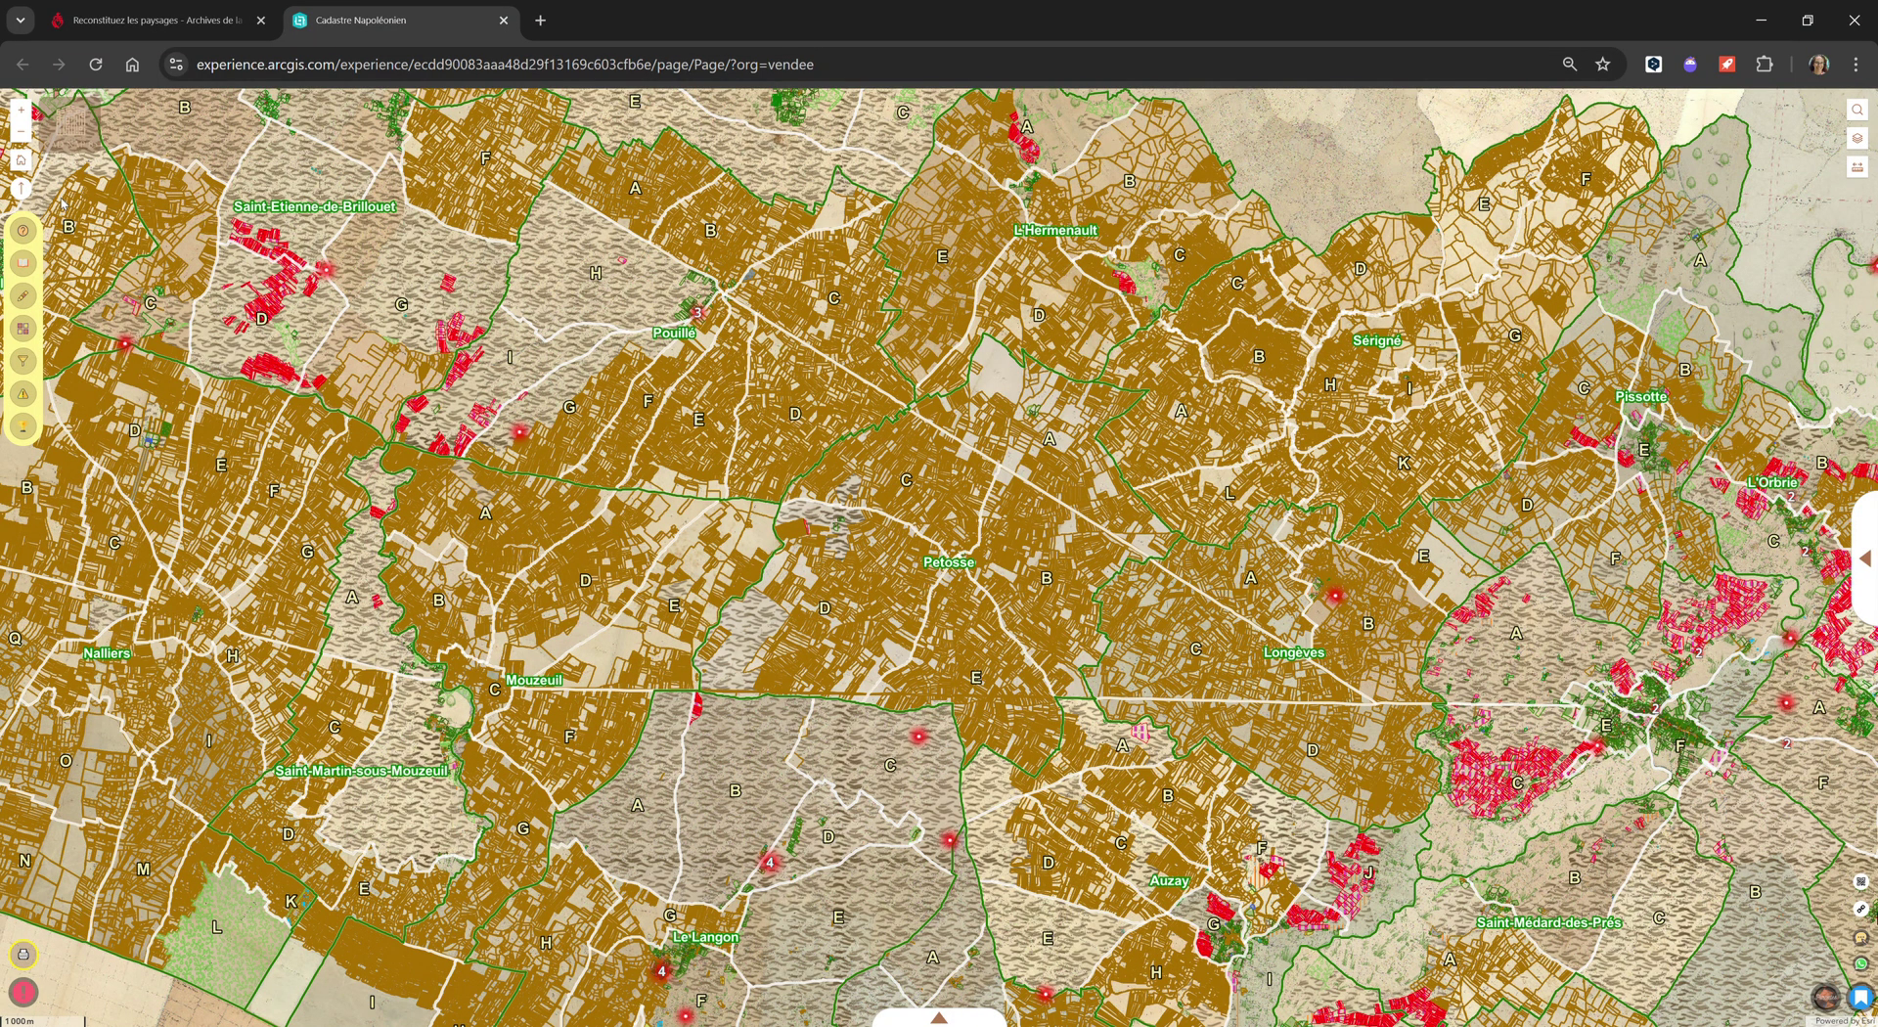
Step: Survey the full extent of the Napoleonic cadastre map and inspect the assembled plan sheets outside the outlined communes
{"action": "left_click", "coordinate": [31, 137]}
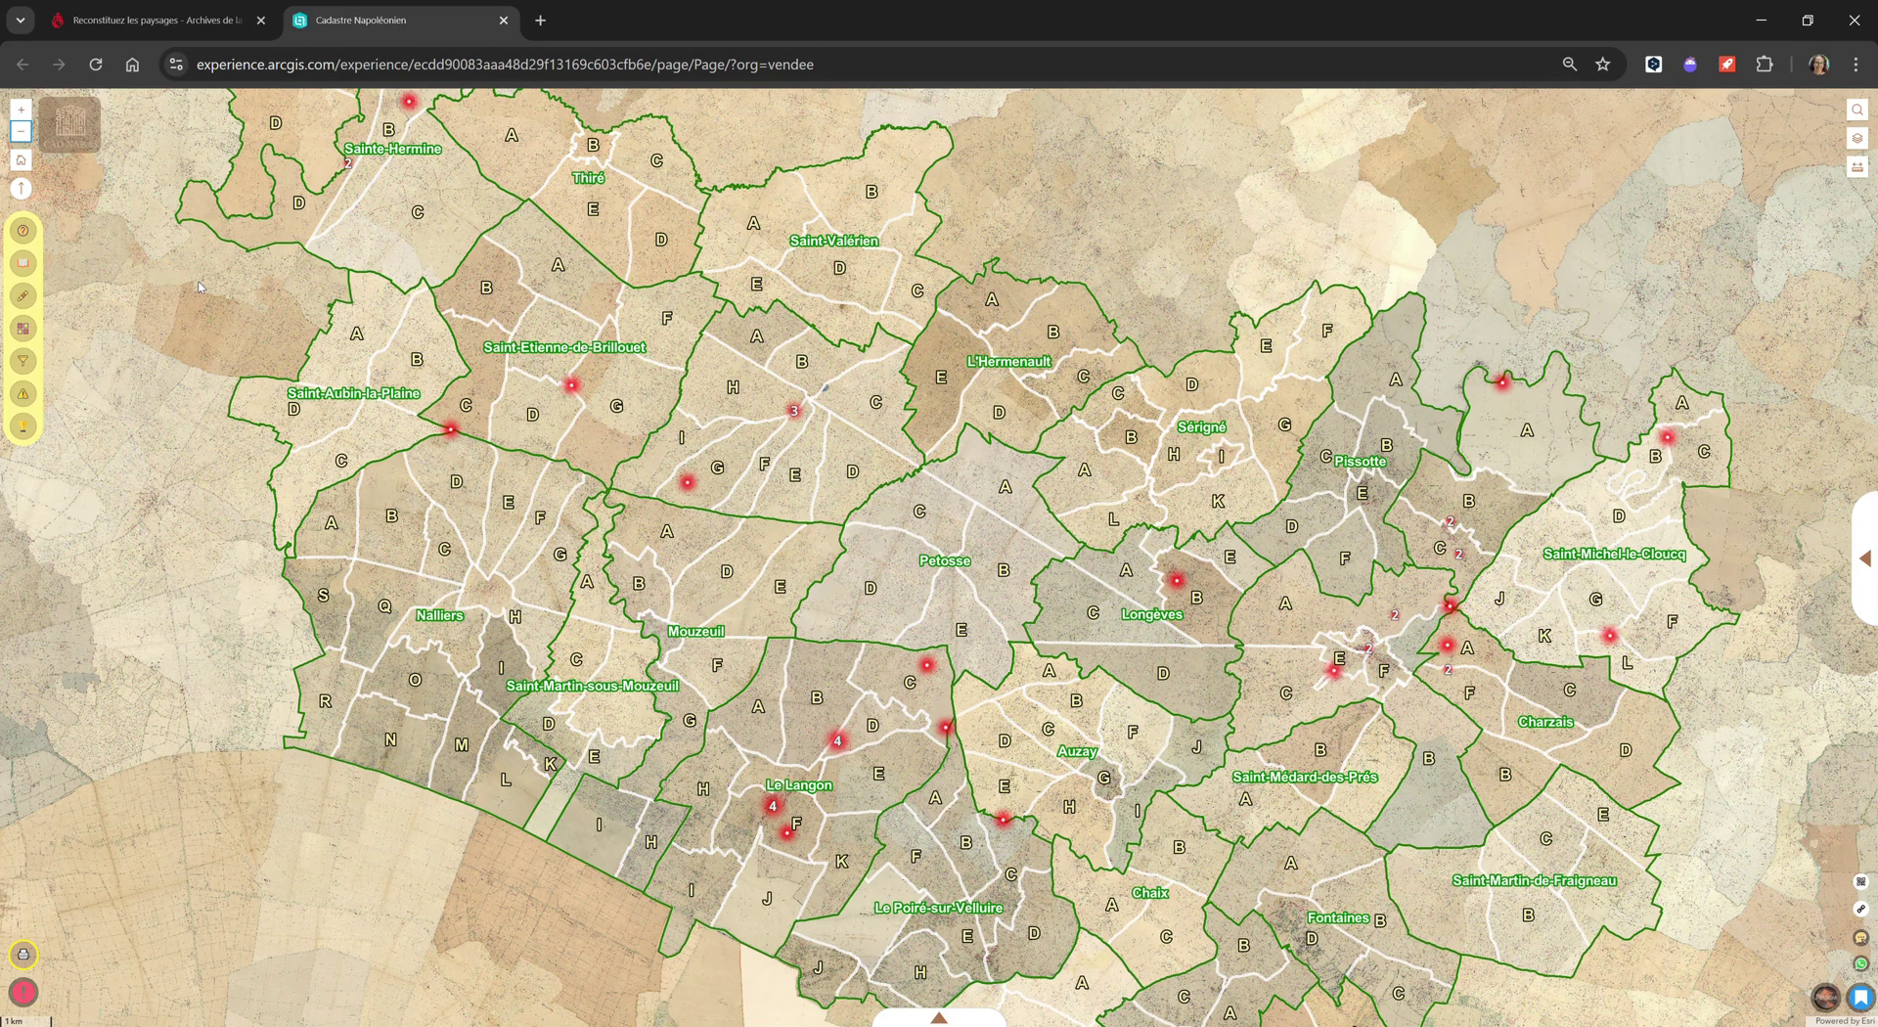
{"action": "left_click", "coordinate": [30, 136]}
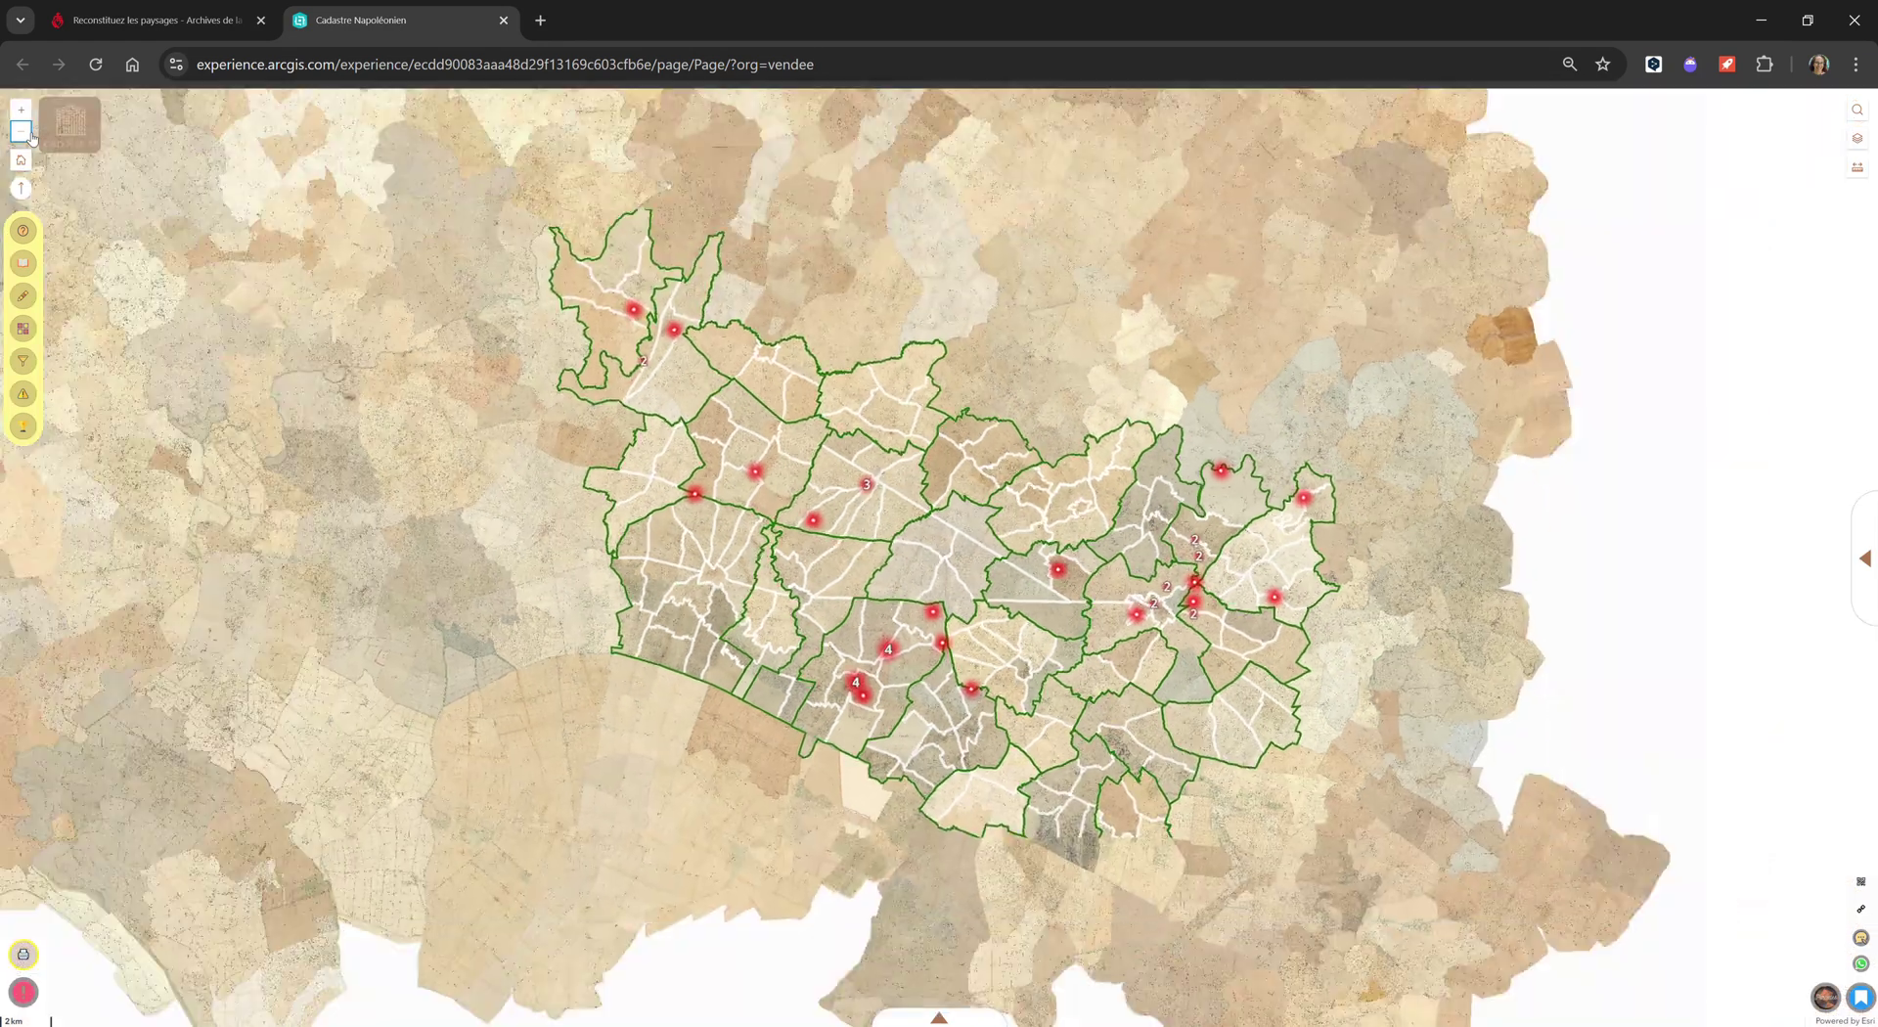
{"action": "left_click", "coordinate": [30, 136]}
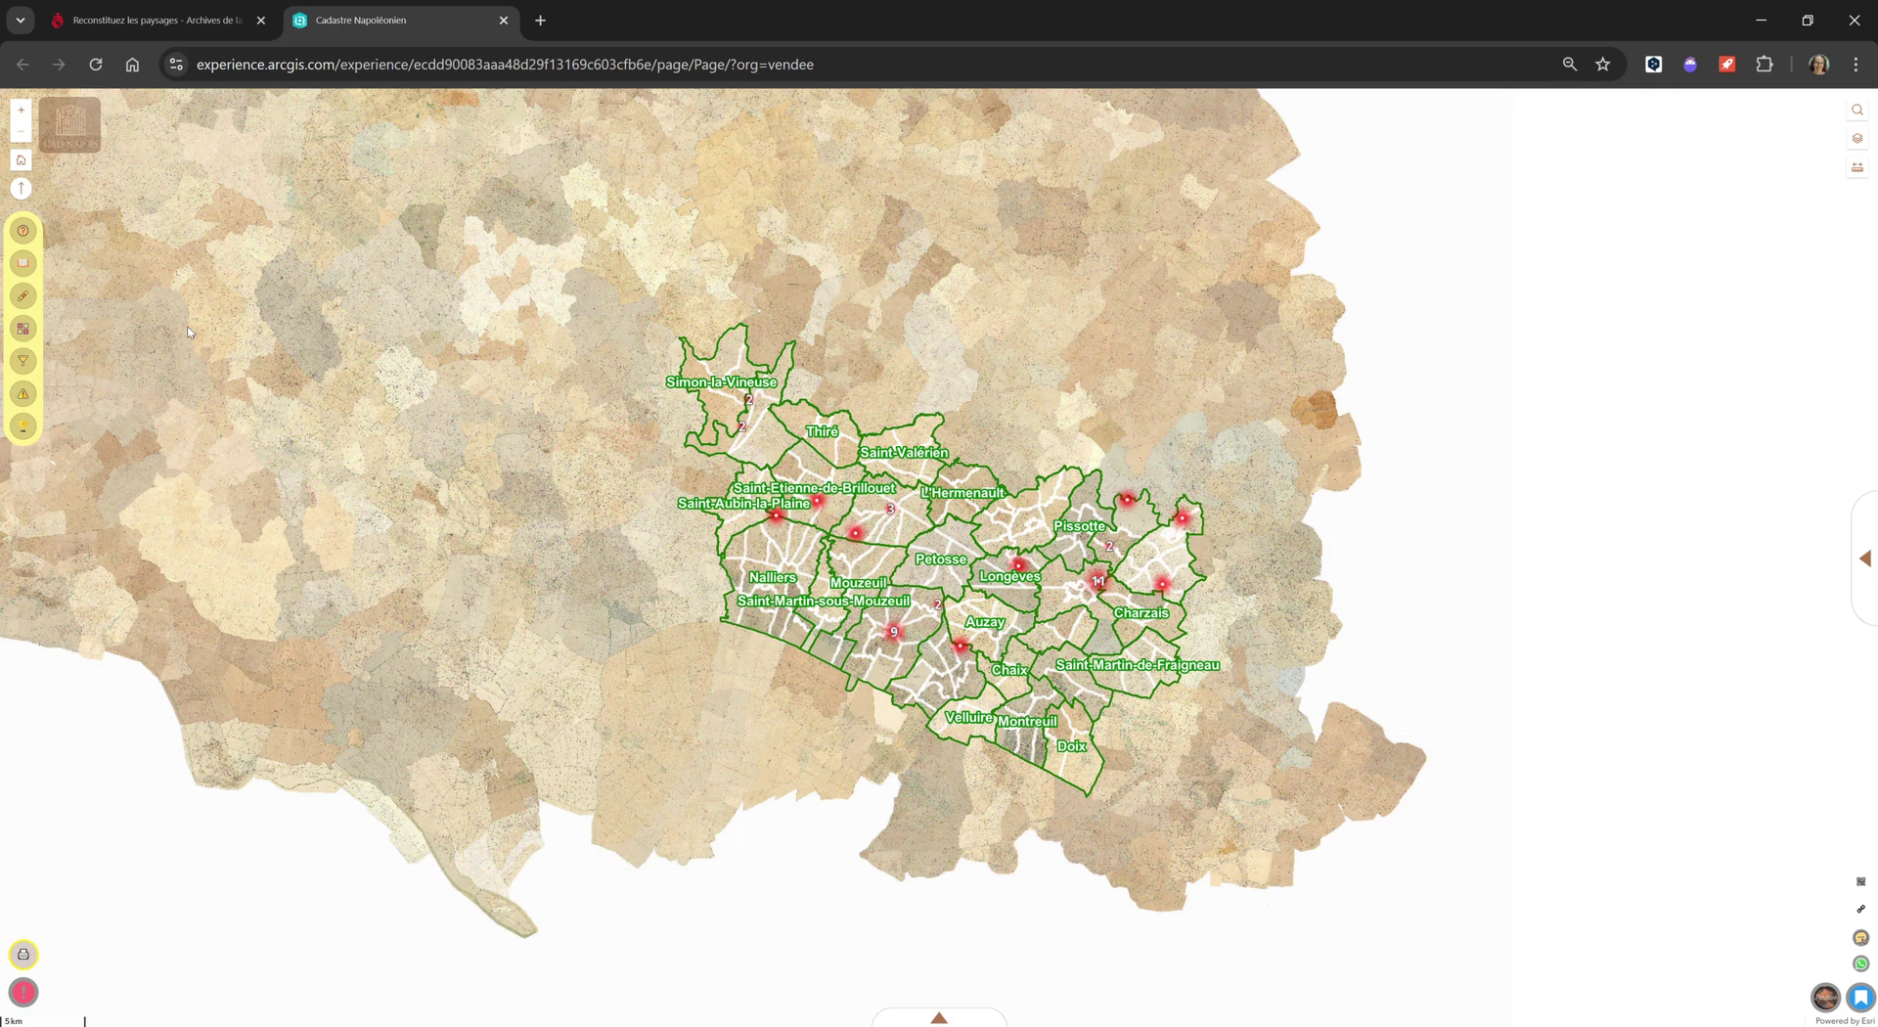
{"action": "left_click_drag", "start_coordinate": [189, 333], "coordinate": [490, 690]}
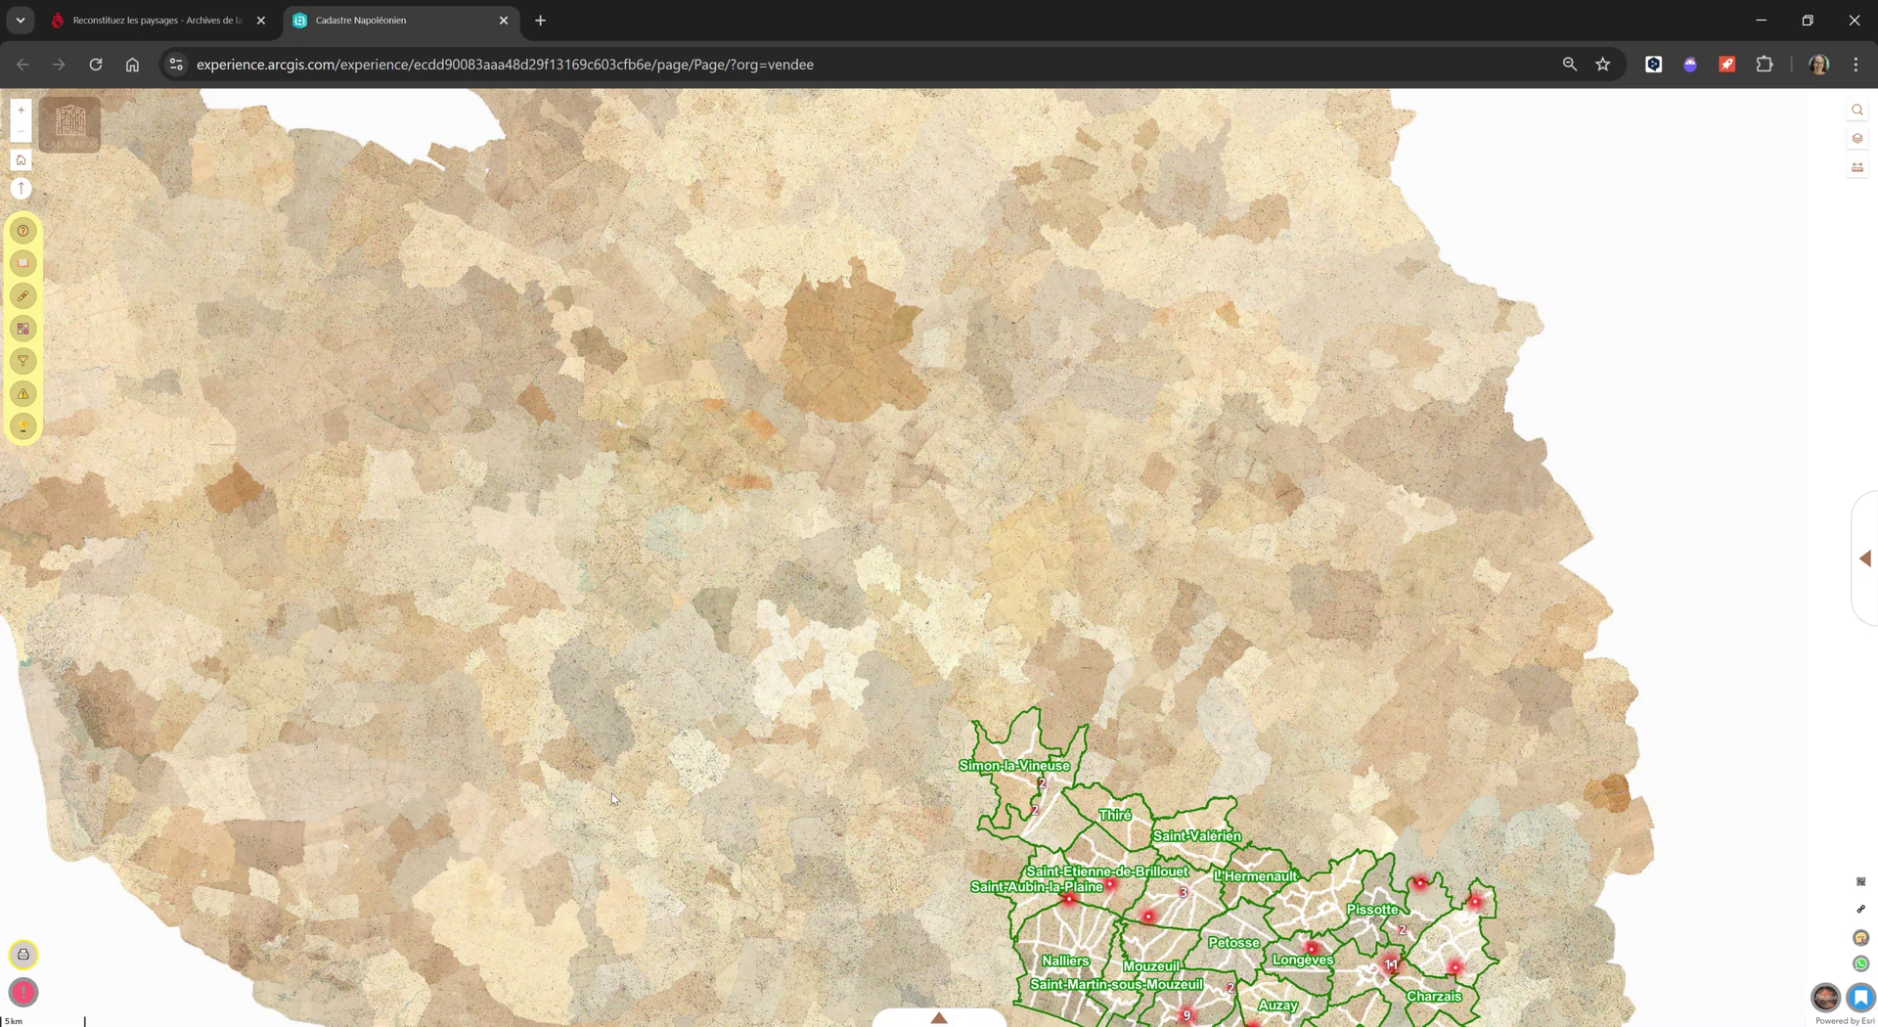
{"action": "left_click_drag", "start_coordinate": [612, 794], "coordinate": [512, 614]}
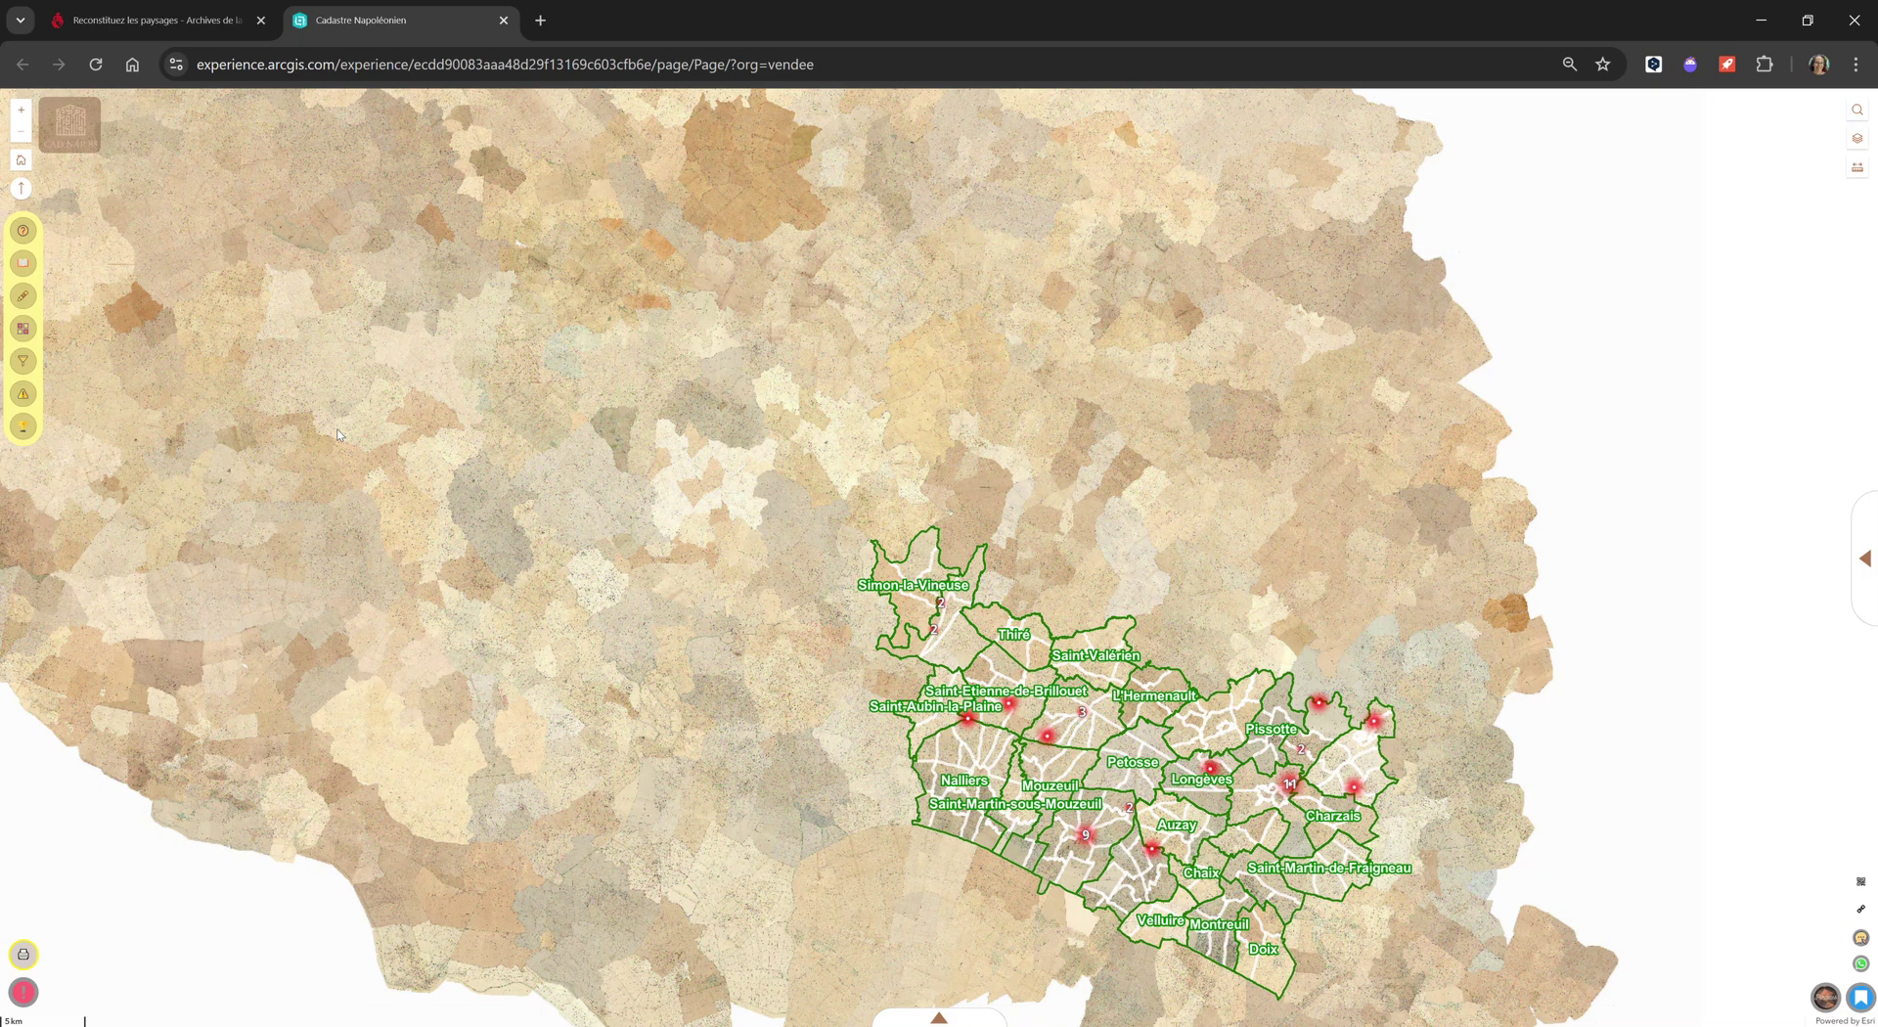
{"action": "scroll", "coordinate": [337, 435], "scroll_direction": "up", "scroll_amount": 5}
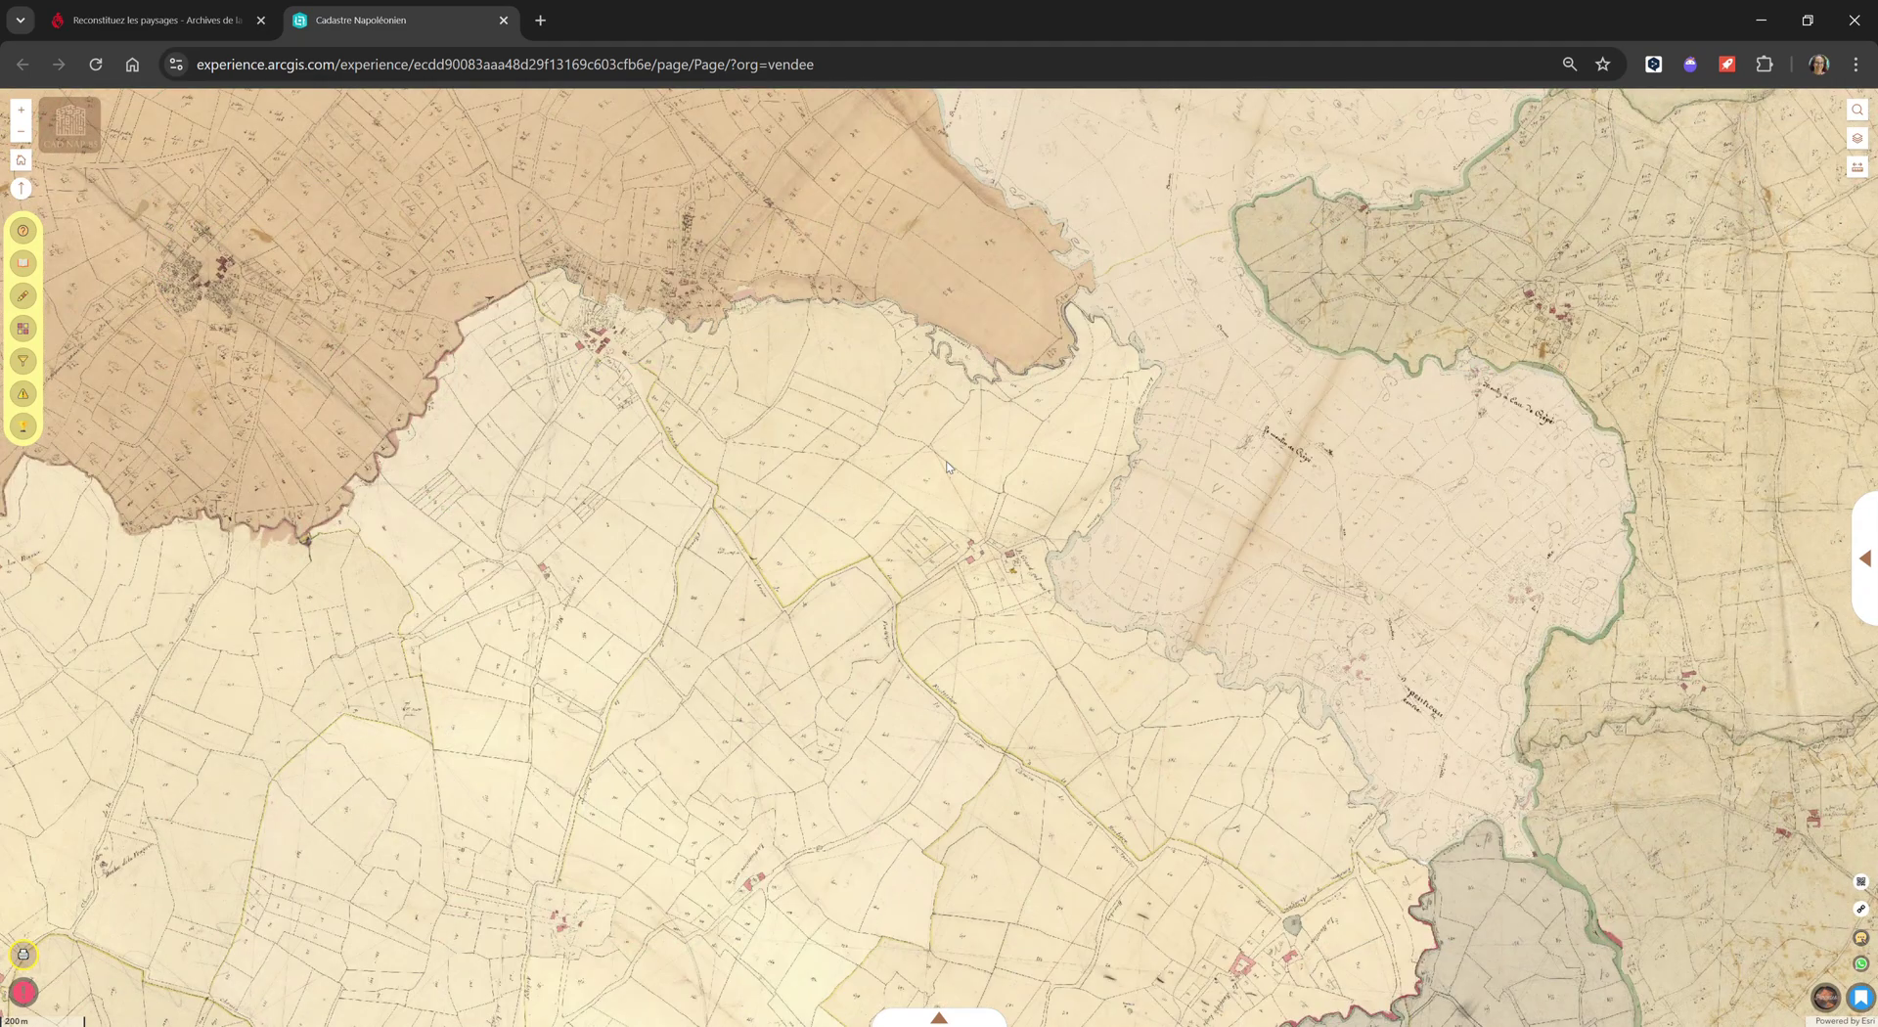
{"action": "scroll", "coordinate": [947, 467], "scroll_direction": "down", "scroll_amount": 3}
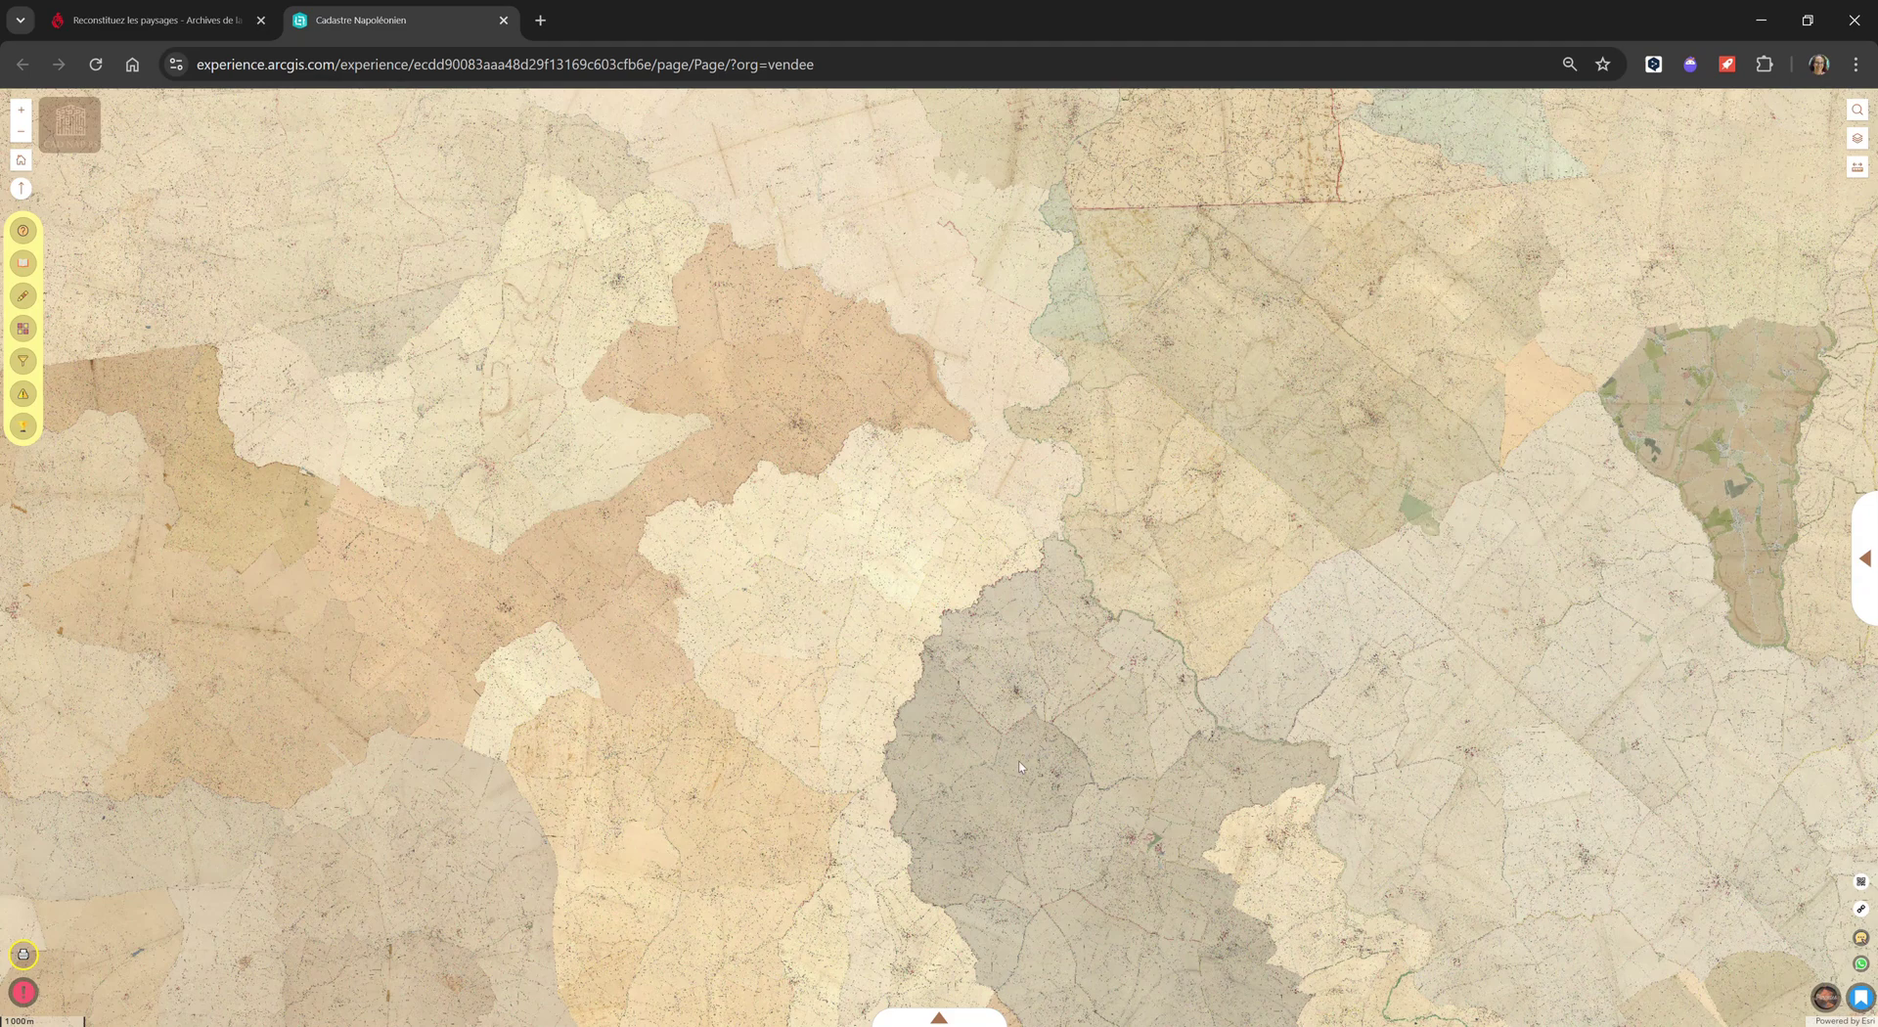
Step: View the record of the small meadow parcel near the western edge of section D in Simon-la-Vineuse, and close it
{"action": "left_click_drag", "start_coordinate": [1019, 769], "coordinate": [489, 332]}
{"action": "left_click_drag", "start_coordinate": [1129, 690], "coordinate": [536, 411]}
{"action": "left_click_drag", "start_coordinate": [1565, 865], "coordinate": [910, 545]}
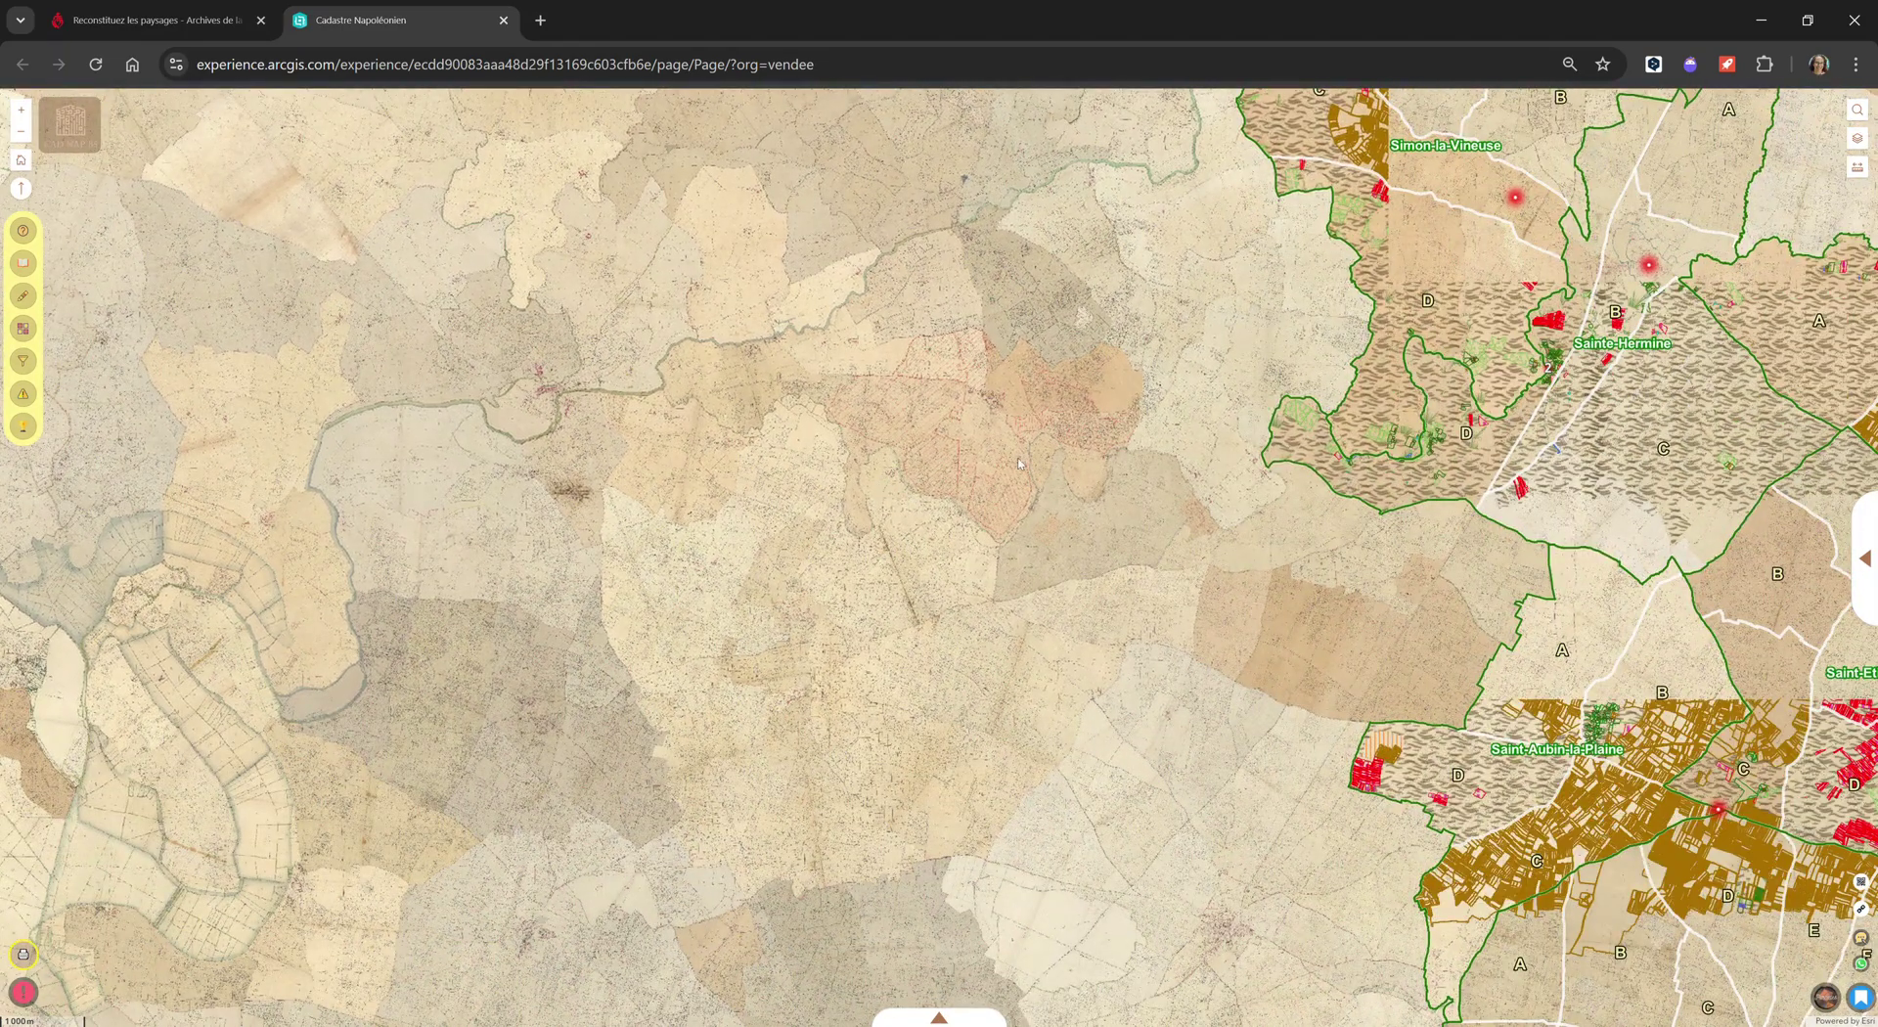
{"action": "left_click_drag", "start_coordinate": [1035, 457], "coordinate": [683, 487]}
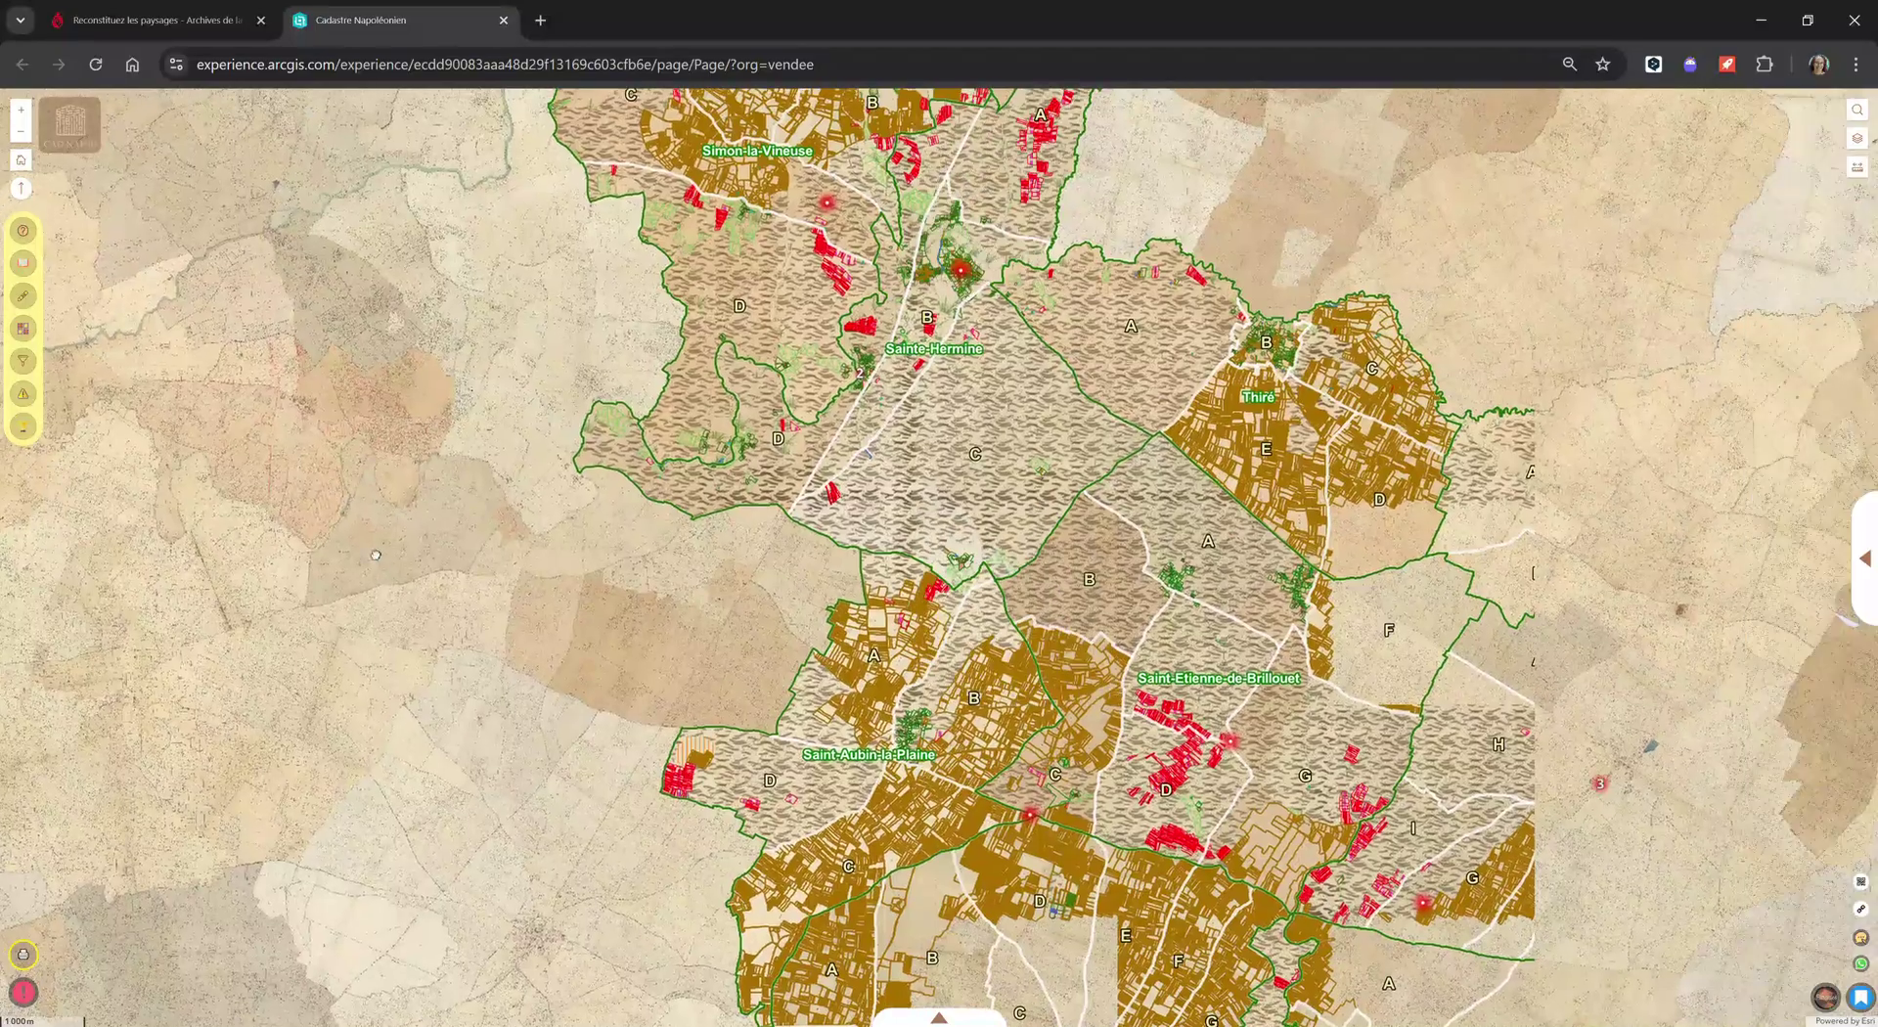
{"action": "left_click_drag", "start_coordinate": [450, 354], "coordinate": [521, 479]}
{"action": "scroll", "coordinate": [769, 494], "scroll_direction": "up", "scroll_amount": 3}
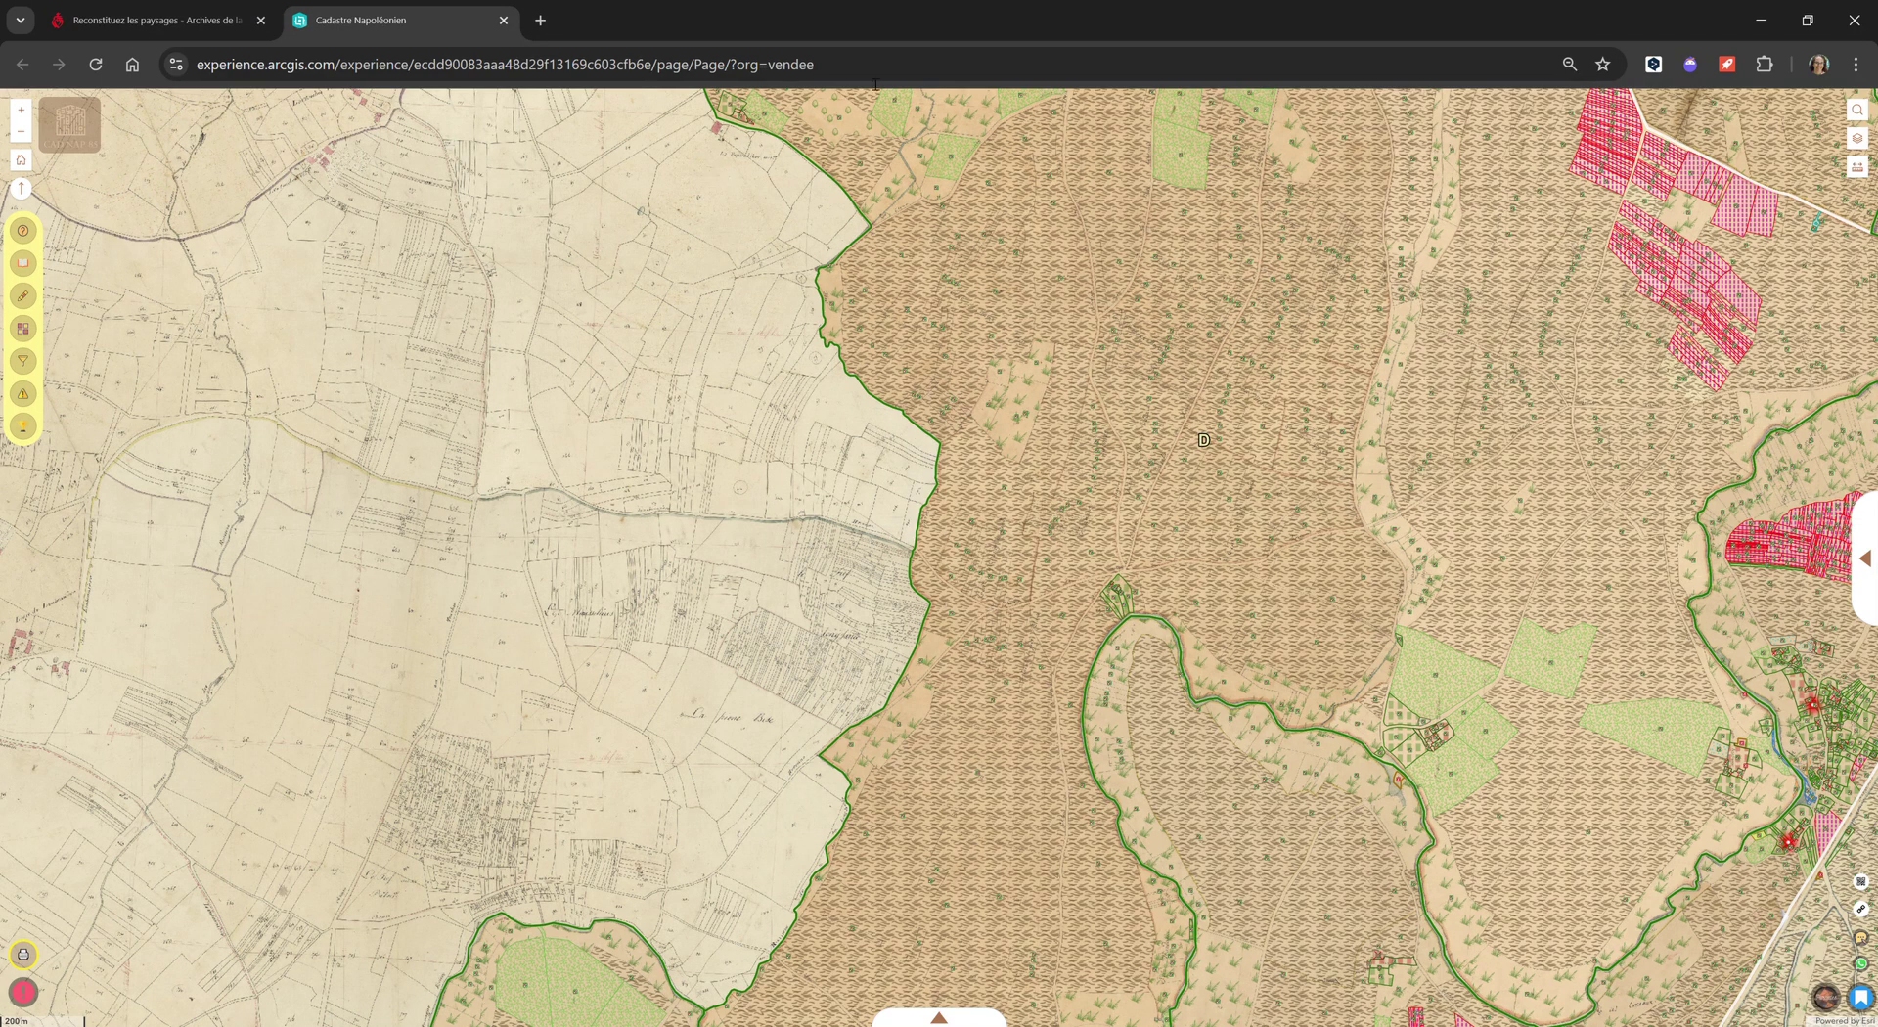
{"action": "left_click", "coordinate": [1017, 400]}
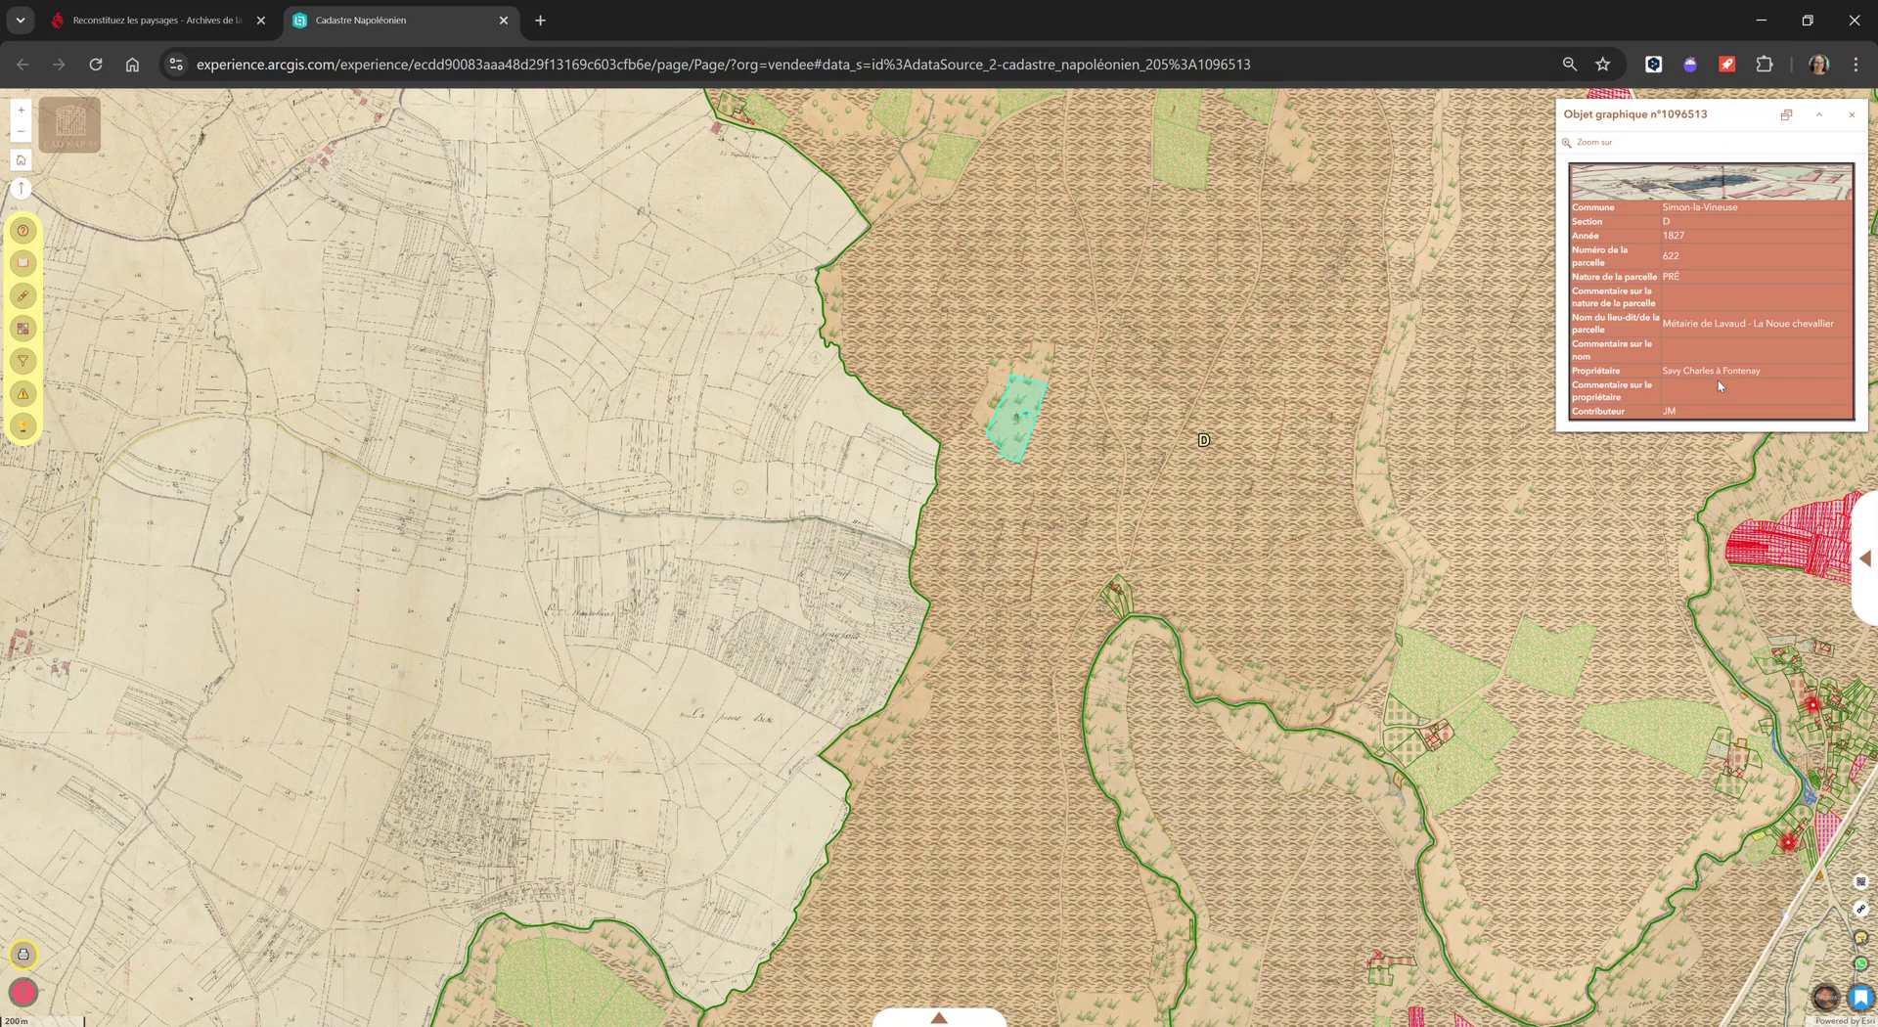
{"action": "left_click", "coordinate": [1851, 115]}
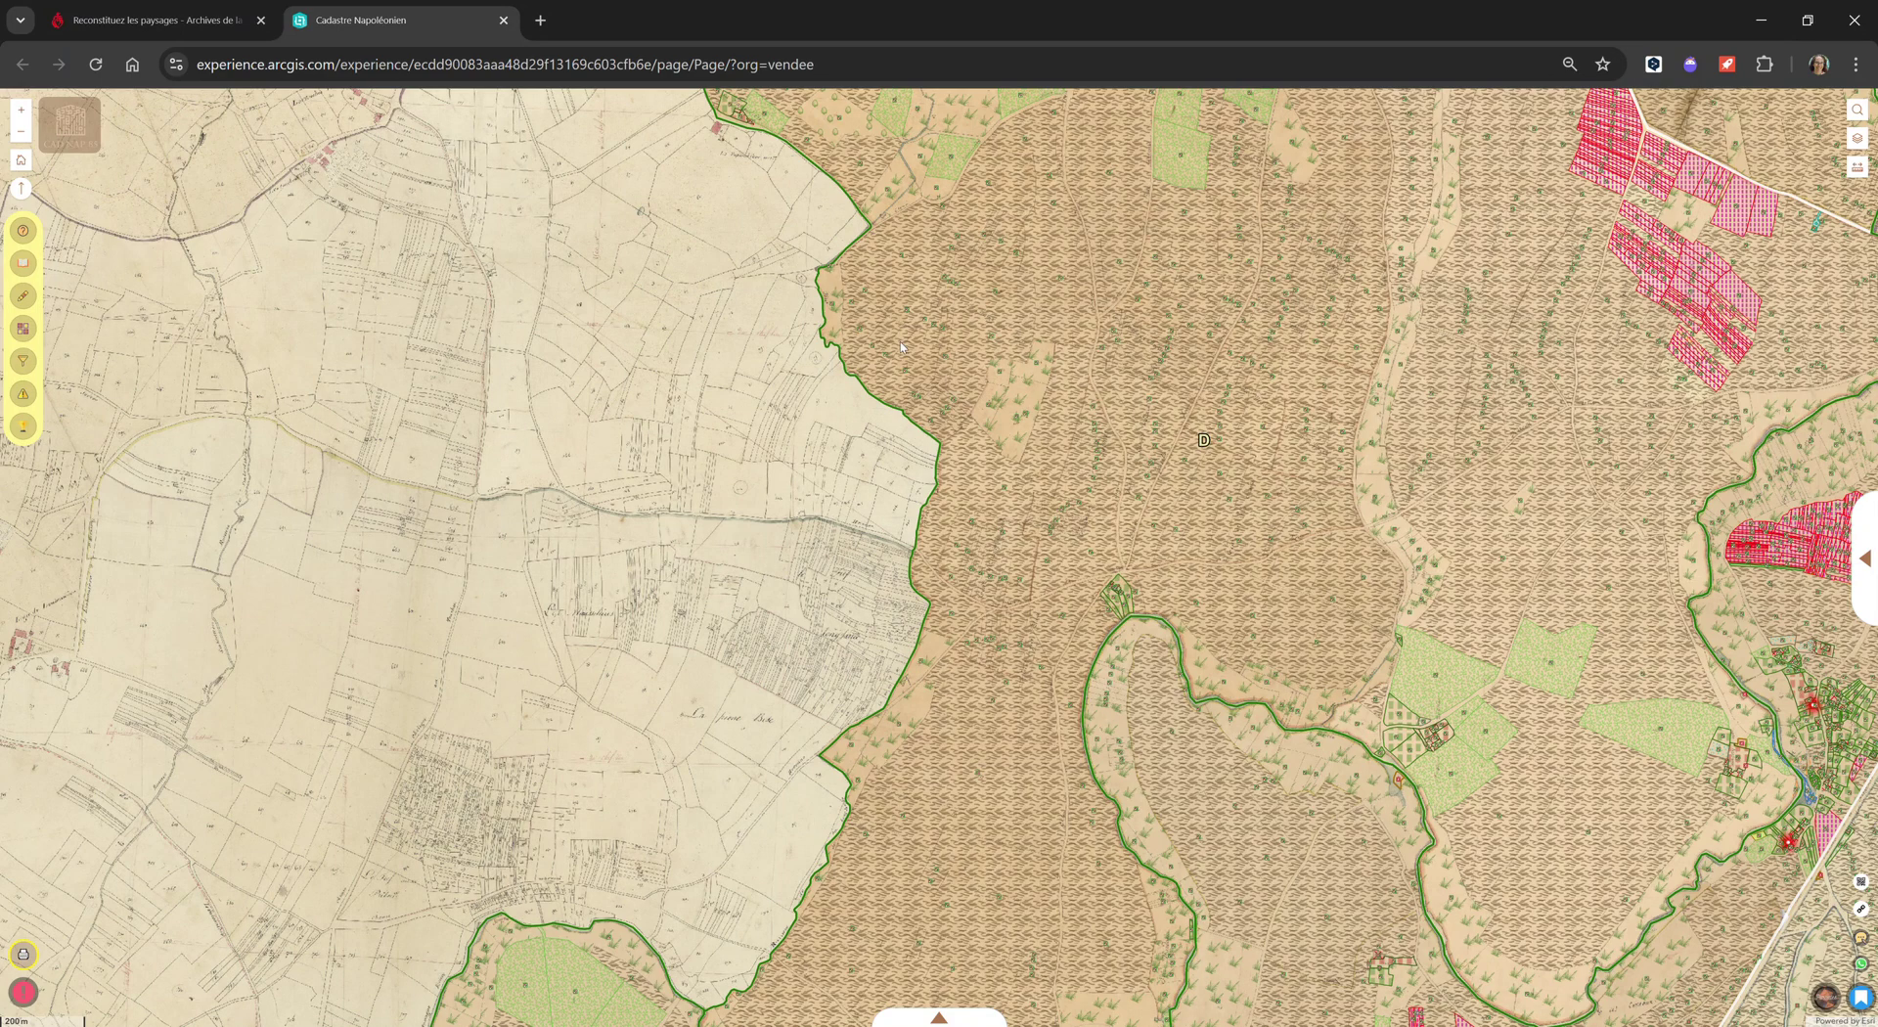
Step: Examine the coloured parcels and their progress markers from Simon-la-Vineuse and Sainte-Hermine across to Saint-Valérien and L'Hermenault
{"action": "left_click_drag", "start_coordinate": [1068, 438], "coordinate": [528, 453]}
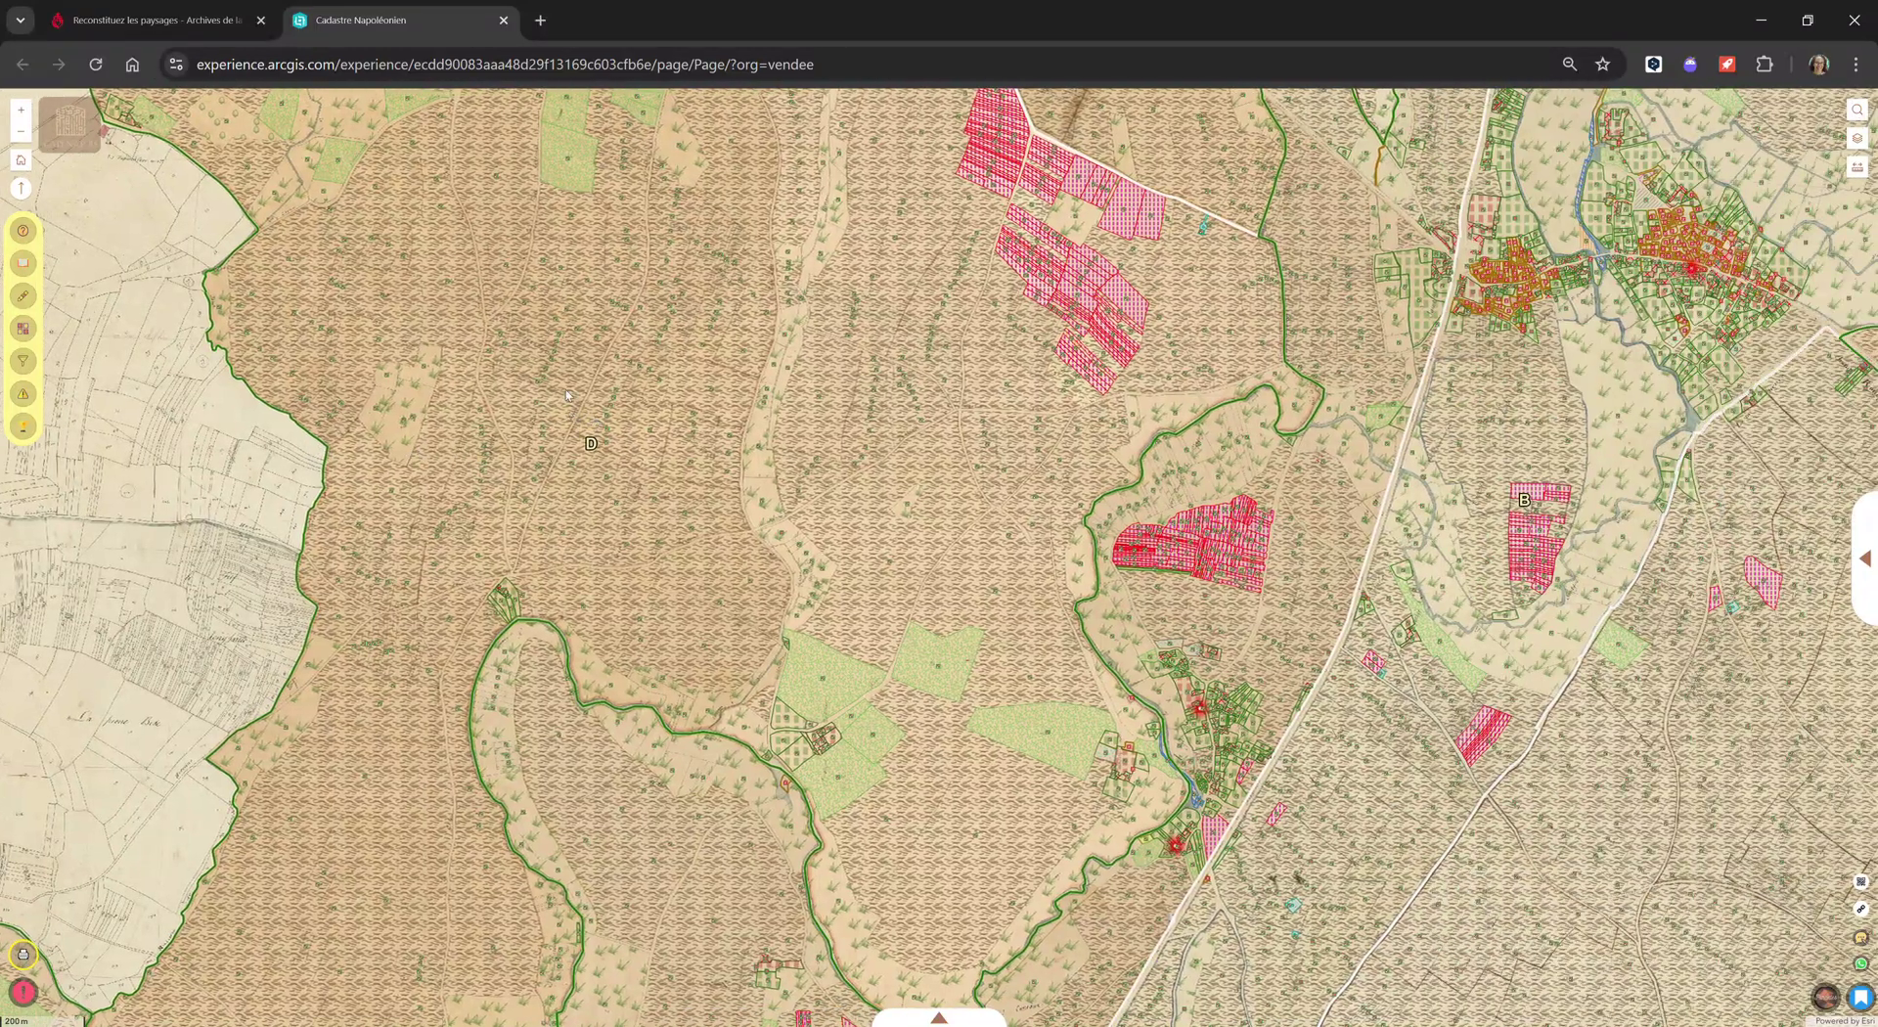
{"action": "scroll", "coordinate": [538, 396], "scroll_direction": "up", "scroll_amount": 2}
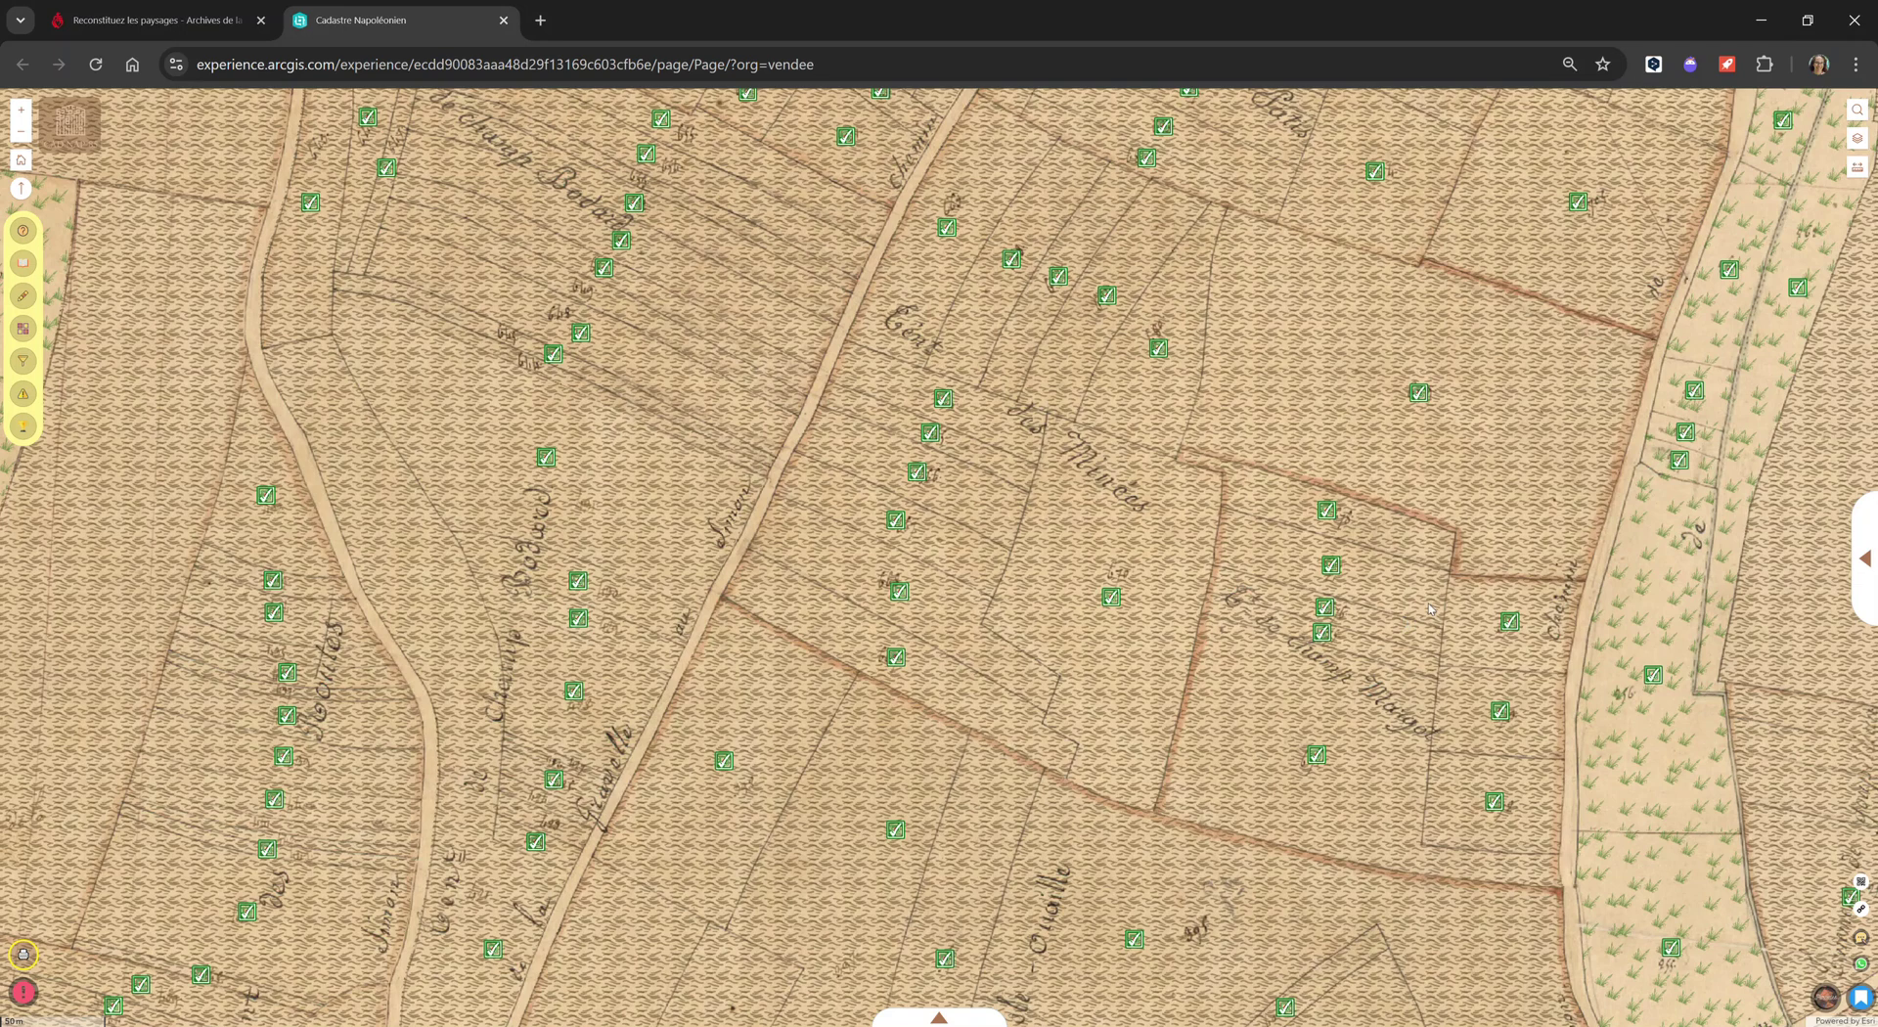
{"action": "scroll", "coordinate": [1249, 603], "scroll_direction": "down", "scroll_amount": 2}
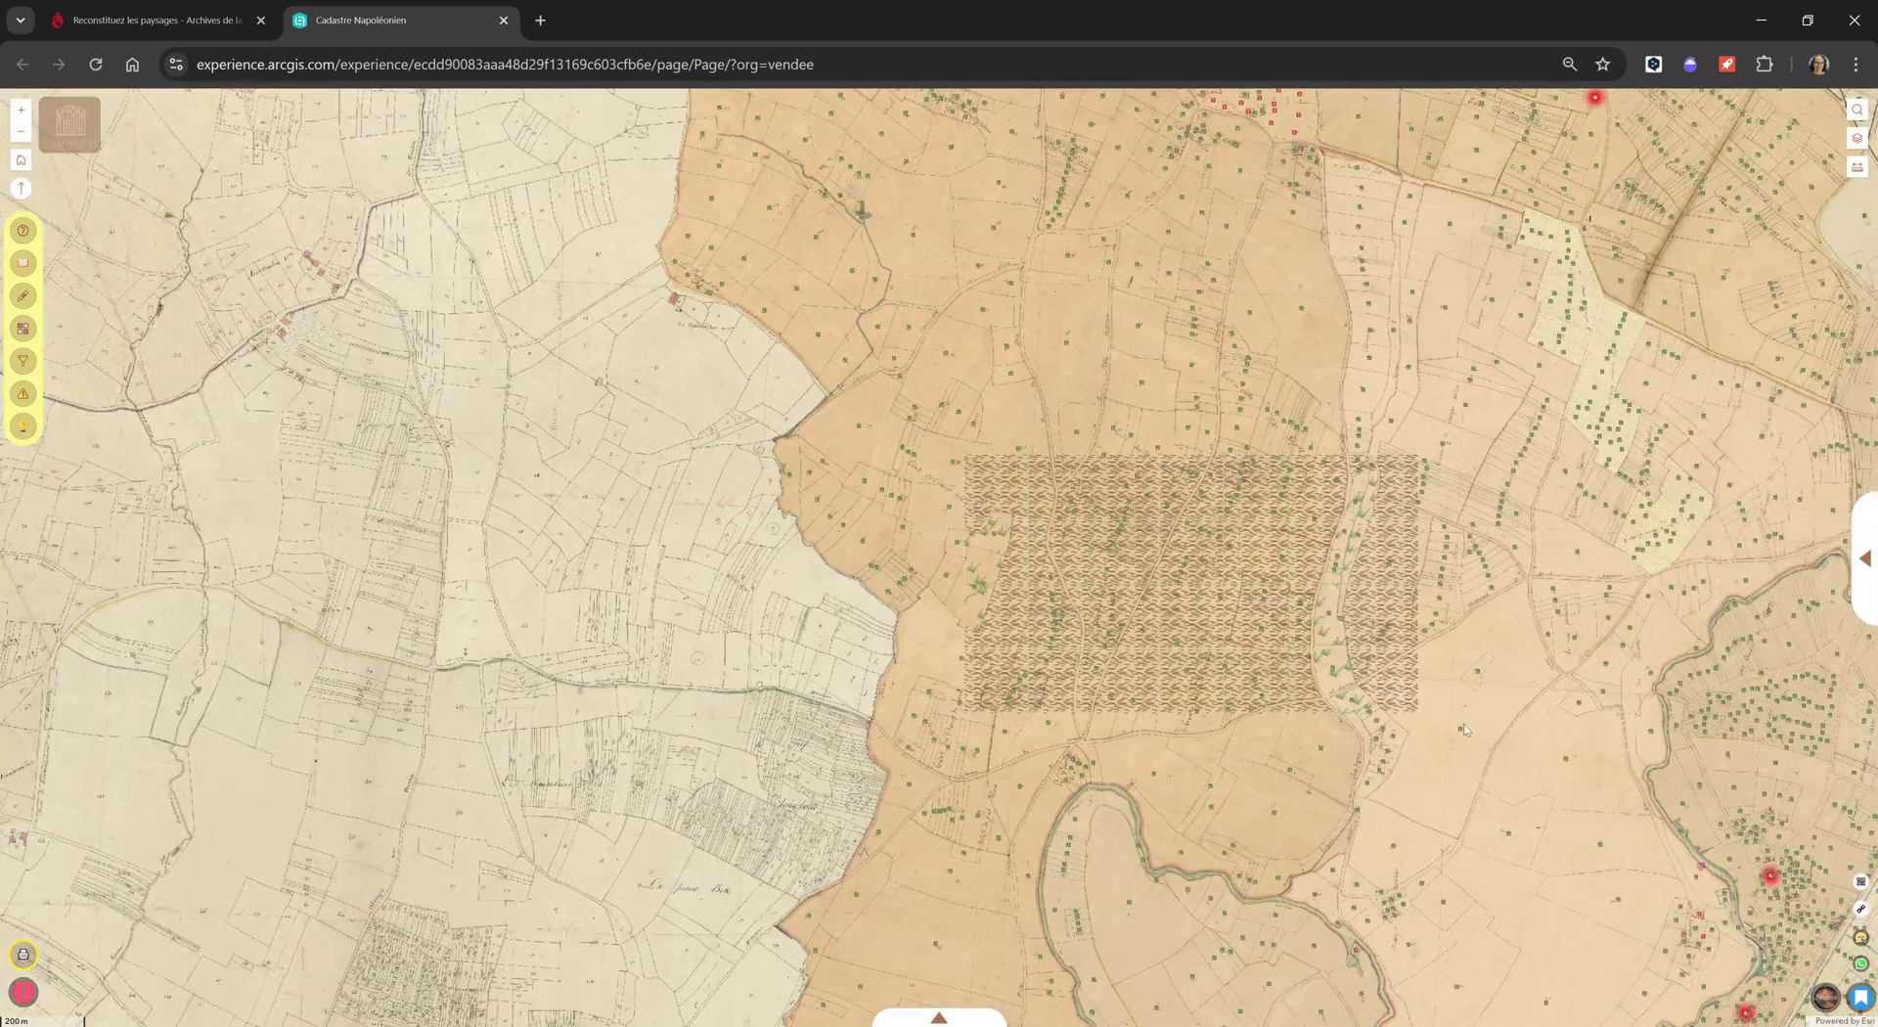
{"action": "left_click_drag", "start_coordinate": [1550, 751], "coordinate": [909, 271]}
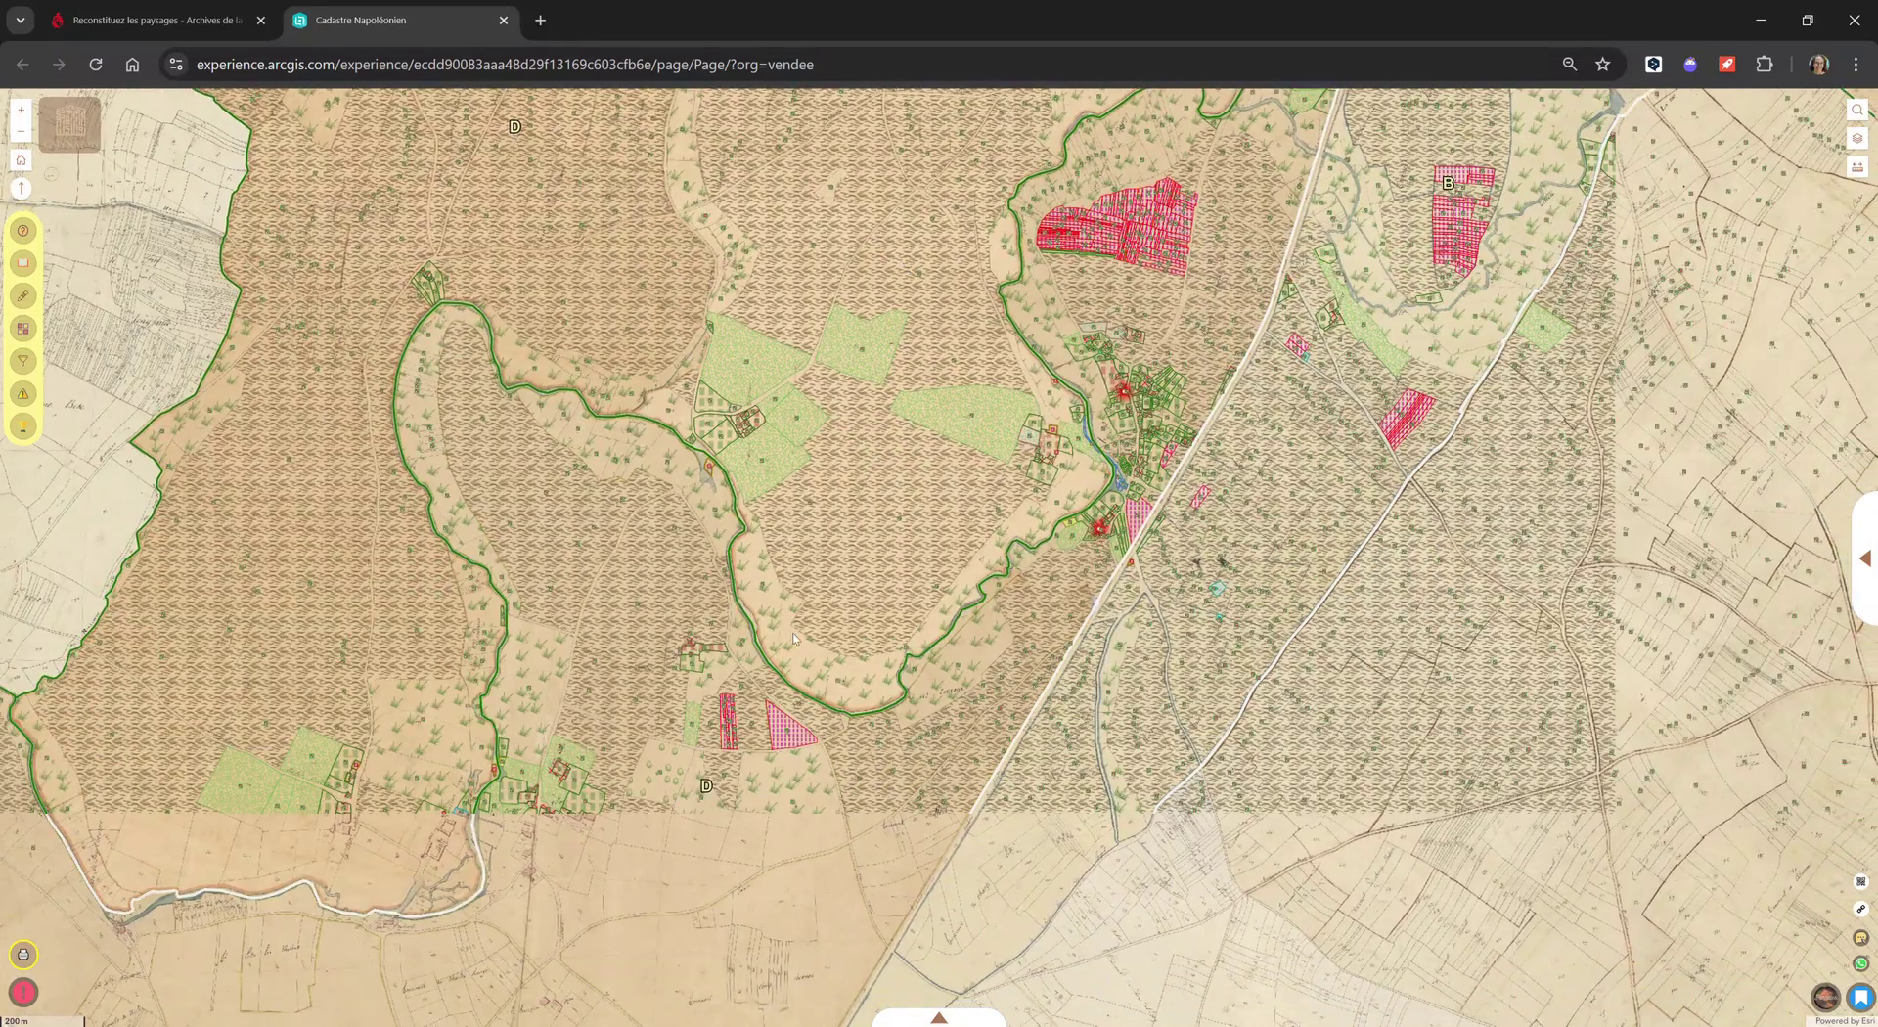
{"action": "left_click_drag", "start_coordinate": [783, 978], "coordinate": [847, 703]}
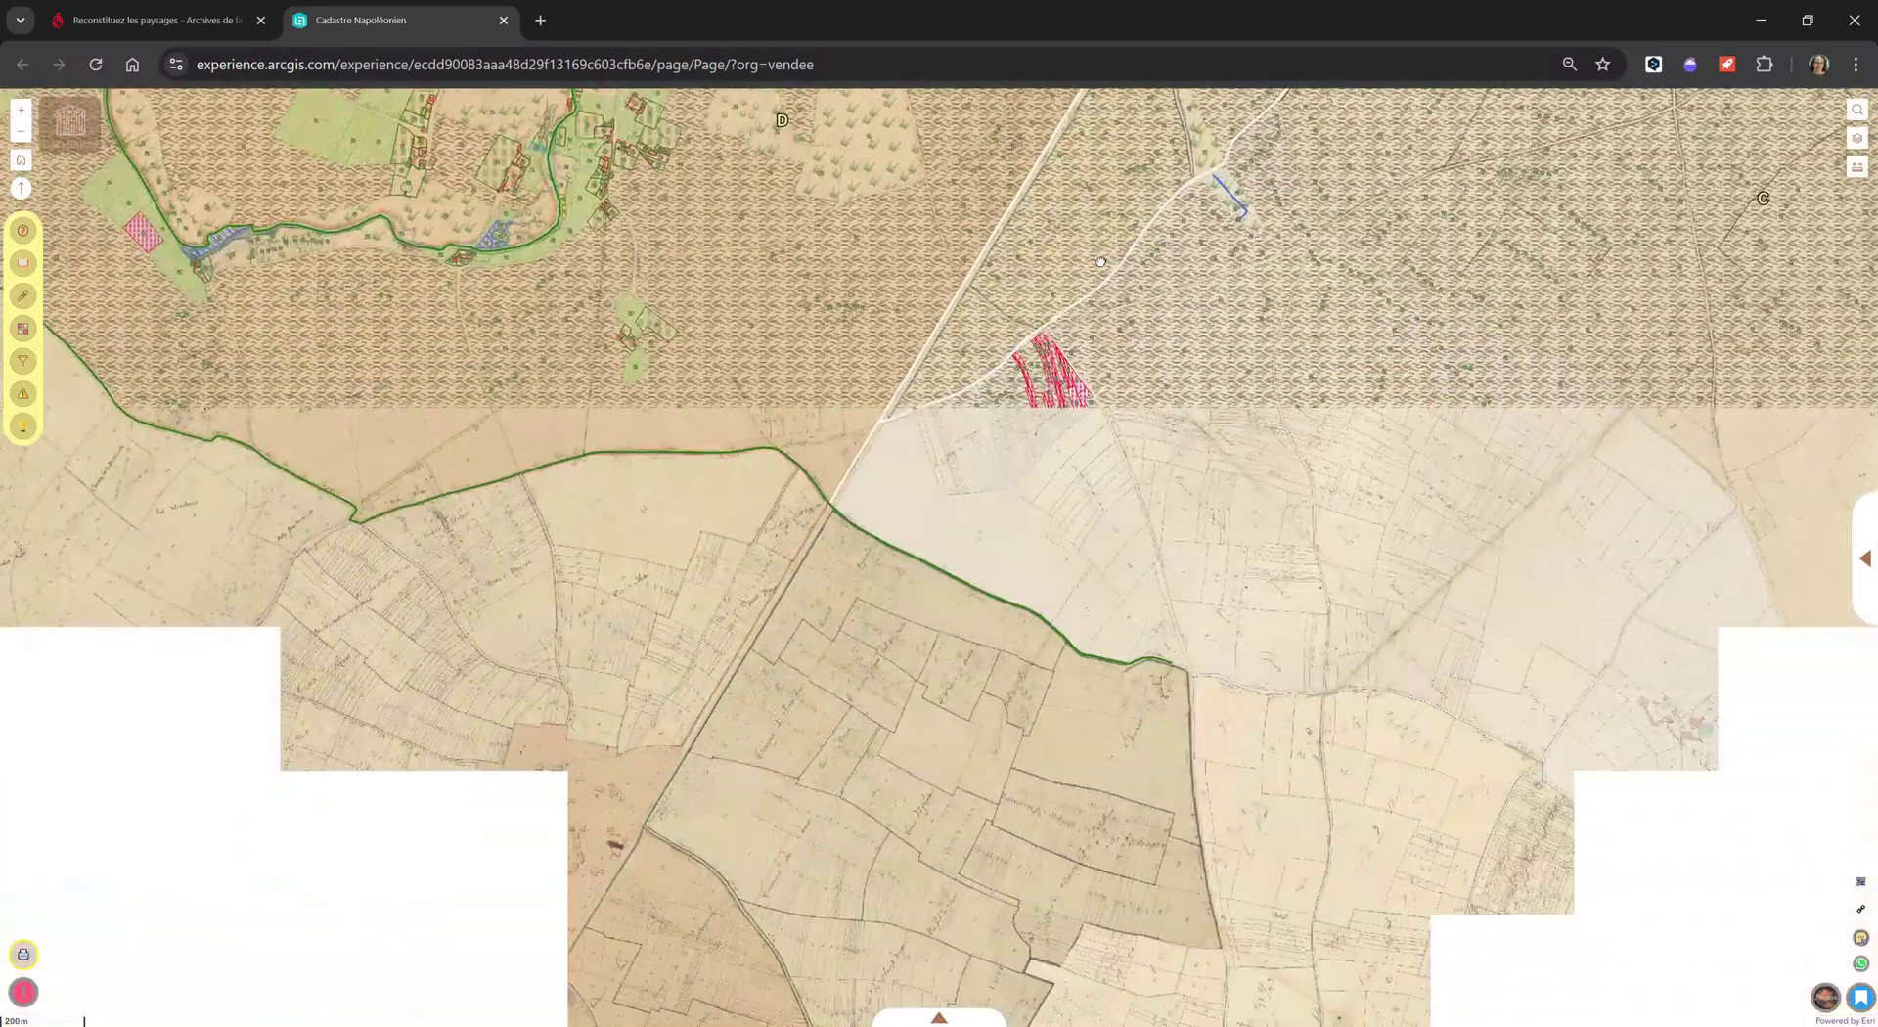
{"action": "scroll", "coordinate": [993, 656], "scroll_direction": "down", "scroll_amount": 2}
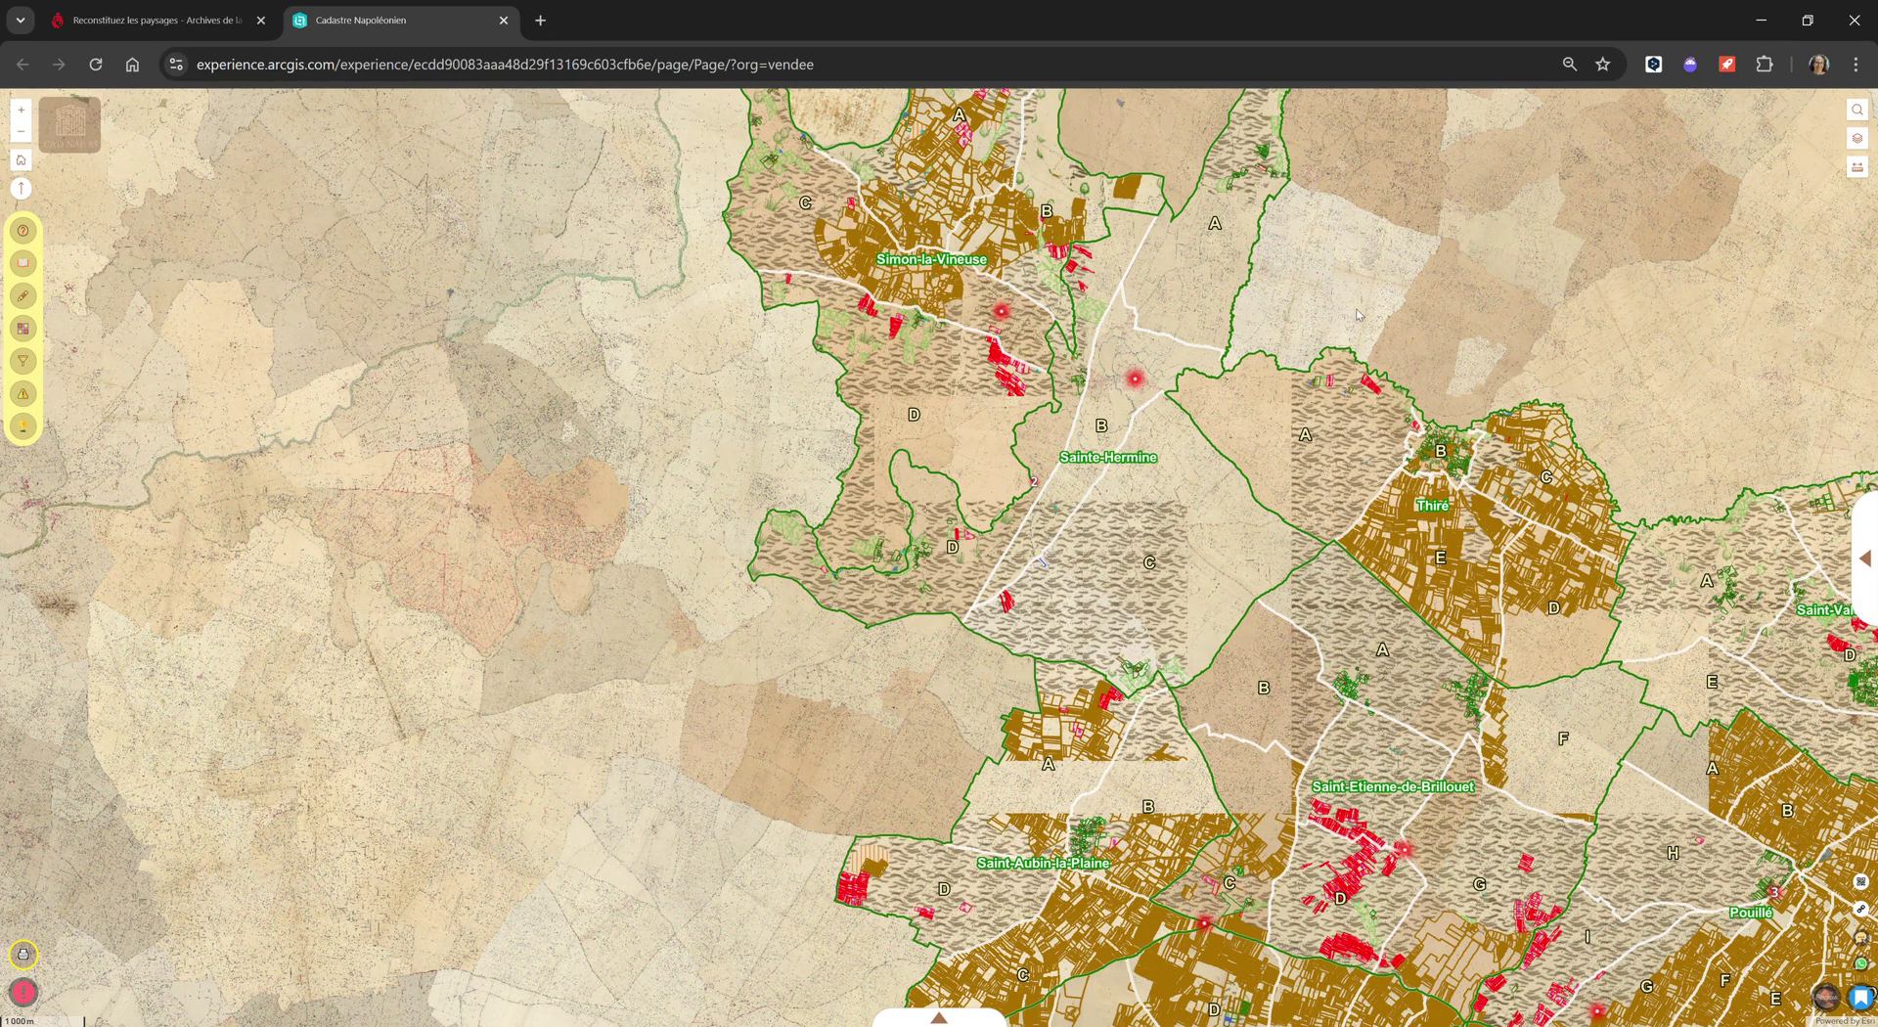
{"action": "left_click_drag", "start_coordinate": [1480, 352], "coordinate": [673, 326]}
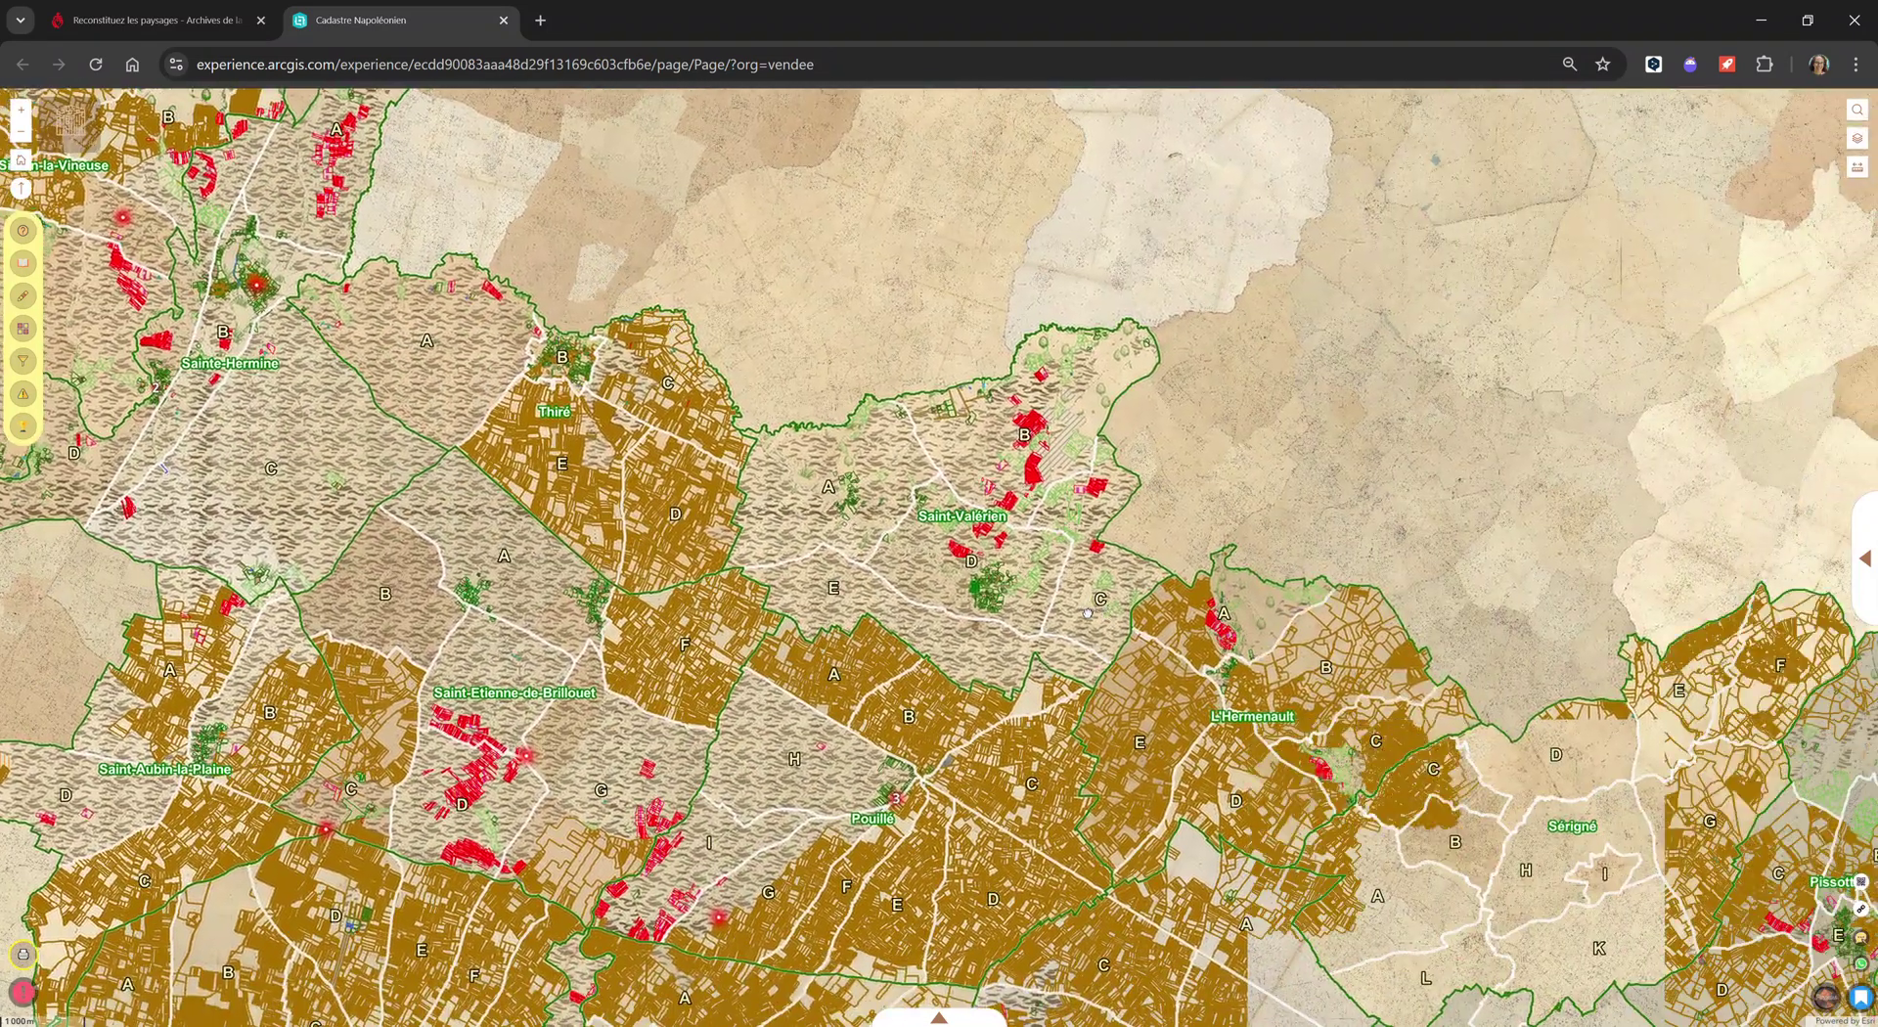
{"action": "scroll", "coordinate": [1086, 604], "scroll_direction": "up", "scroll_amount": 3}
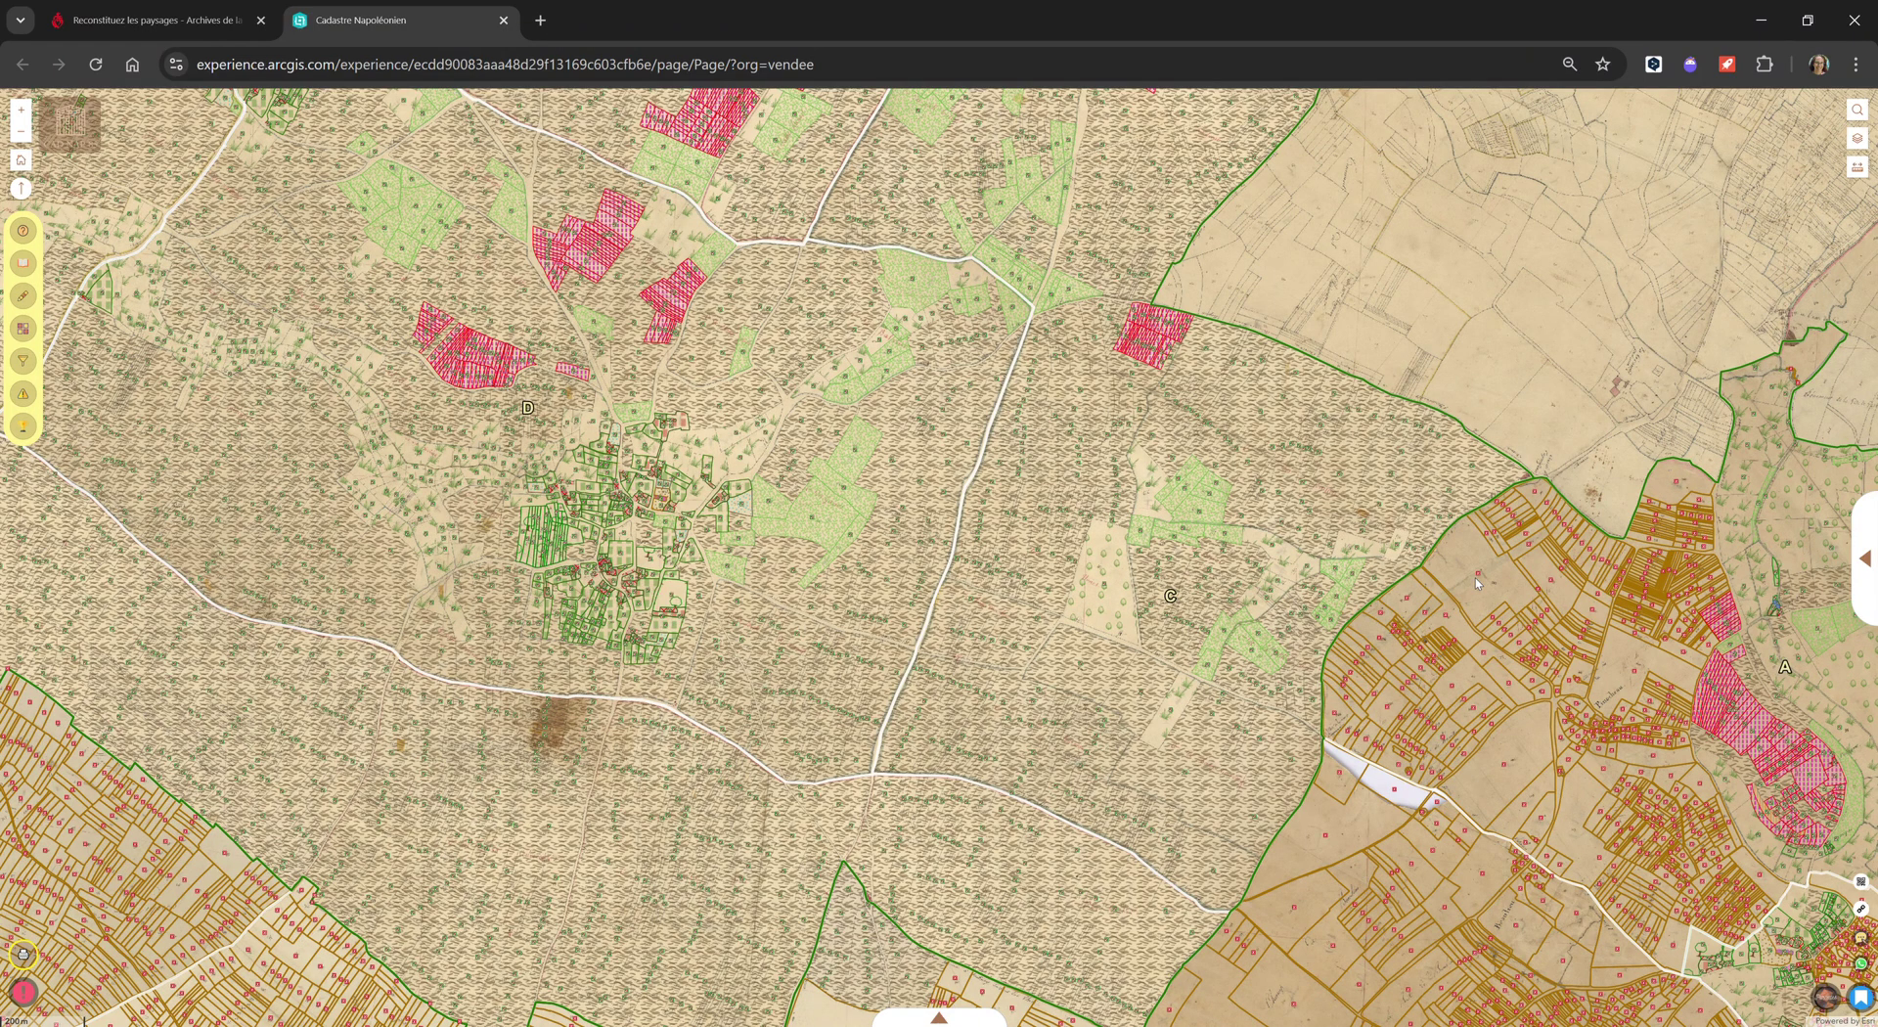
Step: Hide the "État d'avancement de la saisie des parcelles" layer and close the layer list
{"action": "left_click", "coordinate": [1858, 143]}
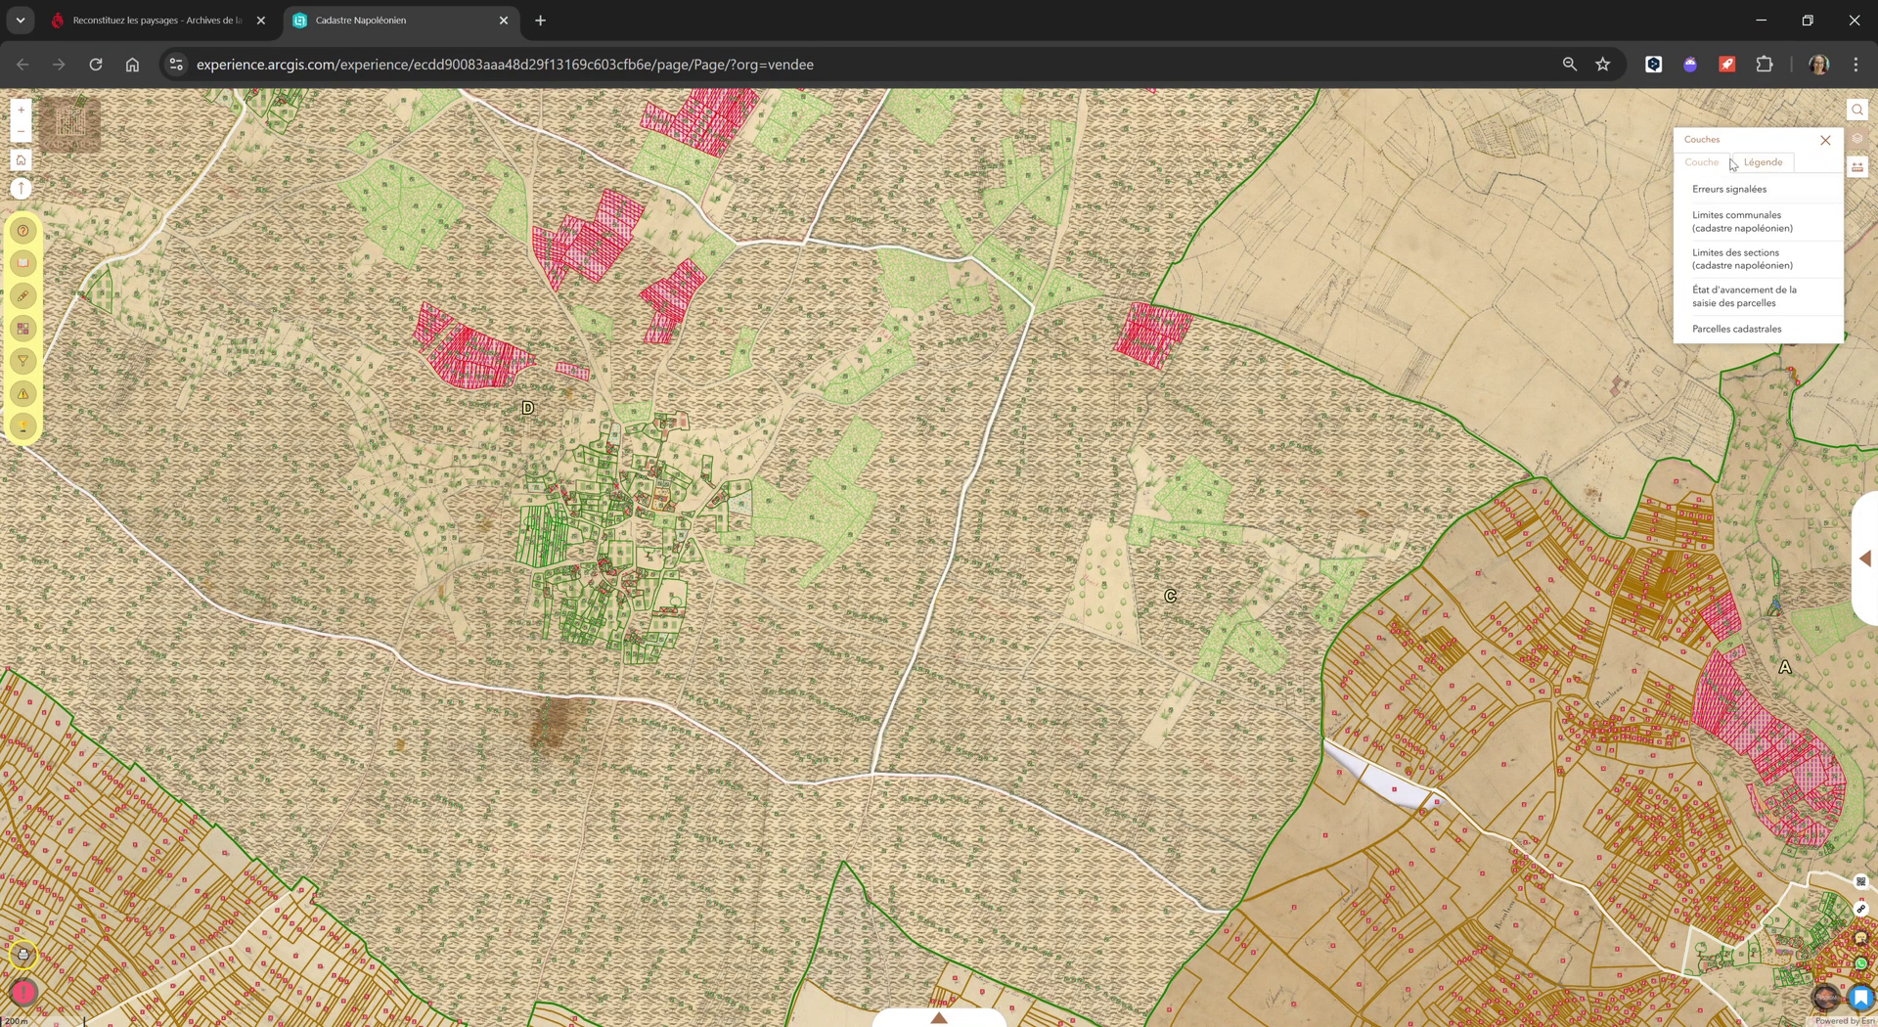
{"action": "left_click", "coordinate": [1833, 299]}
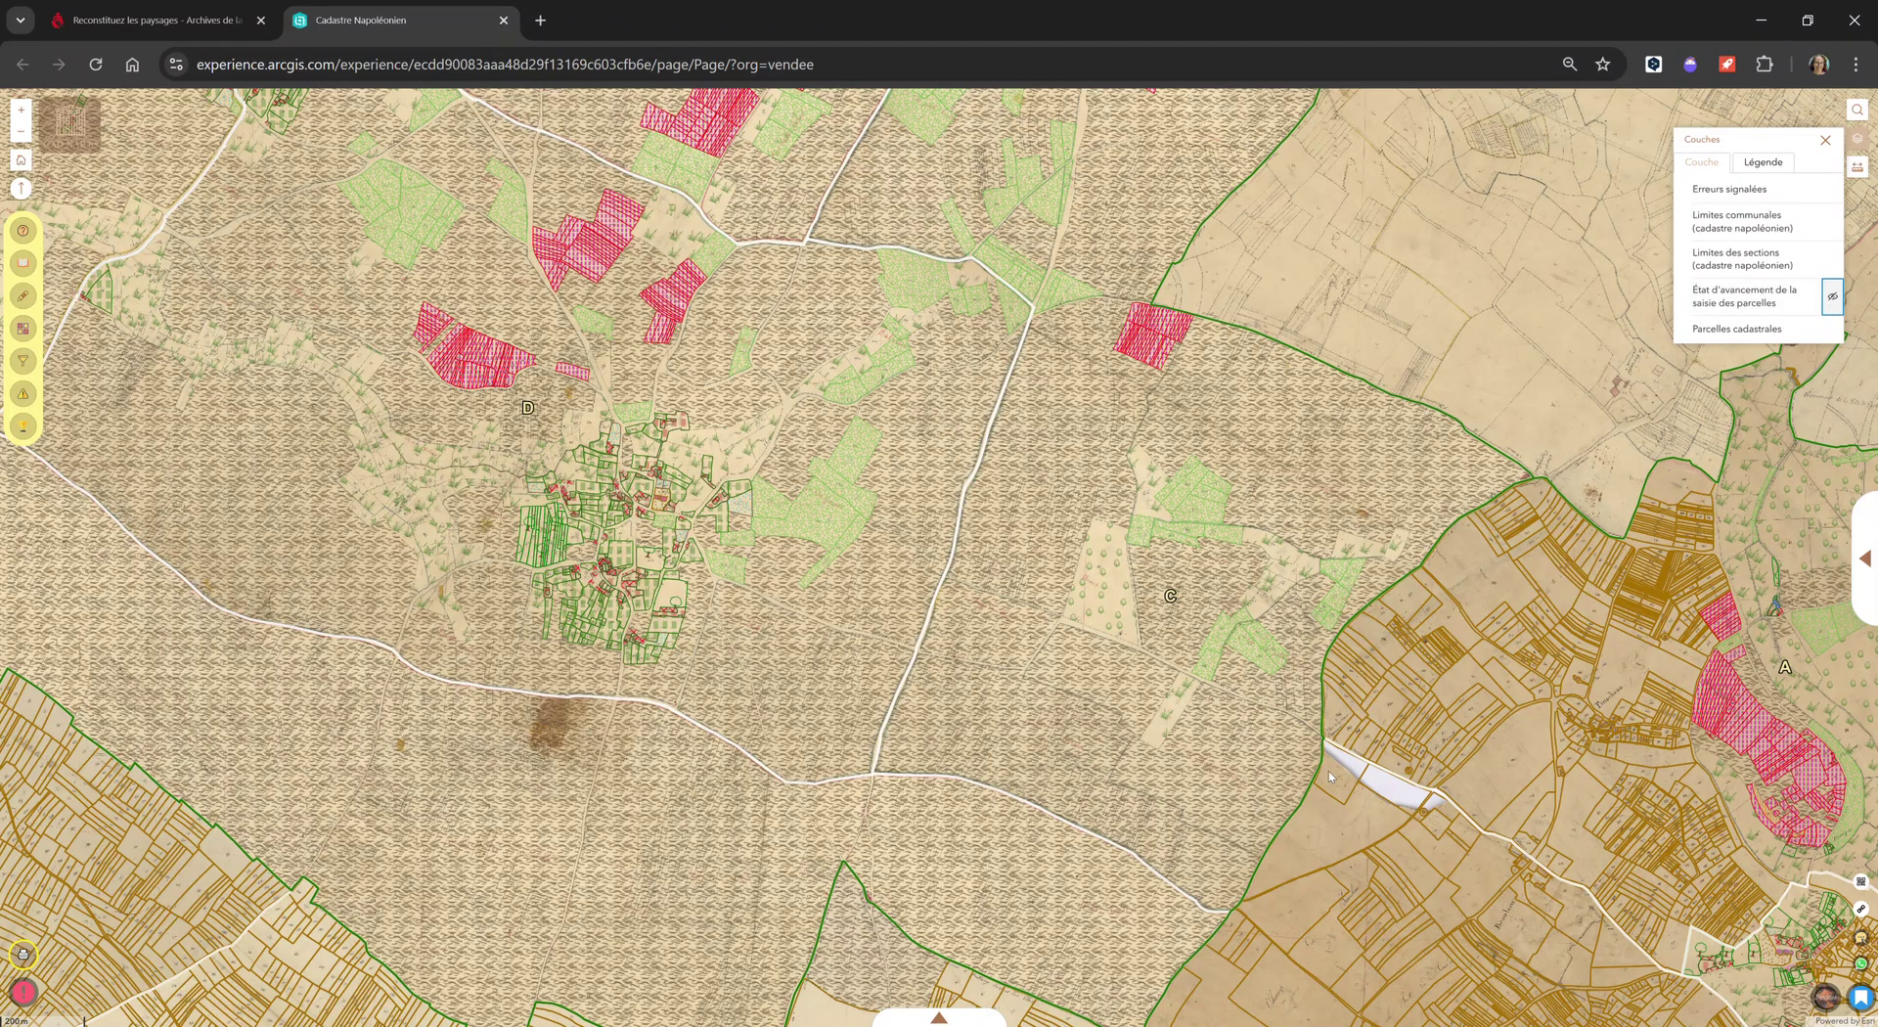
{"action": "left_click", "coordinate": [1826, 143]}
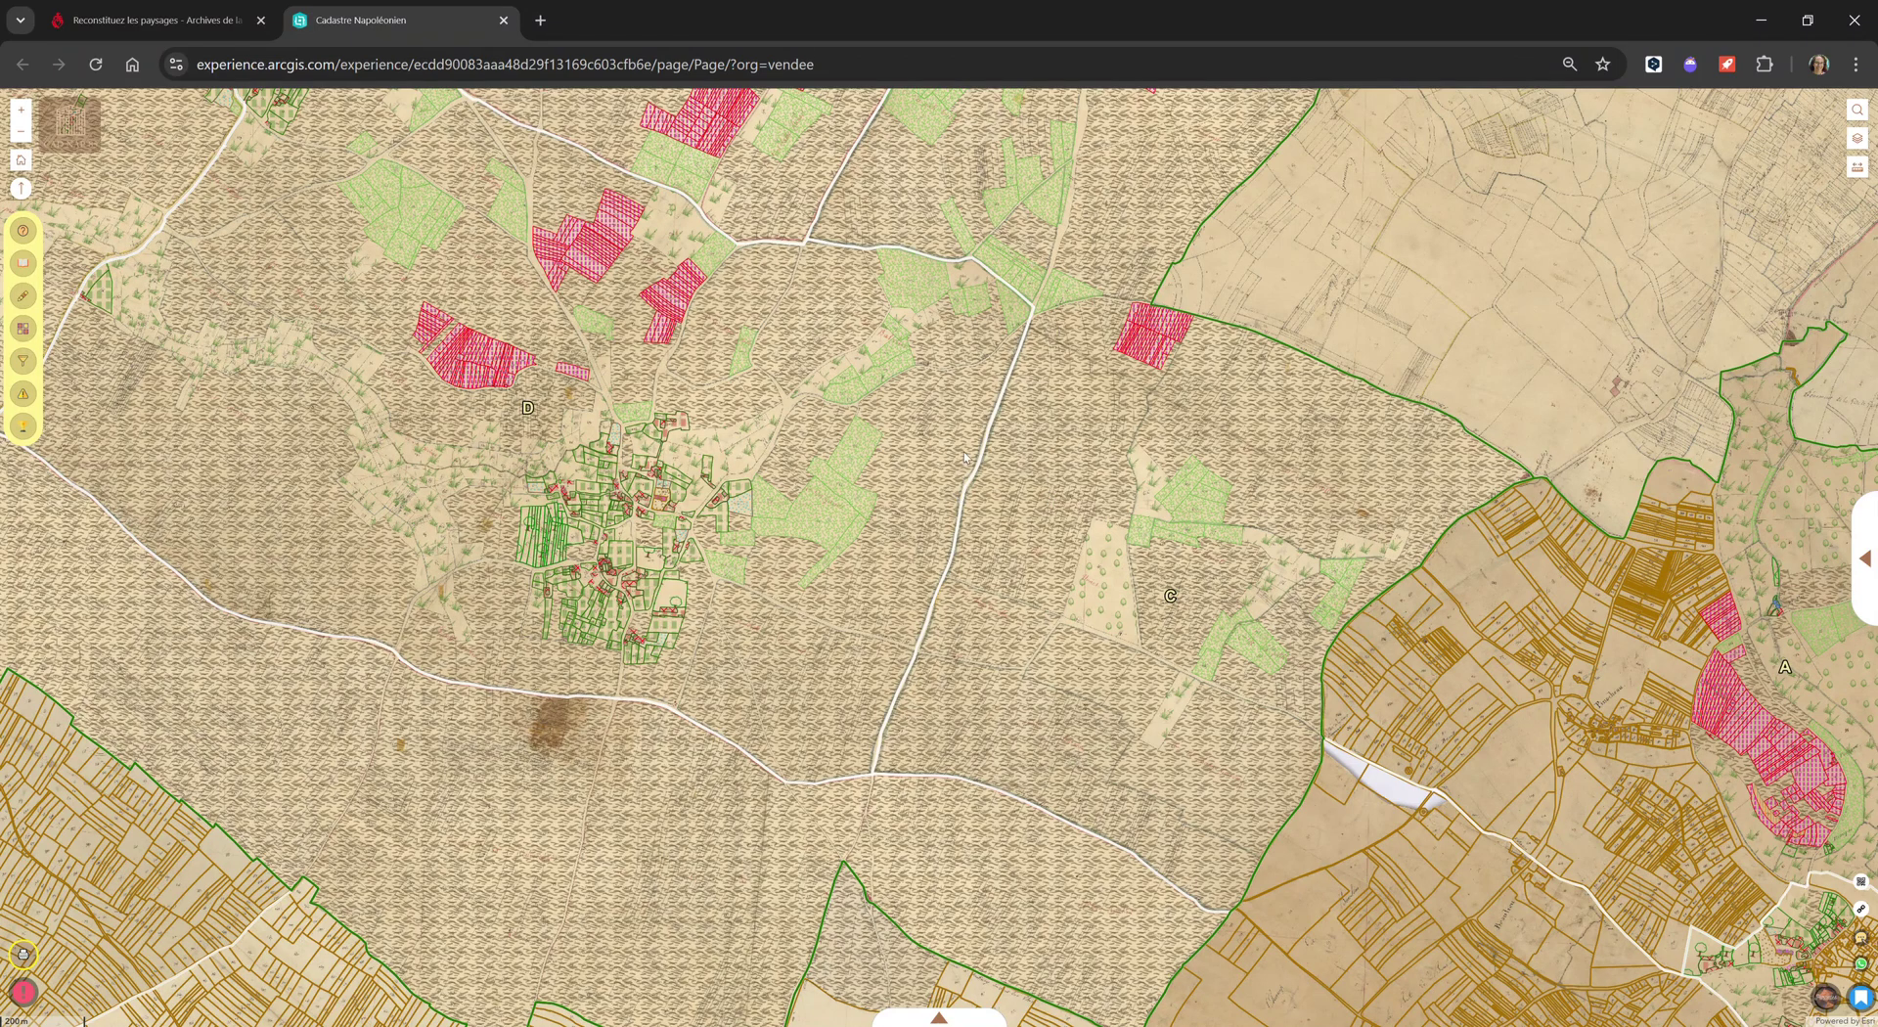
Step: Display the record of the wooded parcel in section C of Saint-Valérien, and open an enlarged États de section window
{"action": "left_click", "coordinate": [1106, 584]}
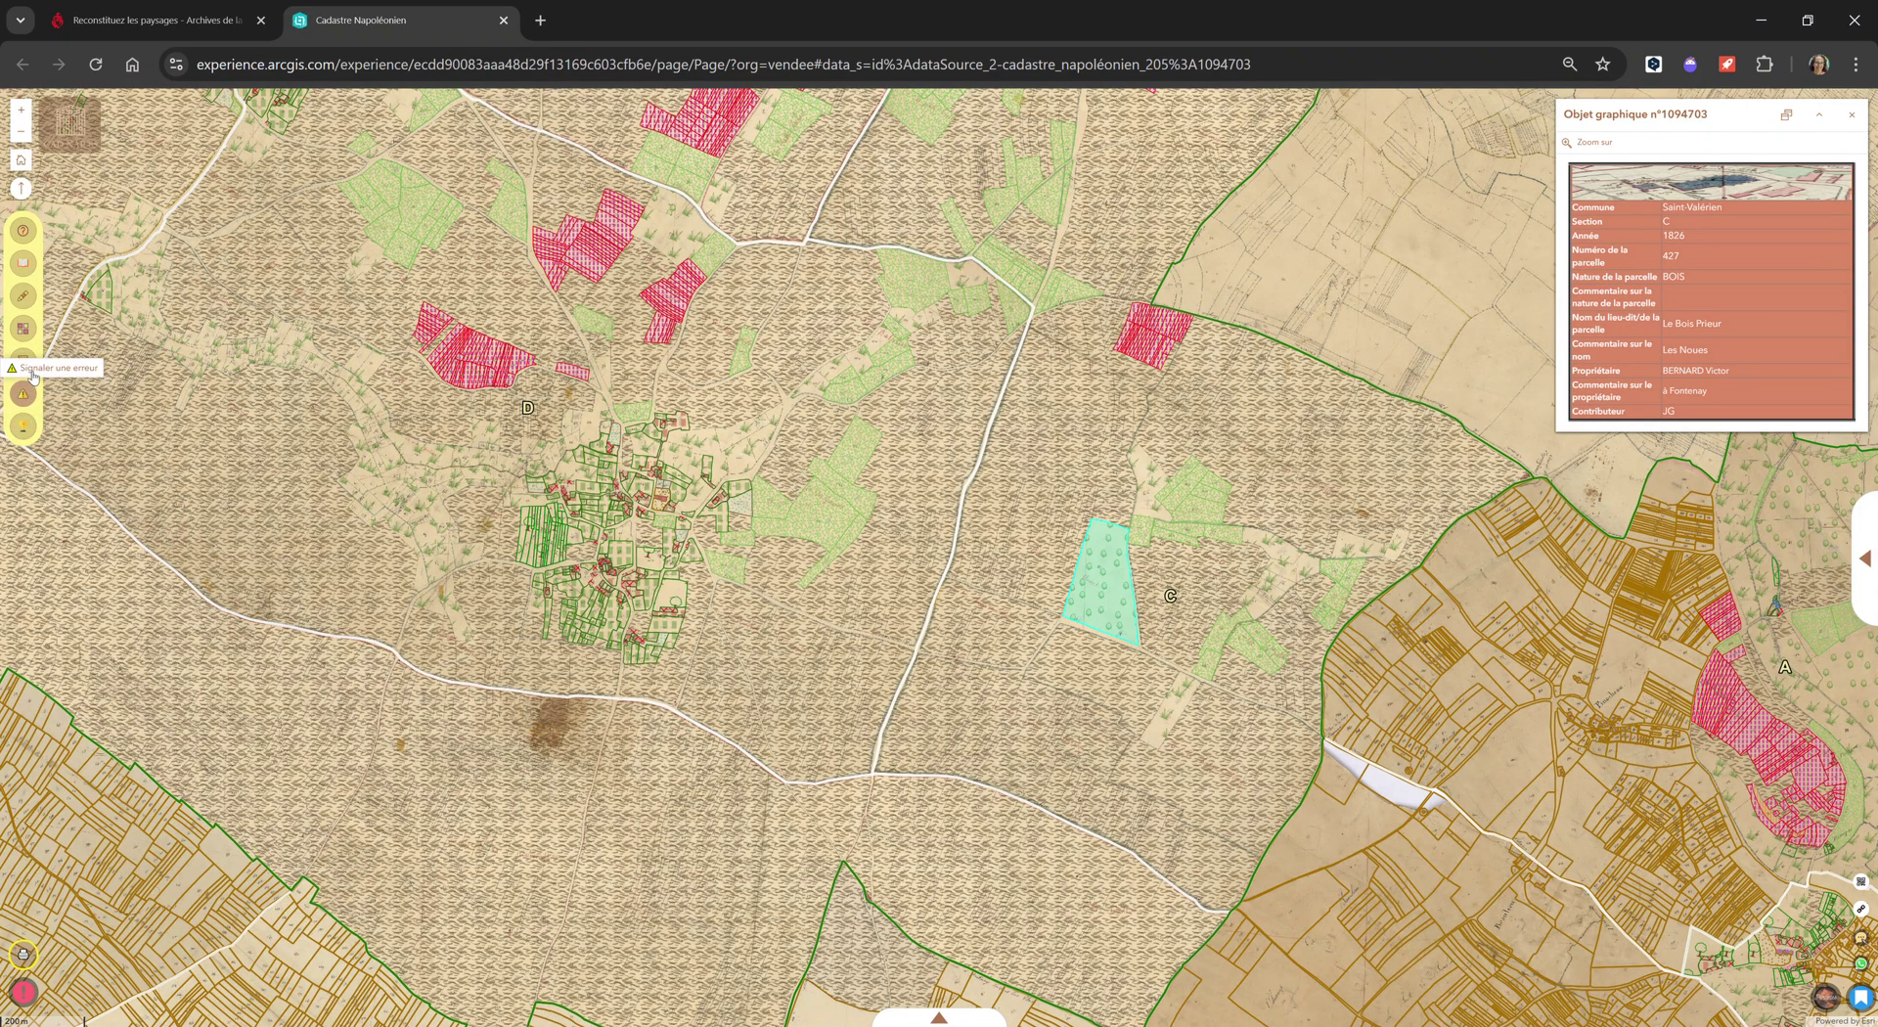
{"action": "left_click", "coordinate": [24, 263]}
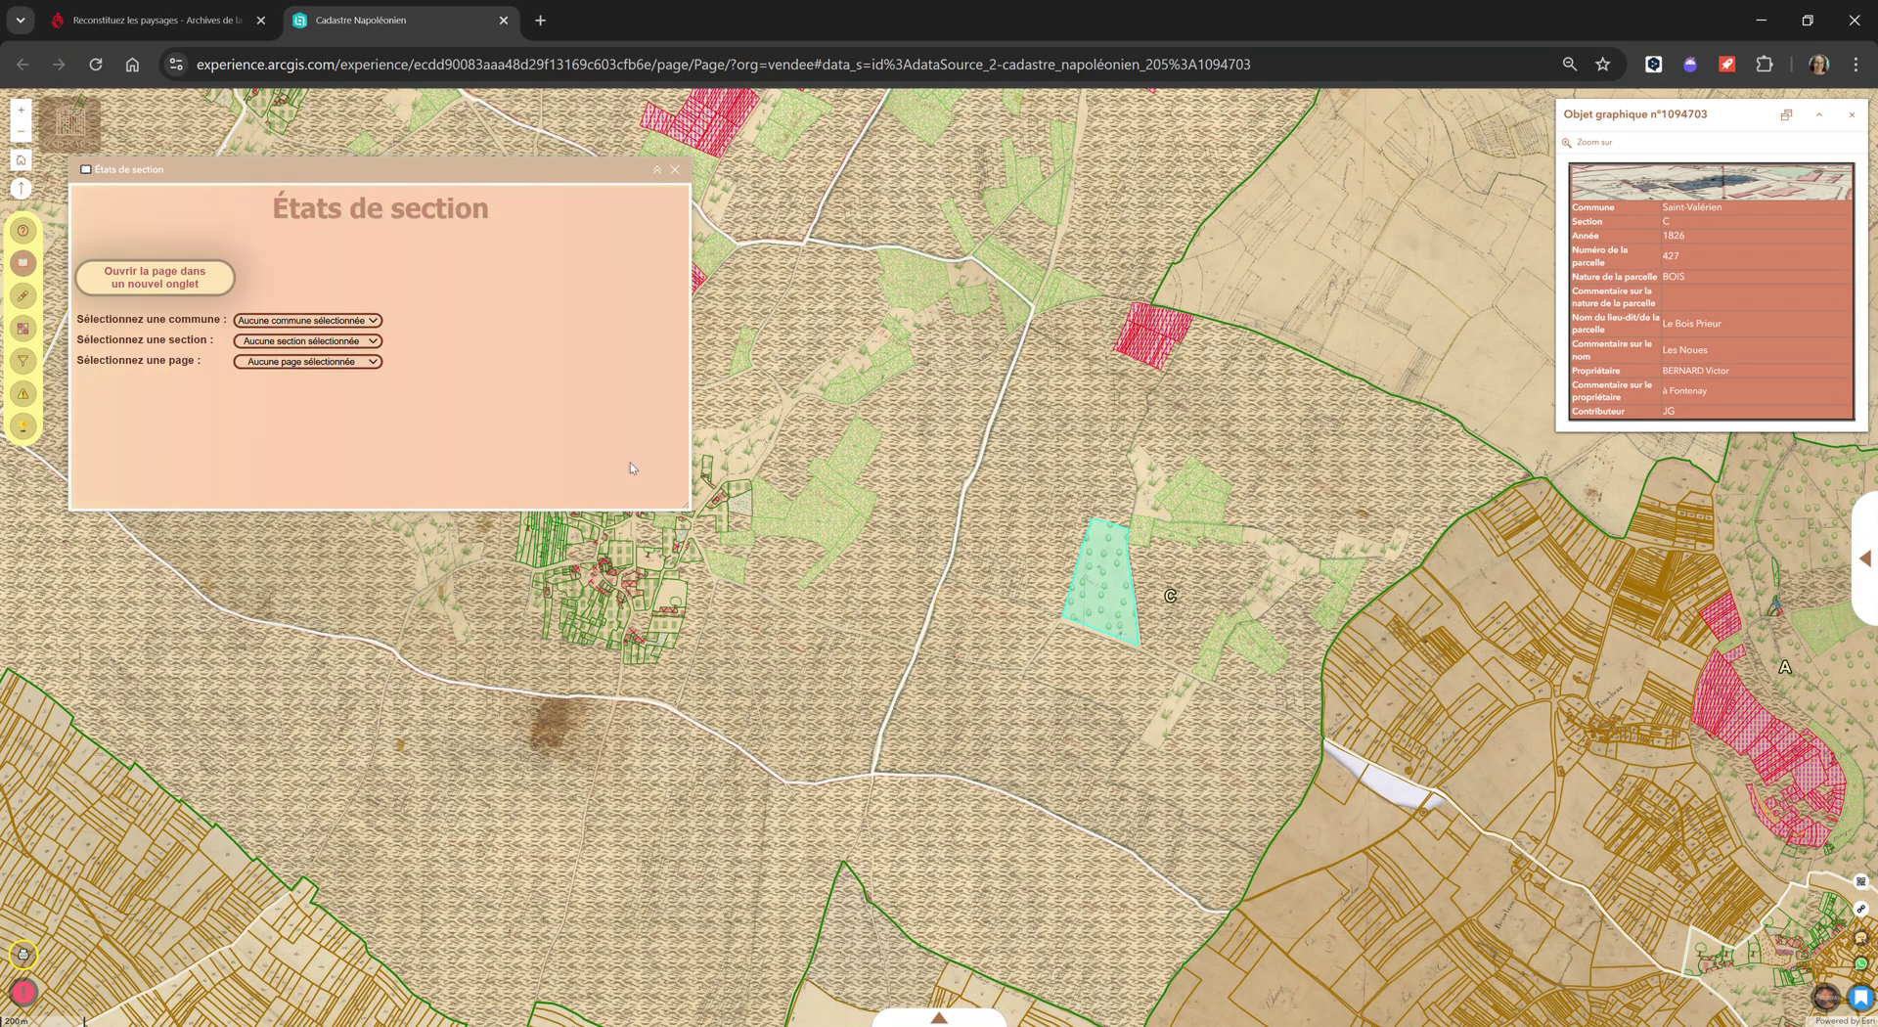
{"action": "left_click_drag", "start_coordinate": [689, 508], "coordinate": [757, 906]}
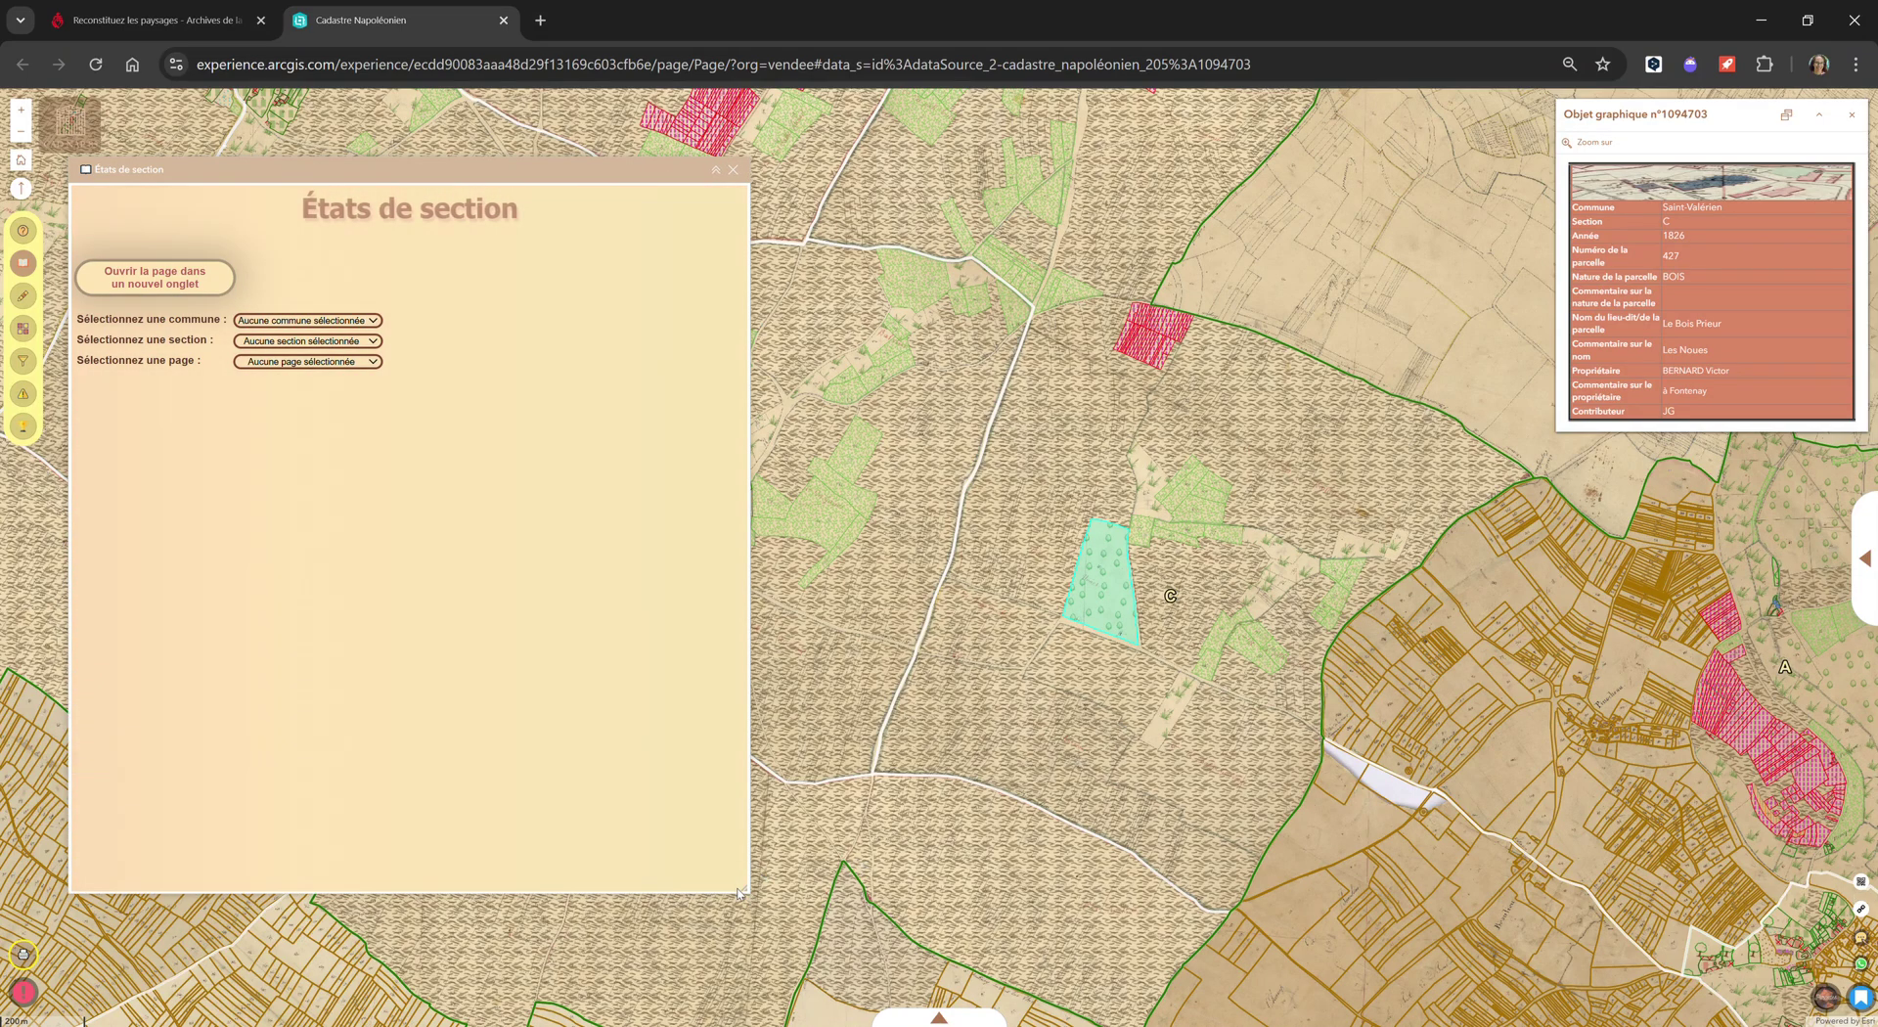
Step: Reposition the États de section window slightly lower and choose commune Saint-Valérien, section C
{"action": "left_click", "coordinate": [719, 171]}
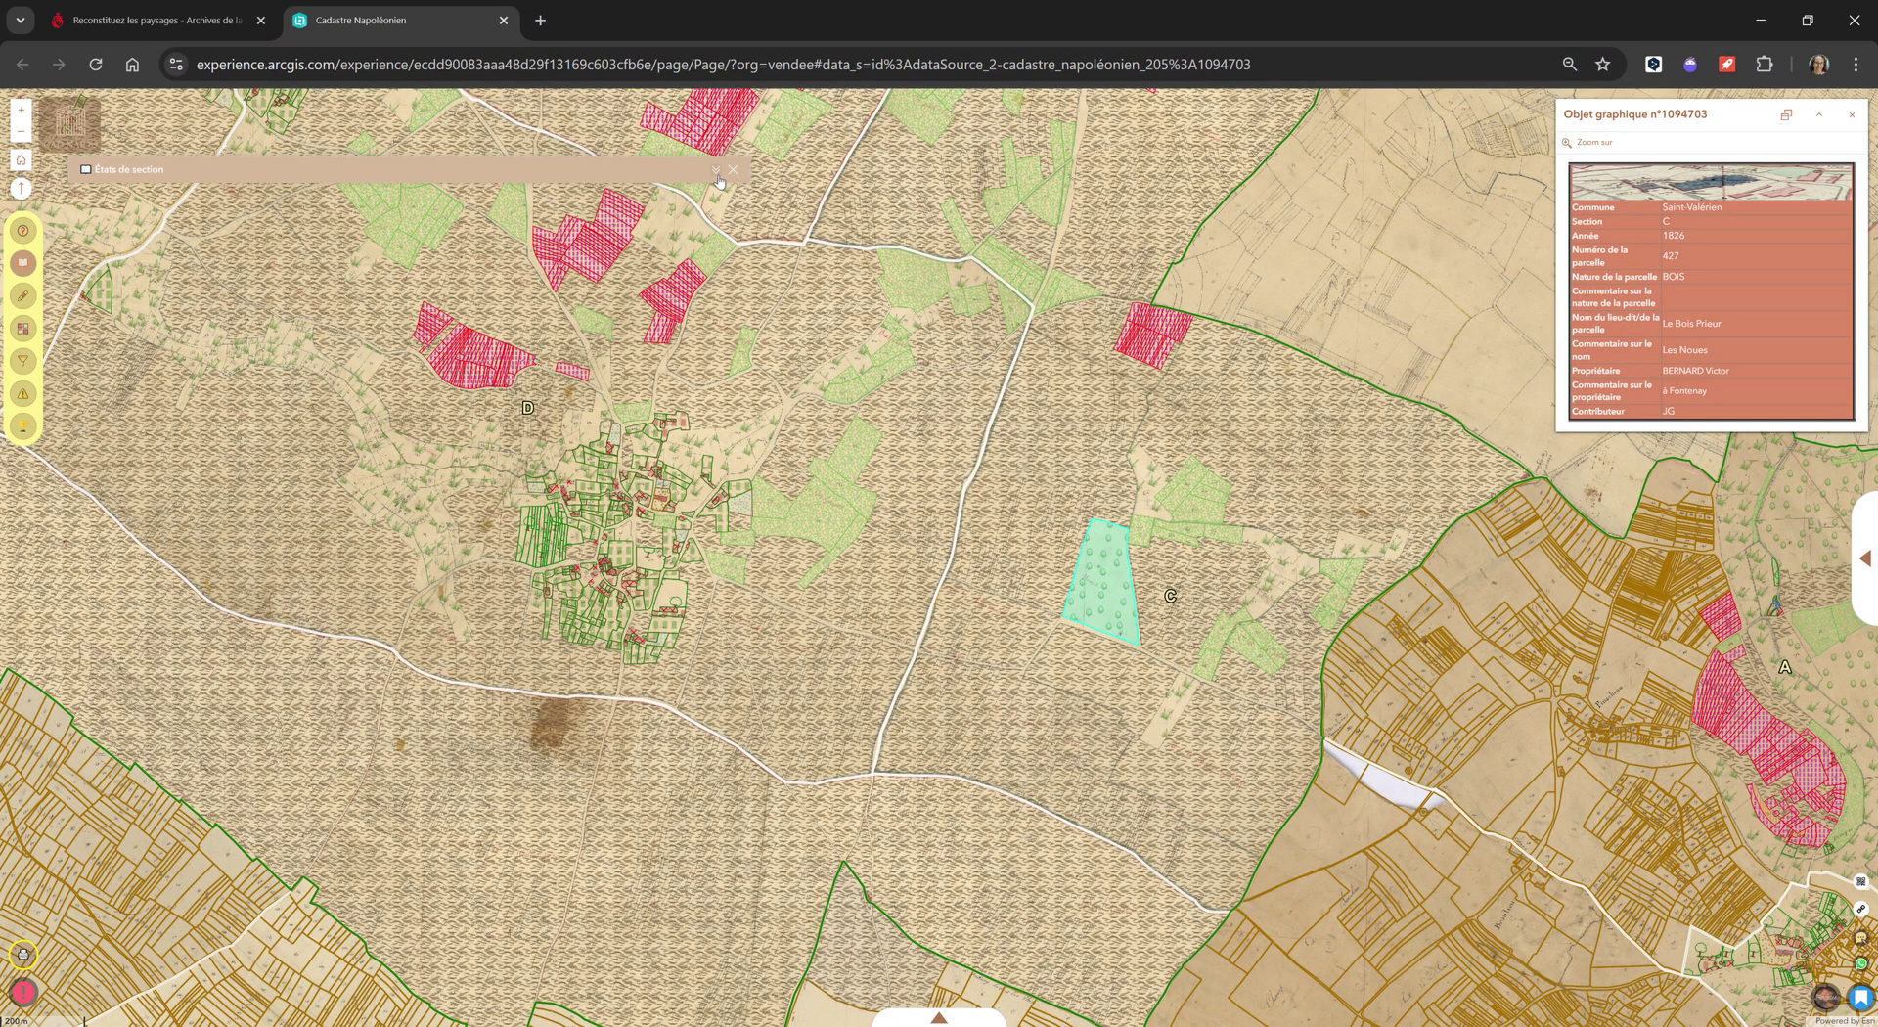
{"action": "left_click", "coordinate": [717, 174]}
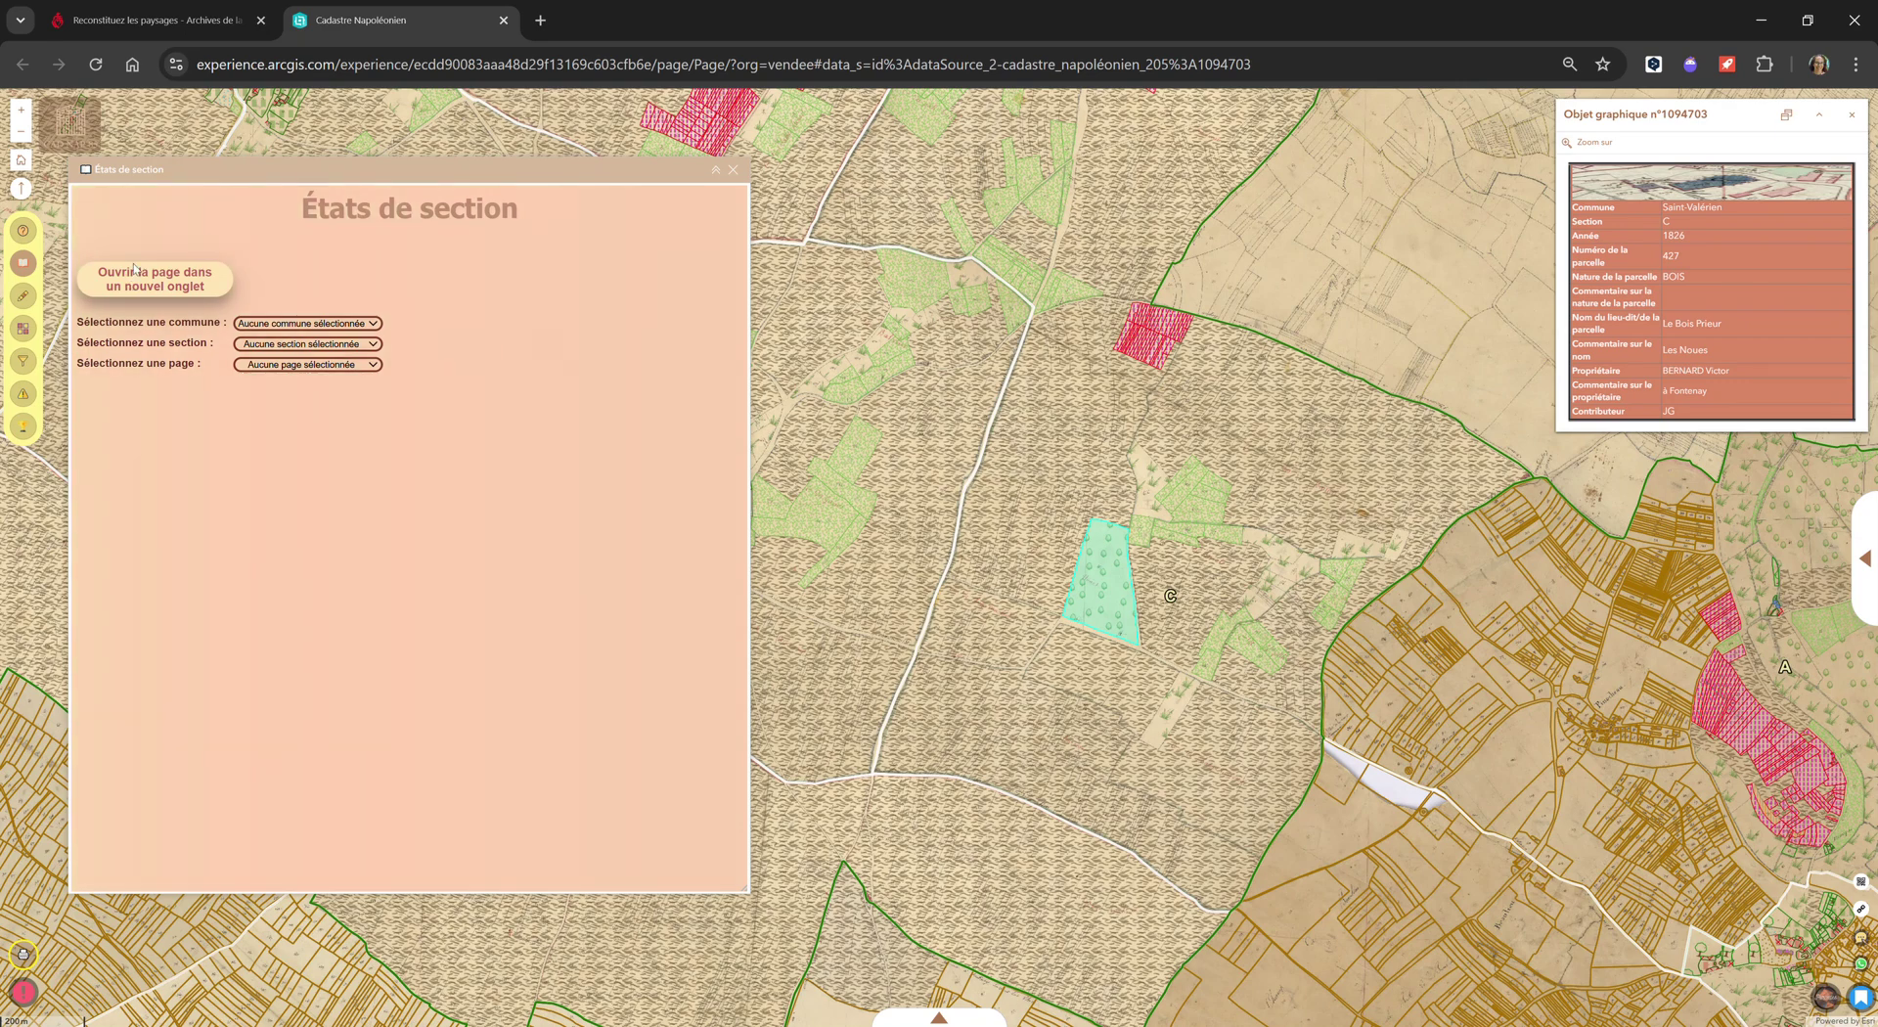
{"action": "left_click_drag", "start_coordinate": [211, 168], "coordinate": [233, 226]}
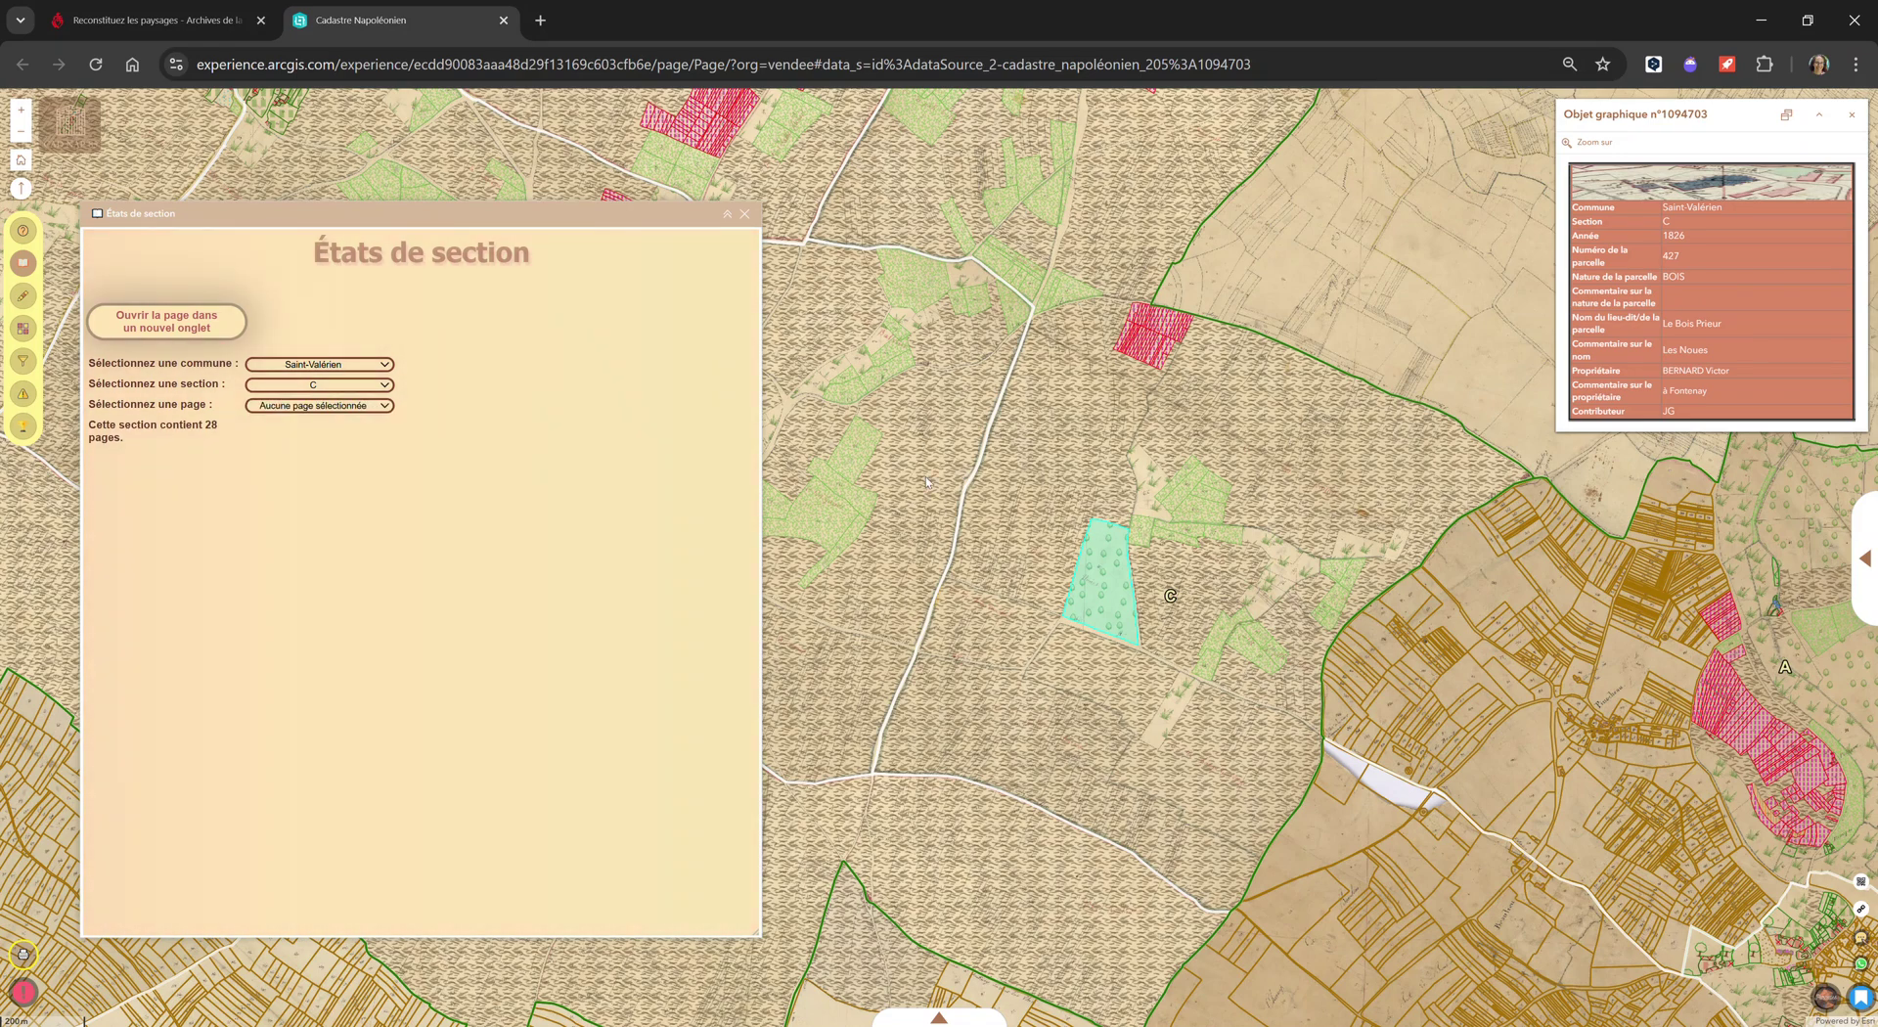
Step: Load the register page "Parcelles 415 à 442" and enlarge it to read the entry for the selected wooded parcel
{"action": "scroll", "coordinate": [1100, 602], "scroll_direction": "up", "scroll_amount": 2}
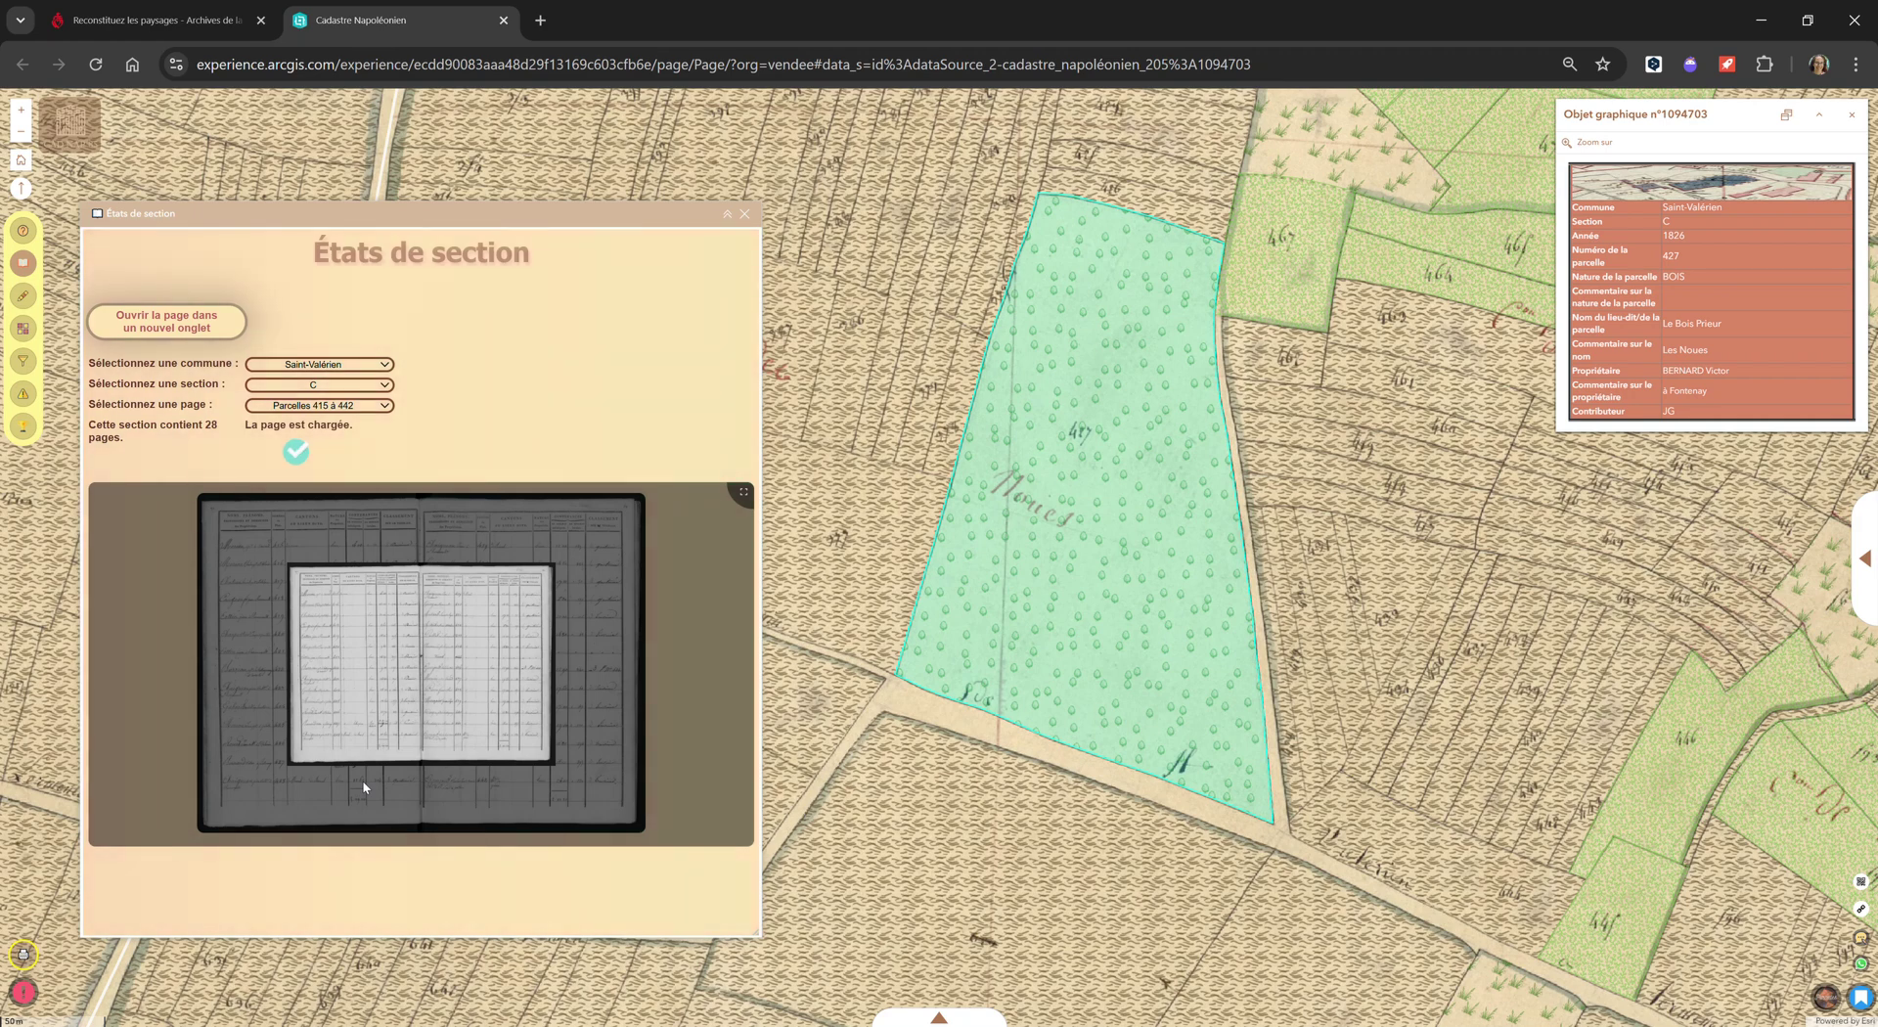
{"action": "left_click", "coordinate": [743, 494]}
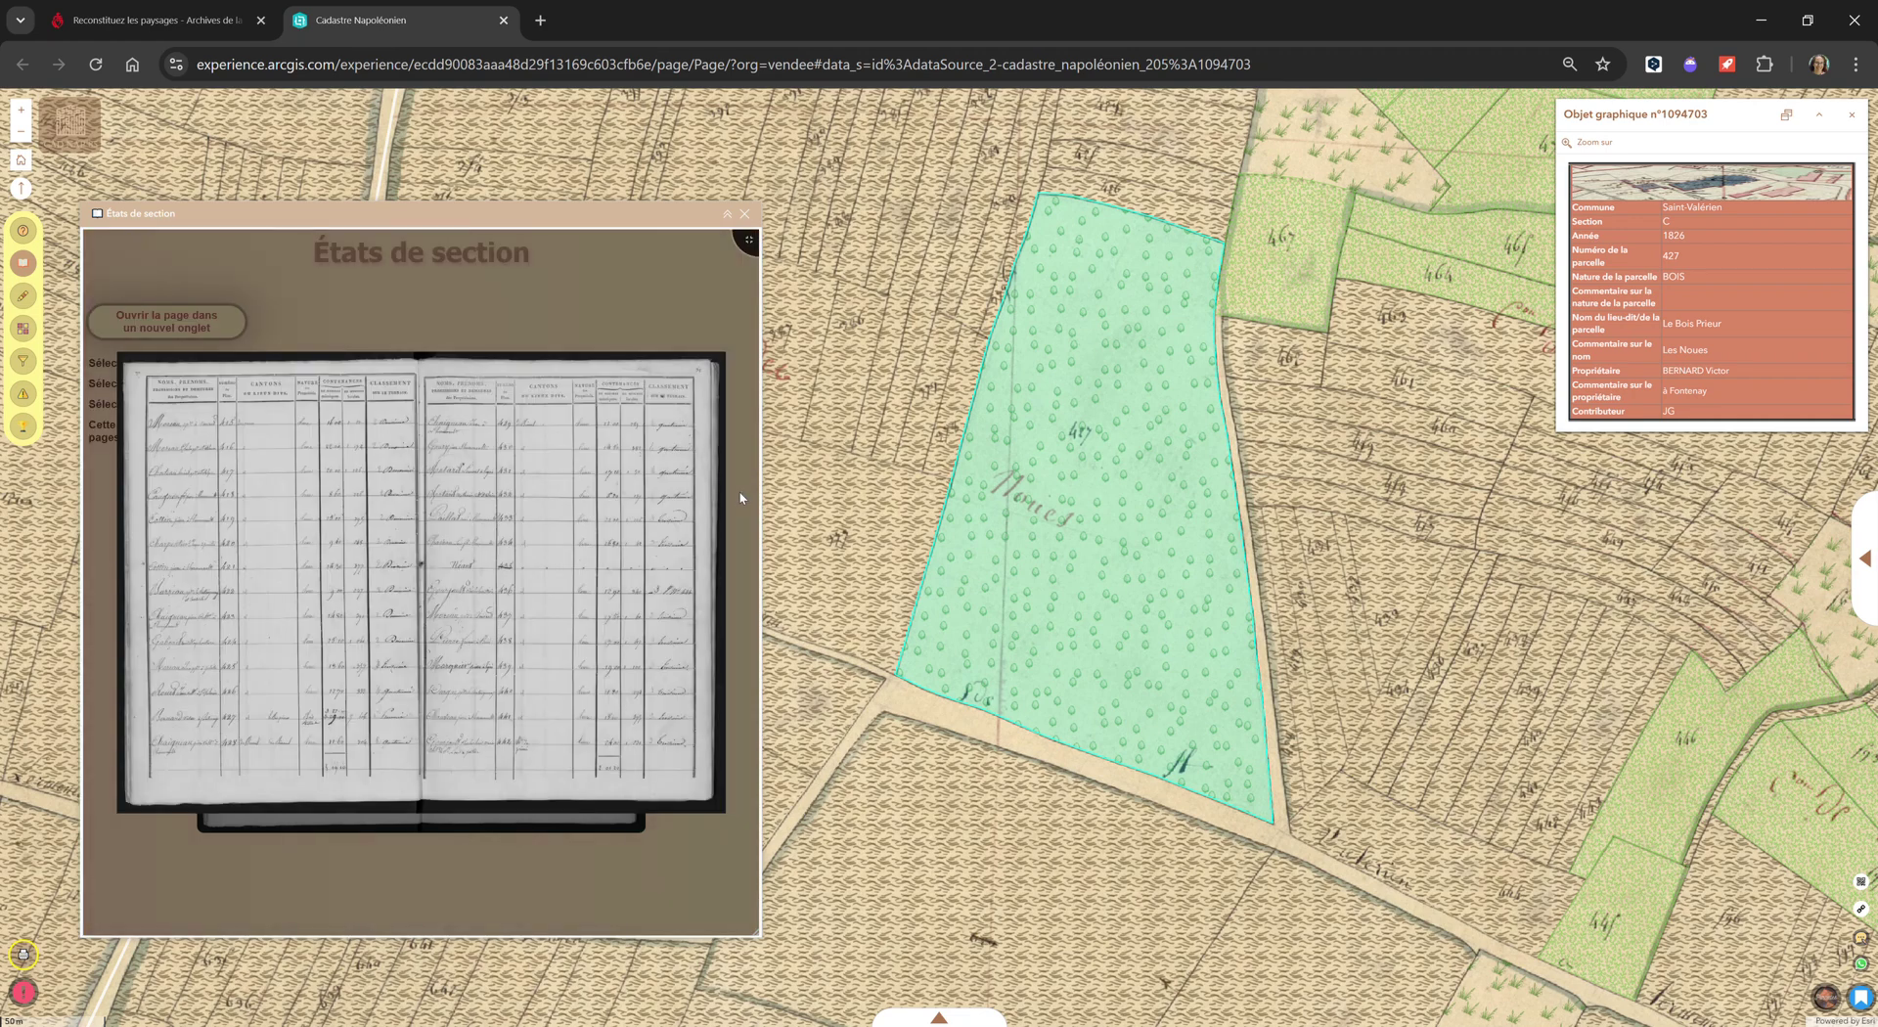
{"action": "scroll", "coordinate": [236, 575], "scroll_direction": "up", "scroll_amount": 5}
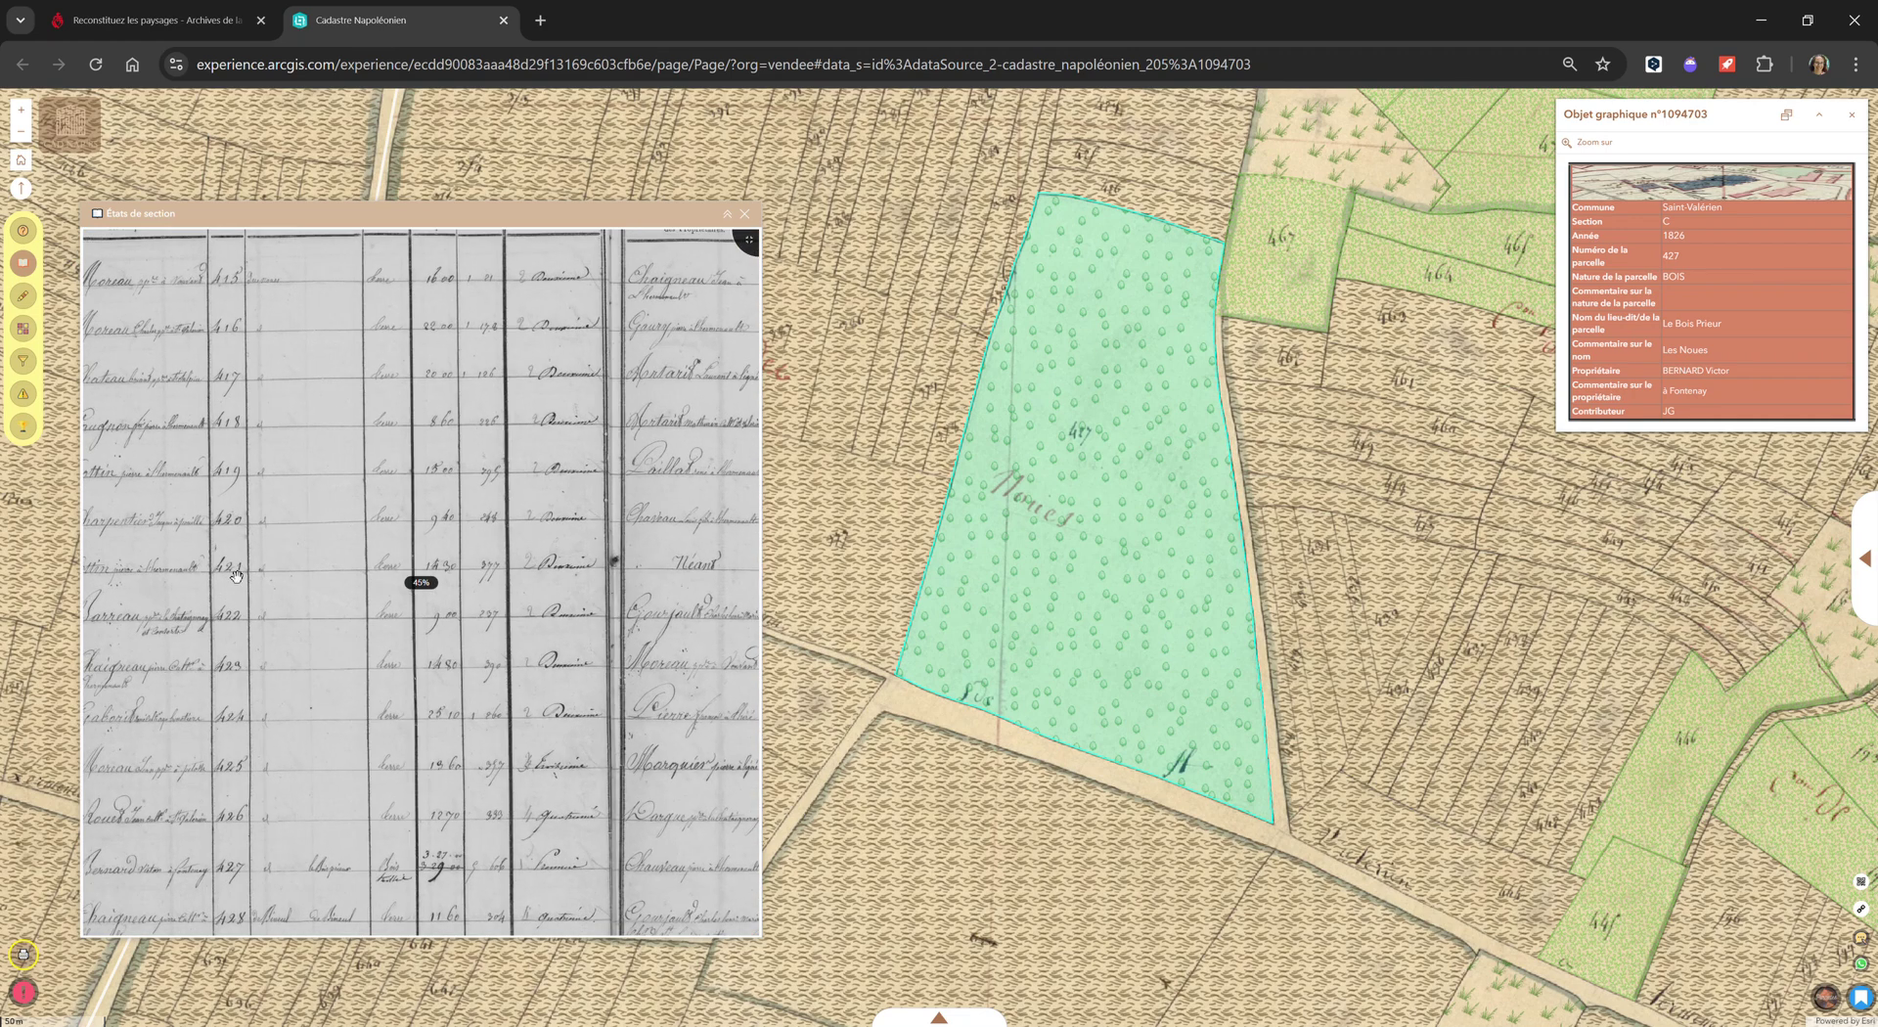
Step: Enlarge the register entry for parcel 427 and examine its owner, plan number and place name
{"action": "scroll", "coordinate": [236, 575], "scroll_direction": "up", "scroll_amount": 3}
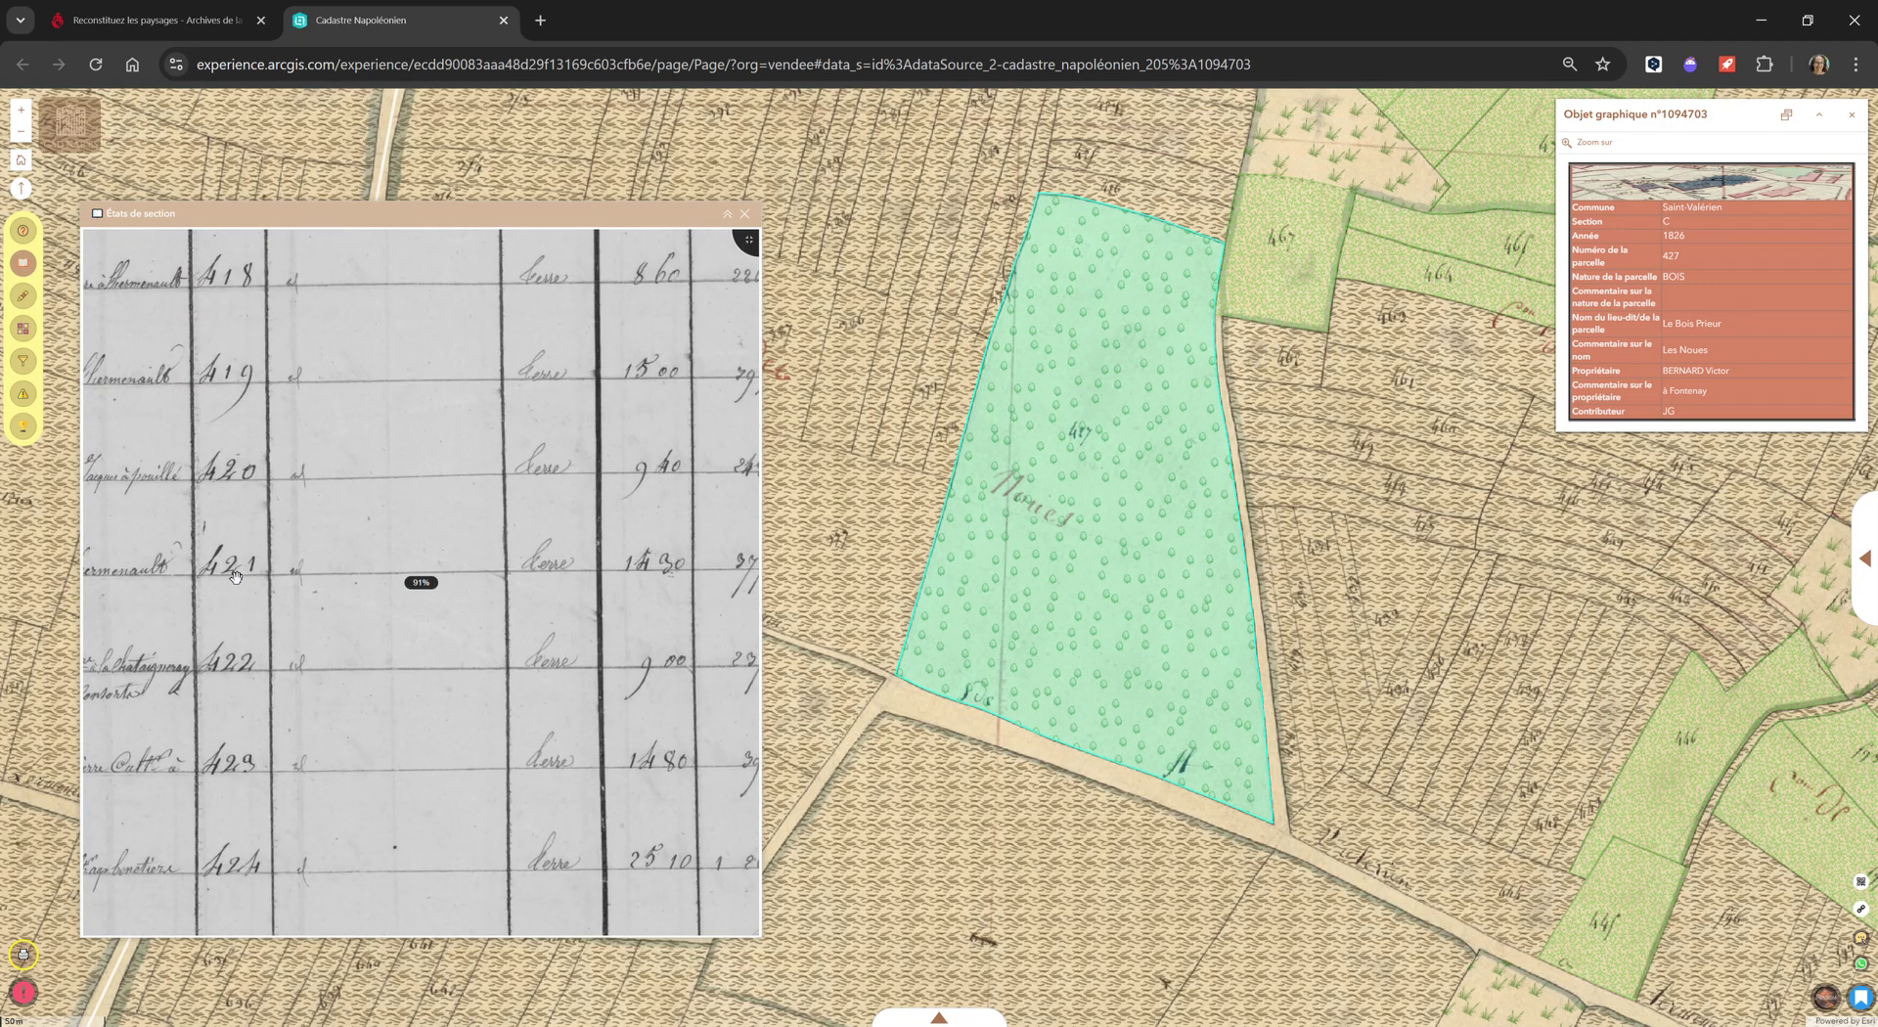
{"action": "scroll", "coordinate": [236, 575], "scroll_direction": "up", "scroll_amount": 4}
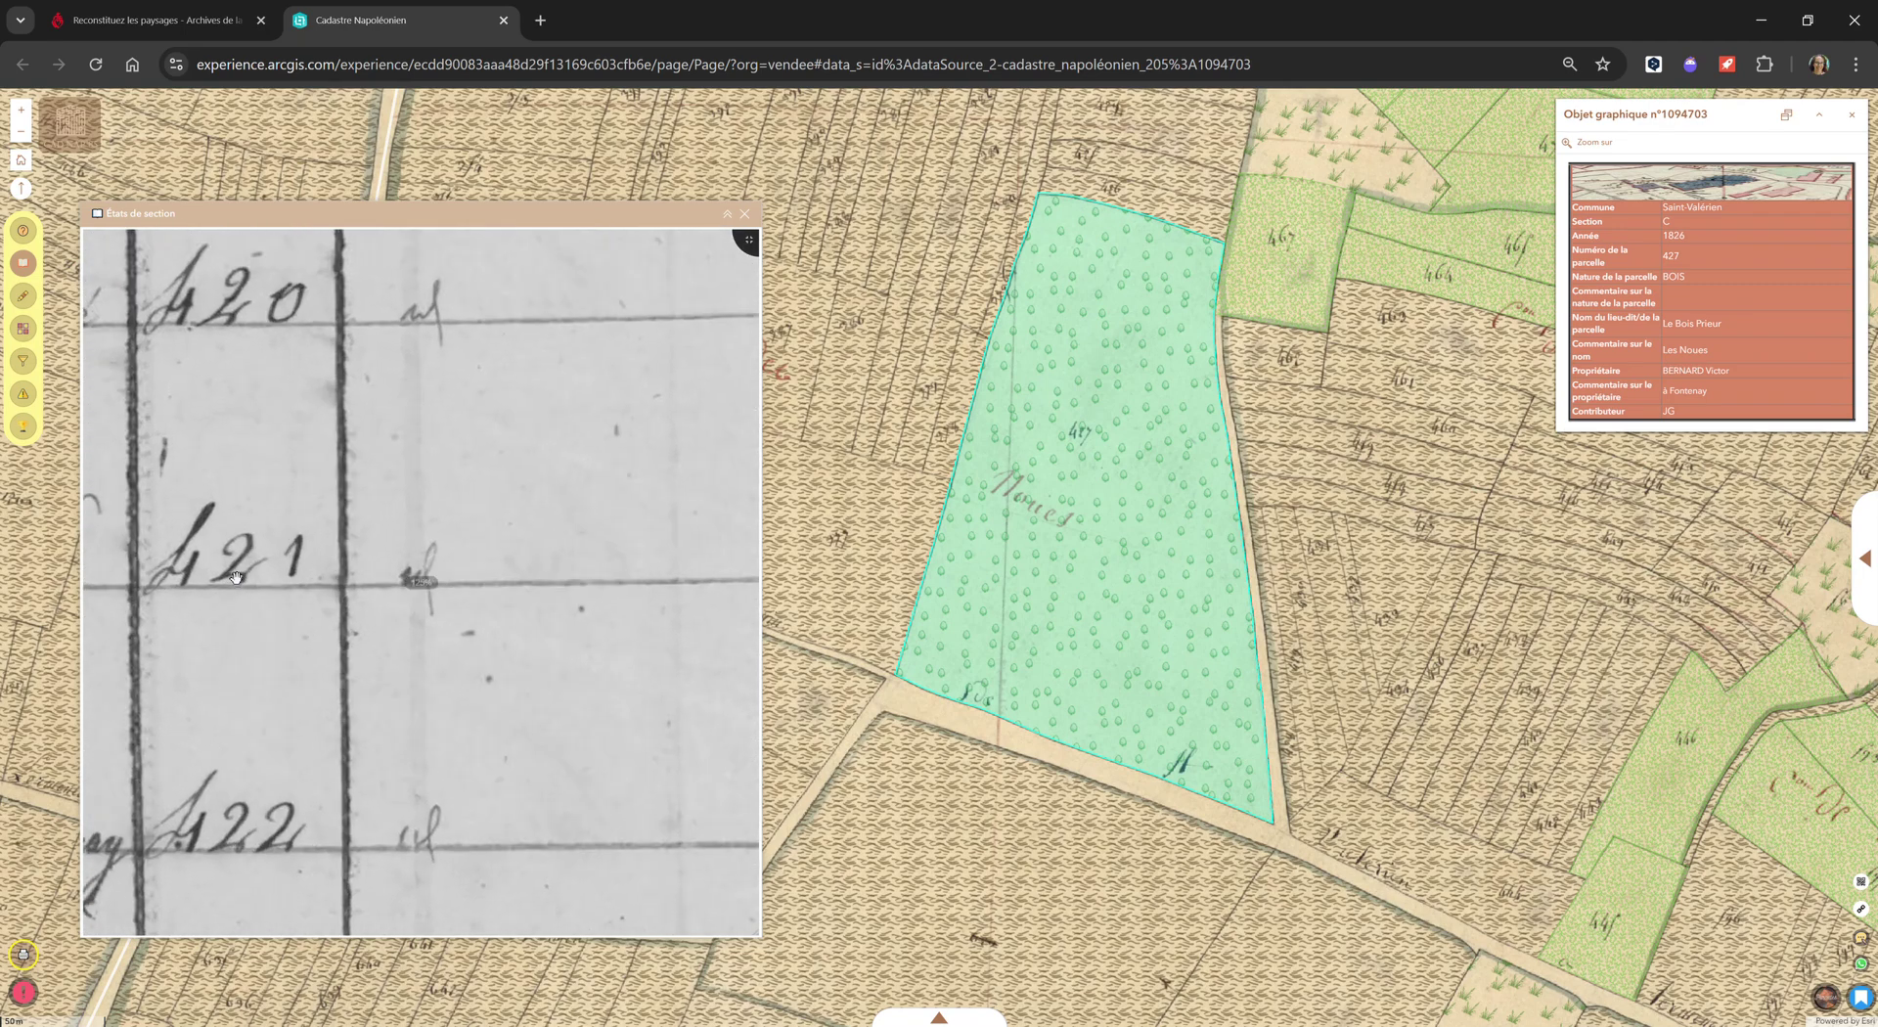
{"action": "scroll", "coordinate": [236, 577], "scroll_direction": "down", "scroll_amount": 5}
{"action": "left_click_drag", "start_coordinate": [192, 597], "coordinate": [362, 712]}
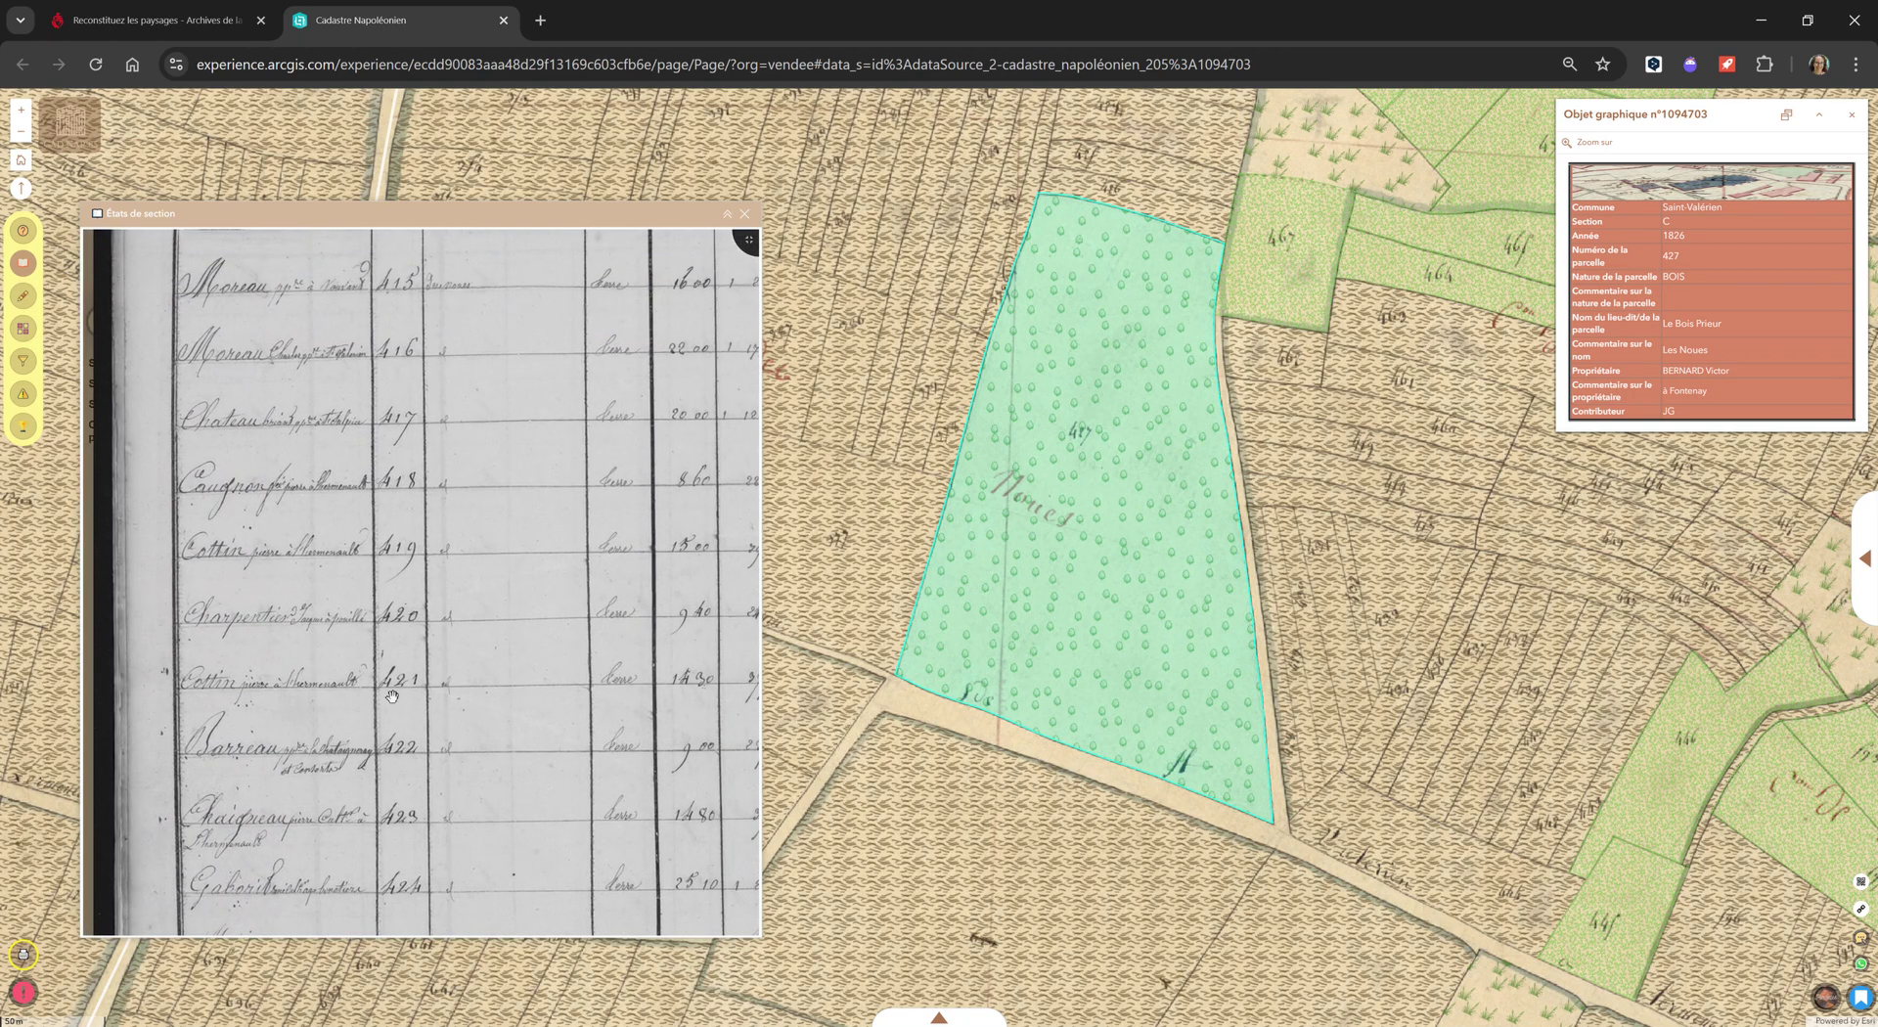
{"action": "left_click_drag", "start_coordinate": [440, 792], "coordinate": [431, 629]}
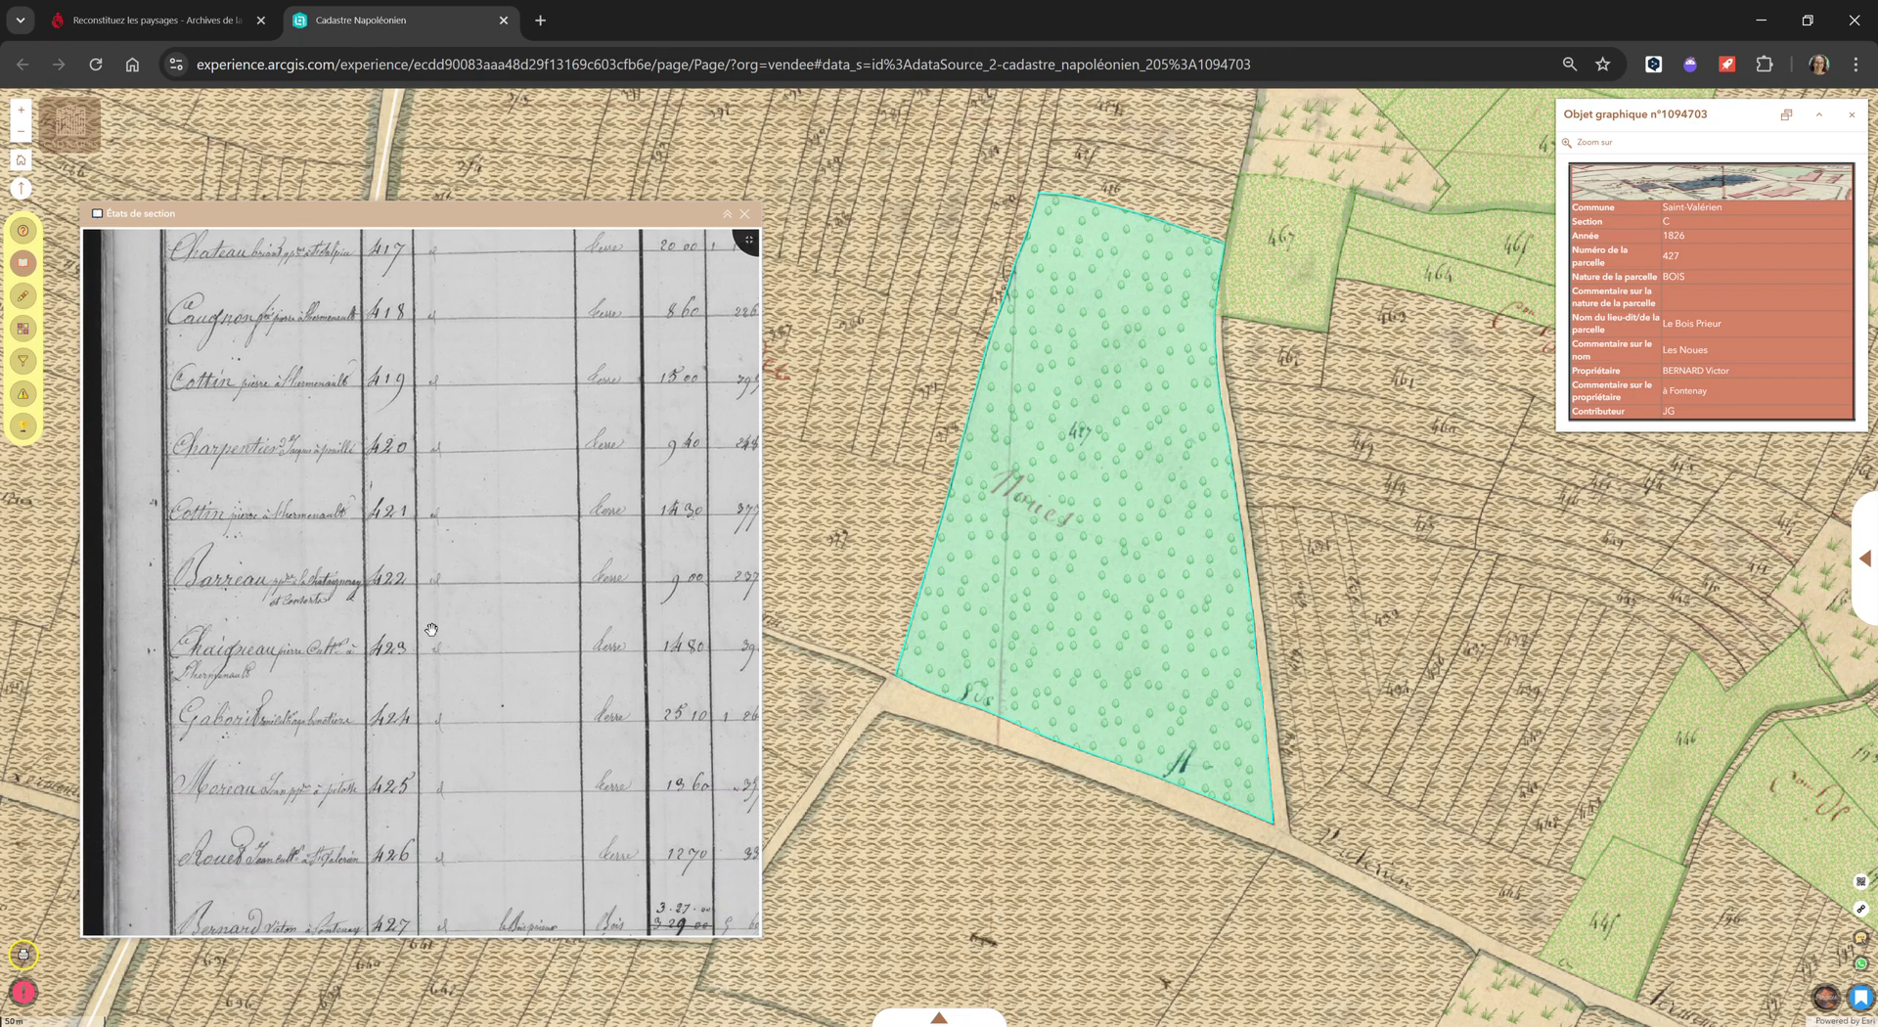
{"action": "left_click_drag", "start_coordinate": [415, 773], "coordinate": [414, 619]}
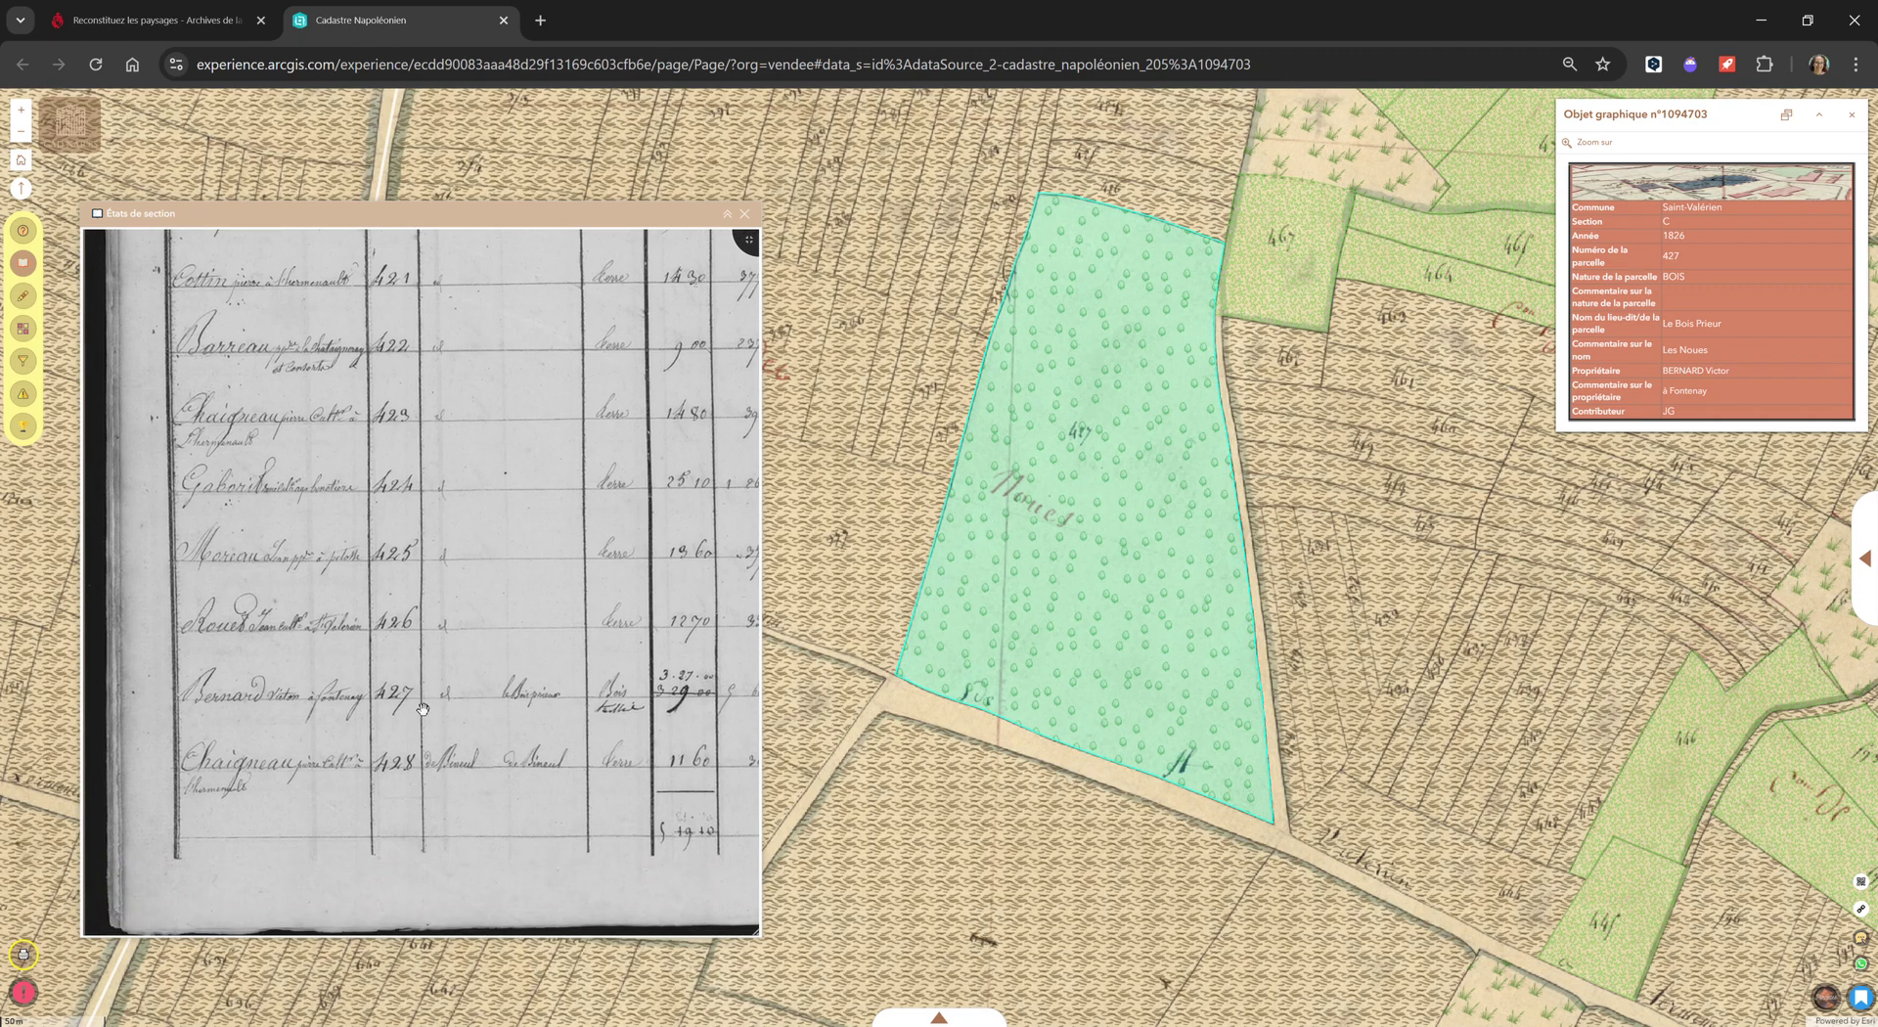
{"action": "scroll", "coordinate": [310, 731], "scroll_direction": "up", "scroll_amount": 3}
{"action": "left_click_drag", "start_coordinate": [310, 731], "coordinate": [392, 710]}
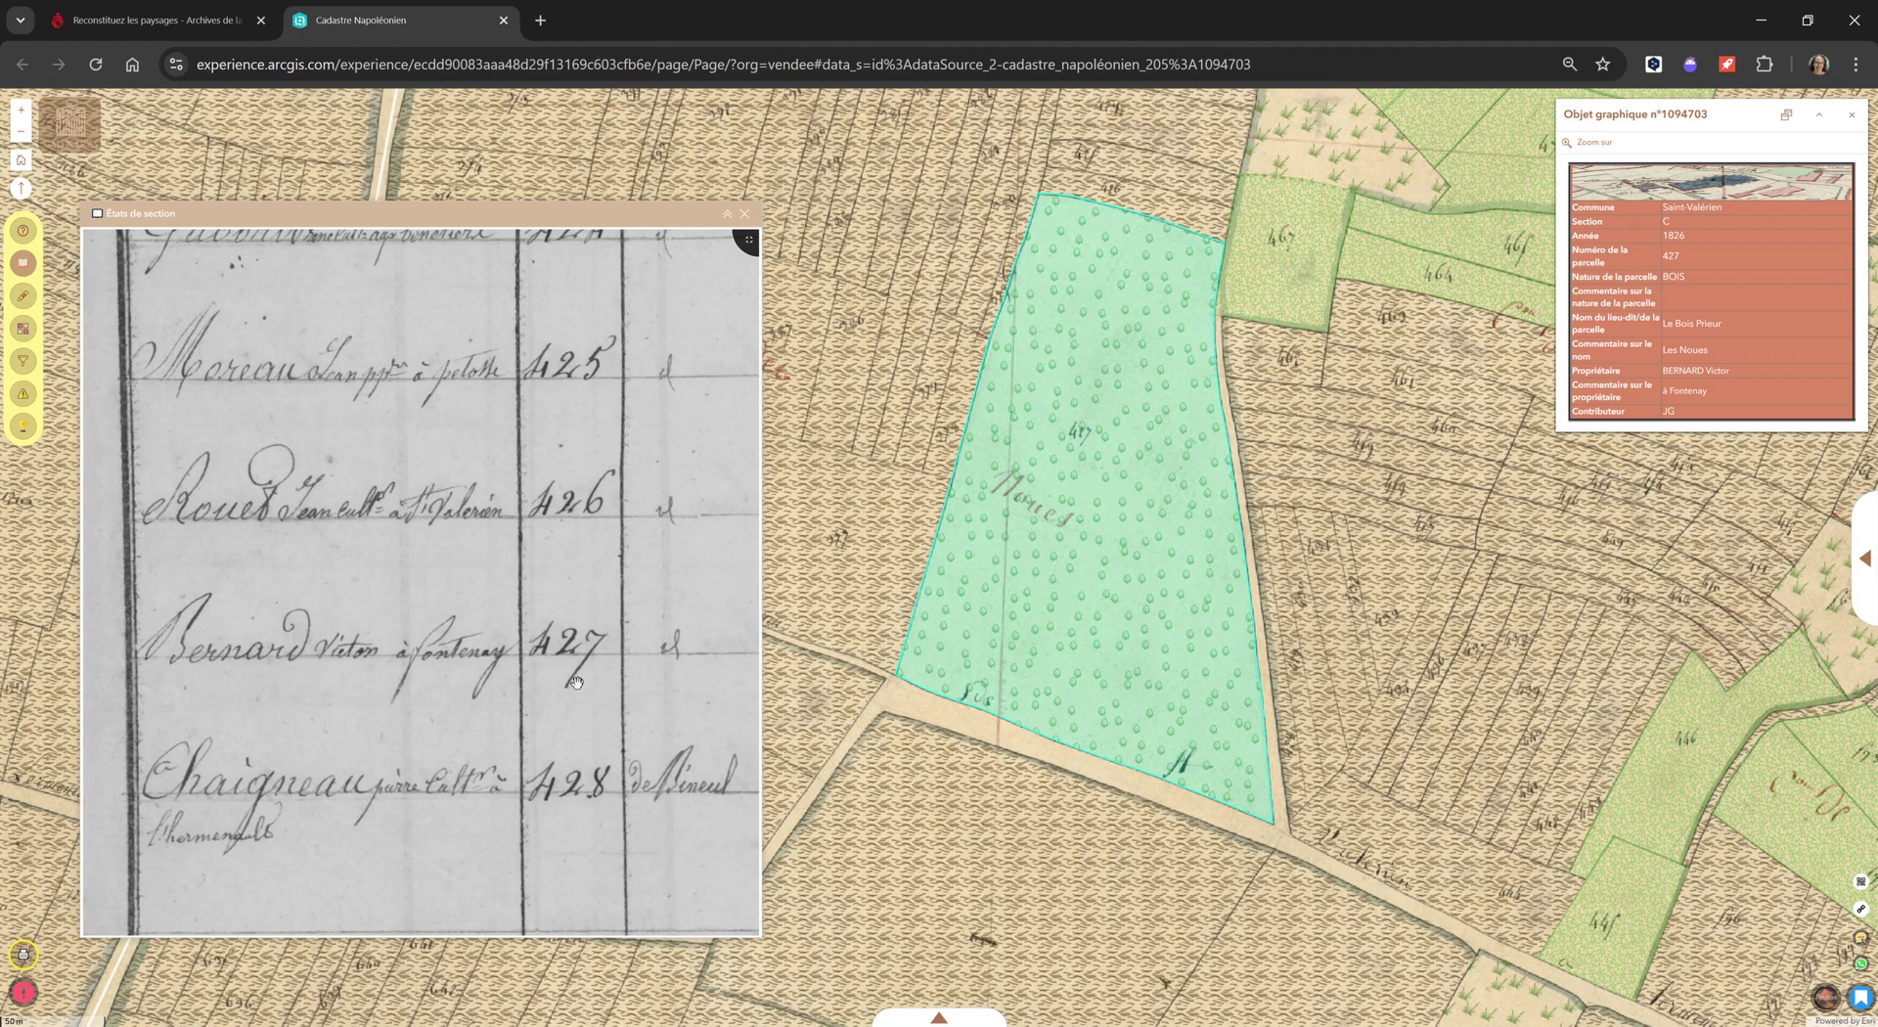
{"action": "left_click_drag", "start_coordinate": [598, 683], "coordinate": [350, 692]}
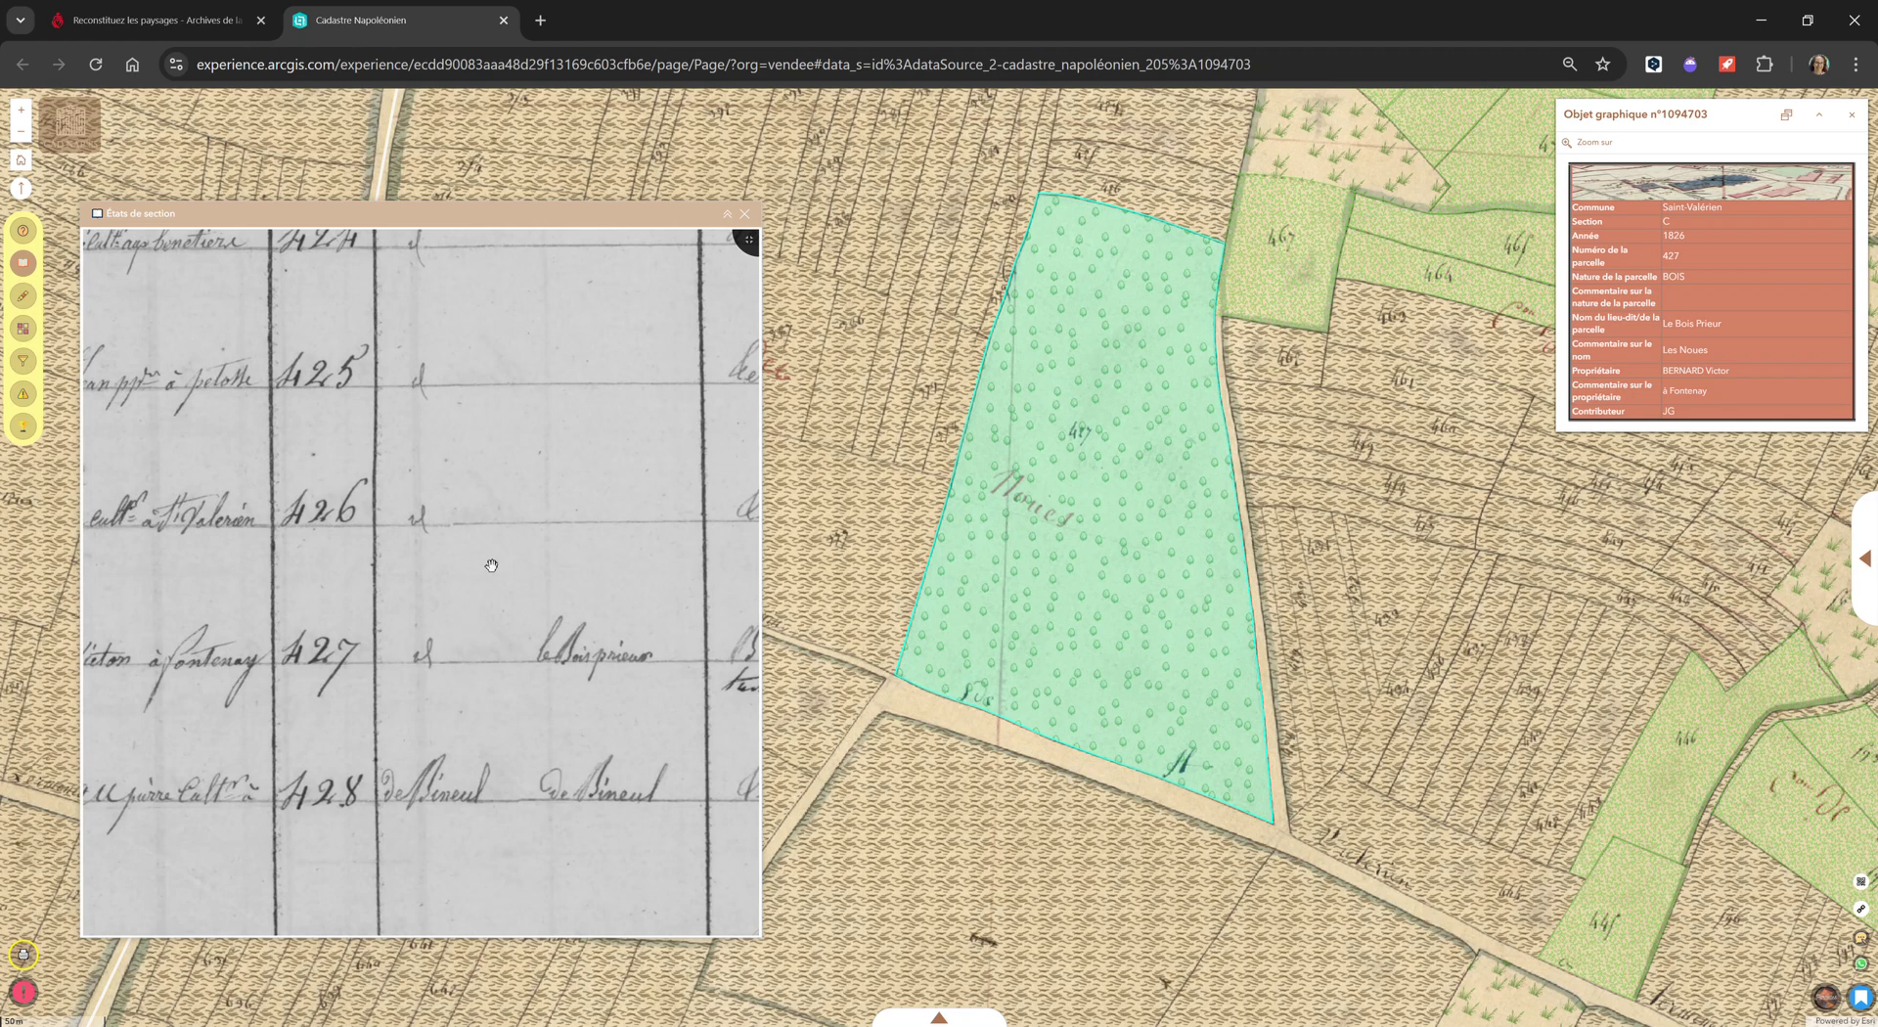
Step: Trace the ditto marks in the place-name column from parcel 427 back up to the entry for parcel 415
{"action": "left_click_drag", "start_coordinate": [522, 430], "coordinate": [512, 603]}
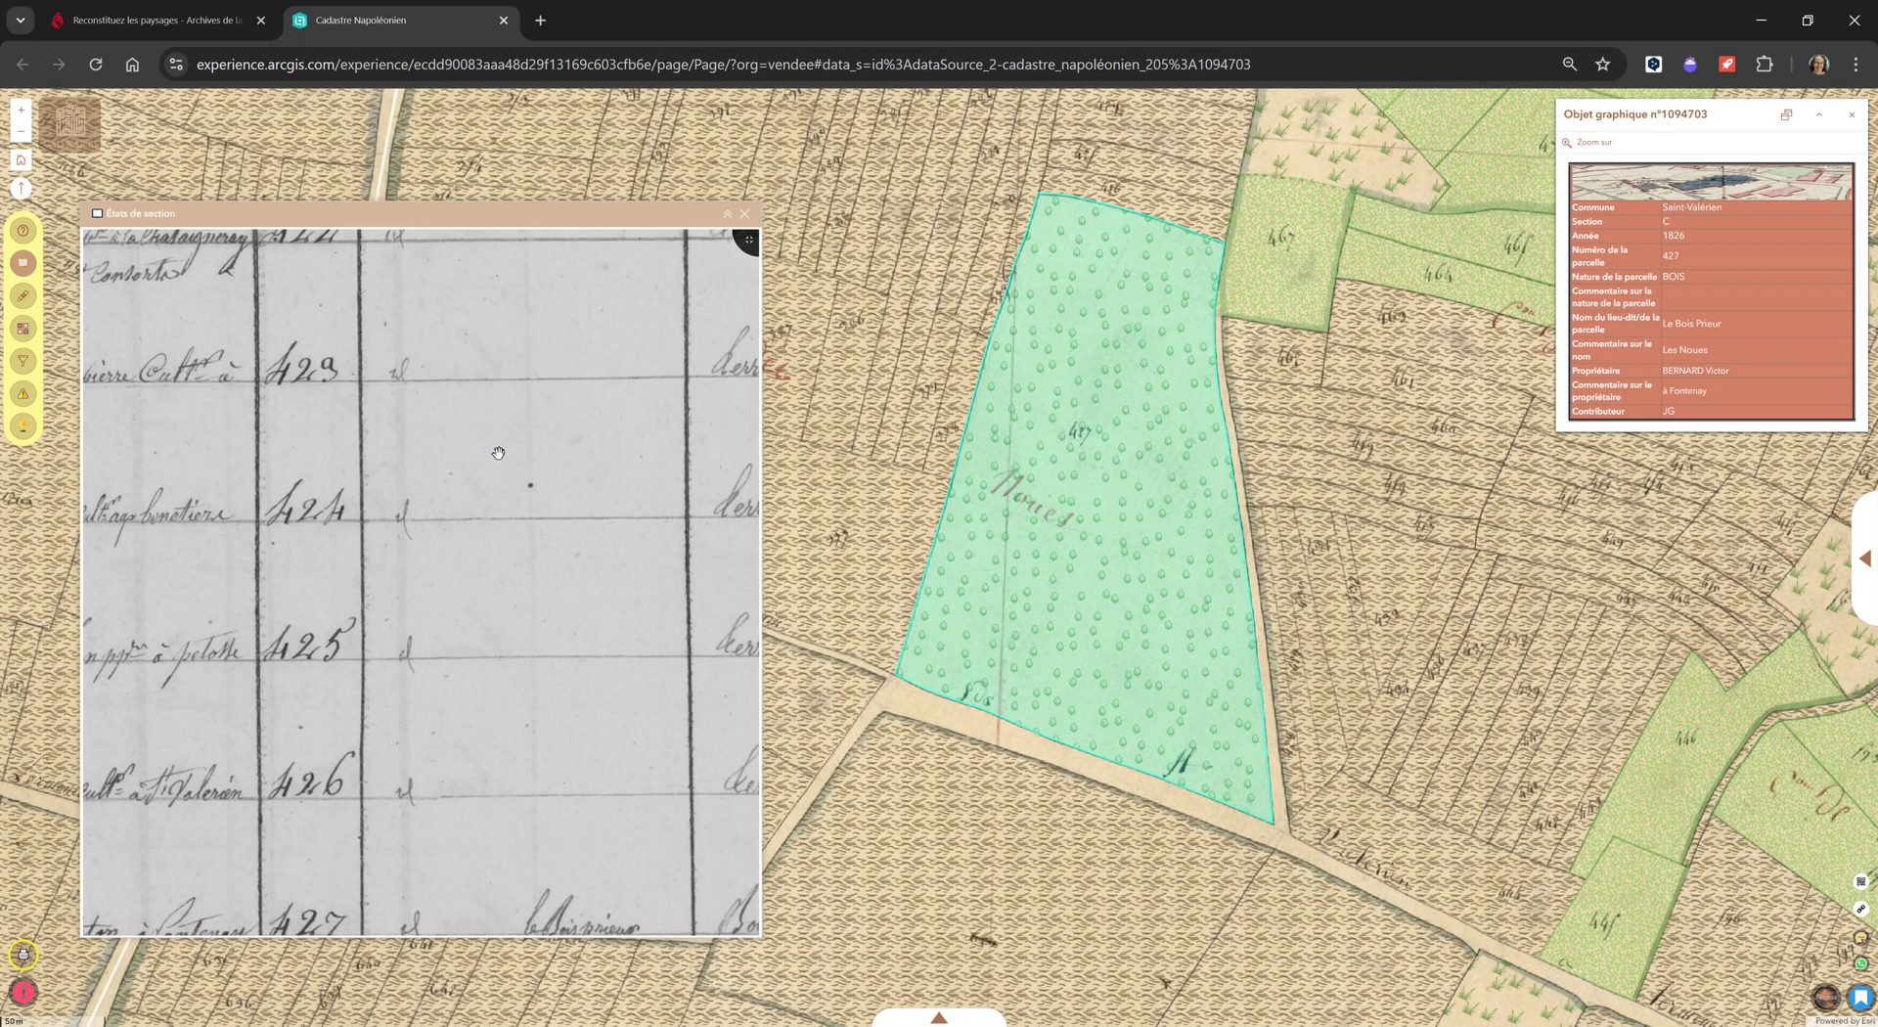
{"action": "left_click_drag", "start_coordinate": [495, 436], "coordinate": [493, 577]}
{"action": "left_click_drag", "start_coordinate": [491, 460], "coordinate": [456, 731]}
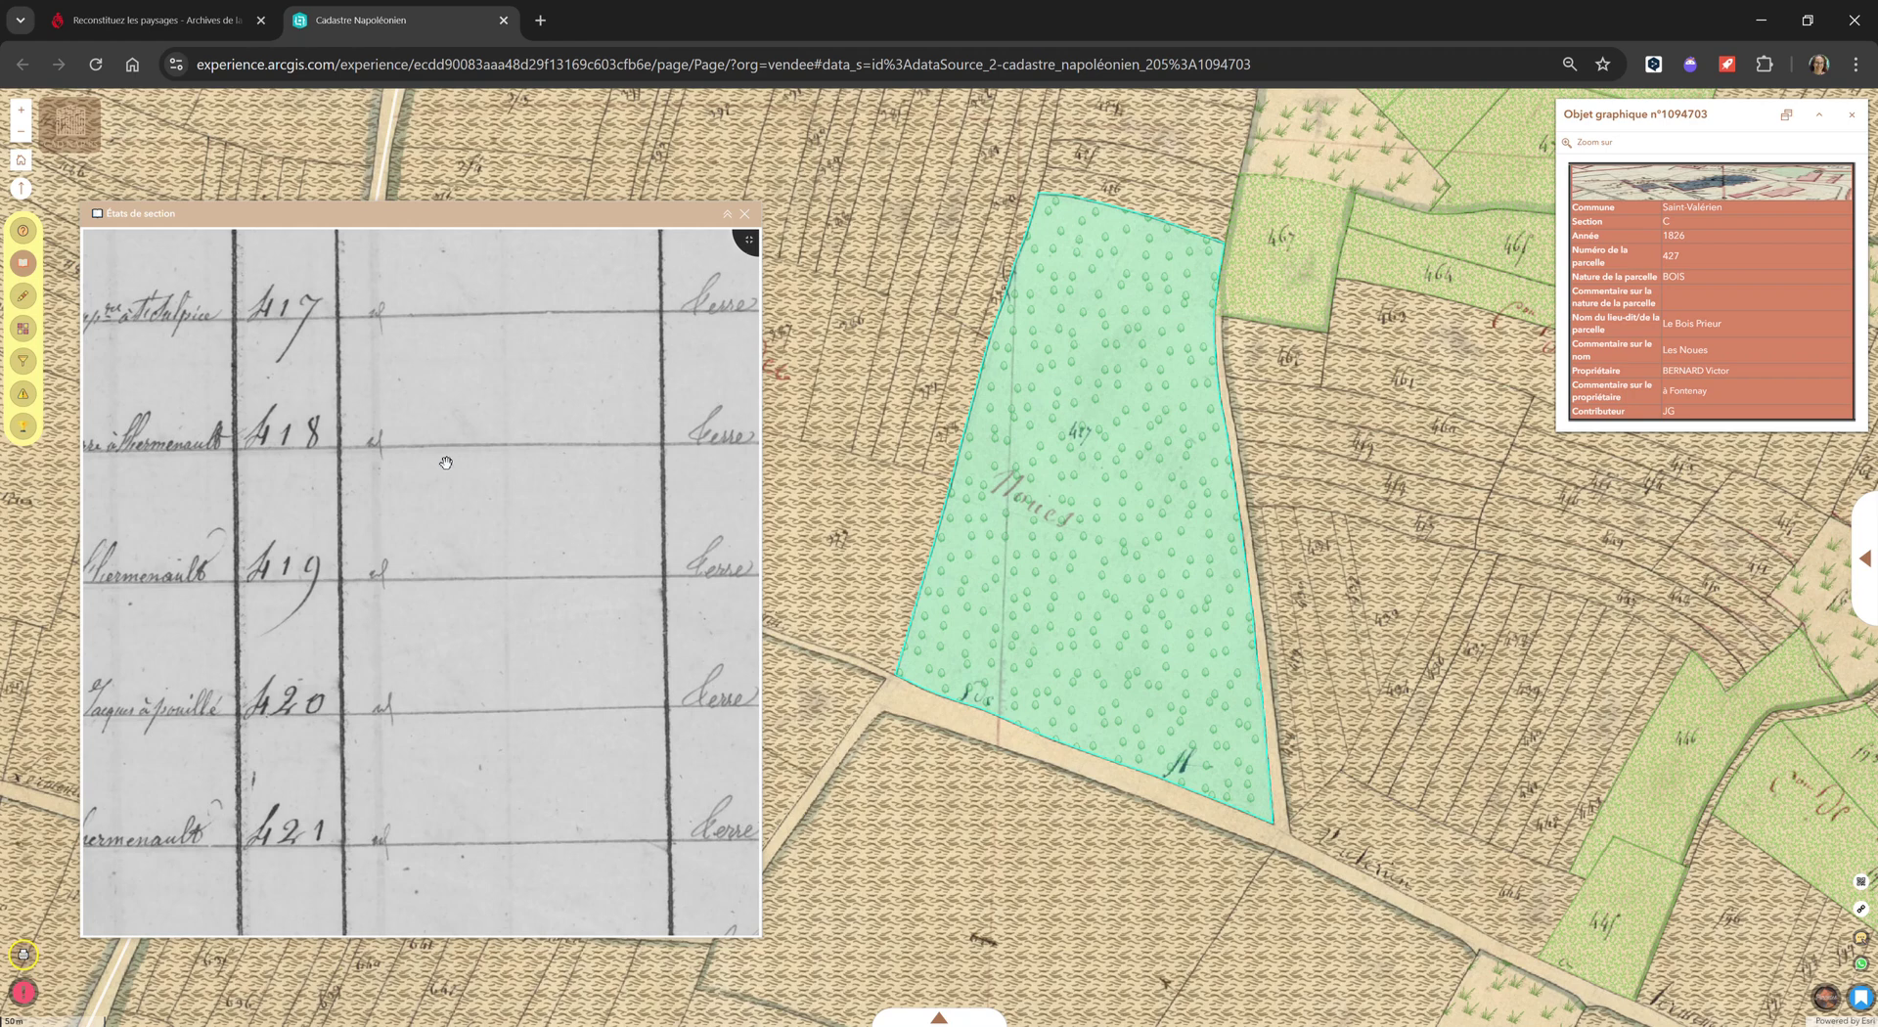
{"action": "left_click_drag", "start_coordinate": [444, 448], "coordinate": [446, 675]}
{"action": "left_click_drag", "start_coordinate": [447, 447], "coordinate": [447, 601]}
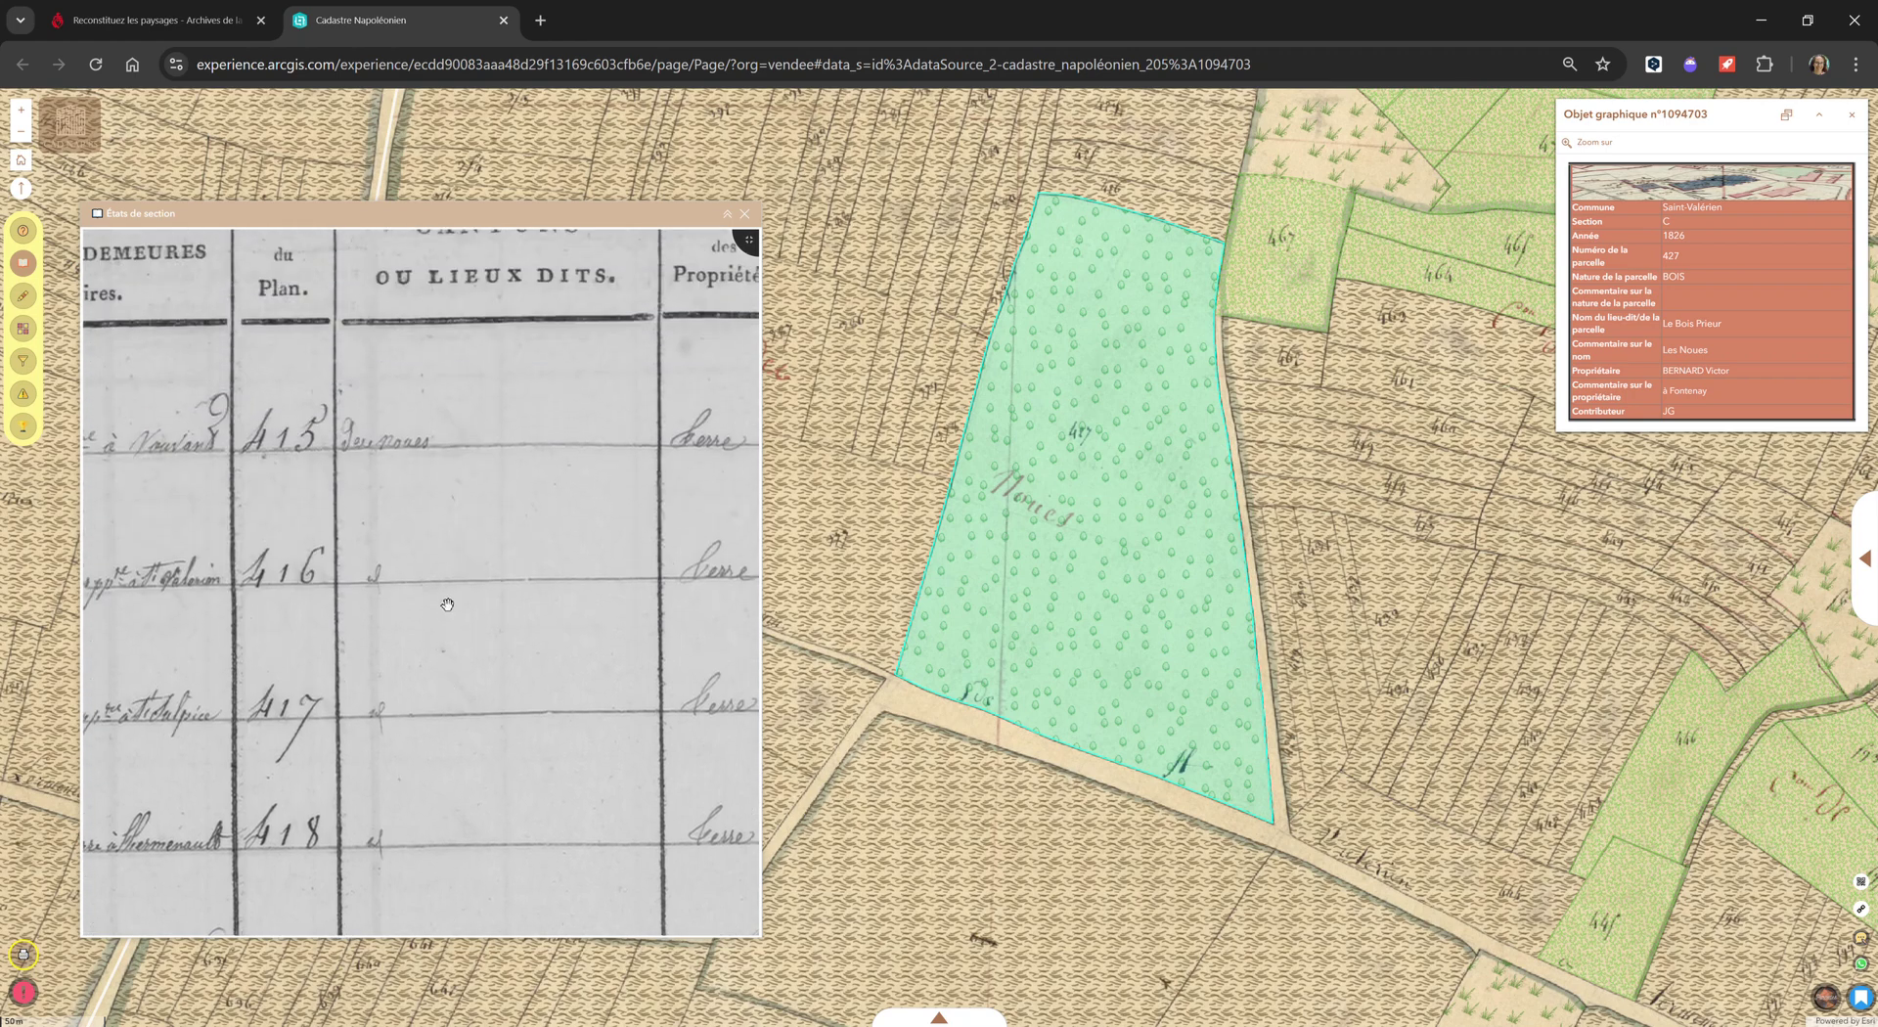
{"action": "left_click_drag", "start_coordinate": [453, 495], "coordinate": [453, 565]}
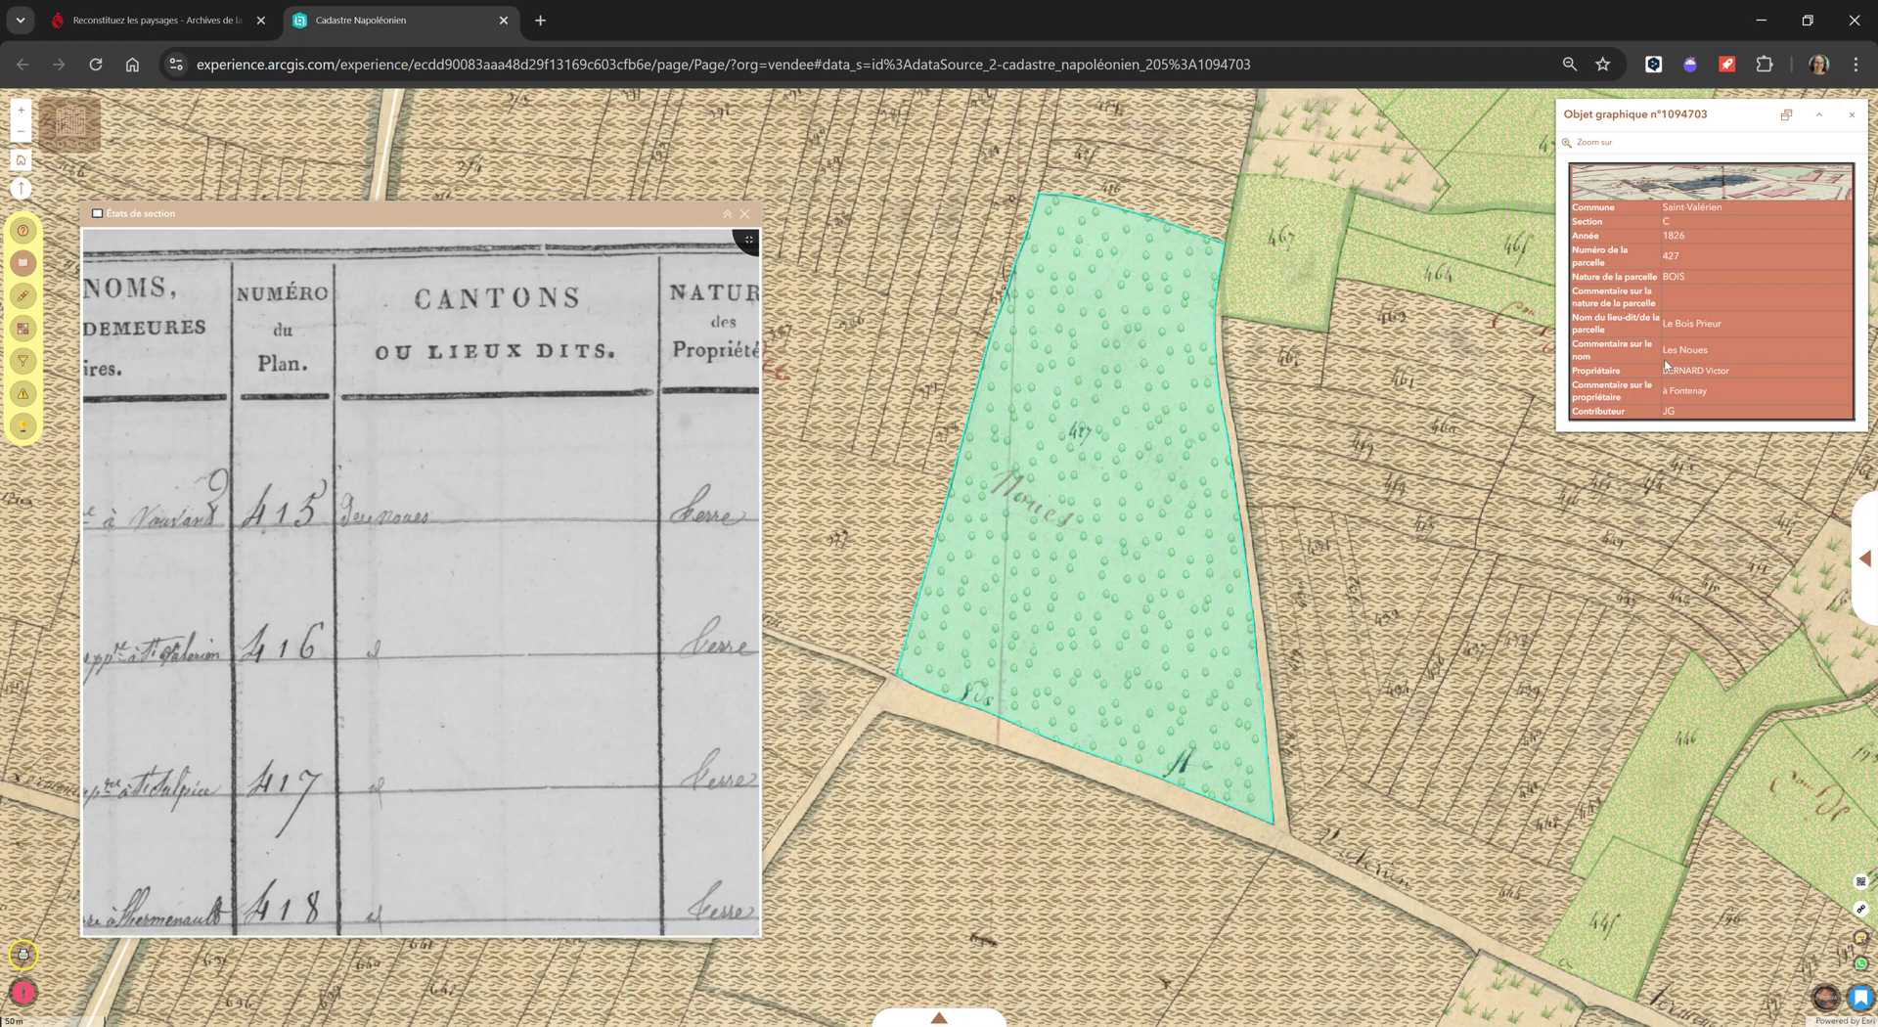
Step: Review the place-name and property-type columns from parcel 415 down to the entry for parcel 427
{"action": "scroll", "coordinate": [540, 685], "scroll_direction": "down", "scroll_amount": 6}
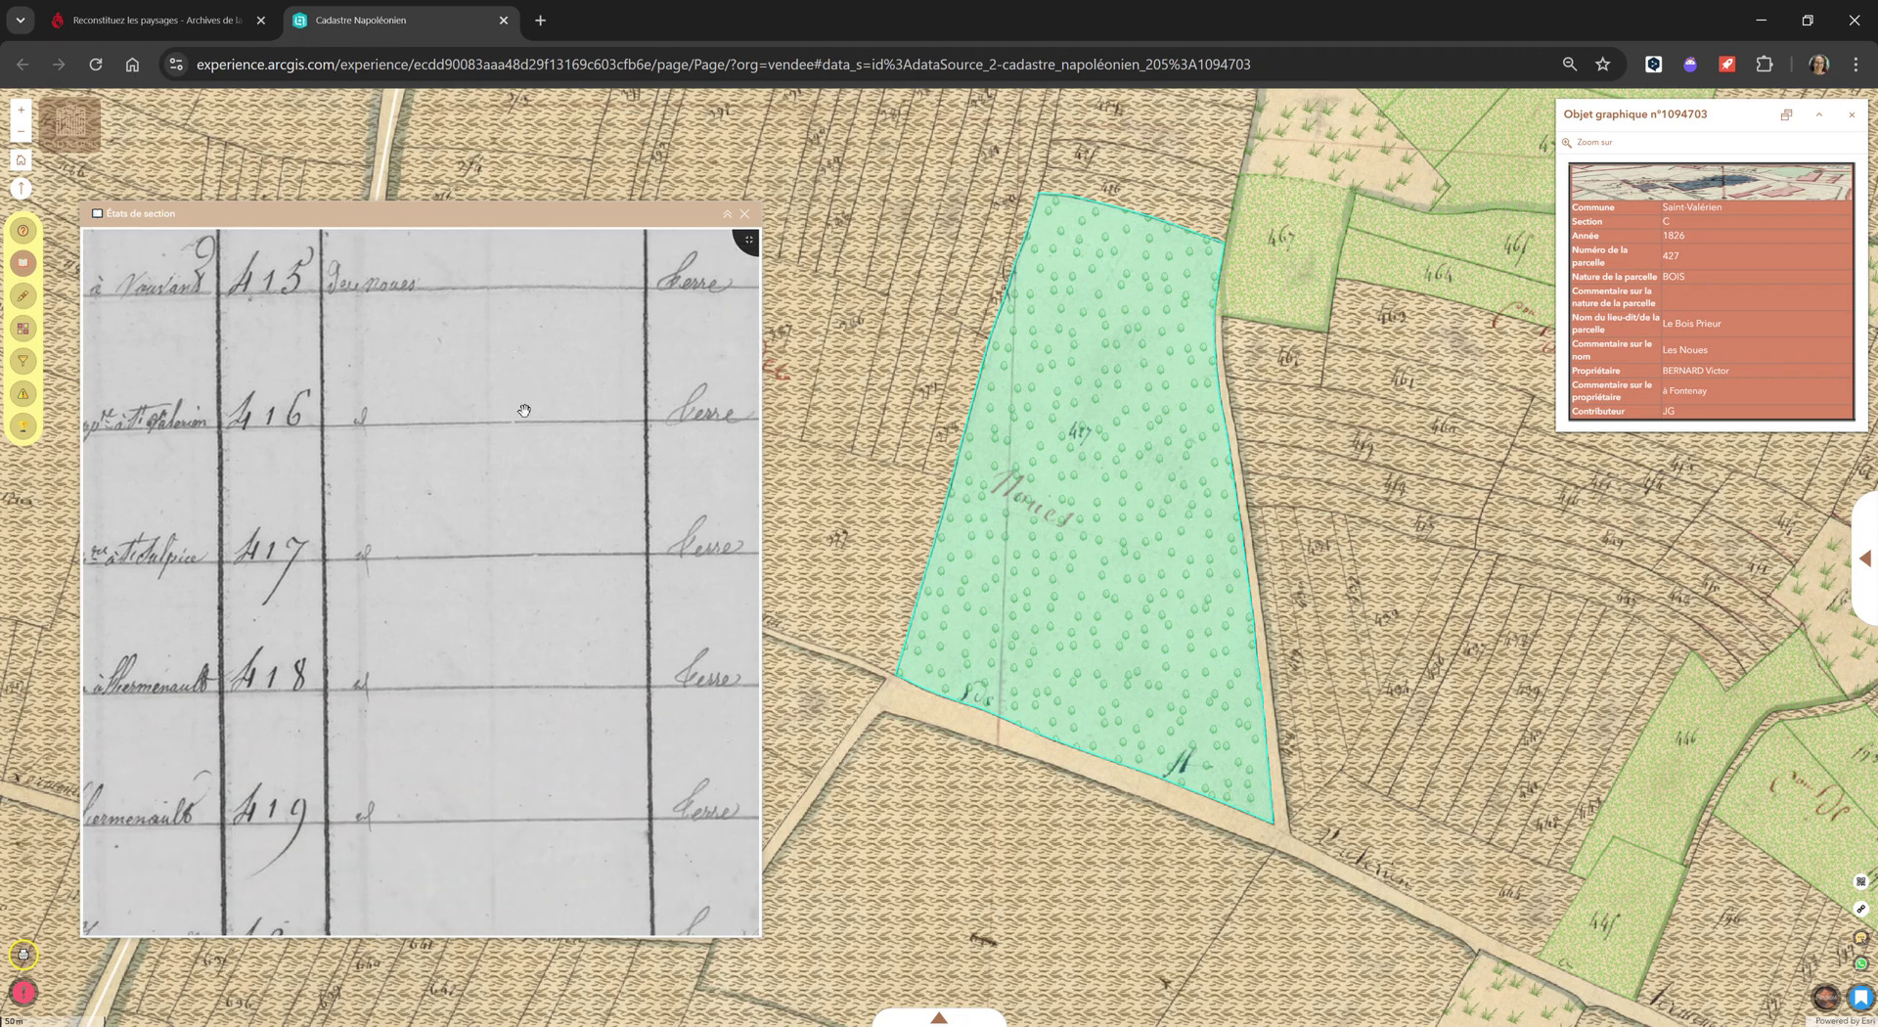
{"action": "scroll", "coordinate": [533, 352], "scroll_direction": "down", "scroll_amount": 6}
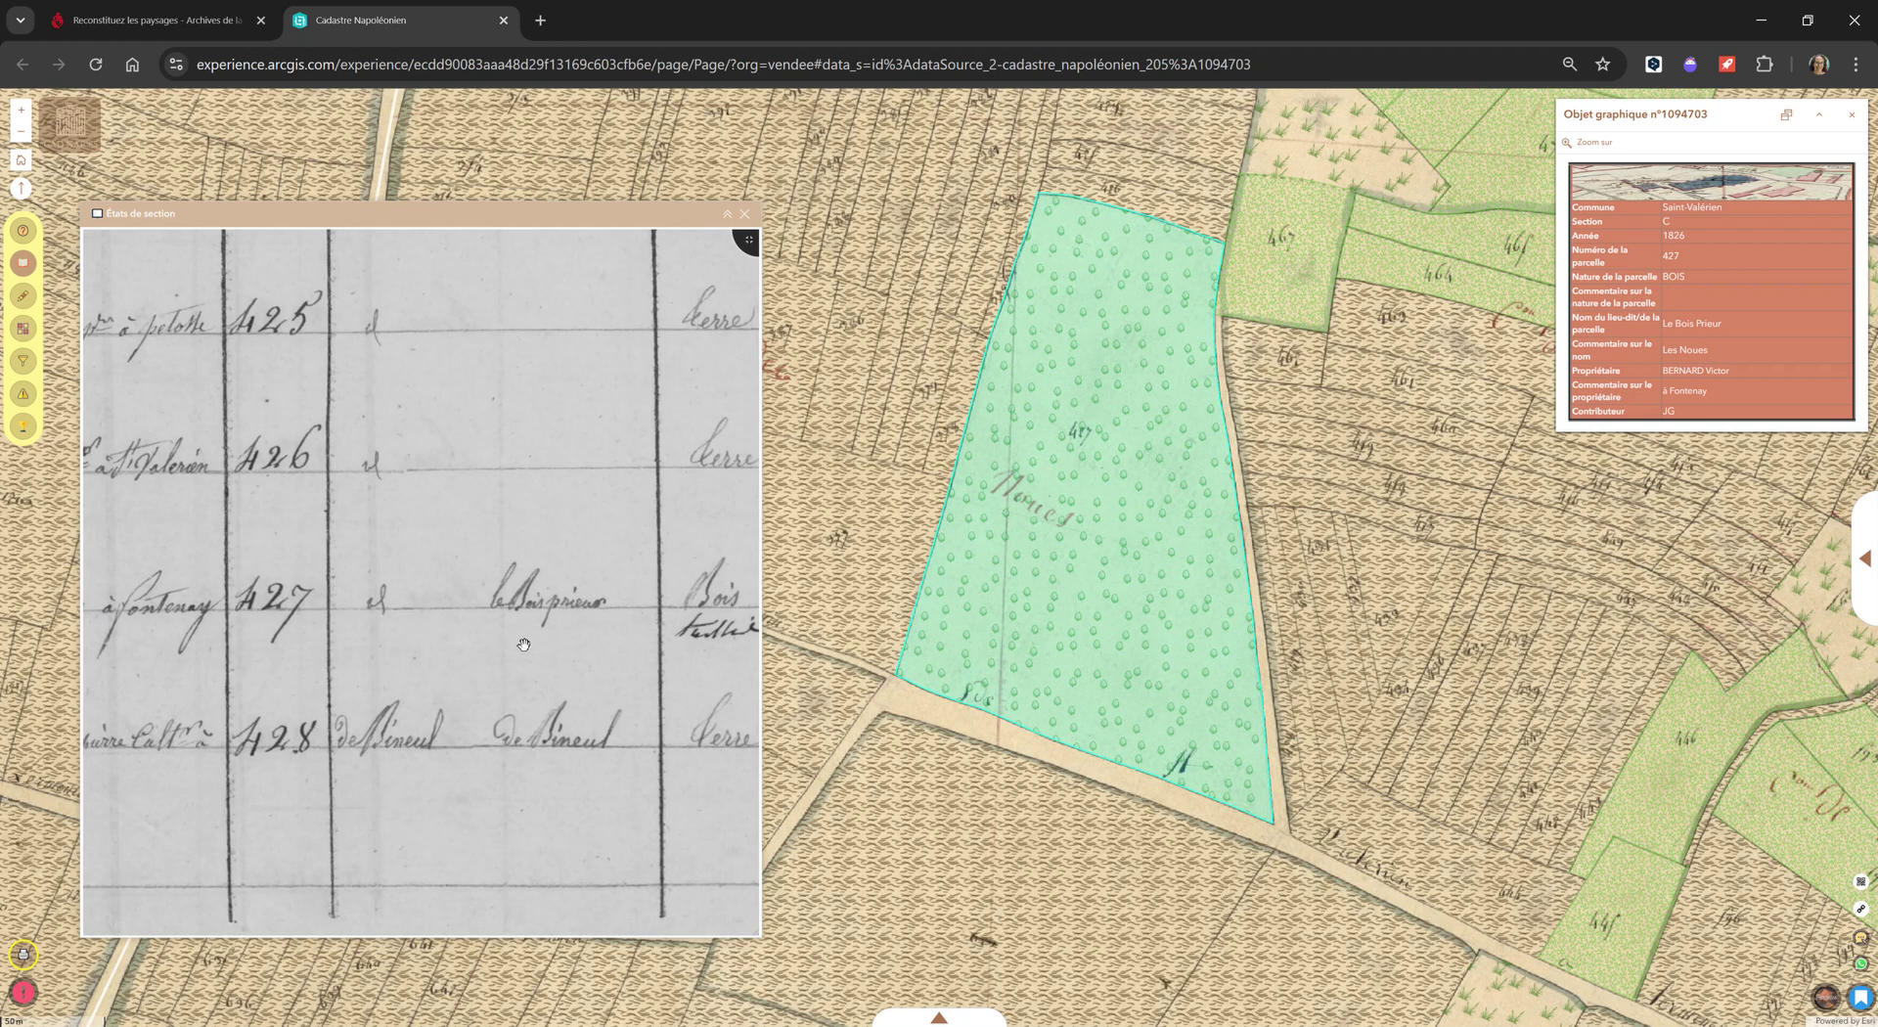
{"action": "scroll", "coordinate": [462, 601], "scroll_direction": "down", "scroll_amount": 3}
{"action": "left_click_drag", "start_coordinate": [459, 707], "coordinate": [461, 720]}
{"action": "left_click_drag", "start_coordinate": [443, 354], "coordinate": [420, 633]}
{"action": "left_click_drag", "start_coordinate": [423, 382], "coordinate": [413, 485]}
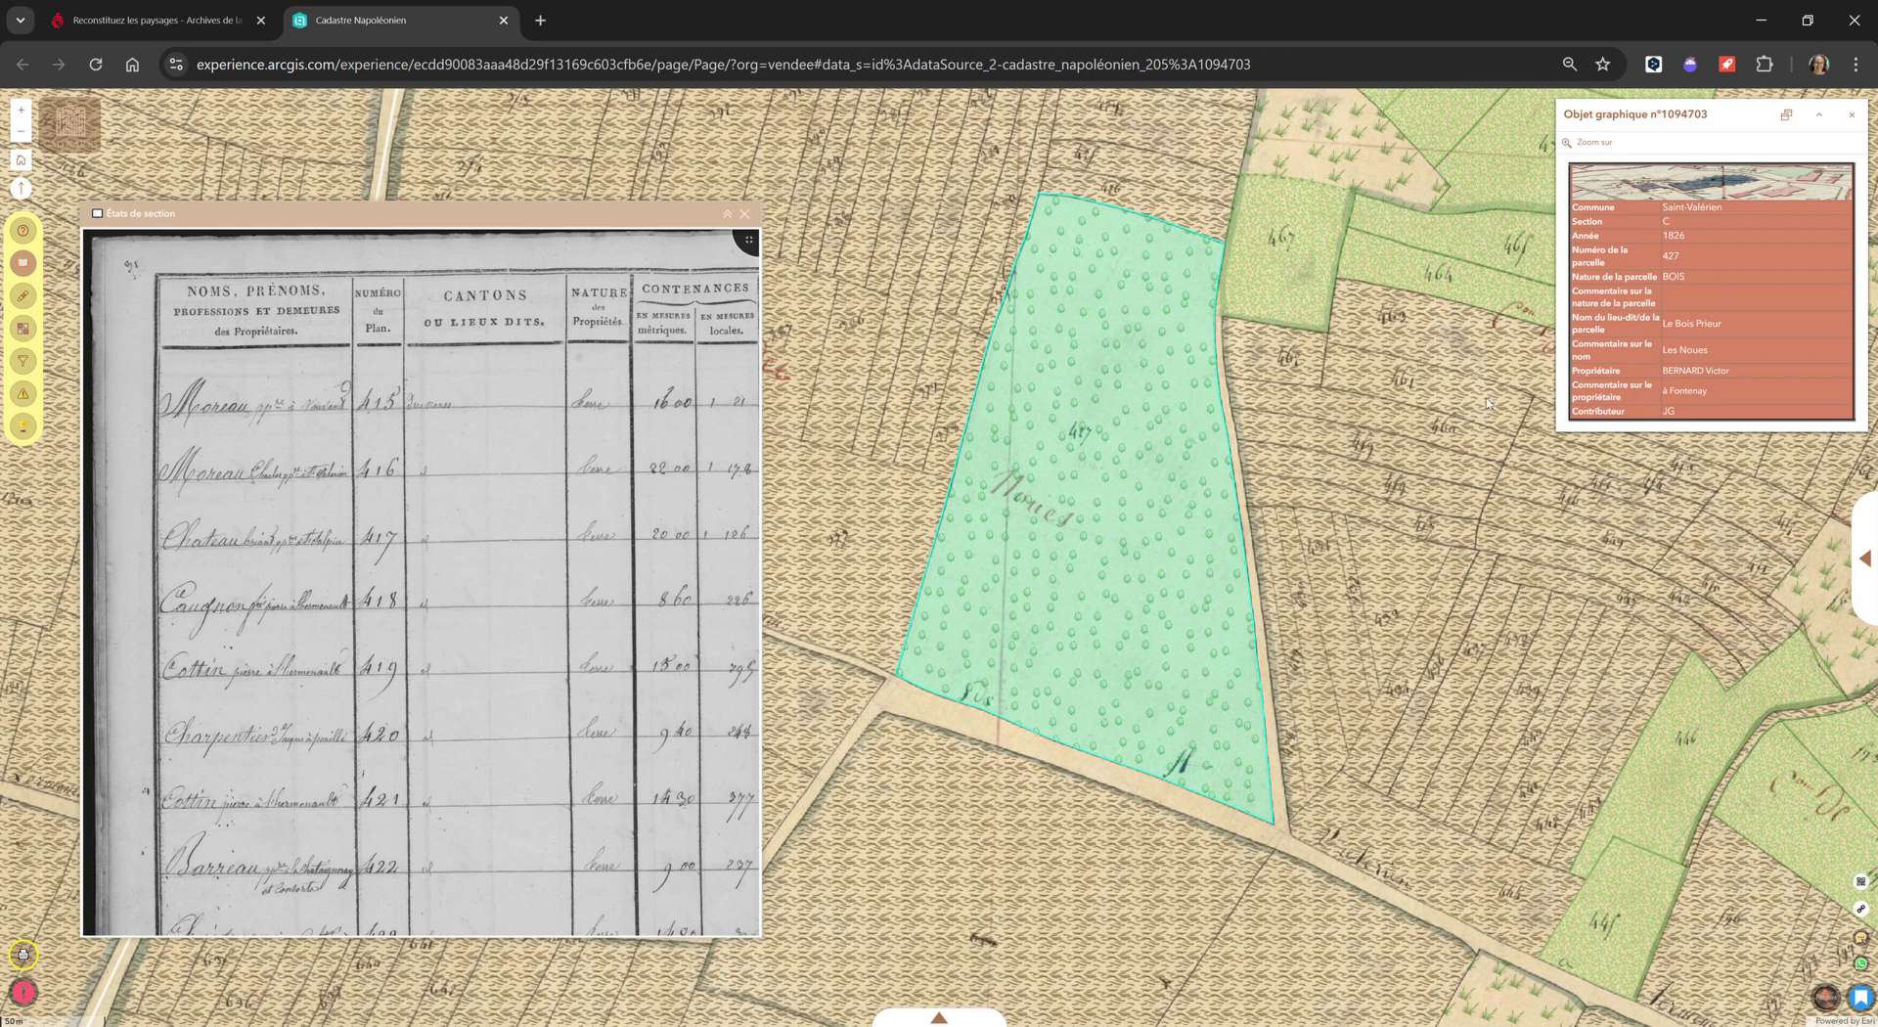
{"action": "left_click_drag", "start_coordinate": [504, 739], "coordinate": [505, 463]}
{"action": "left_click_drag", "start_coordinate": [537, 845], "coordinate": [537, 553]}
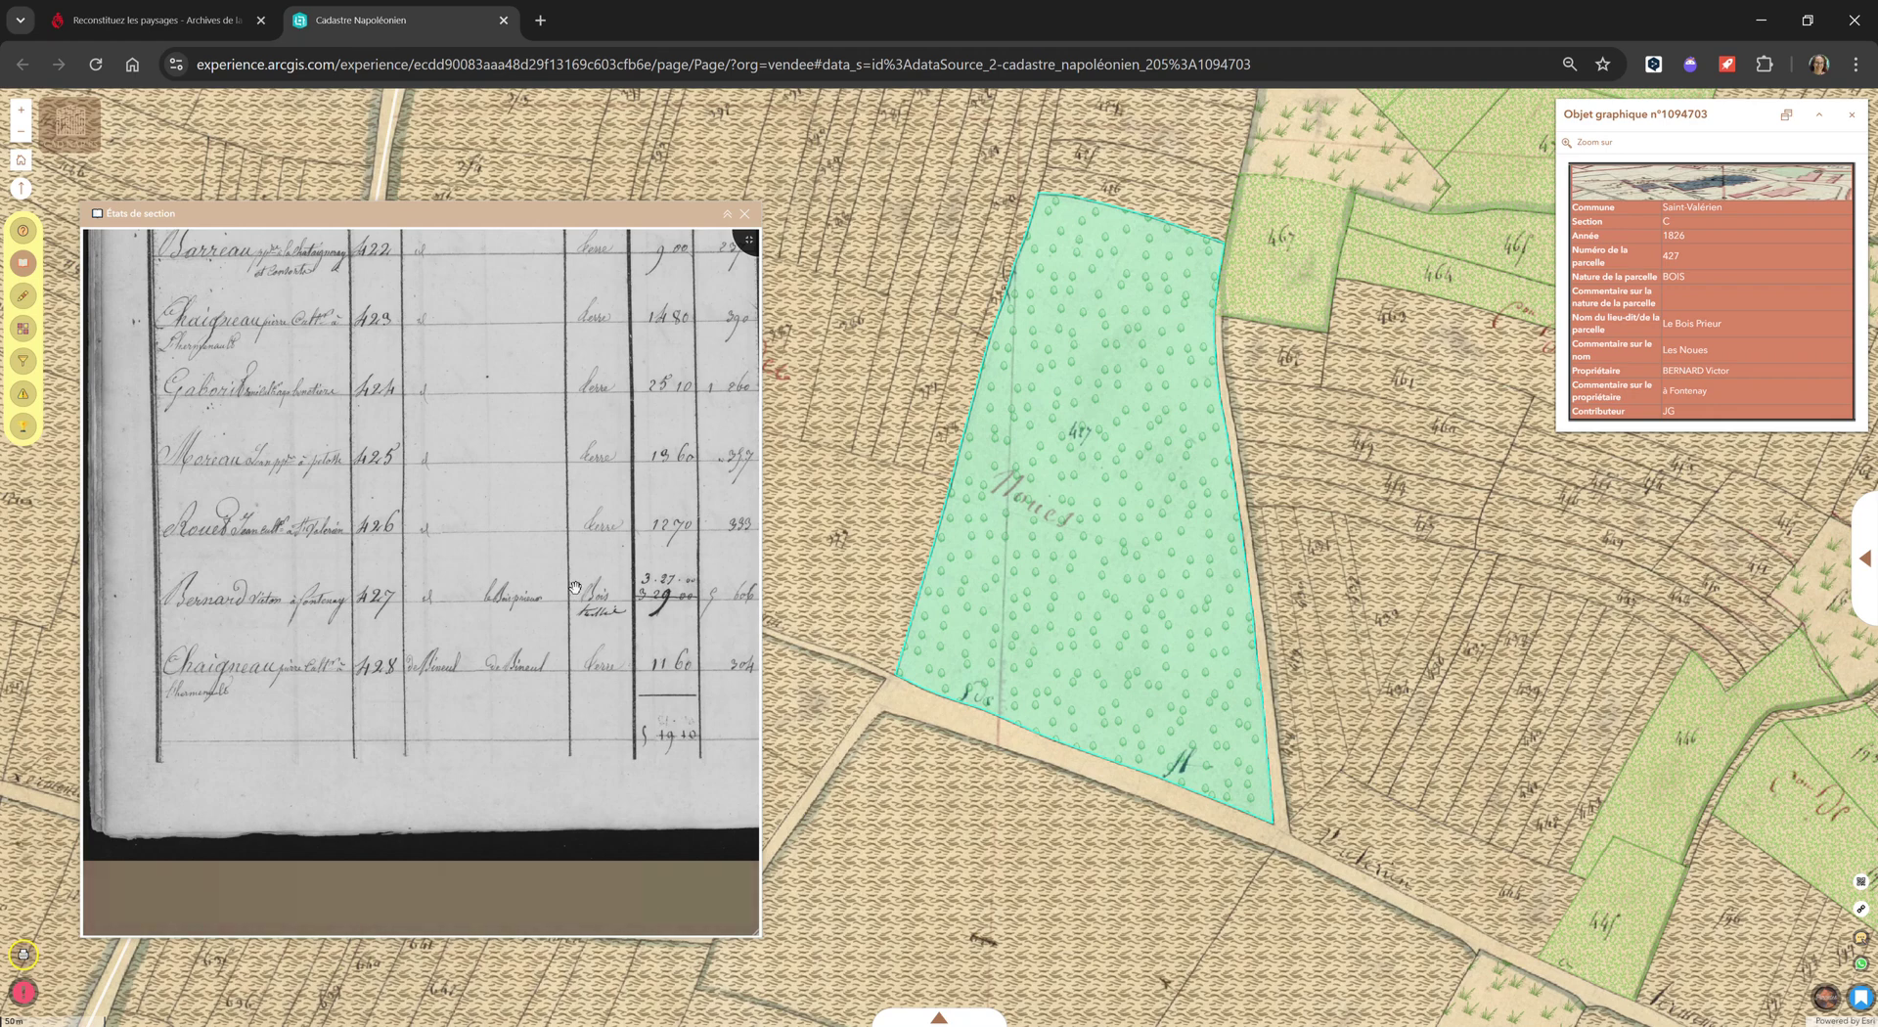
Step: Examine the register page's column headings, from the owners' names across to Contenances and Classement sur le terrain
{"action": "left_click_drag", "start_coordinate": [461, 437], "coordinate": [444, 695]}
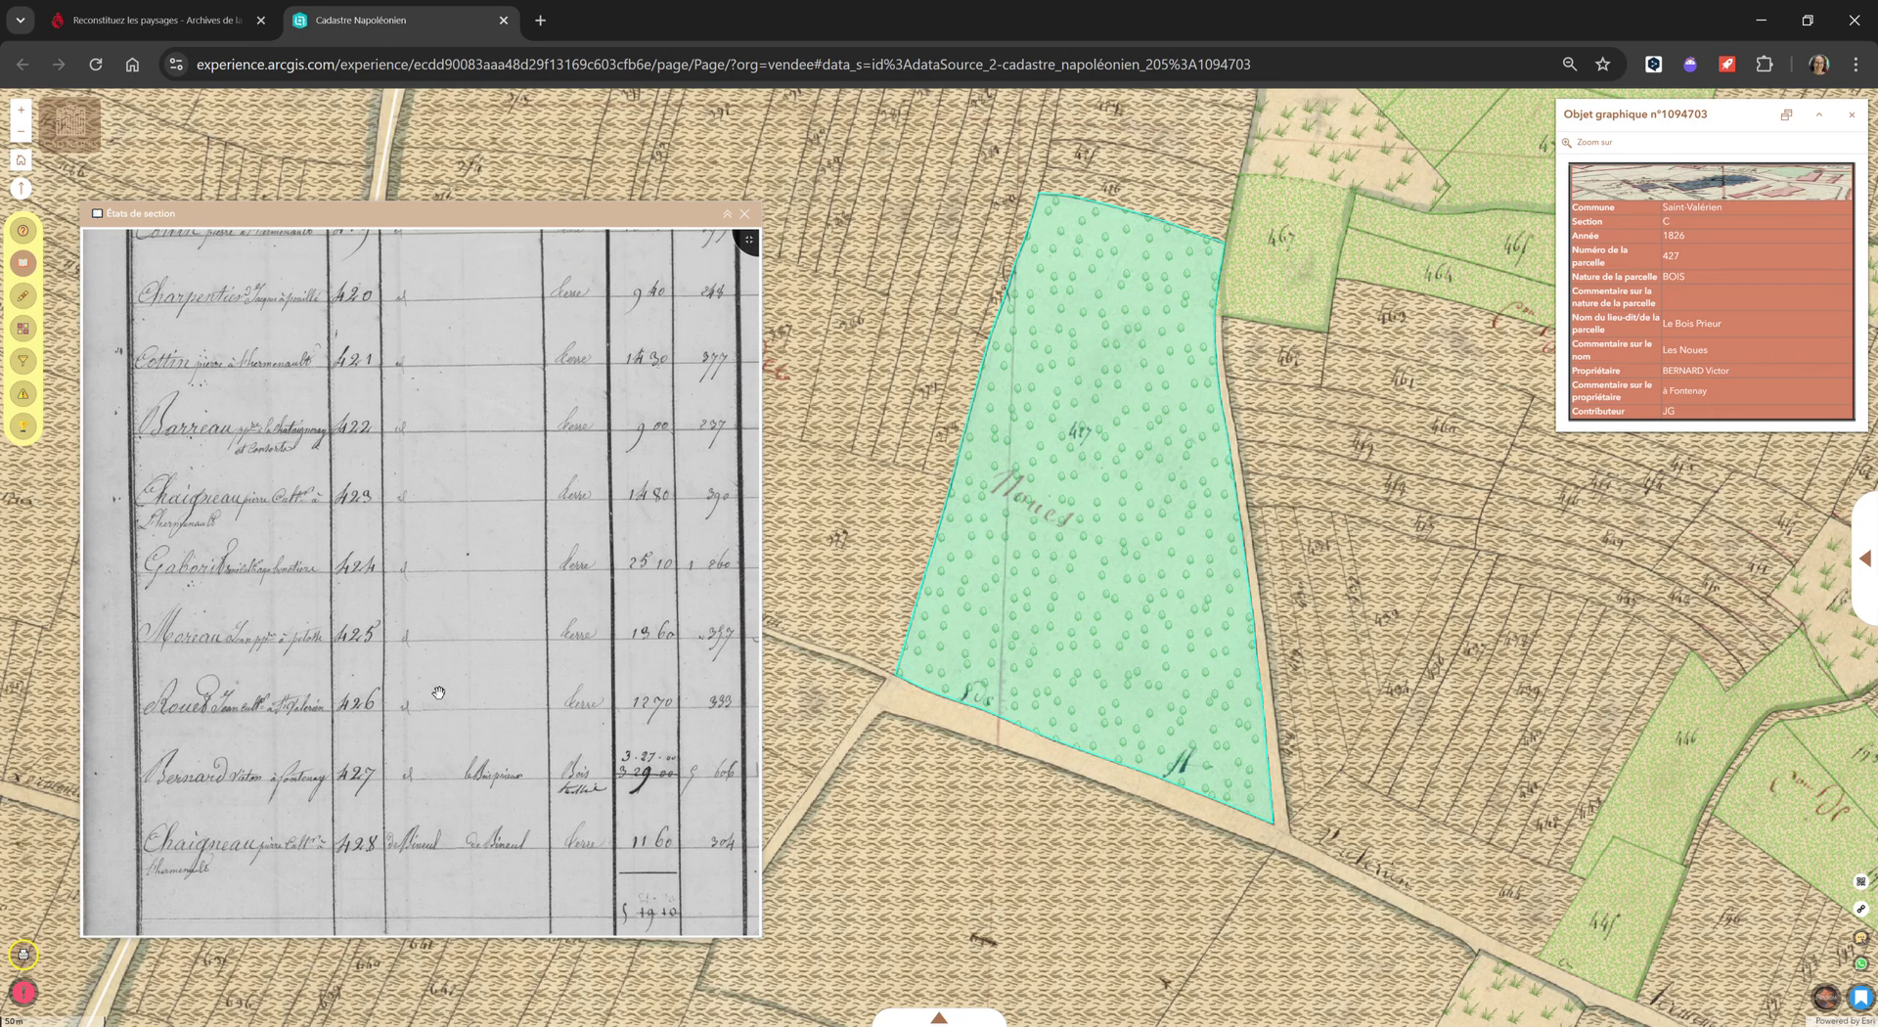
{"action": "left_click_drag", "start_coordinate": [435, 414], "coordinate": [455, 689]}
{"action": "left_click_drag", "start_coordinate": [458, 473], "coordinate": [429, 576]}
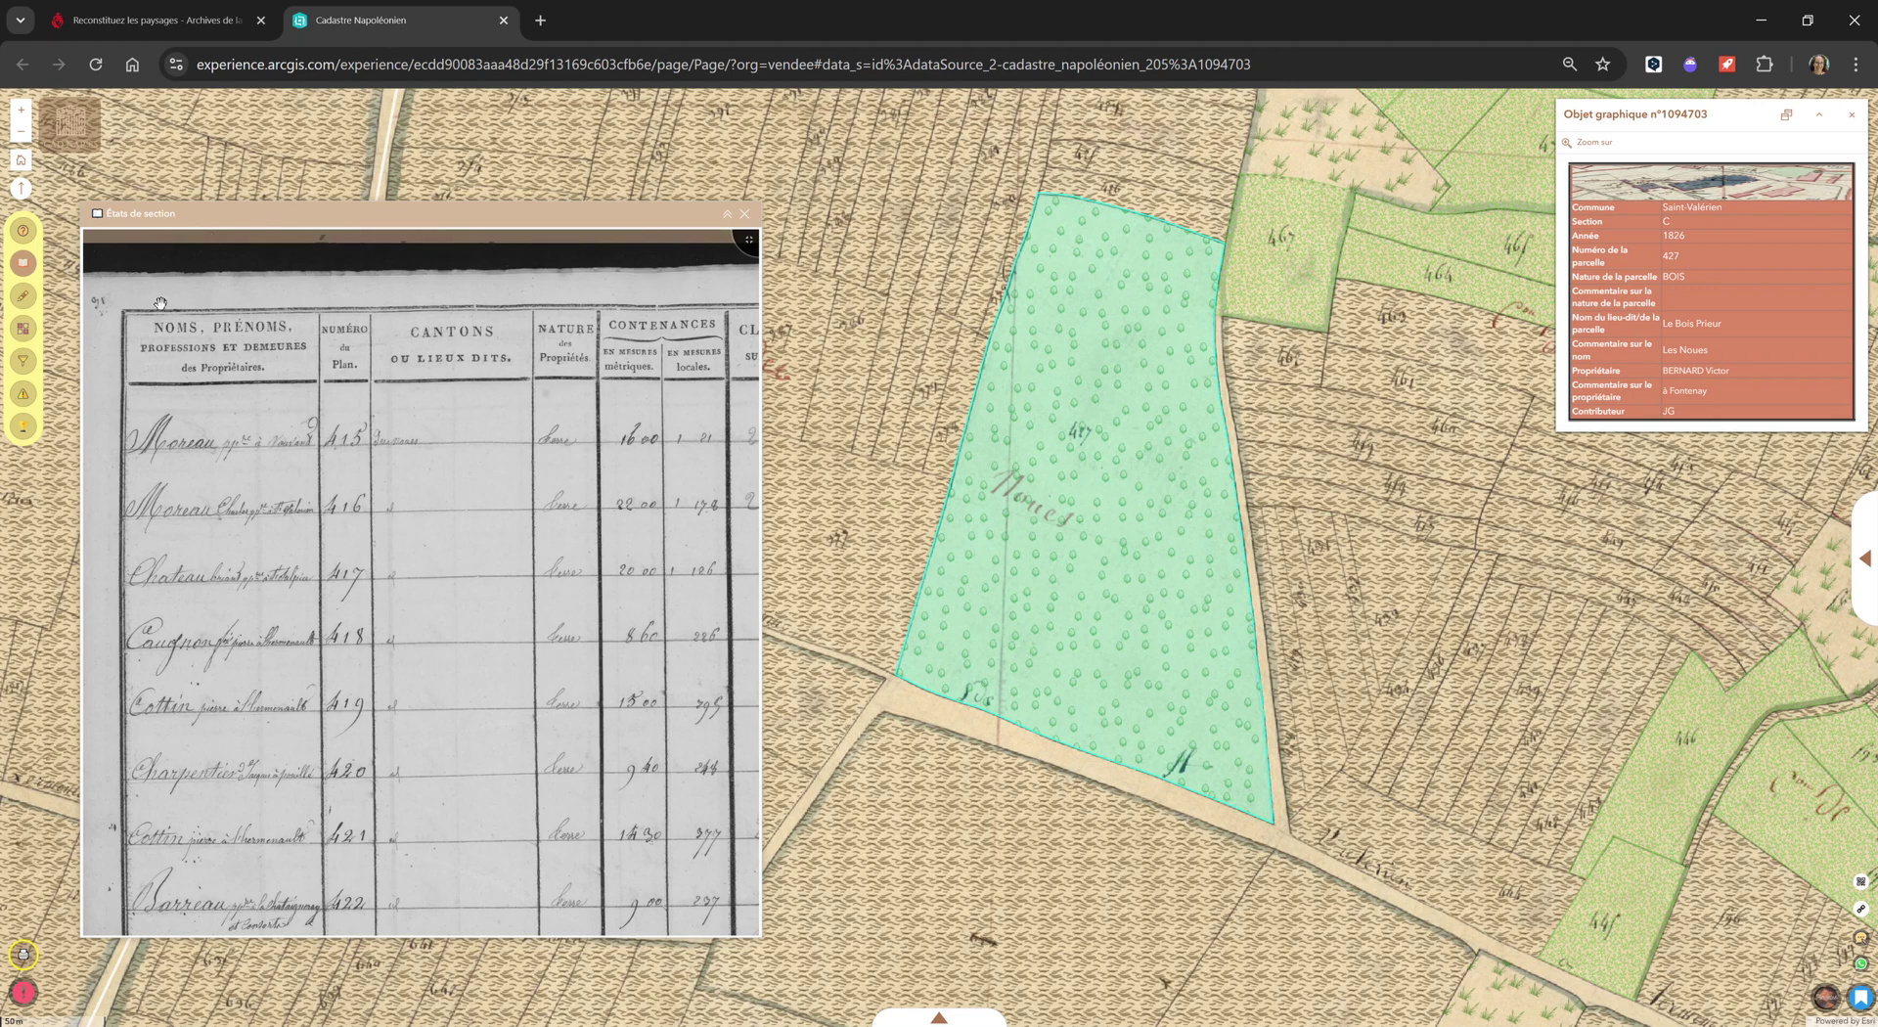
{"action": "left_click_drag", "start_coordinate": [249, 423], "coordinate": [216, 386]}
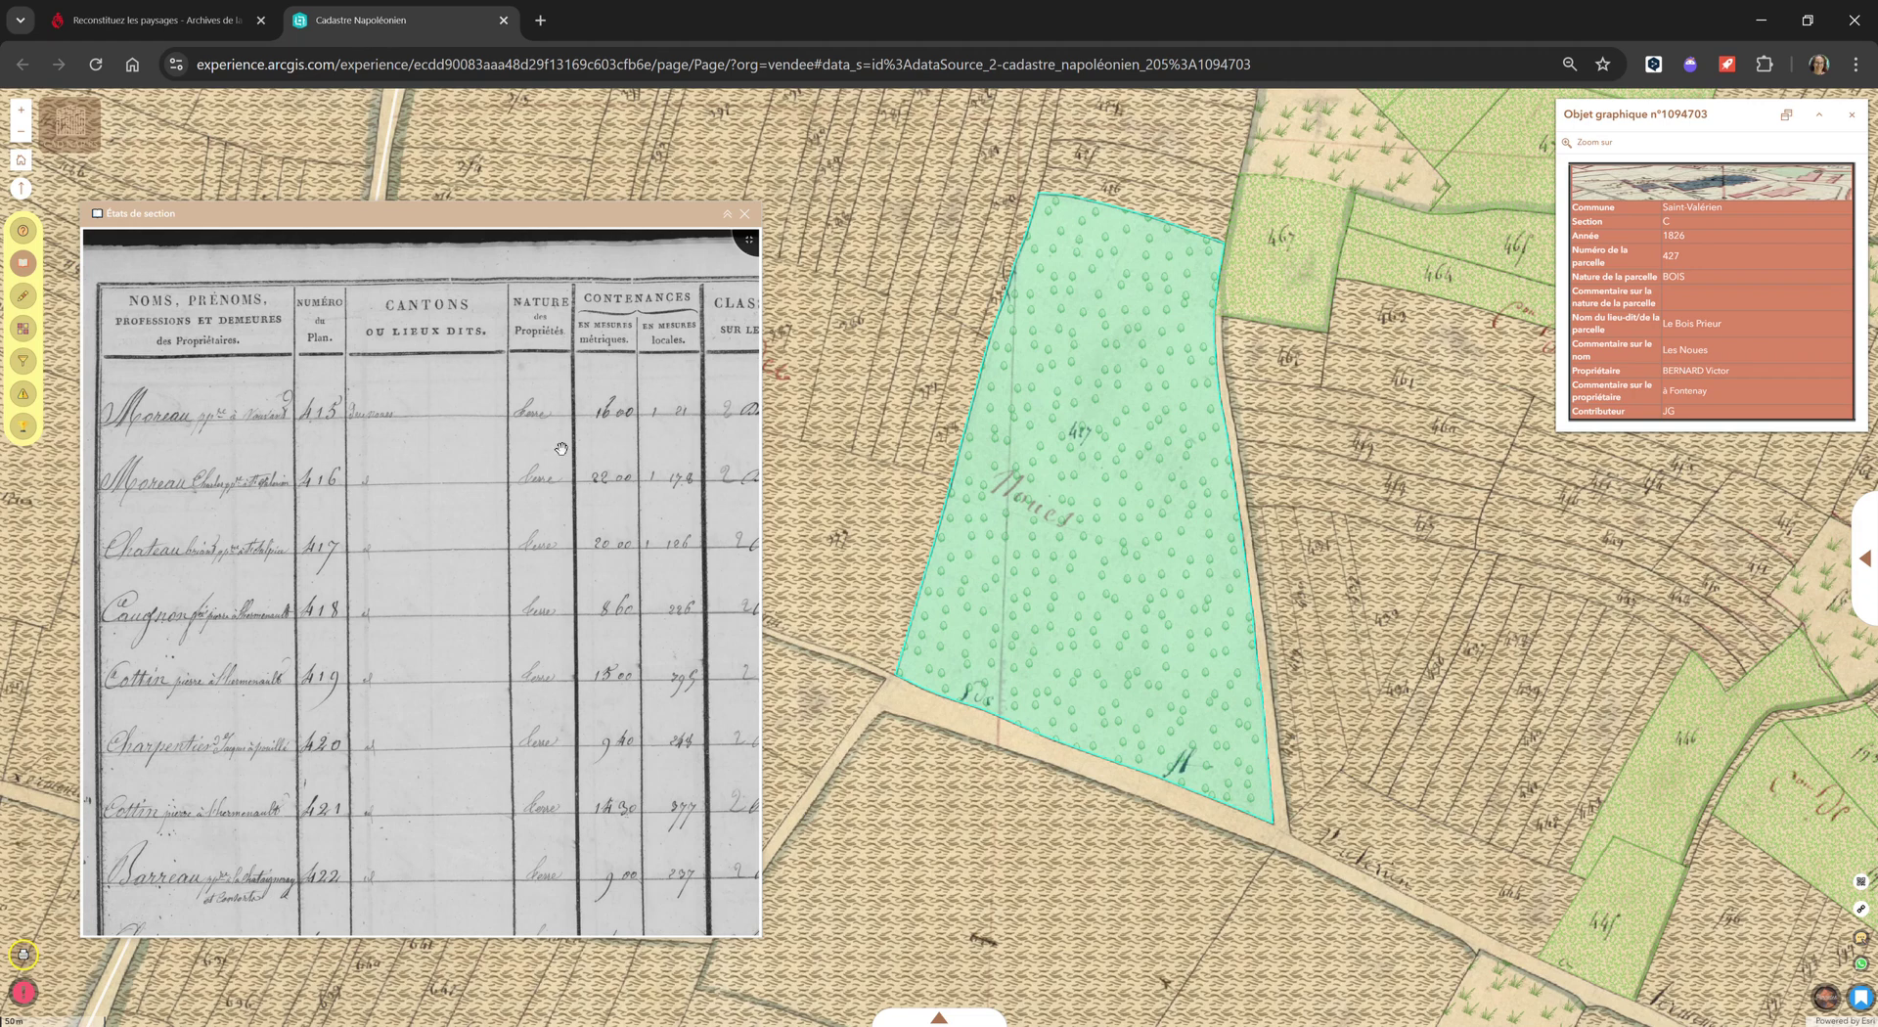
{"action": "left_click_drag", "start_coordinate": [586, 391], "coordinate": [421, 403]}
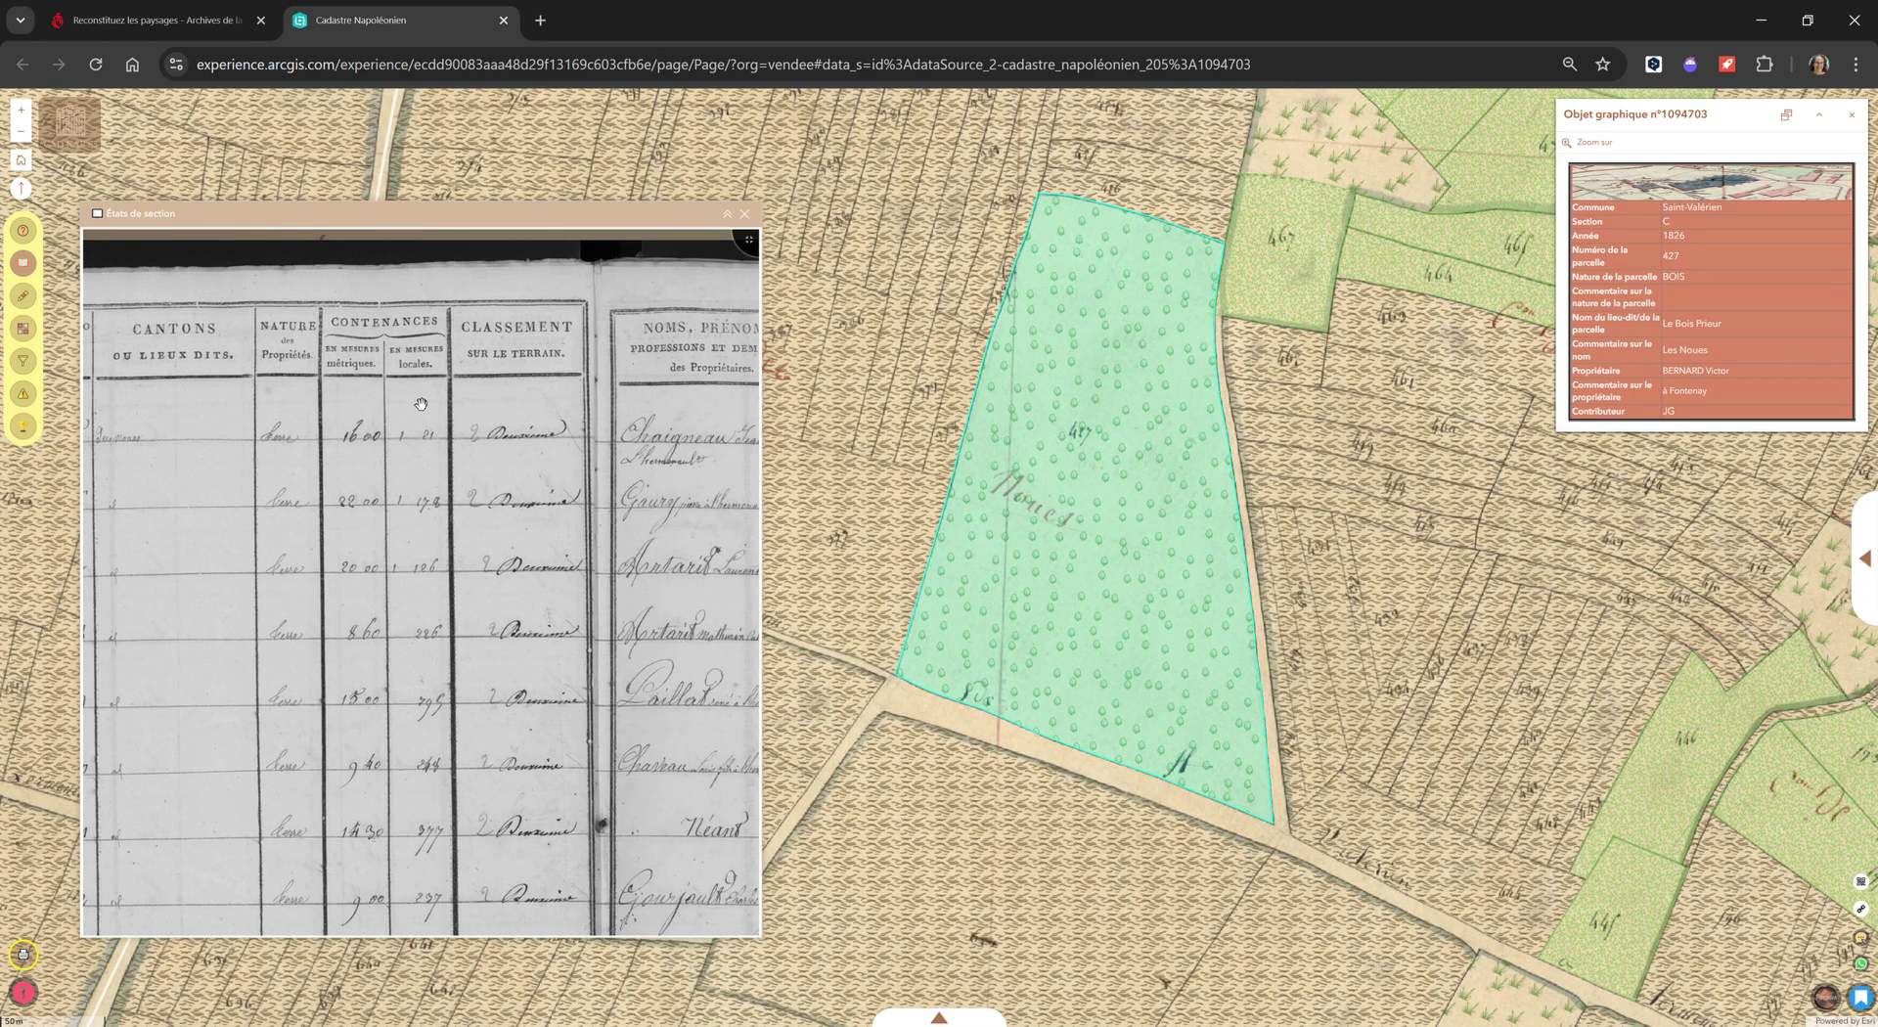
{"action": "left_click_drag", "start_coordinate": [384, 500], "coordinate": [635, 500]}
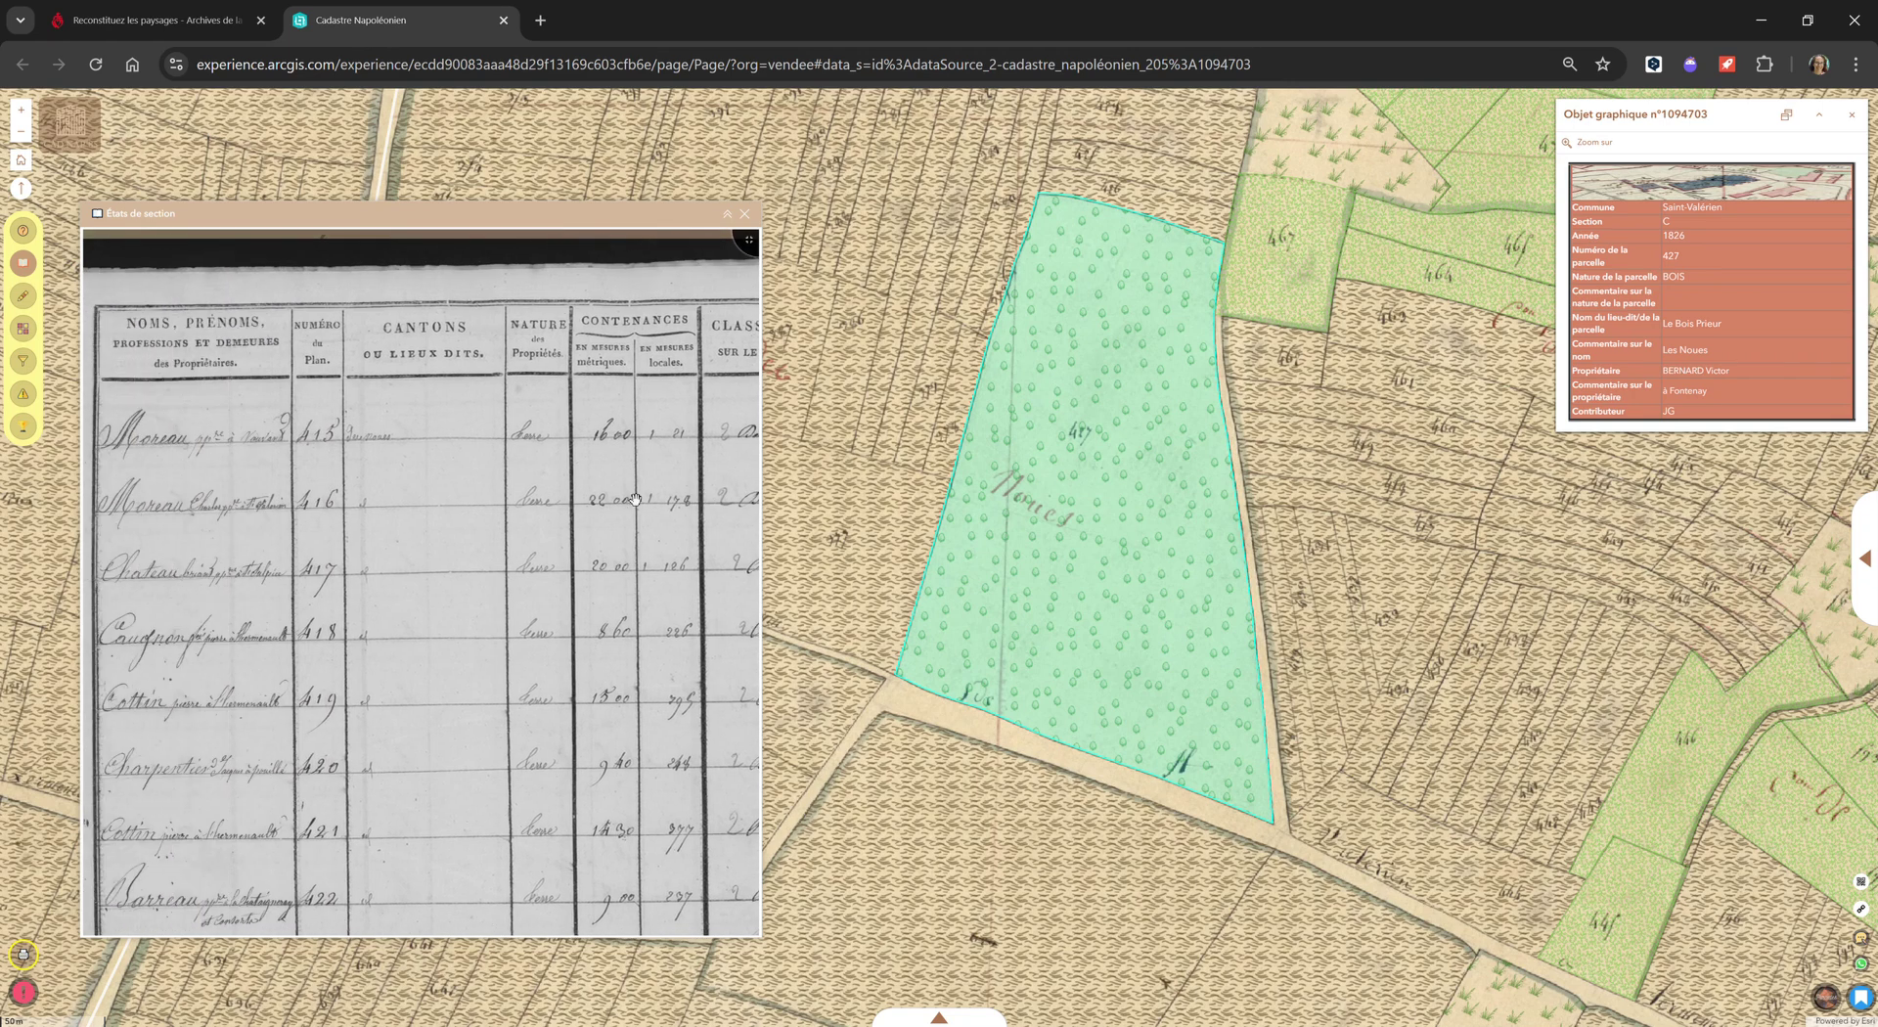
{"action": "left_click_drag", "start_coordinate": [438, 505], "coordinate": [540, 495]}
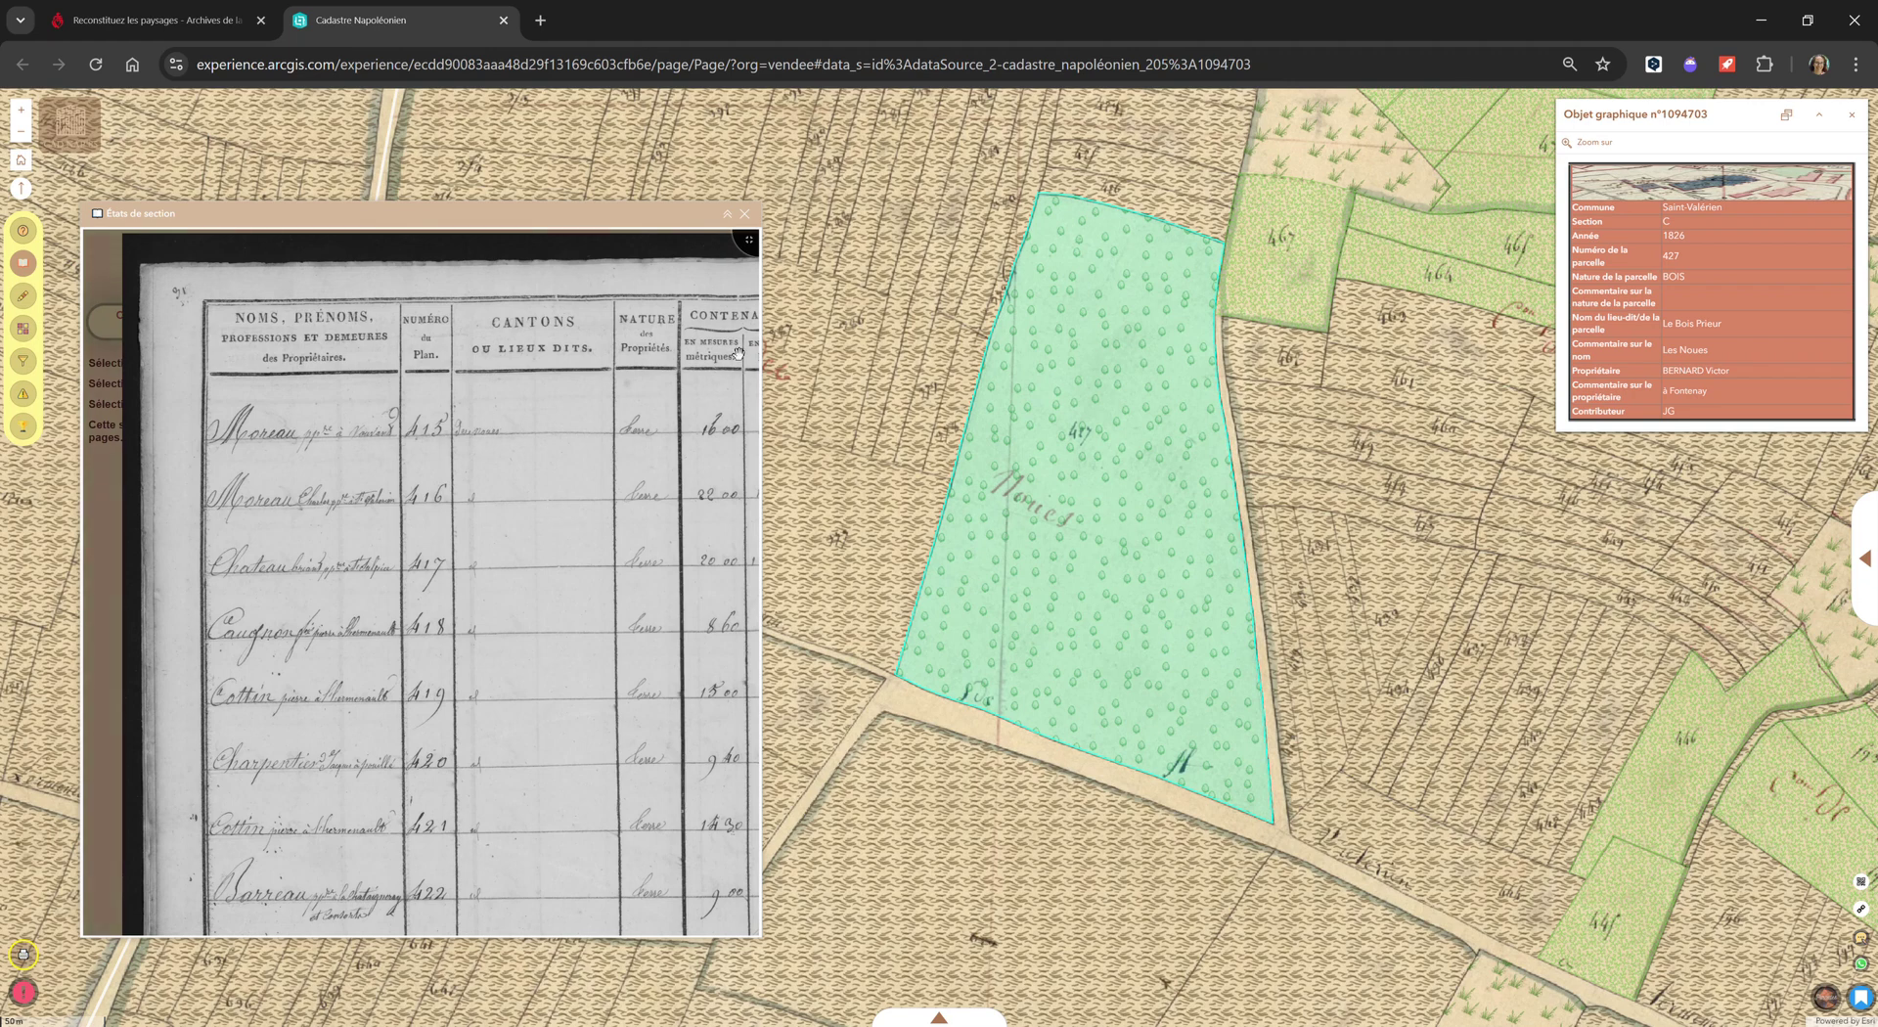
Step: Return the register page to its reduced view, then close the États de section window and the wooded parcel's record
{"action": "left_click", "coordinate": [750, 243]}
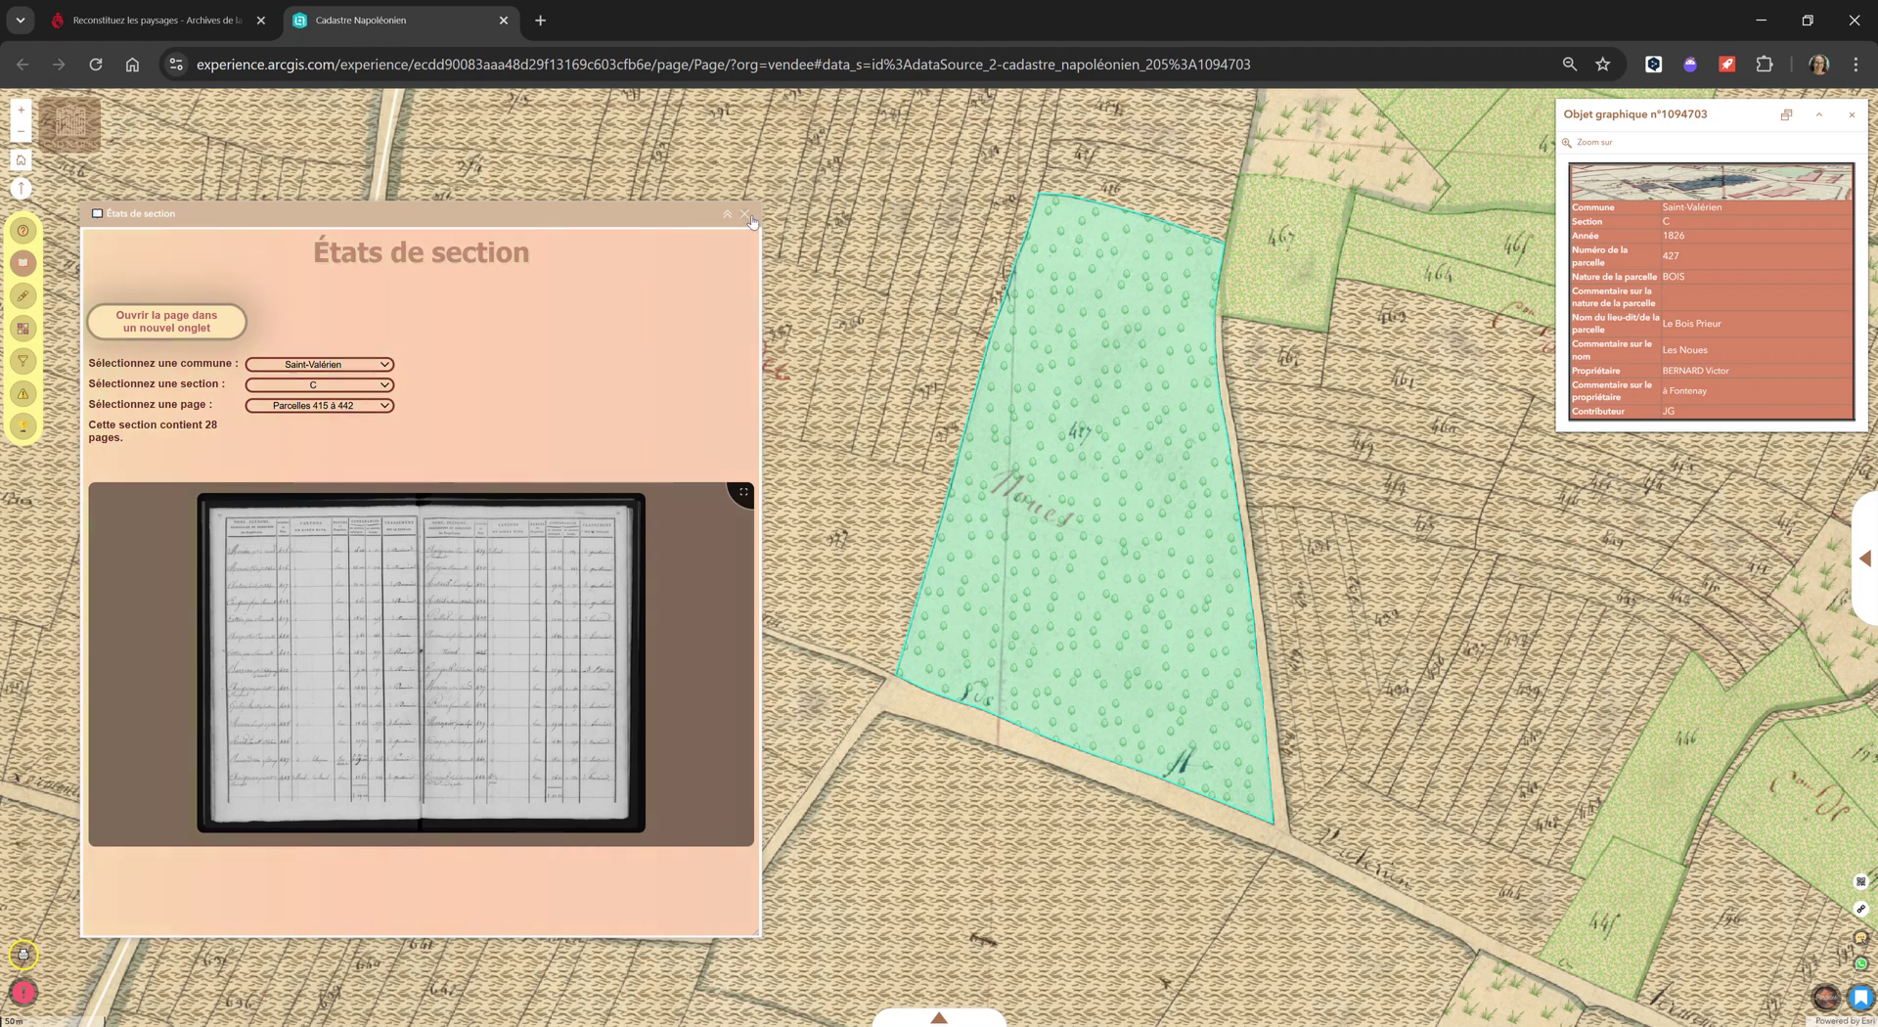
{"action": "left_click", "coordinate": [745, 215]}
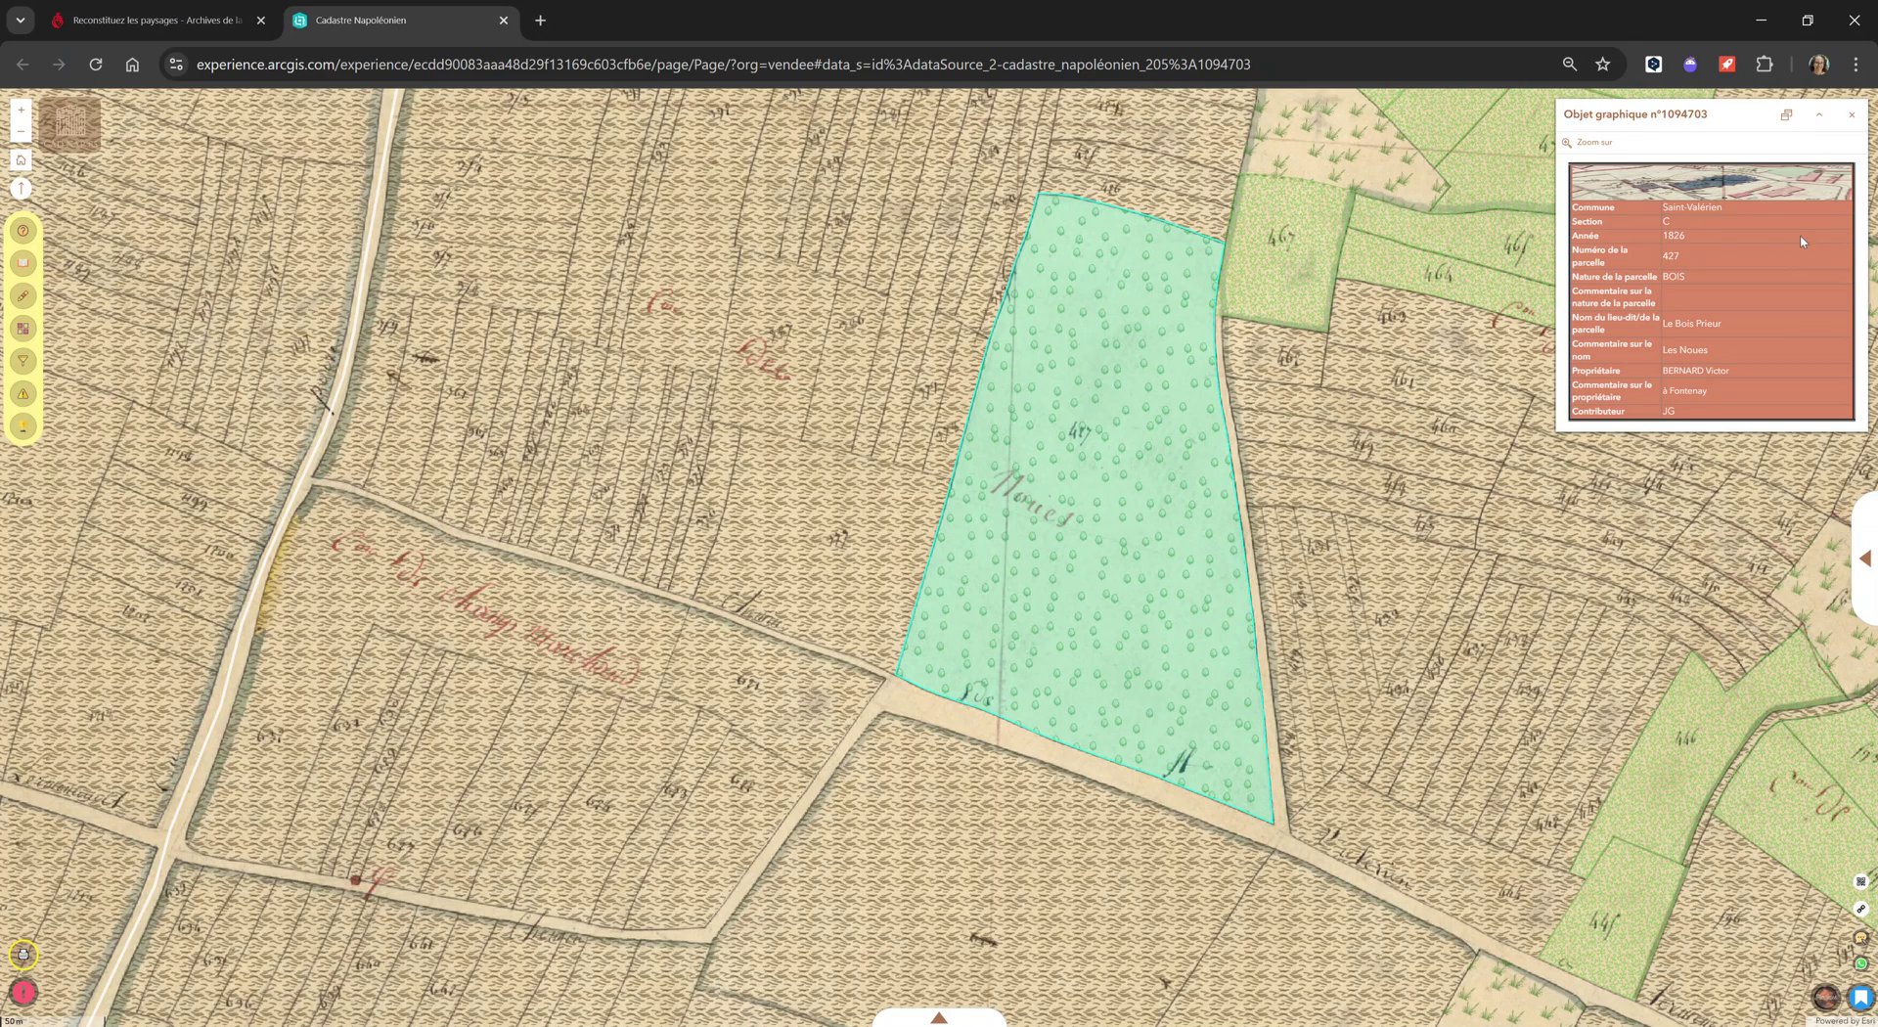
{"action": "left_click", "coordinate": [1851, 116]}
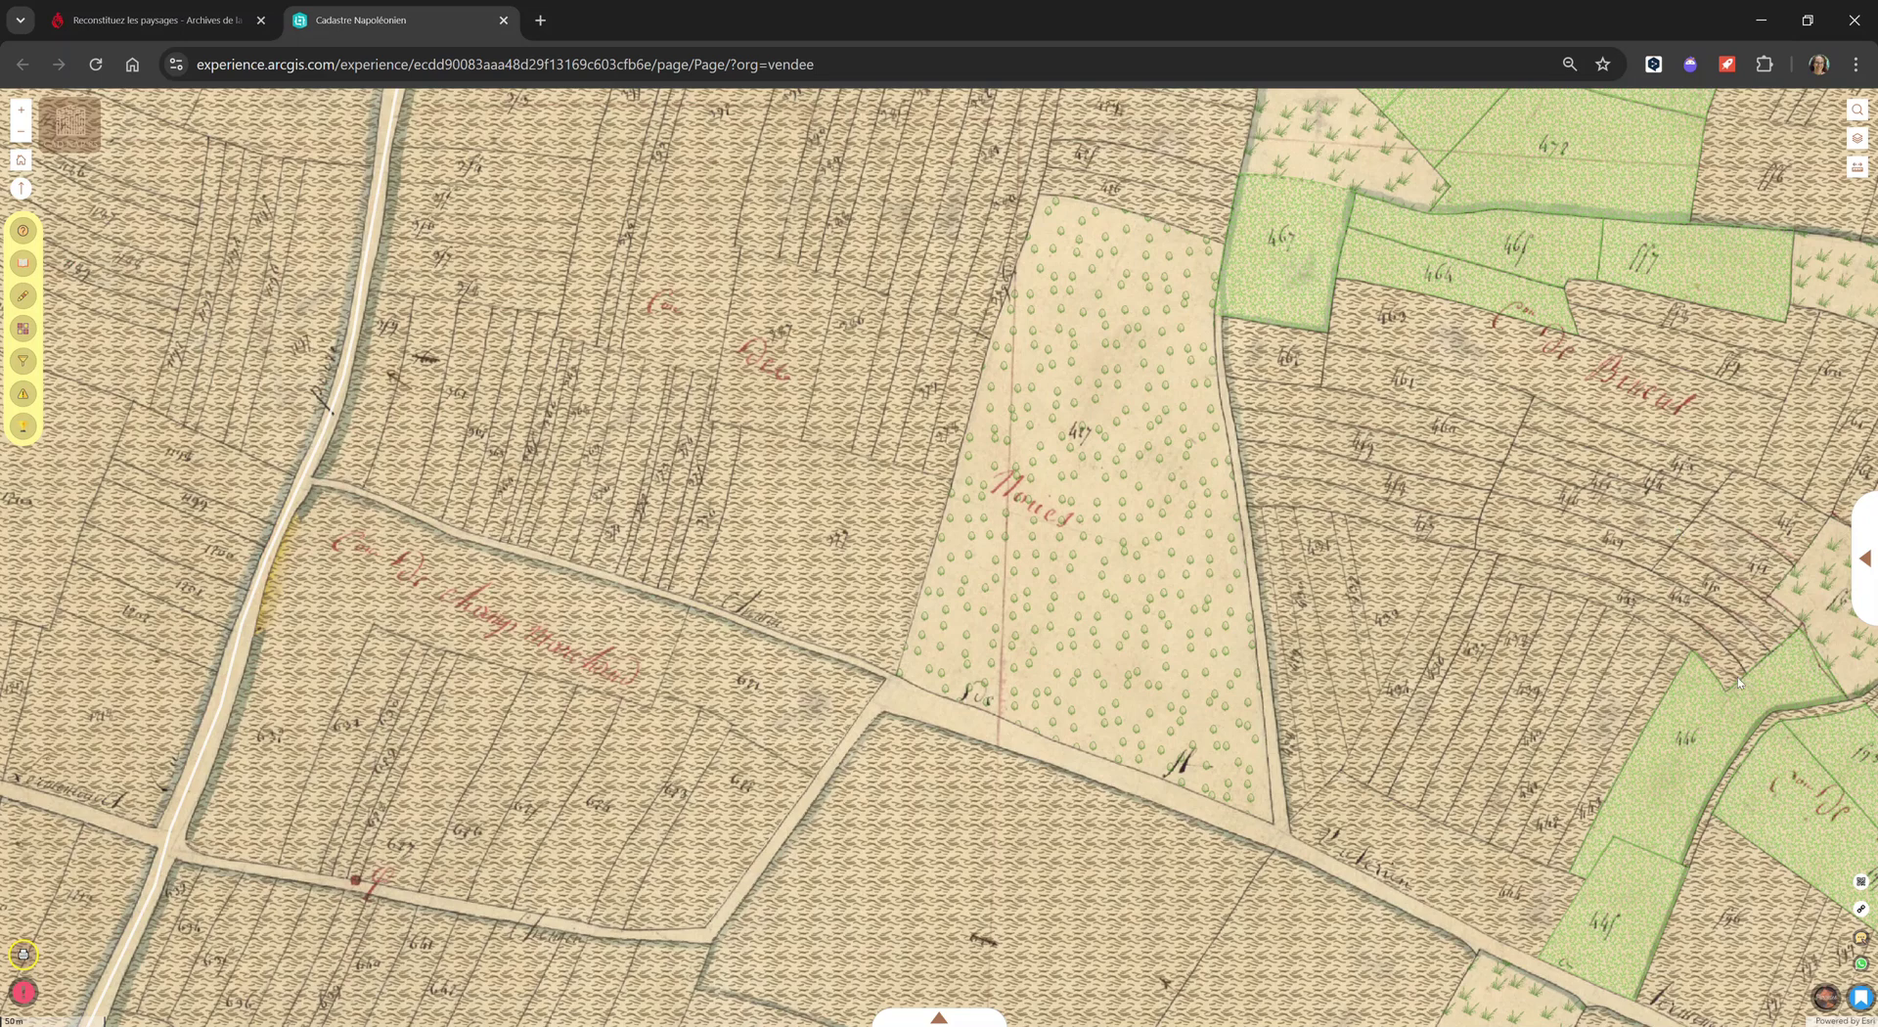
Step: Display the record of the large parcel 383 in section A of L'Hermenault, just across the commune boundary
{"action": "scroll", "coordinate": [1688, 667], "scroll_direction": "down", "scroll_amount": 2}
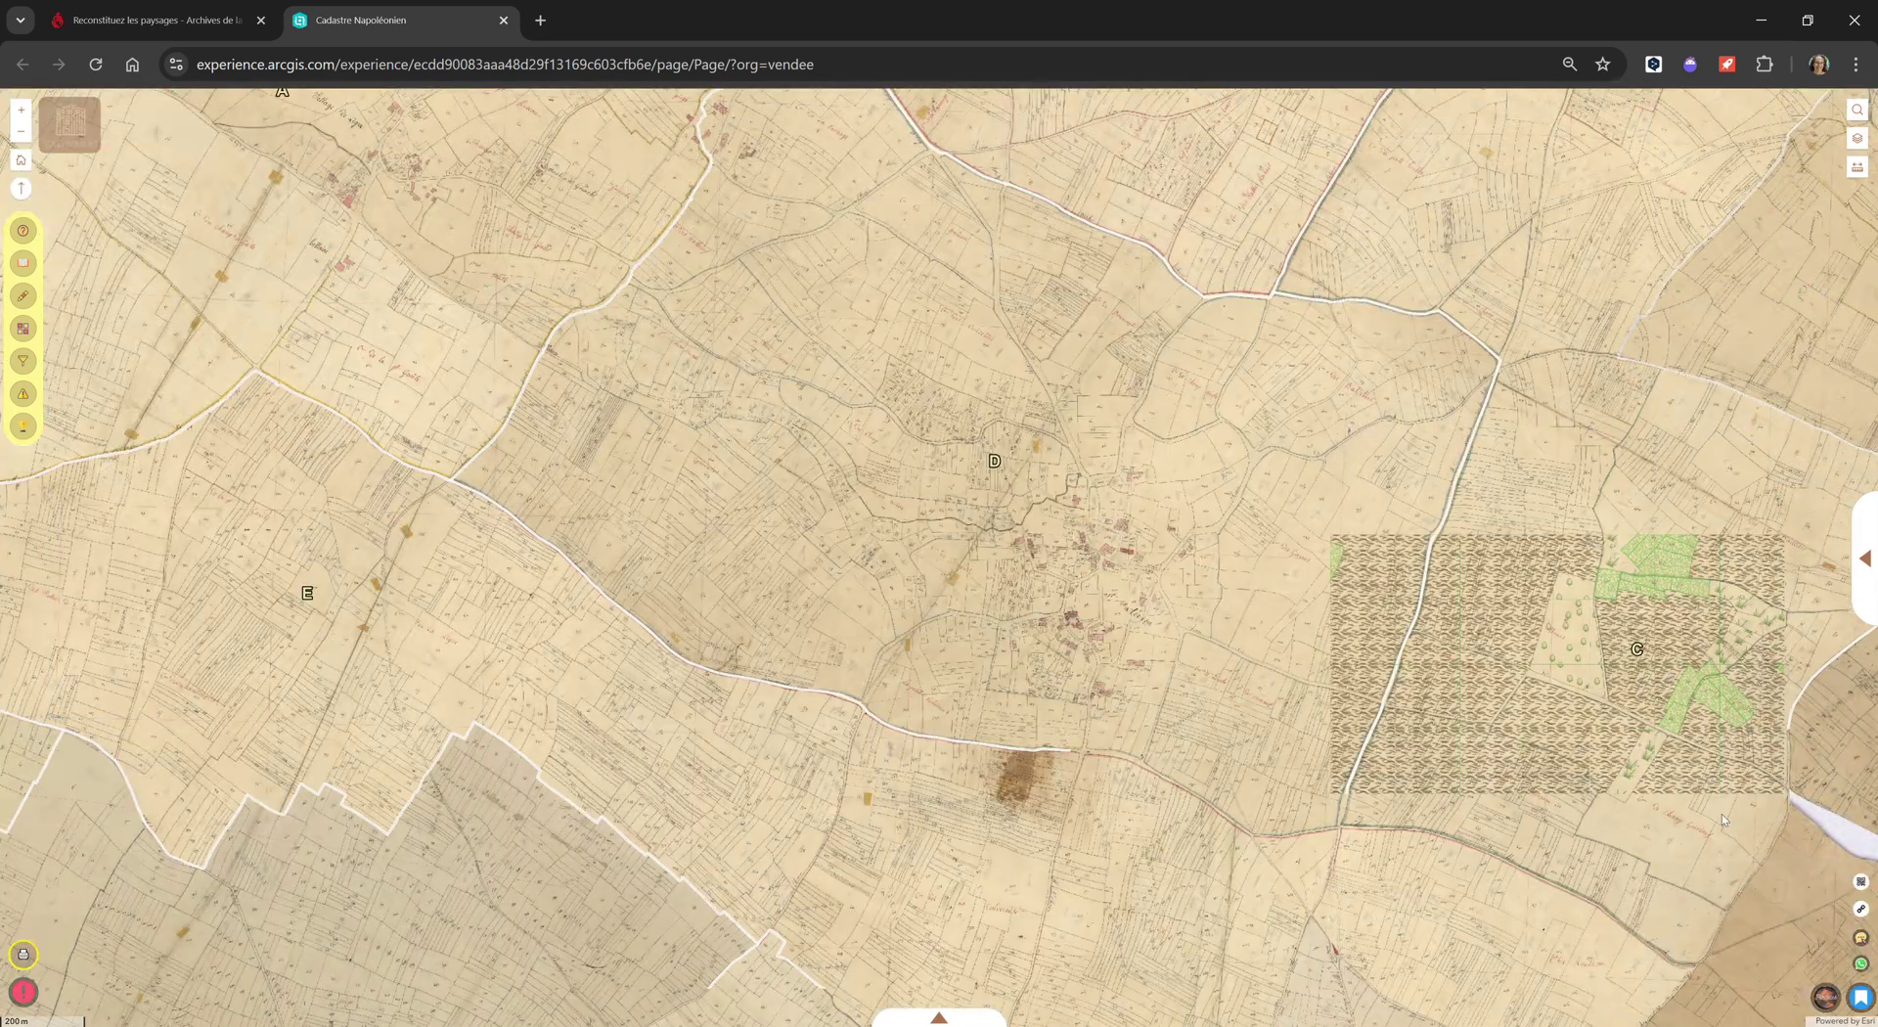
{"action": "mouse_move", "coordinate": [1723, 820]}
{"action": "left_mouse_down"}
{"action": "mouse_move", "coordinate": [1184, 617]}
{"action": "mouse_move", "coordinate": [959, 481]}
{"action": "left_mouse_up"}
{"action": "scroll", "coordinate": [1181, 349], "scroll_direction": "up", "scroll_amount": 2}
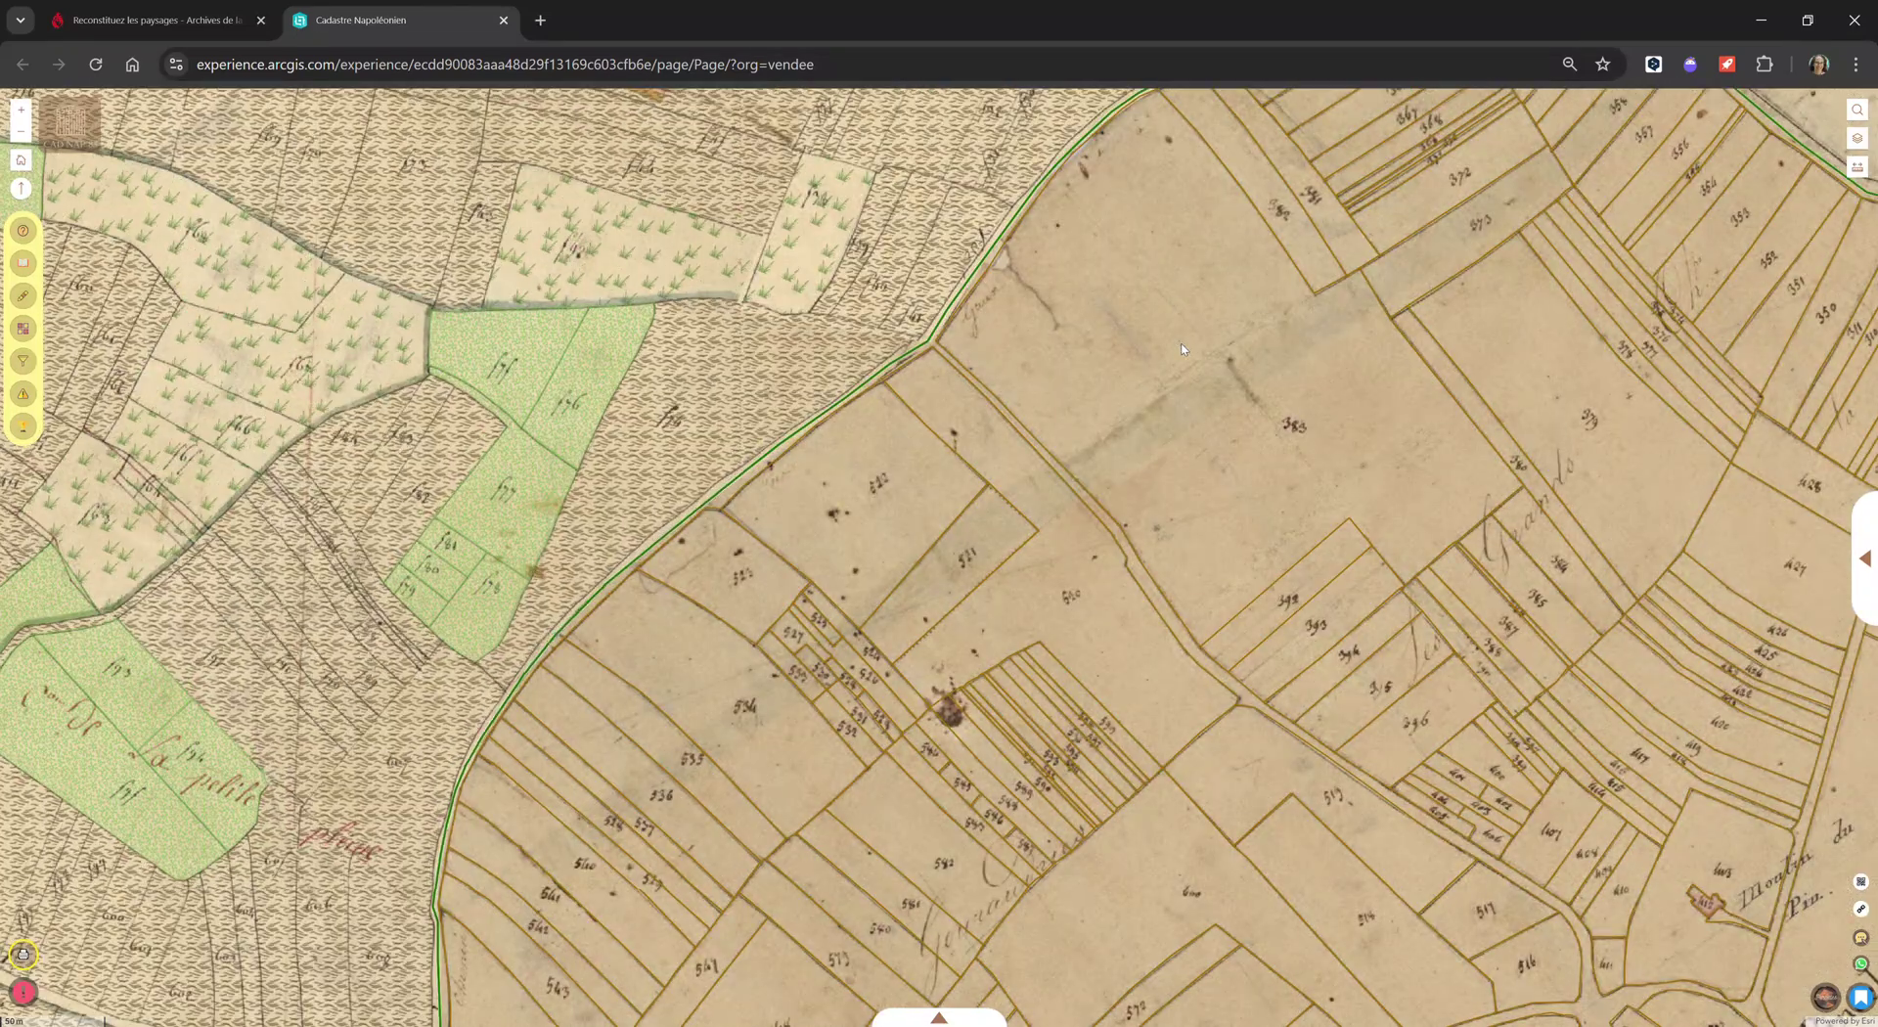
{"action": "left_click", "coordinate": [1182, 349]}
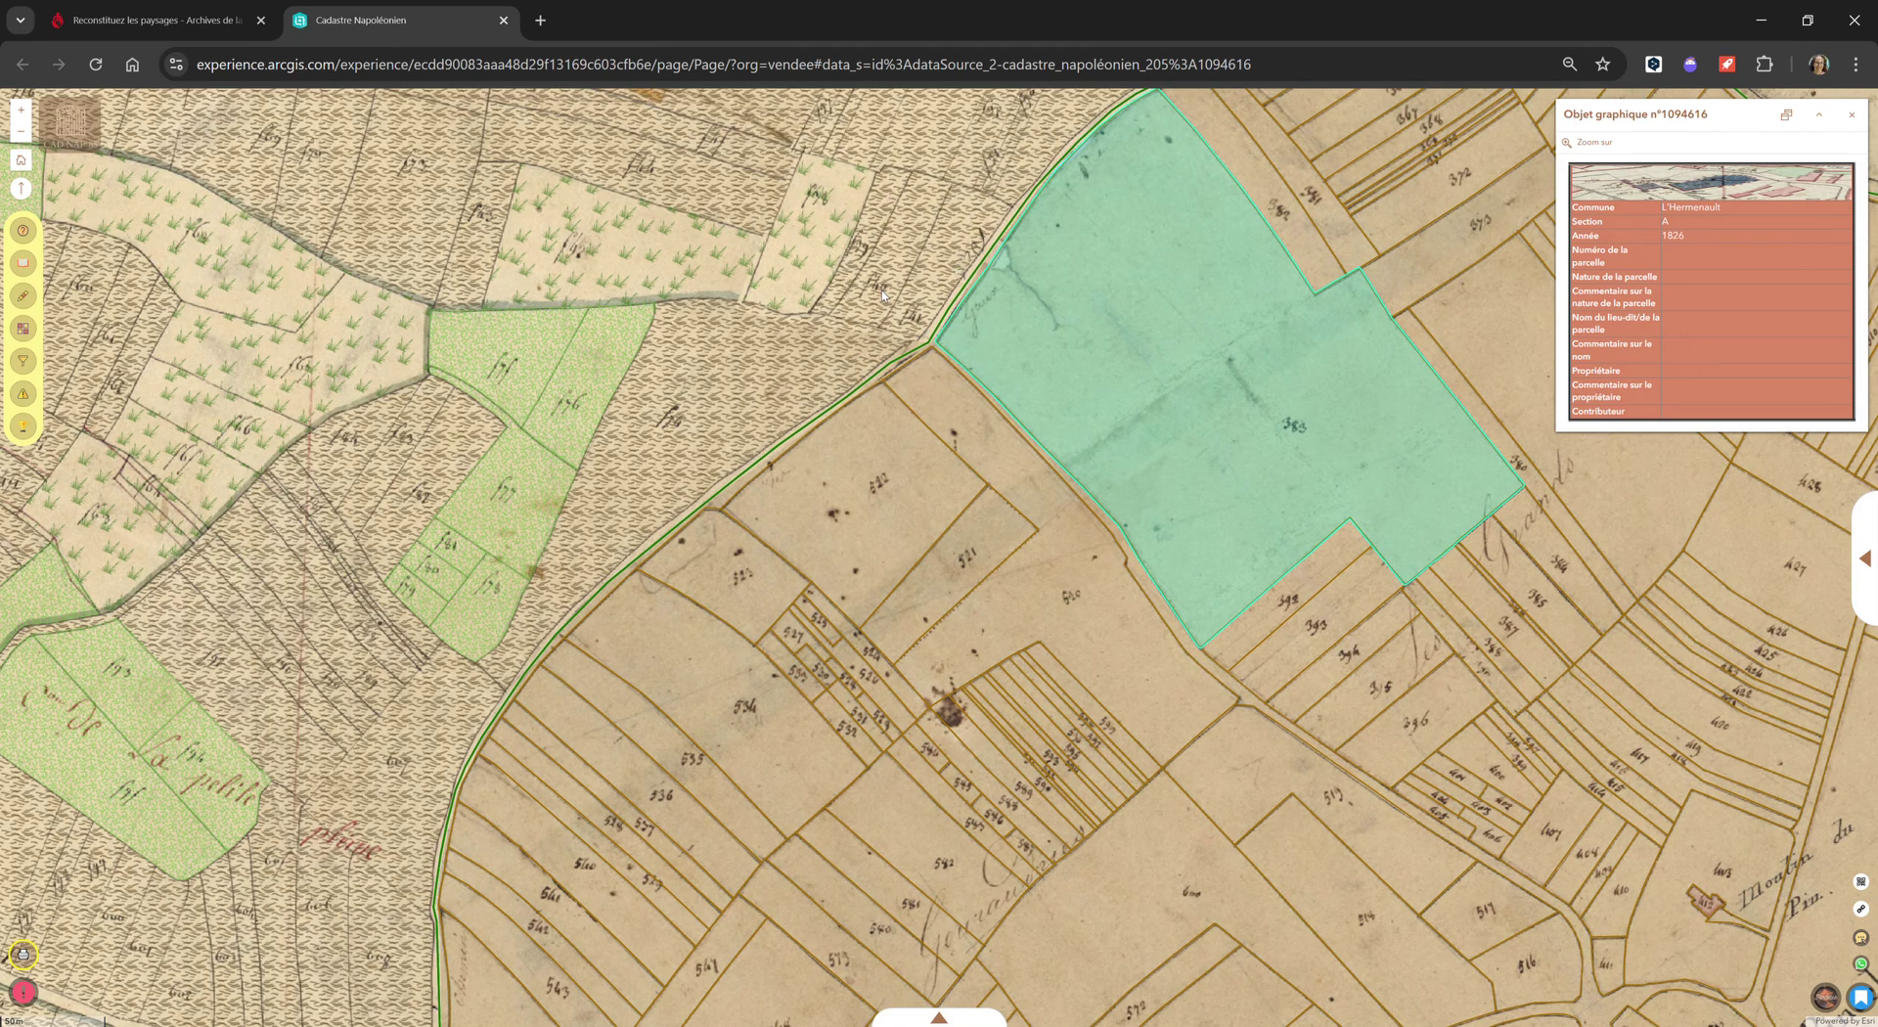
Step: Load the register page "Parcelles 383 à 439" for L'Hermenault, section A, and enlarge it on the first entries
{"action": "left_click", "coordinate": [23, 264]}
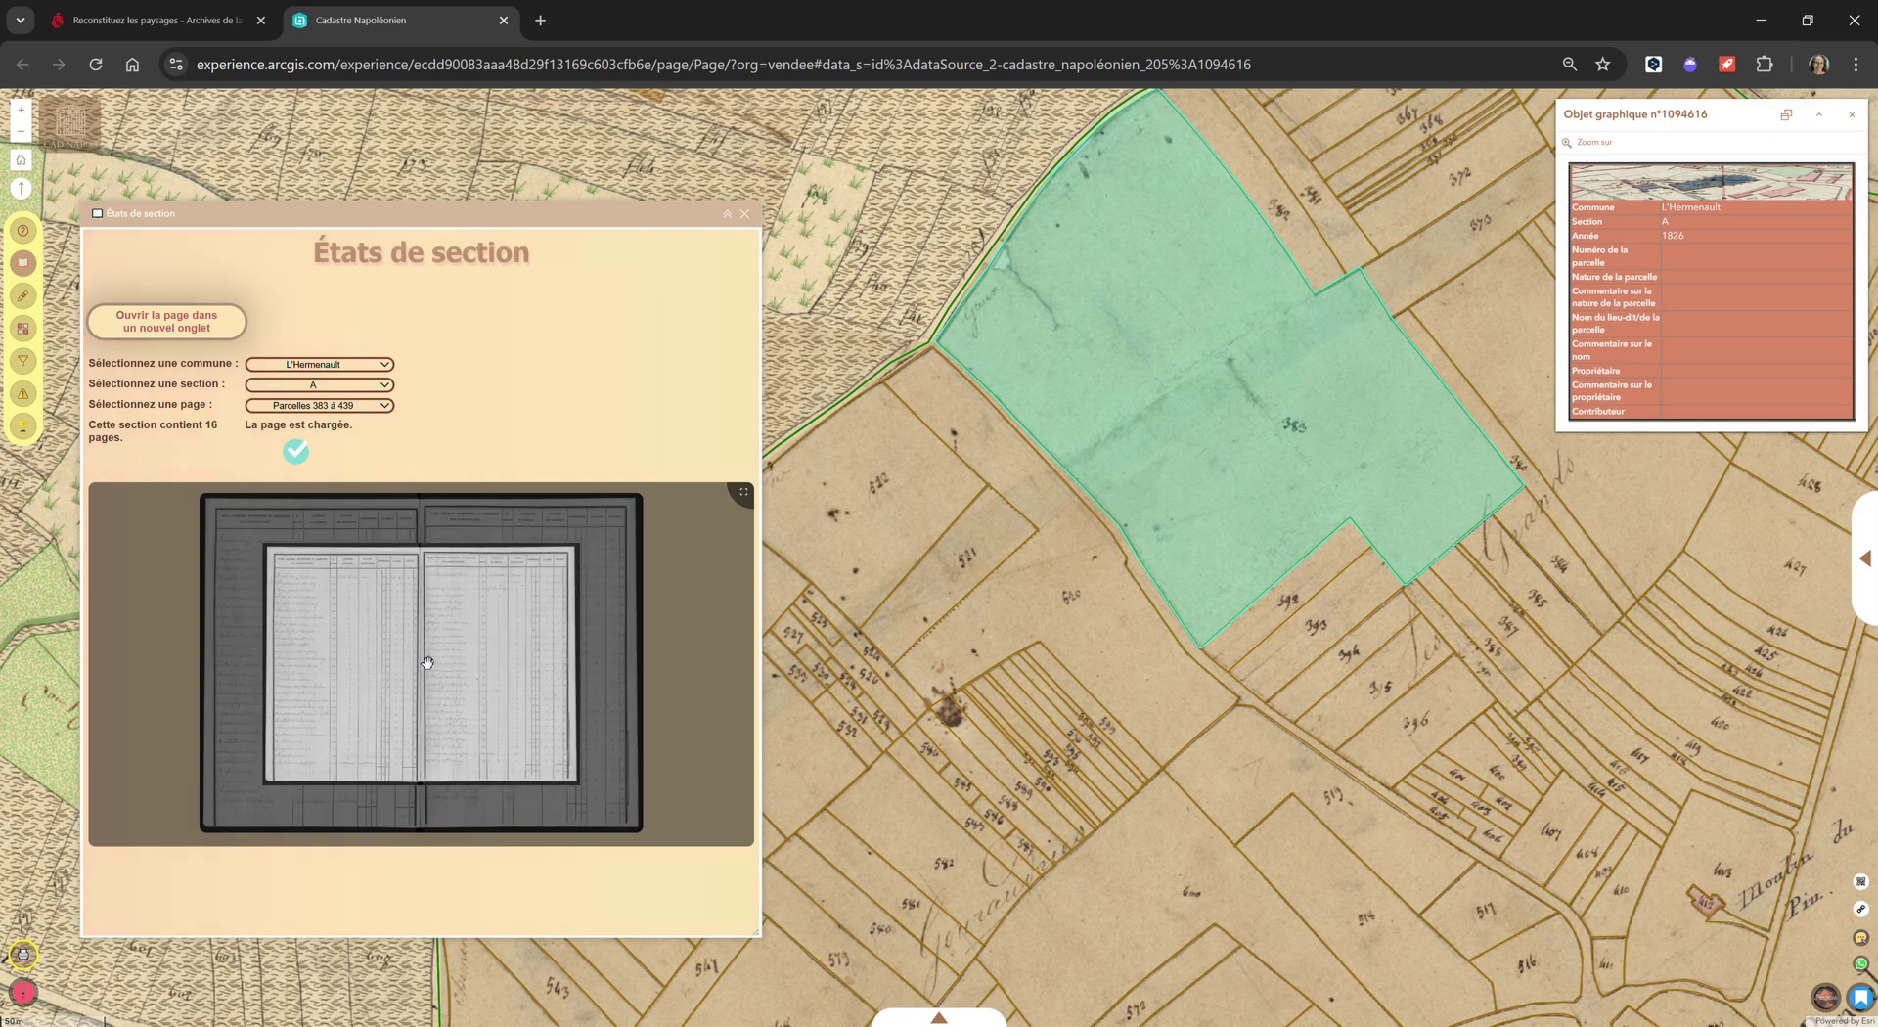
{"action": "left_click", "coordinate": [743, 492]}
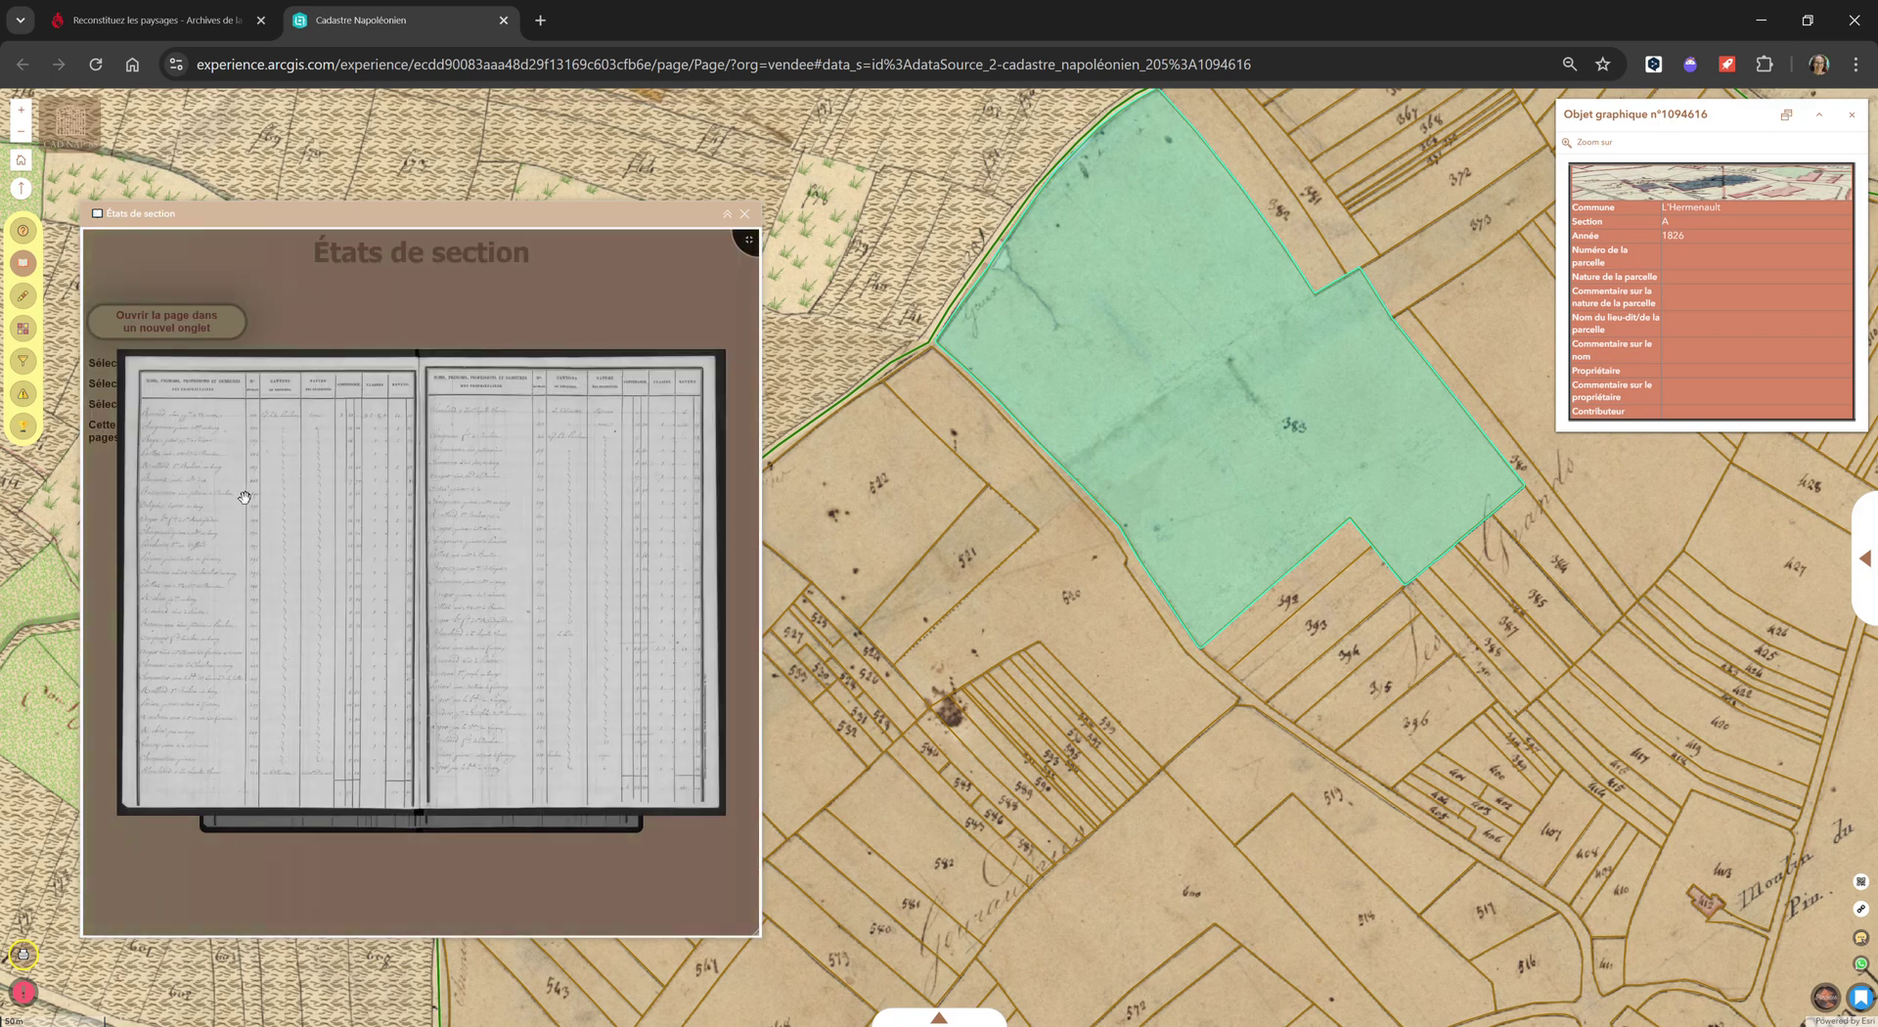
{"action": "scroll", "coordinate": [167, 429], "scroll_direction": "up", "scroll_amount": 3}
{"action": "scroll", "coordinate": [191, 435], "scroll_direction": "up", "scroll_amount": 2}
{"action": "left_click_drag", "start_coordinate": [195, 437], "coordinate": [254, 489]}
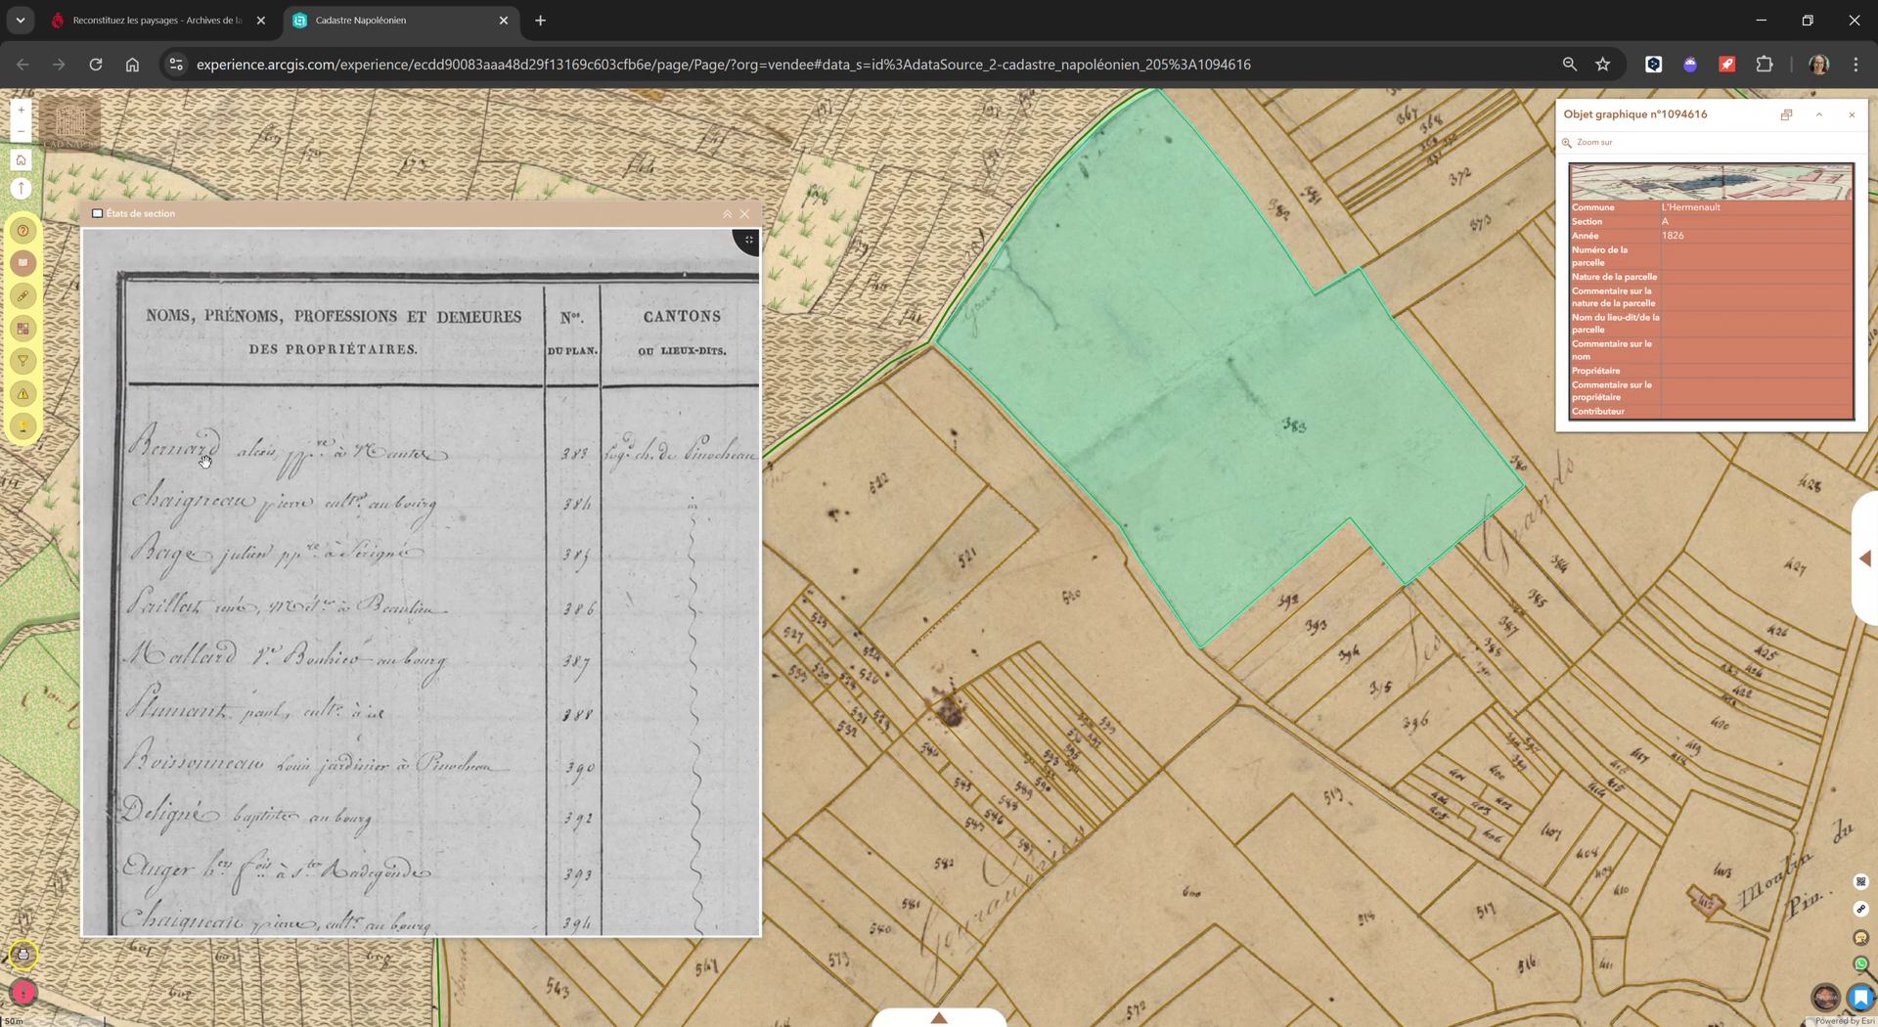
Step: Read the register entry for parcel 383, covering its owner, place name, property type and area
{"action": "scroll", "coordinate": [387, 475], "scroll_direction": "up", "scroll_amount": 3}
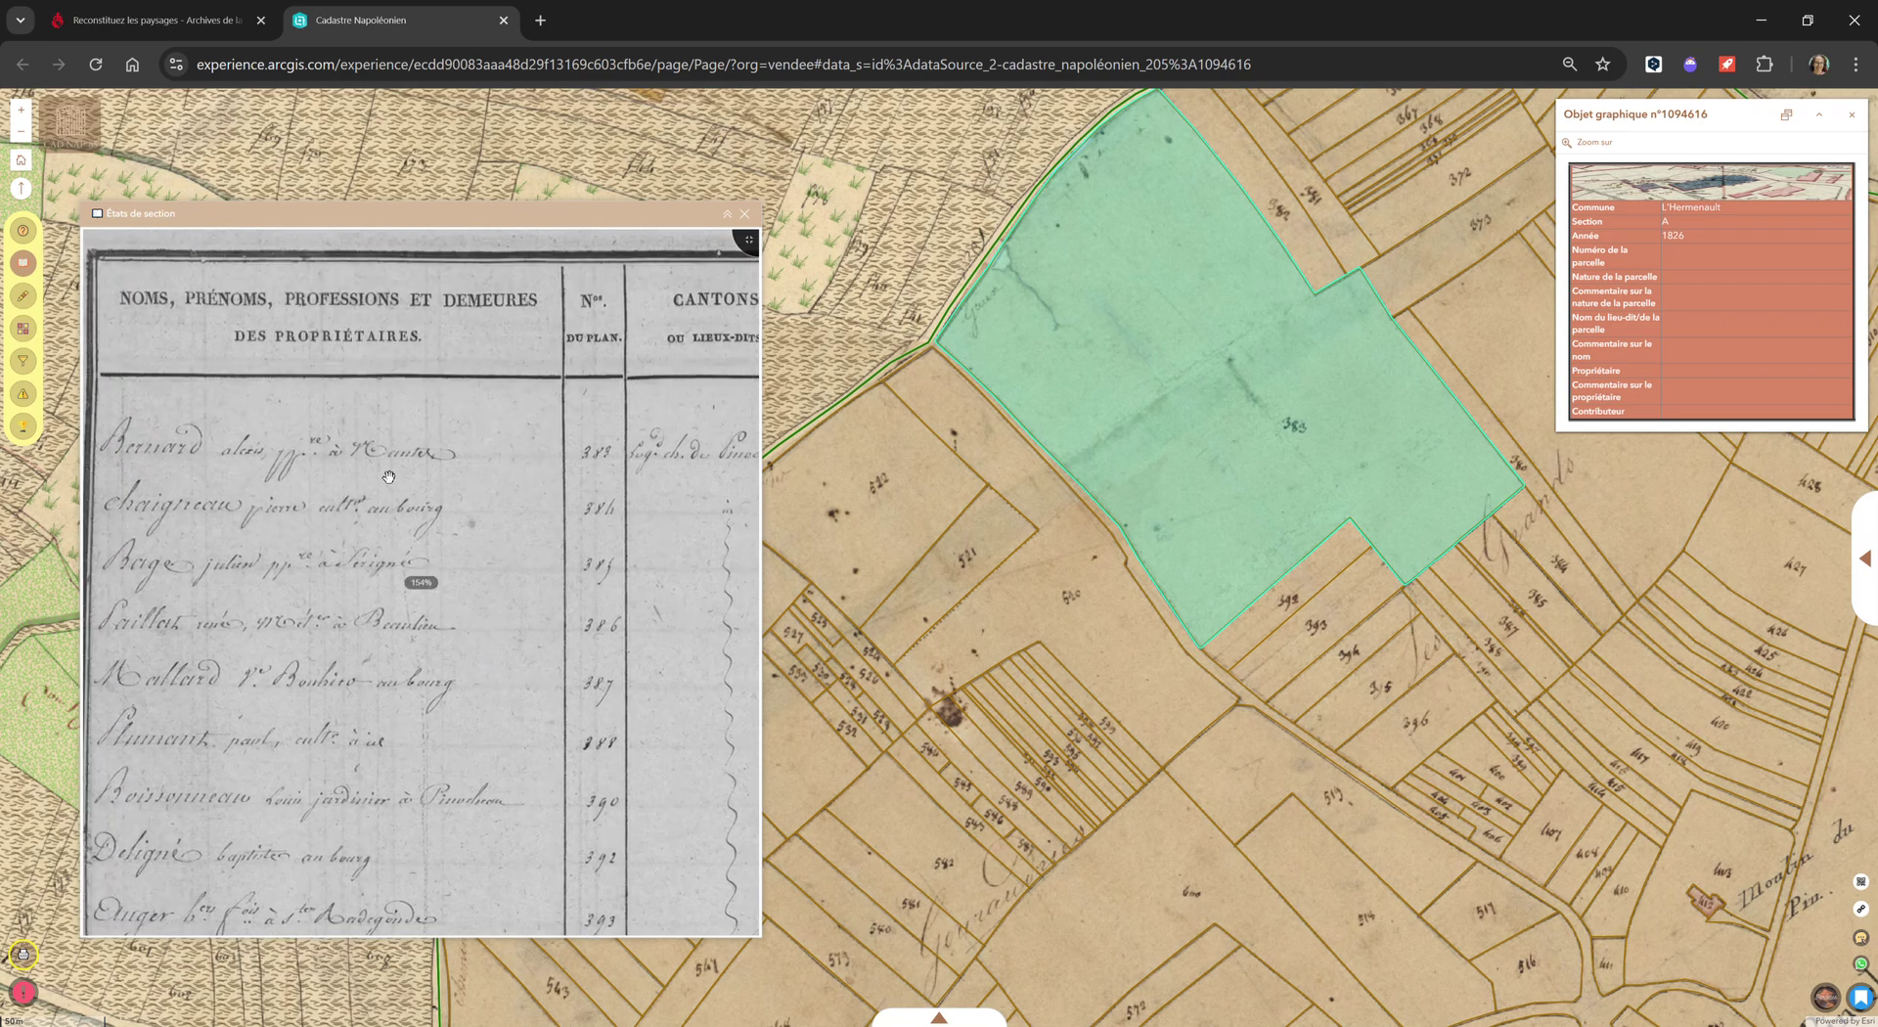
{"action": "left_click_drag", "start_coordinate": [561, 538], "coordinate": [200, 528]}
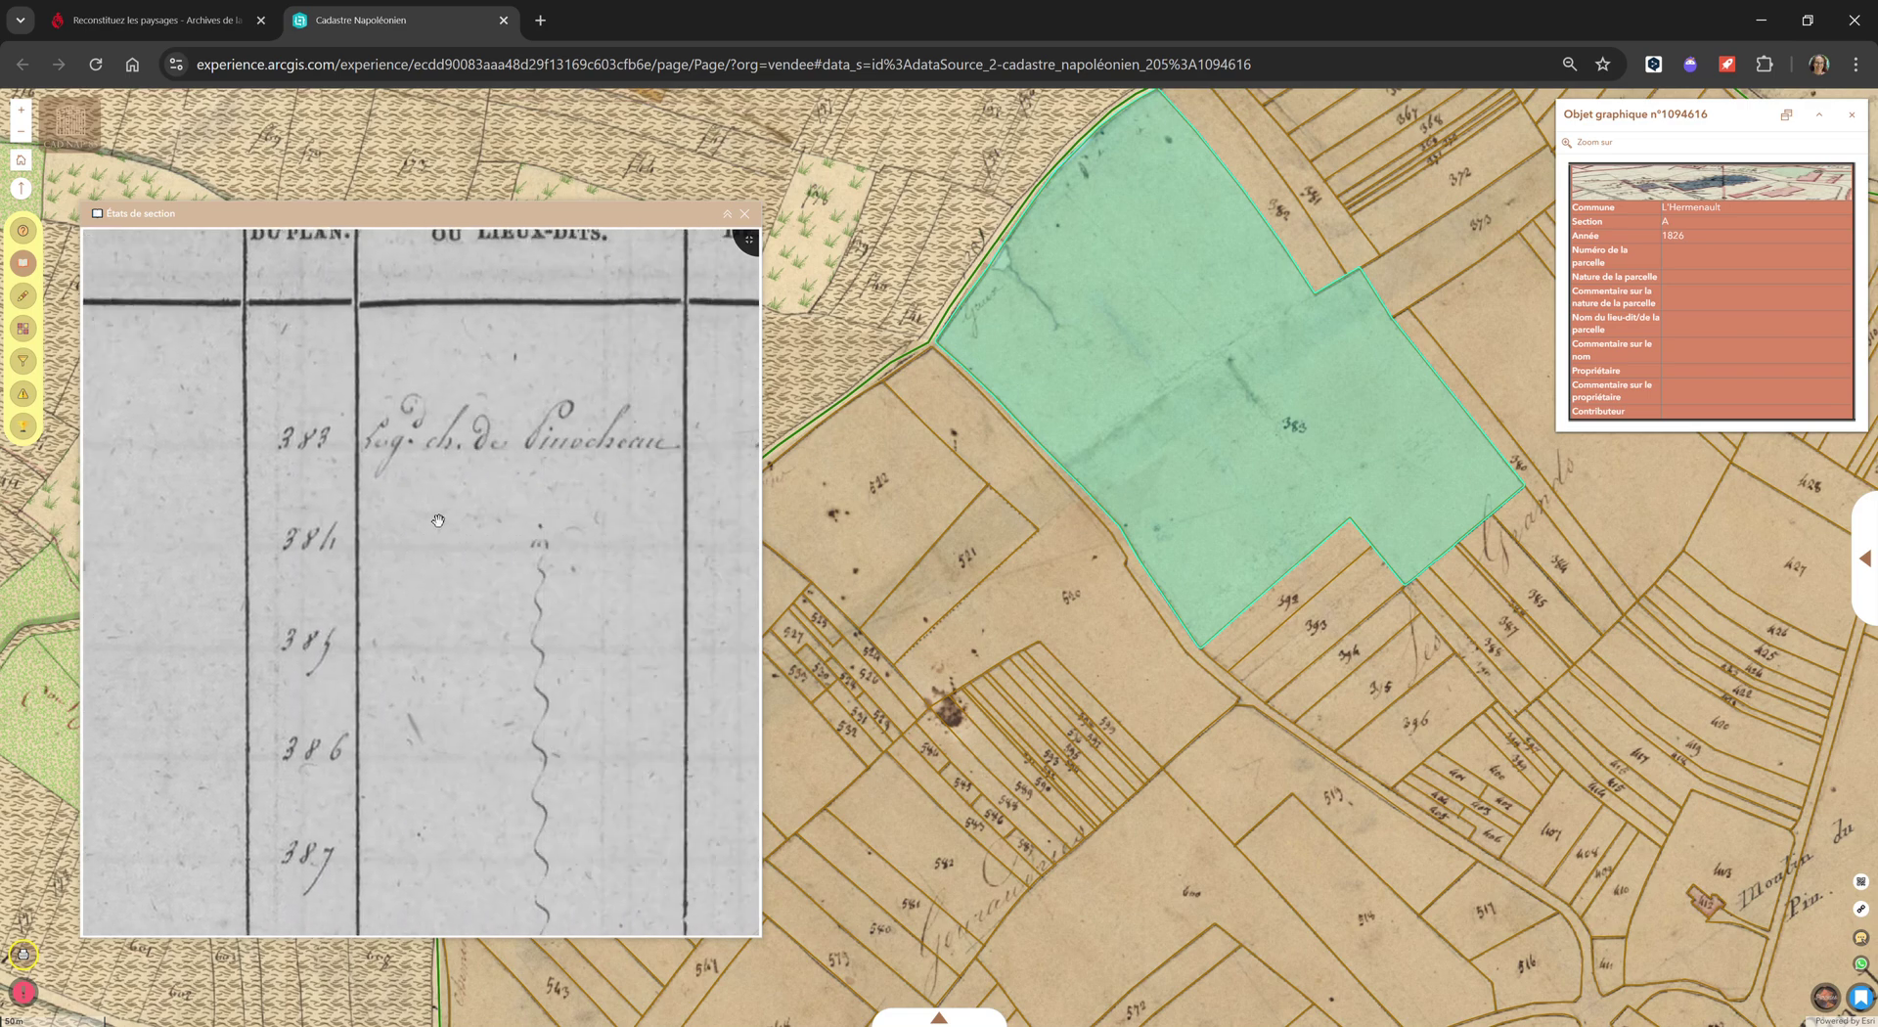
{"action": "scroll", "coordinate": [439, 517], "scroll_direction": "down", "scroll_amount": 3}
{"action": "left_click_drag", "start_coordinate": [510, 509], "coordinate": [436, 500]}
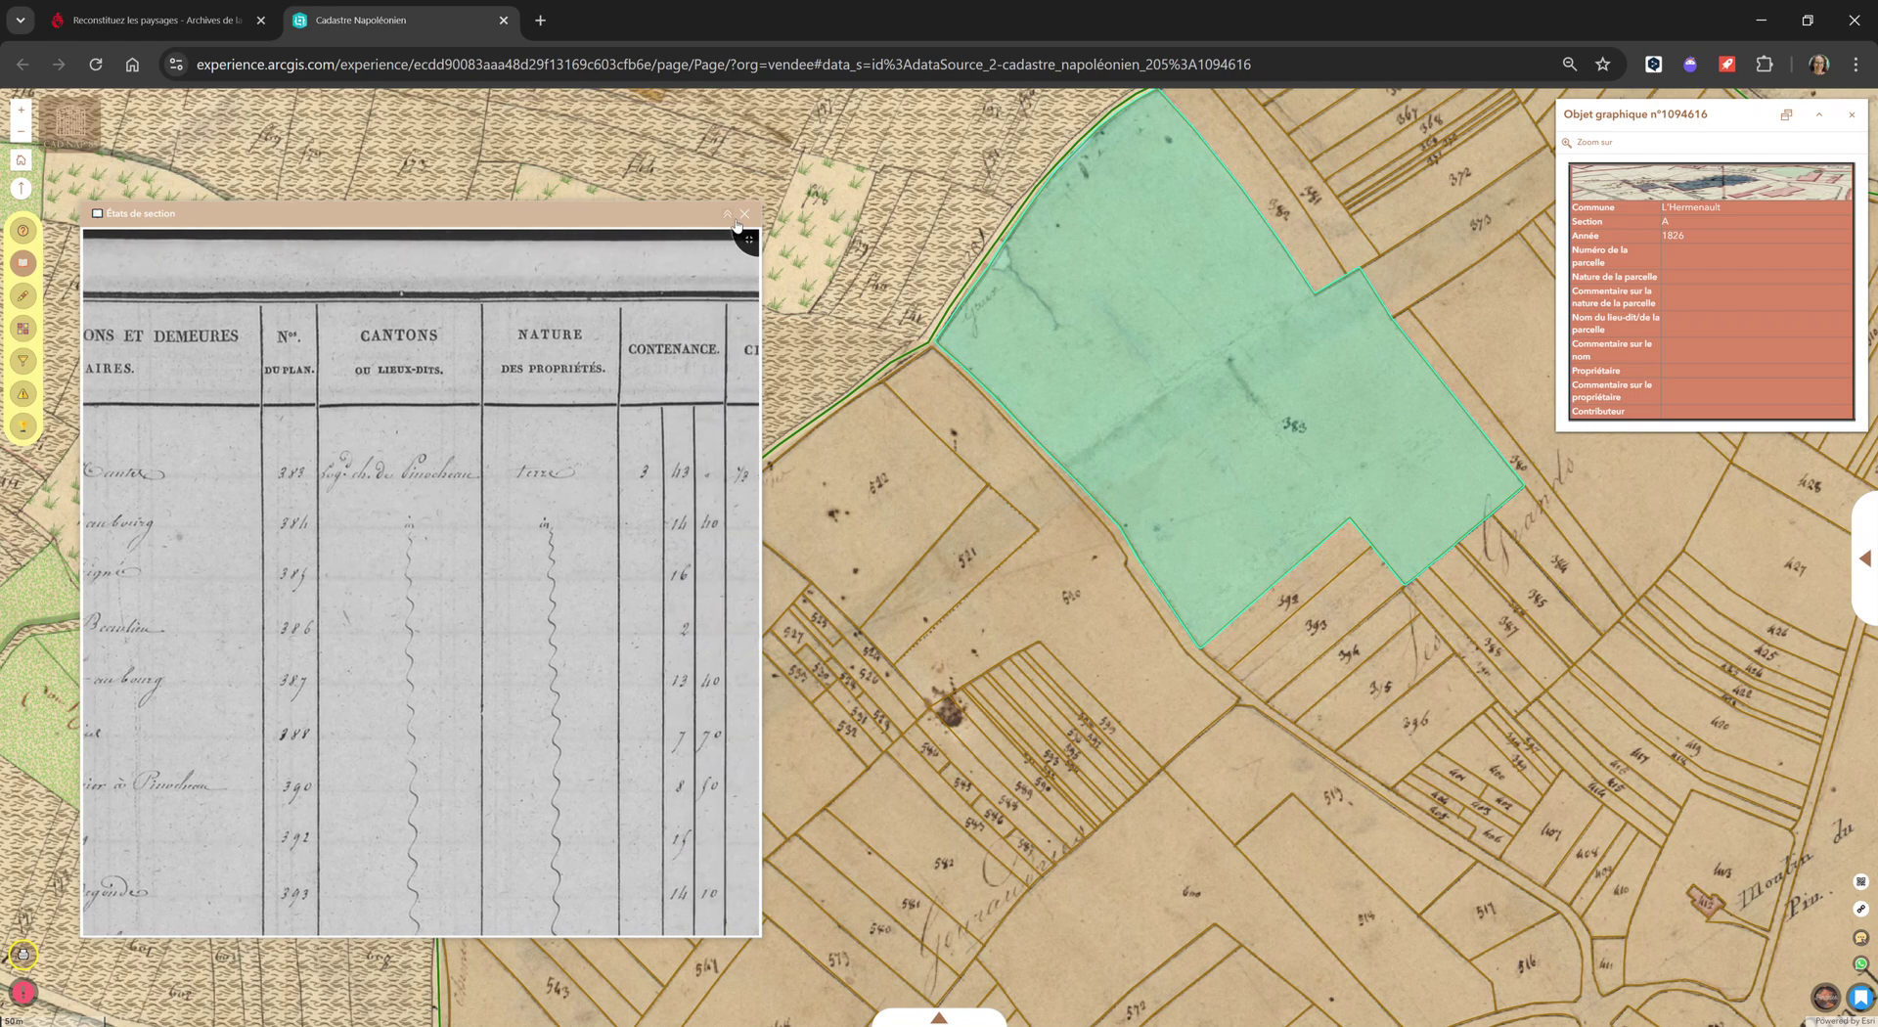
Step: Move the États de section window slightly up and across, reduce its height, and open the "Mettre à jour une parcelle" form
{"action": "left_click_drag", "start_coordinate": [698, 224], "coordinate": [757, 202]}
{"action": "left_click_drag", "start_coordinate": [819, 917], "coordinate": [808, 495]}
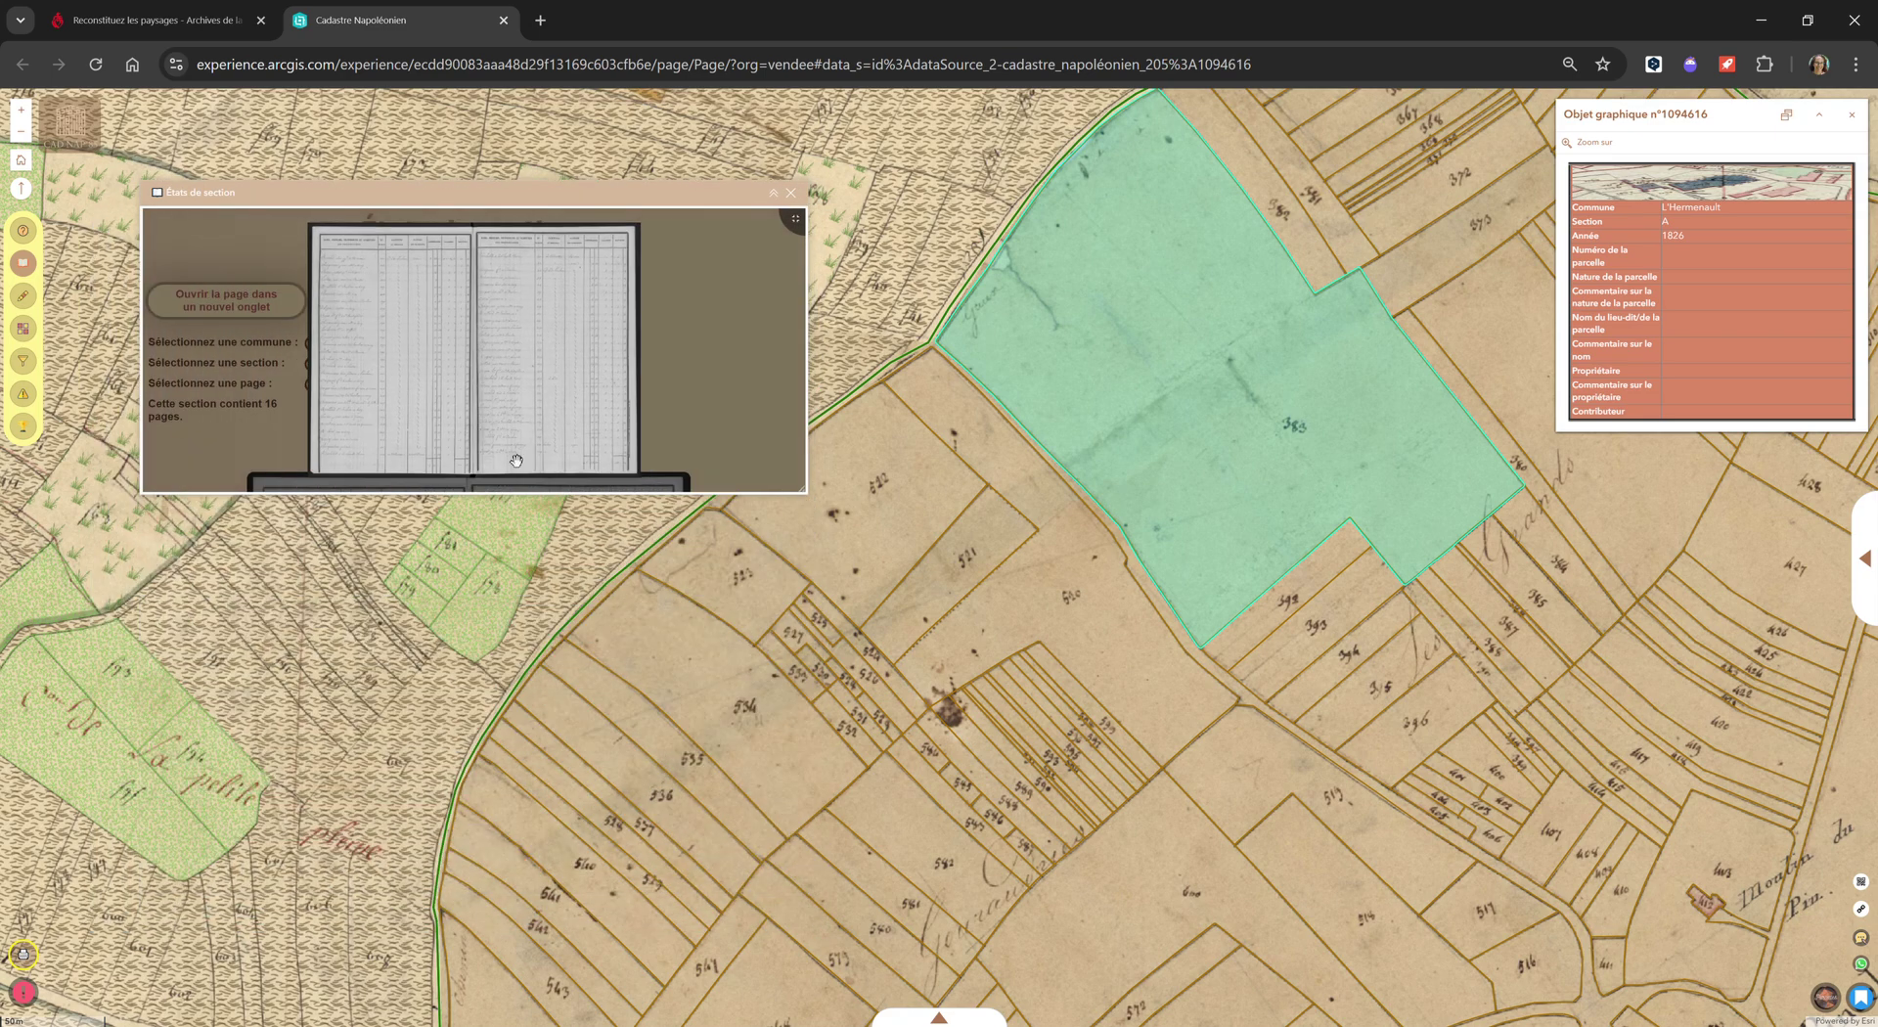
{"action": "left_click", "coordinate": [25, 296]}
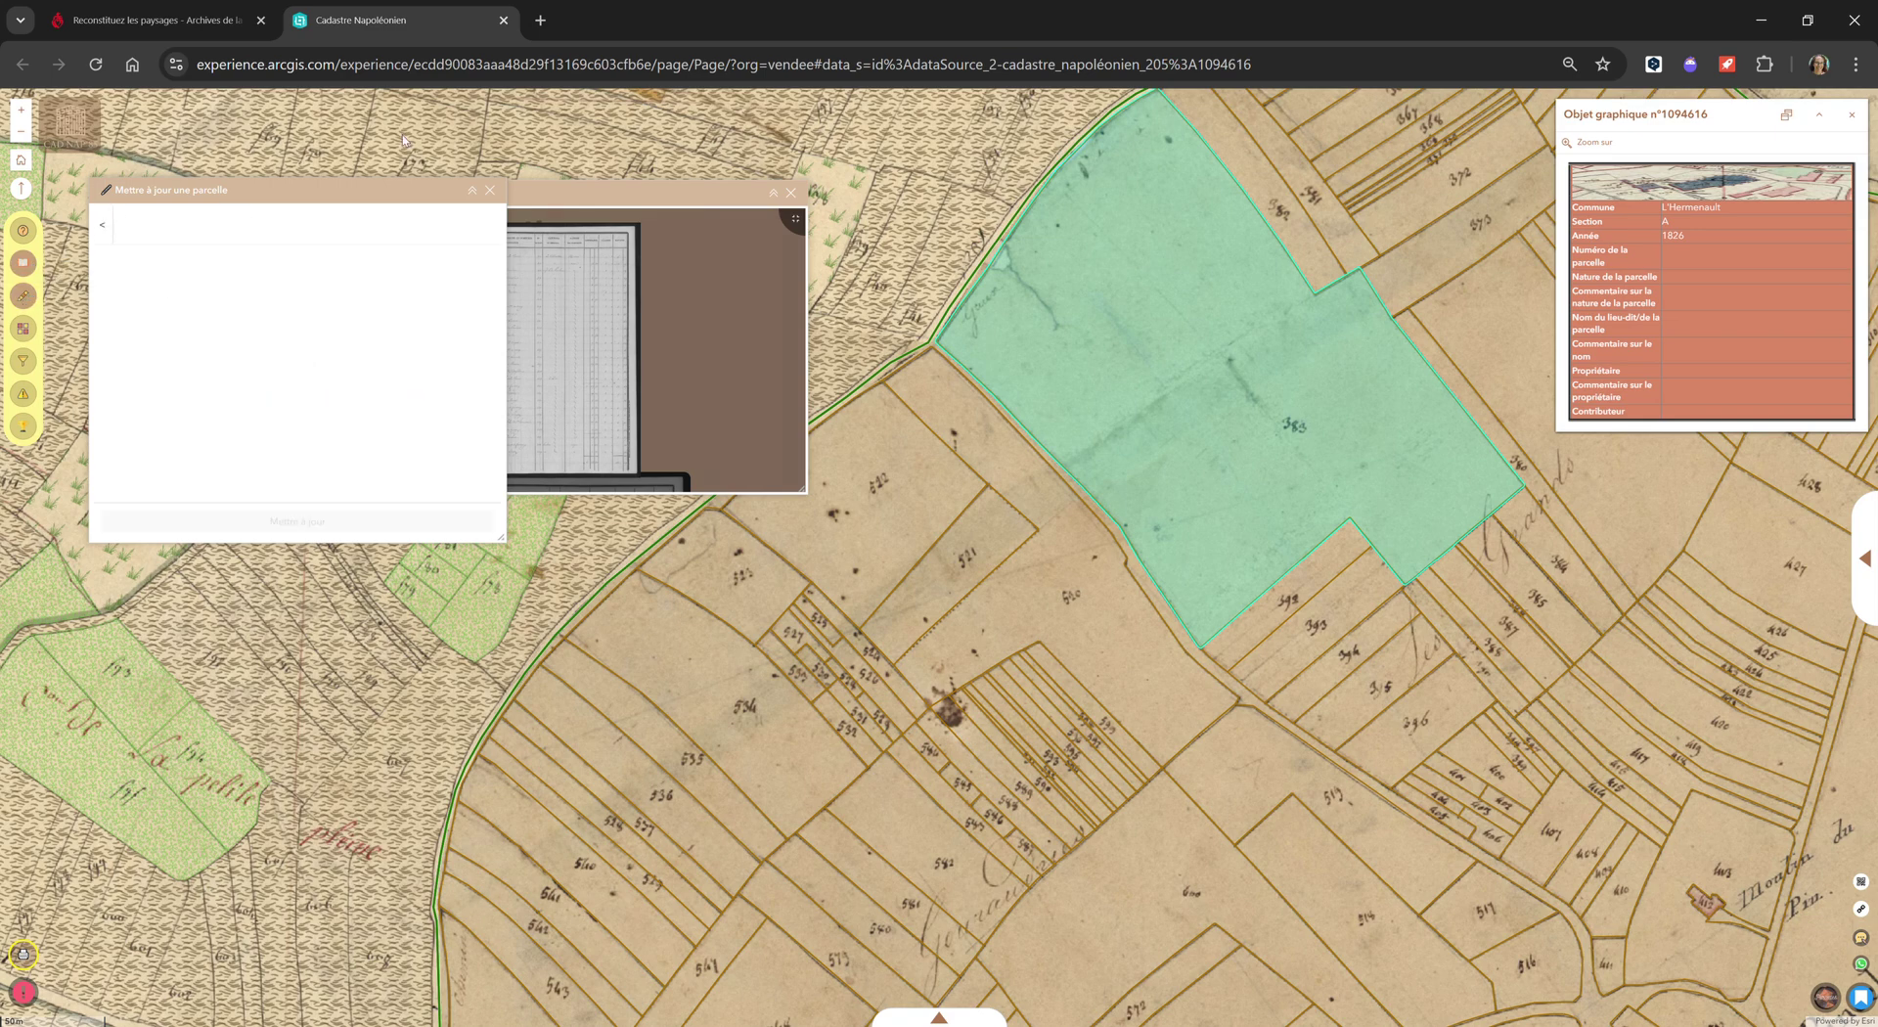
Step: Move the "Mettre à jour une parcelle" form below the section register window and set the parcel number to 383
{"action": "left_click_drag", "start_coordinate": [344, 181], "coordinate": [632, 517]}
{"action": "left_click_drag", "start_coordinate": [653, 599], "coordinate": [667, 666]}
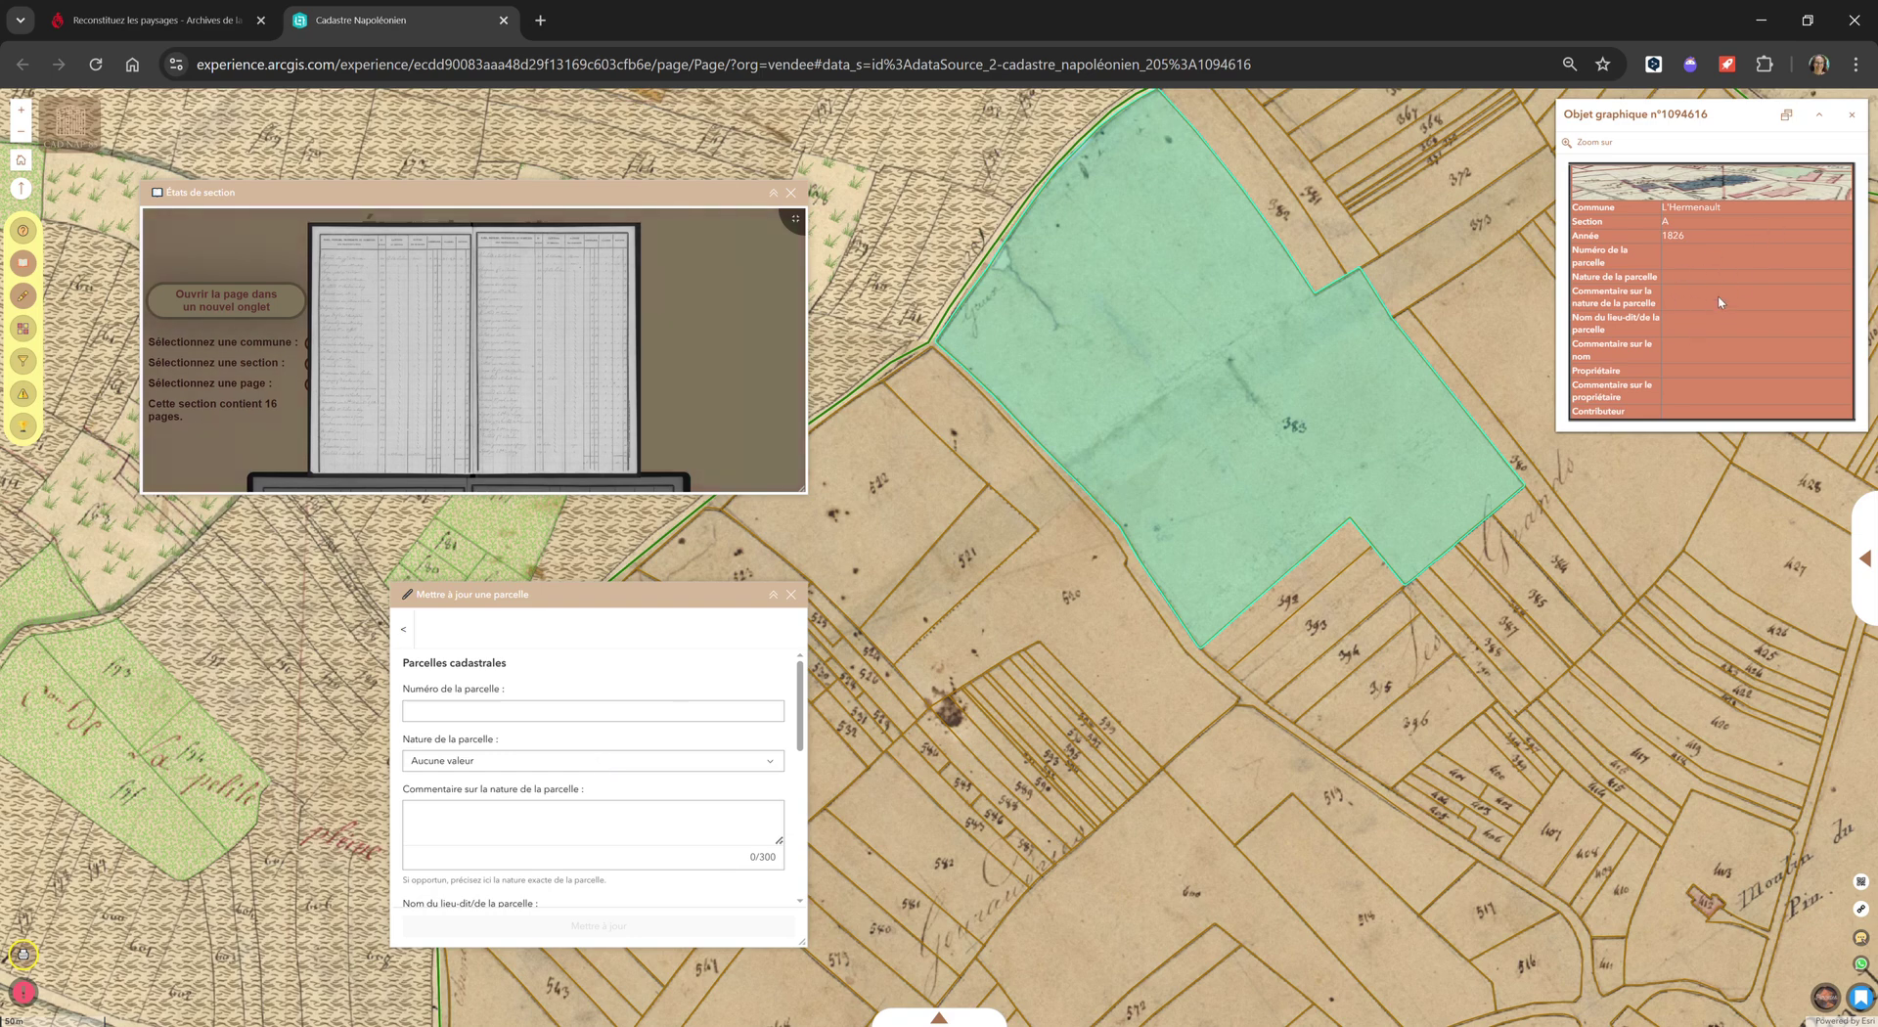
{"action": "left_click", "coordinate": [592, 720]}
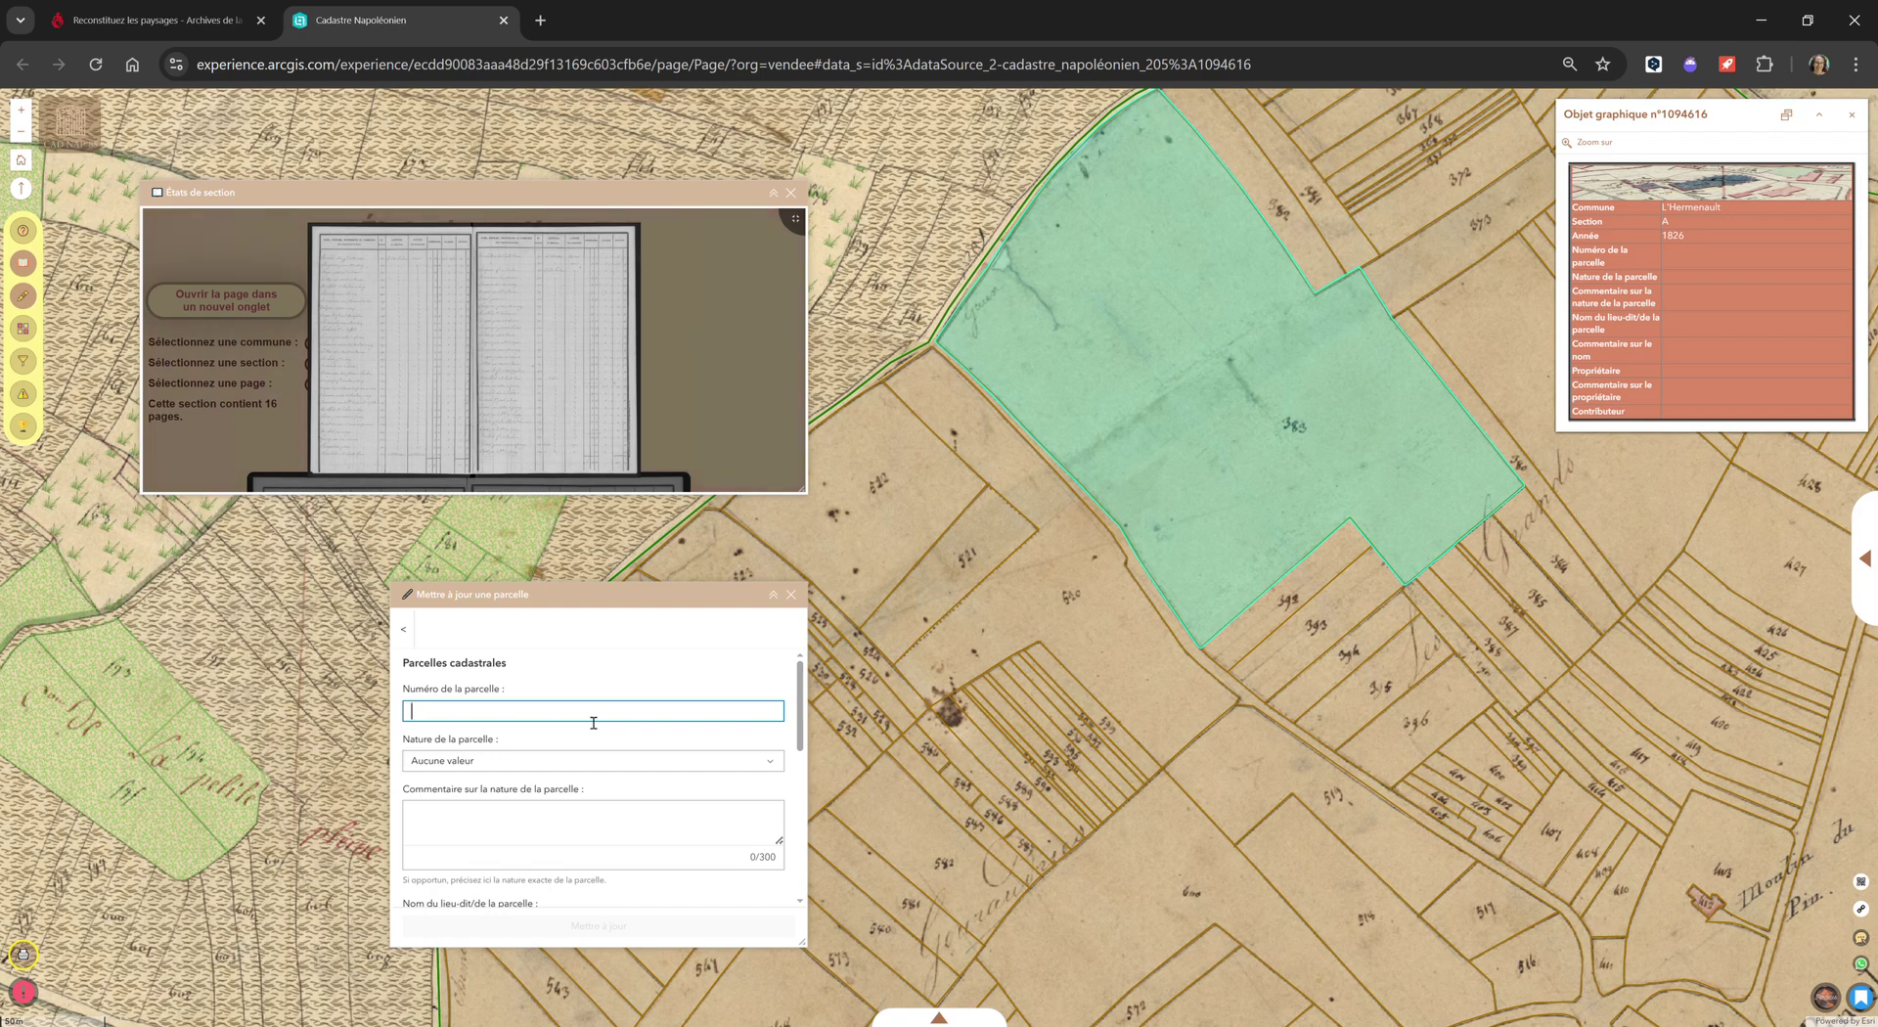
{"action": "type", "text": "383"}
{"action": "key", "text": "Tab"}
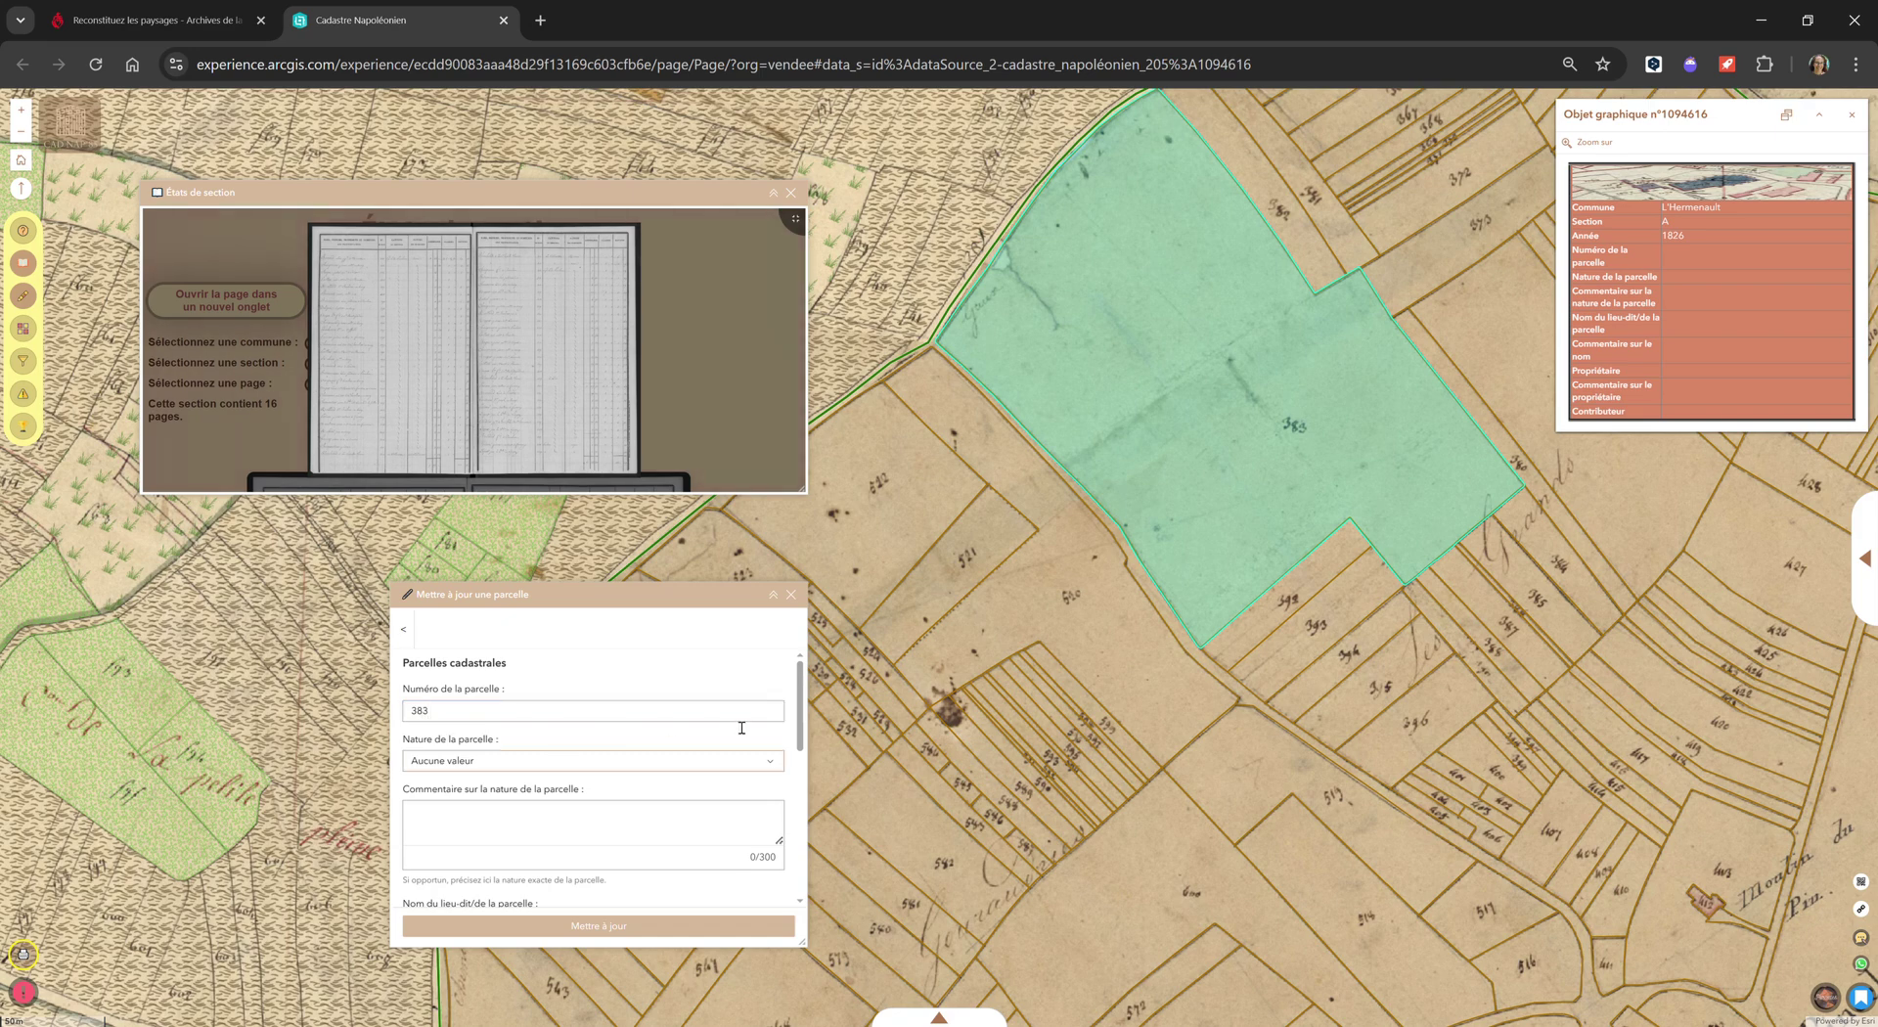
Step: Filter the parcel nature choices by "terr", select "AUTRE . . ." instead, and enter "landes" as the comment on the nature
{"action": "scroll", "coordinate": [726, 744], "scroll_direction": "down", "scroll_amount": 1}
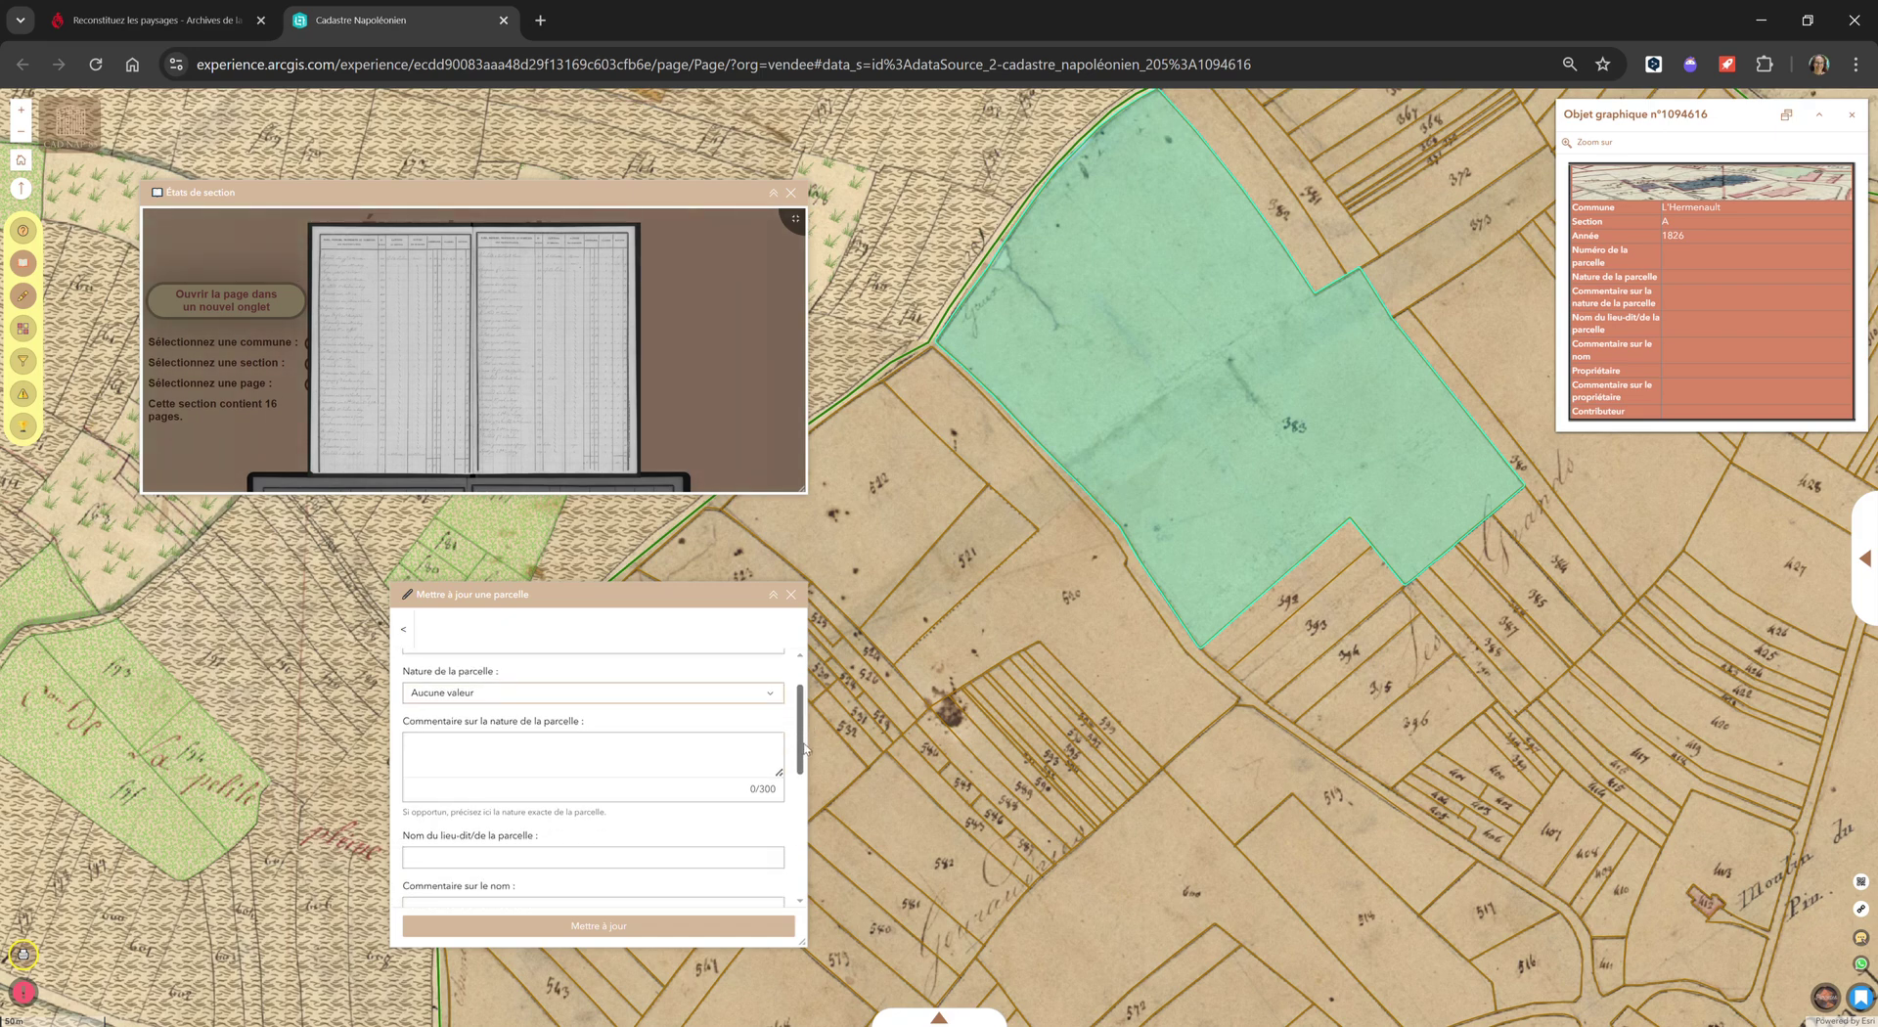
{"action": "left_click", "coordinate": [702, 698]}
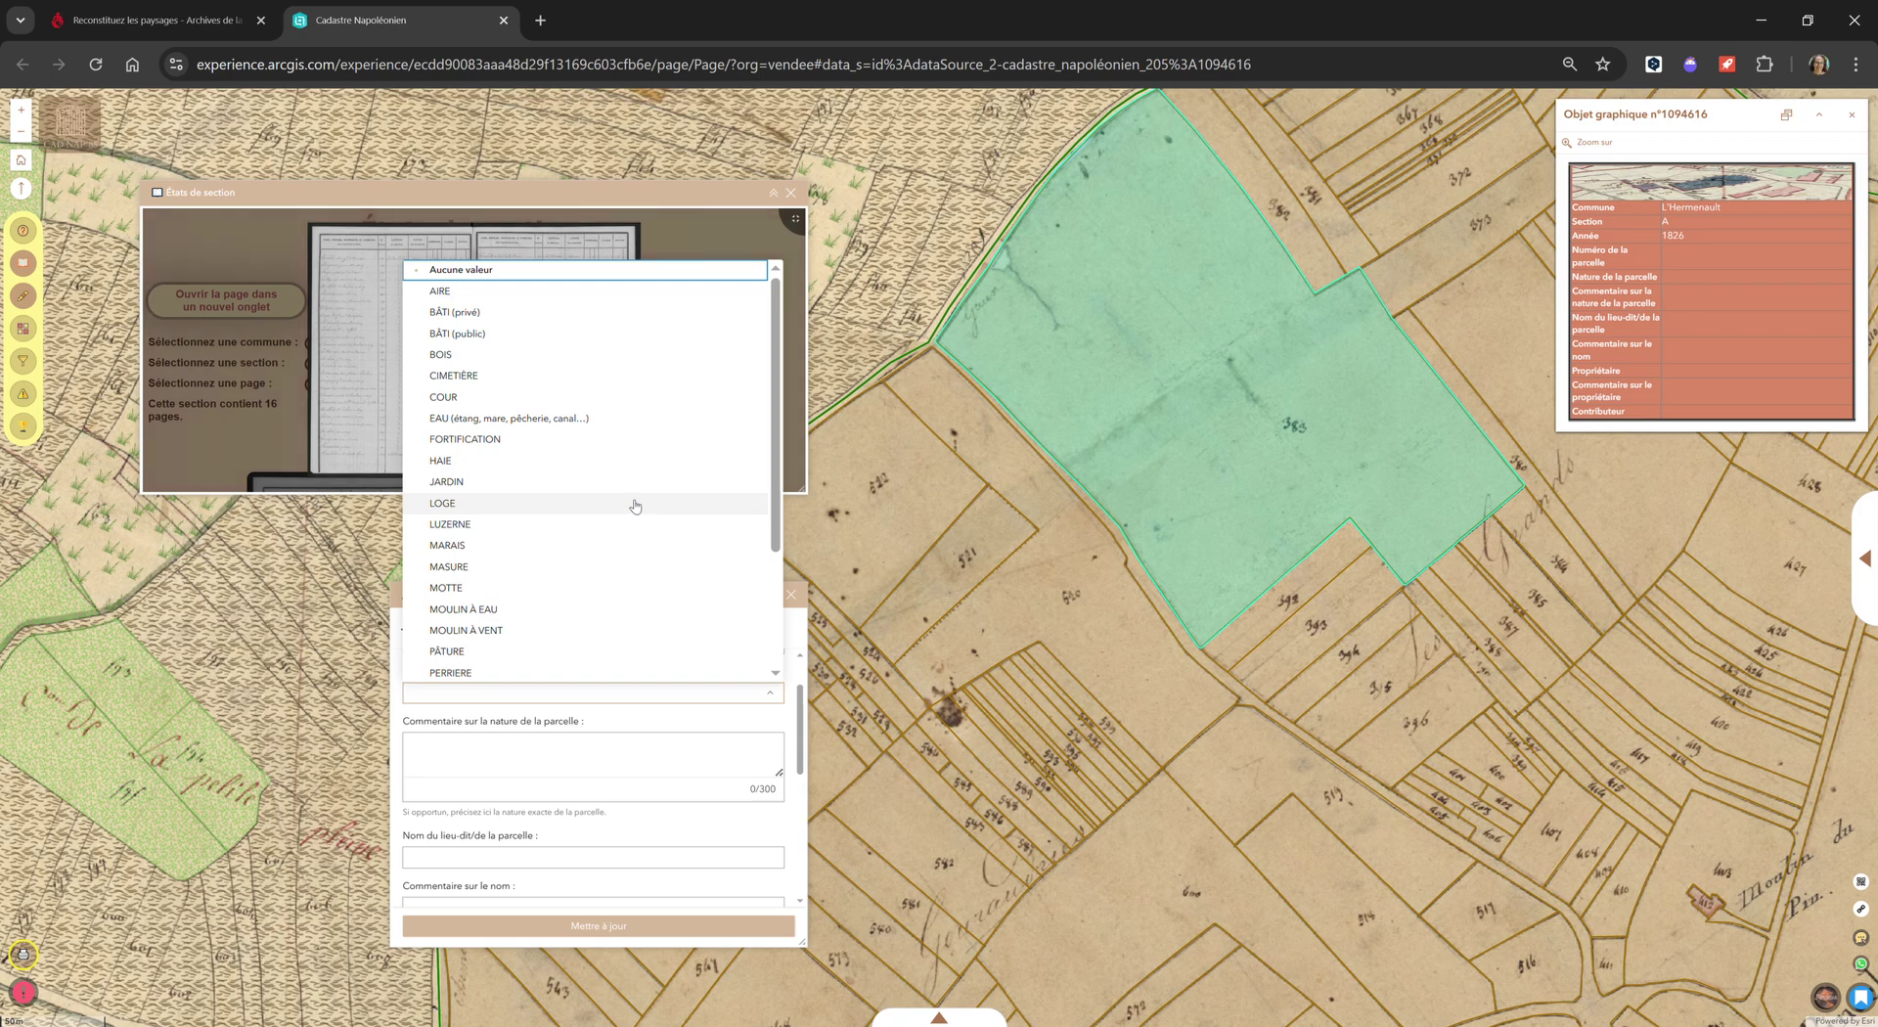
{"action": "type", "text": "terr"}
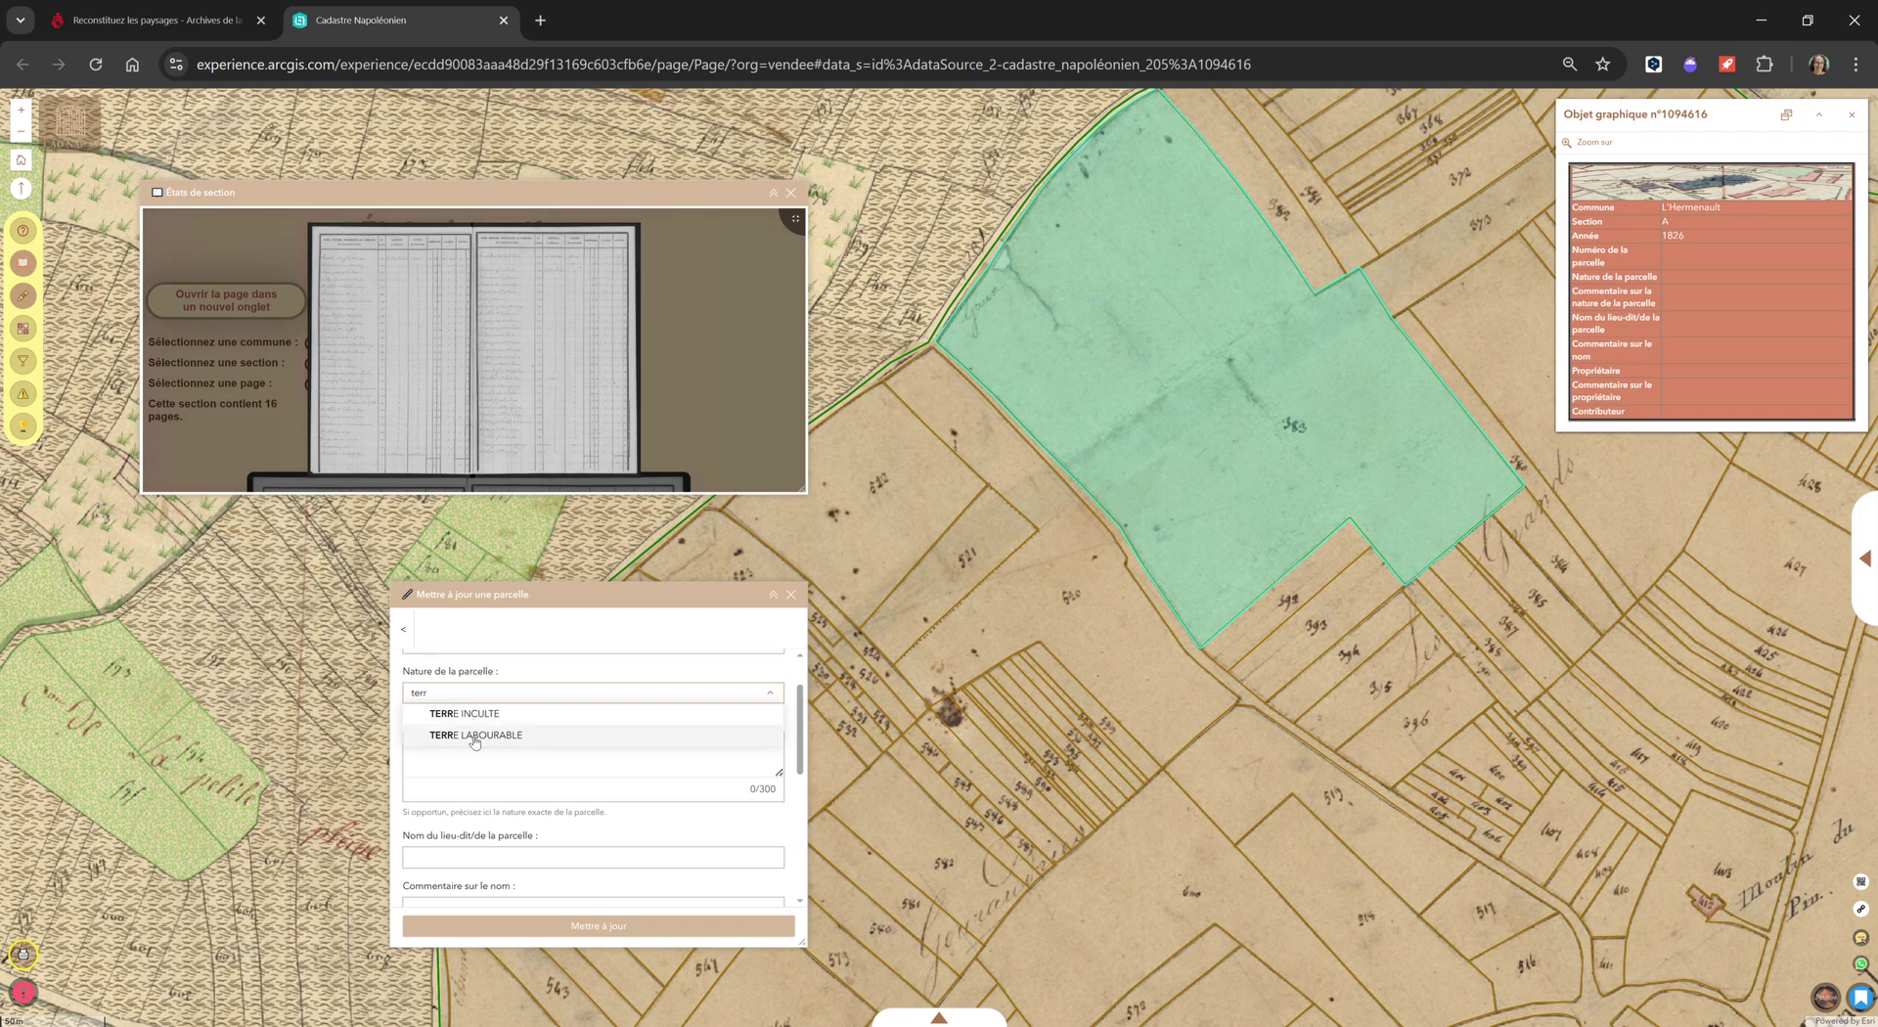
{"action": "left_click_drag", "start_coordinate": [479, 699], "coordinate": [401, 687]}
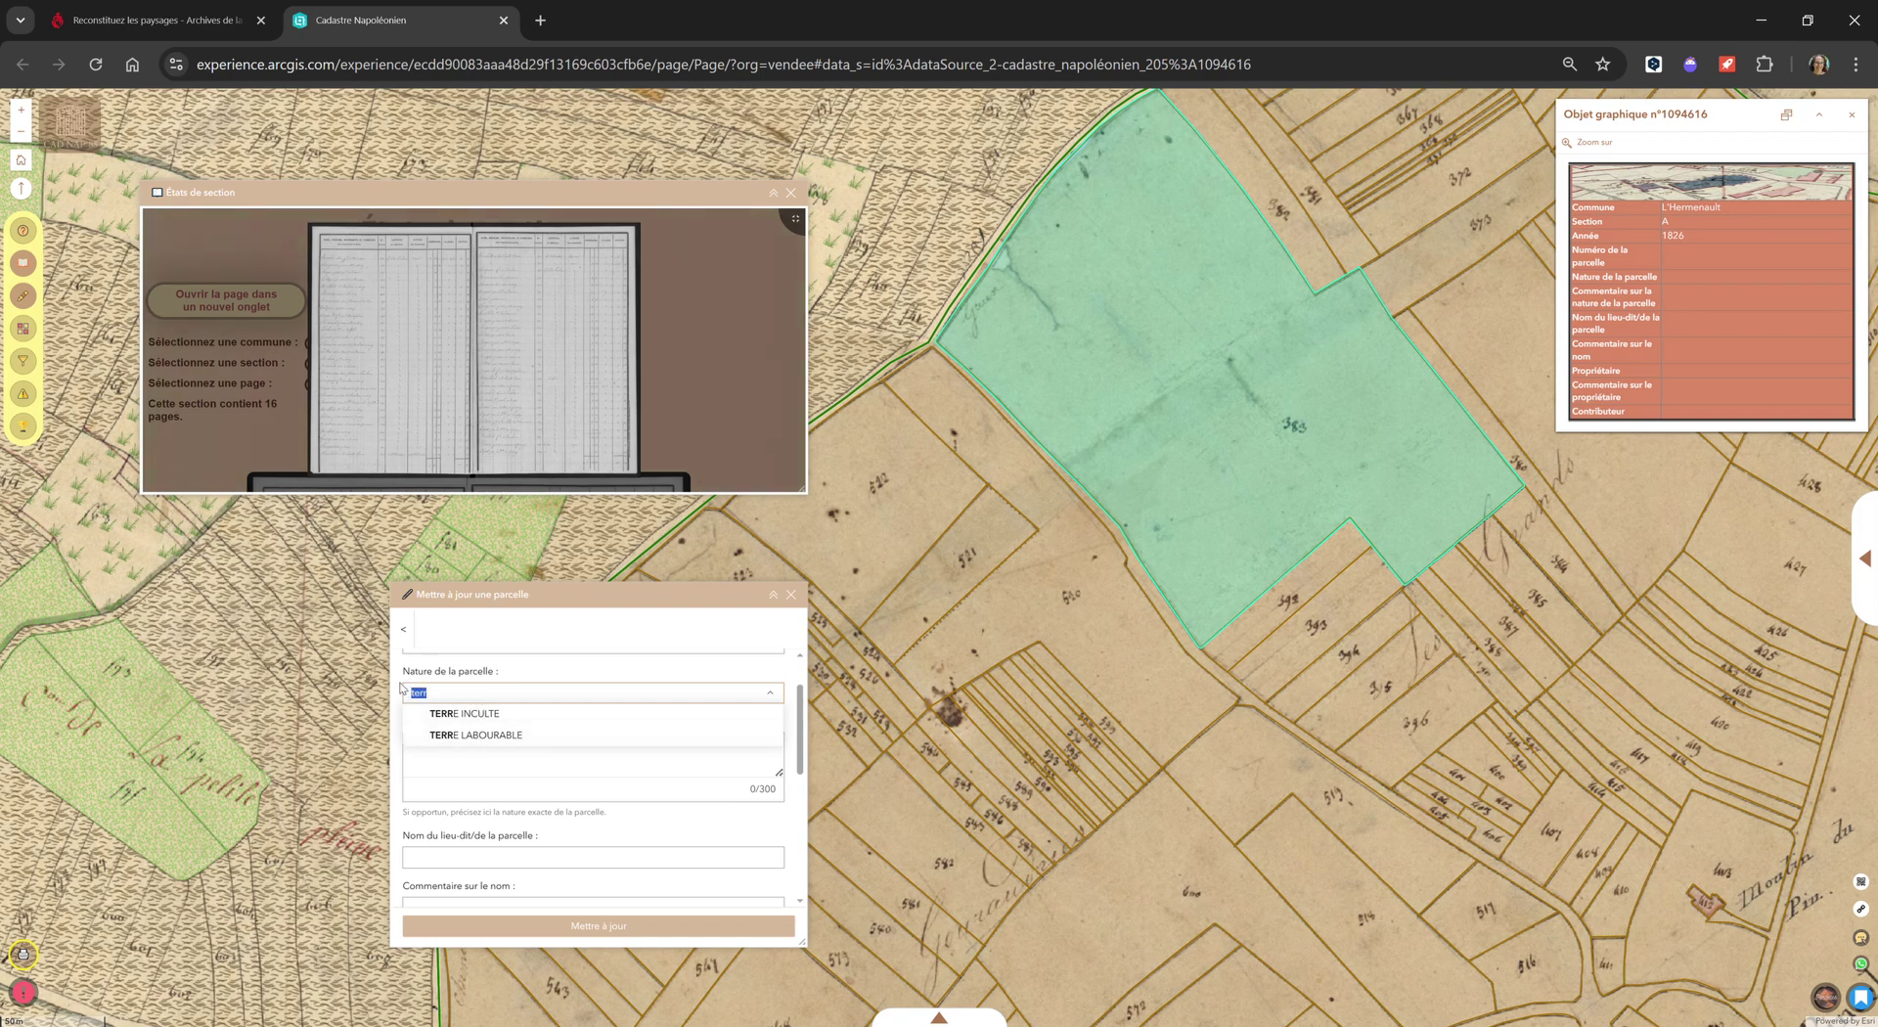
{"action": "type", "text": "aut"}
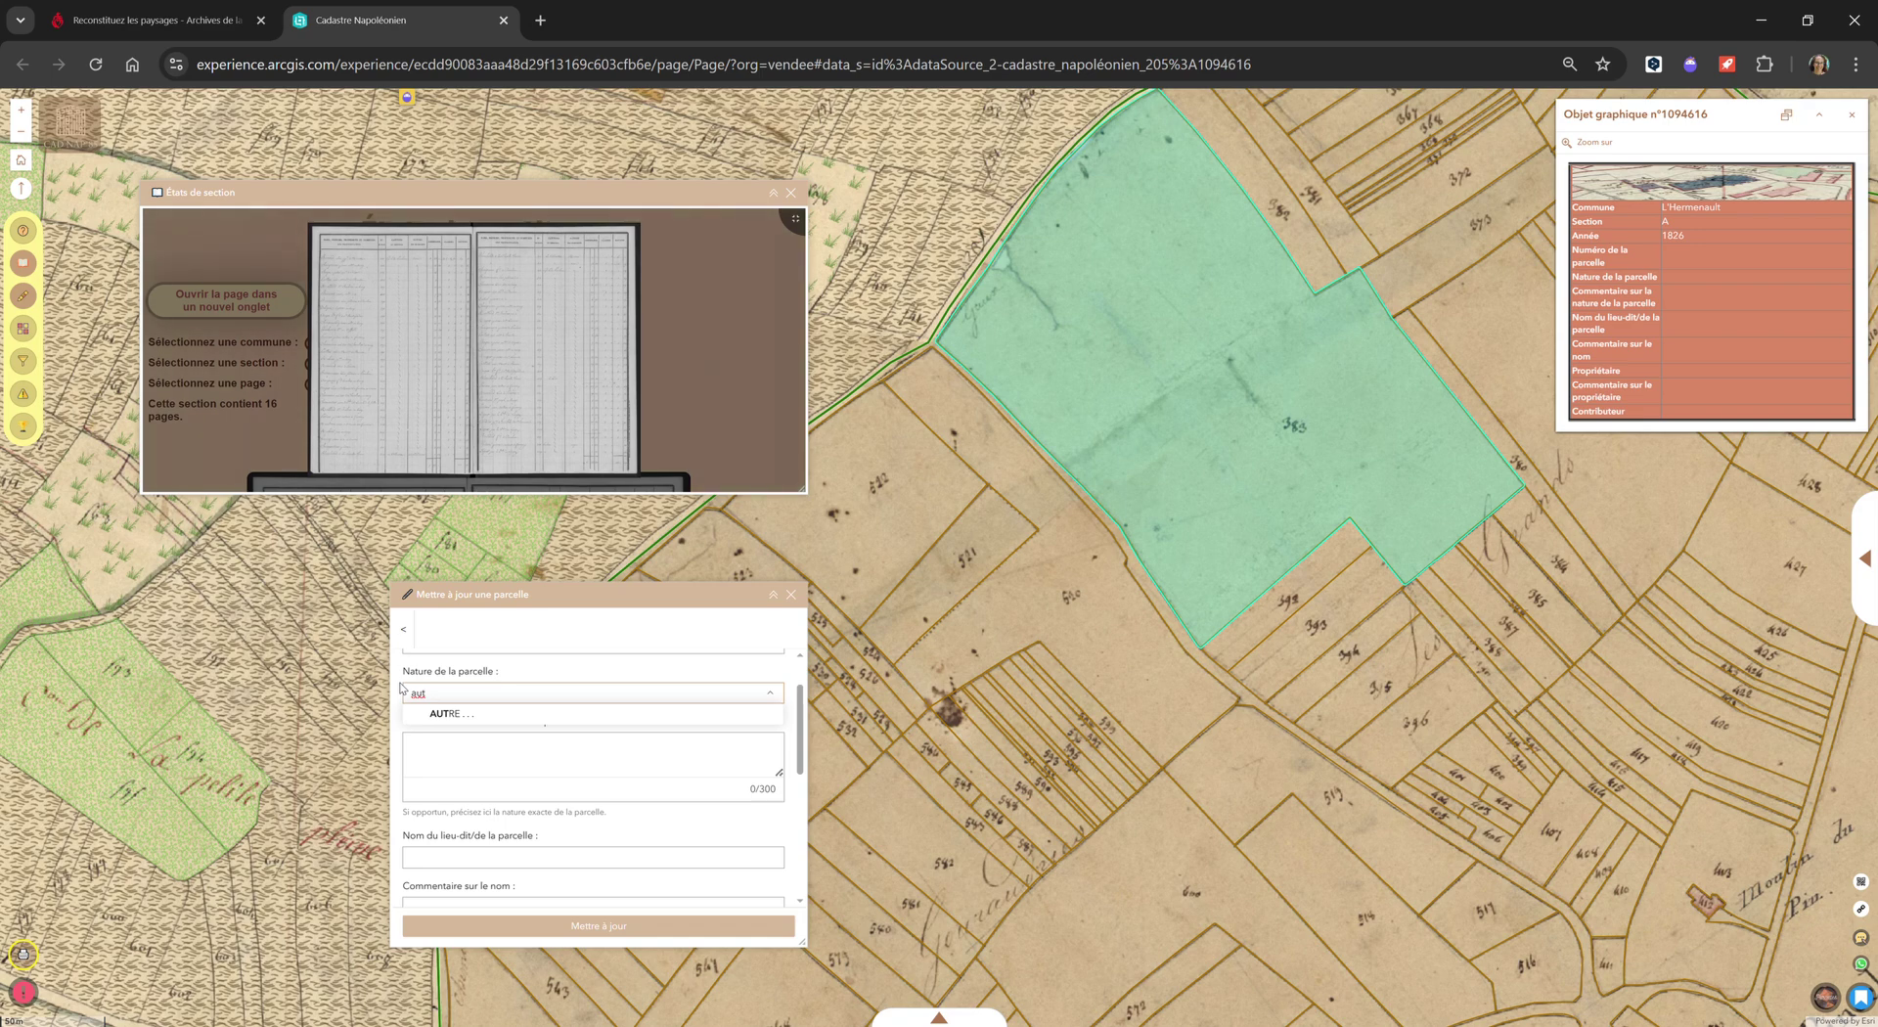
{"action": "left_click", "coordinate": [458, 715]}
{"action": "left_click", "coordinate": [448, 761]}
{"action": "type", "text": "landes"}
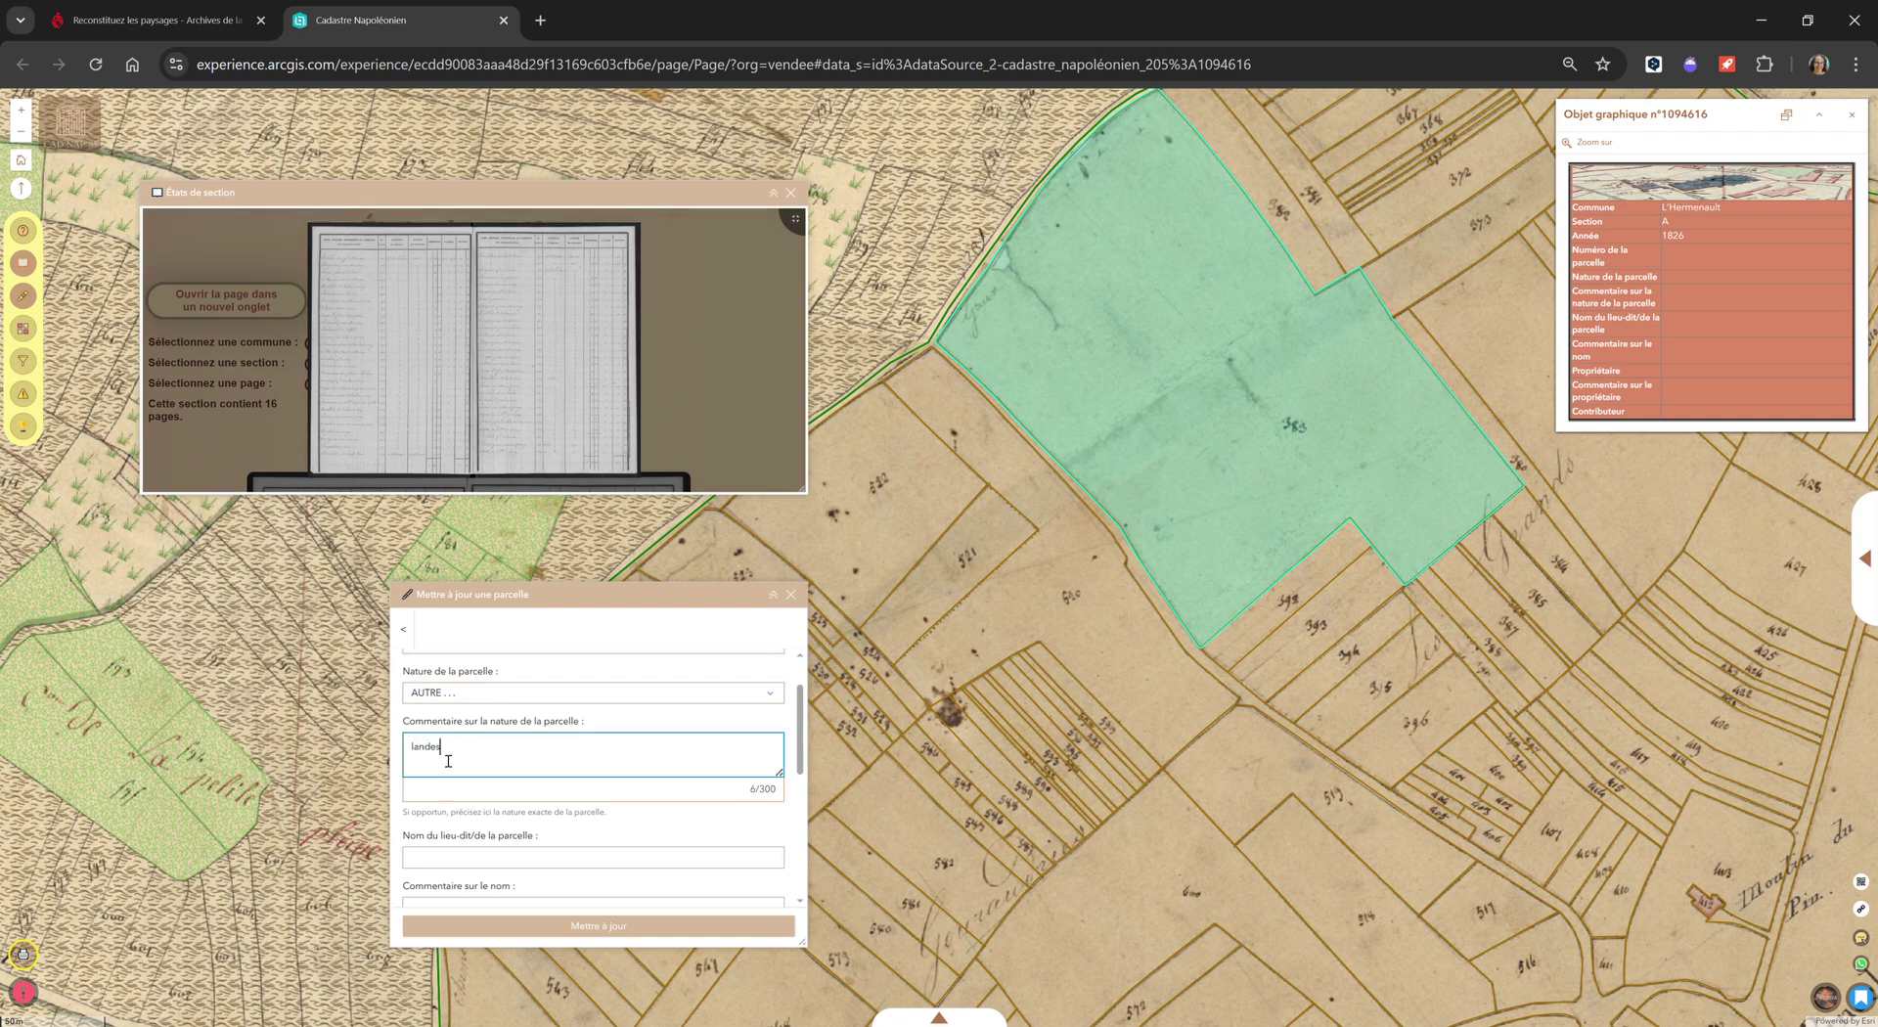
Step: Clear the comment on the parcel's nature and reset the nature to "Aucune valeur"
{"action": "left_click_drag", "start_coordinate": [459, 759], "coordinate": [411, 759]}
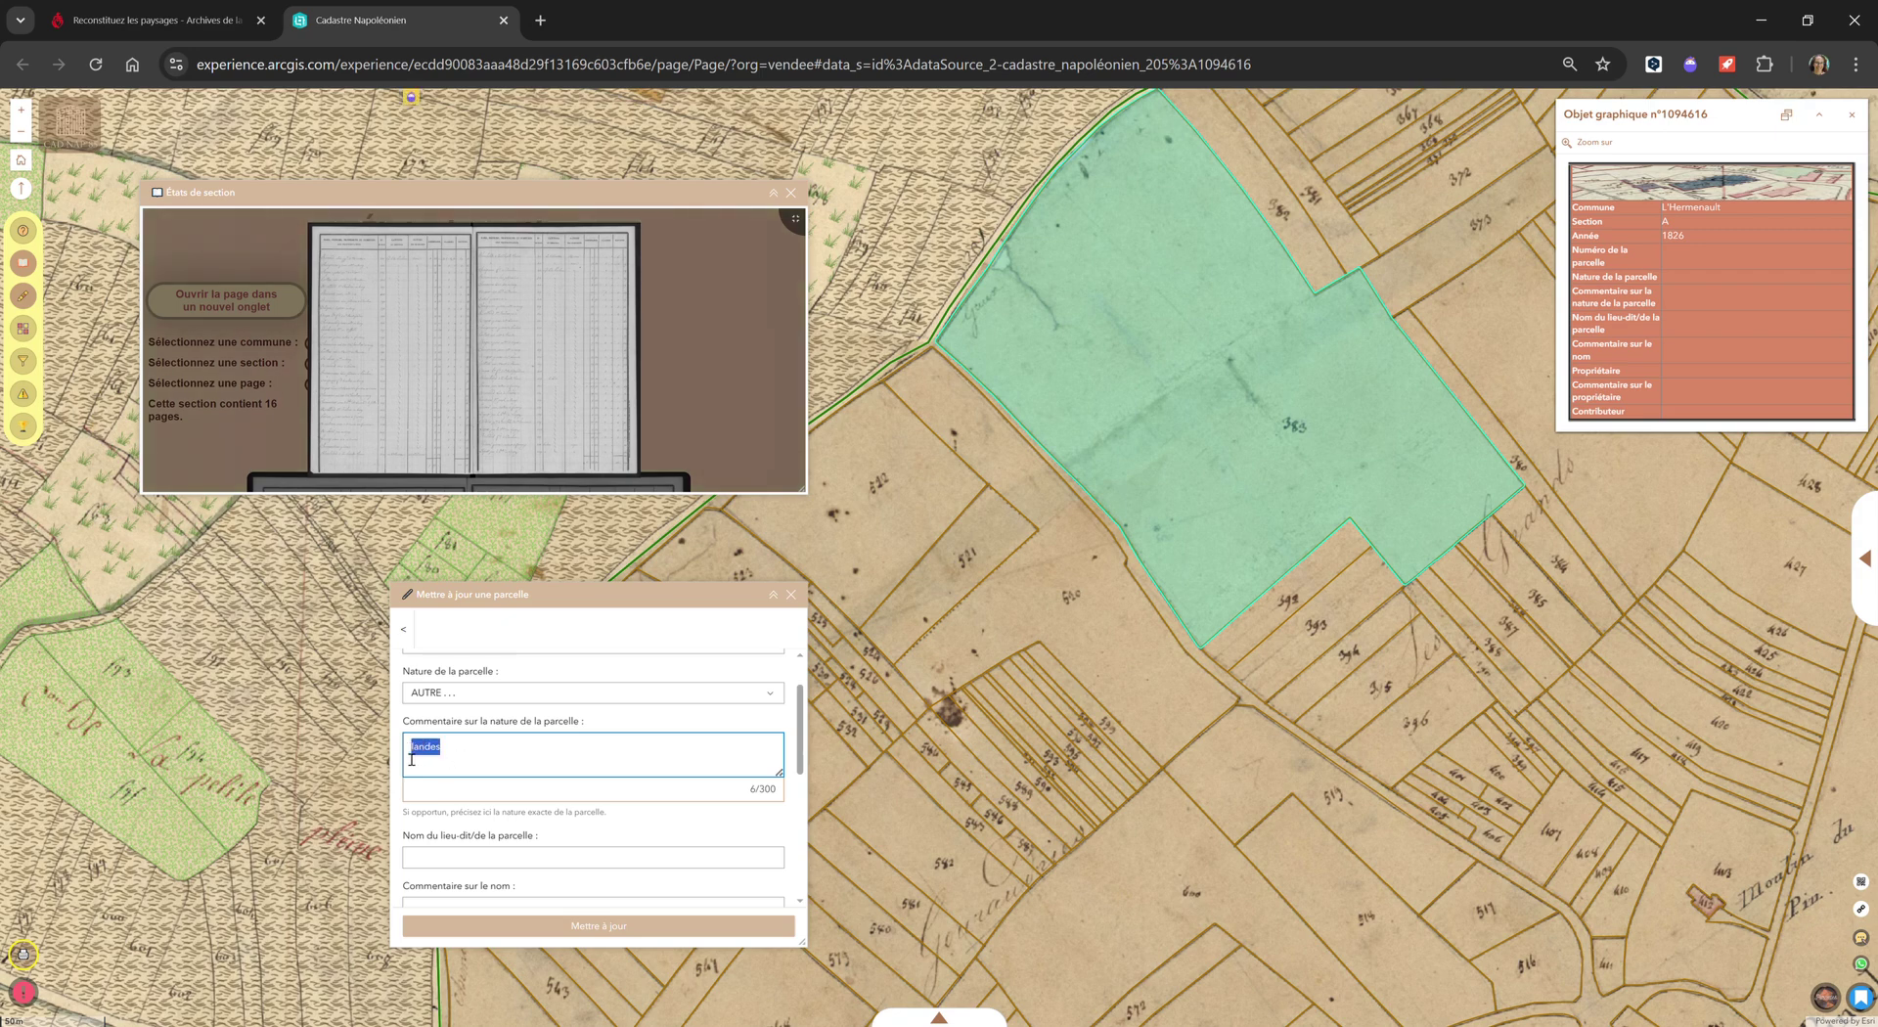
{"action": "key", "text": "BackSpace"}
{"action": "left_click", "coordinate": [489, 693]}
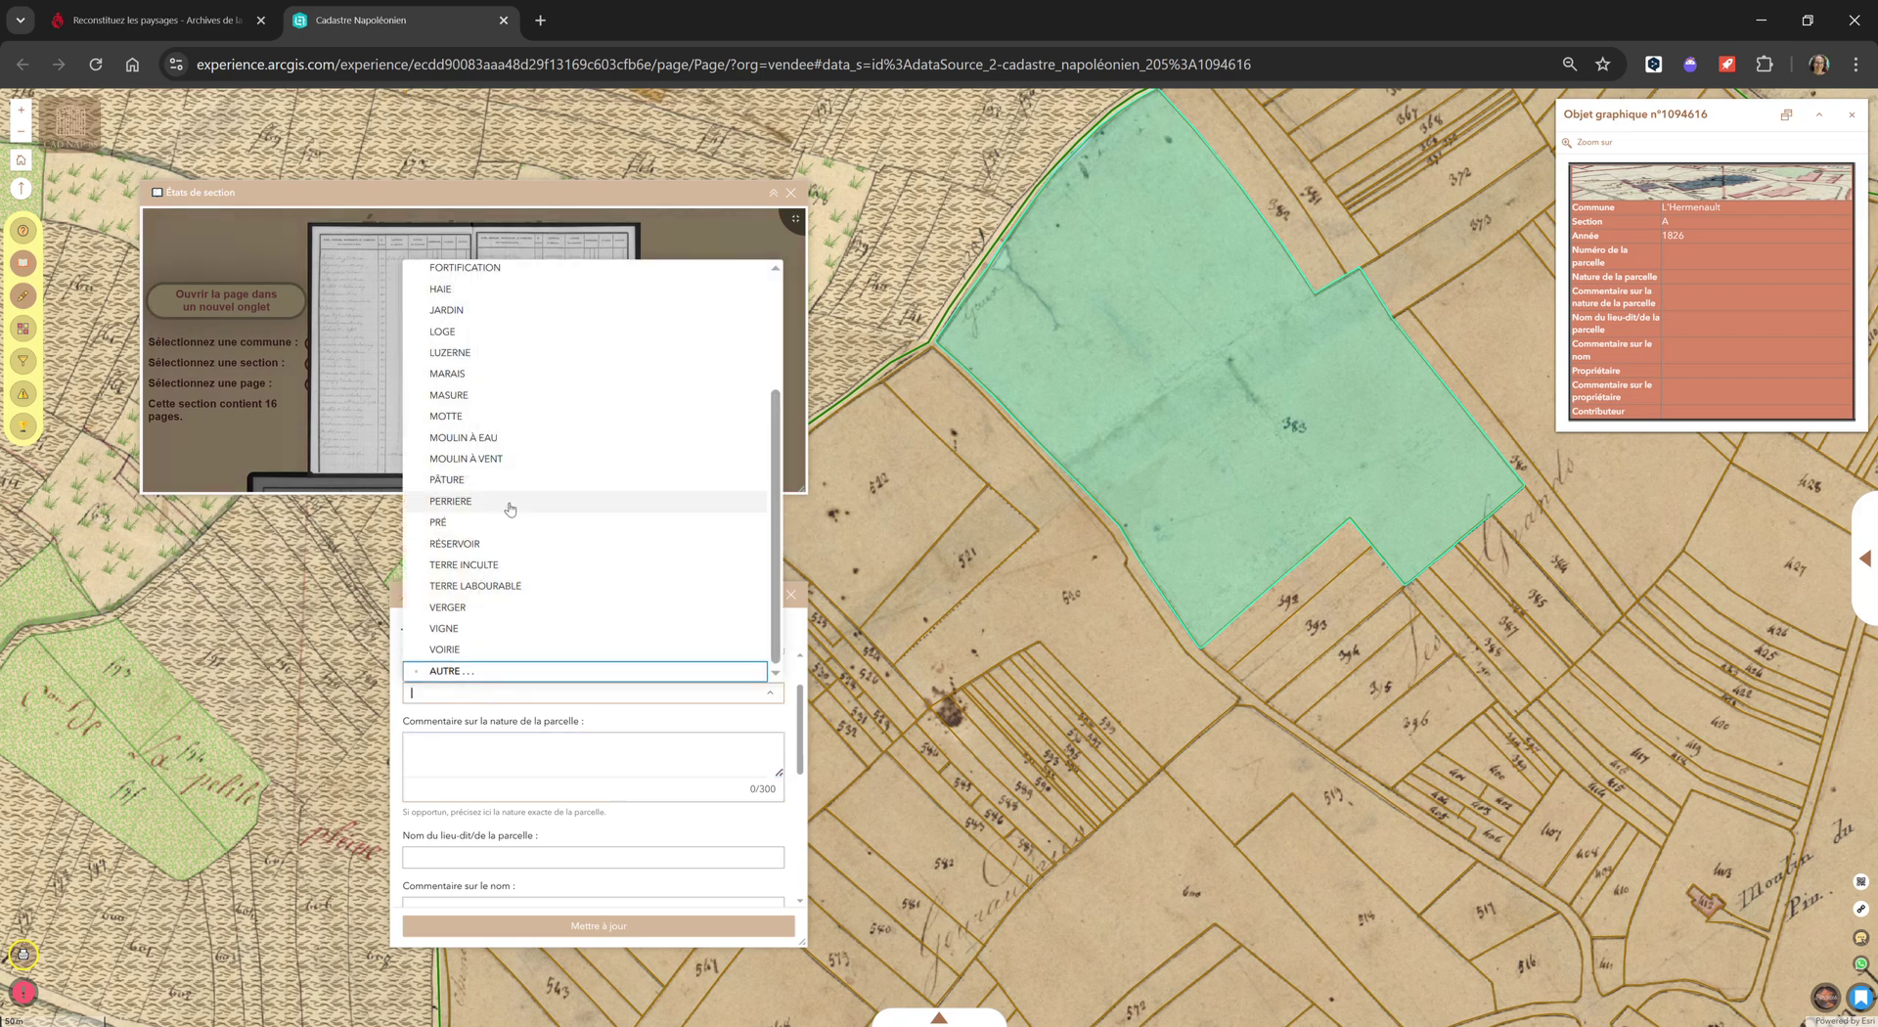
{"action": "left_click", "coordinate": [441, 765]}
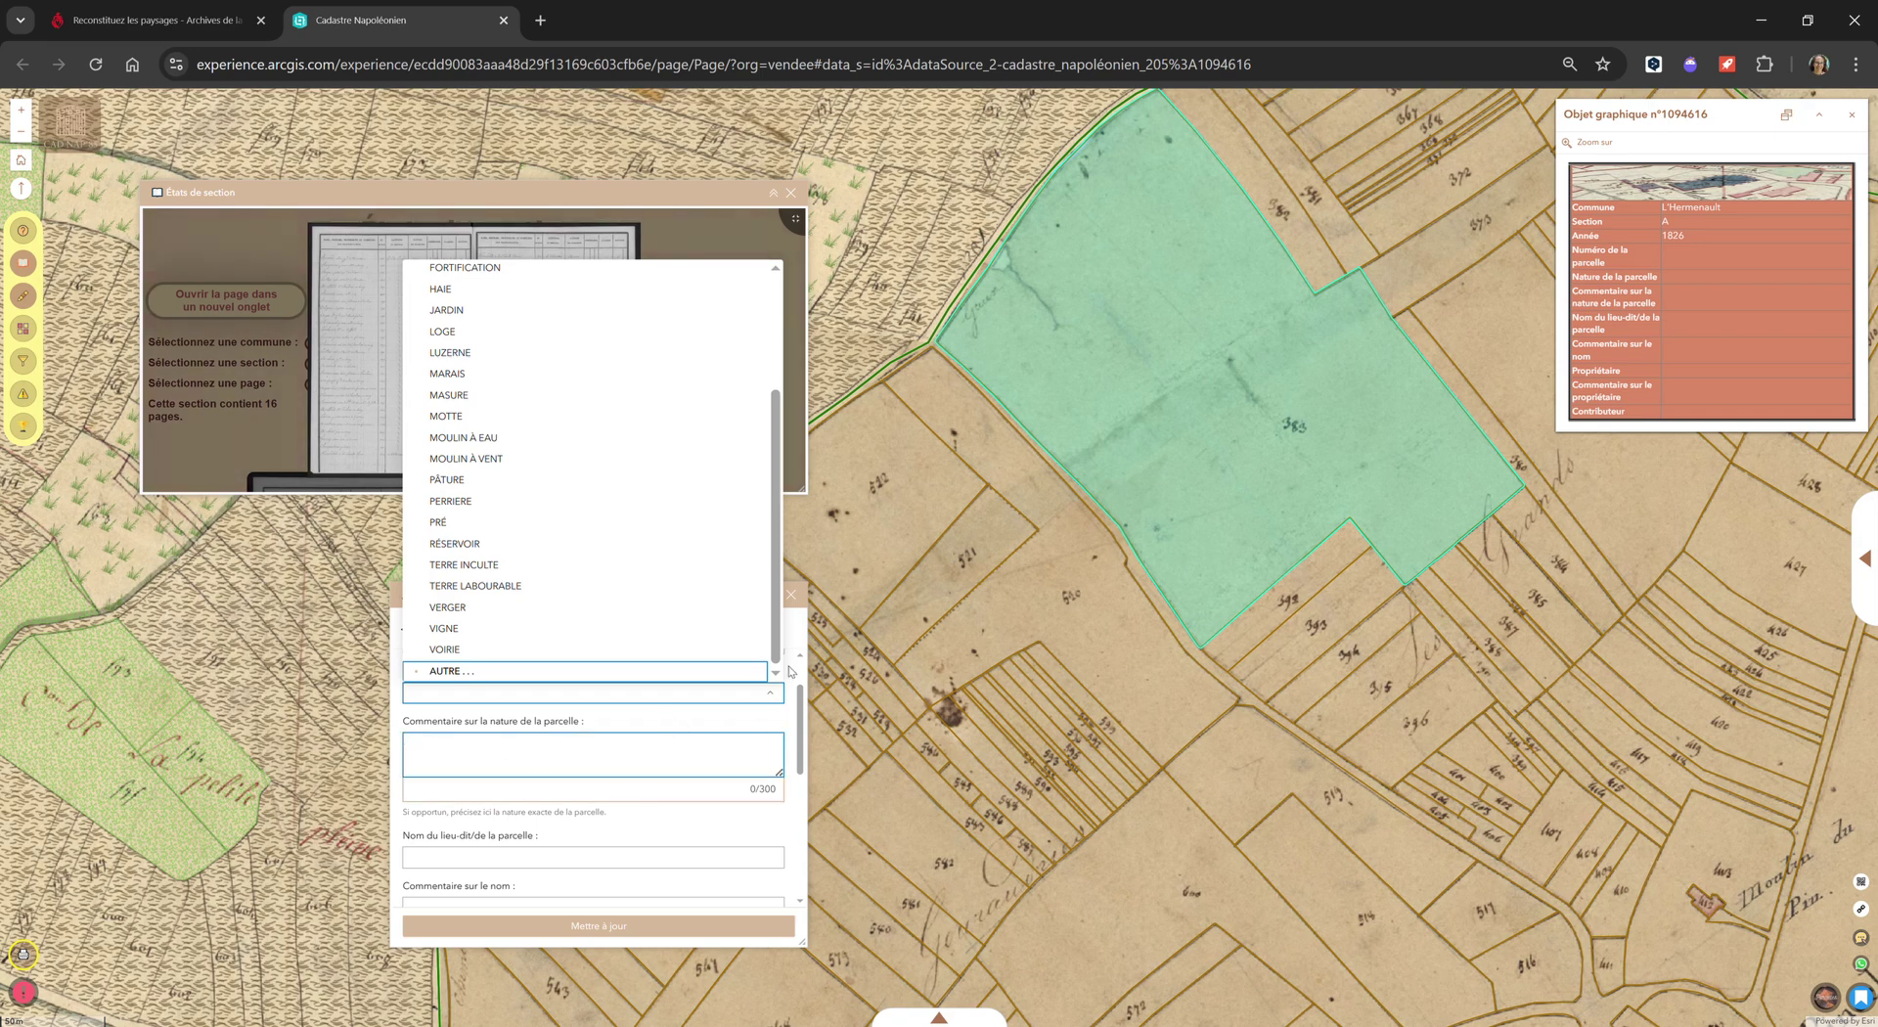
{"action": "left_click", "coordinate": [509, 692]}
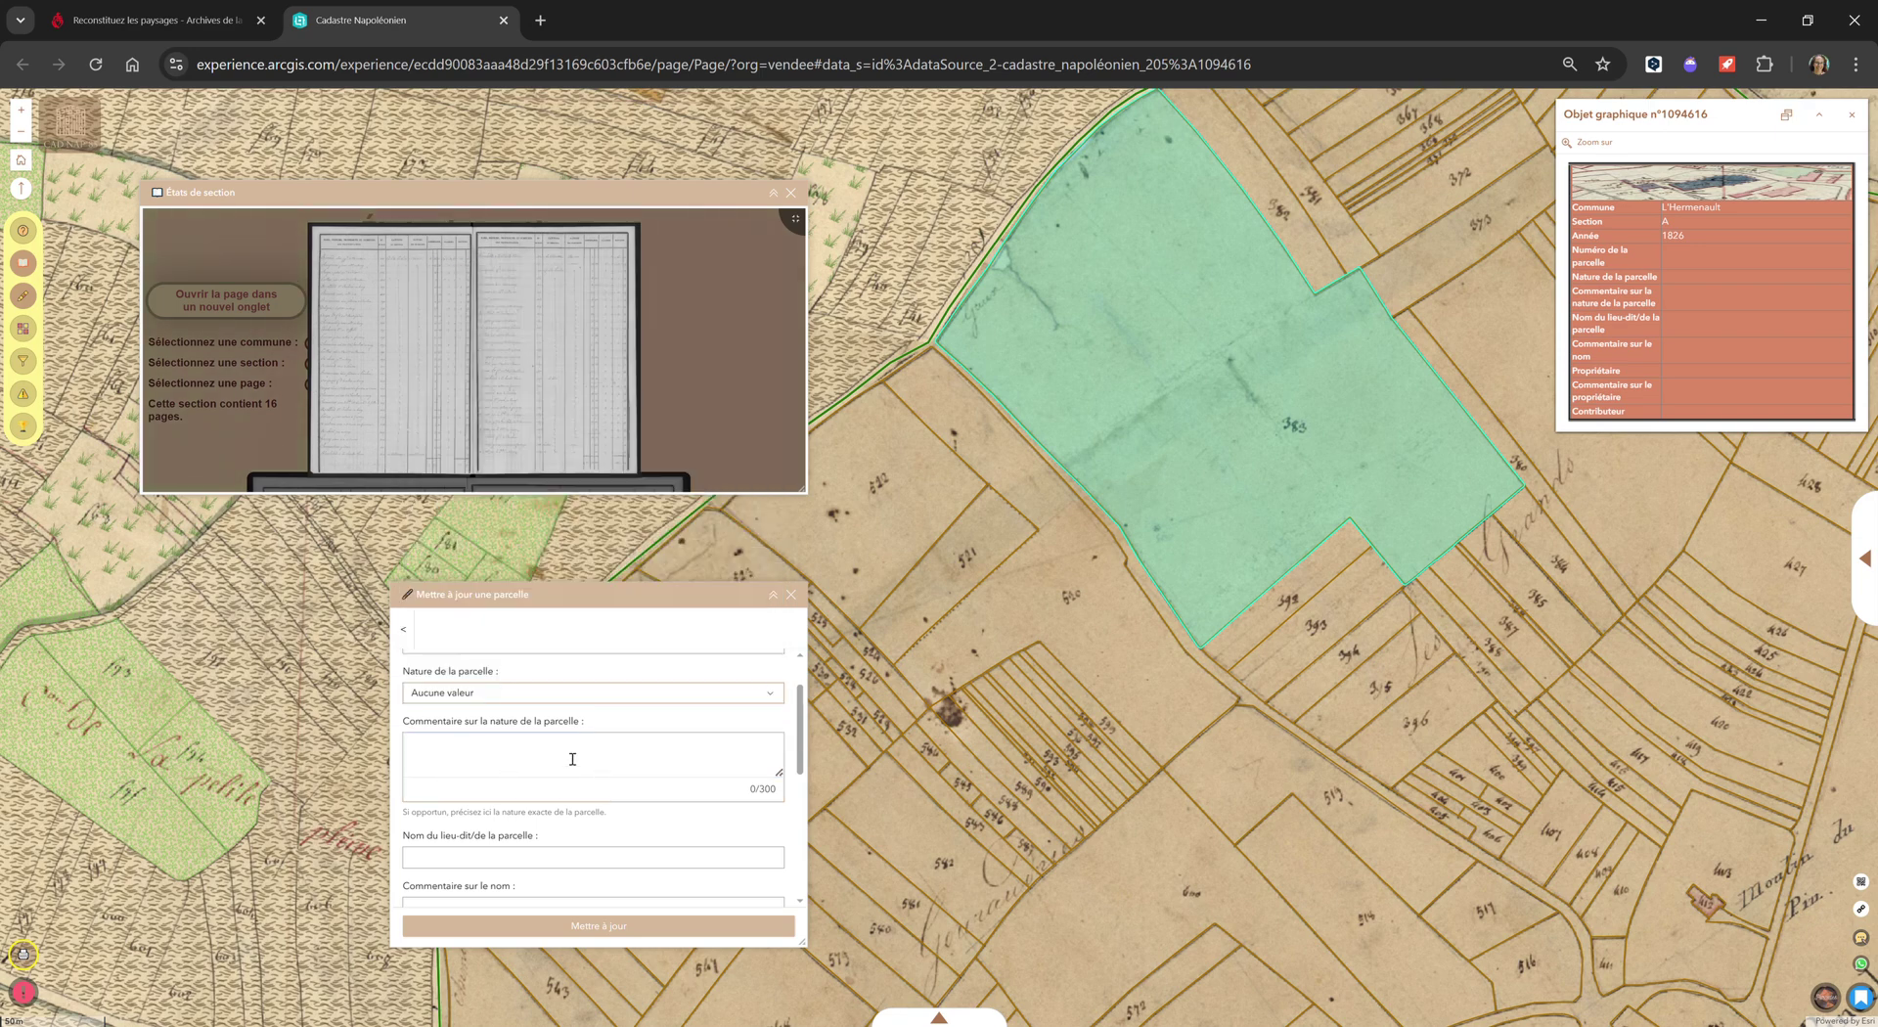
Step: Review the form's remaining fields for the place name, owner, their comments and the contributor
{"action": "scroll", "coordinate": [805, 731], "scroll_direction": "down", "scroll_amount": 1}
{"action": "scroll", "coordinate": [804, 732], "scroll_direction": "down", "scroll_amount": 1}
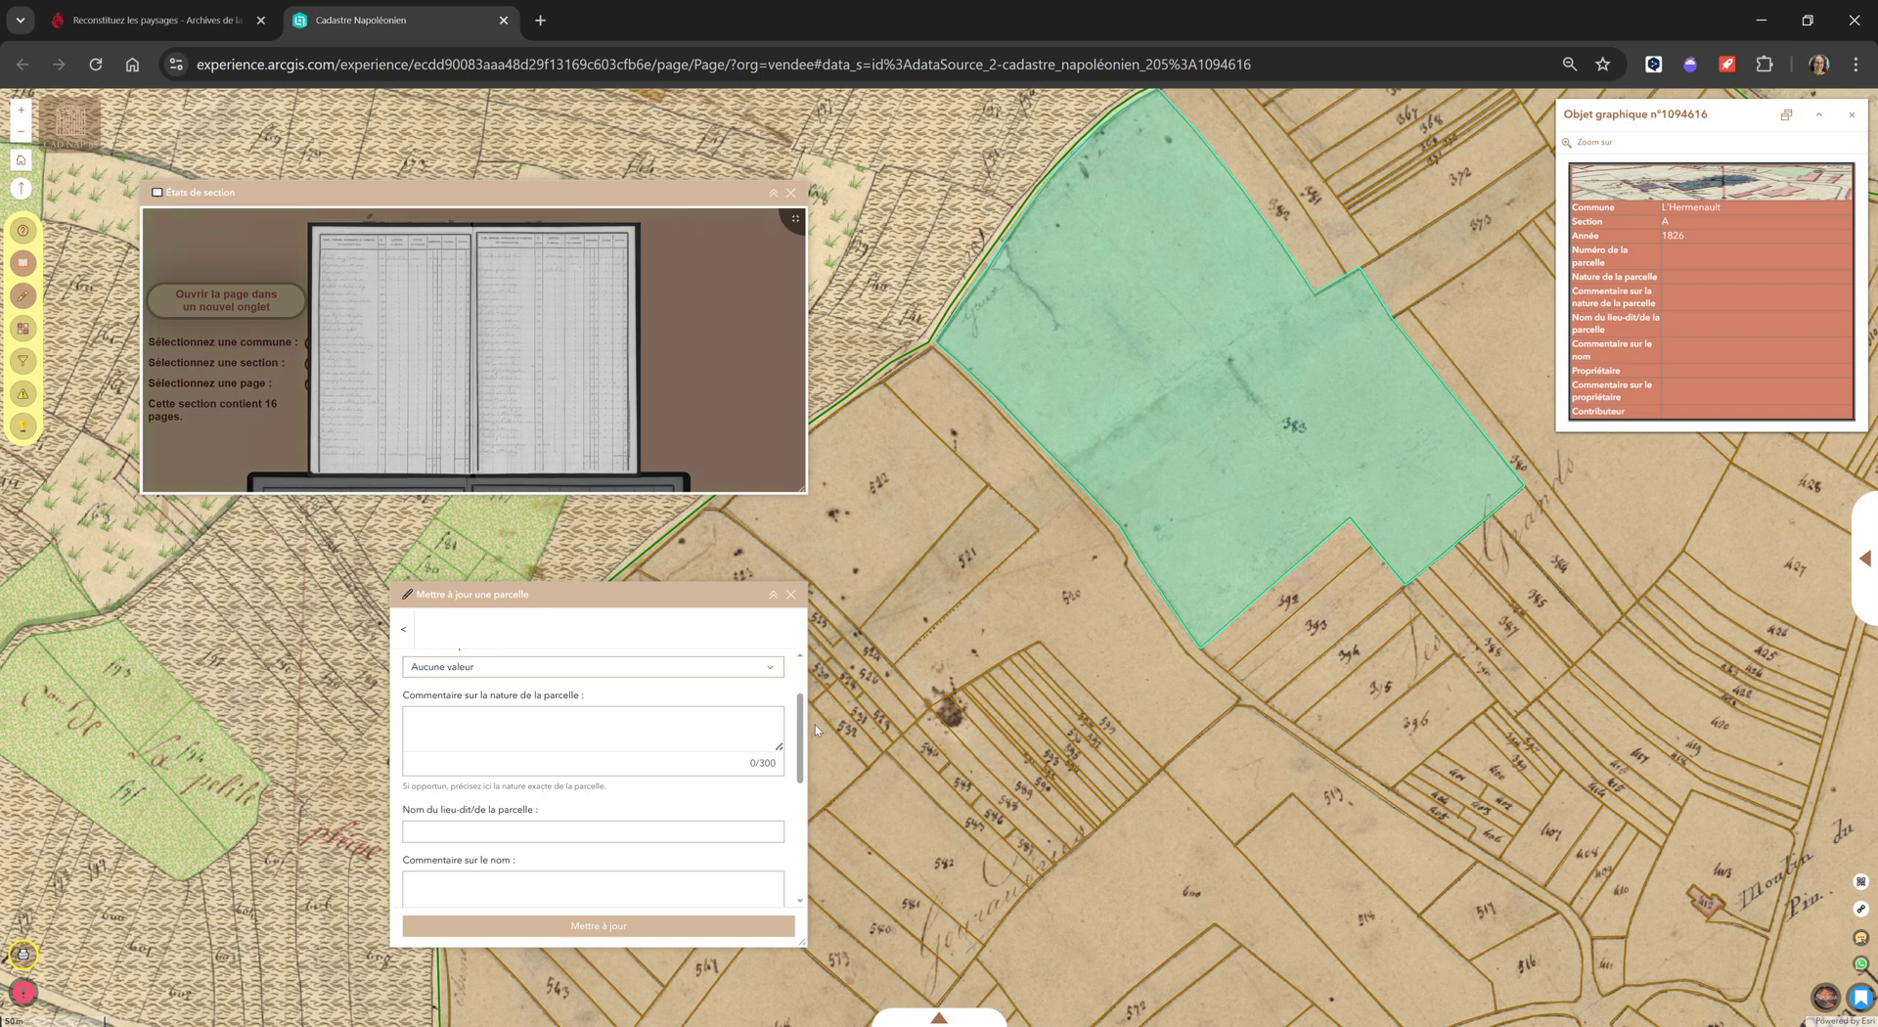
{"action": "left_click_drag", "start_coordinate": [800, 732], "coordinate": [795, 783]}
{"action": "left_click", "coordinate": [426, 696]}
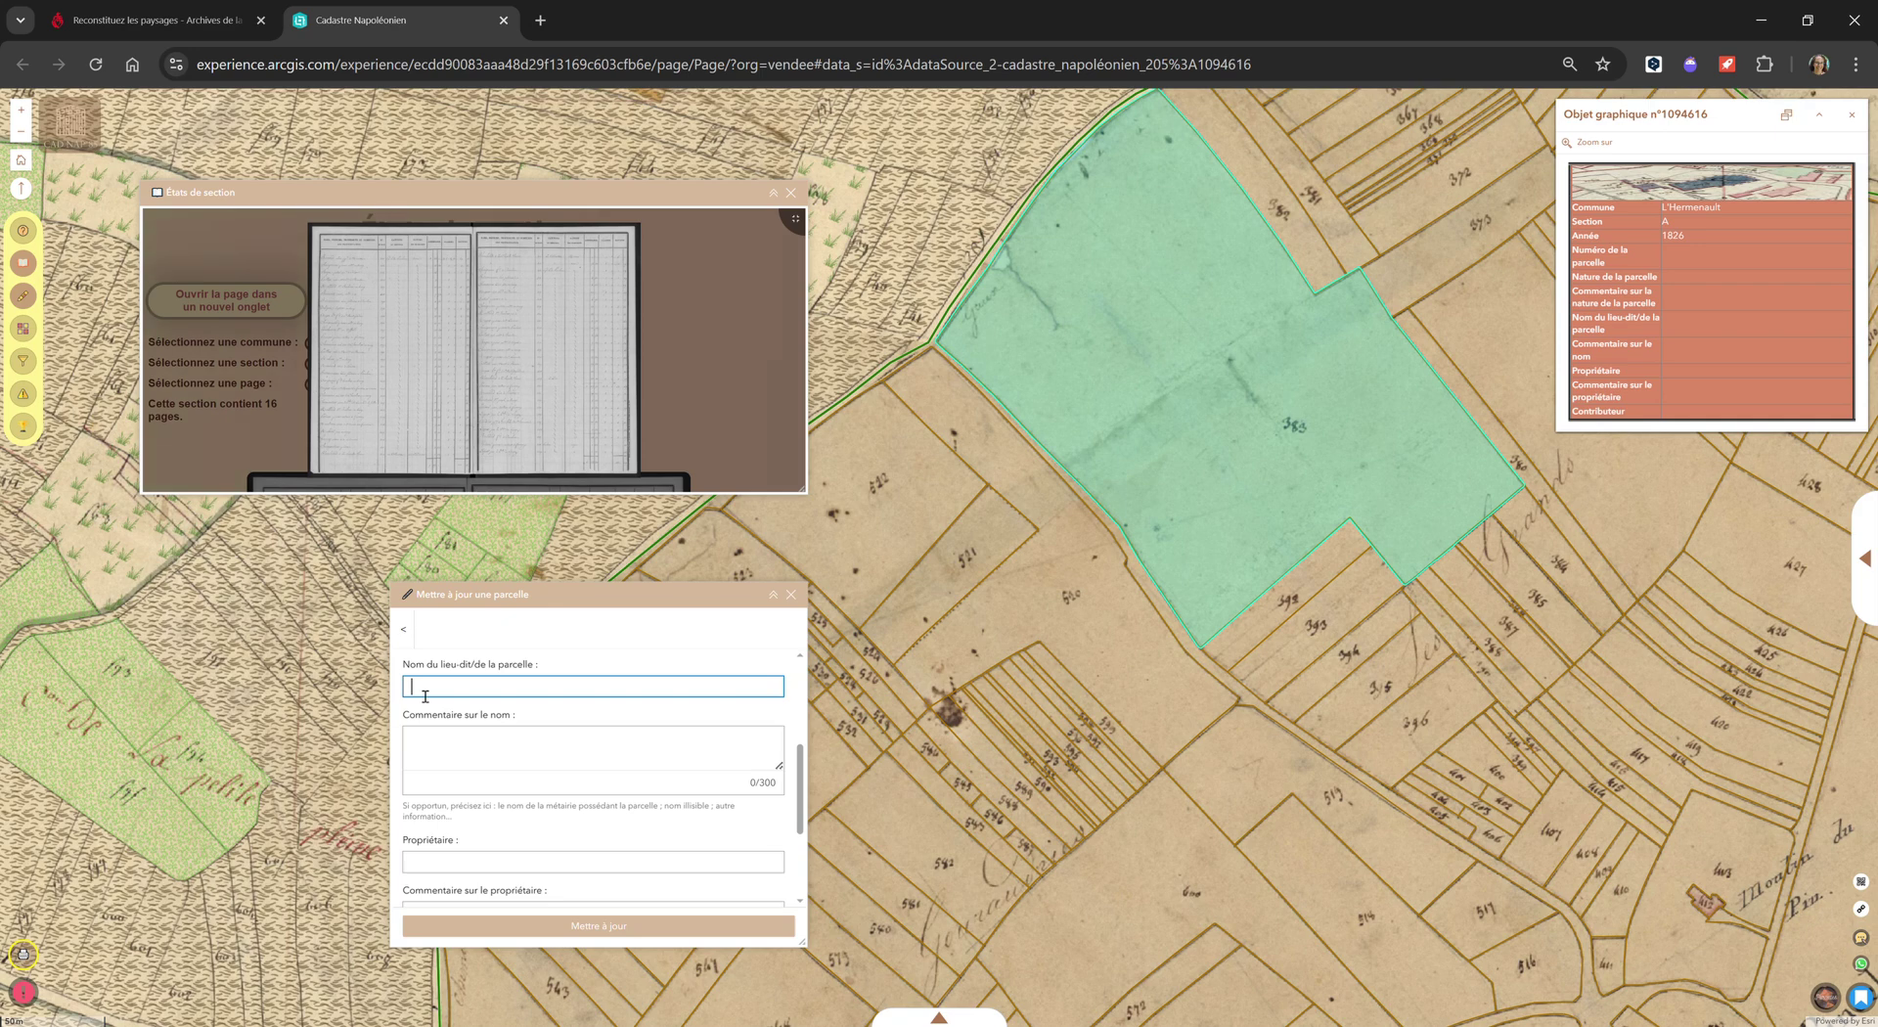
{"action": "left_click", "coordinate": [479, 758]}
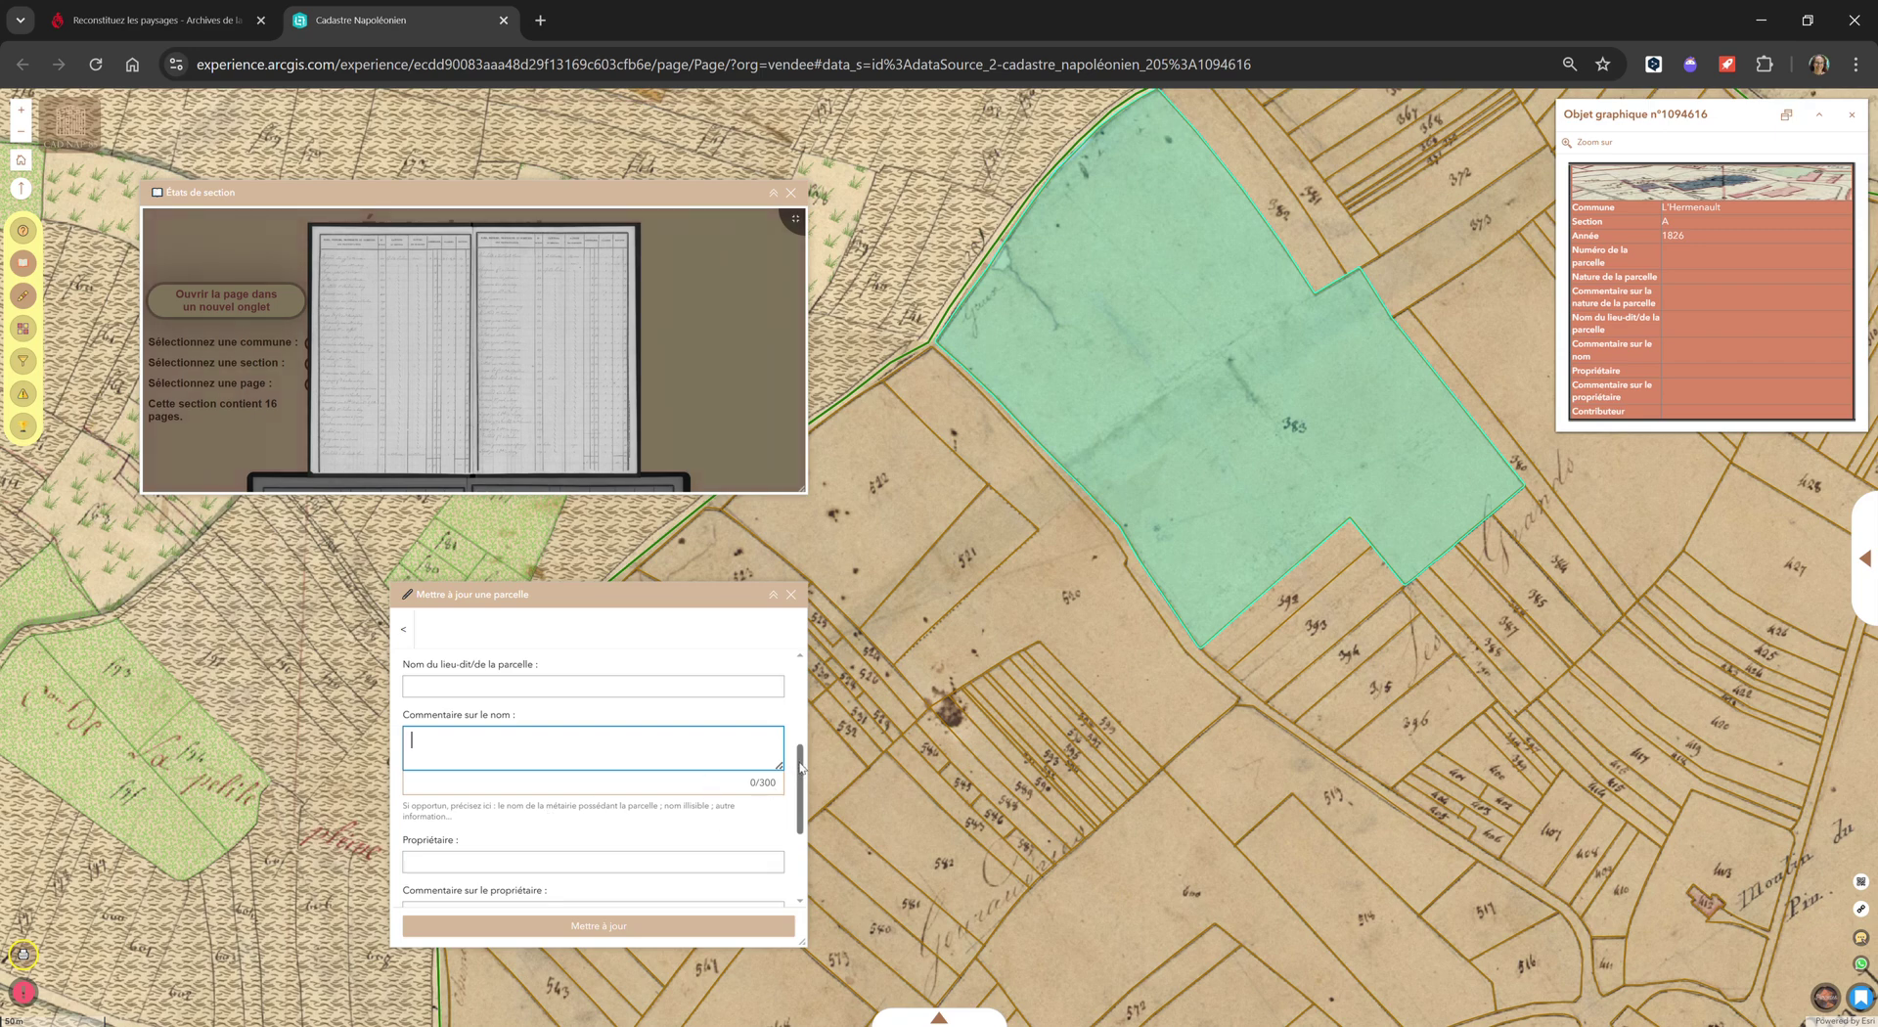
{"action": "left_click_drag", "start_coordinate": [800, 768], "coordinate": [800, 780]}
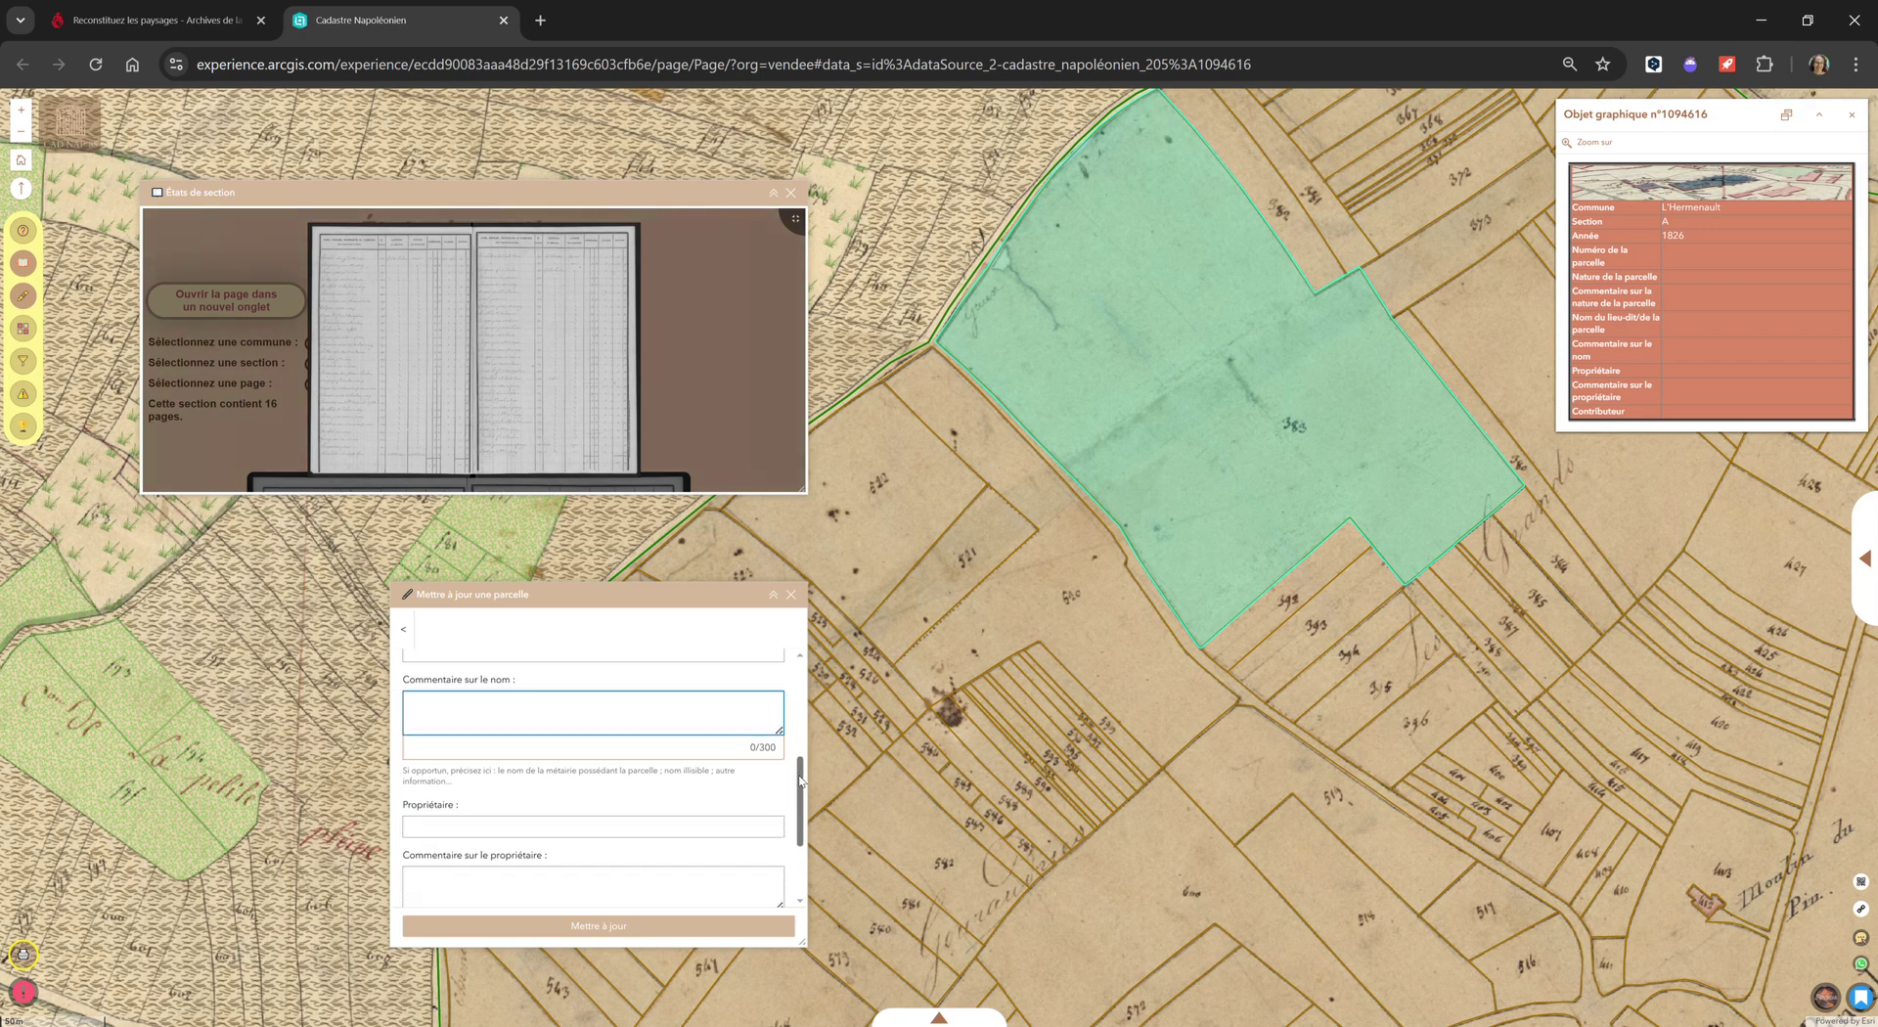
{"action": "left_click_drag", "start_coordinate": [801, 777], "coordinate": [800, 826]}
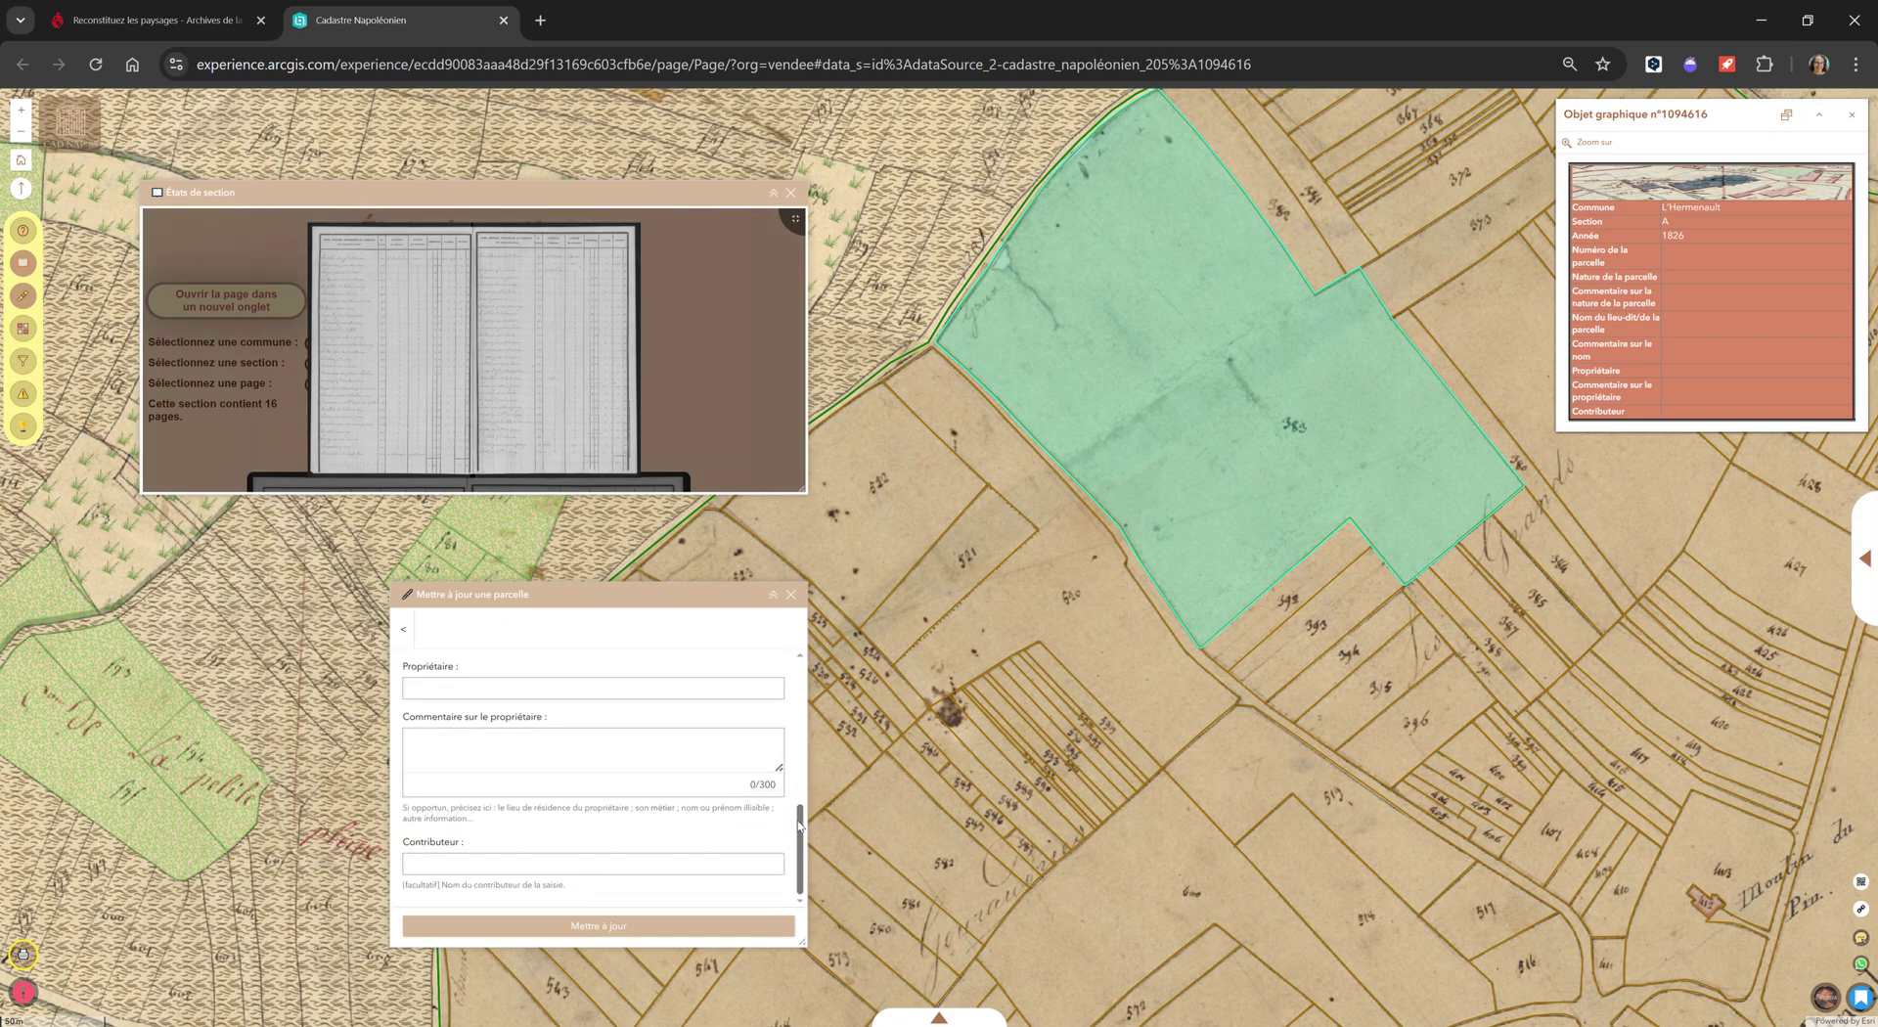
{"action": "left_click", "coordinate": [612, 693]}
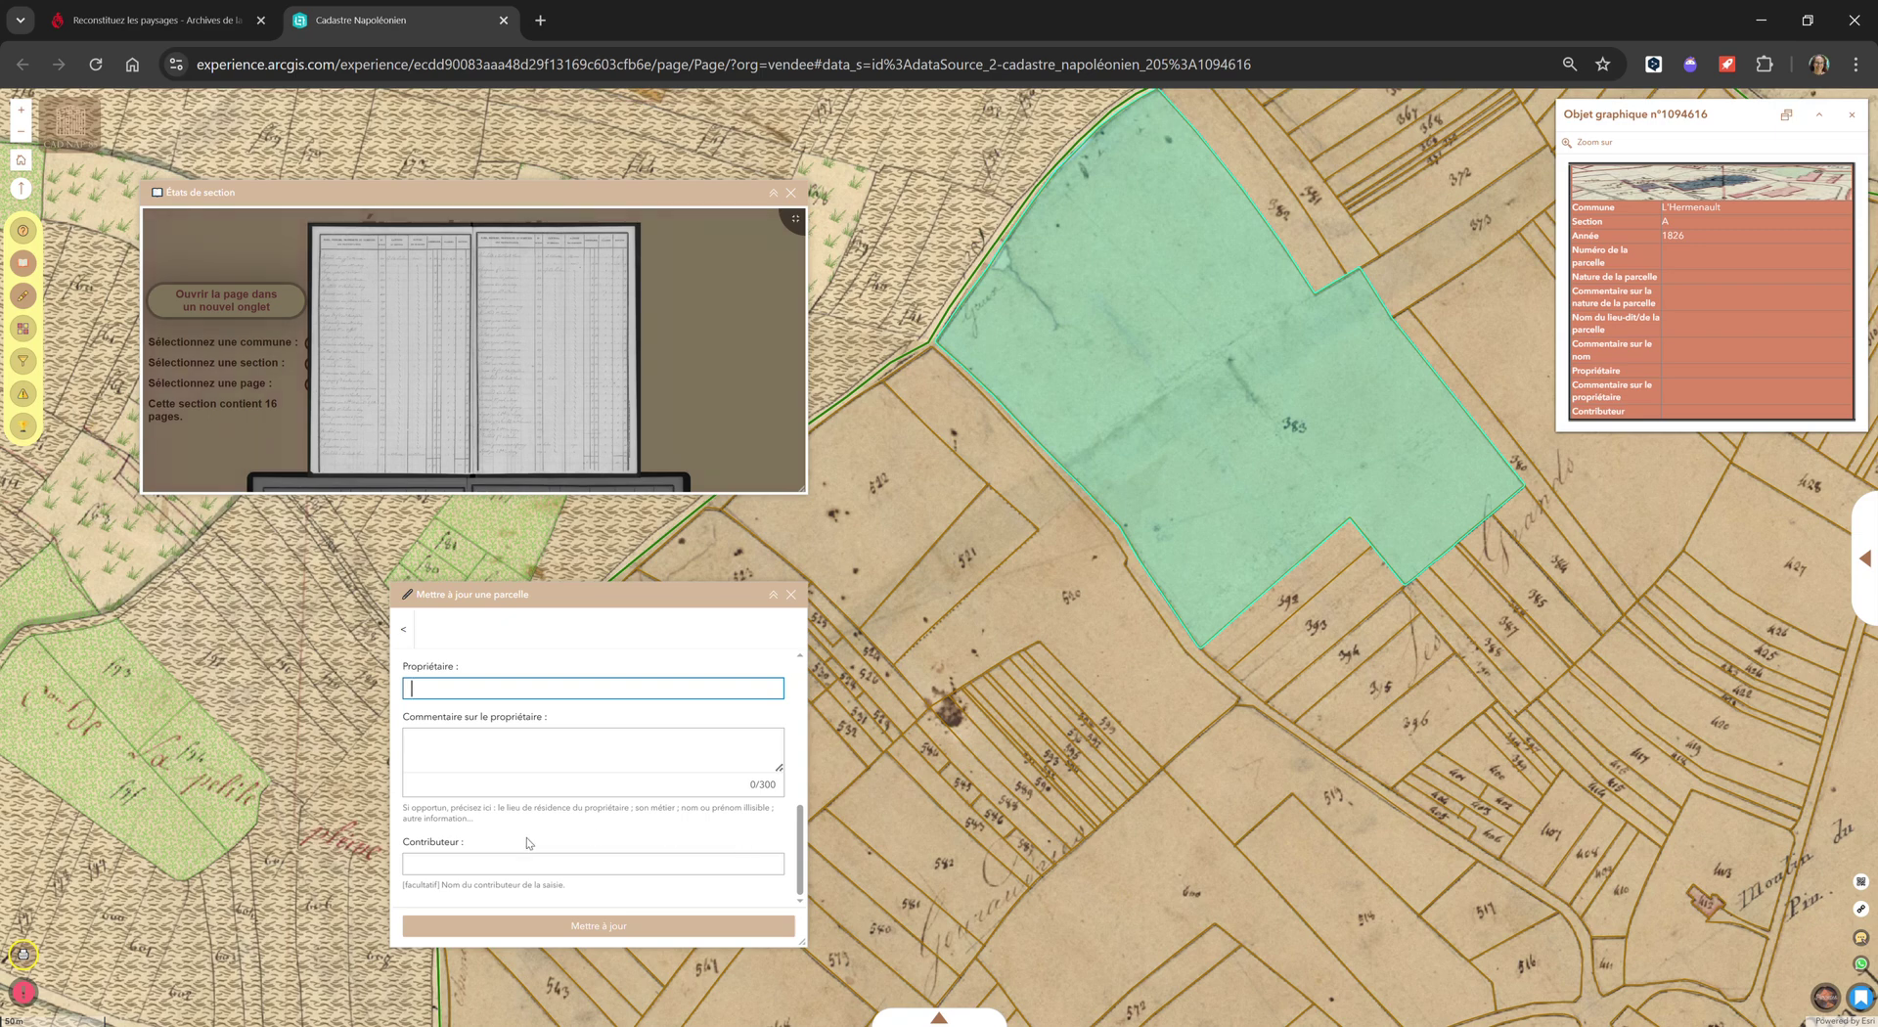
{"action": "left_click", "coordinate": [531, 867]}
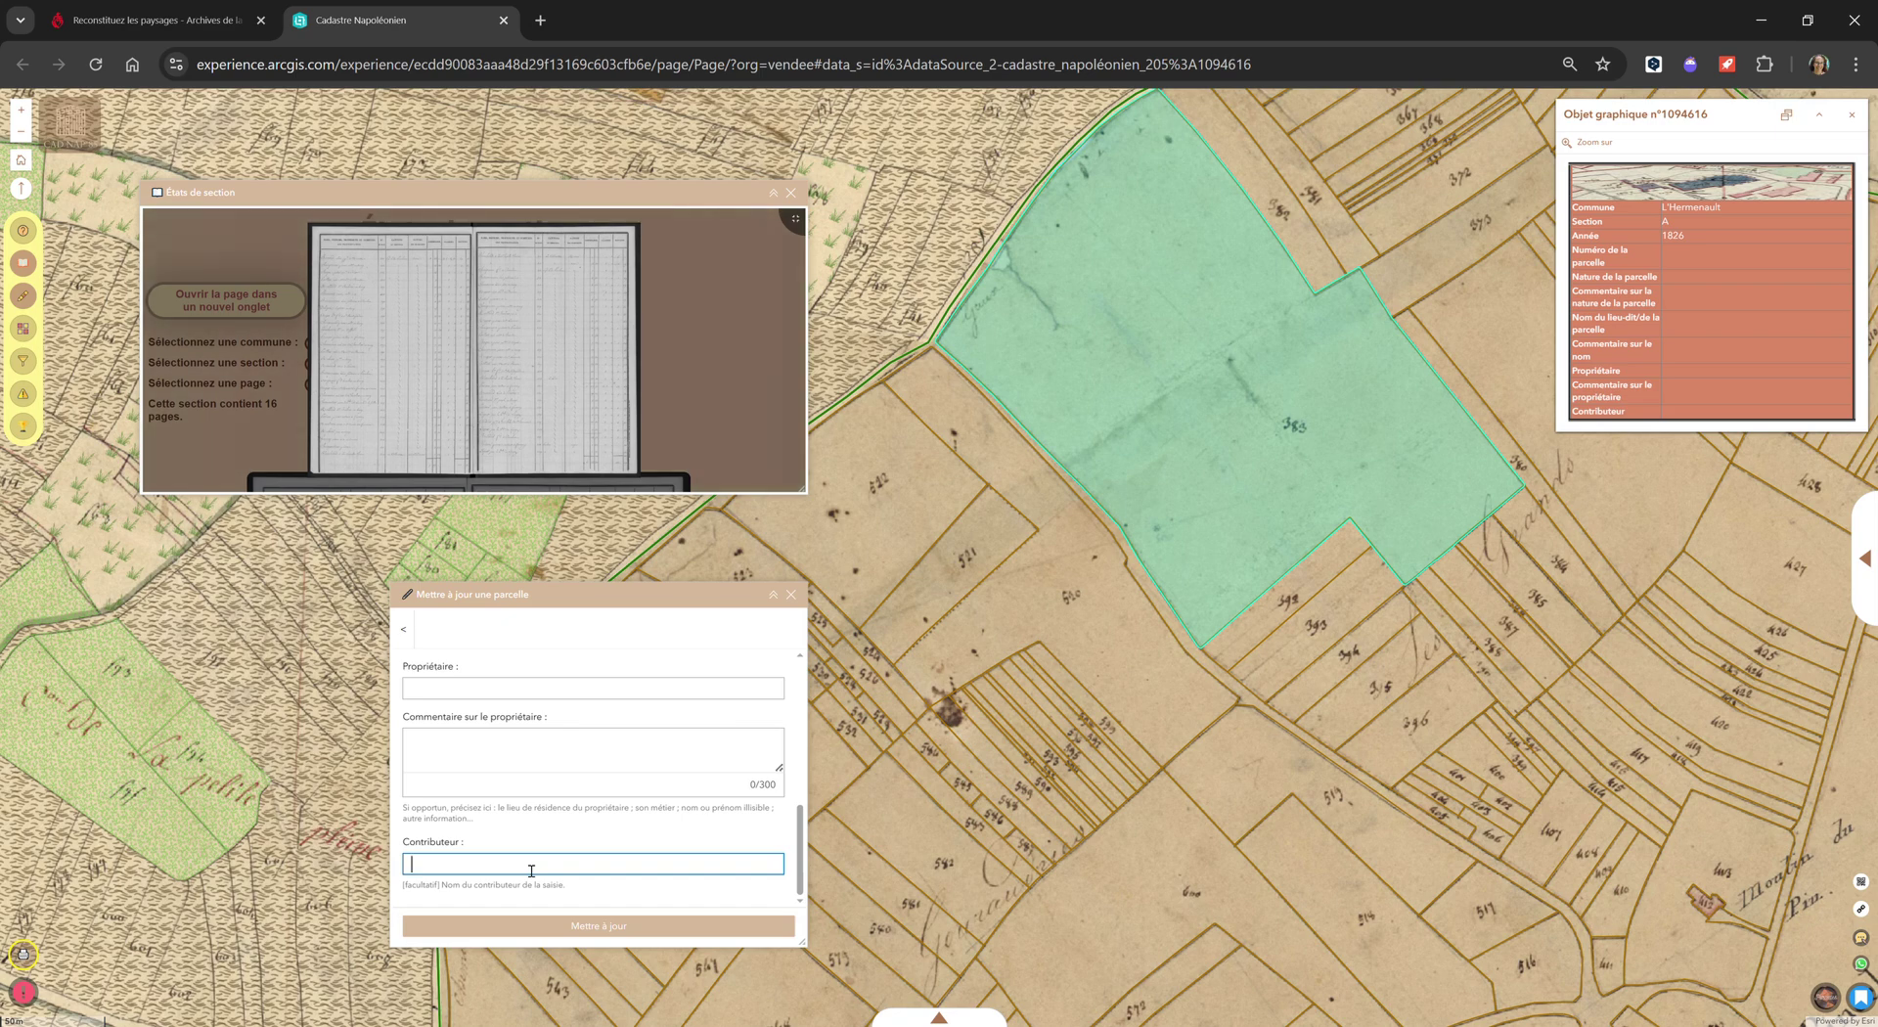
{"action": "type", "text": "M"}
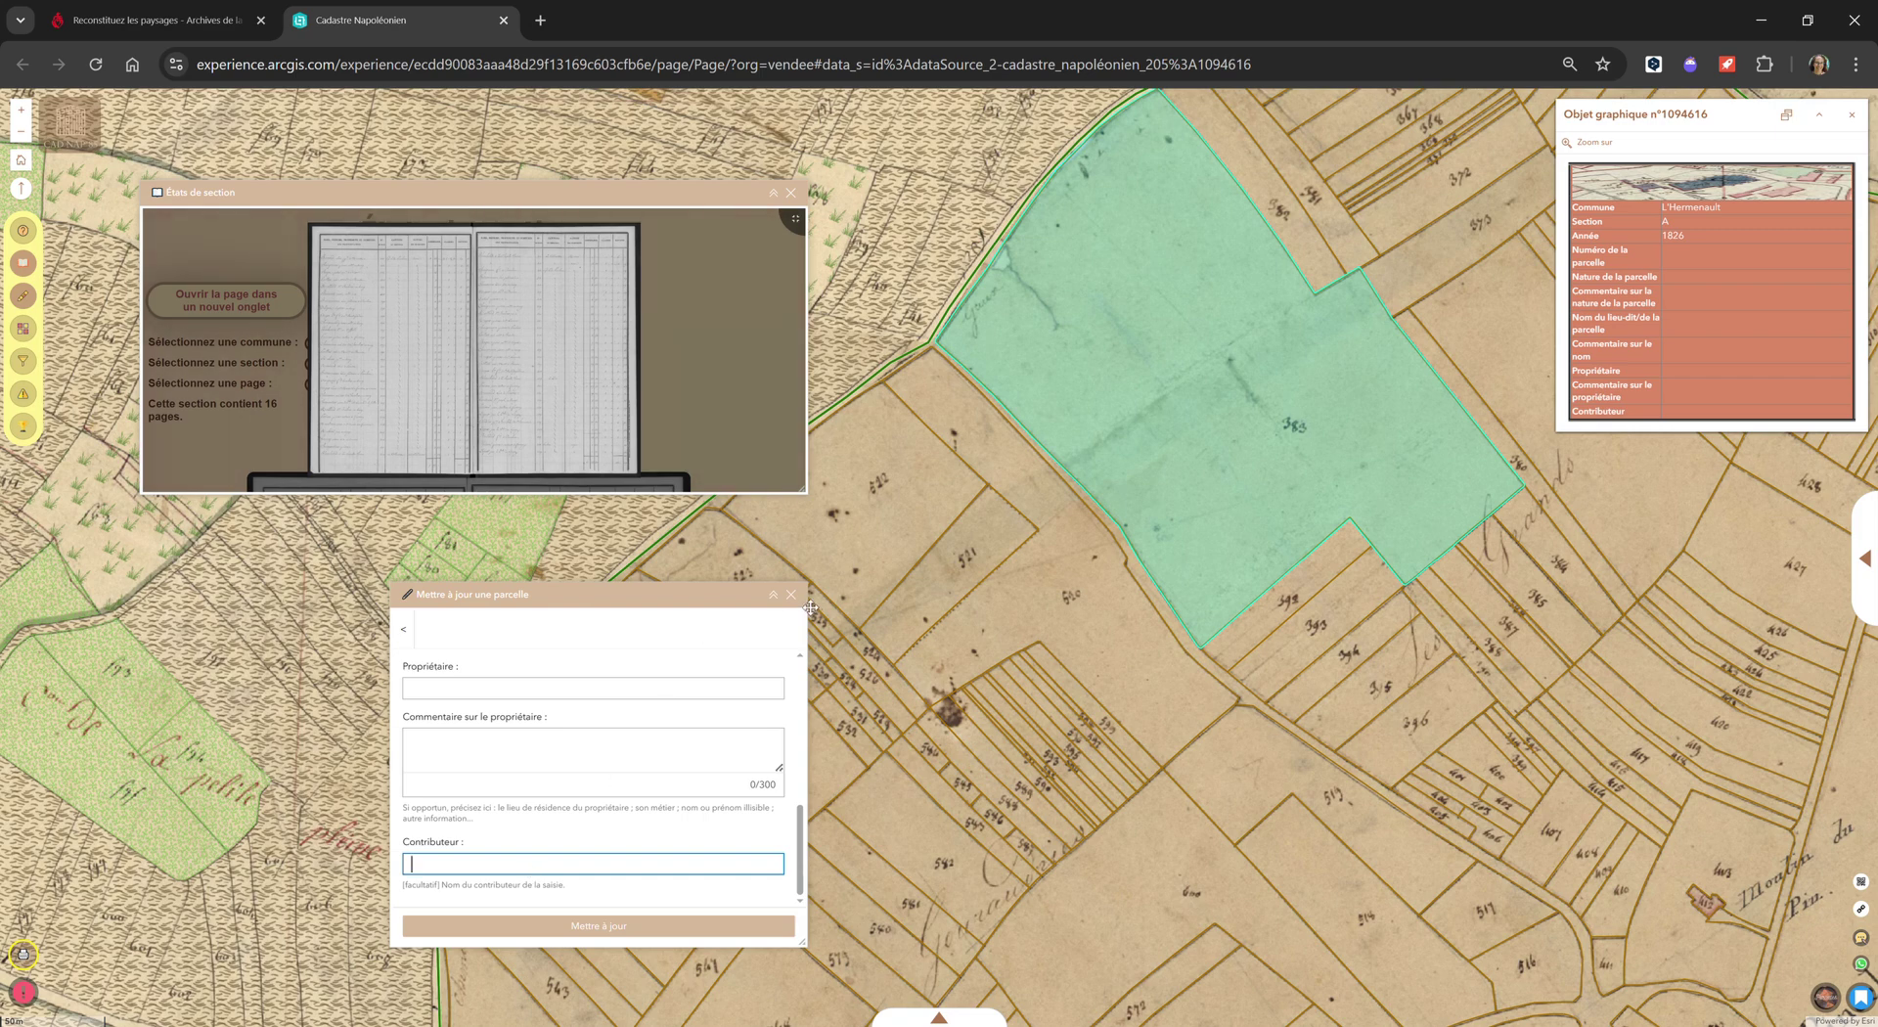
Step: Close the update form, the section register and the parcel record, discarding the unsaved modifications
{"action": "left_click", "coordinate": [622, 935]}
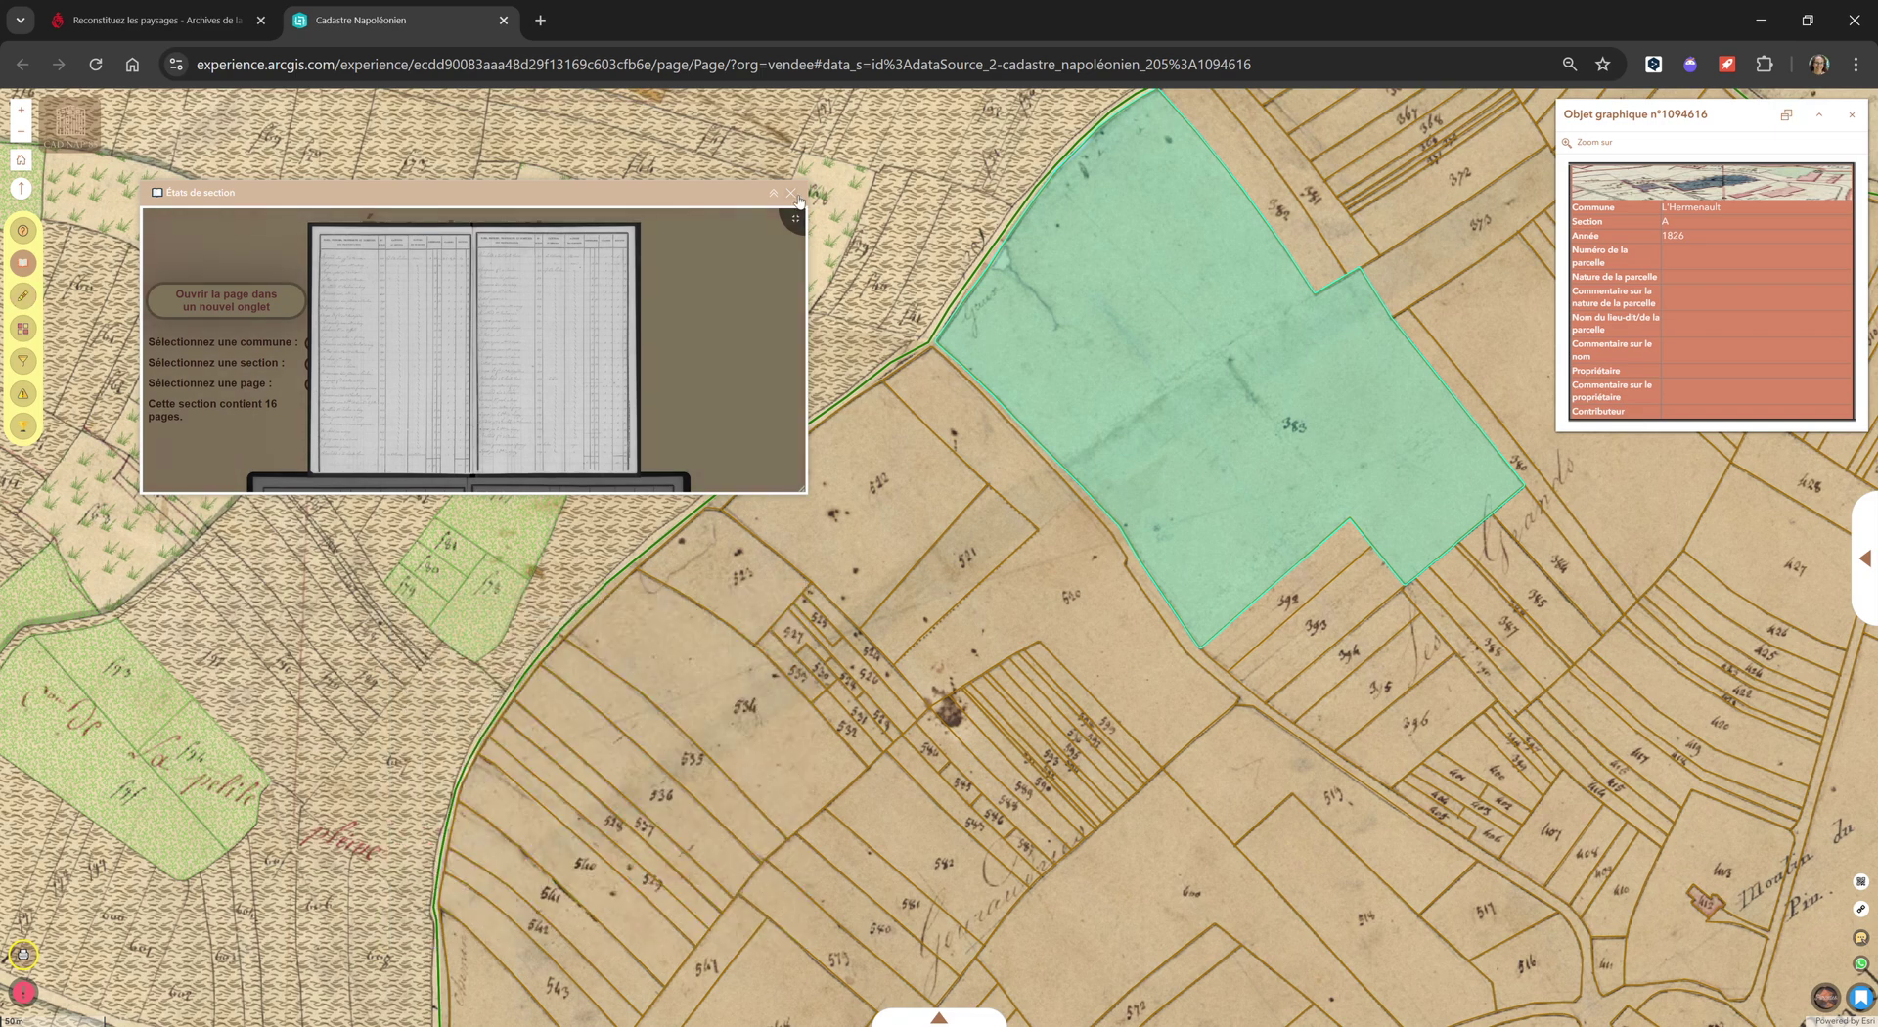
{"action": "left_click", "coordinate": [791, 192]}
{"action": "left_click_drag", "start_coordinate": [868, 479], "coordinate": [907, 637]}
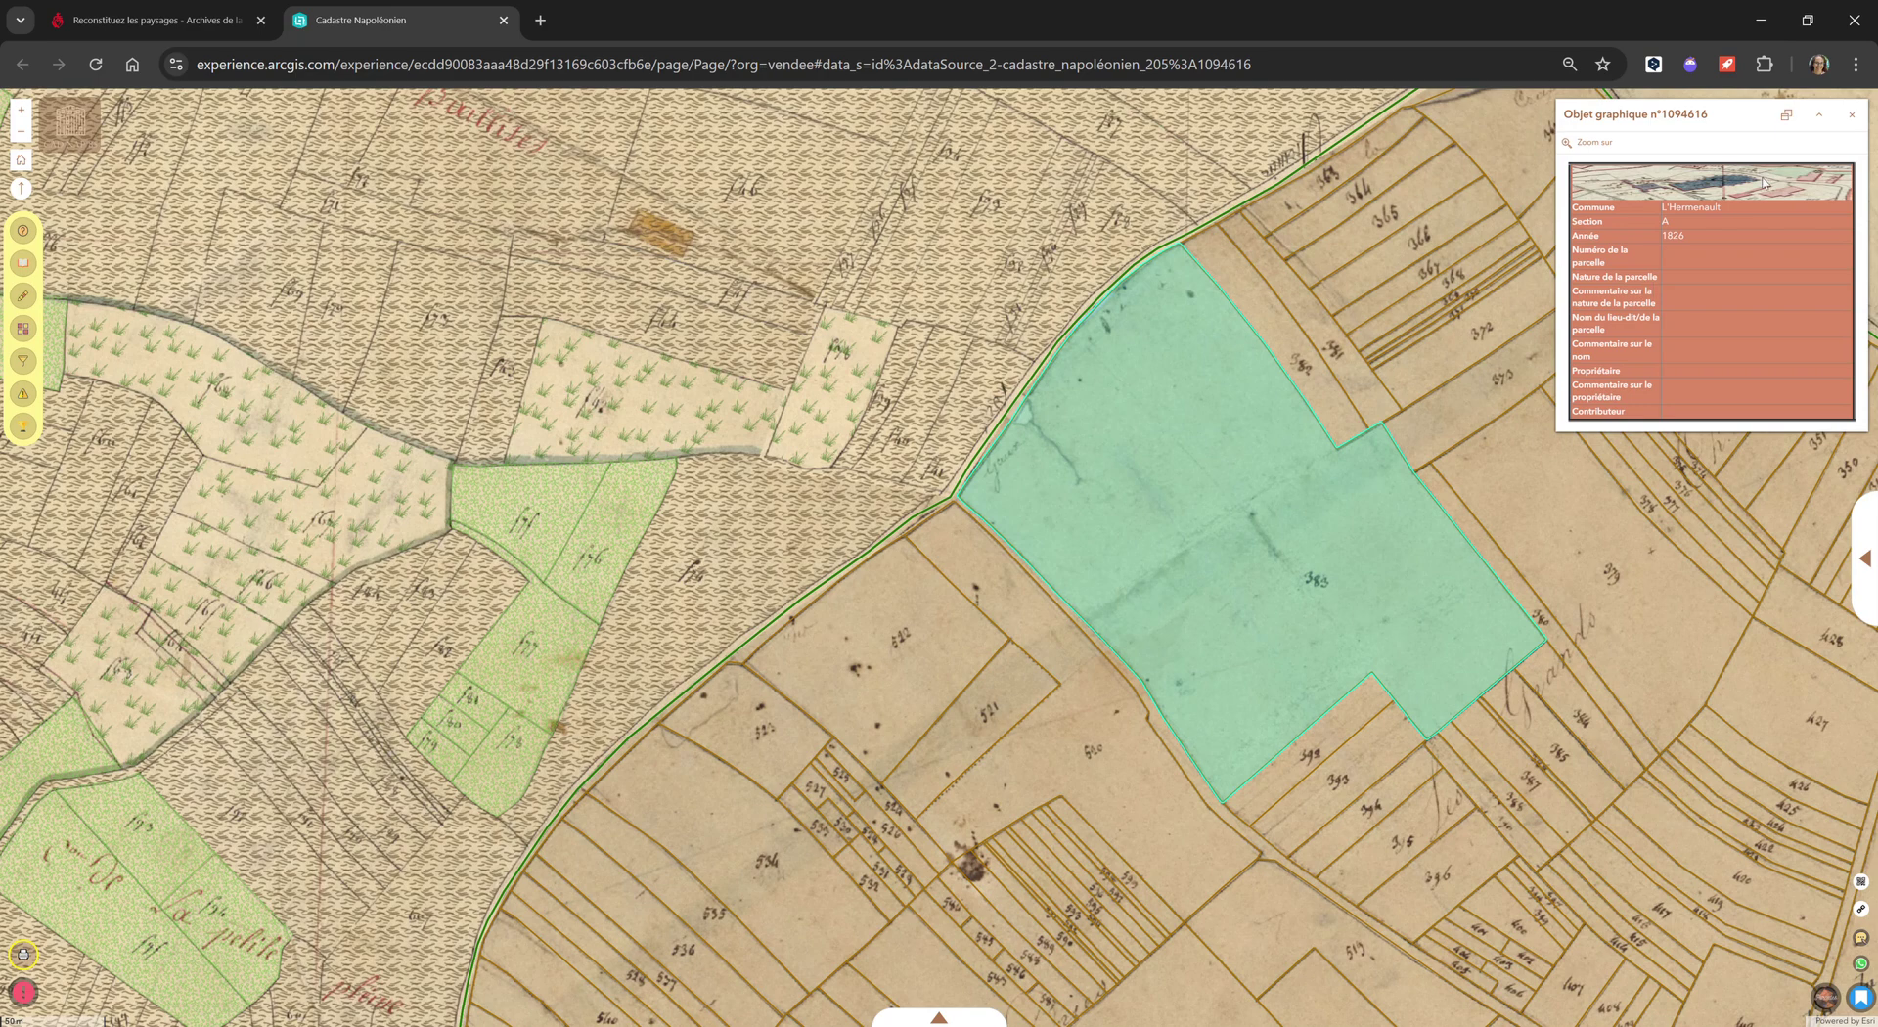
{"action": "left_click", "coordinate": [1852, 115]}
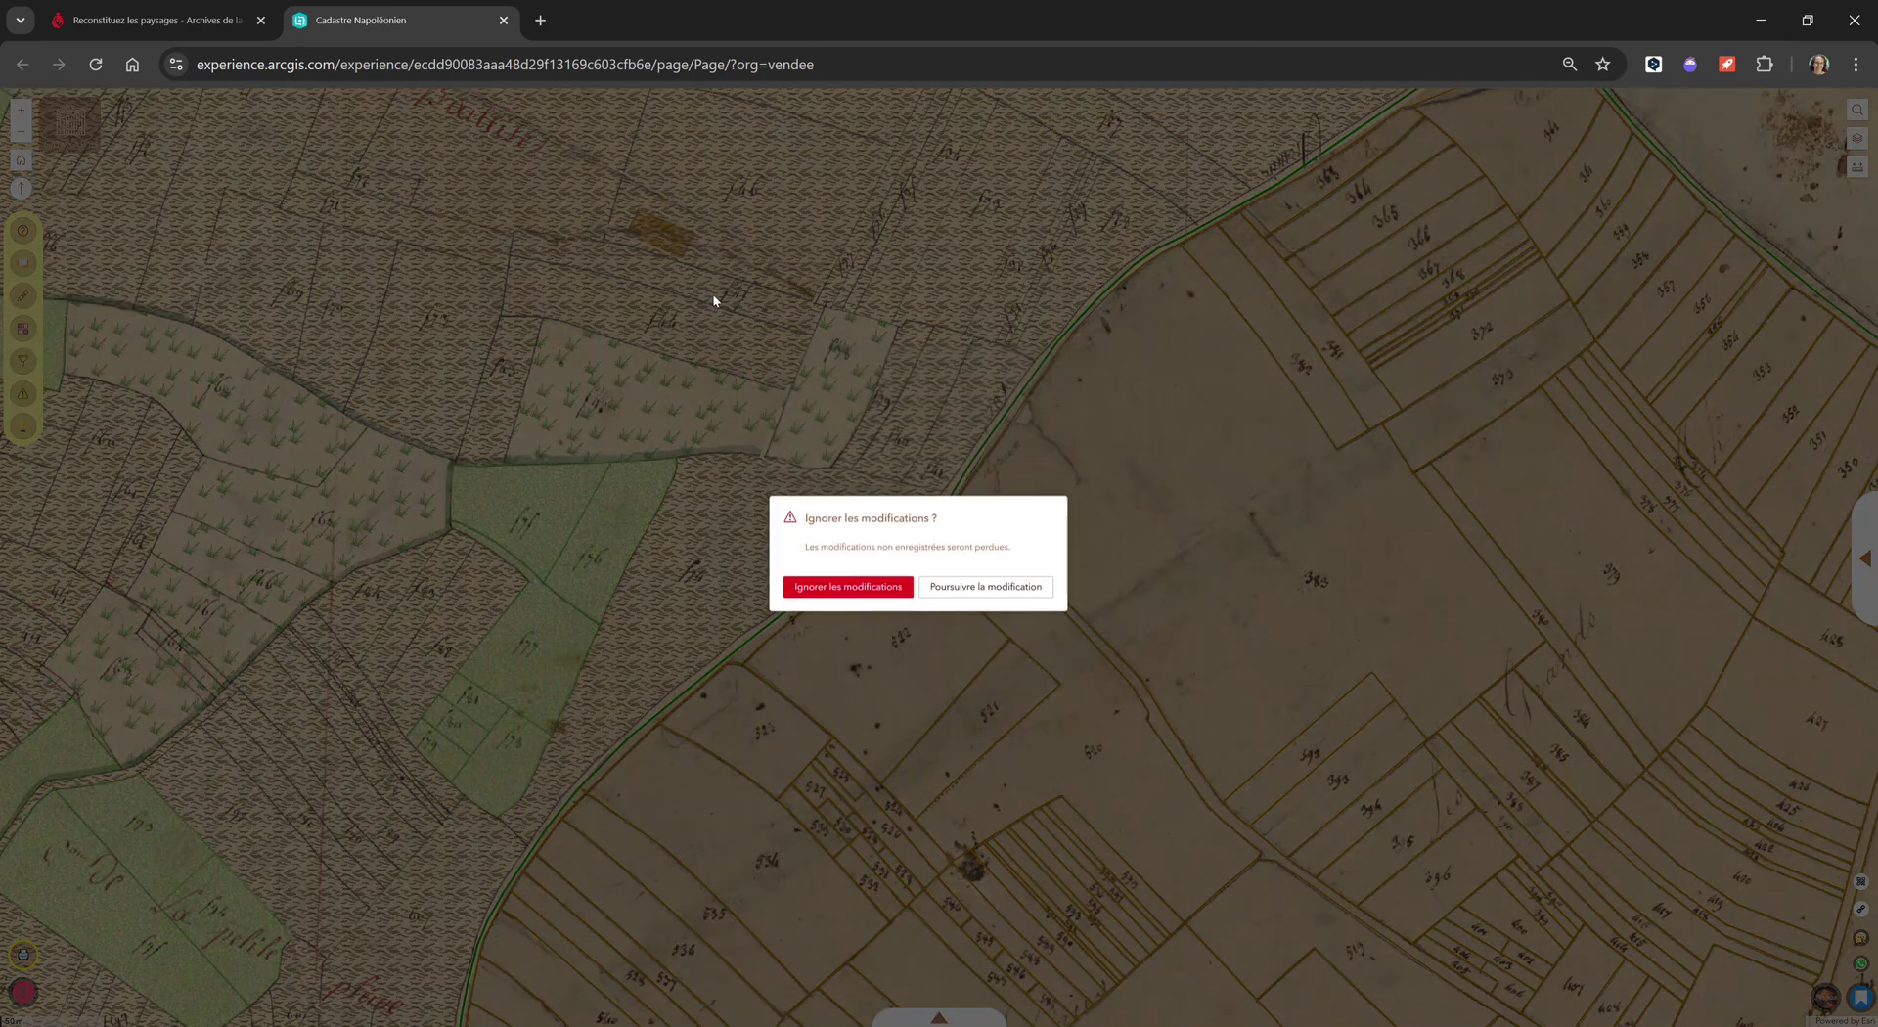
{"action": "left_click", "coordinate": [848, 590]}
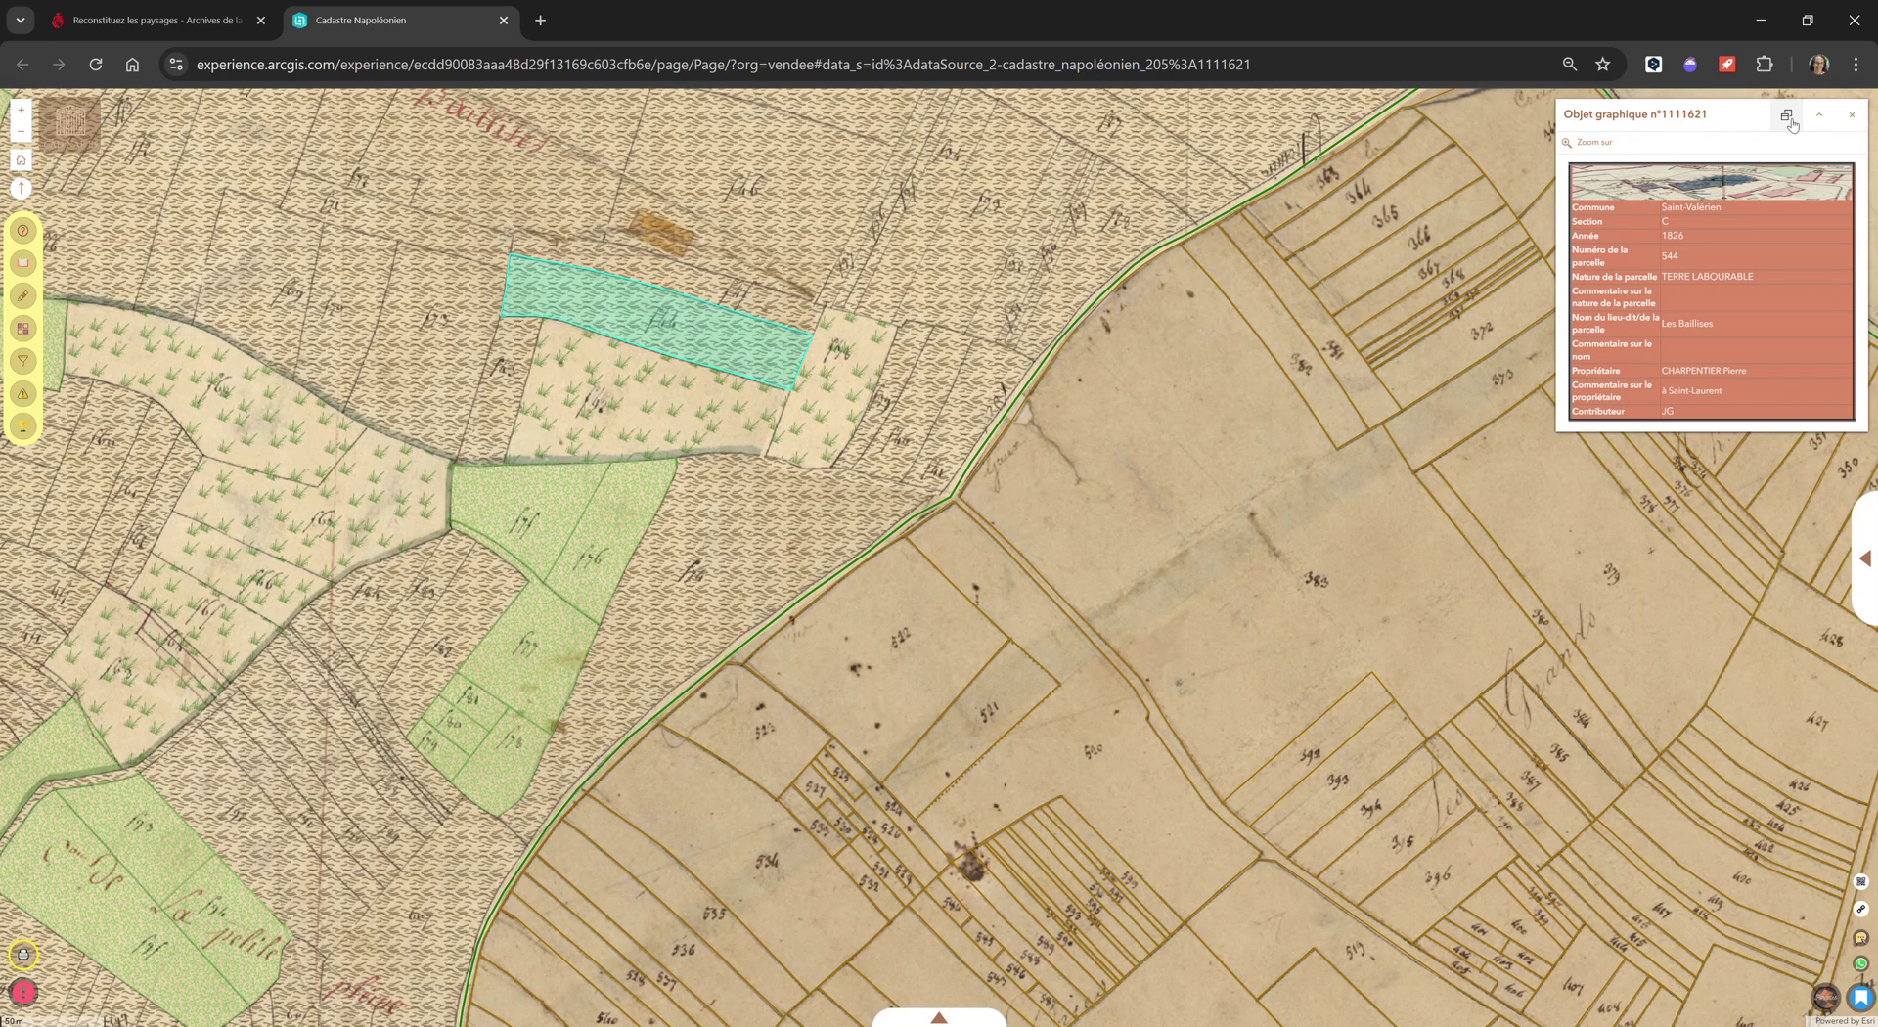
Step: Undock the record of Saint-Valérien parcel 544, section C, so it sits beside the parcel, and close it
{"action": "left_click", "coordinate": [1787, 116]}
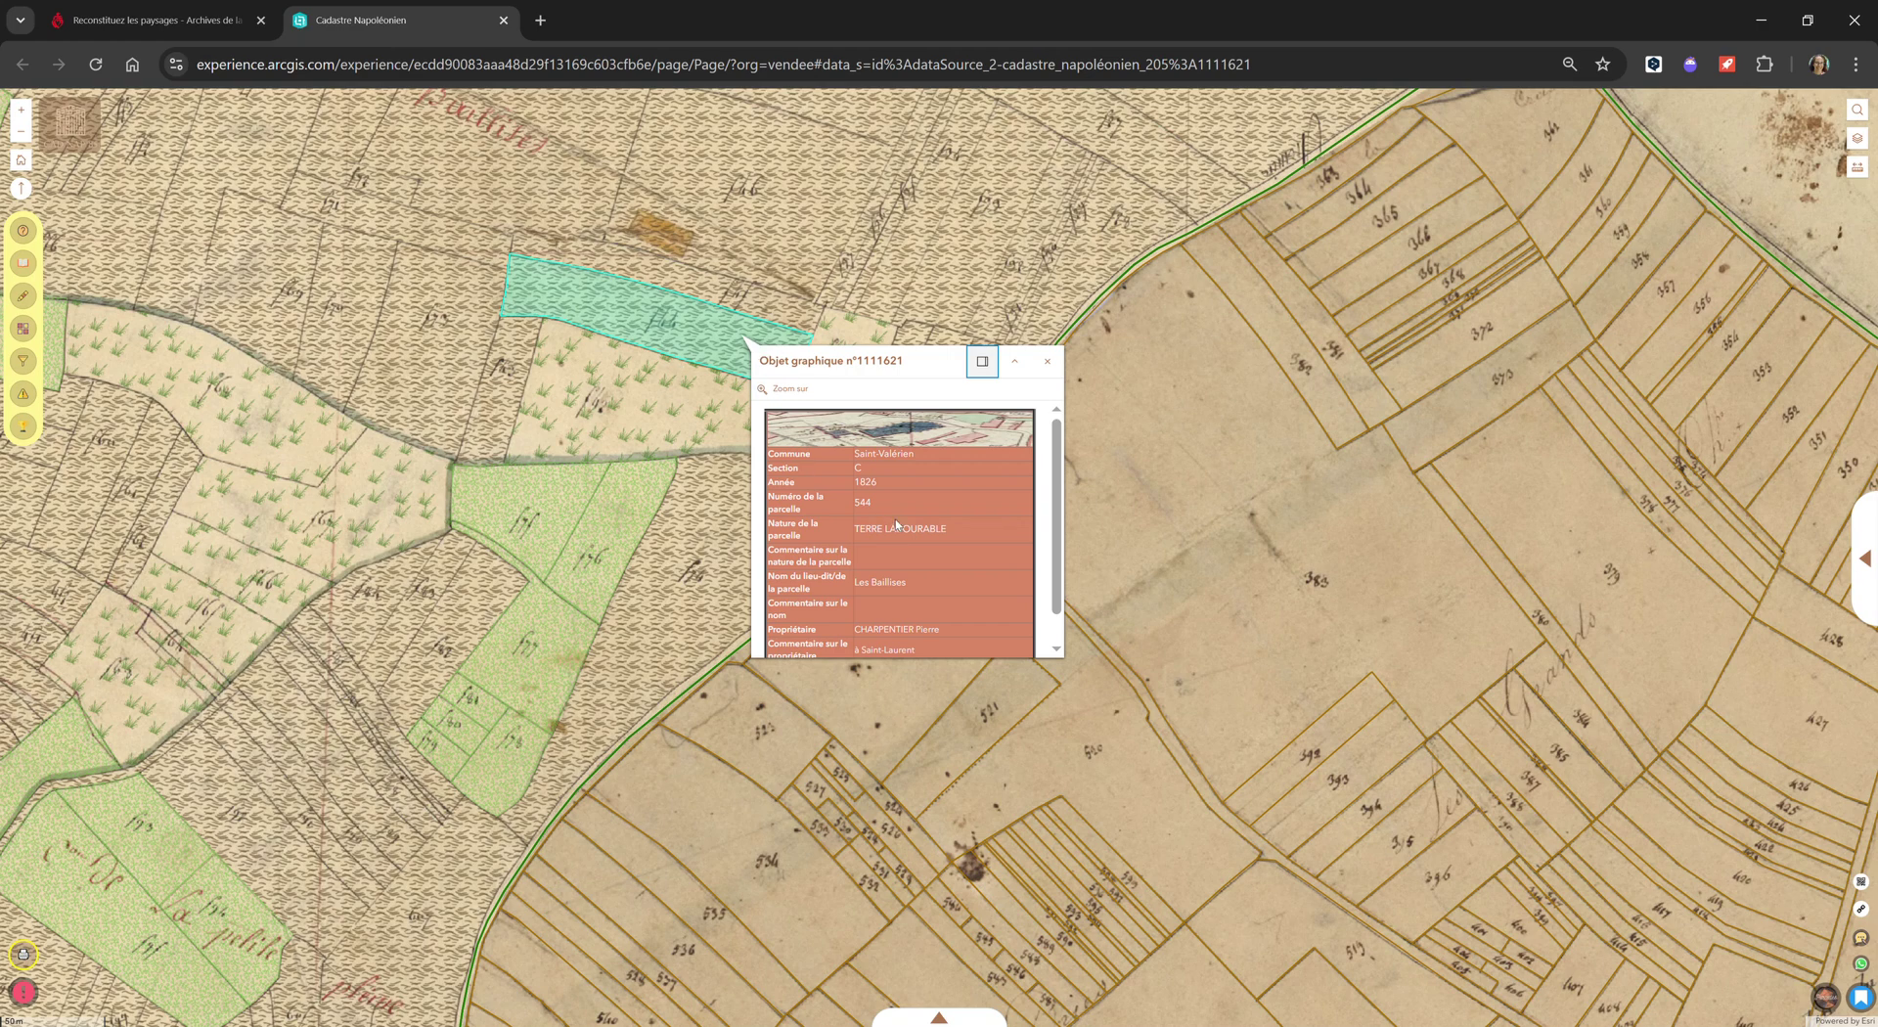
{"action": "left_click", "coordinate": [1022, 362]}
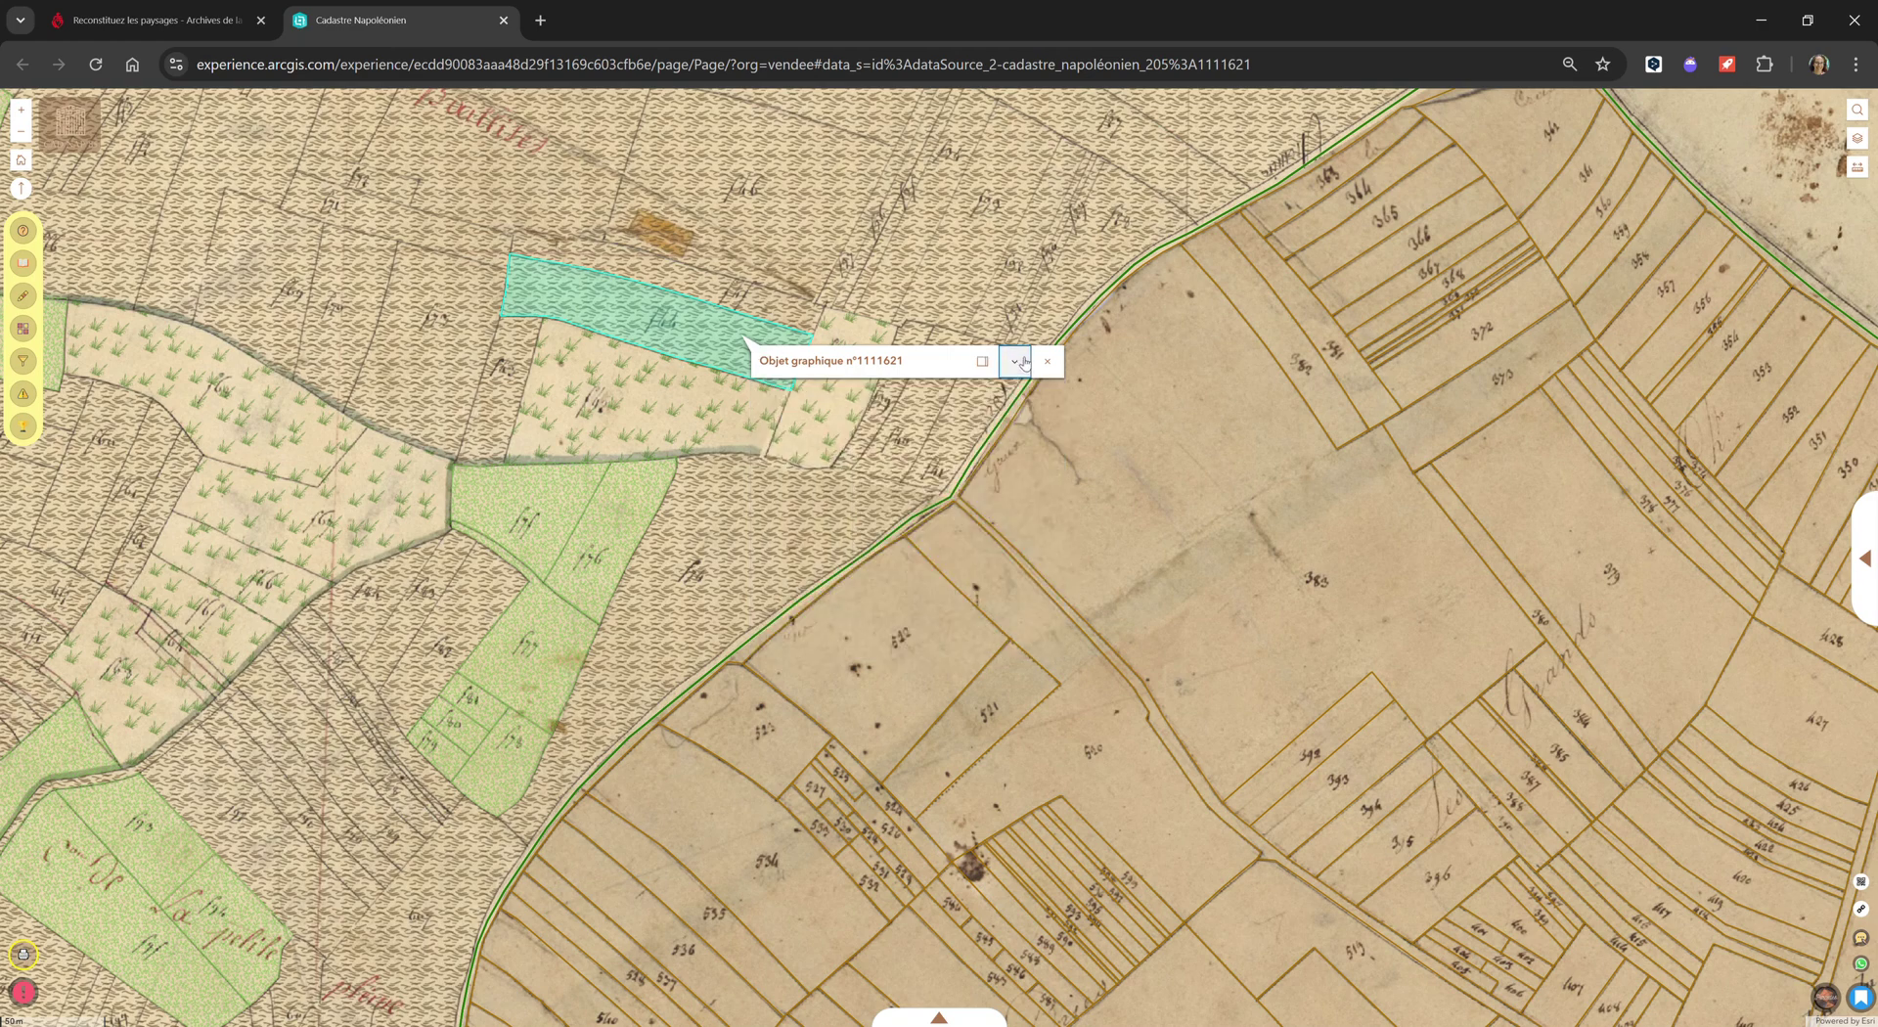
{"action": "left_click", "coordinate": [1046, 361]}
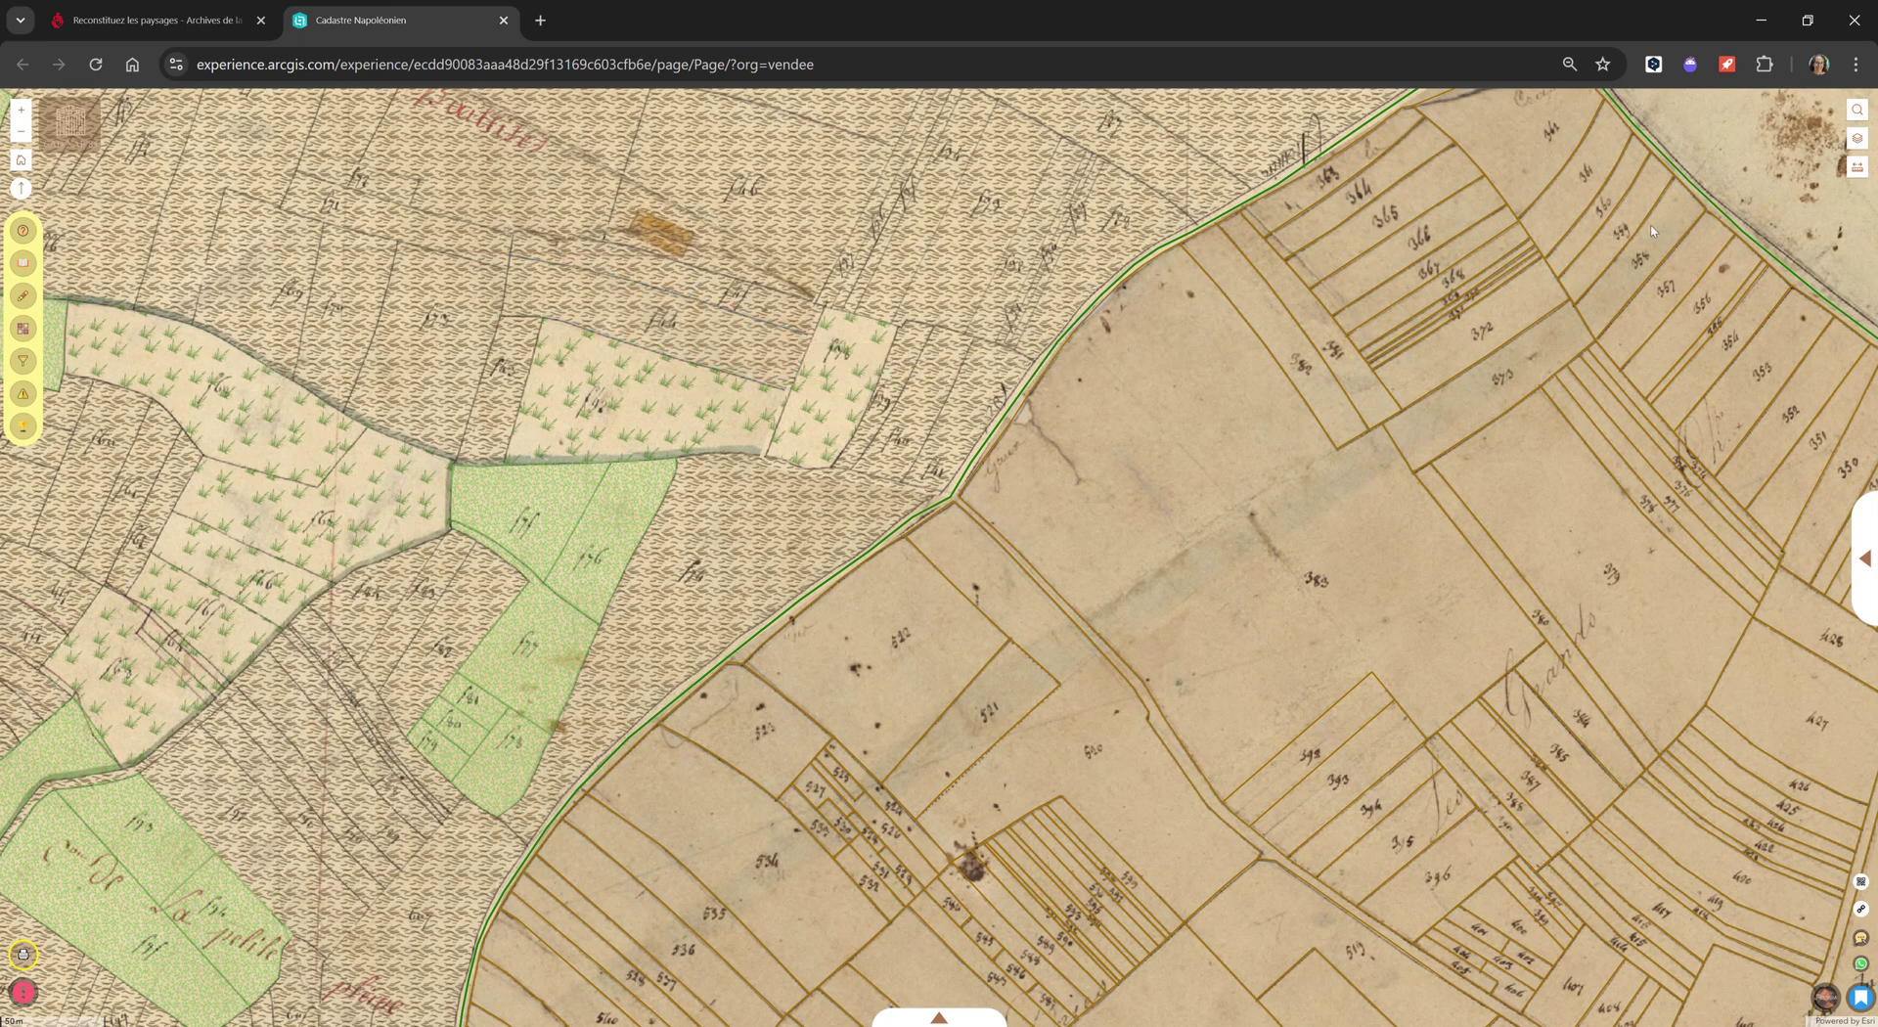
Step: Display the legend of the map layers and check the land type of Saint-Valérien parcel 542 against it
{"action": "left_click", "coordinate": [1866, 143]}
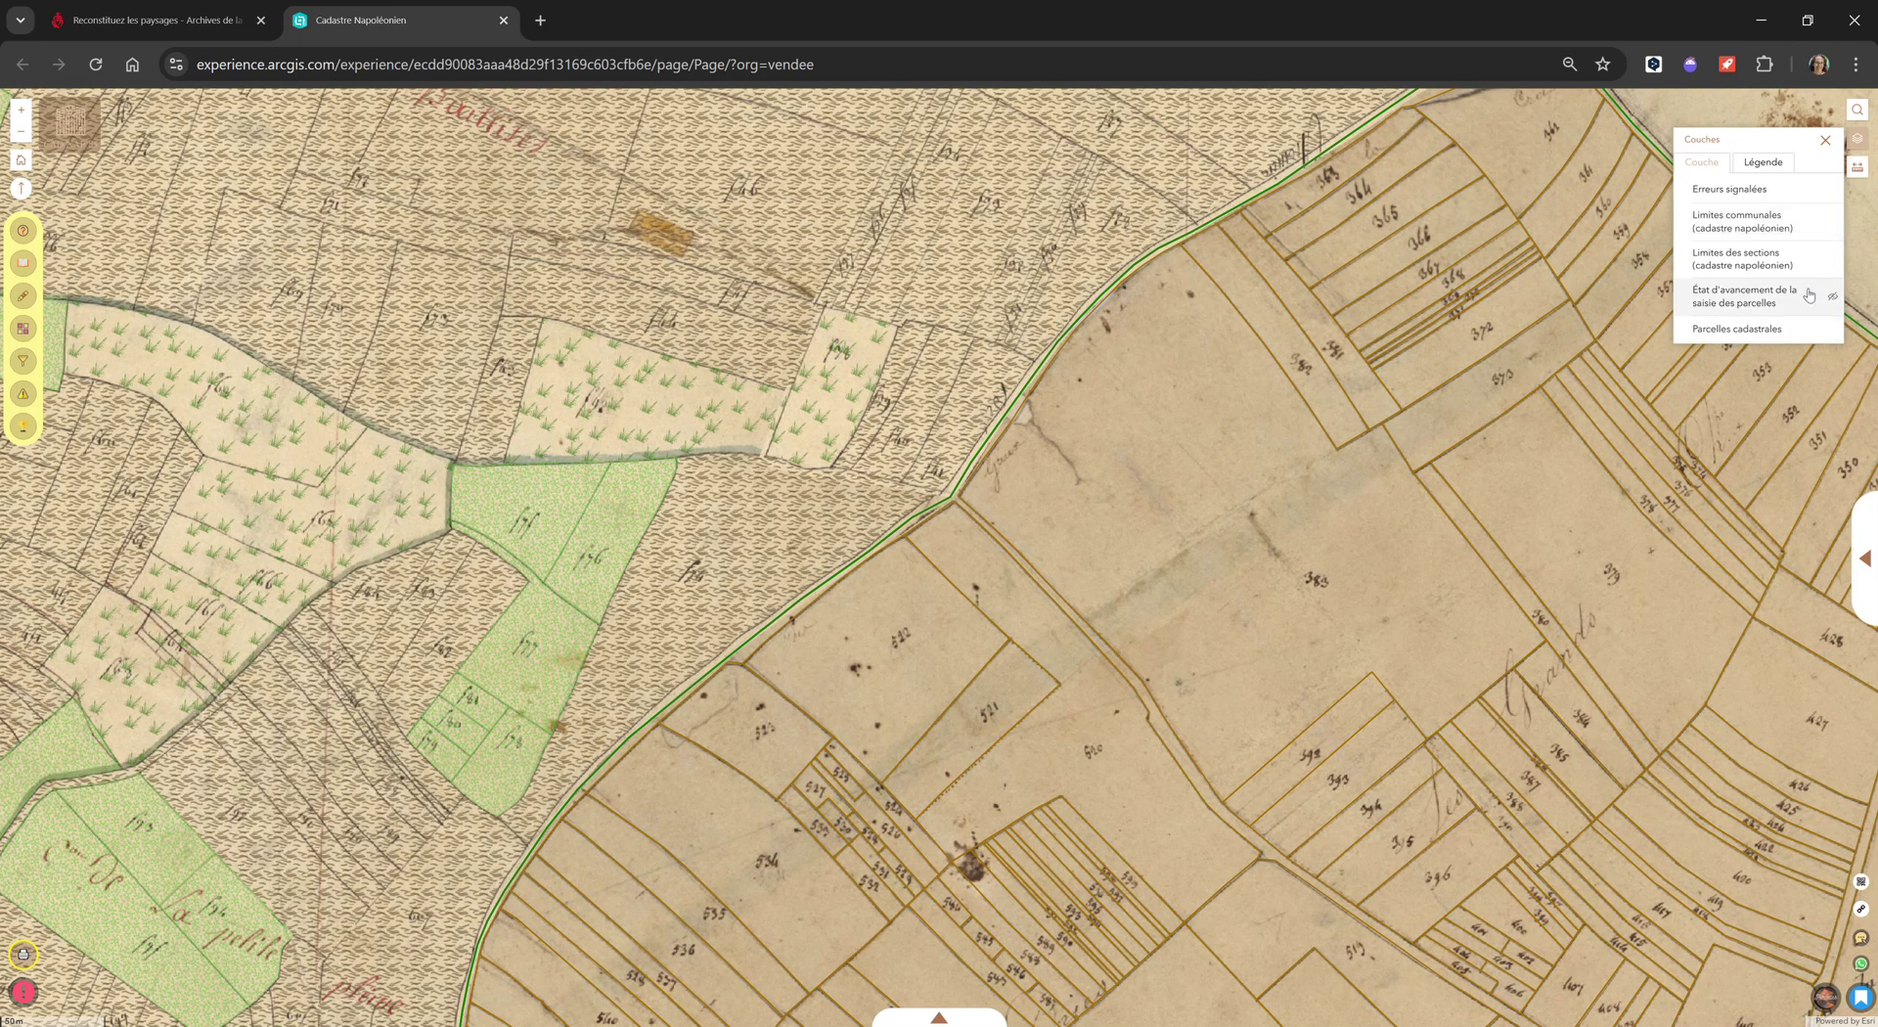
{"action": "left_click", "coordinate": [1765, 163]}
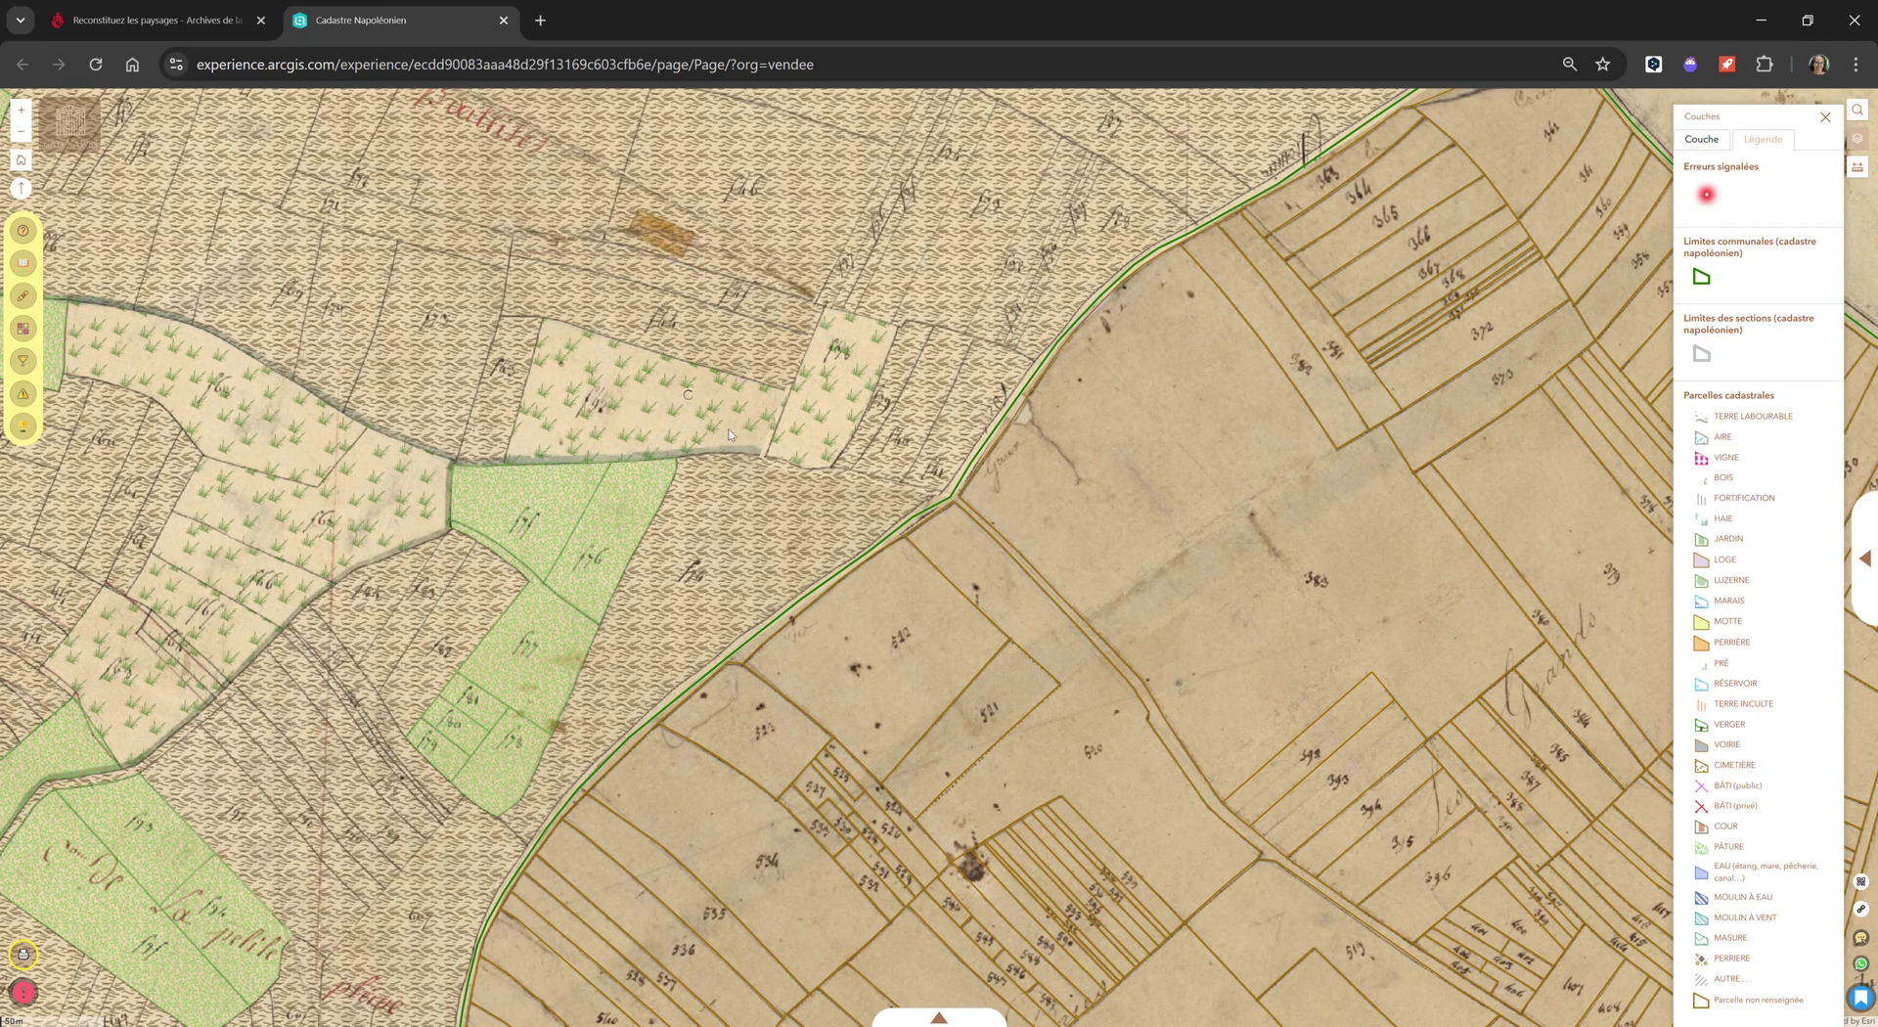
{"action": "left_click", "coordinate": [685, 401]}
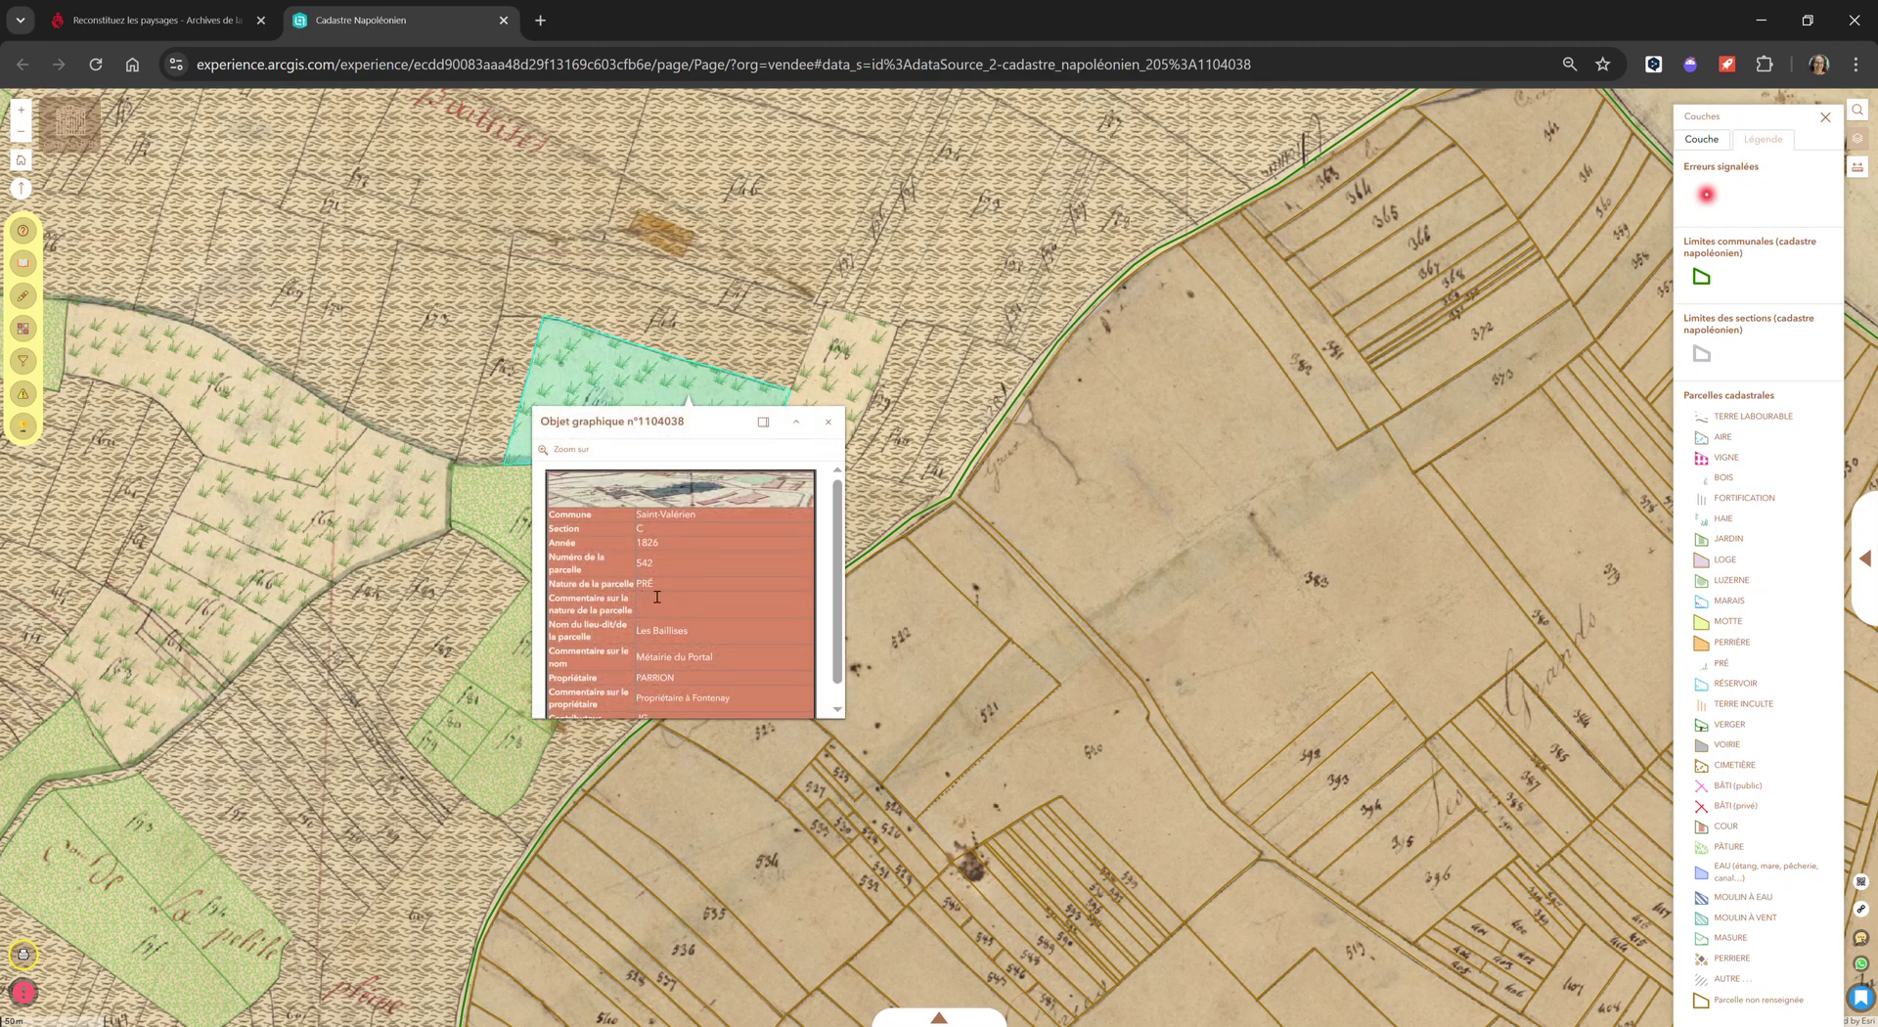
{"action": "left_click", "coordinate": [828, 423]}
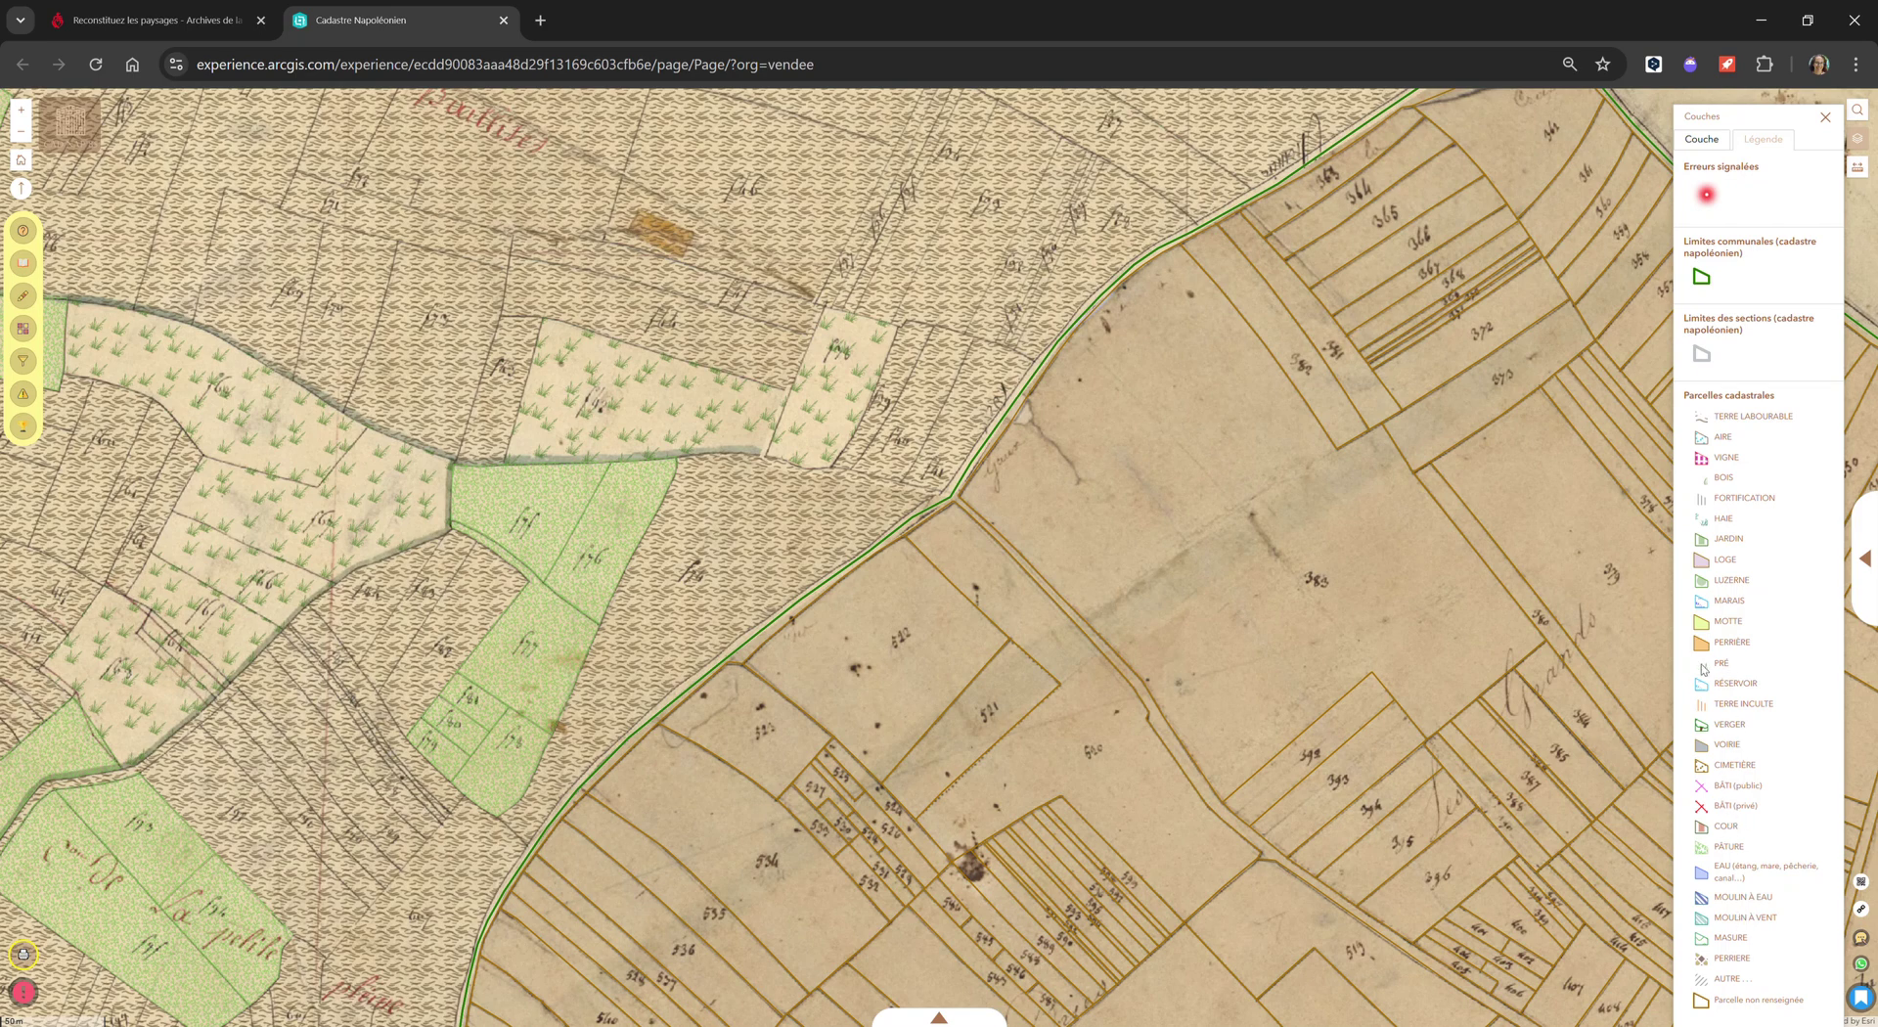
Step: Replace the layers legend with the side legend of parcel statuses and land types, consult it, and hide it
{"action": "left_click", "coordinate": [1868, 557]}
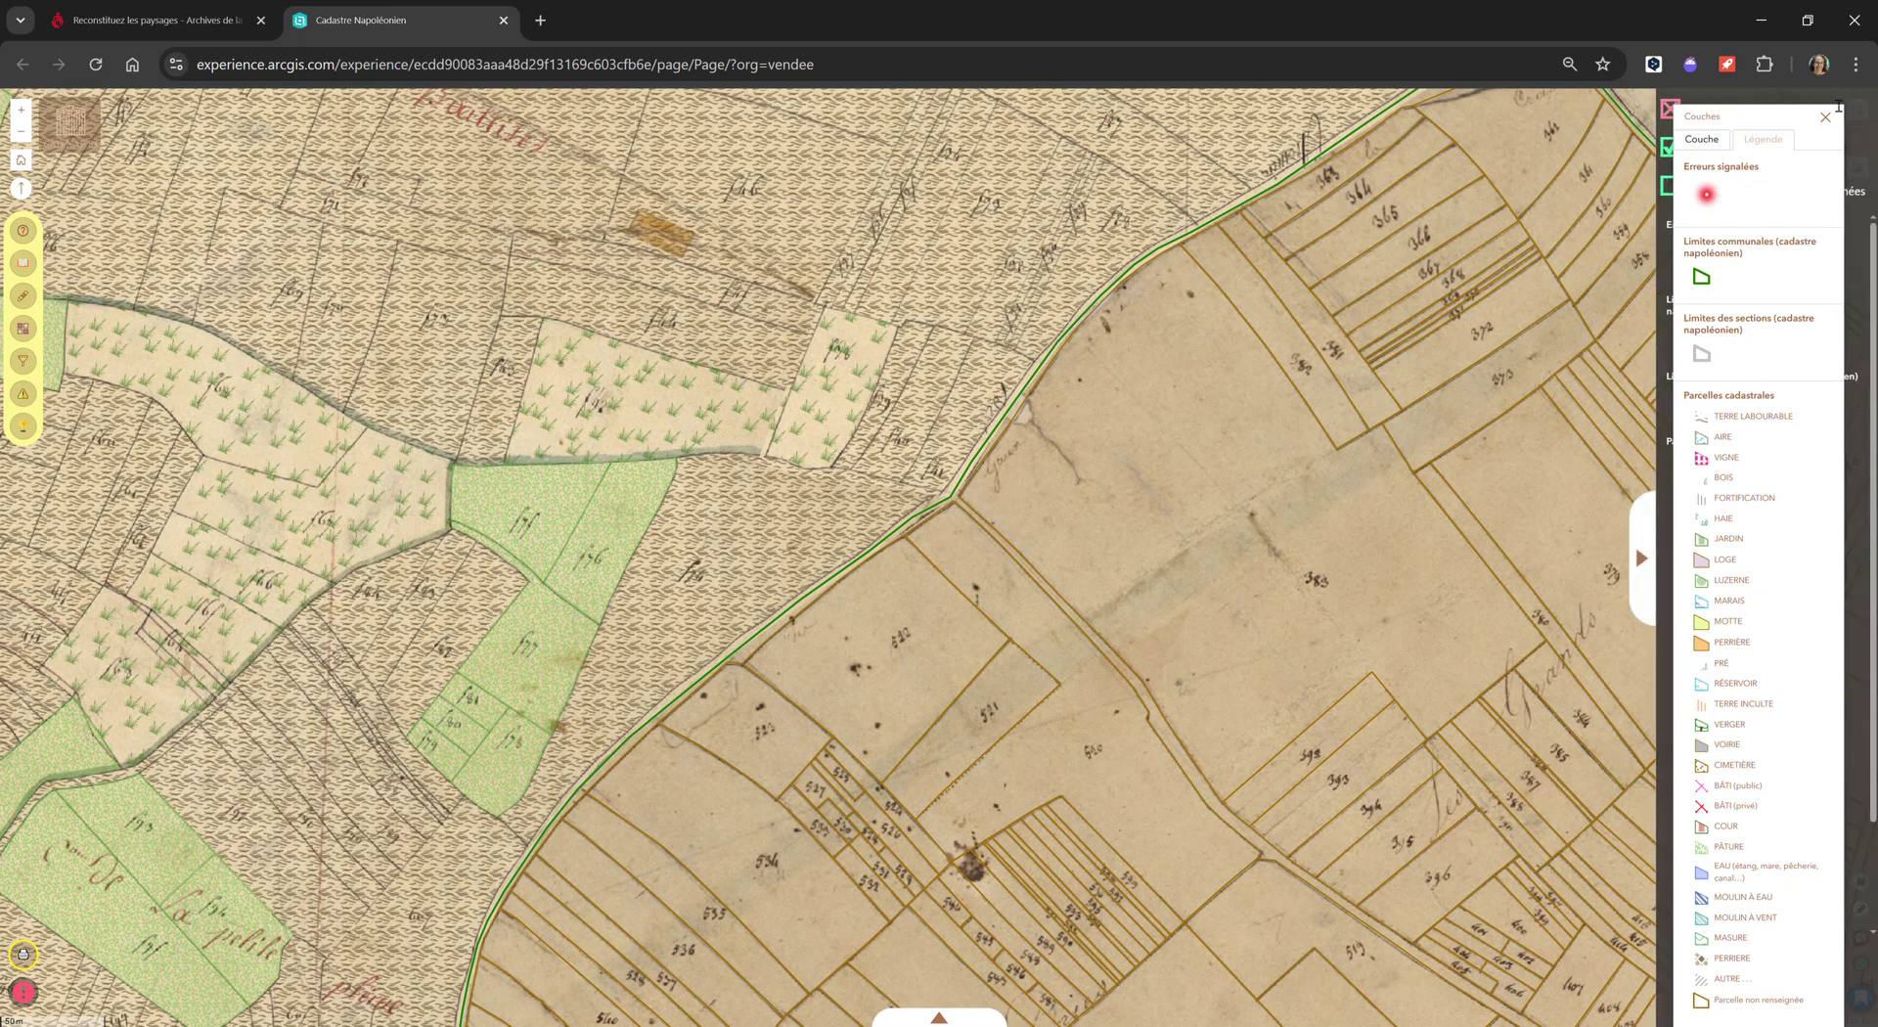
{"action": "left_click", "coordinate": [1825, 117]}
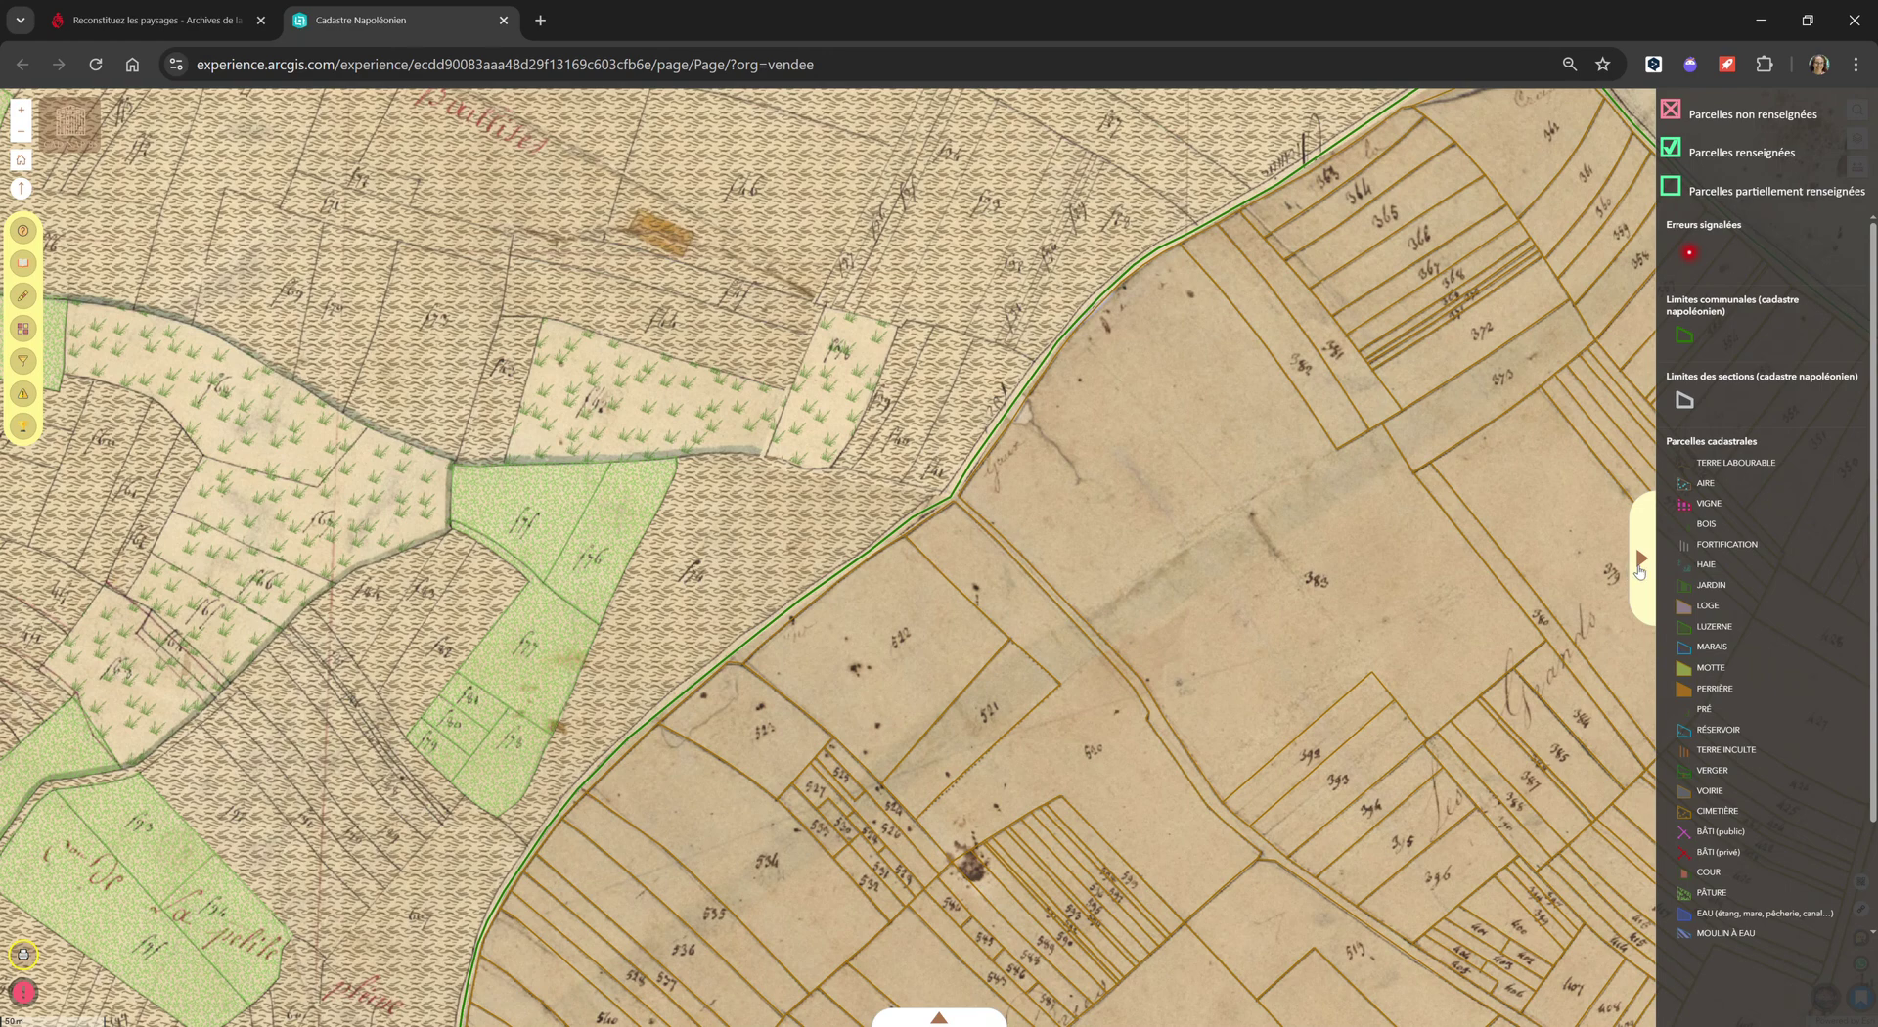
{"action": "left_click", "coordinate": [1641, 557]}
{"action": "left_click", "coordinate": [1815, 558]}
{"action": "left_click", "coordinate": [1641, 558]}
{"action": "scroll", "coordinate": [700, 551], "scroll_direction": "down", "scroll_amount": 2}
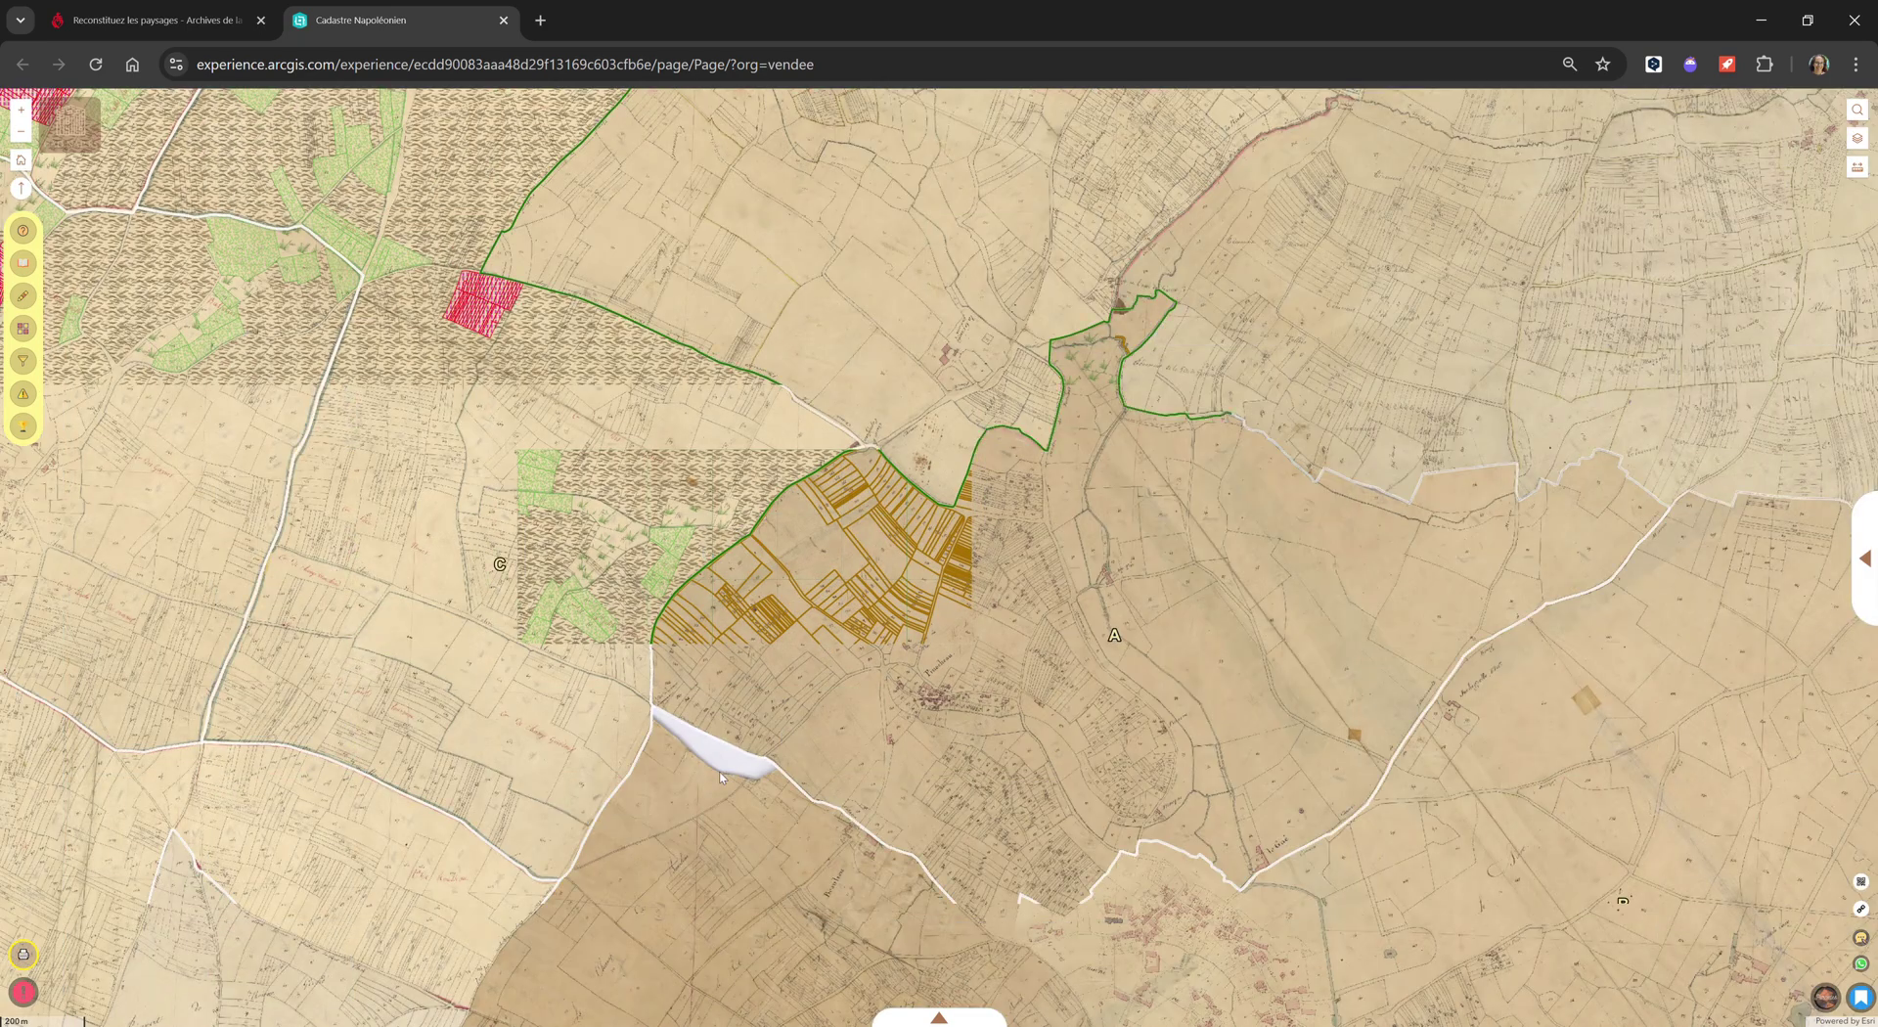
Step: Survey the map around l'Hermenault and Pouillé and examine the reported-error markers on the parcels in the bourg of Pouillé
{"action": "left_click_drag", "start_coordinate": [1178, 763], "coordinate": [1292, 414]}
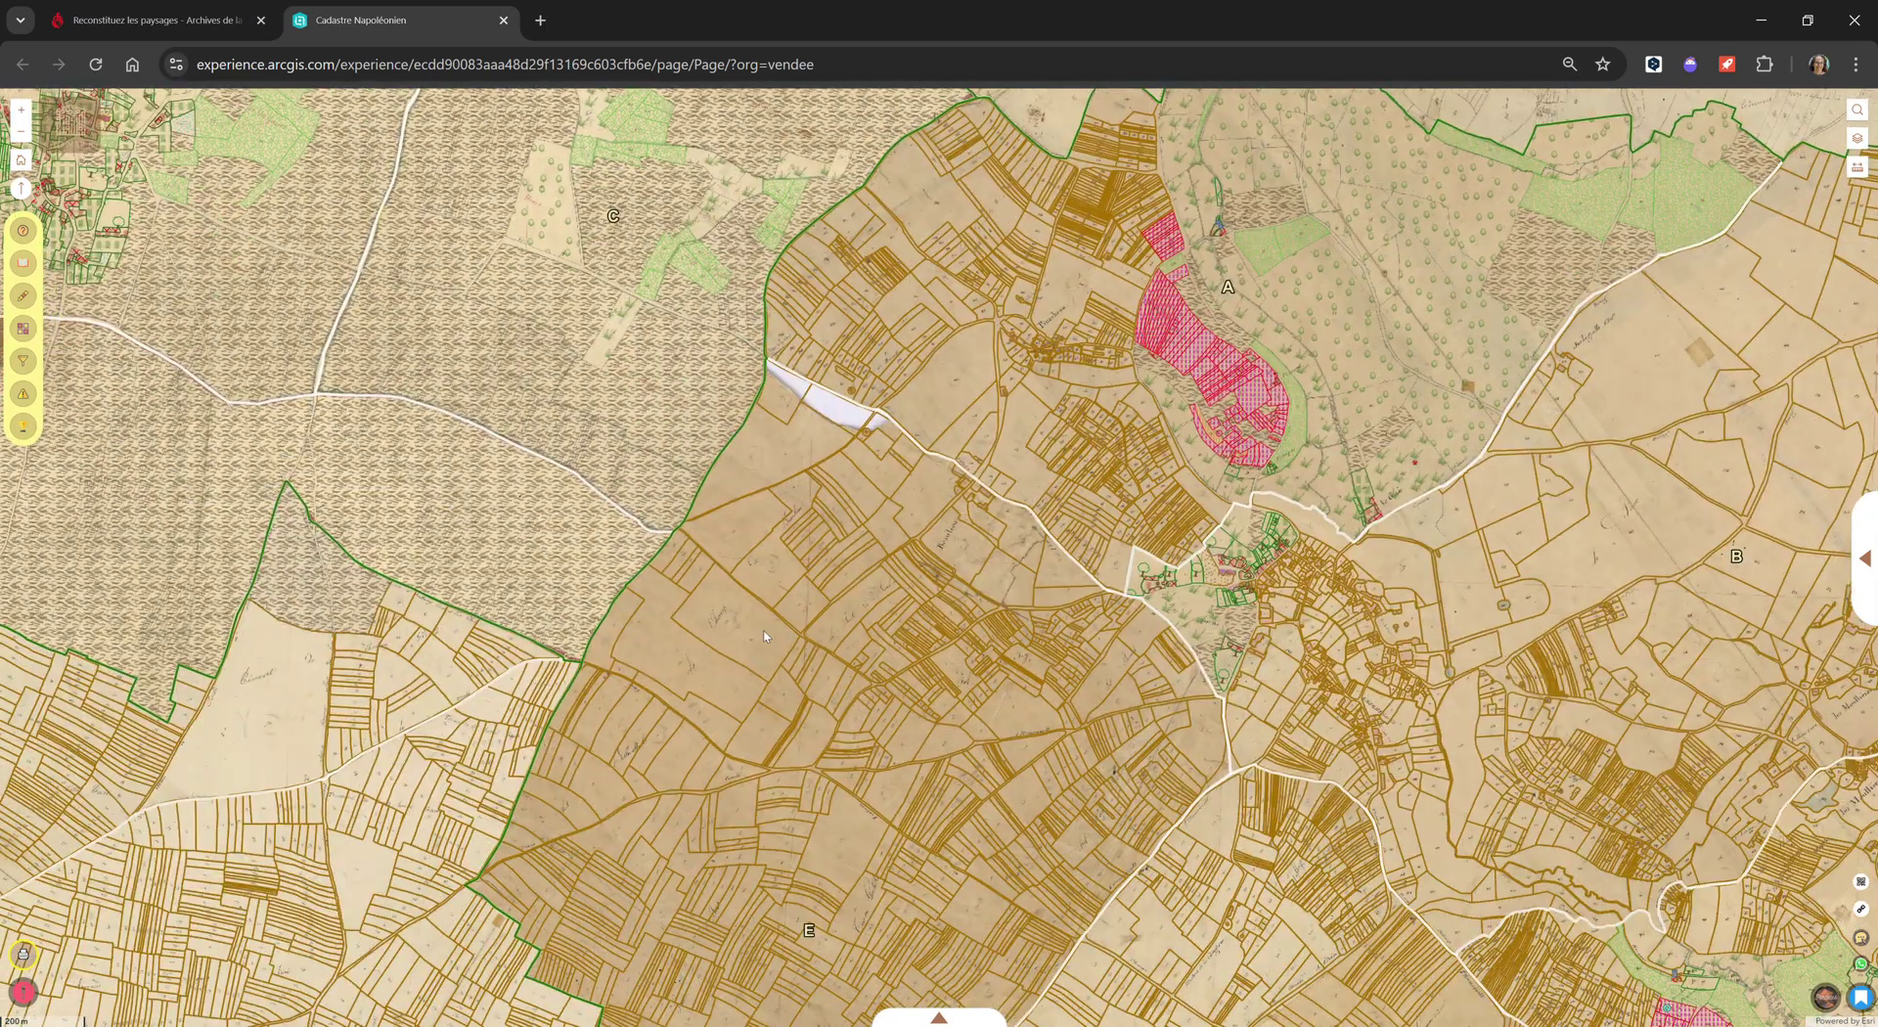
{"action": "scroll", "coordinate": [765, 635], "scroll_direction": "down", "scroll_amount": 3}
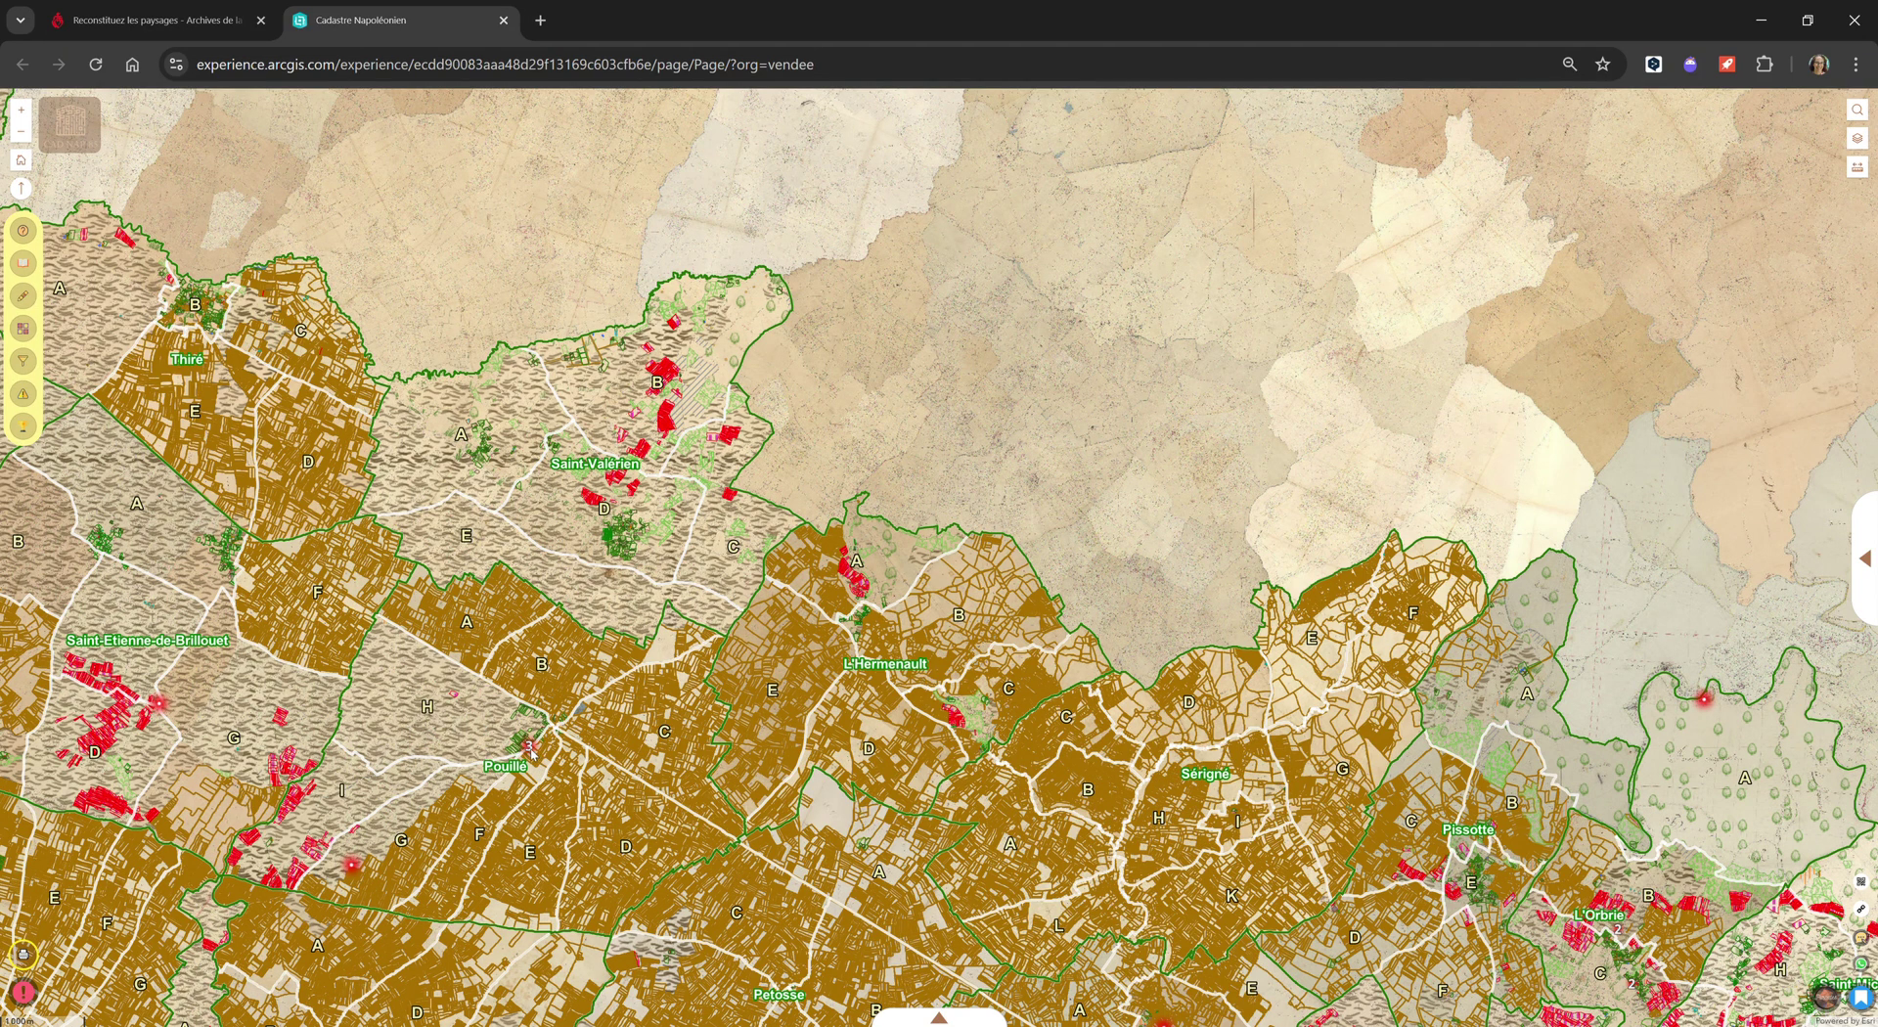
{"action": "scroll", "coordinate": [531, 750], "scroll_direction": "up", "scroll_amount": 3}
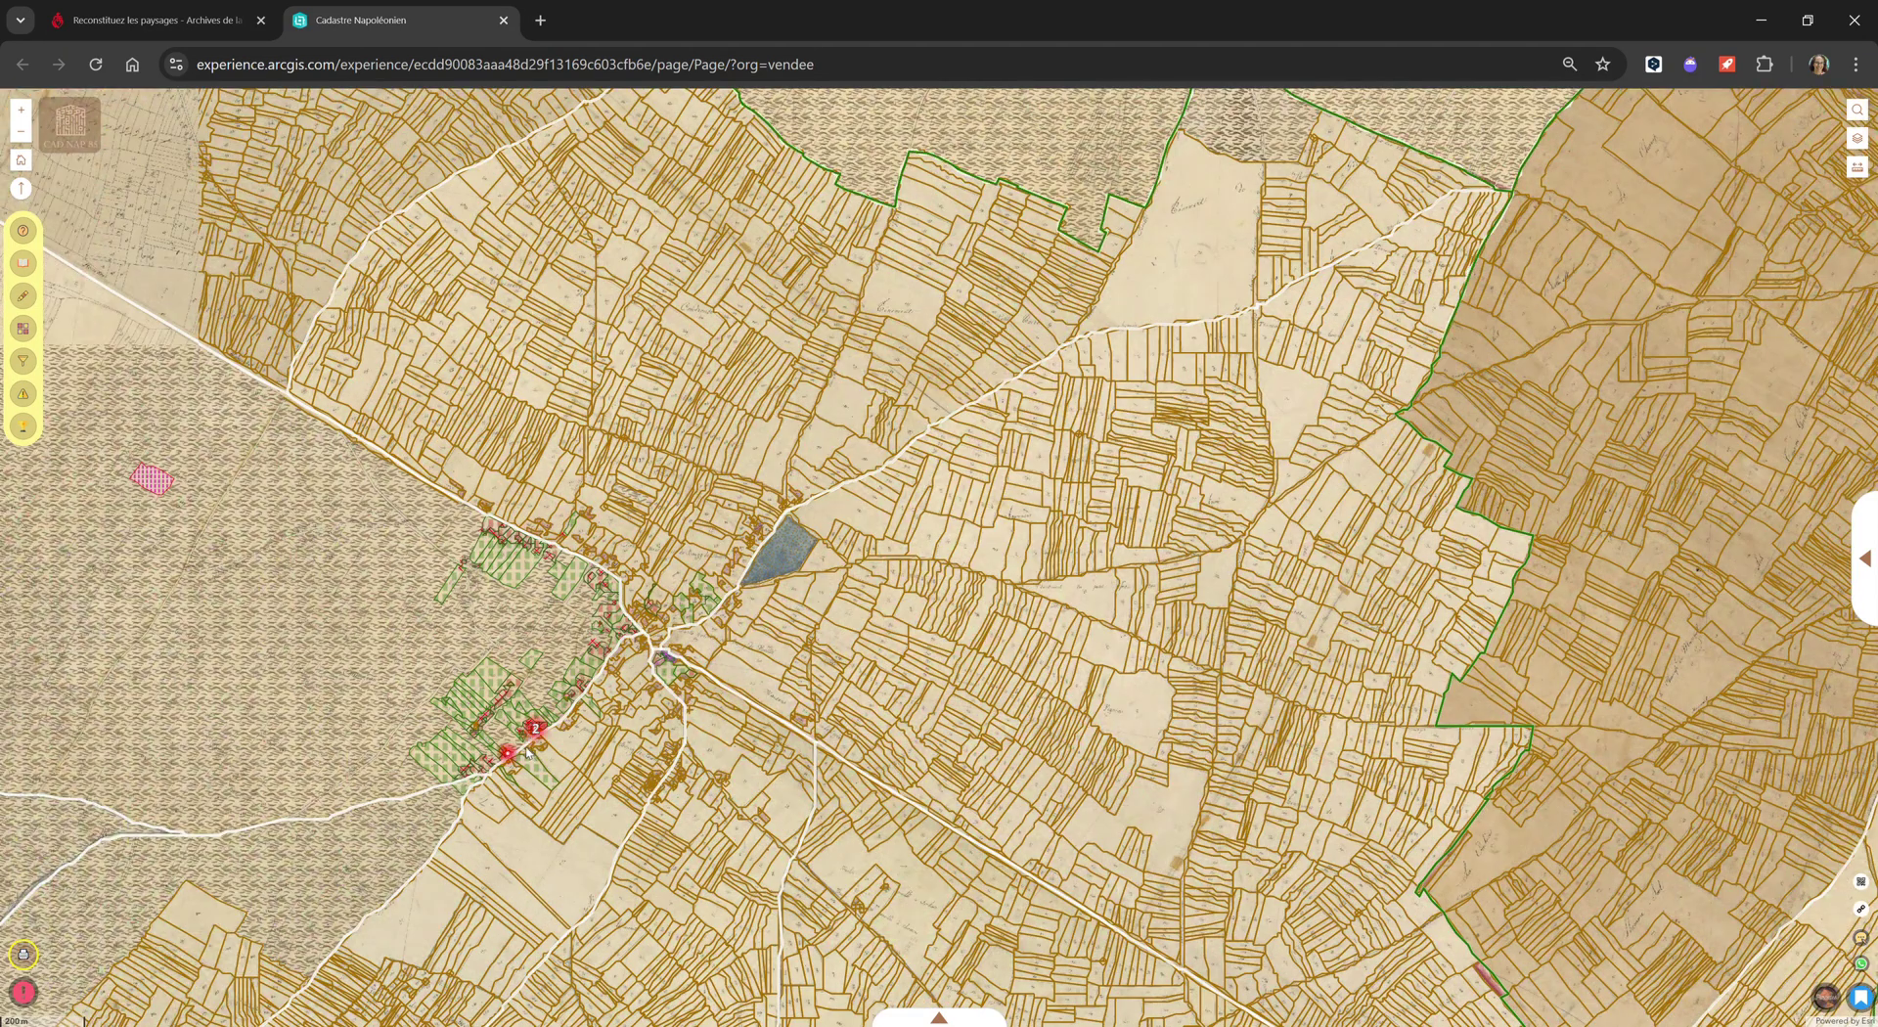
{"action": "scroll", "coordinate": [534, 755], "scroll_direction": "up", "scroll_amount": 2}
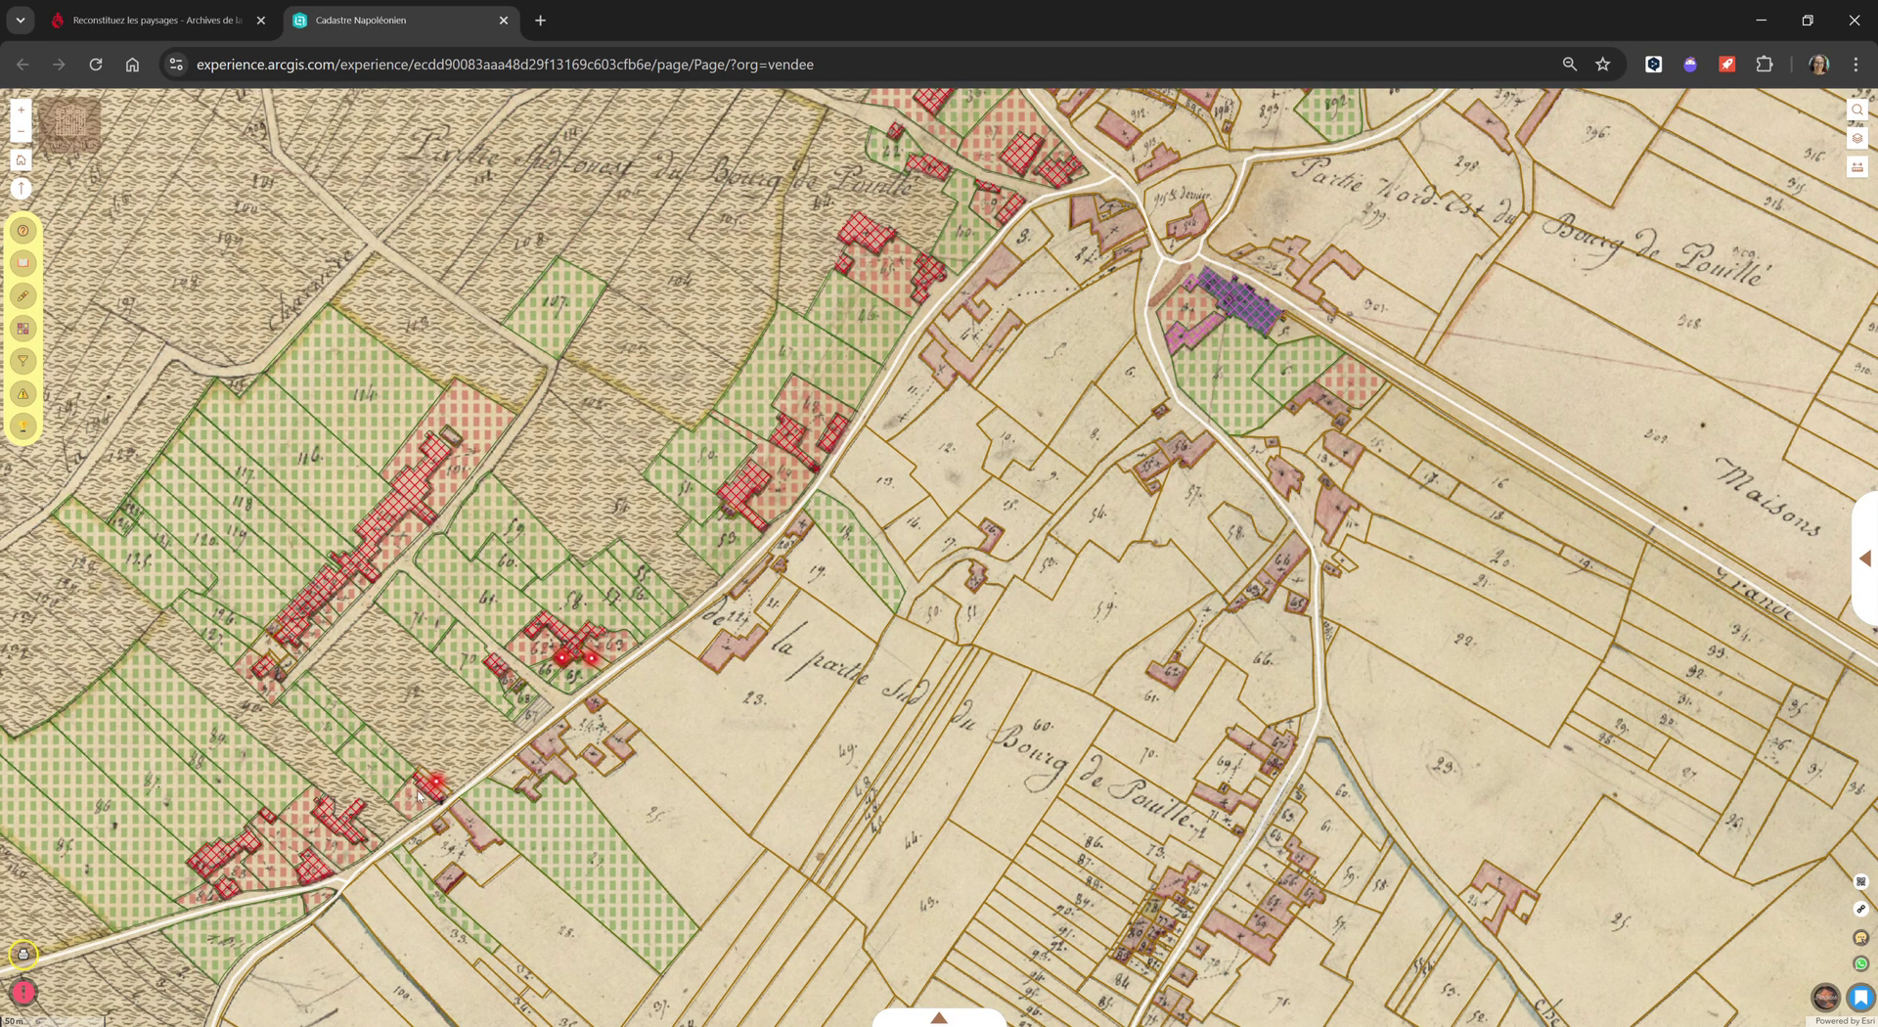
{"action": "left_click", "coordinate": [21, 110]}
{"action": "left_click_drag", "start_coordinate": [463, 683], "coordinate": [1057, 416]}
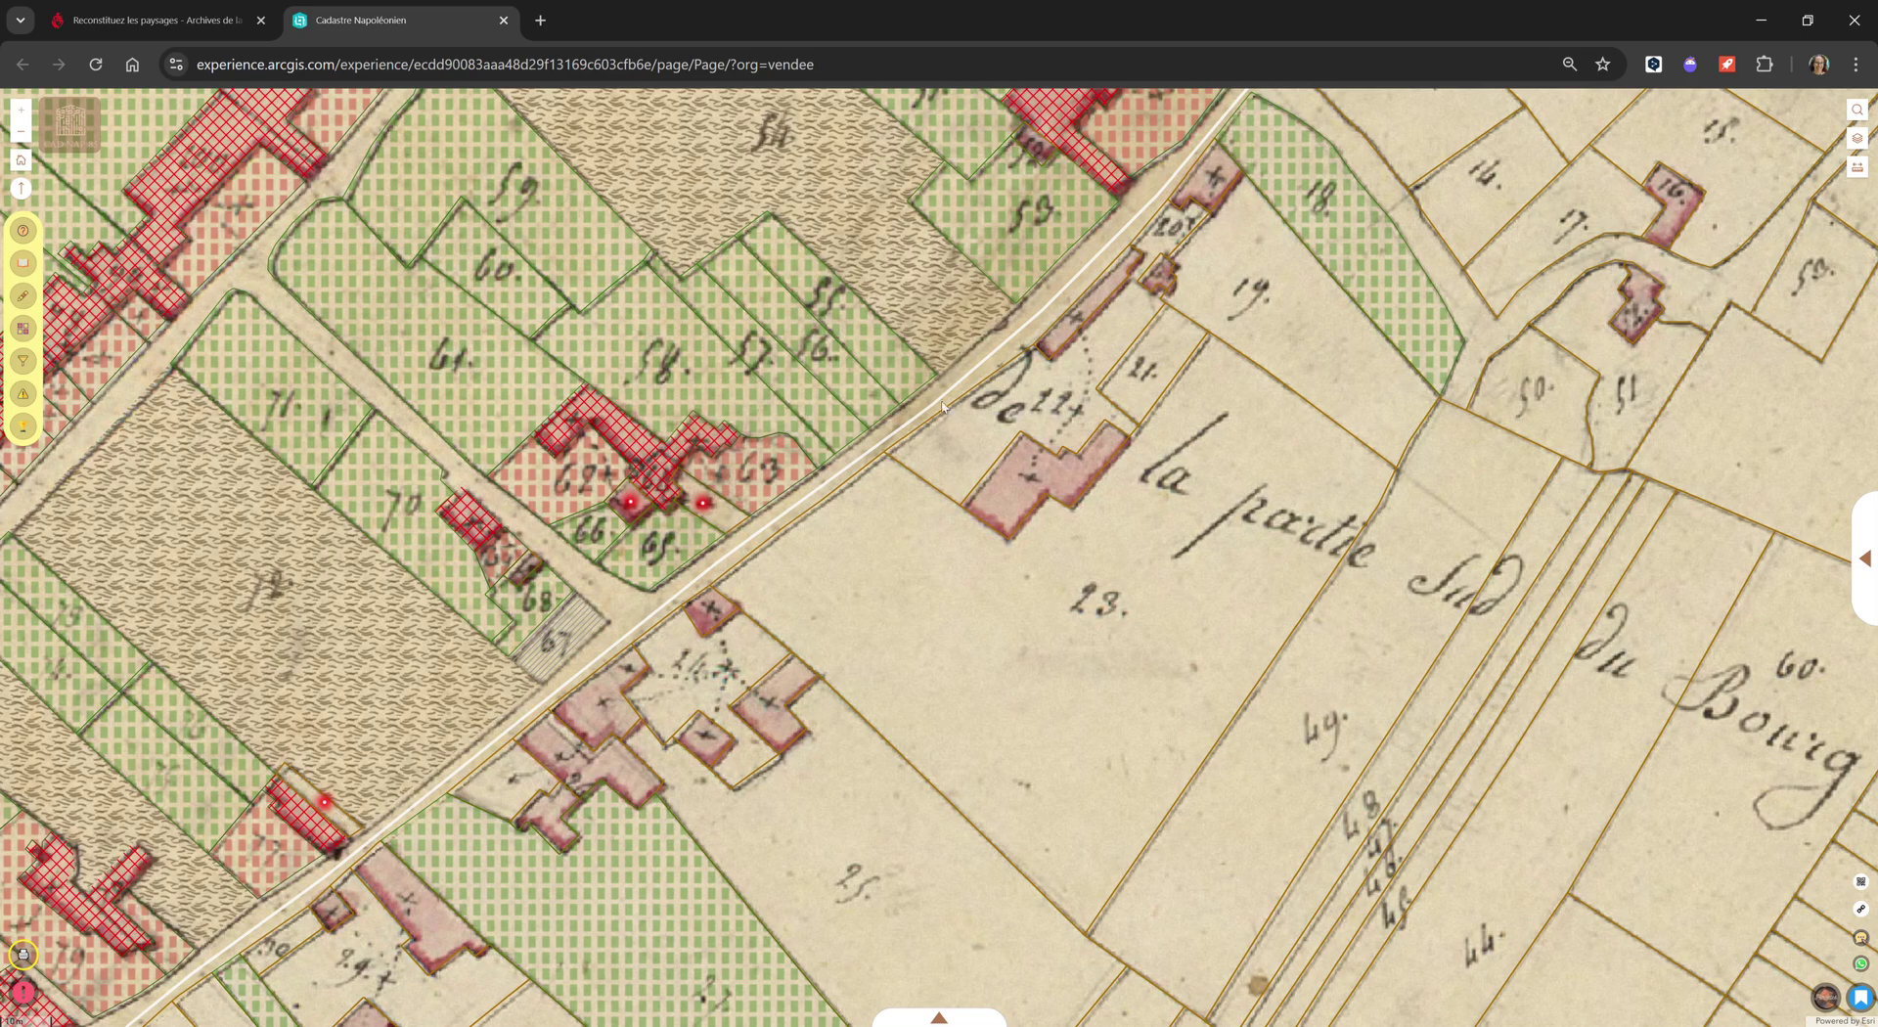
{"action": "left_click", "coordinate": [20, 131]}
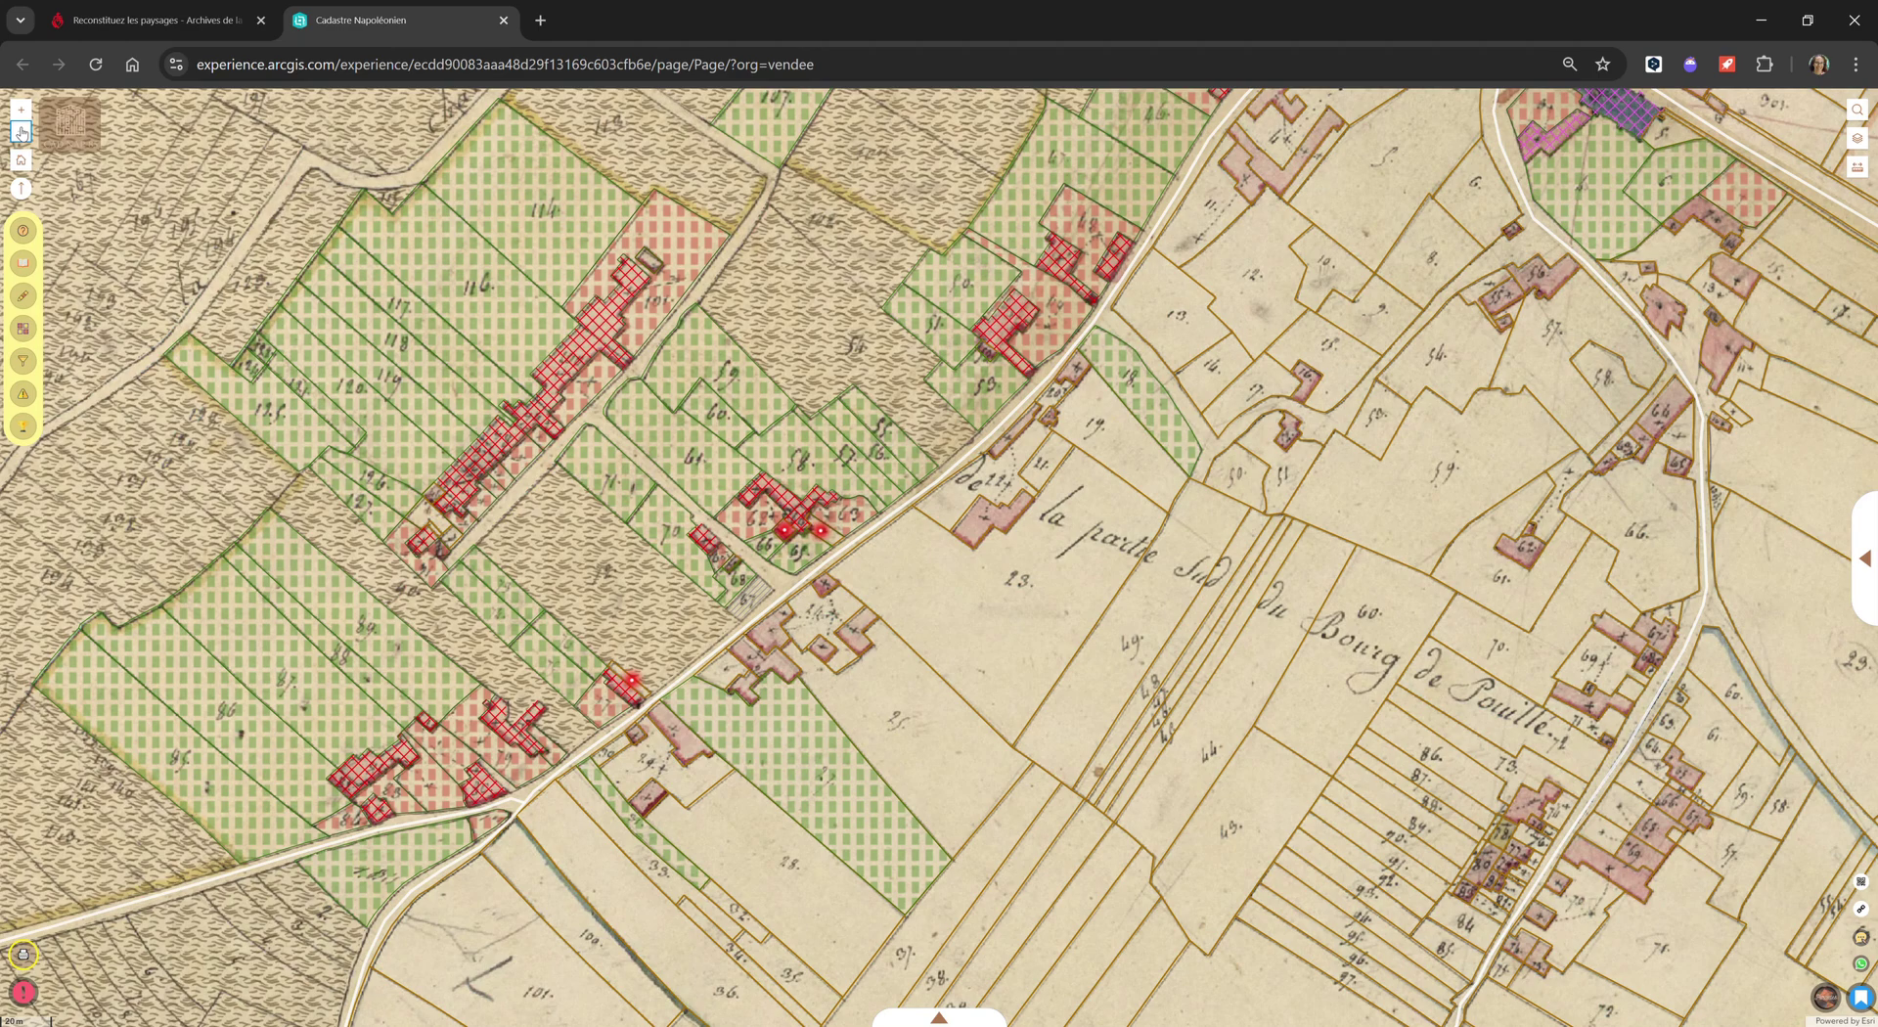
{"action": "left_click", "coordinate": [20, 131]}
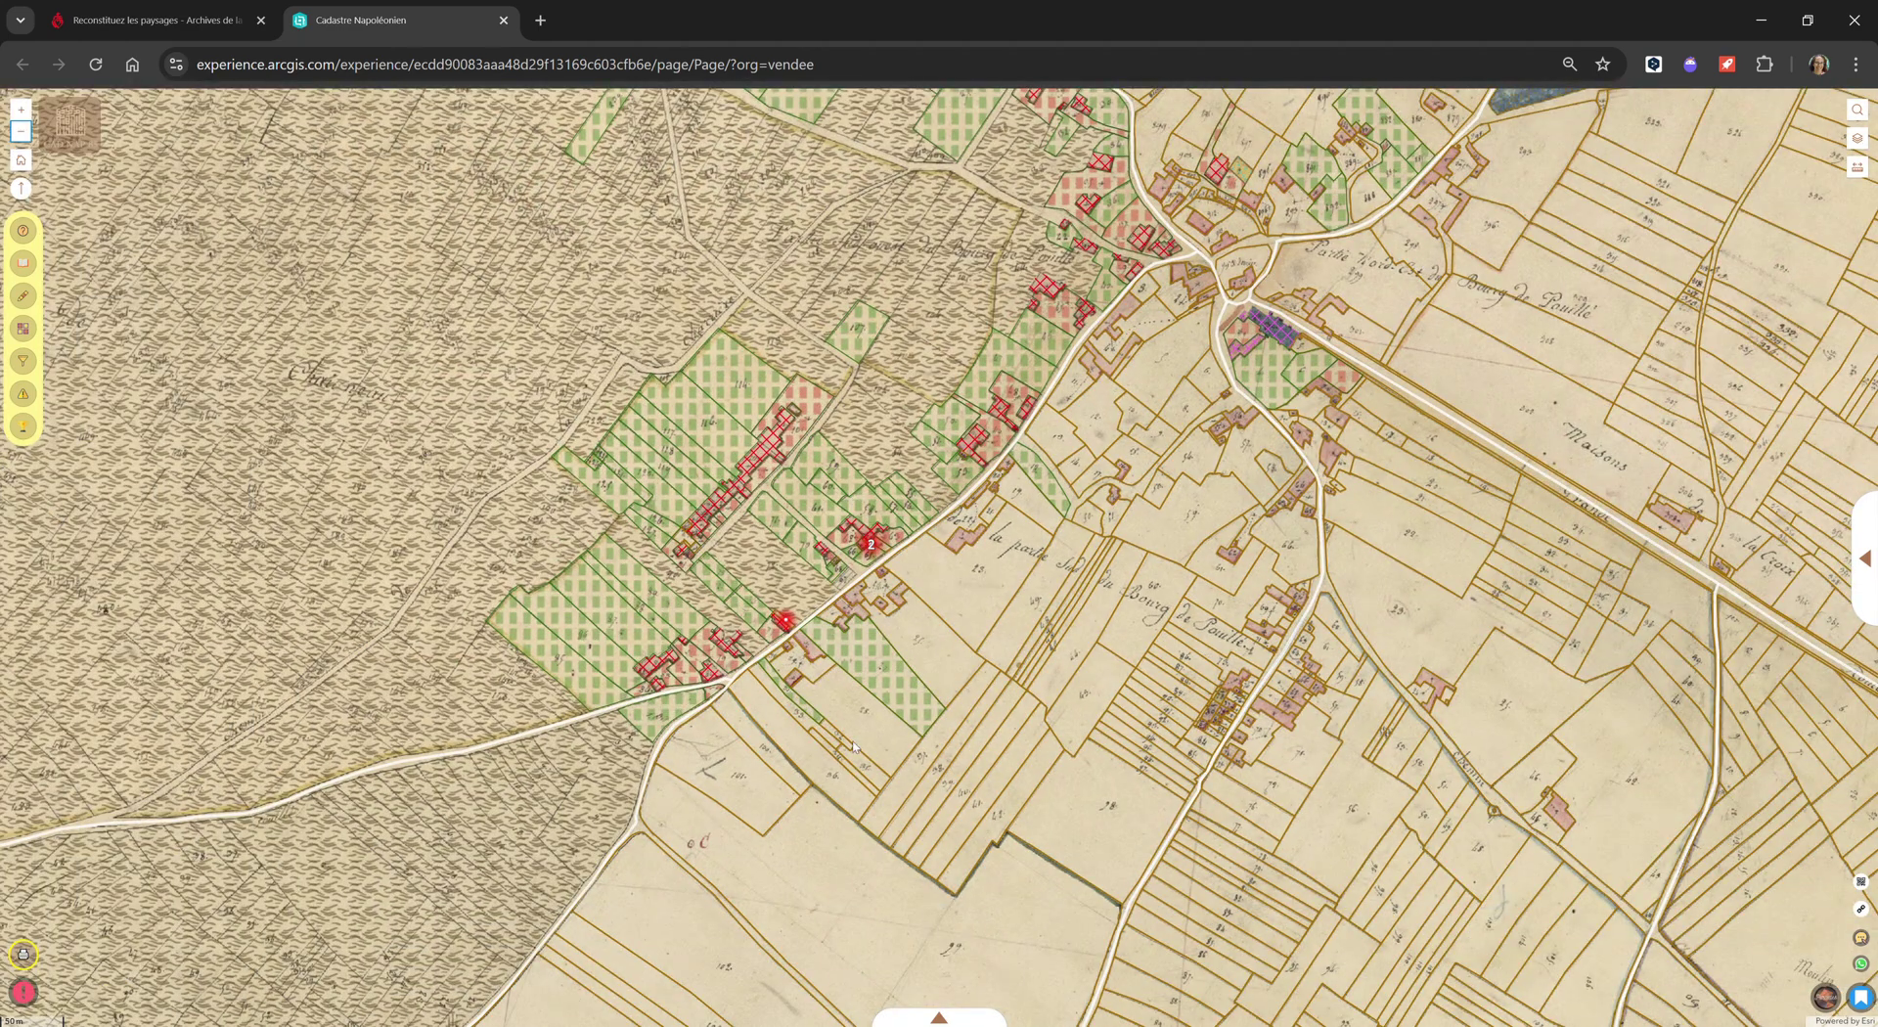
Step: Locate the isolated reported-error marker in section G of Pouillé and display the record of parcel 389 docked away from it
{"action": "left_click_drag", "start_coordinate": [808, 866], "coordinate": [528, 371]}
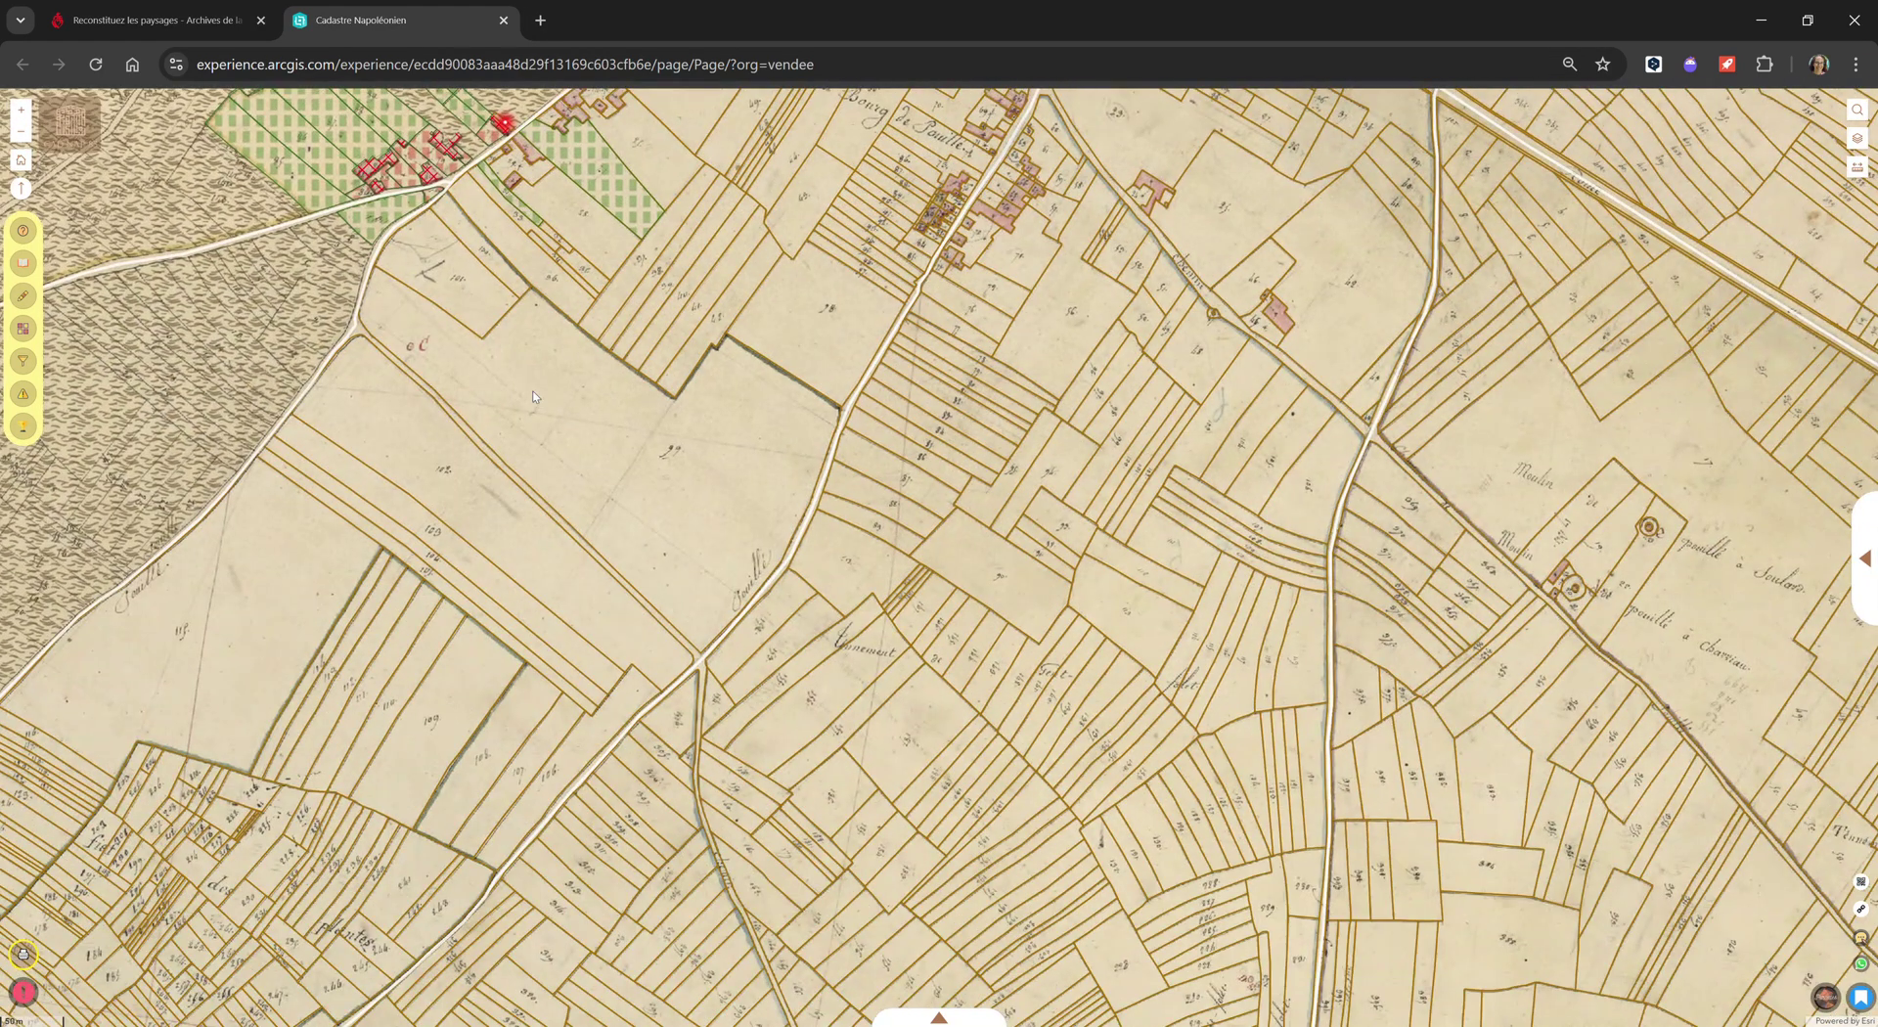
{"action": "scroll", "coordinate": [533, 396], "scroll_direction": "down", "scroll_amount": 2}
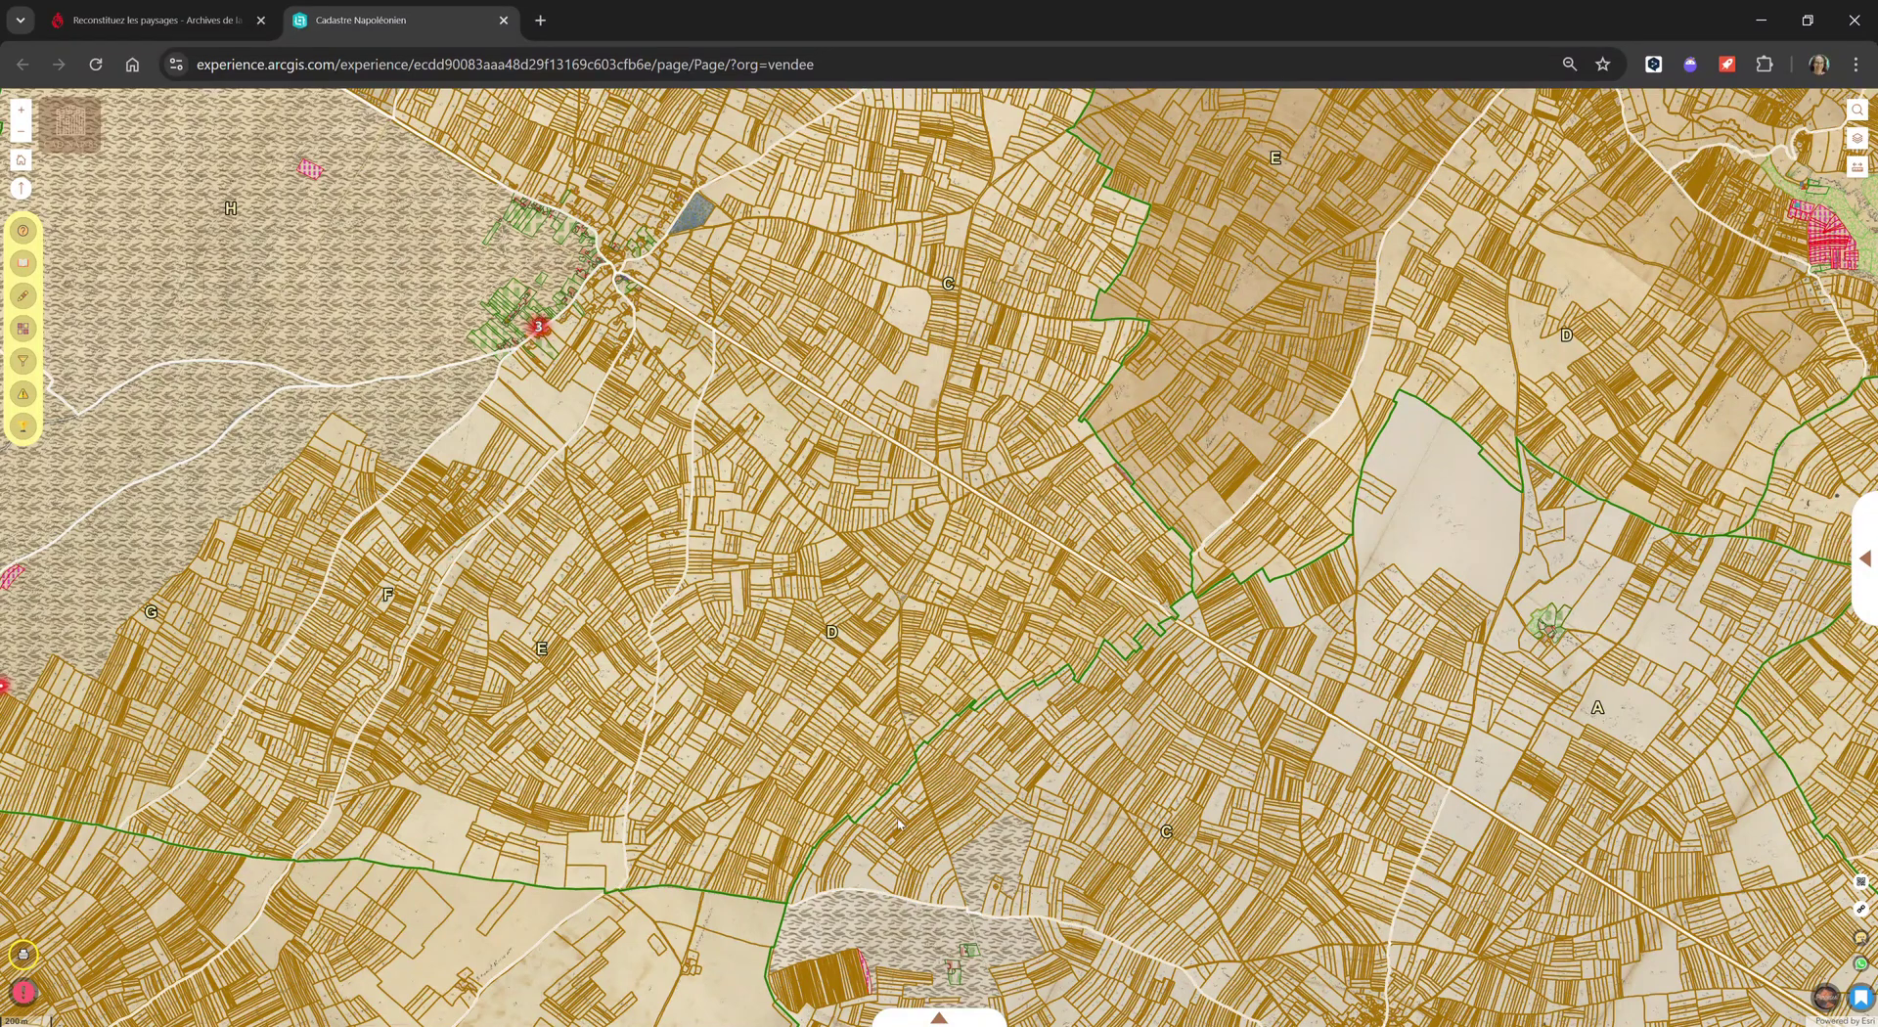
{"action": "left_click_drag", "start_coordinate": [822, 797], "coordinate": [988, 437]}
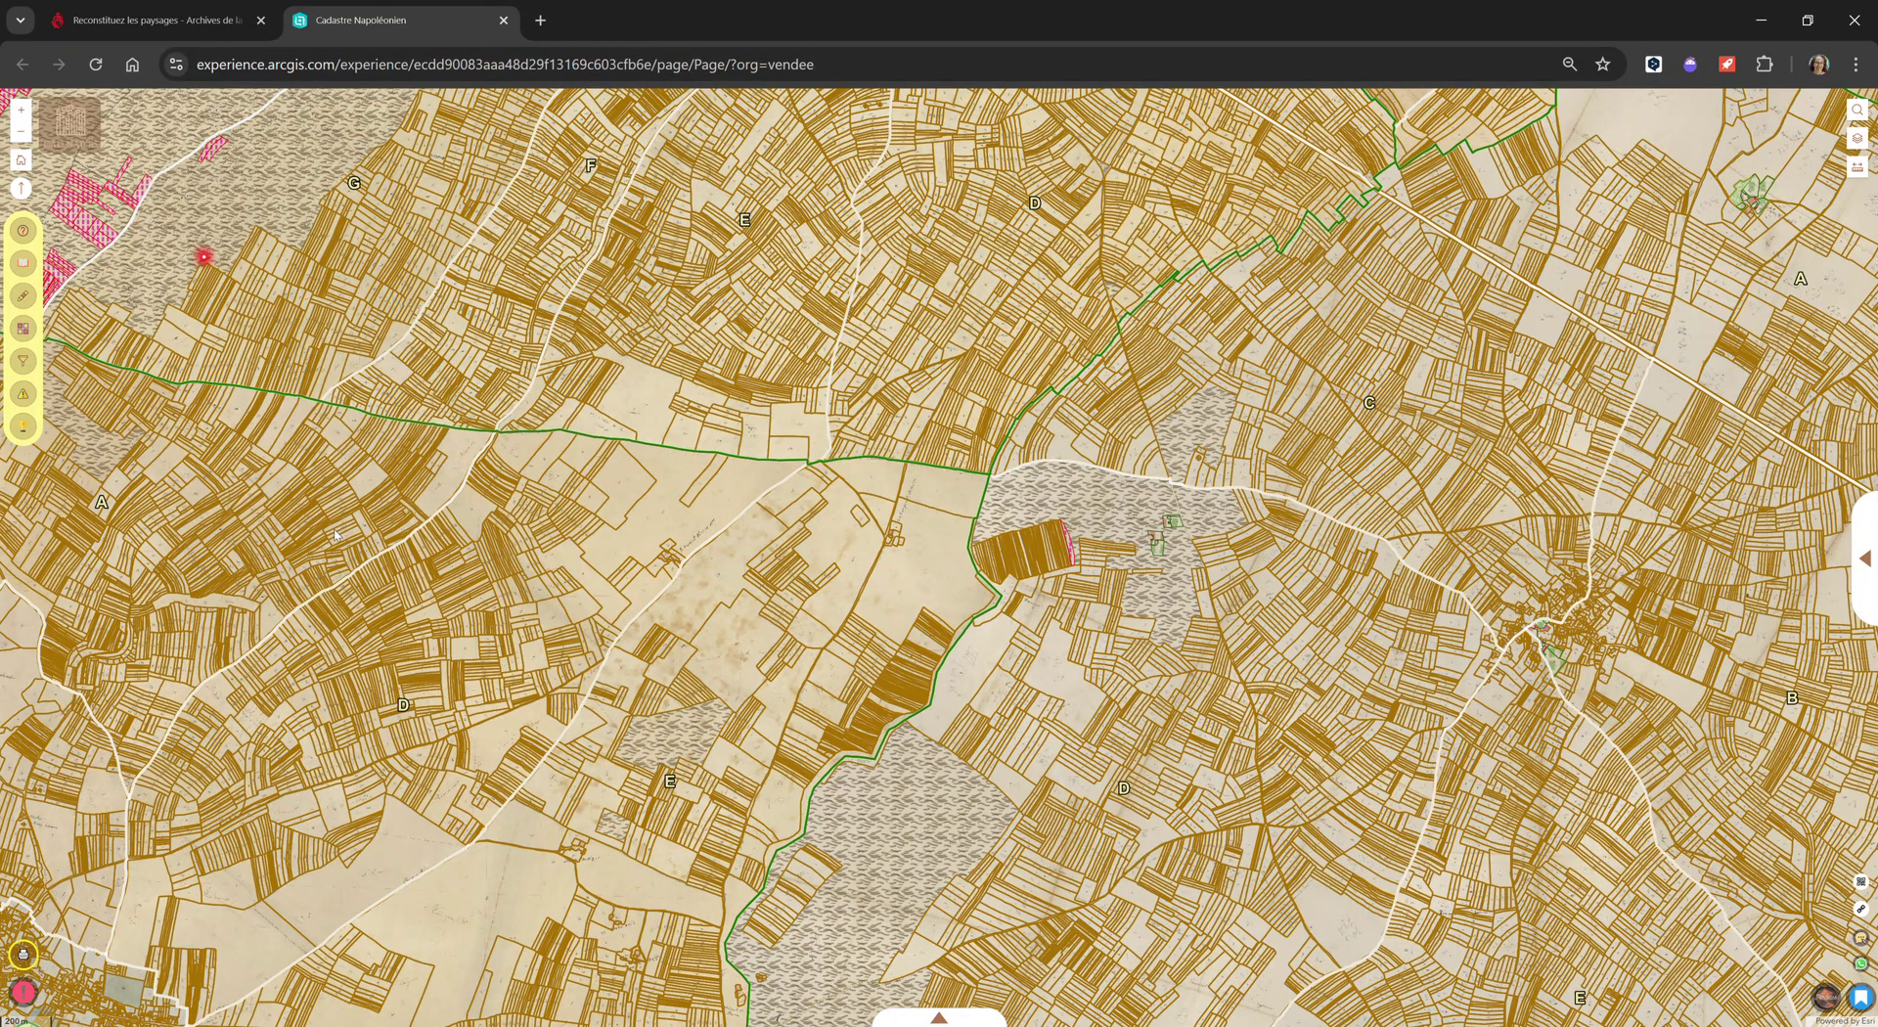
{"action": "scroll", "coordinate": [199, 274], "scroll_direction": "up", "scroll_amount": 2}
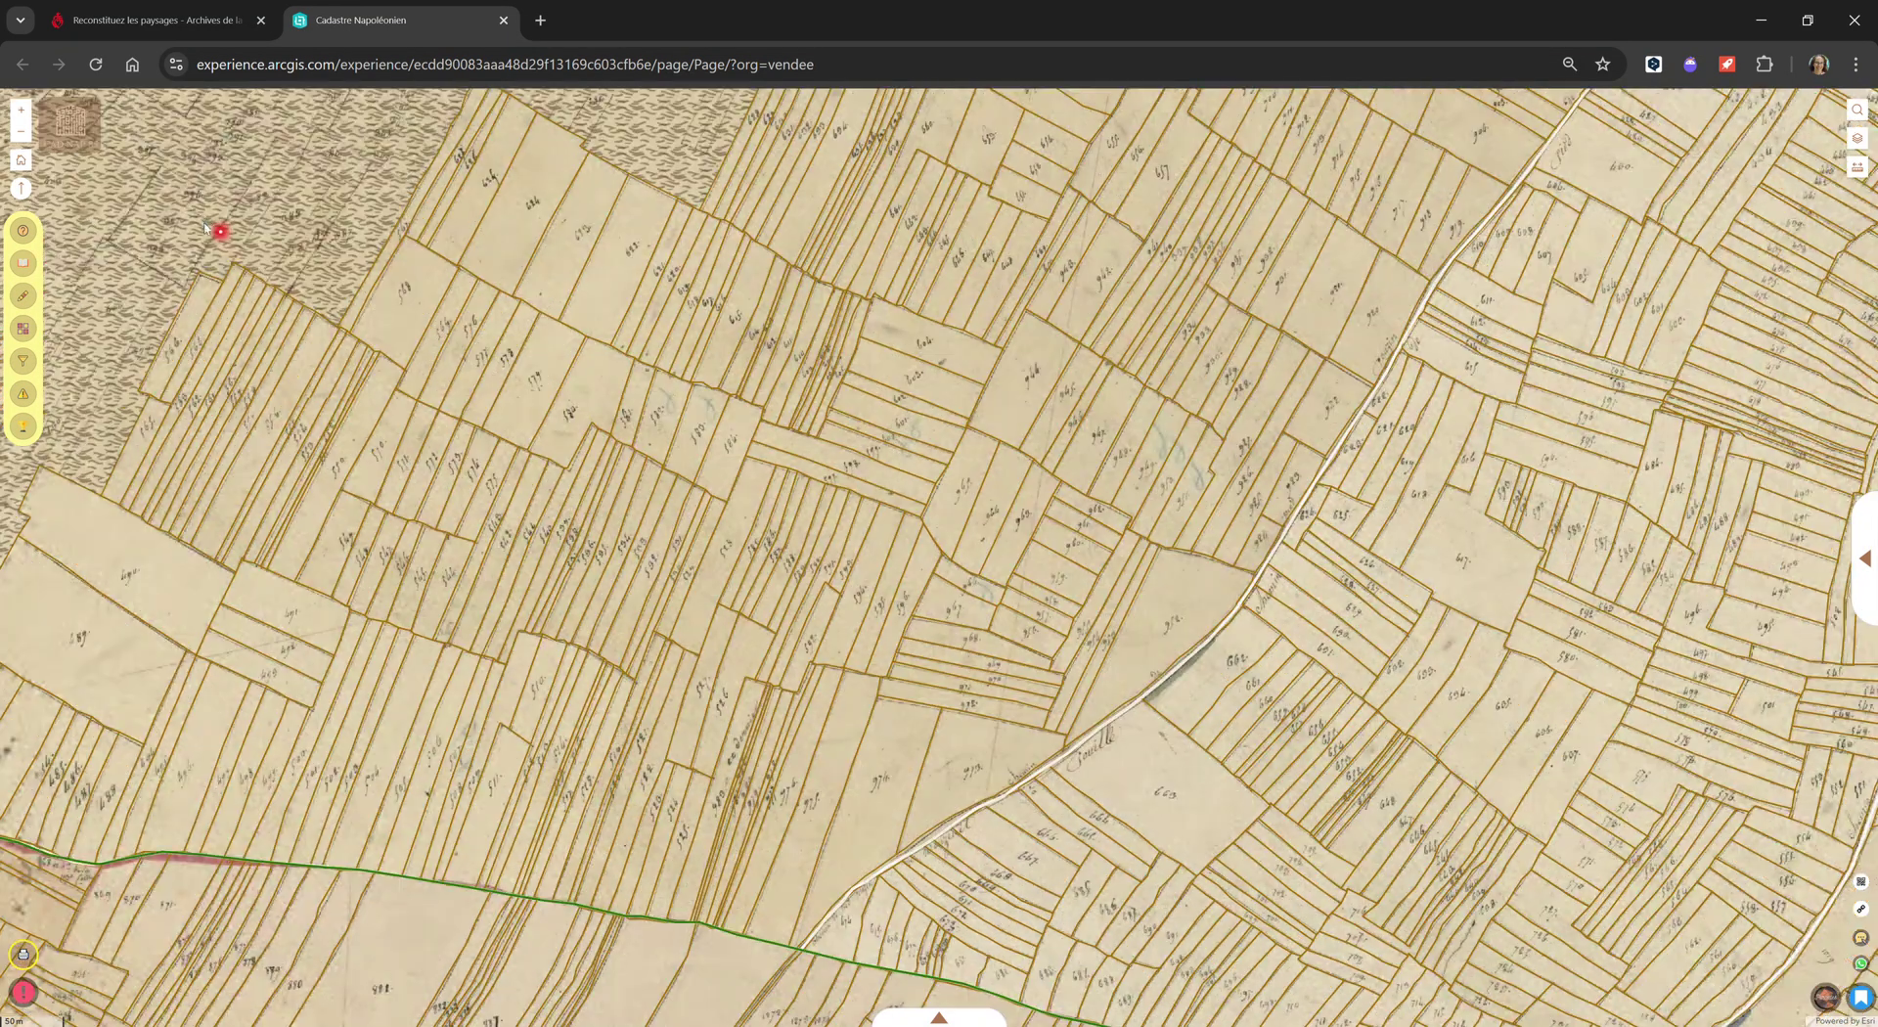
{"action": "left_click_drag", "start_coordinate": [205, 227], "coordinate": [426, 417]}
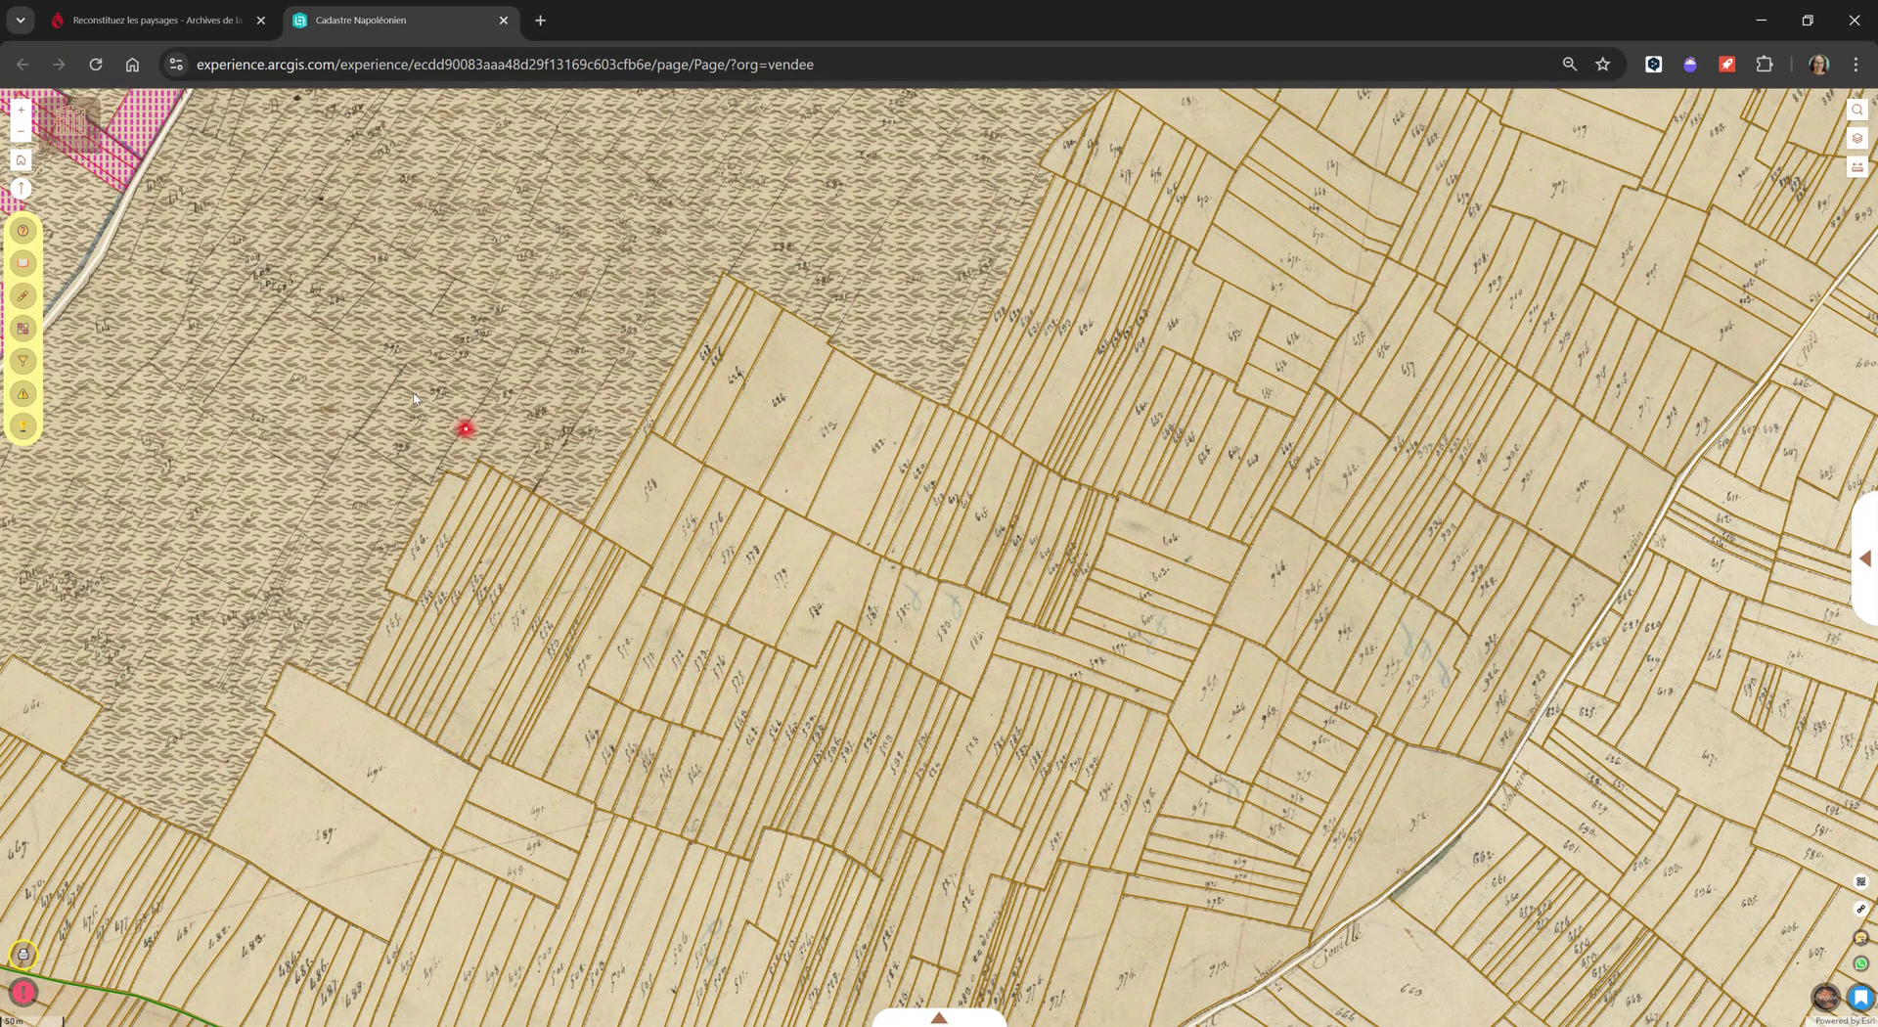
{"action": "left_click", "coordinate": [22, 111]}
{"action": "left_click_drag", "start_coordinate": [429, 377], "coordinate": [791, 690]}
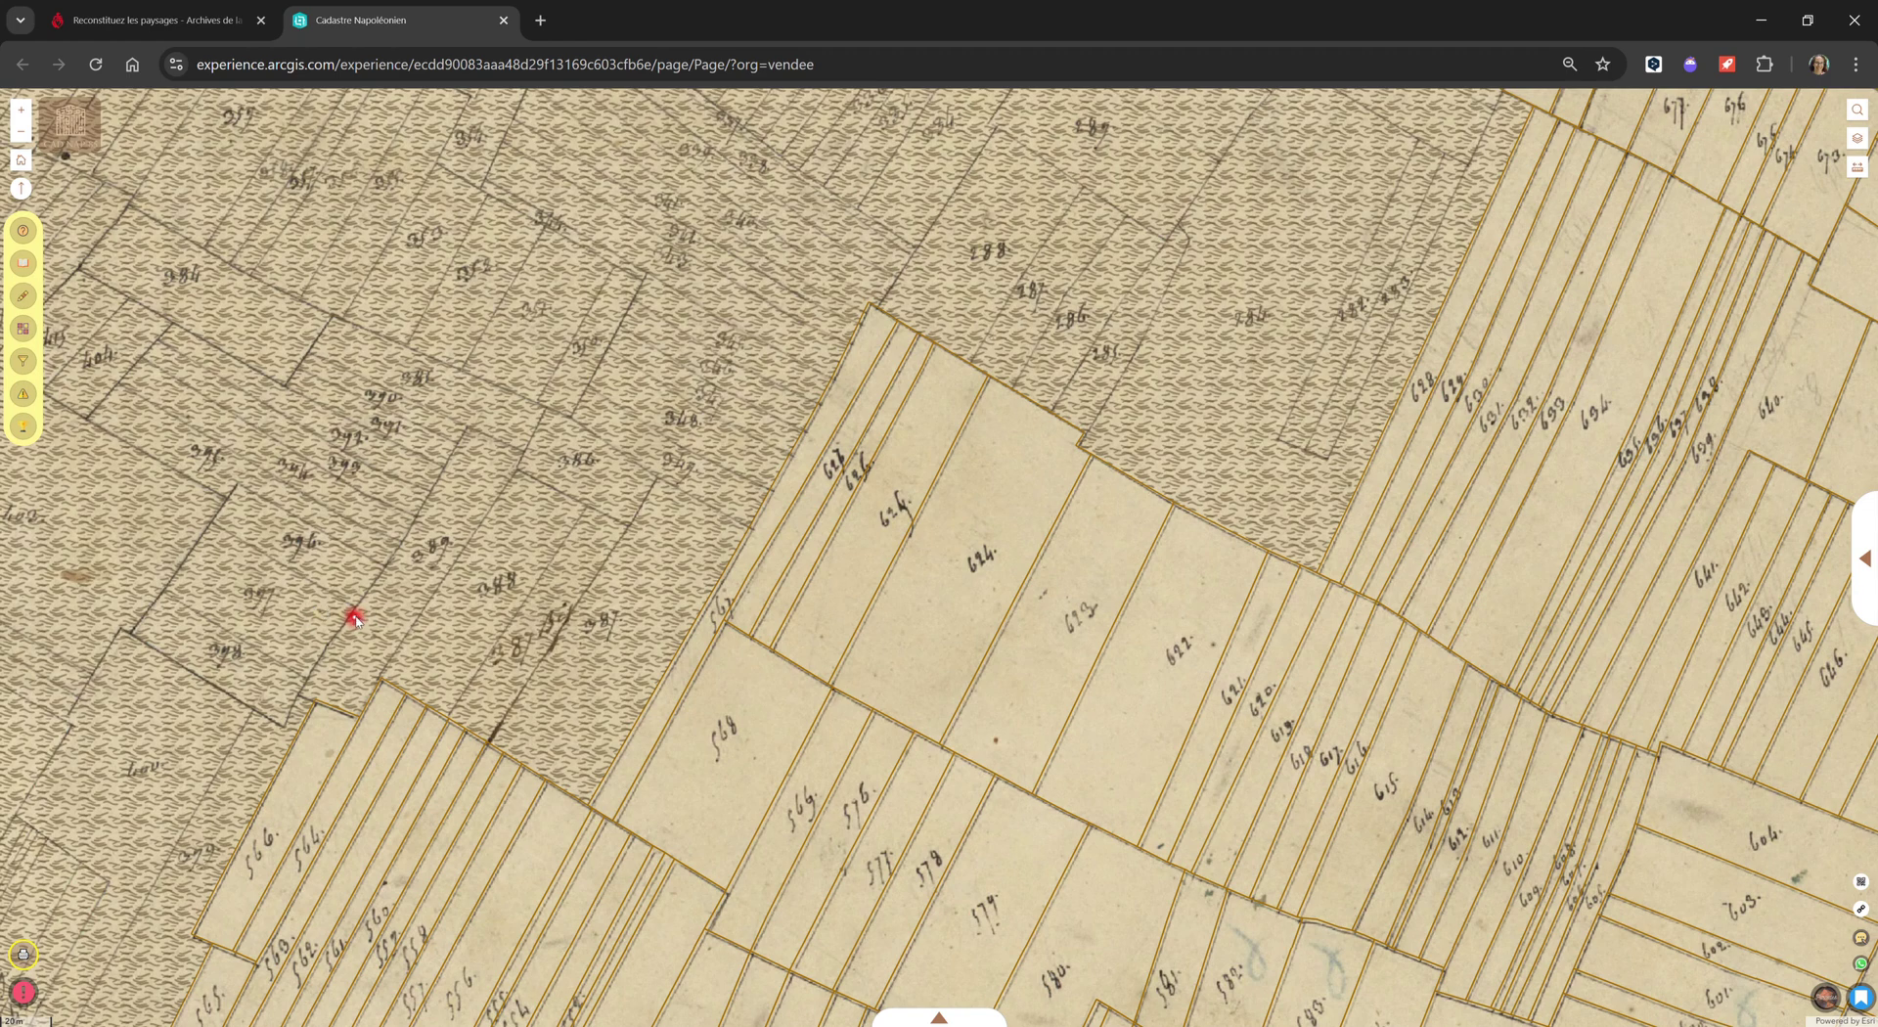
{"action": "left_click", "coordinate": [385, 621]}
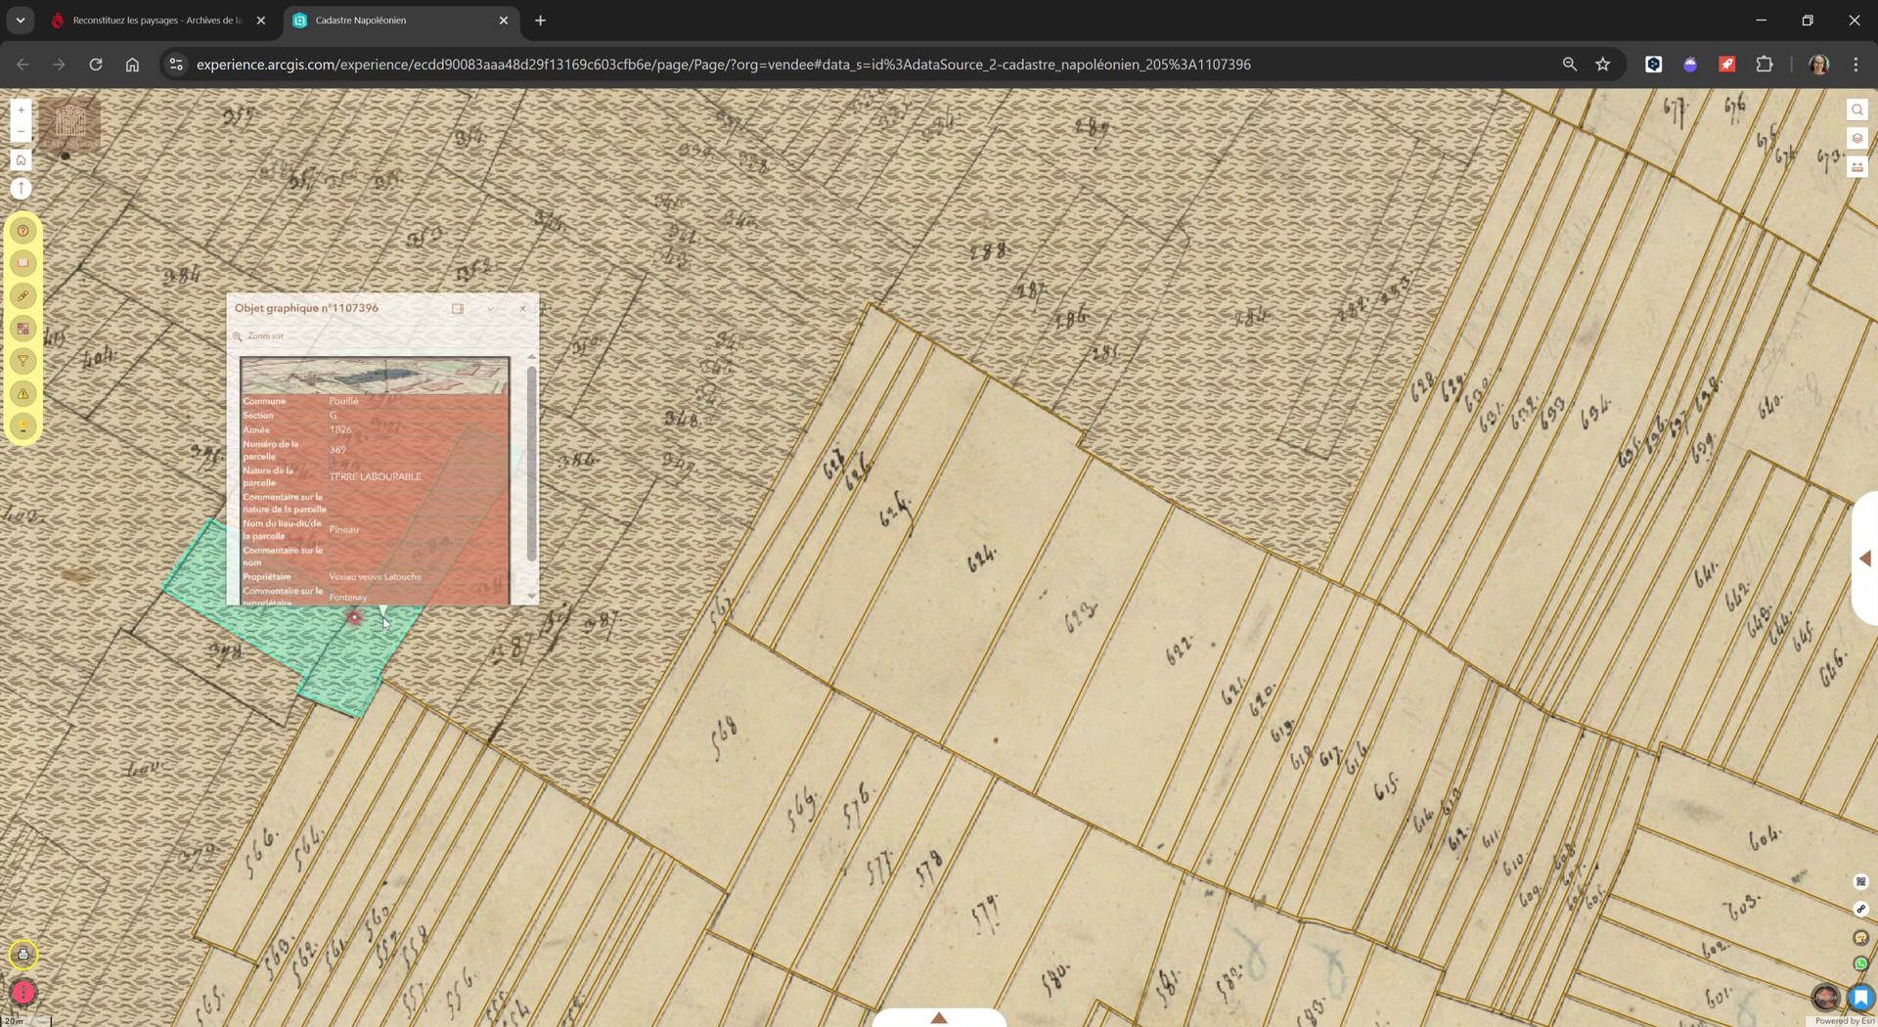
{"action": "left_click", "coordinate": [458, 310]}
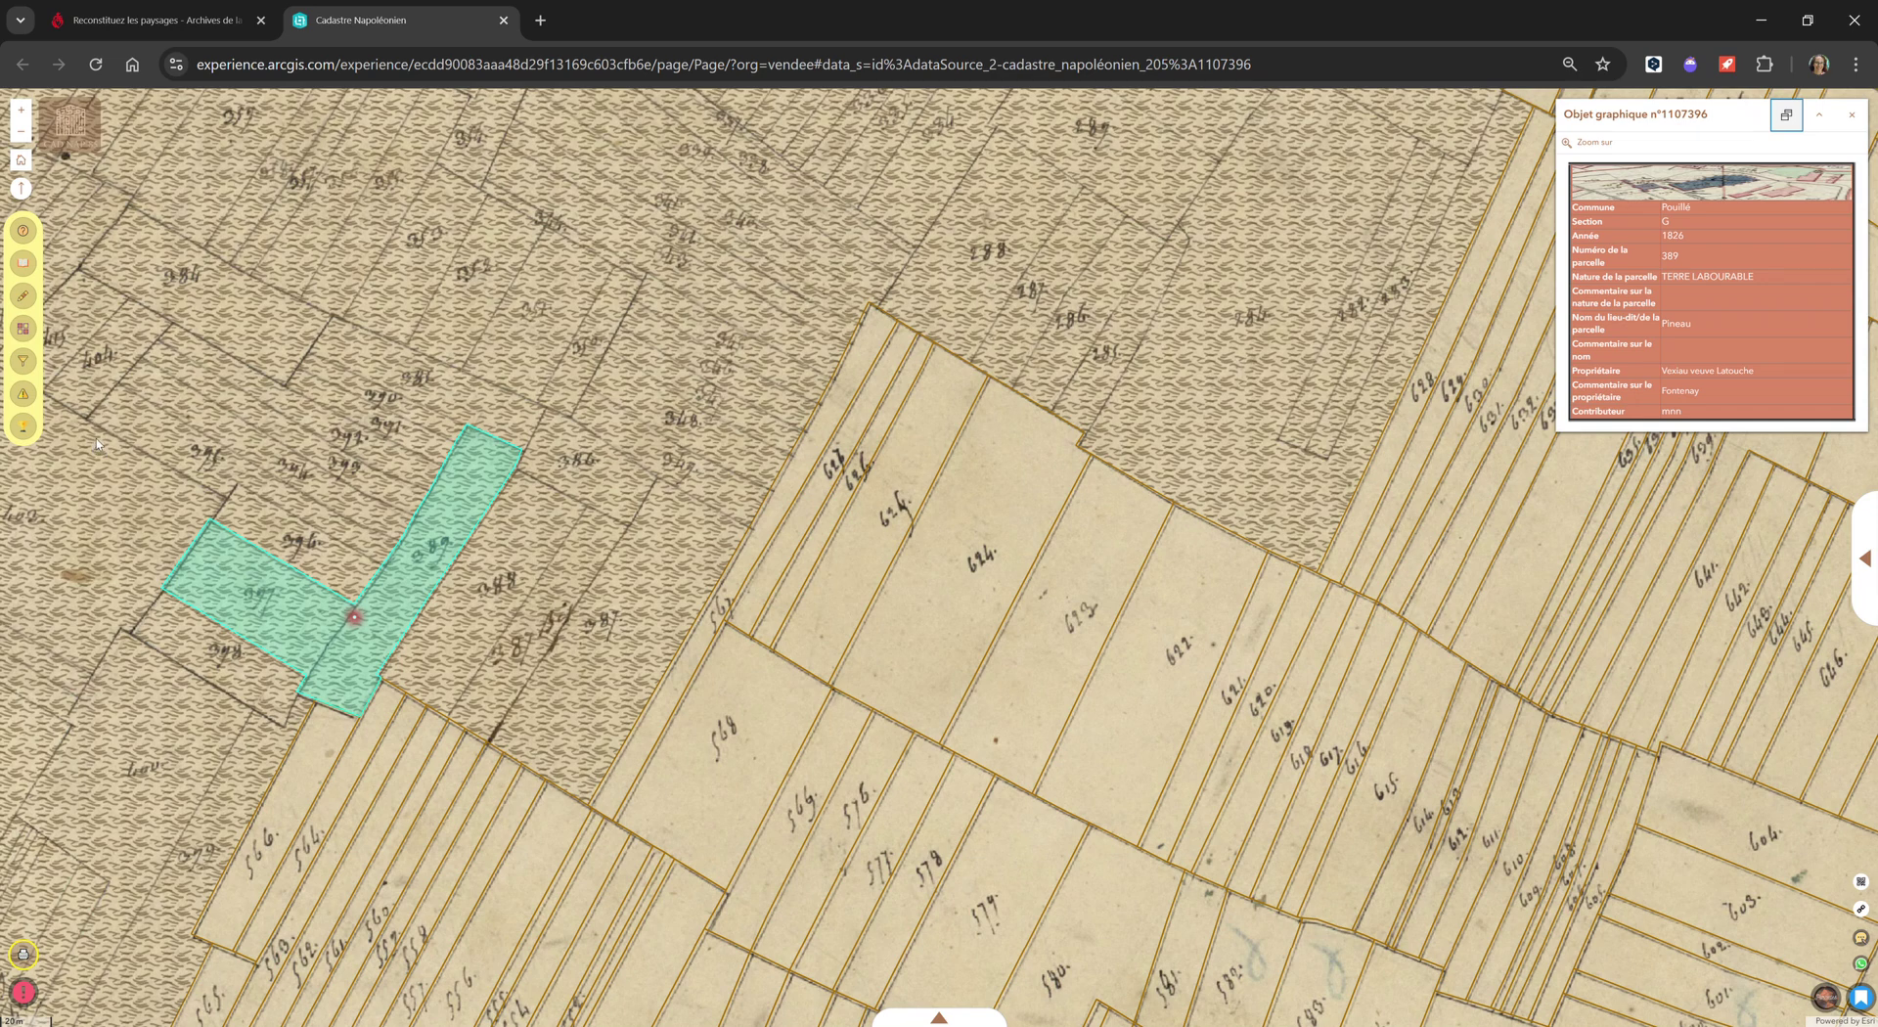
Step: Try to report an error on the map northeast of parcel 388 with the comment "limite parcelle oubliée", and close the report and parcel record
{"action": "left_click", "coordinate": [28, 396]}
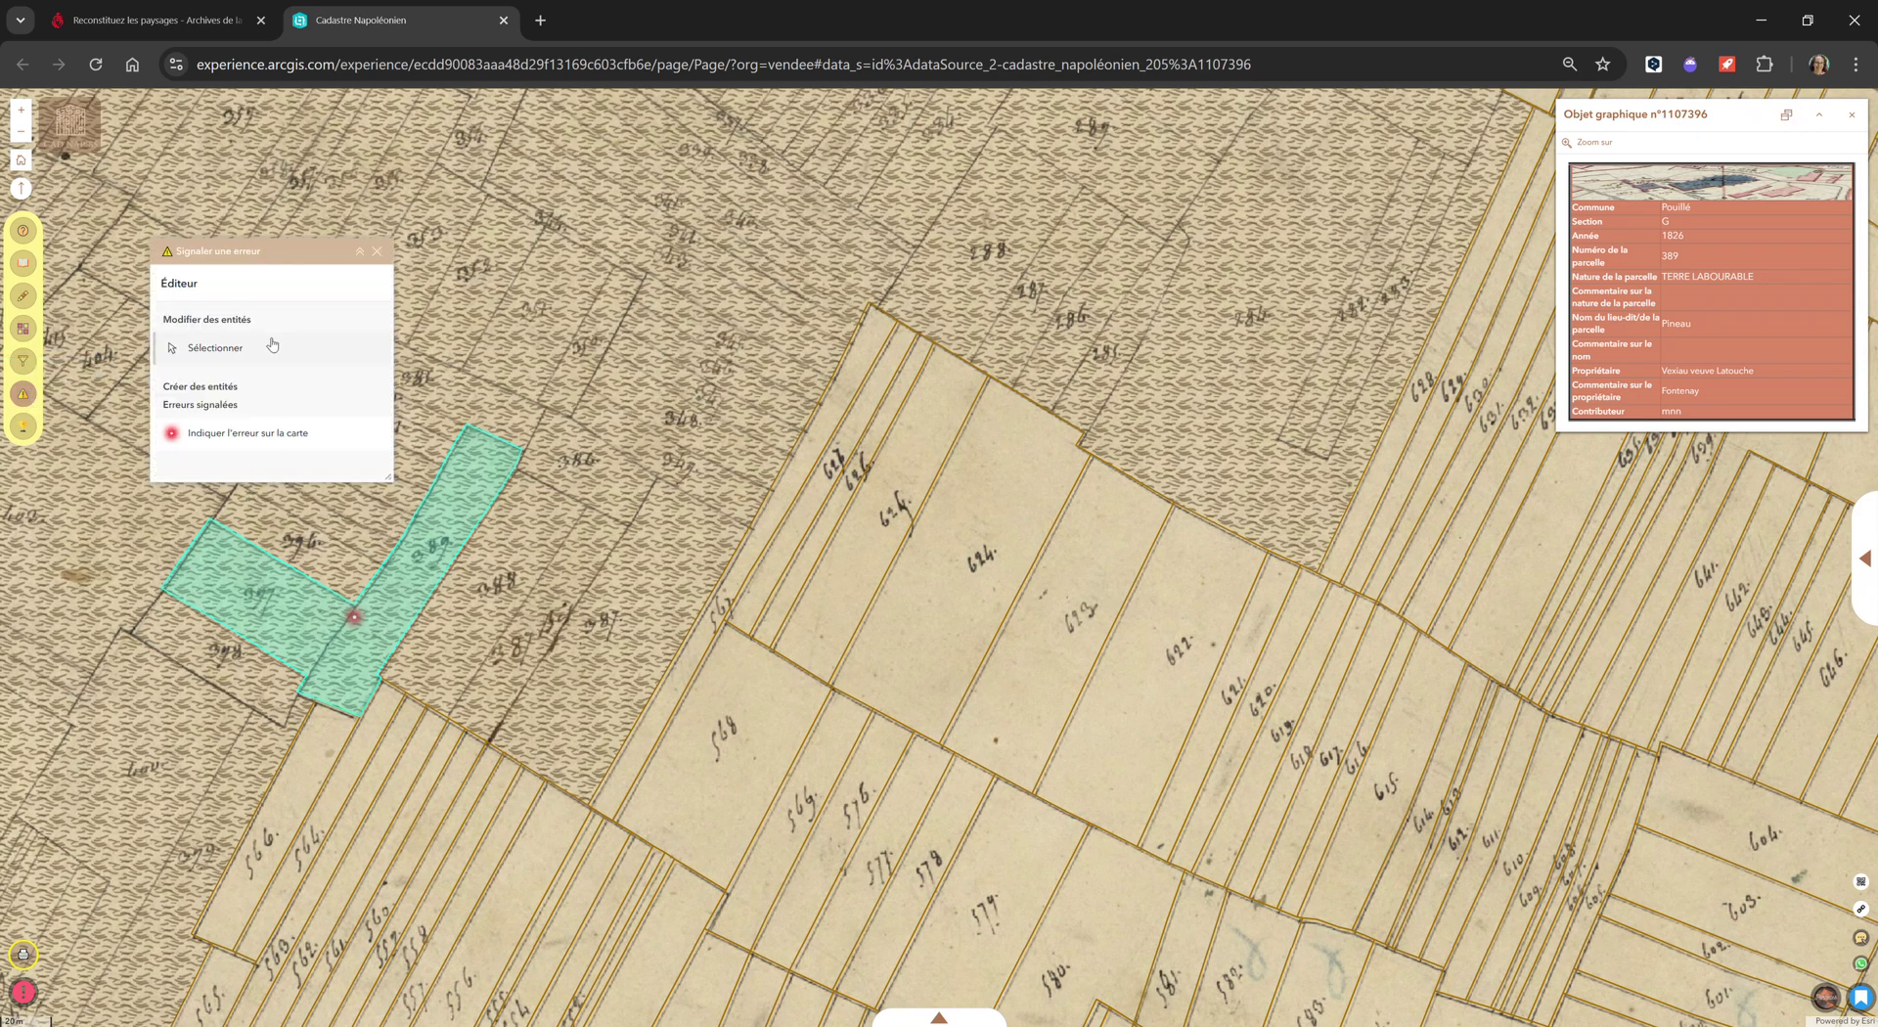
{"action": "left_click", "coordinate": [228, 440]}
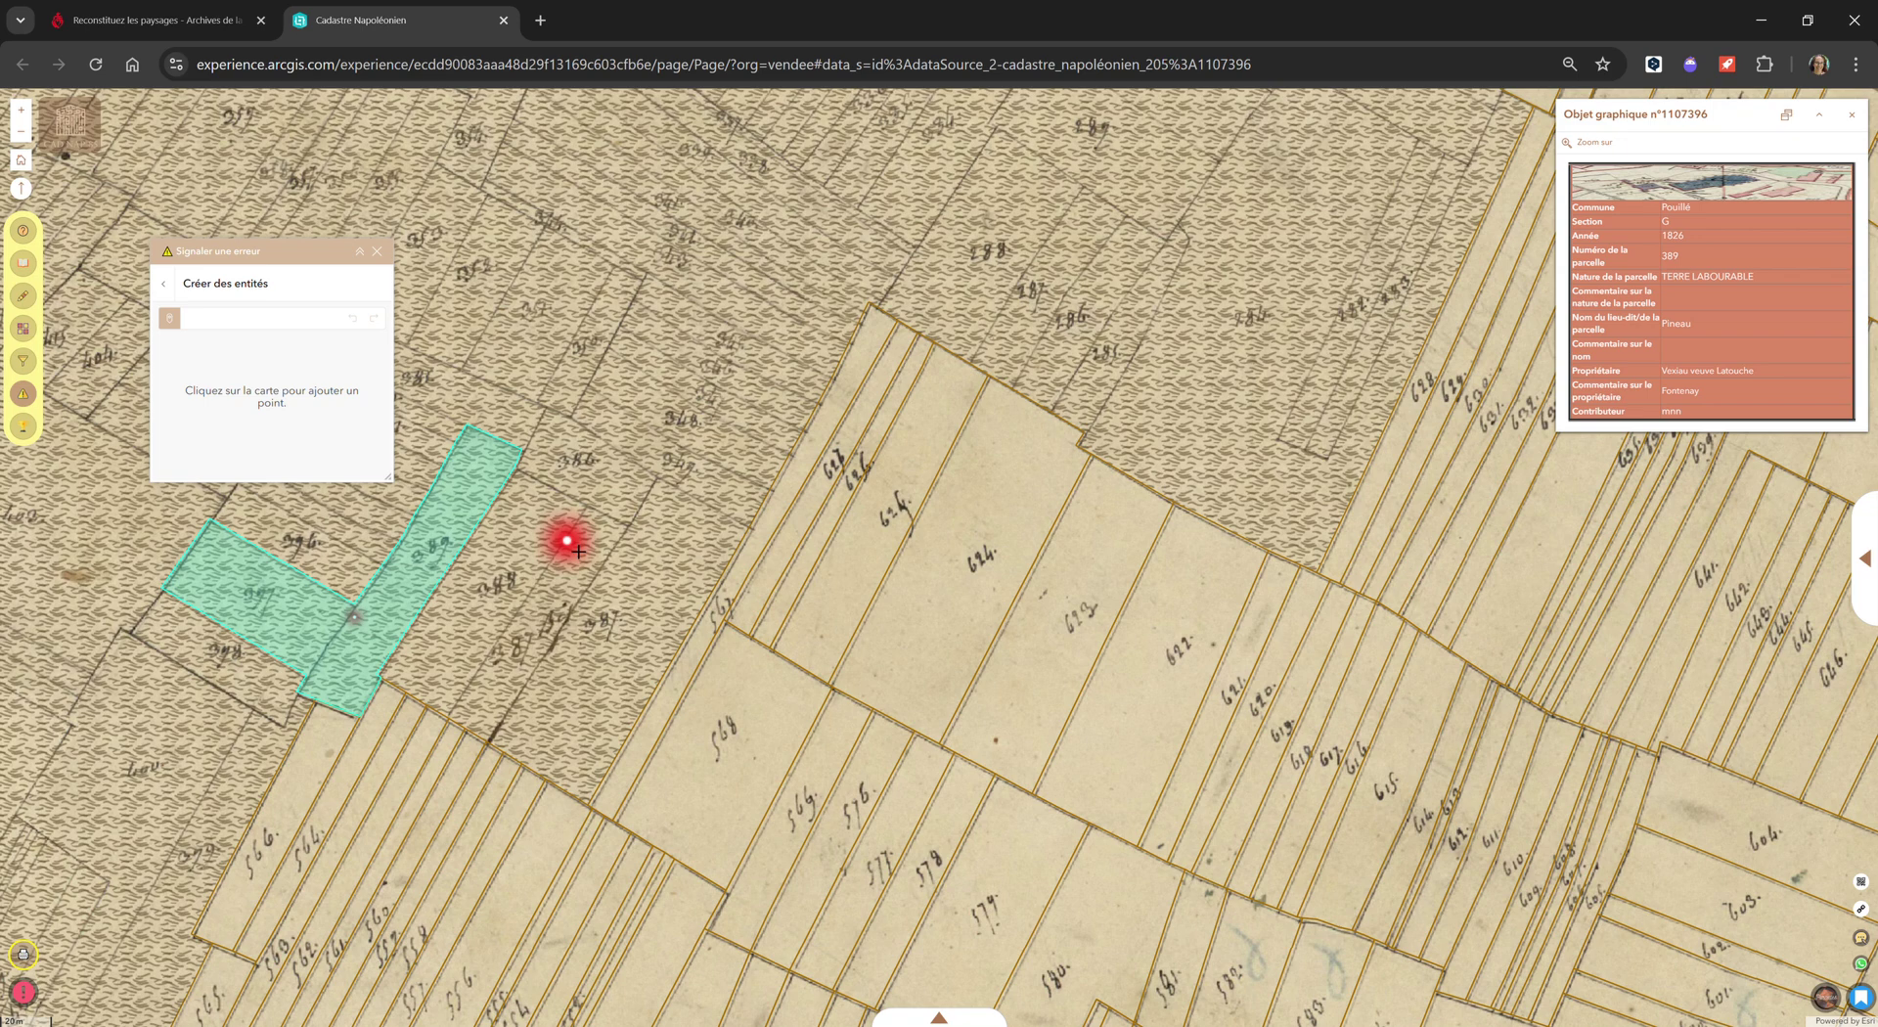
{"action": "left_click", "coordinate": [567, 541]}
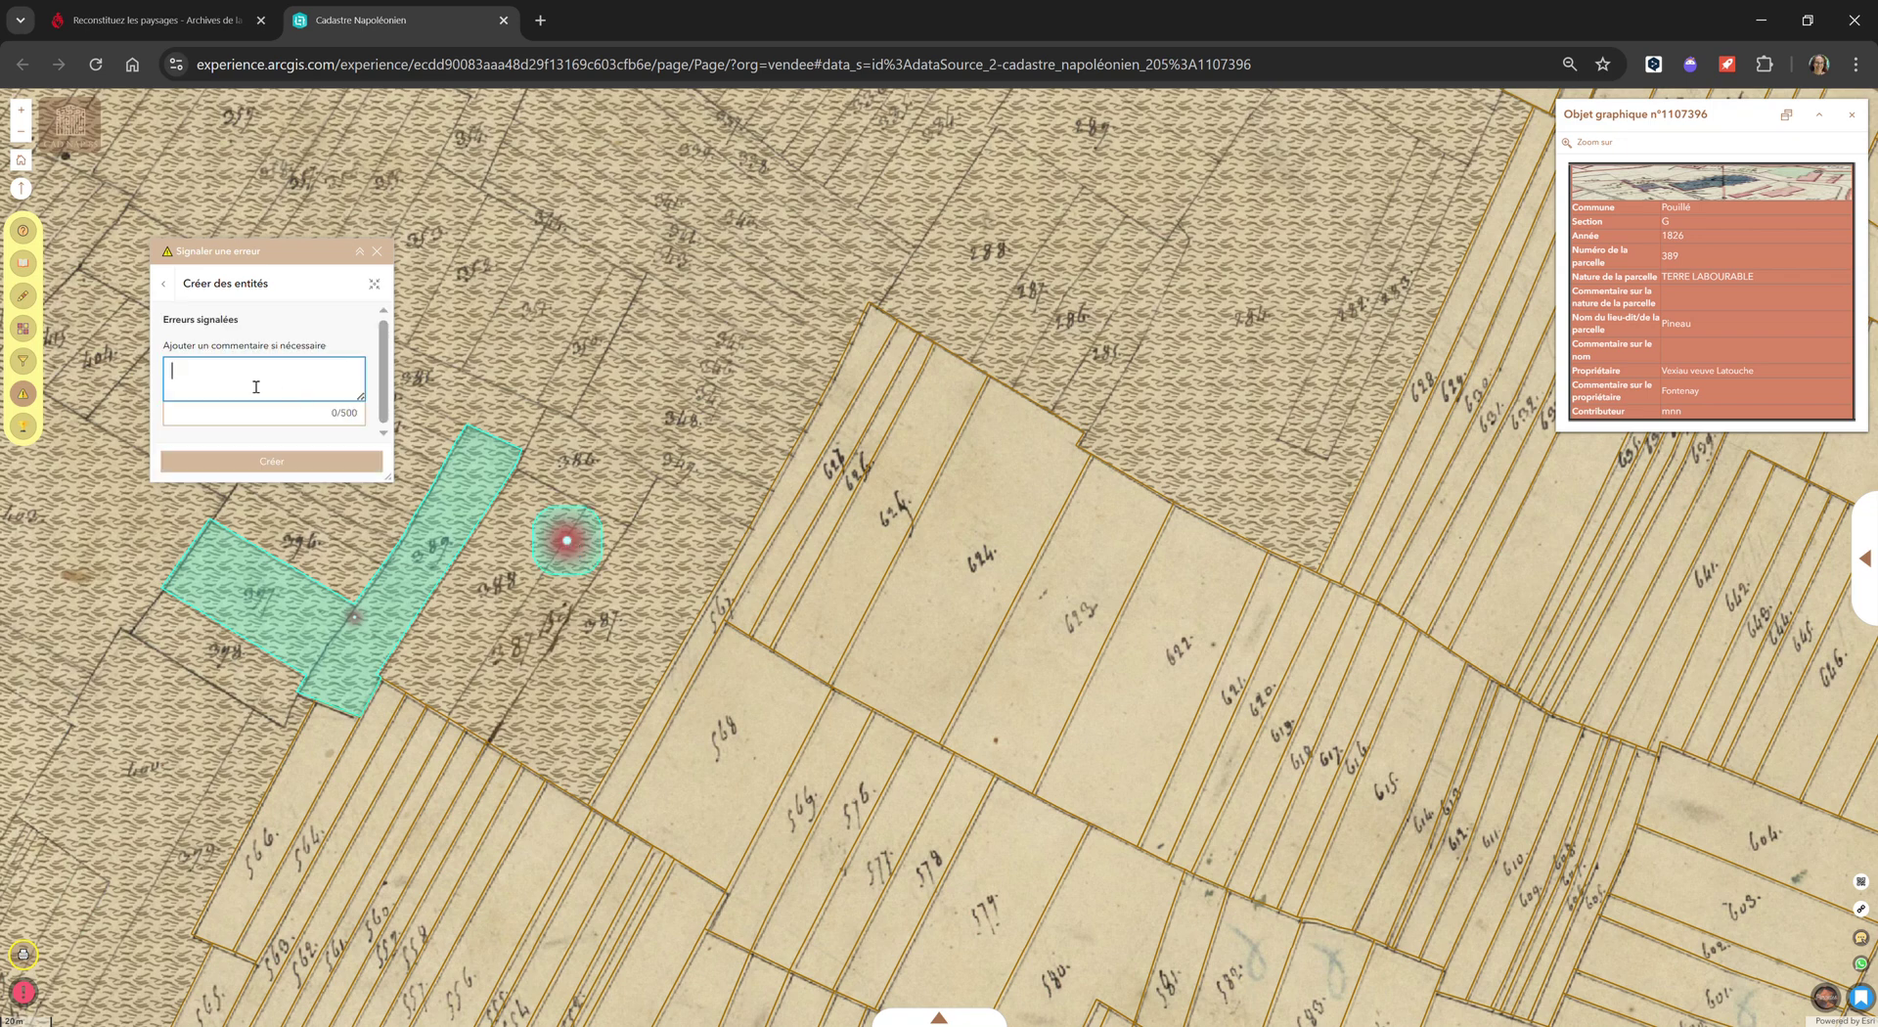
{"action": "type", "text": "limite oarxc"}
{"action": "type", "text": "parcelle oubli"}
{"action": "type", "text": "ée"}
{"action": "left_click", "coordinate": [242, 464]}
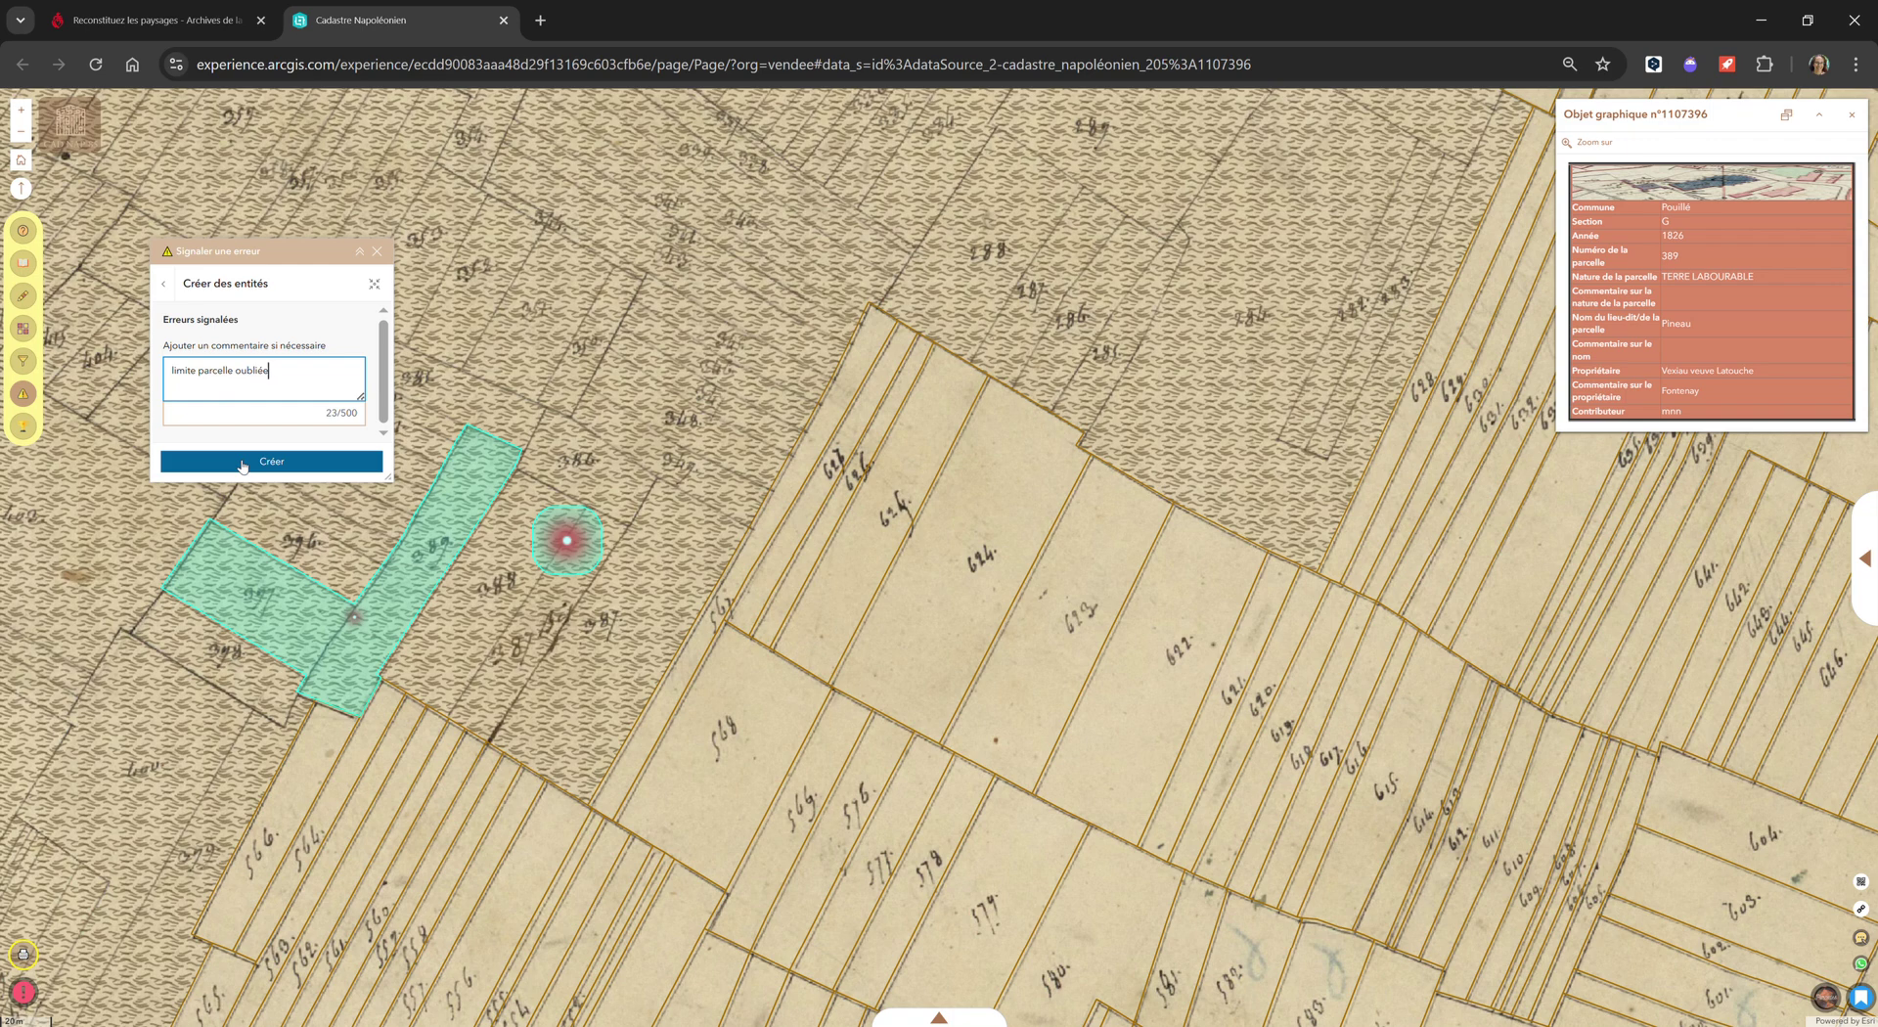
{"action": "left_click", "coordinate": [242, 463]}
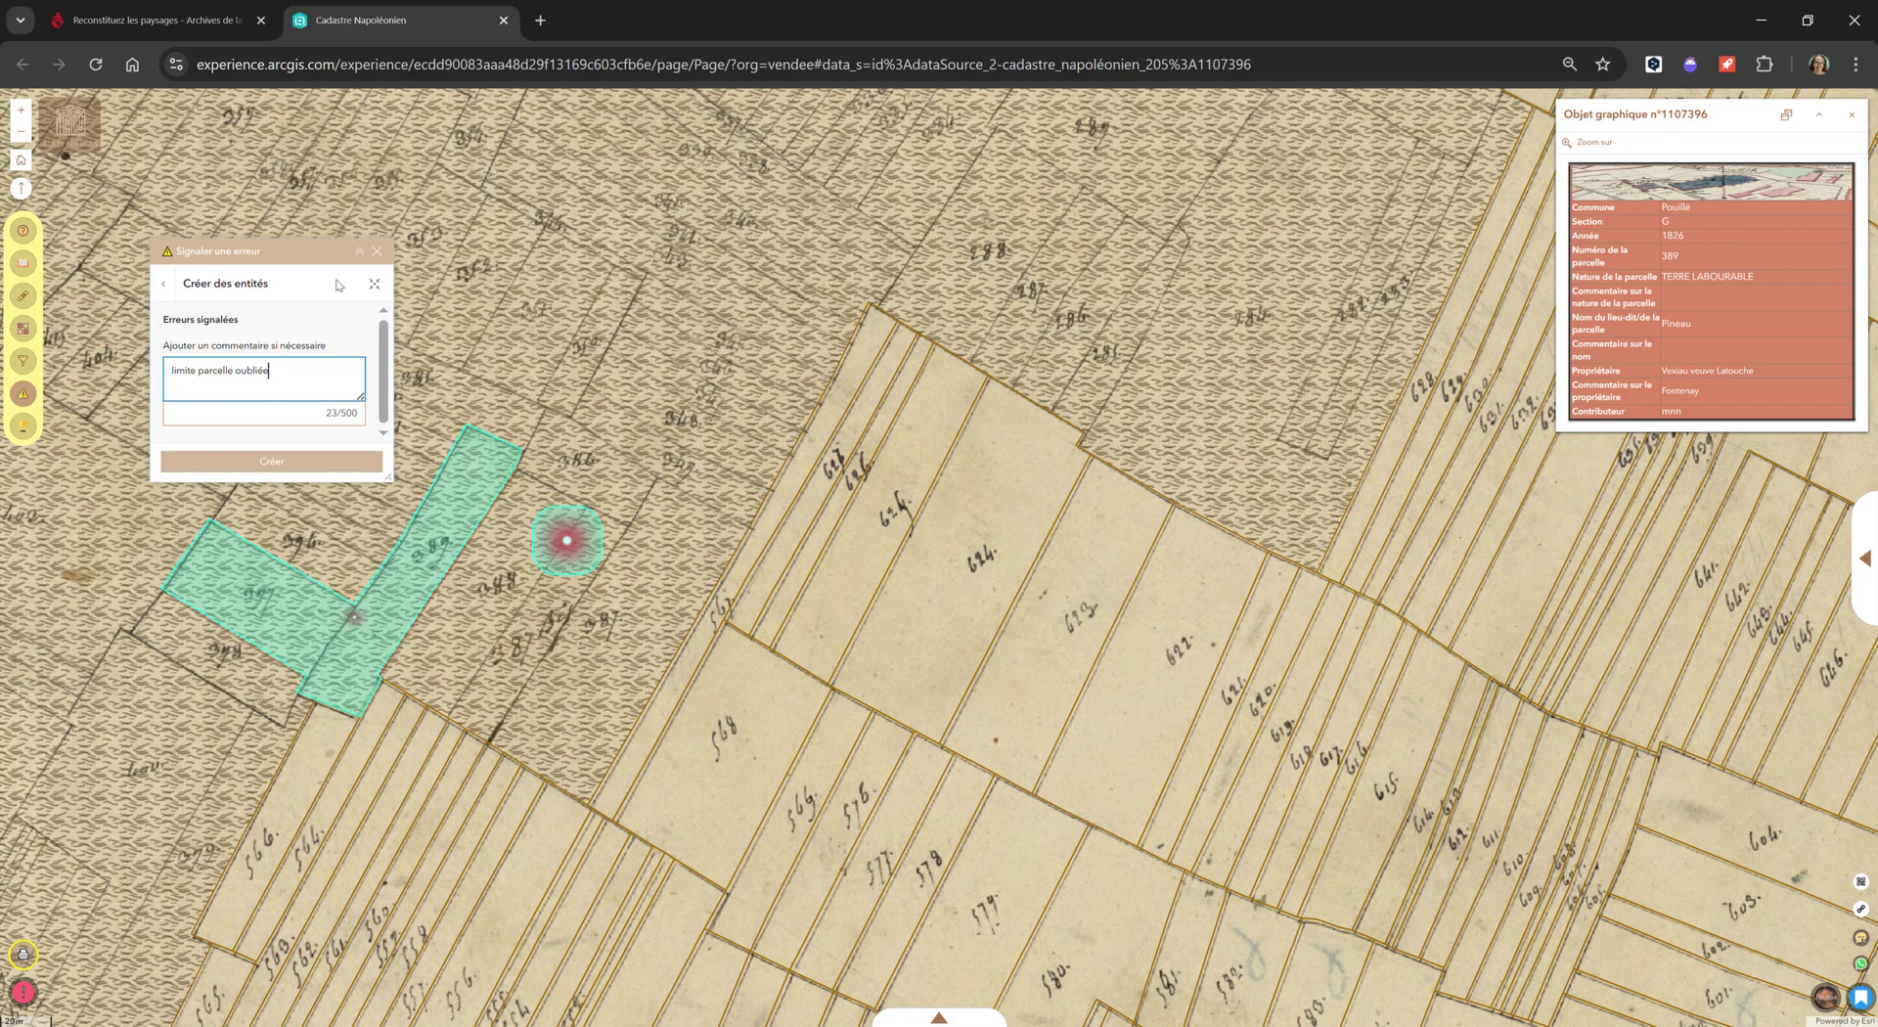
{"action": "left_click", "coordinate": [380, 253]}
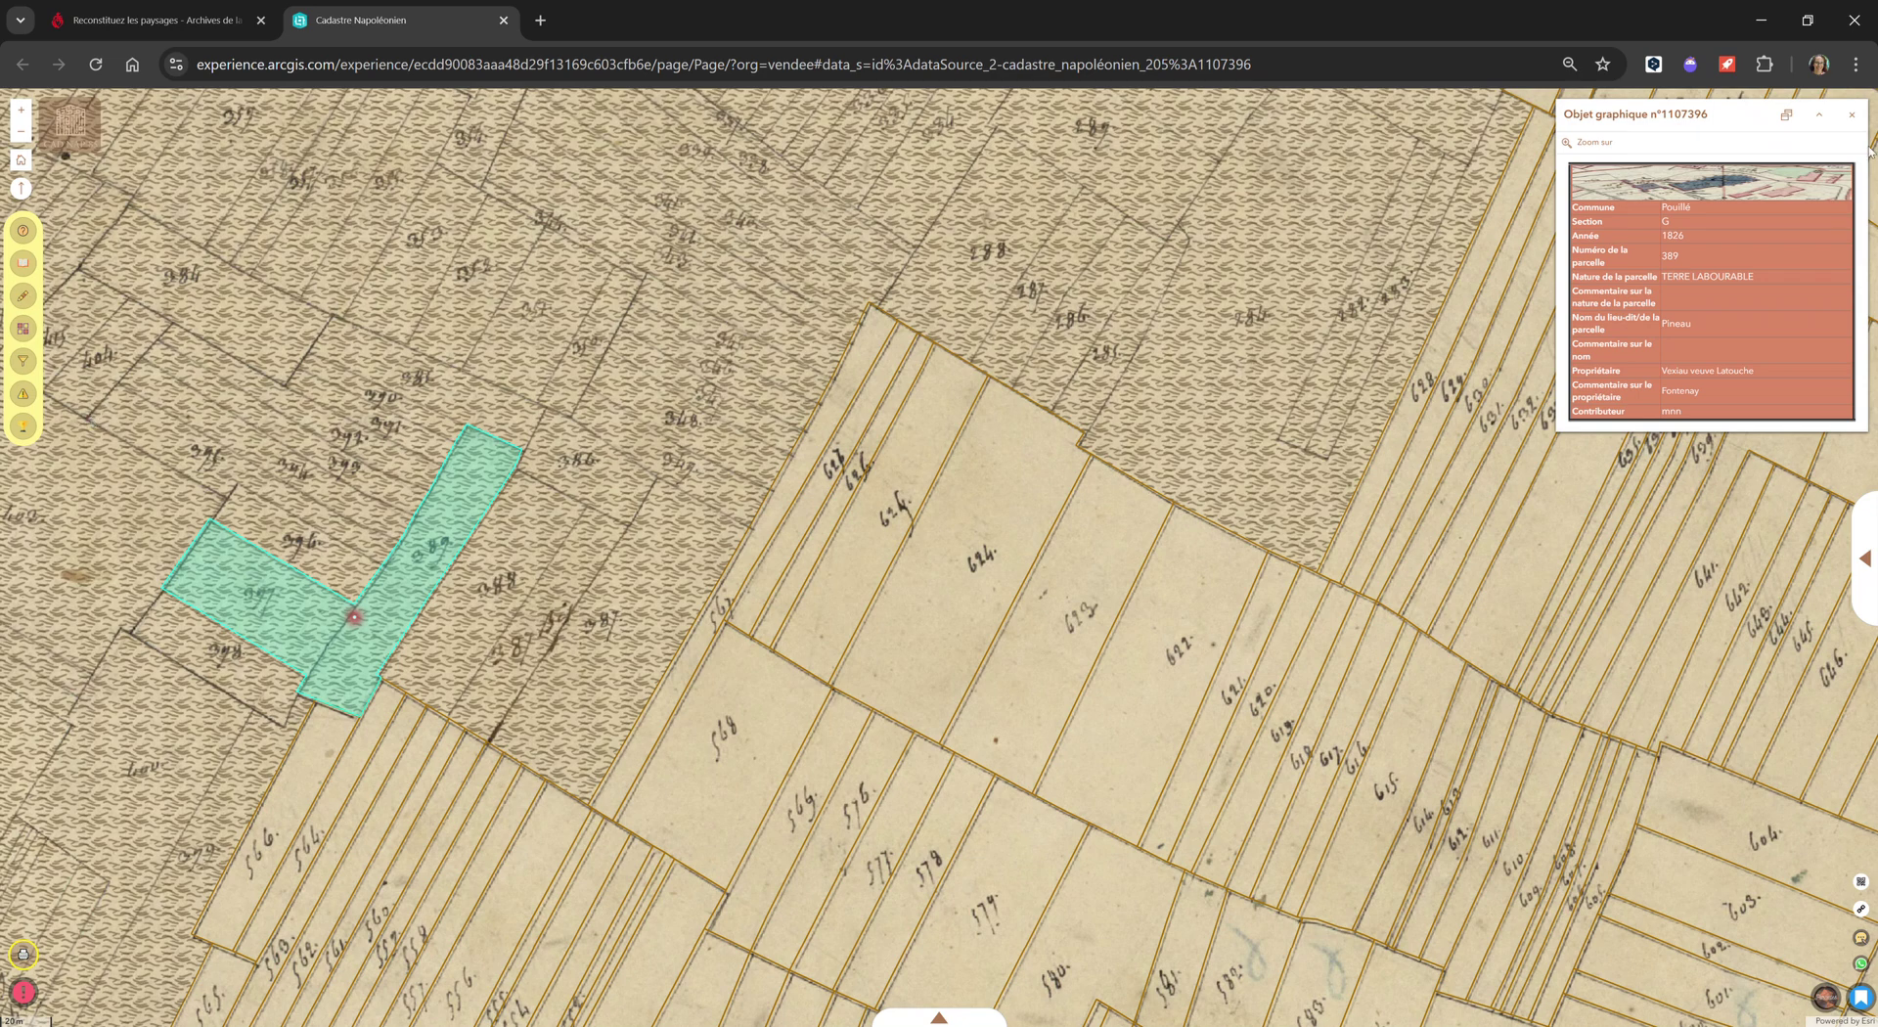
{"action": "left_click", "coordinate": [1852, 115]}
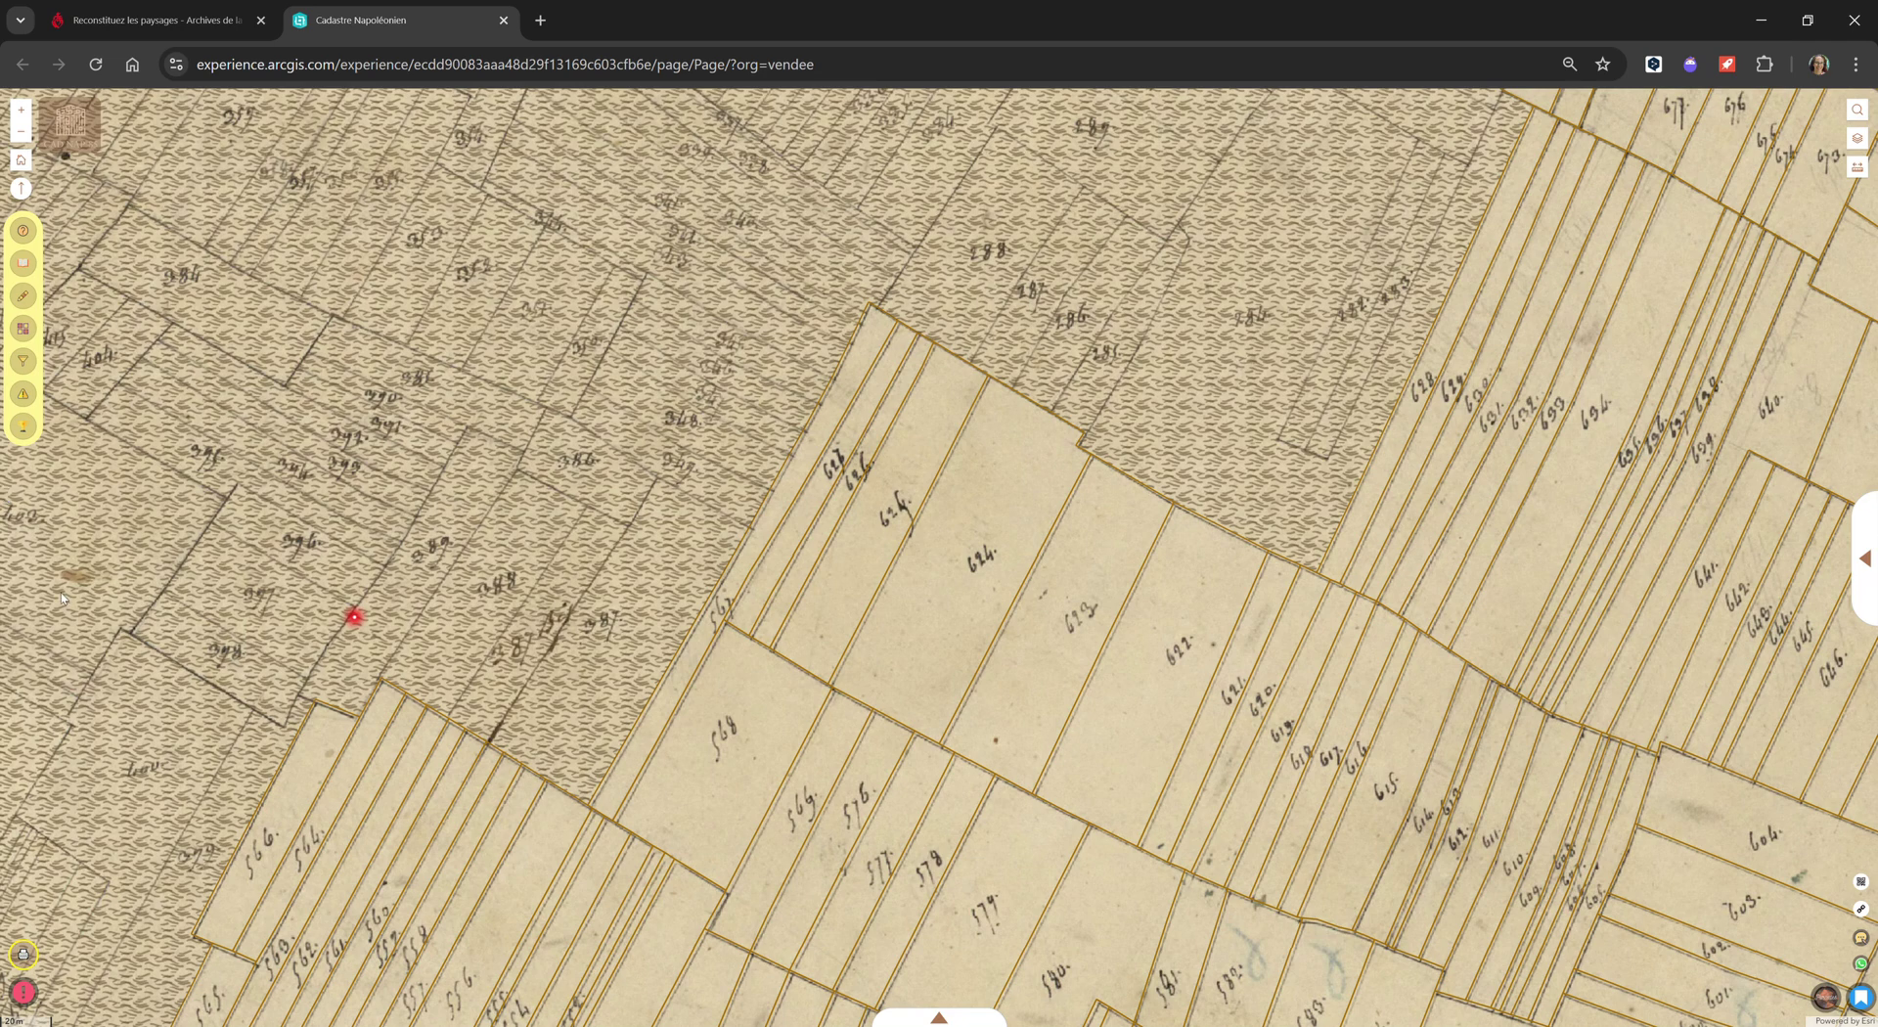
Step: Filter the parcels by commune to show only Fontenay-le-Comte
{"action": "left_click", "coordinate": [23, 363]}
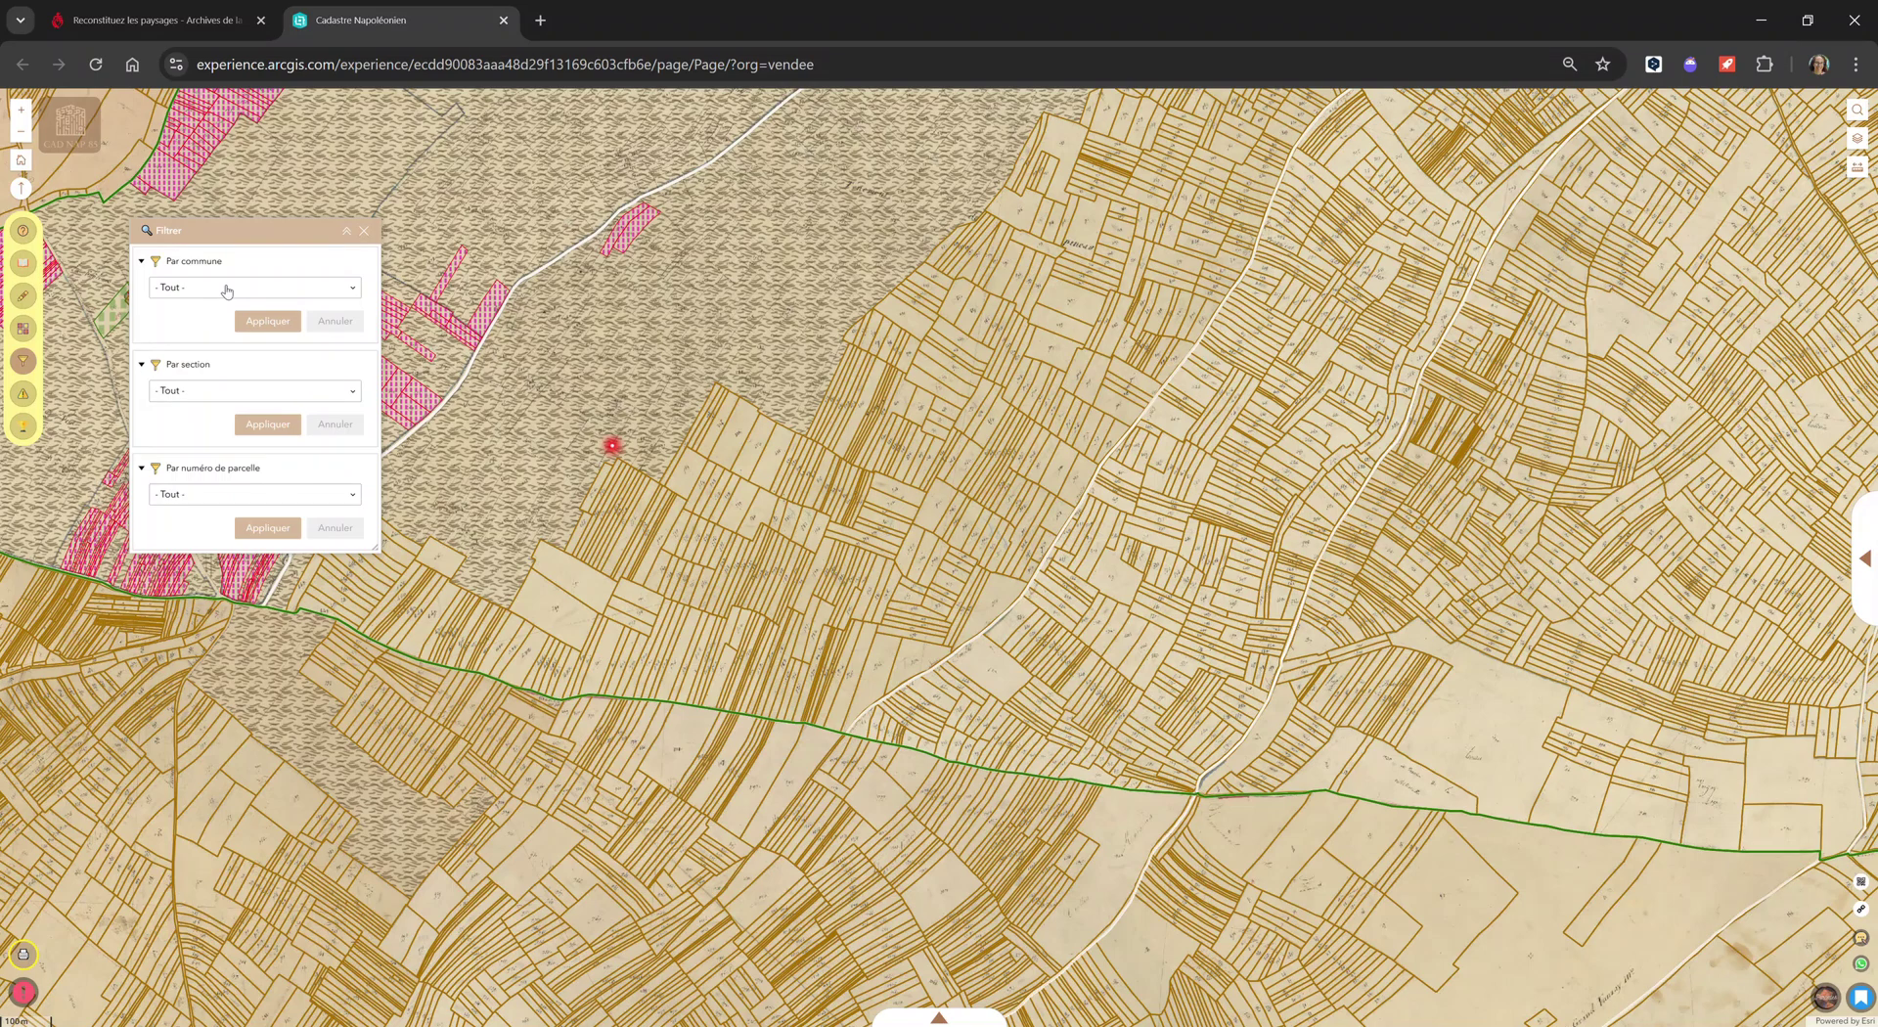
{"action": "left_click", "coordinate": [227, 291]}
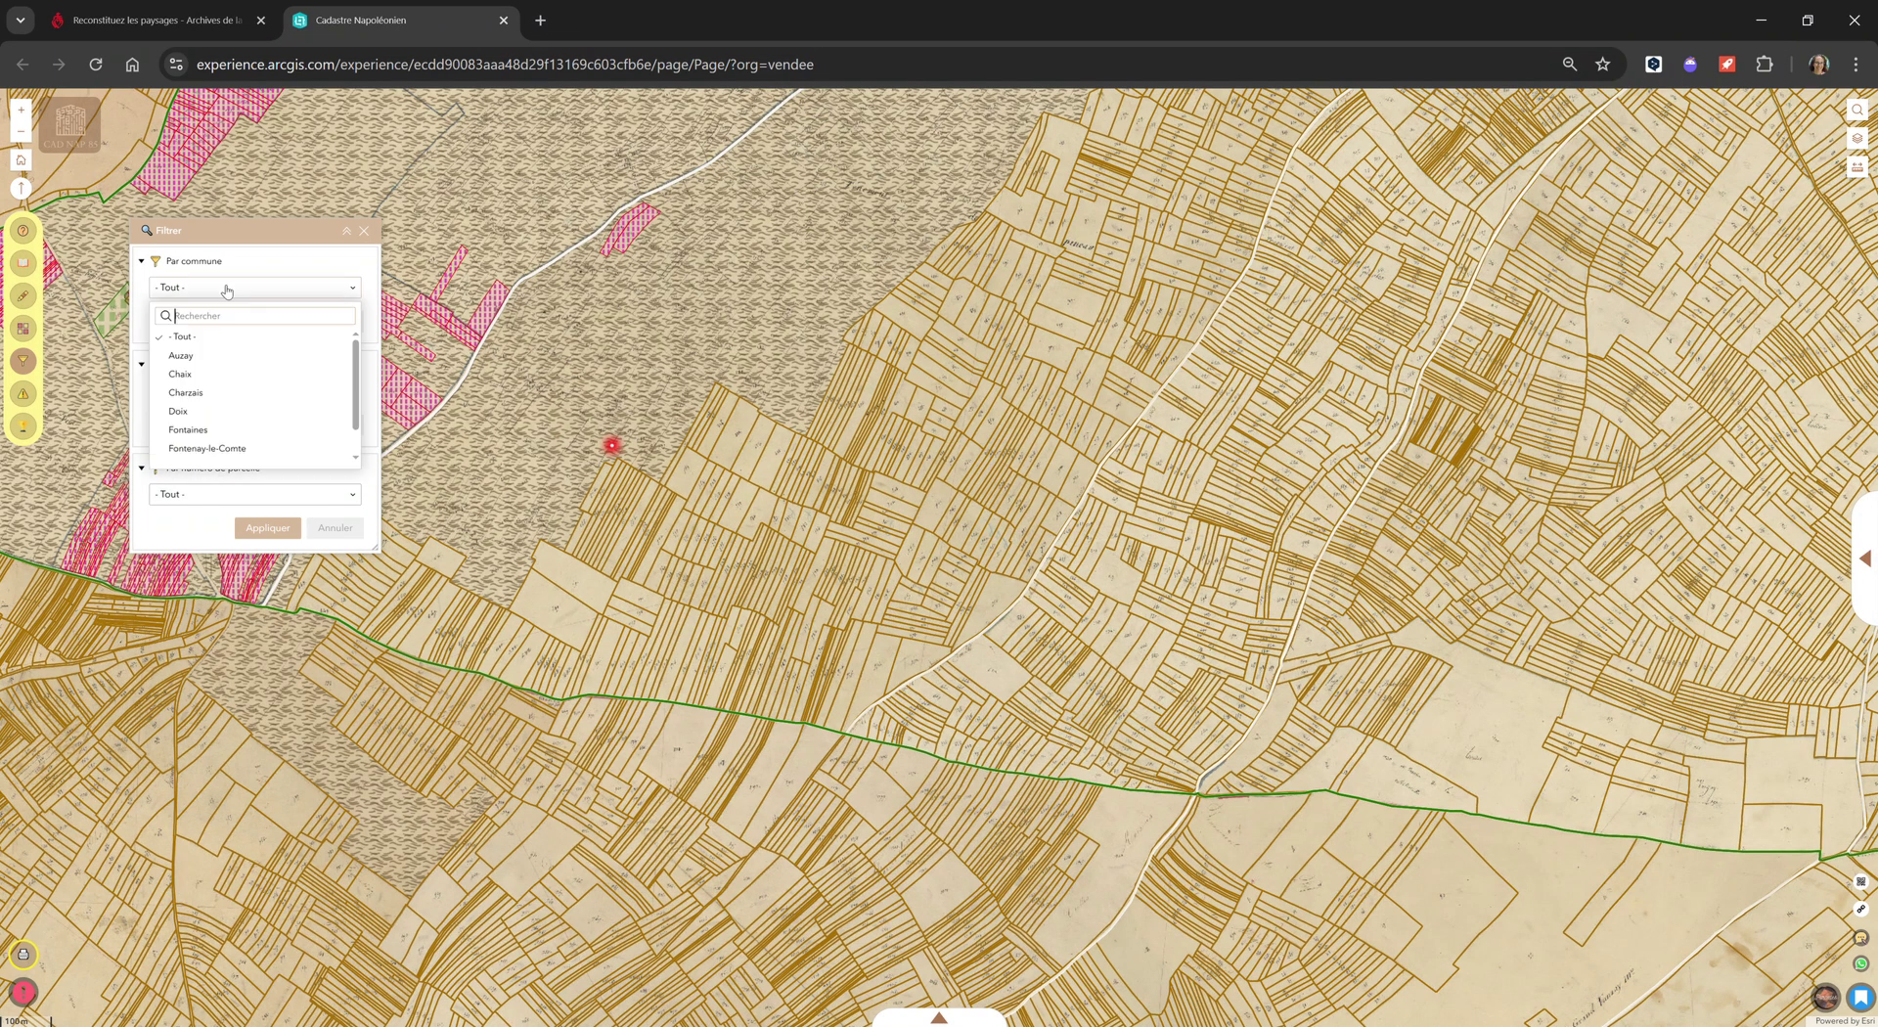
{"action": "scroll", "coordinate": [202, 439], "scroll_direction": "down", "scroll_amount": 1}
{"action": "scroll", "coordinate": [201, 439], "scroll_direction": "down", "scroll_amount": 4}
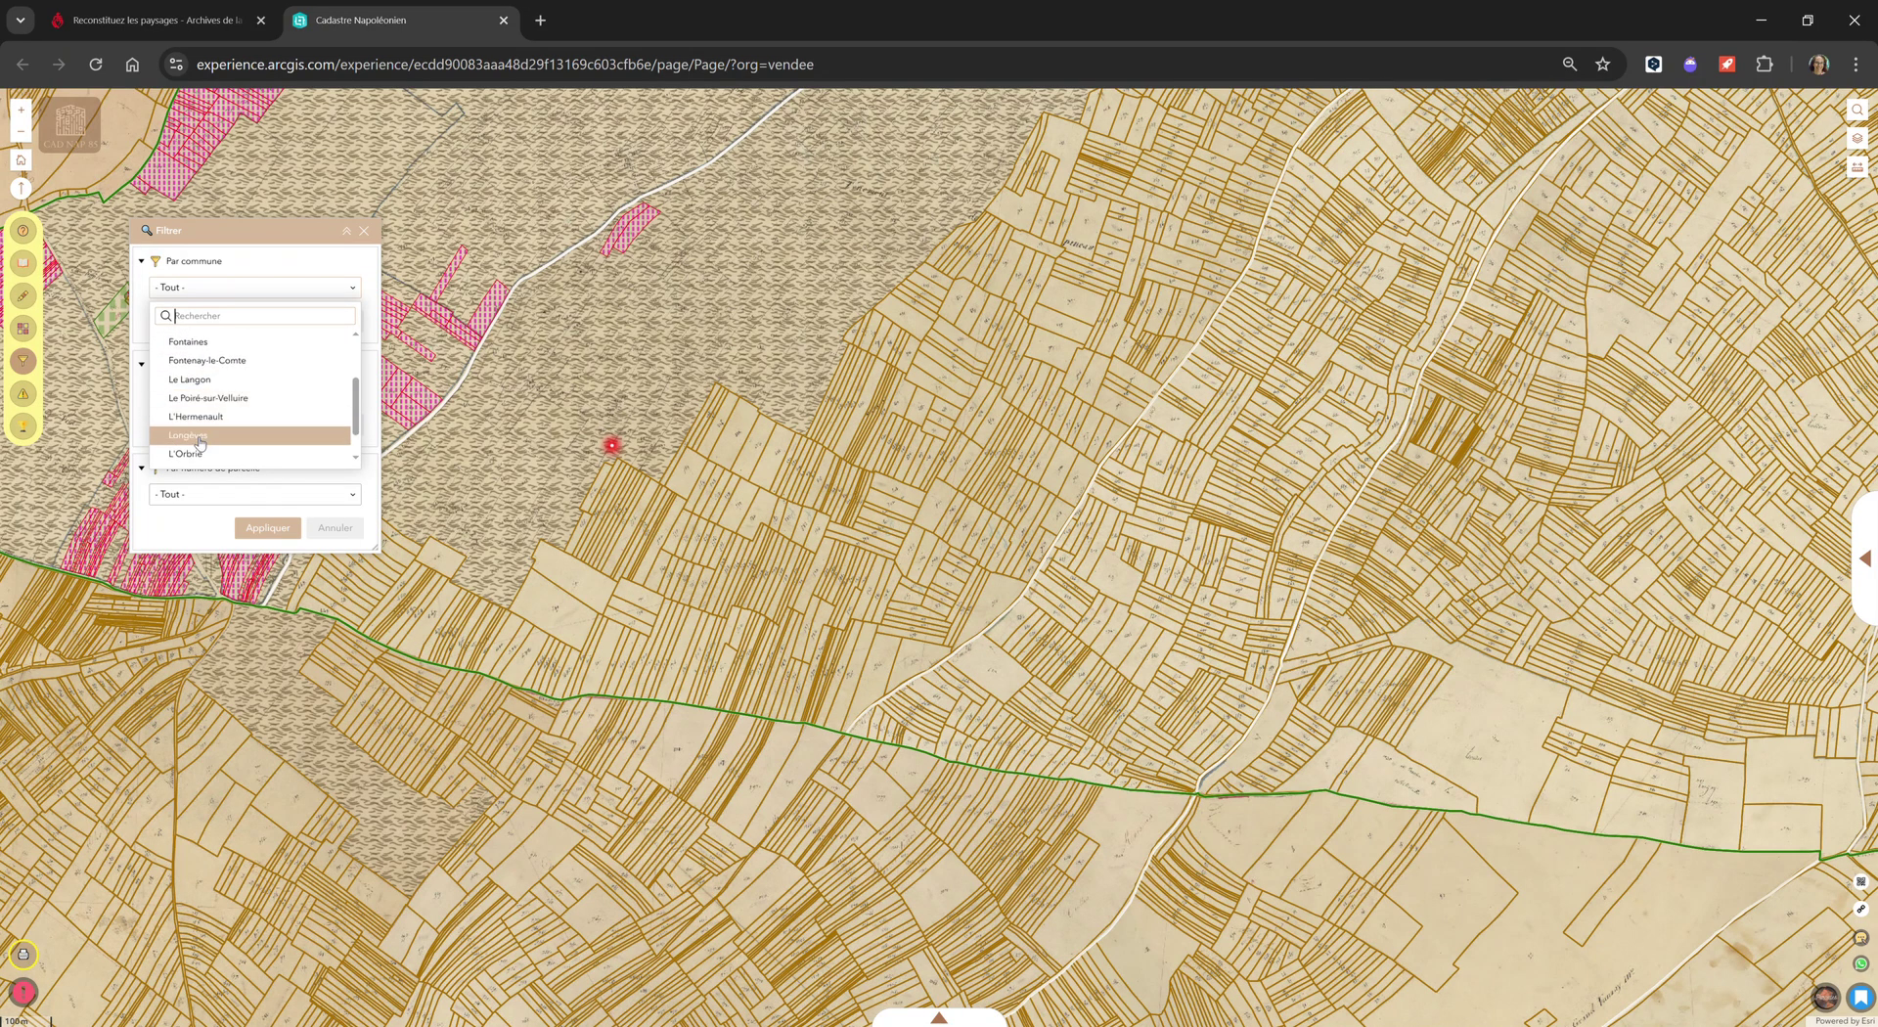
{"action": "scroll", "coordinate": [201, 443], "scroll_direction": "down", "scroll_amount": 4}
{"action": "scroll", "coordinate": [200, 442], "scroll_direction": "up", "scroll_amount": 12}
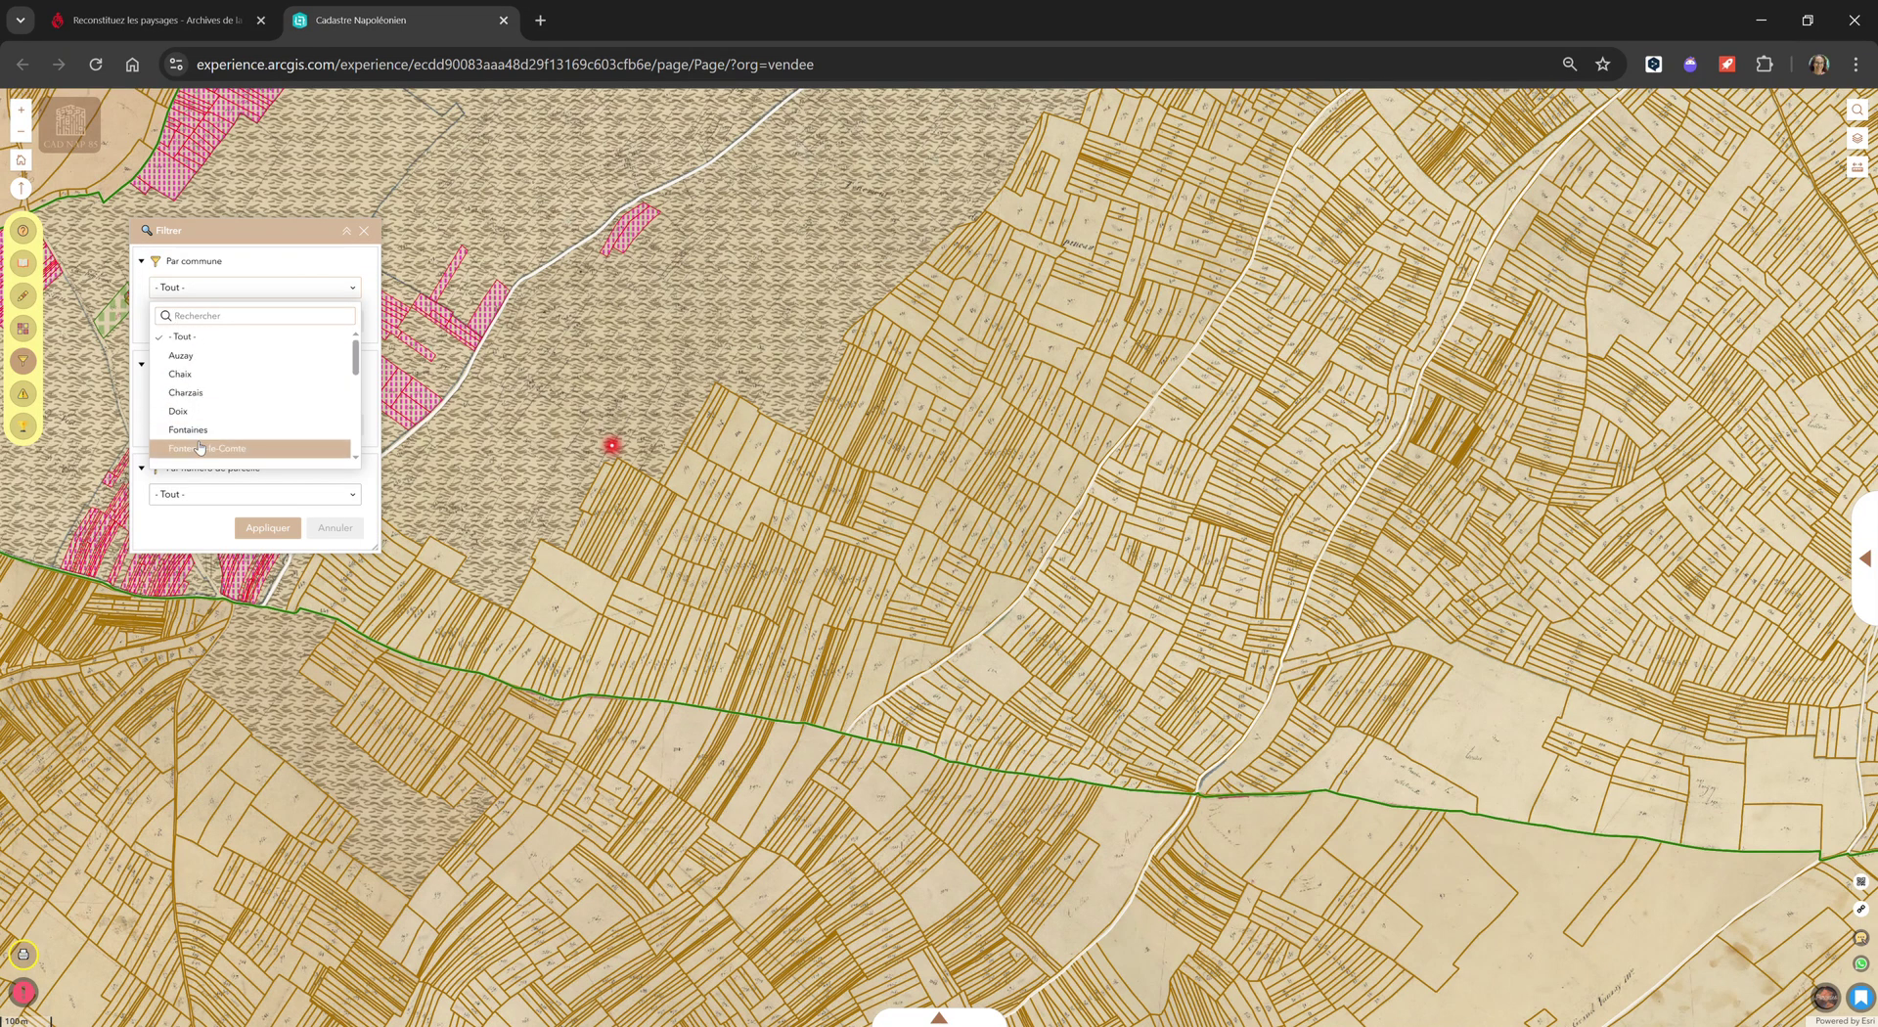
{"action": "left_click", "coordinate": [200, 447]}
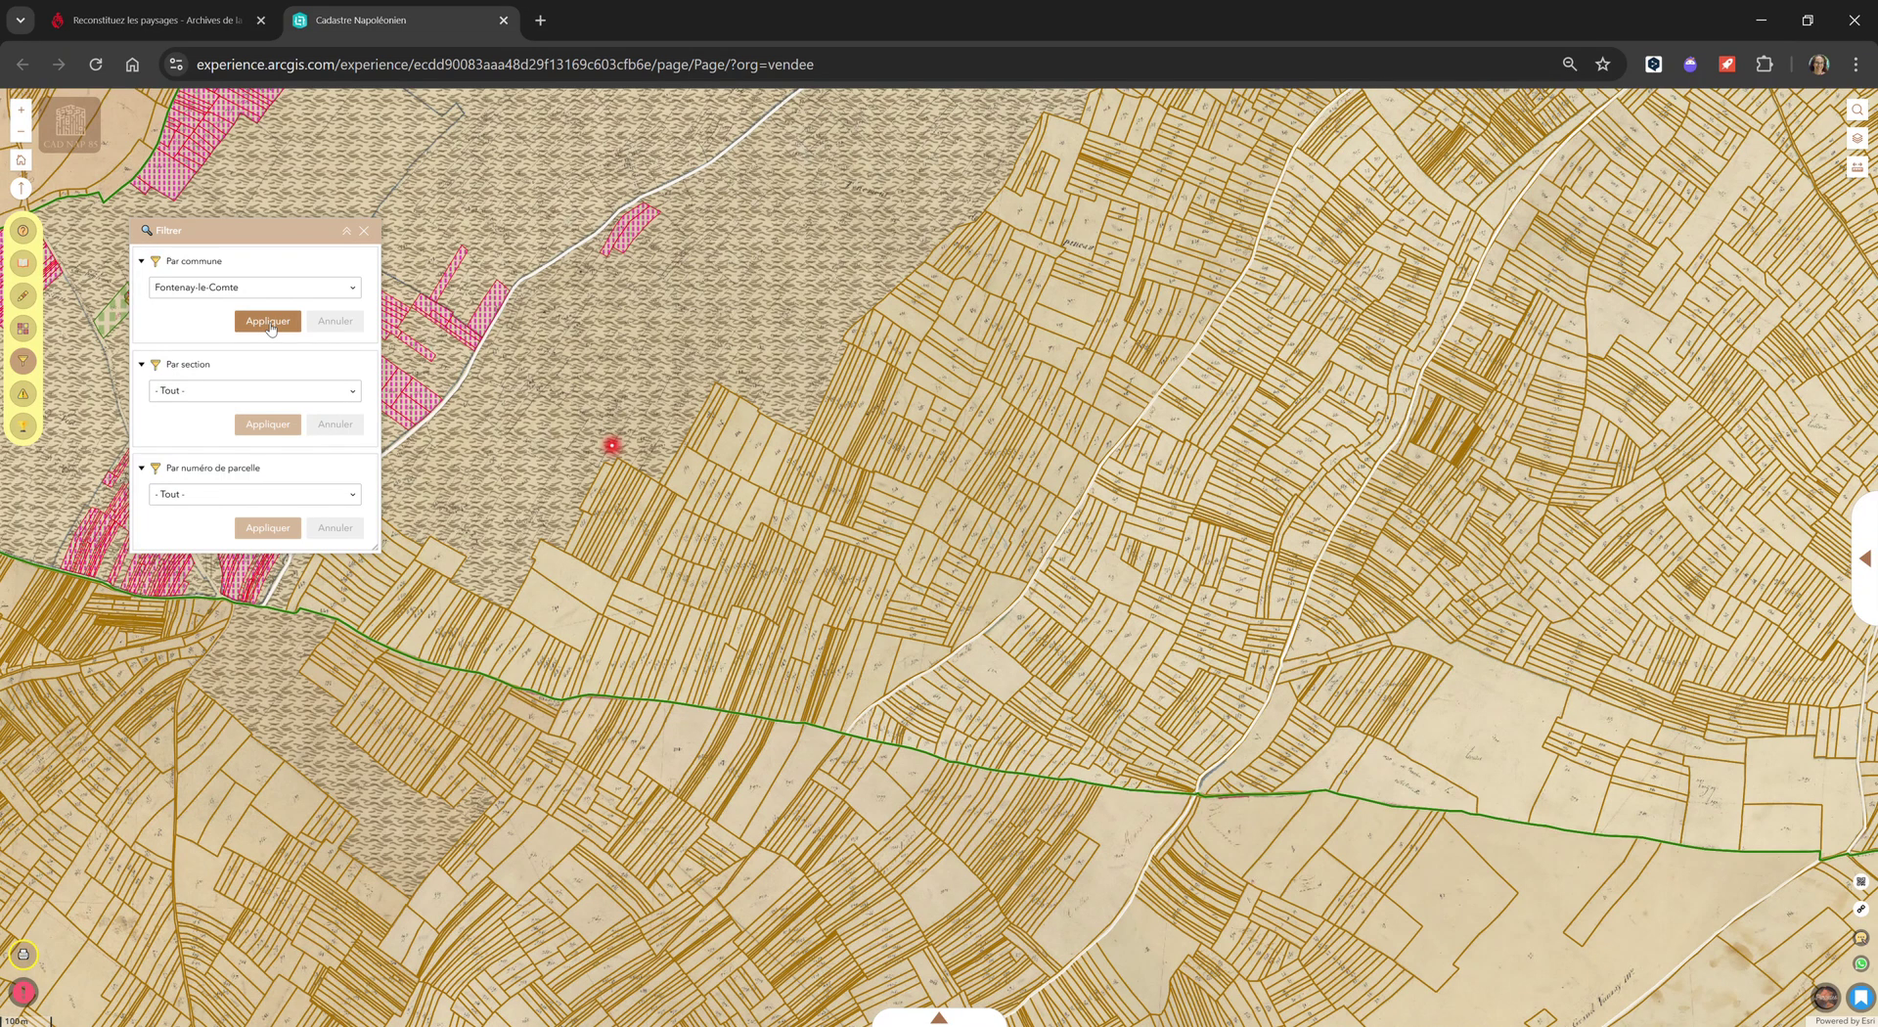
{"action": "left_click", "coordinate": [269, 324]}
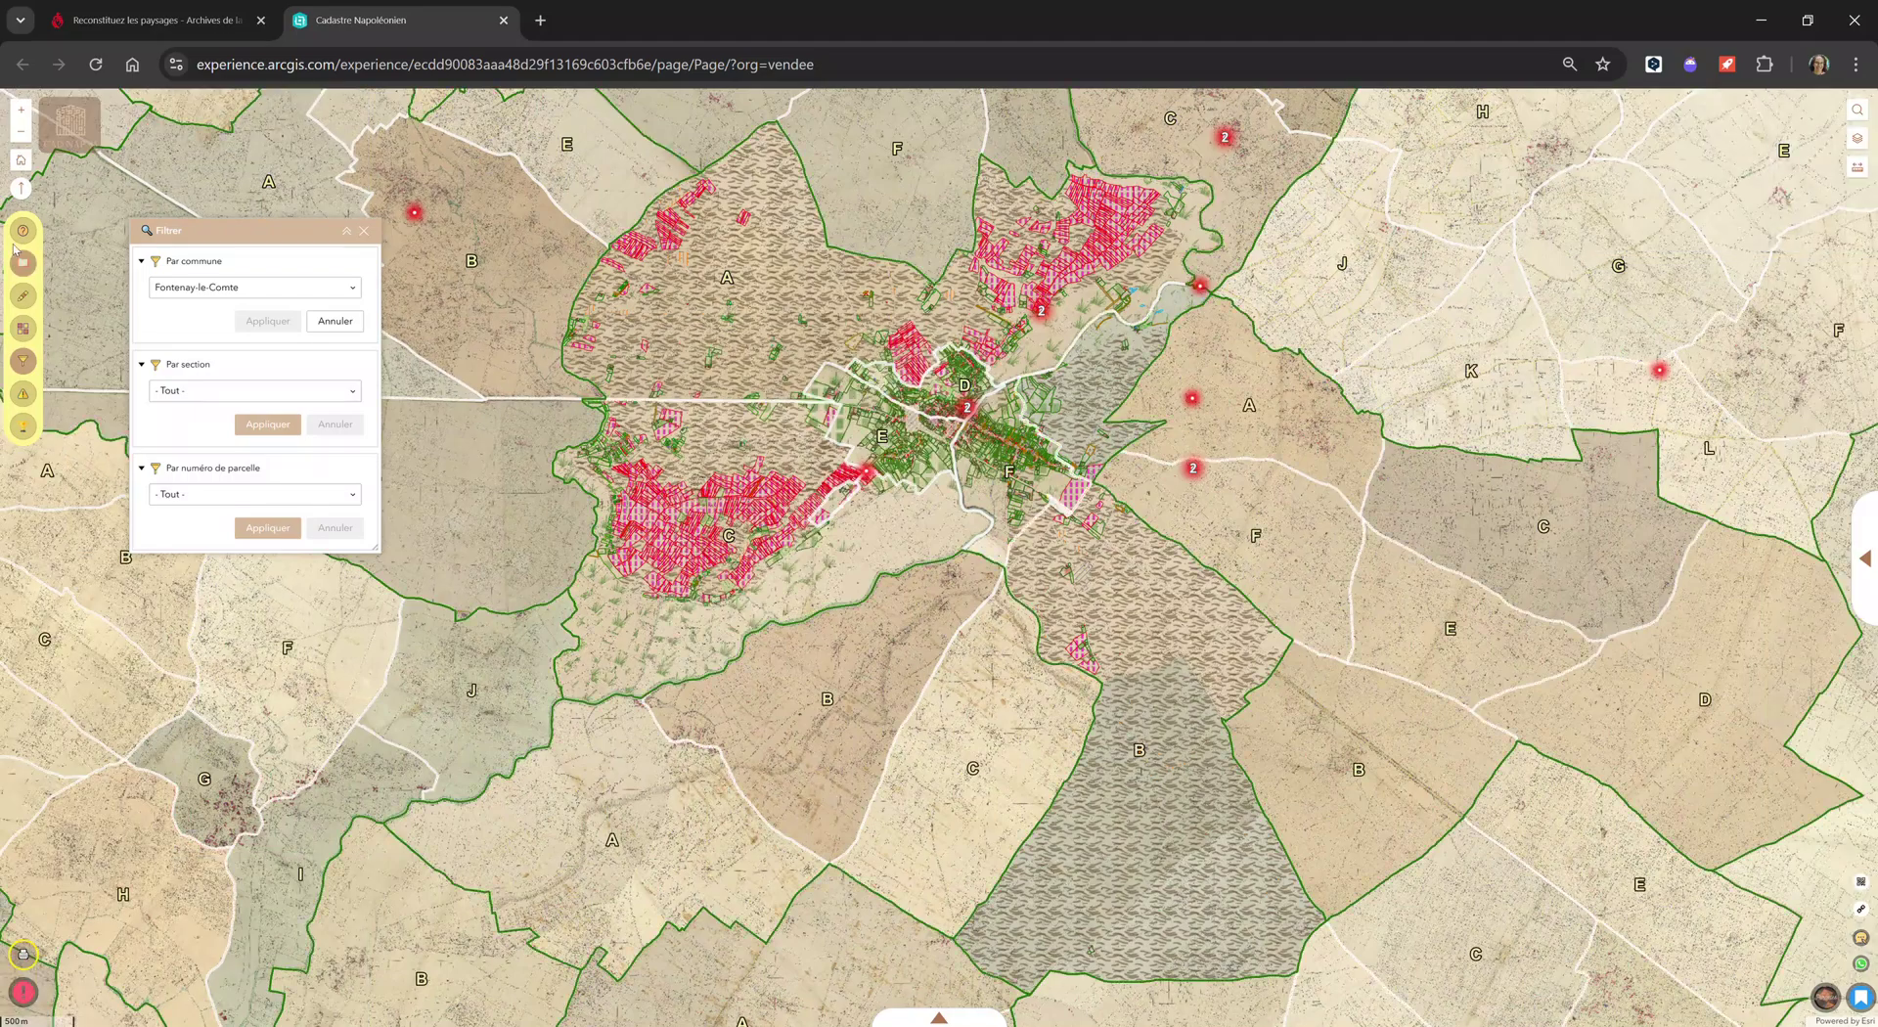
Step: Examine the filtered Fontenay-le-Comte parcels and restrict the filter to section E
{"action": "left_click", "coordinate": [21, 134]}
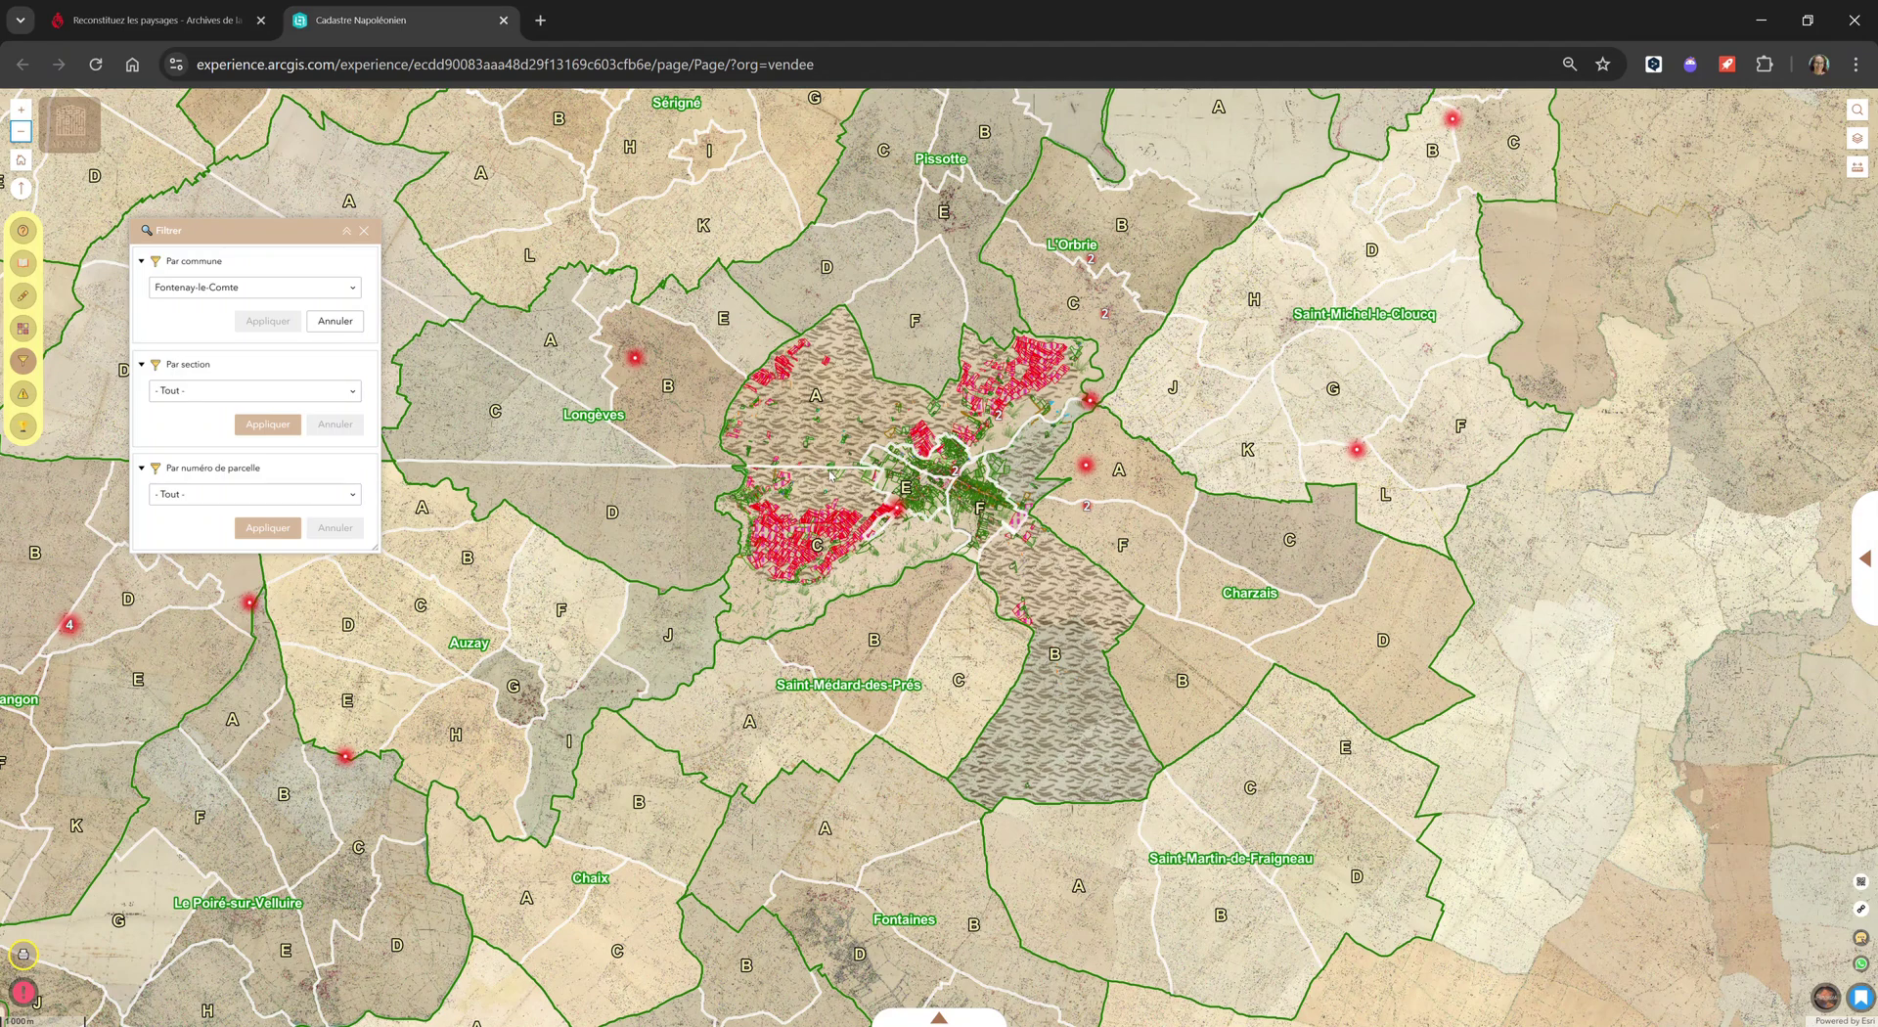
{"action": "scroll", "coordinate": [821, 475], "scroll_direction": "up", "scroll_amount": 3}
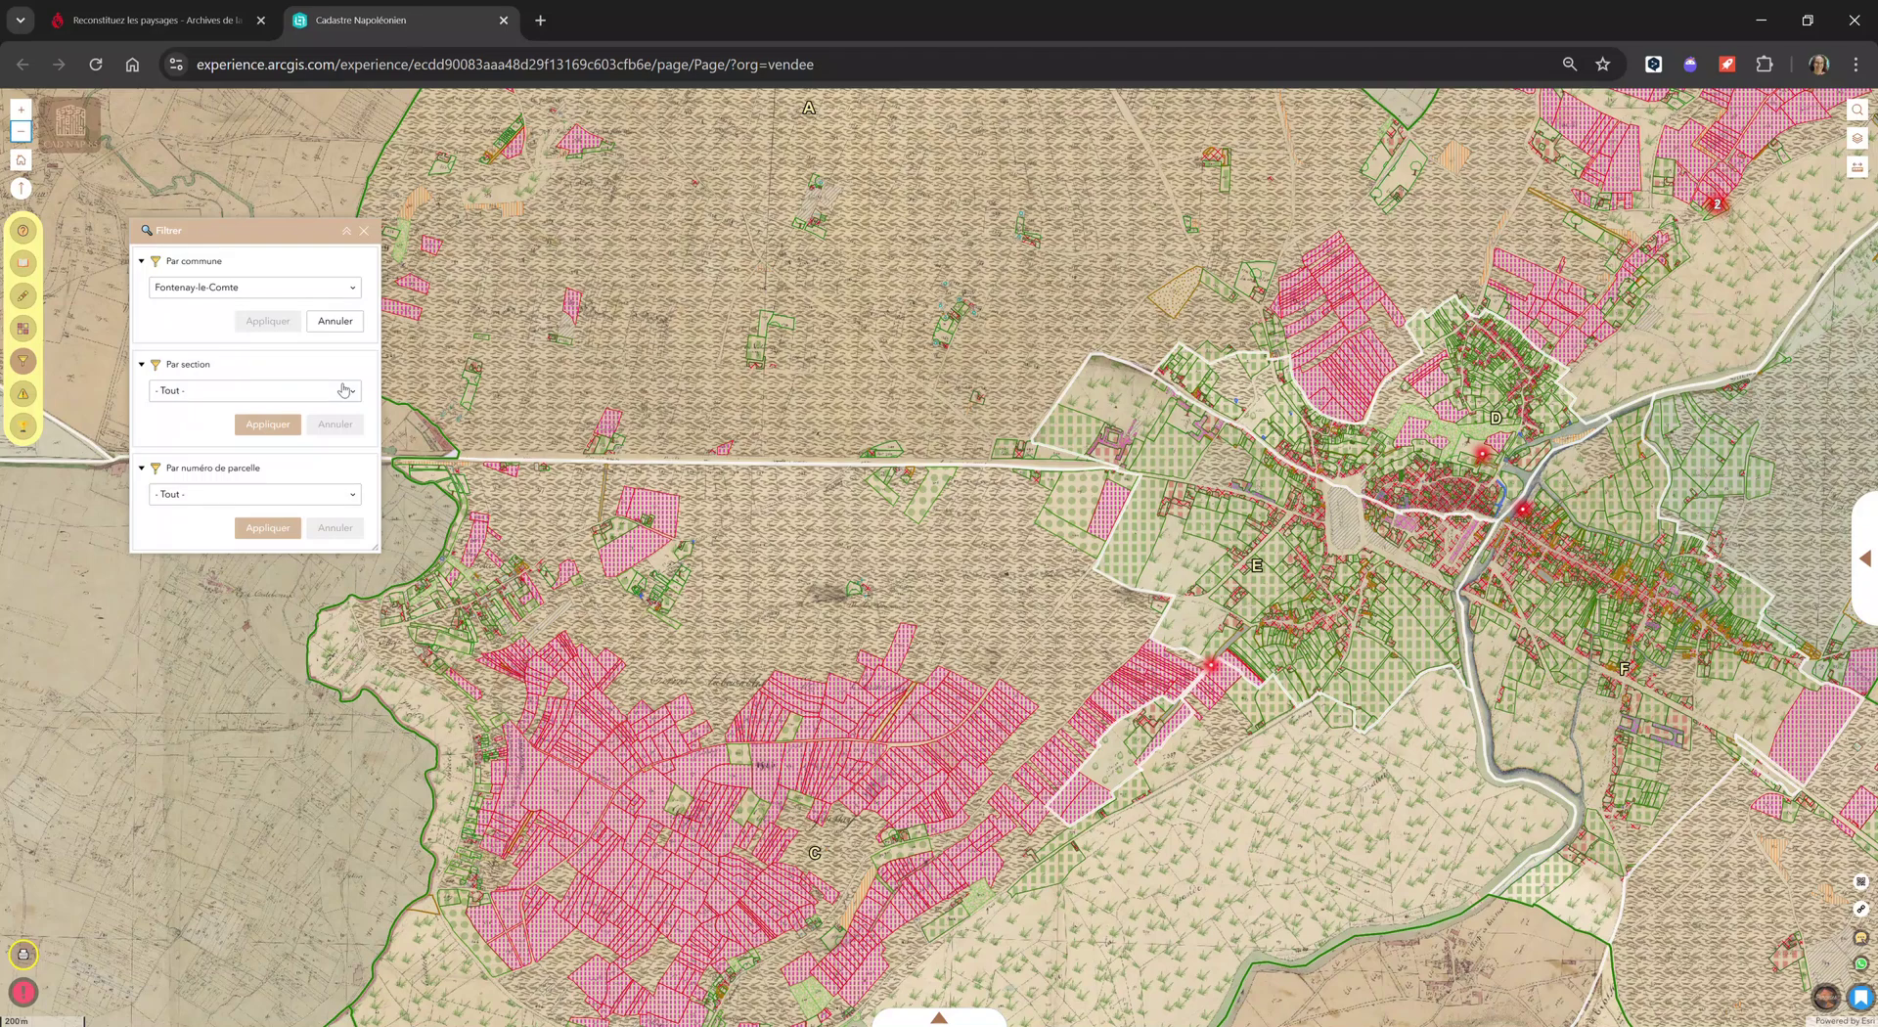
{"action": "left_click", "coordinate": [344, 390]}
{"action": "left_click", "coordinate": [214, 536]}
{"action": "left_click", "coordinate": [266, 426]}
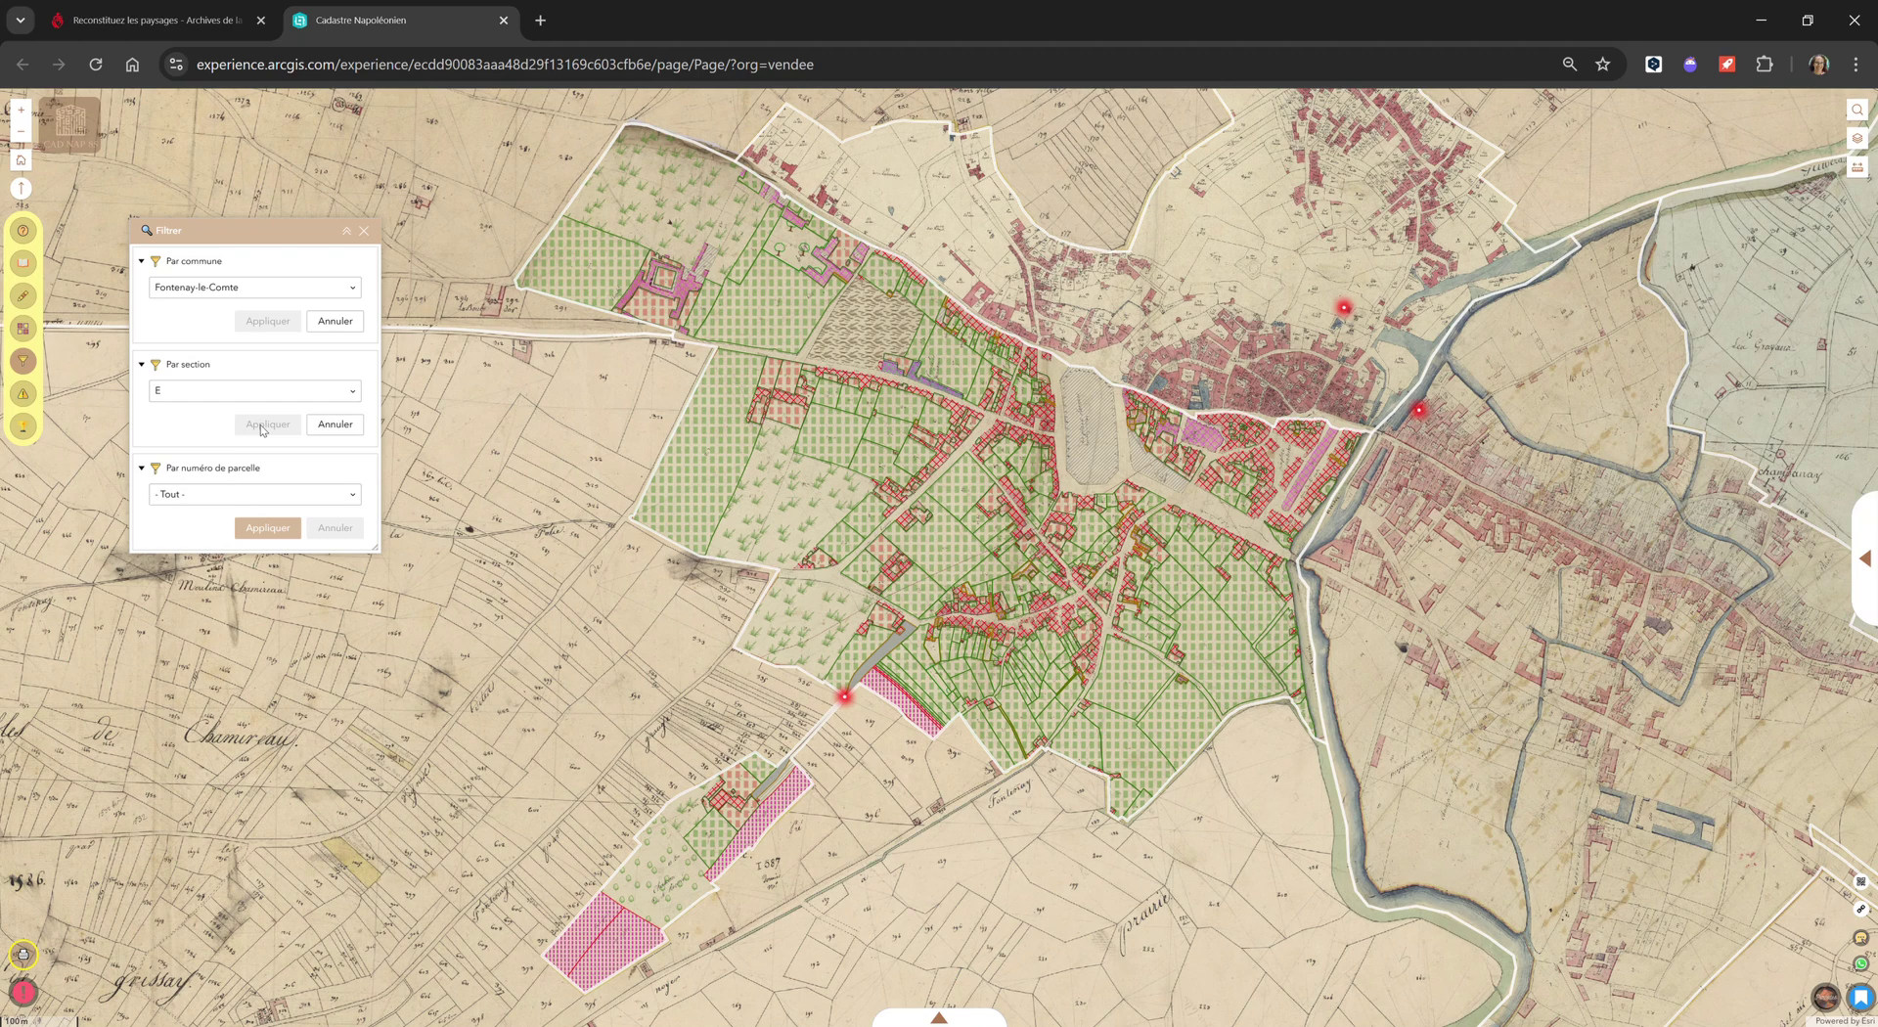
Step: Reset the commune and section filters to "- Tout -", apply both, and close the filter tool
{"action": "left_click", "coordinate": [244, 496]}
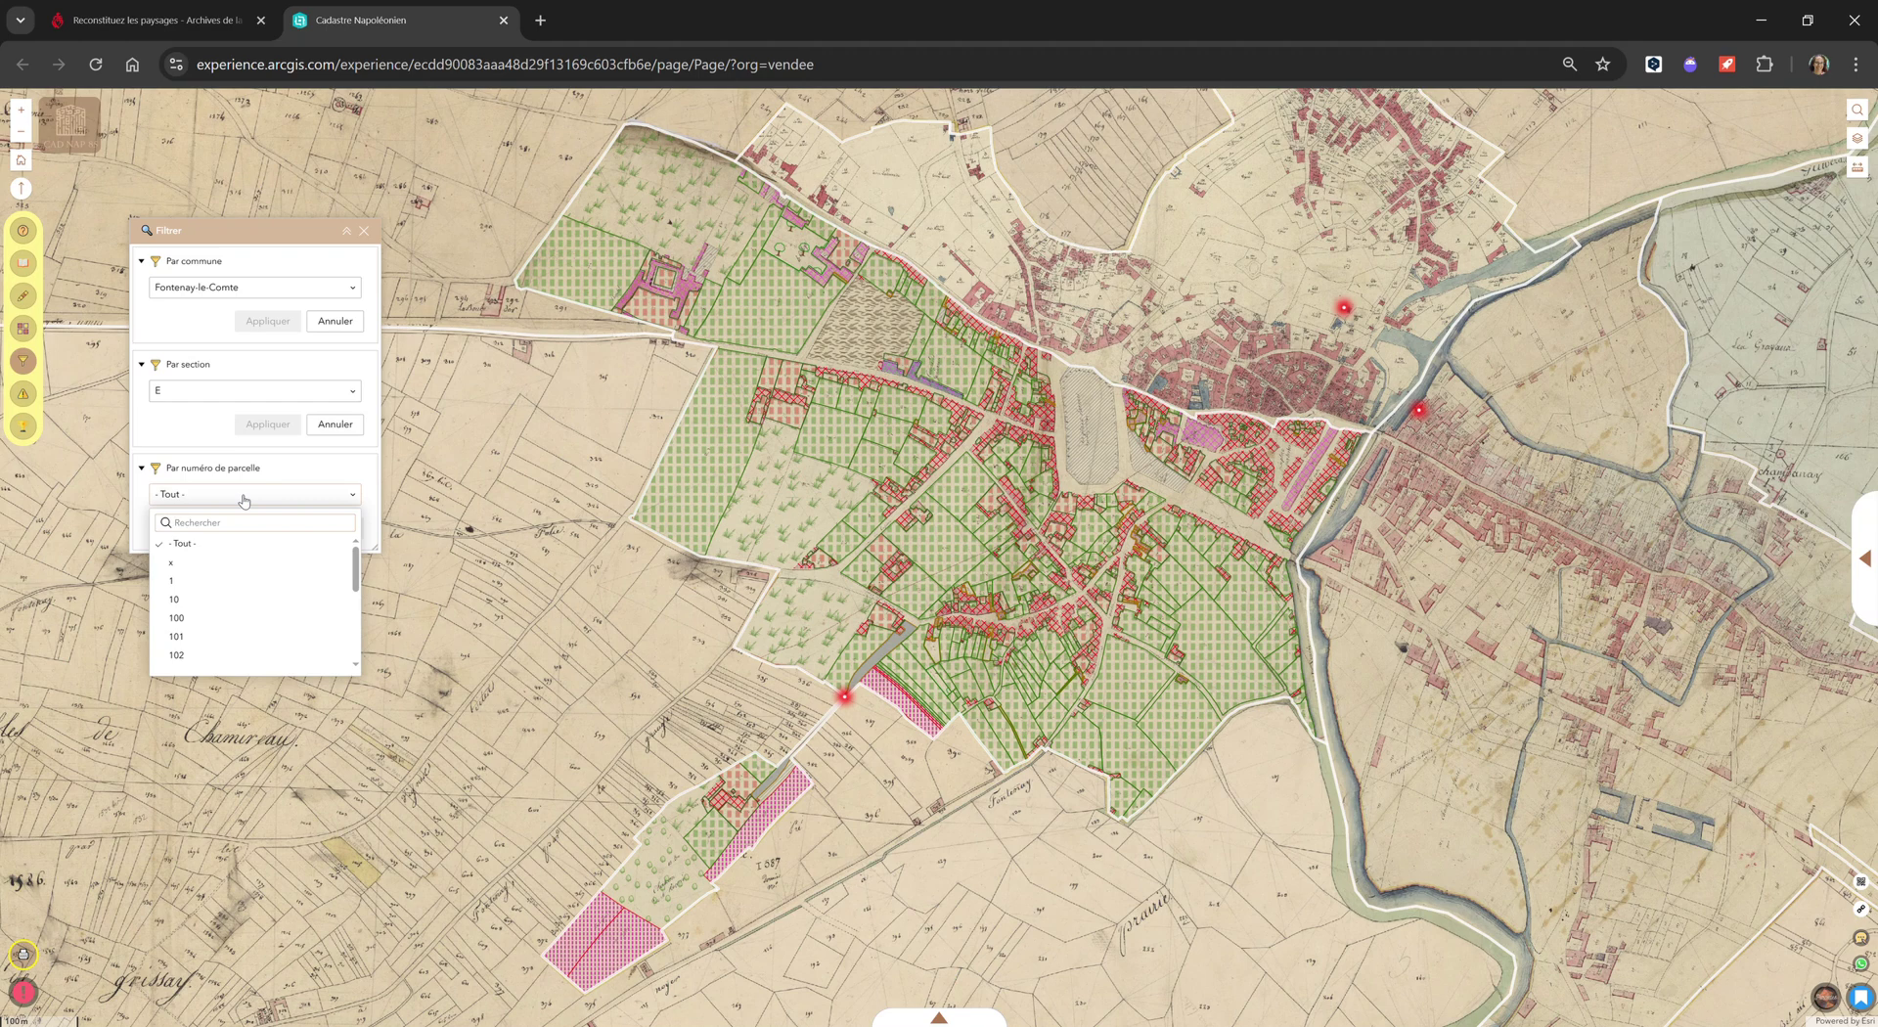
{"action": "left_click", "coordinate": [245, 496]}
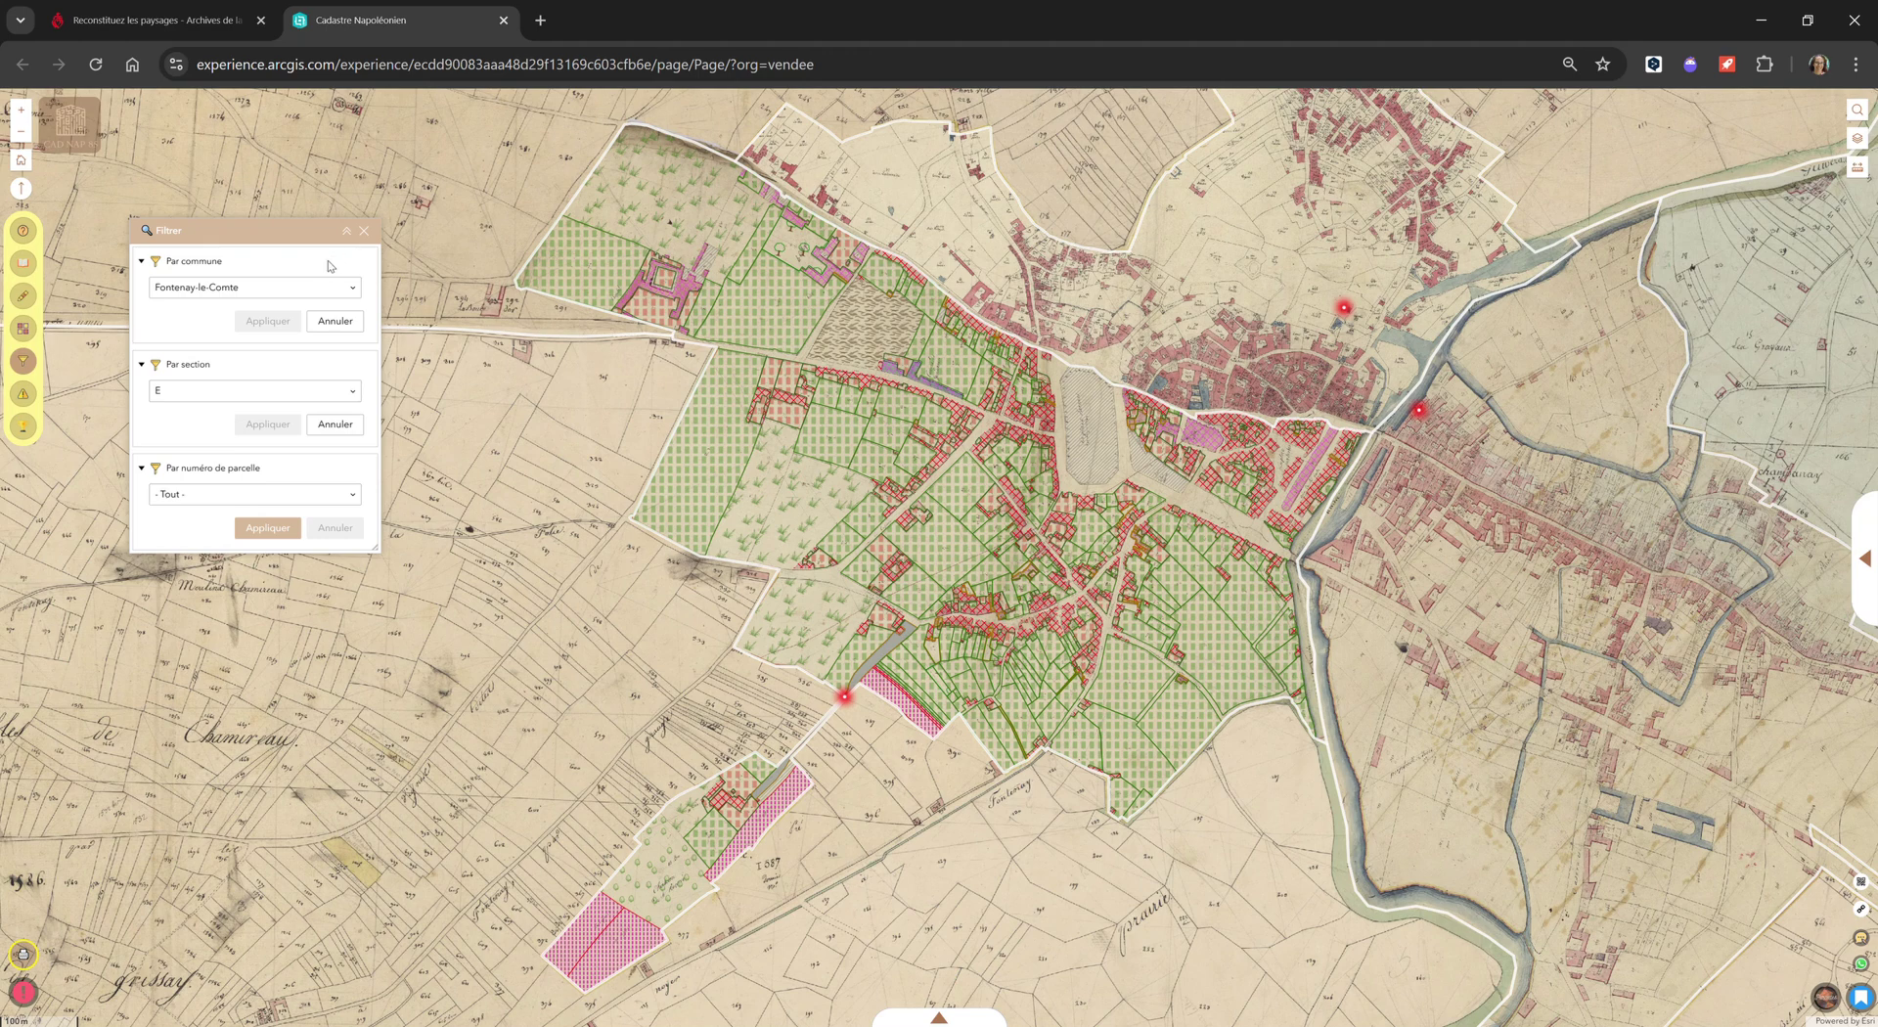
{"action": "left_click", "coordinate": [305, 292]}
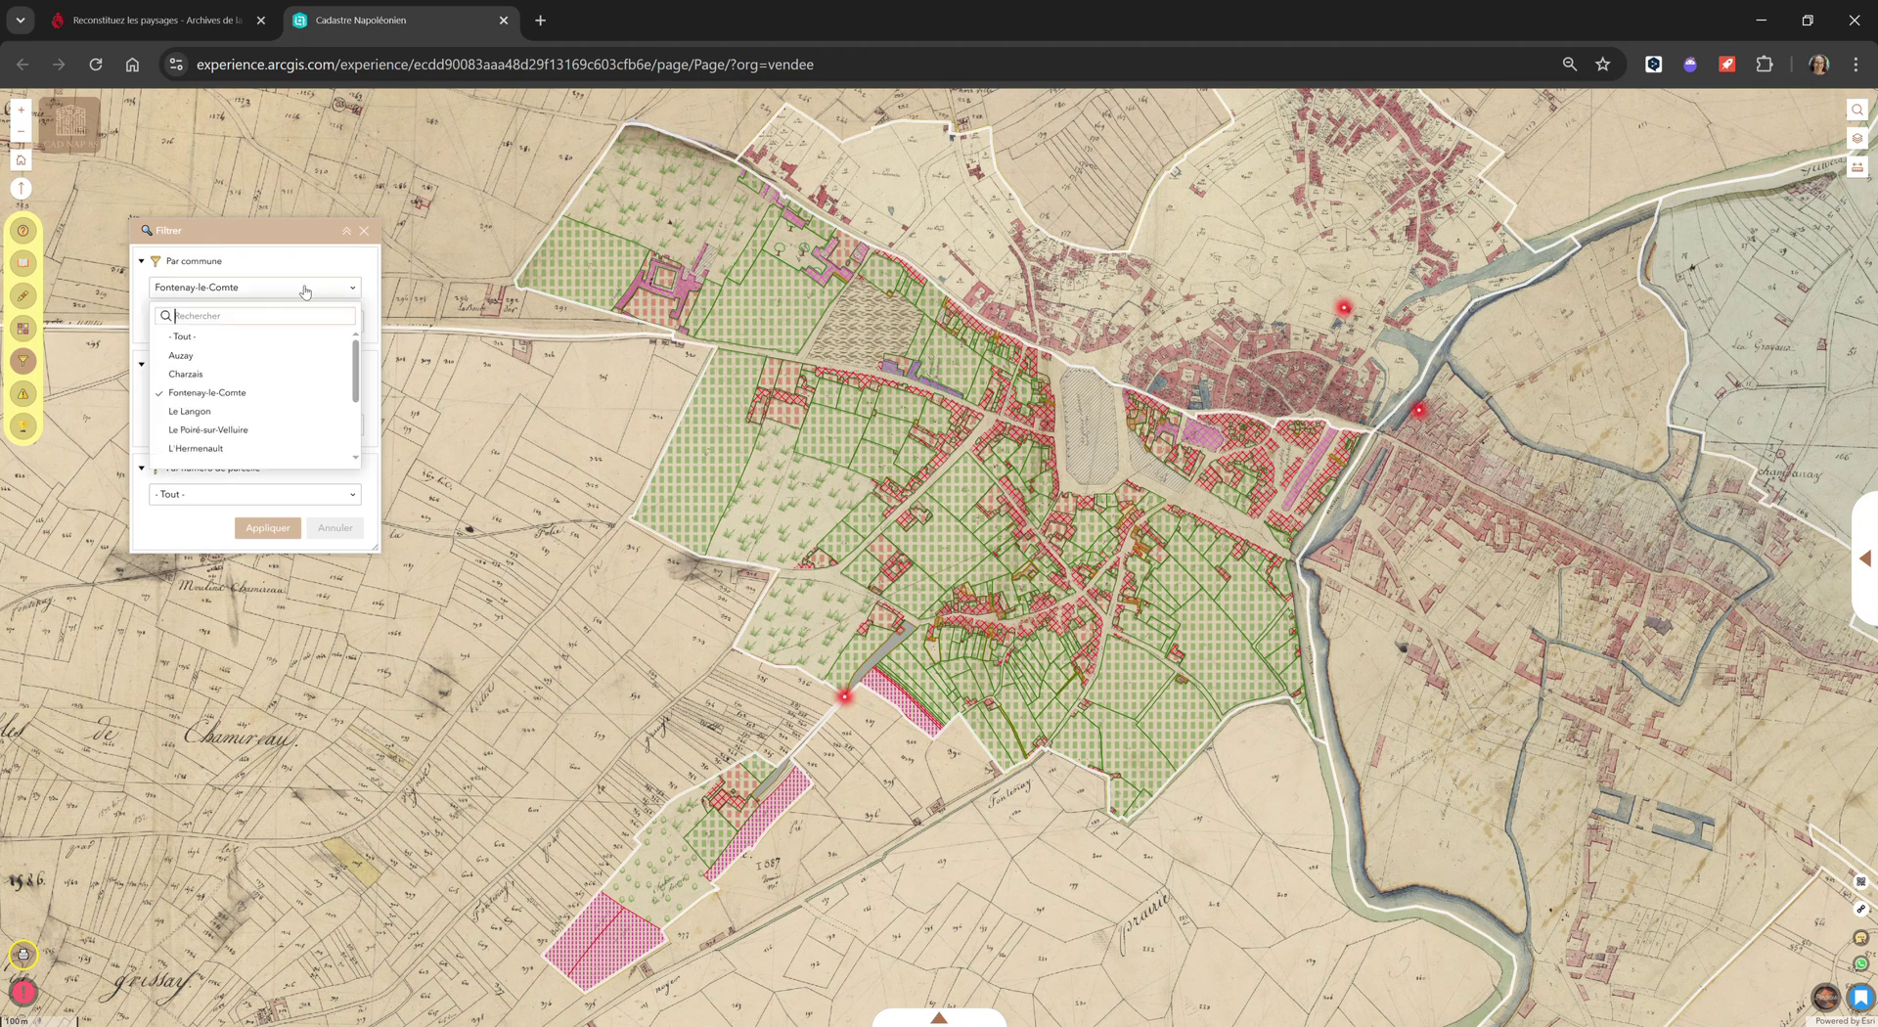
{"action": "left_click", "coordinate": [235, 336]}
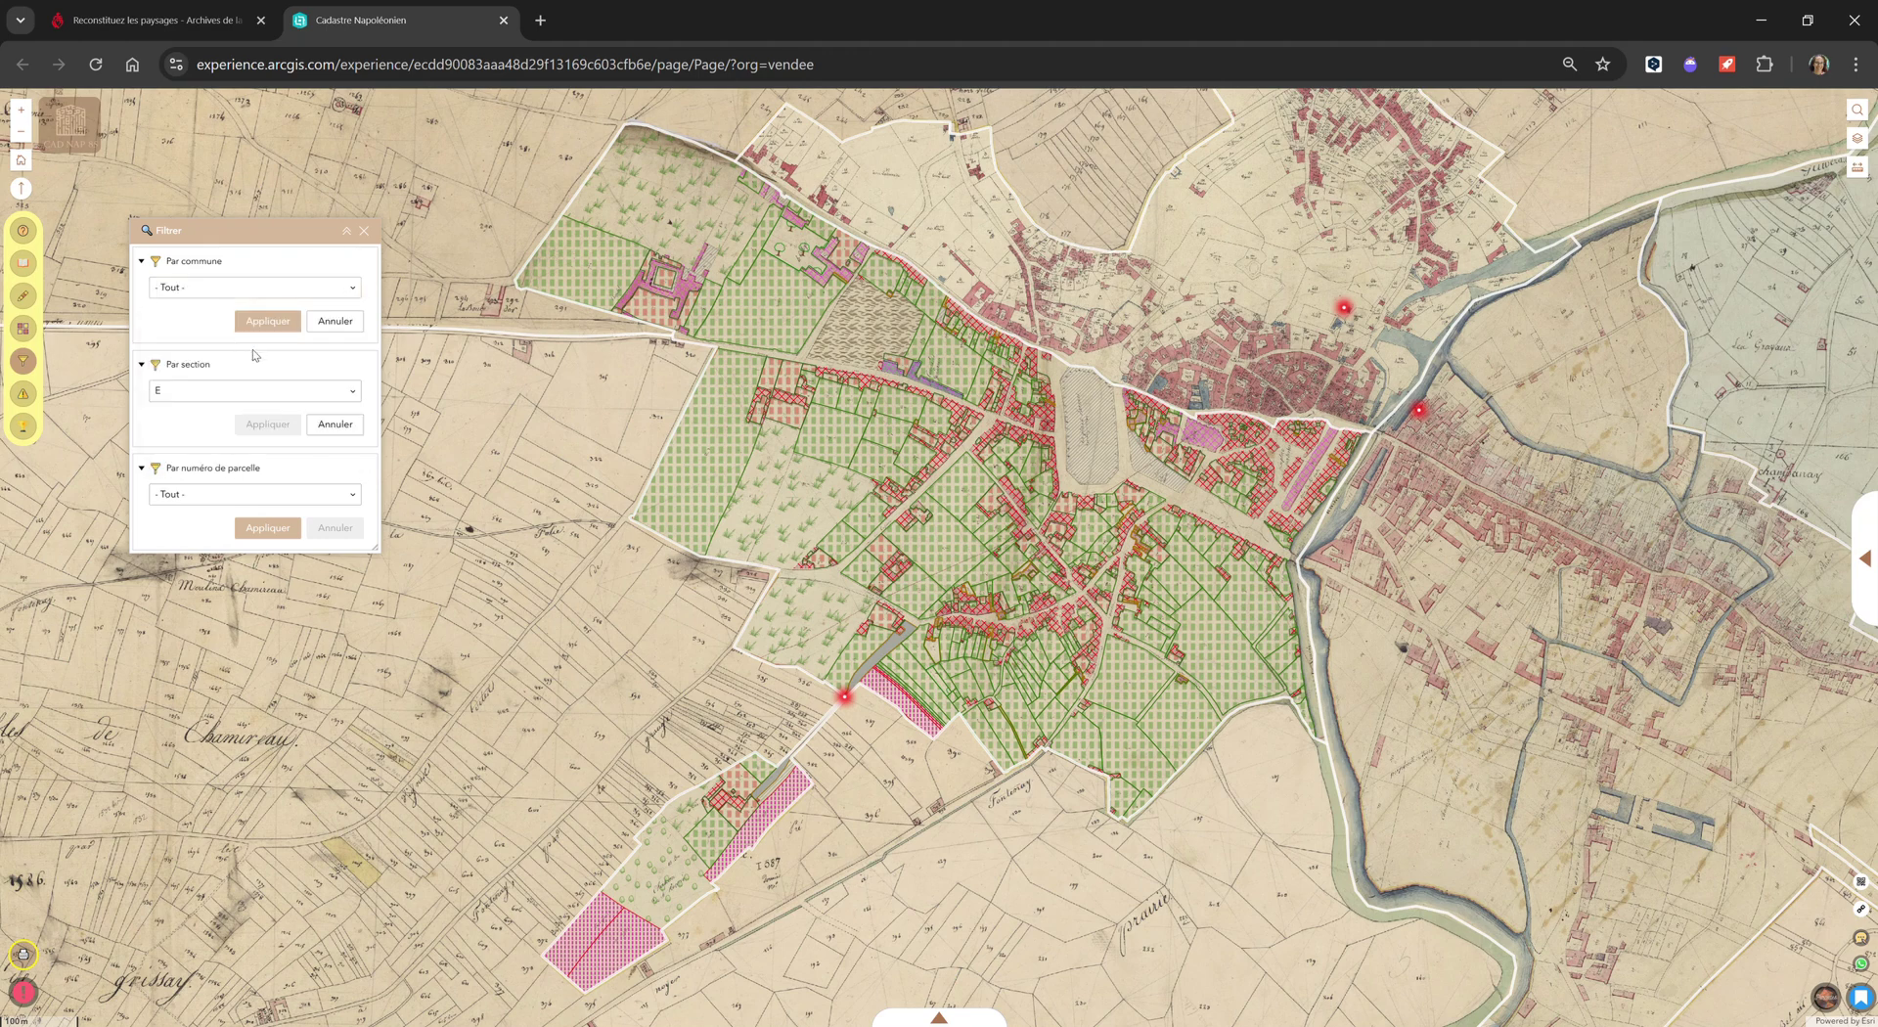
{"action": "left_click", "coordinate": [227, 393]}
{"action": "left_click", "coordinate": [225, 440]}
{"action": "left_click", "coordinate": [262, 425]}
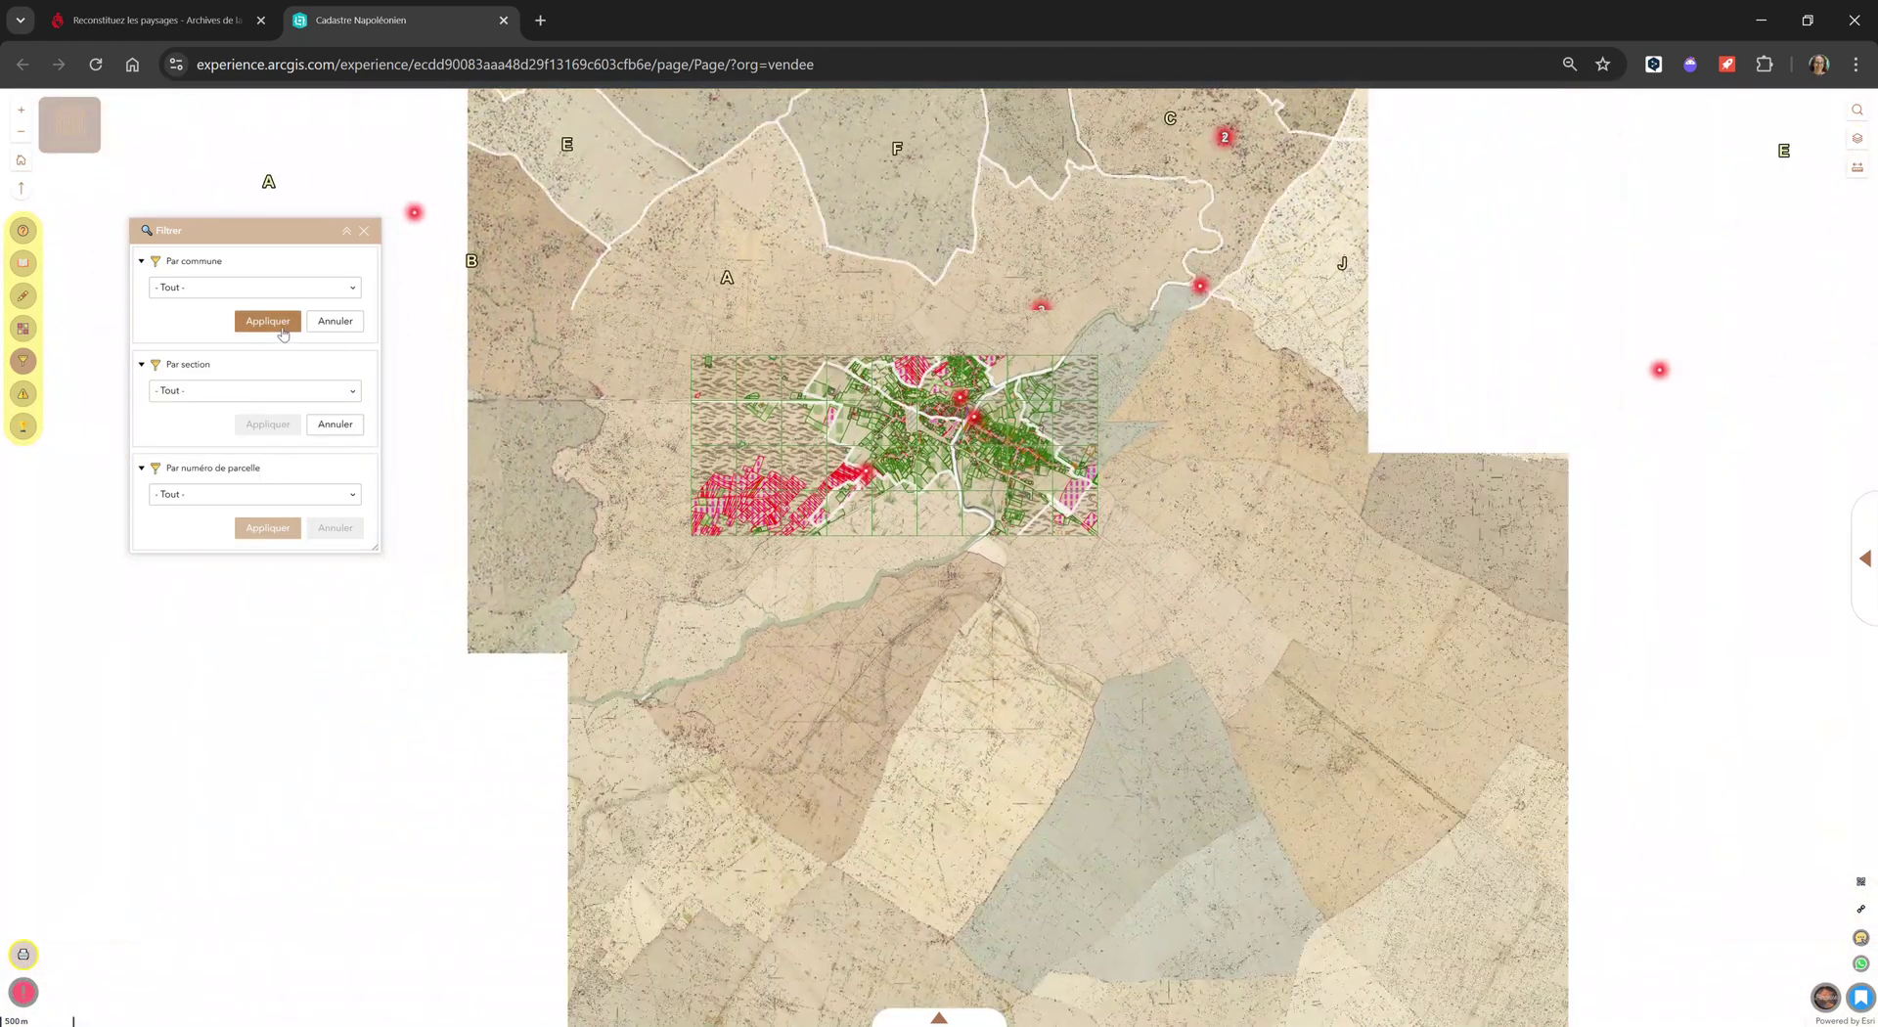
{"action": "left_click", "coordinate": [282, 329]}
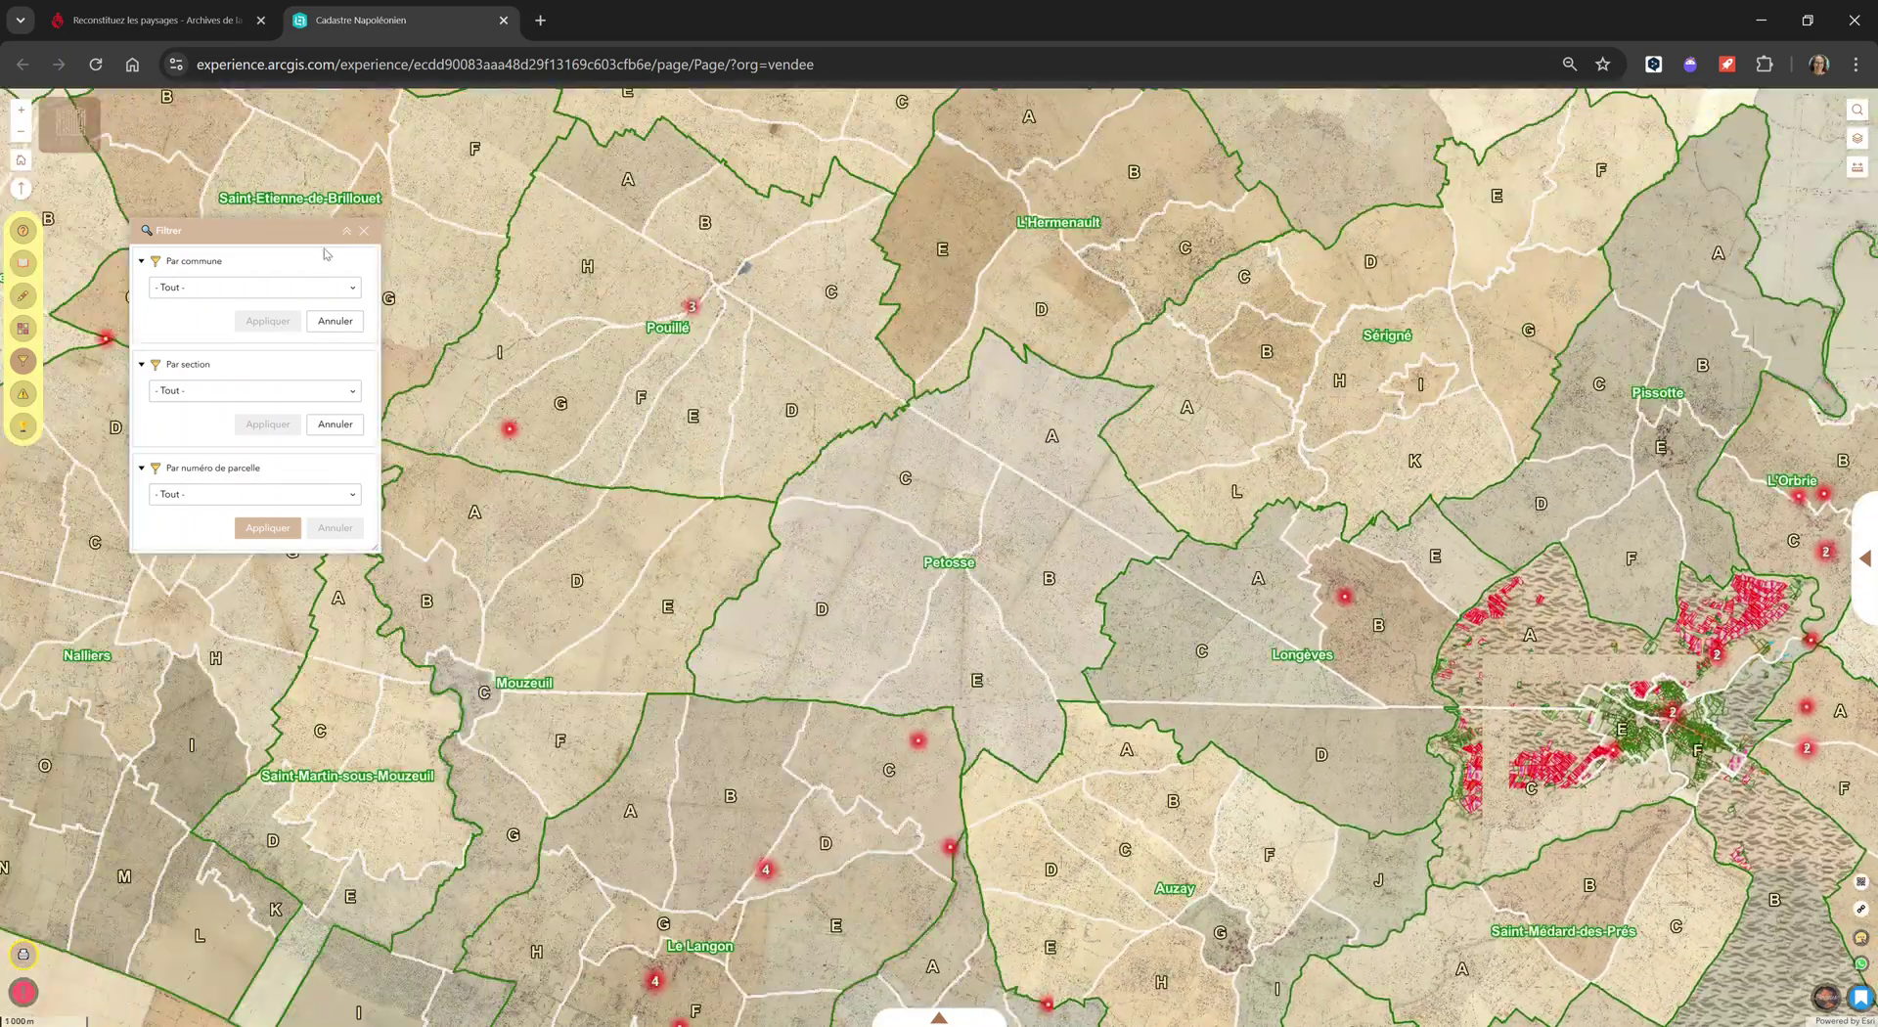
{"action": "left_click", "coordinate": [364, 232]}
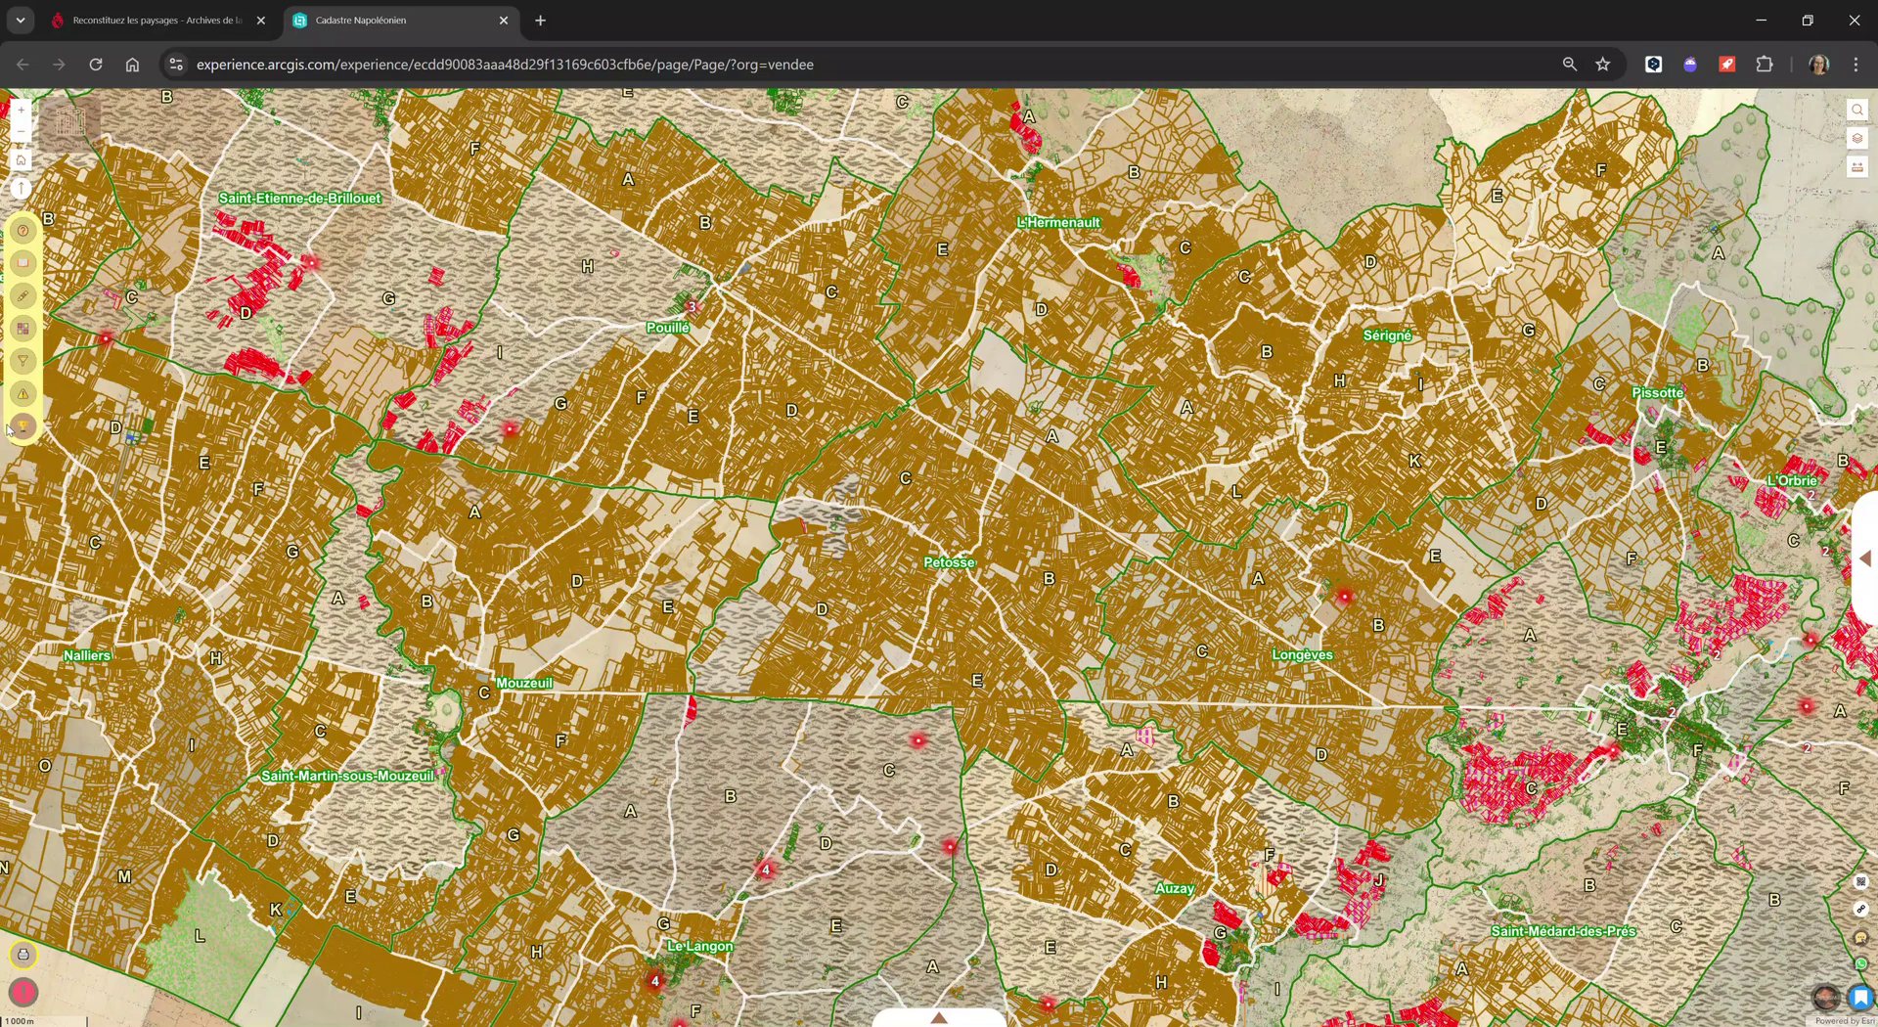
Step: Display the Carte d'État-Major (1820-1866) basemap and move the basemap gallery away from the map's centre
{"action": "left_click", "coordinate": [24, 330]}
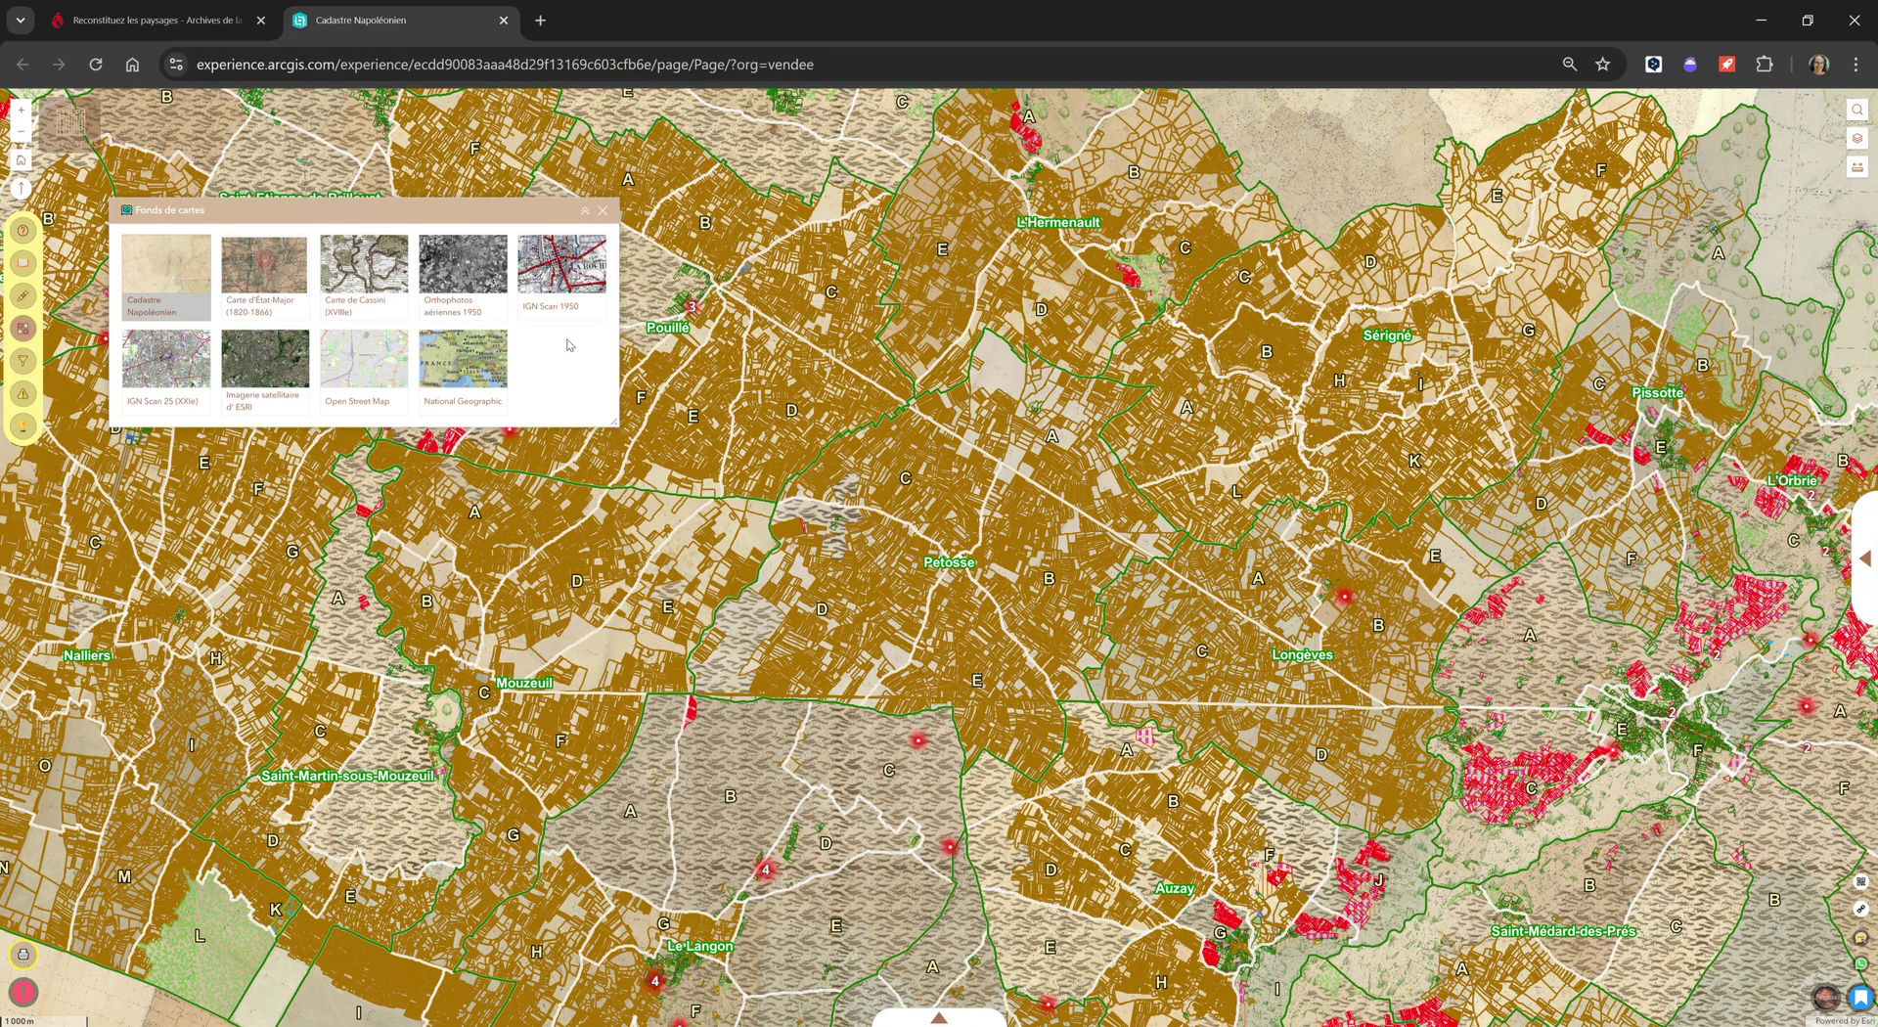
{"action": "left_click", "coordinate": [272, 274]}
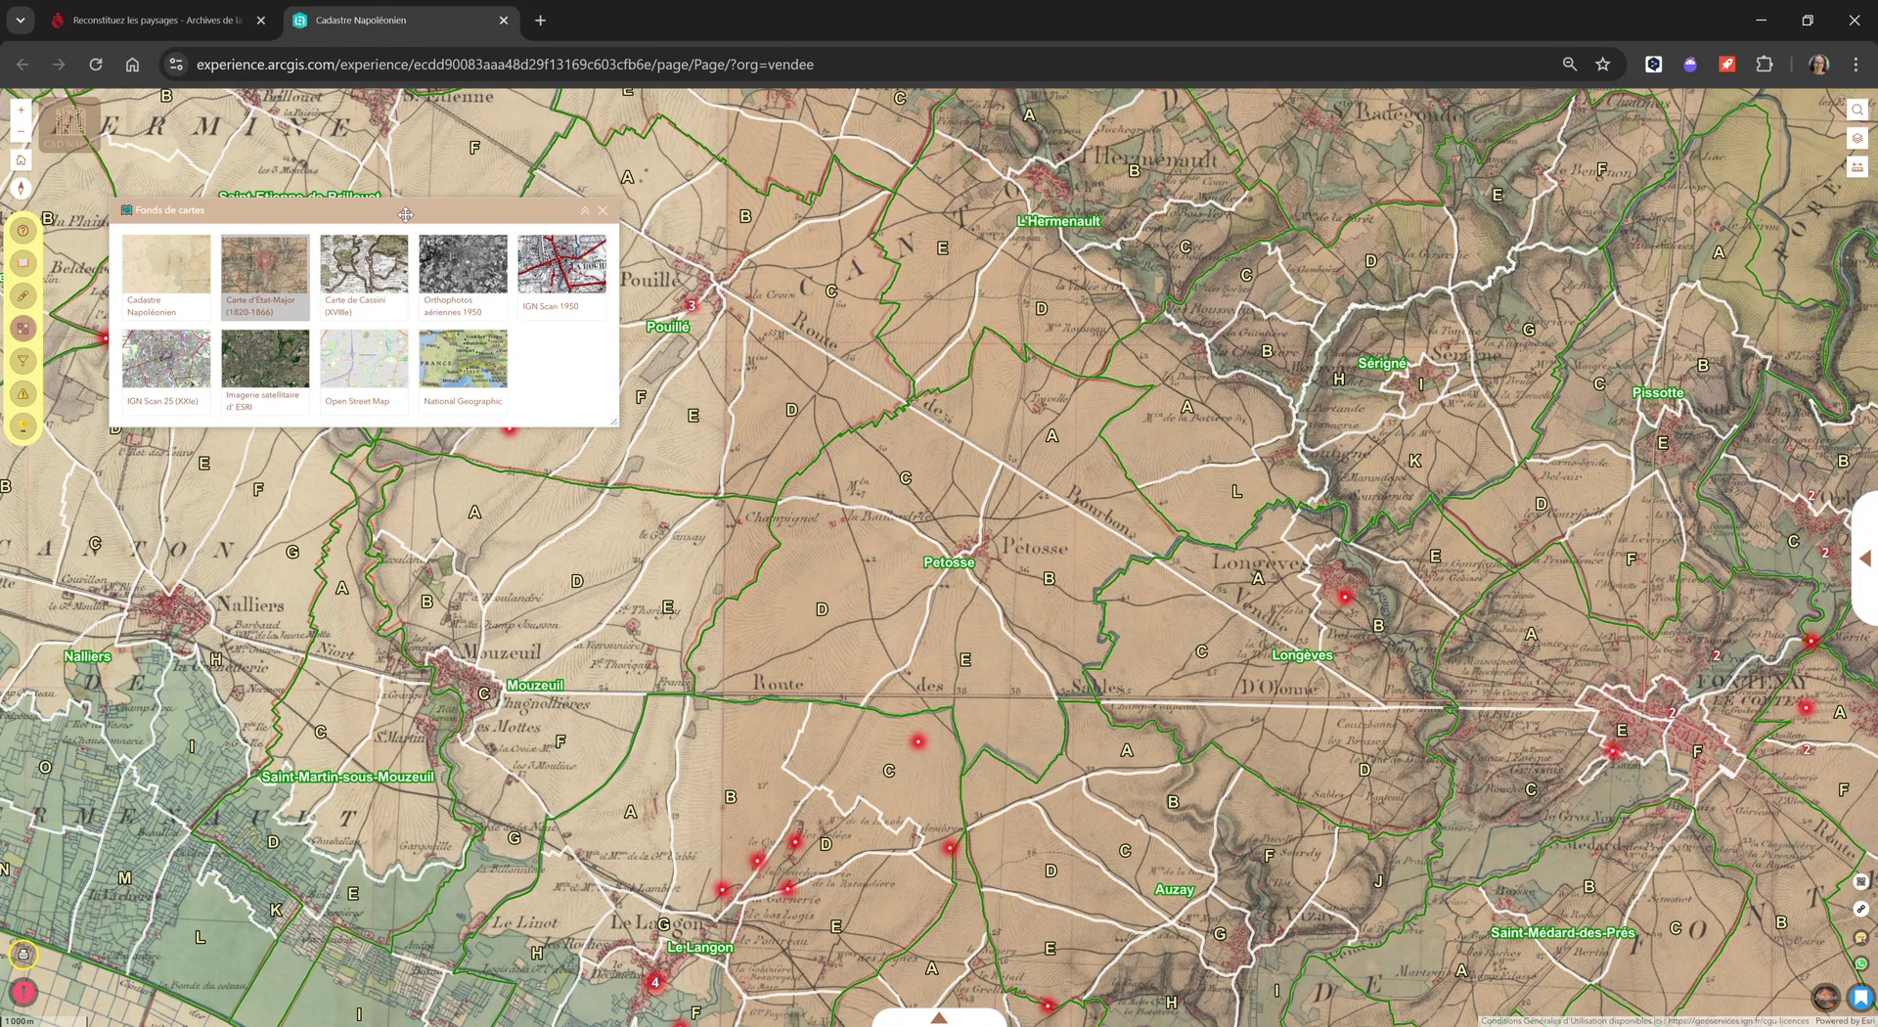
{"action": "left_click_drag", "start_coordinate": [406, 213], "coordinate": [372, 115]}
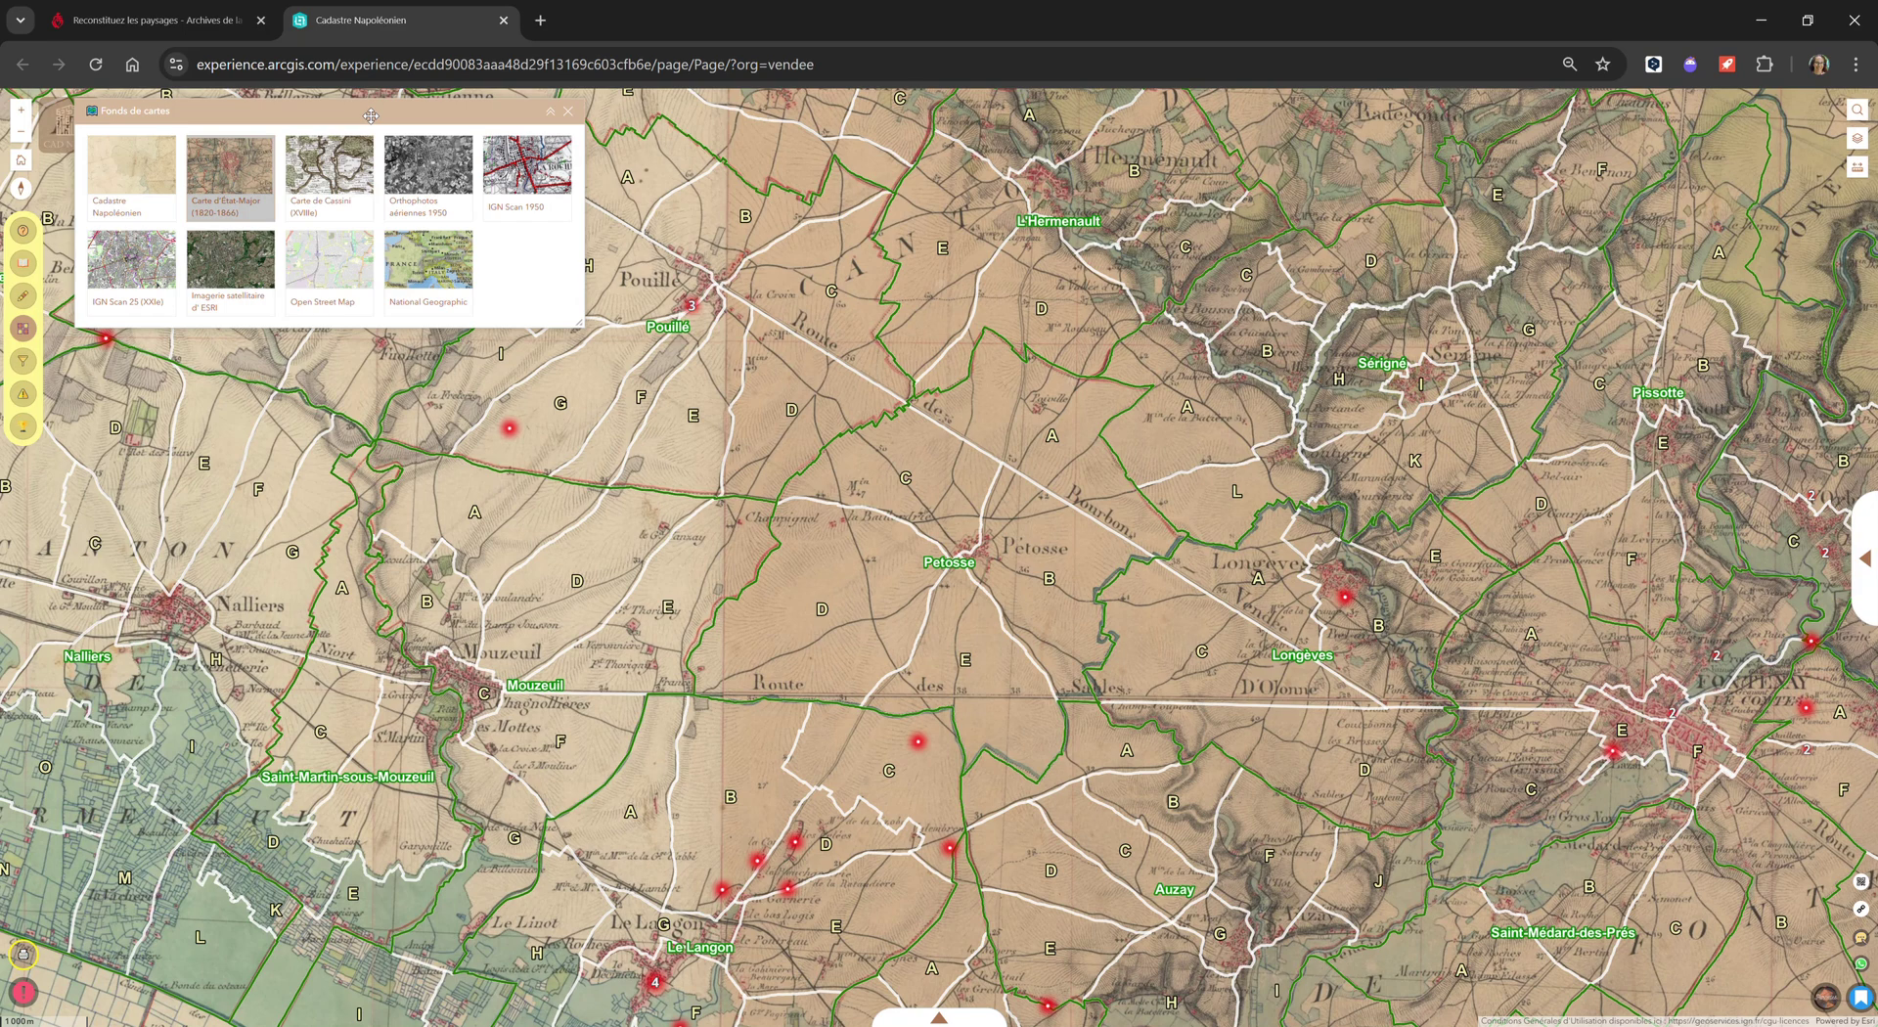
Step: Inspect the État-Major map along the Route des Sables with the Parcelles cadastrales layer hidden
{"action": "scroll", "coordinate": [828, 734], "scroll_direction": "up", "scroll_amount": 2}
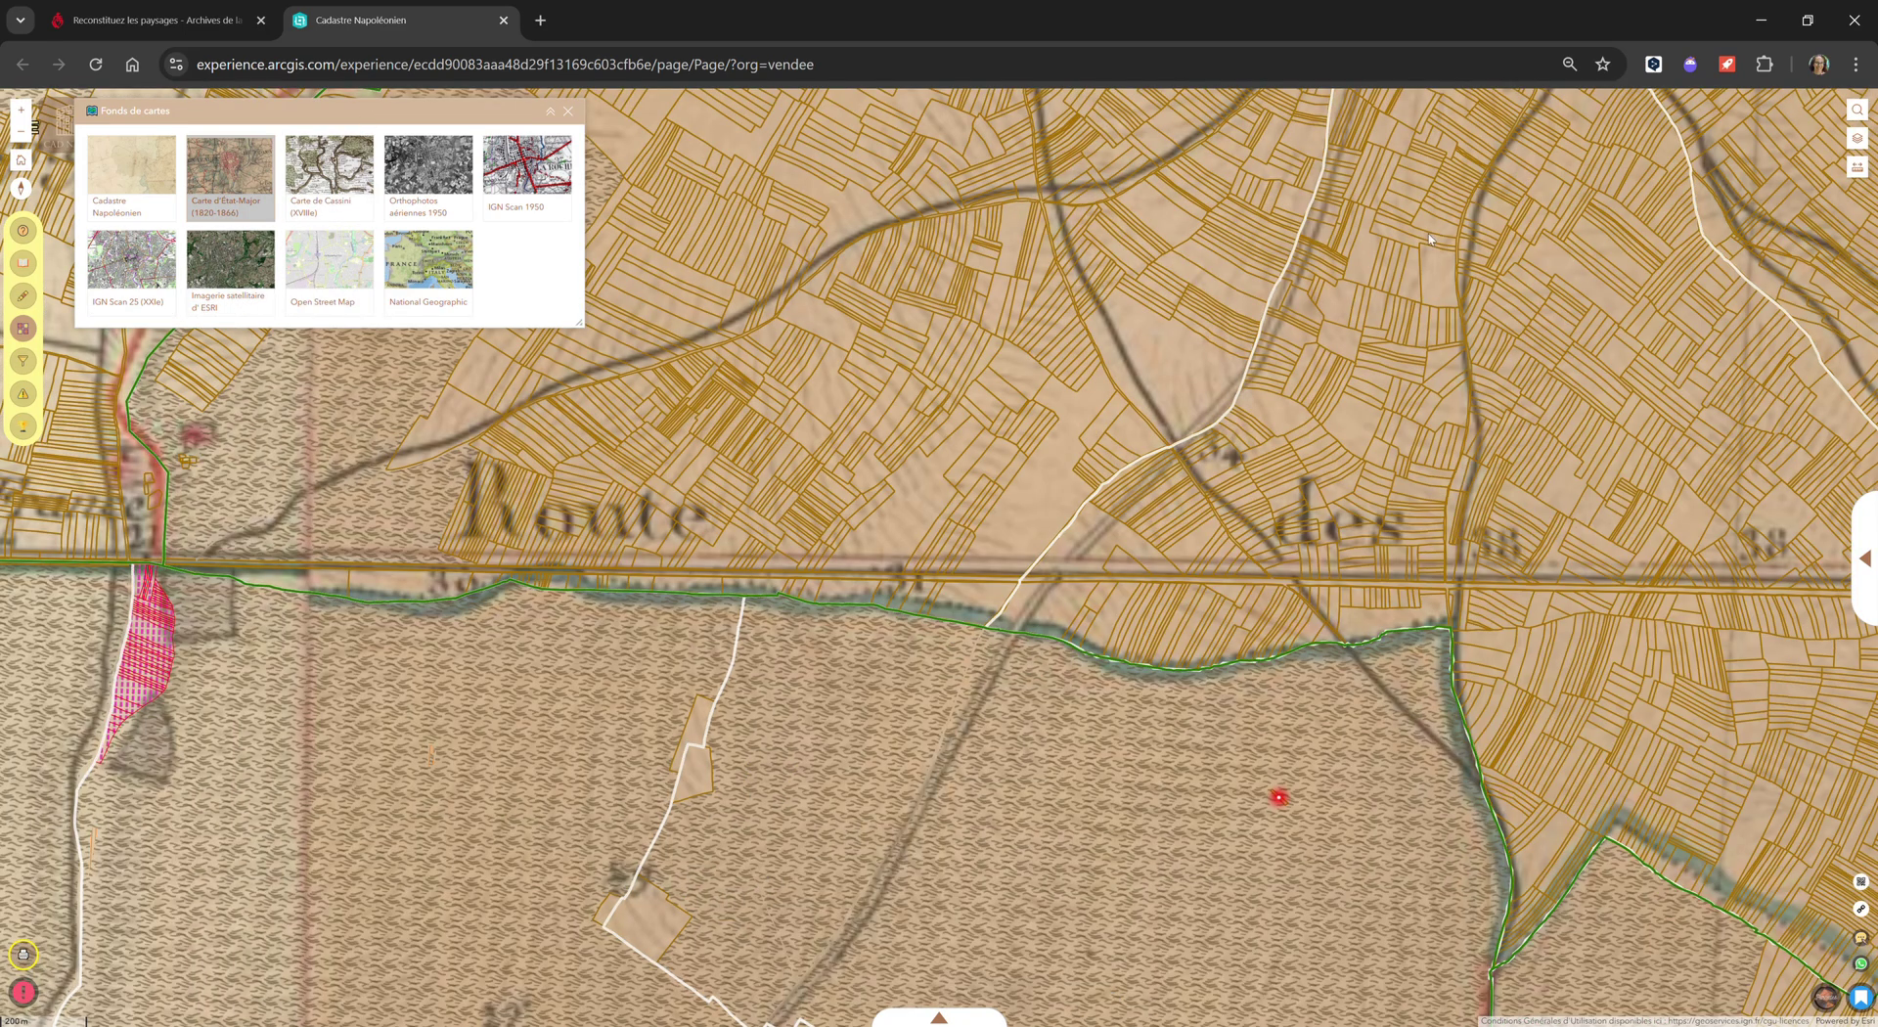
{"action": "left_click", "coordinate": [1859, 140]}
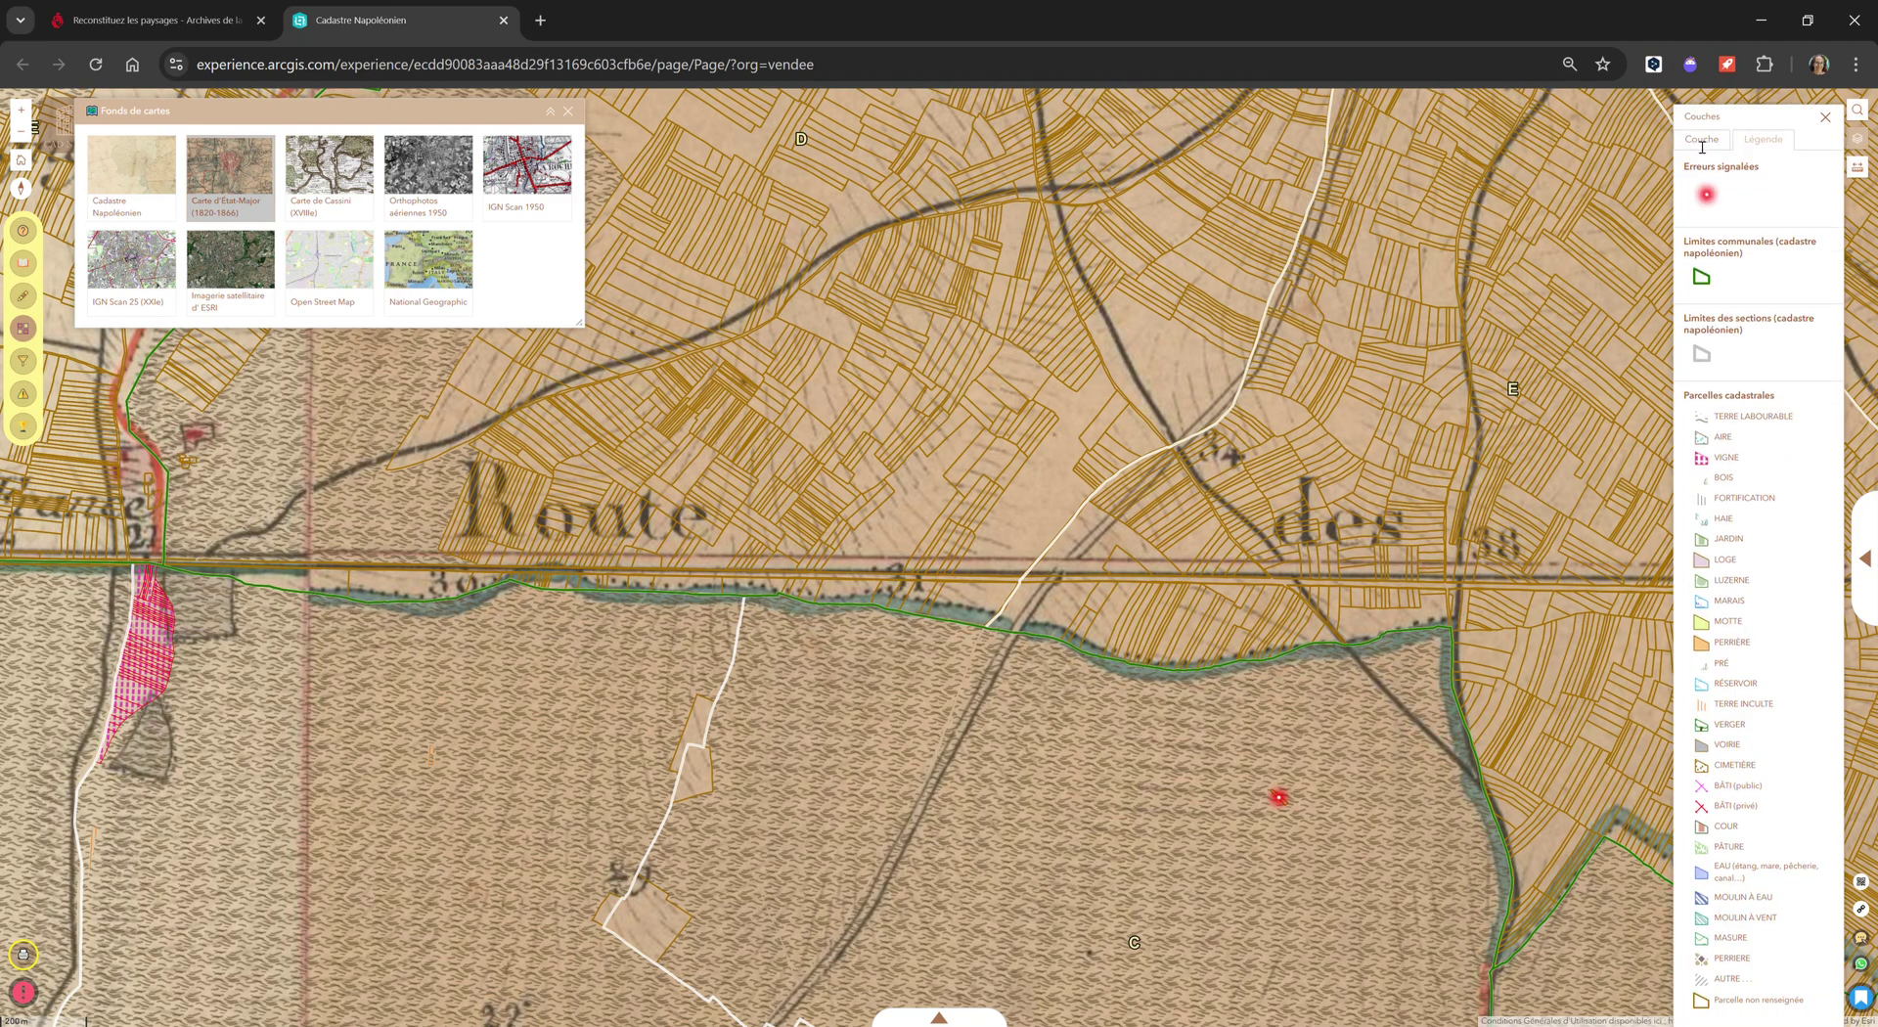
{"action": "left_click", "coordinate": [1700, 145]}
{"action": "left_click", "coordinate": [1832, 332]}
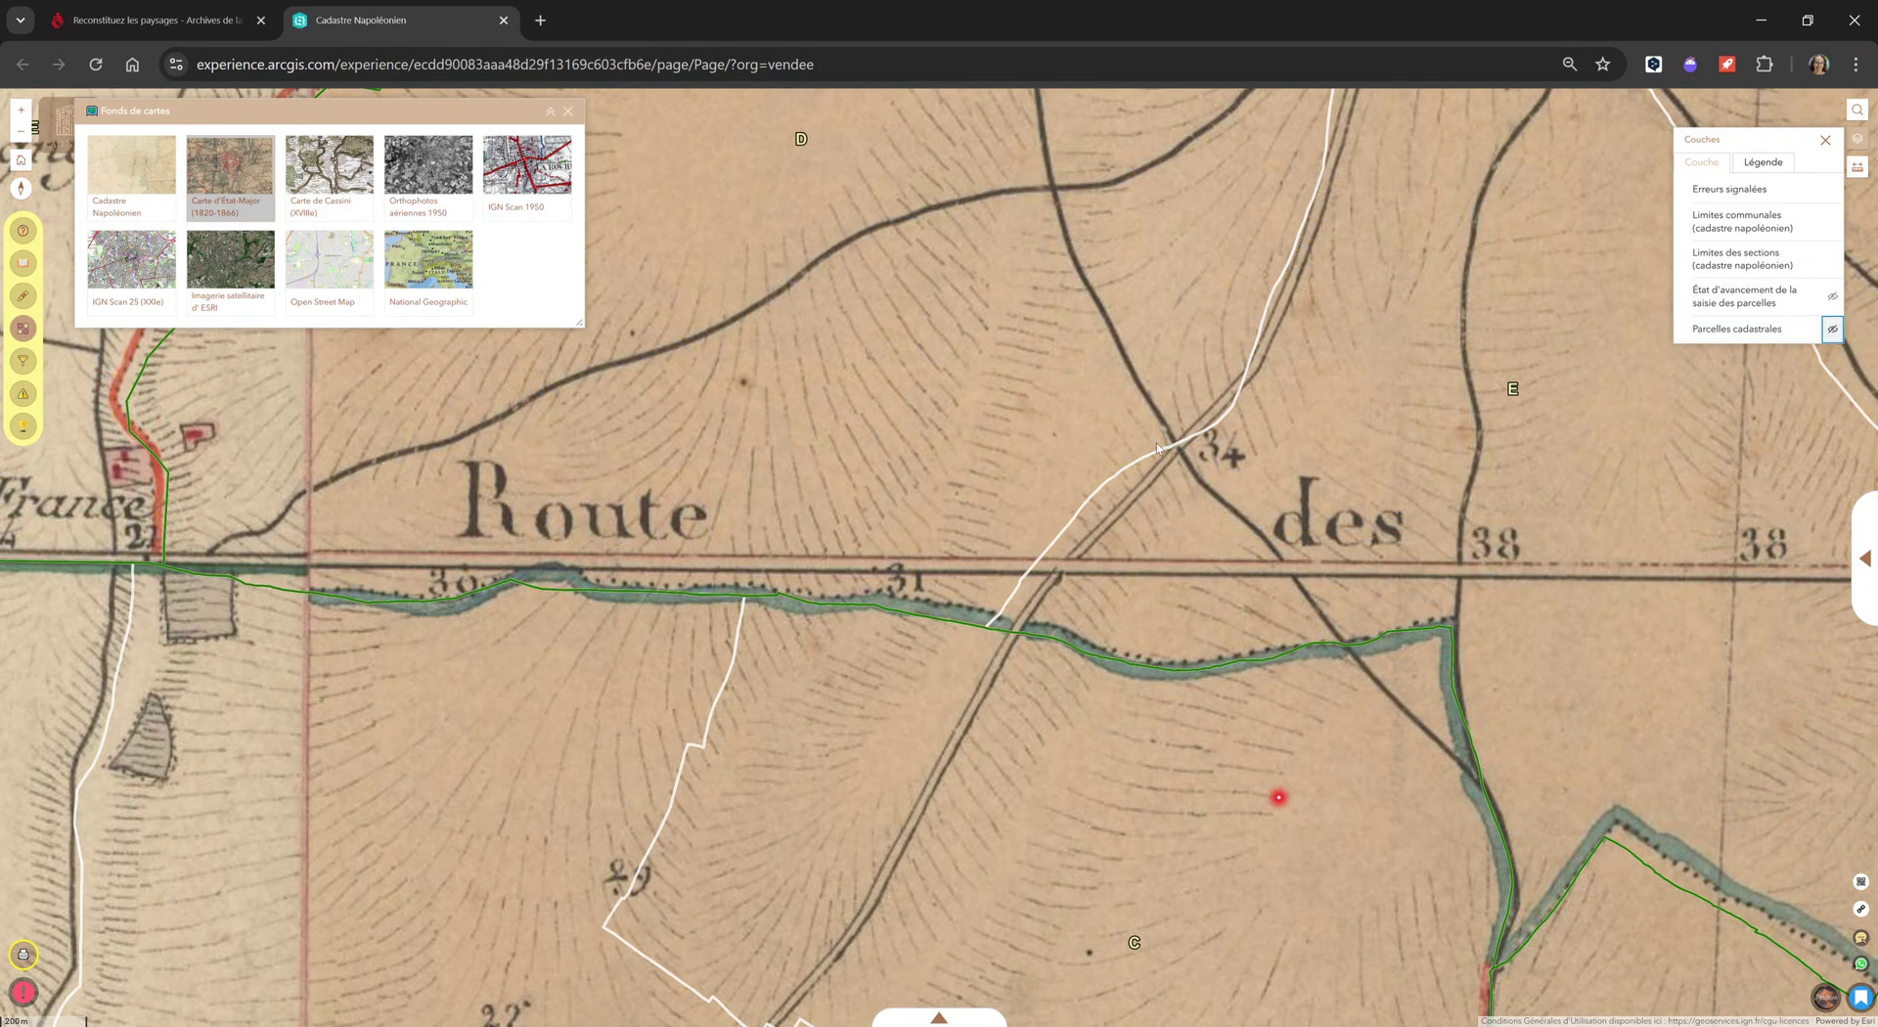
Step: Display the ESRI satellite imagery basemap and overlay the Parcelles cadastrales layer on it
{"action": "left_click", "coordinate": [223, 263]}
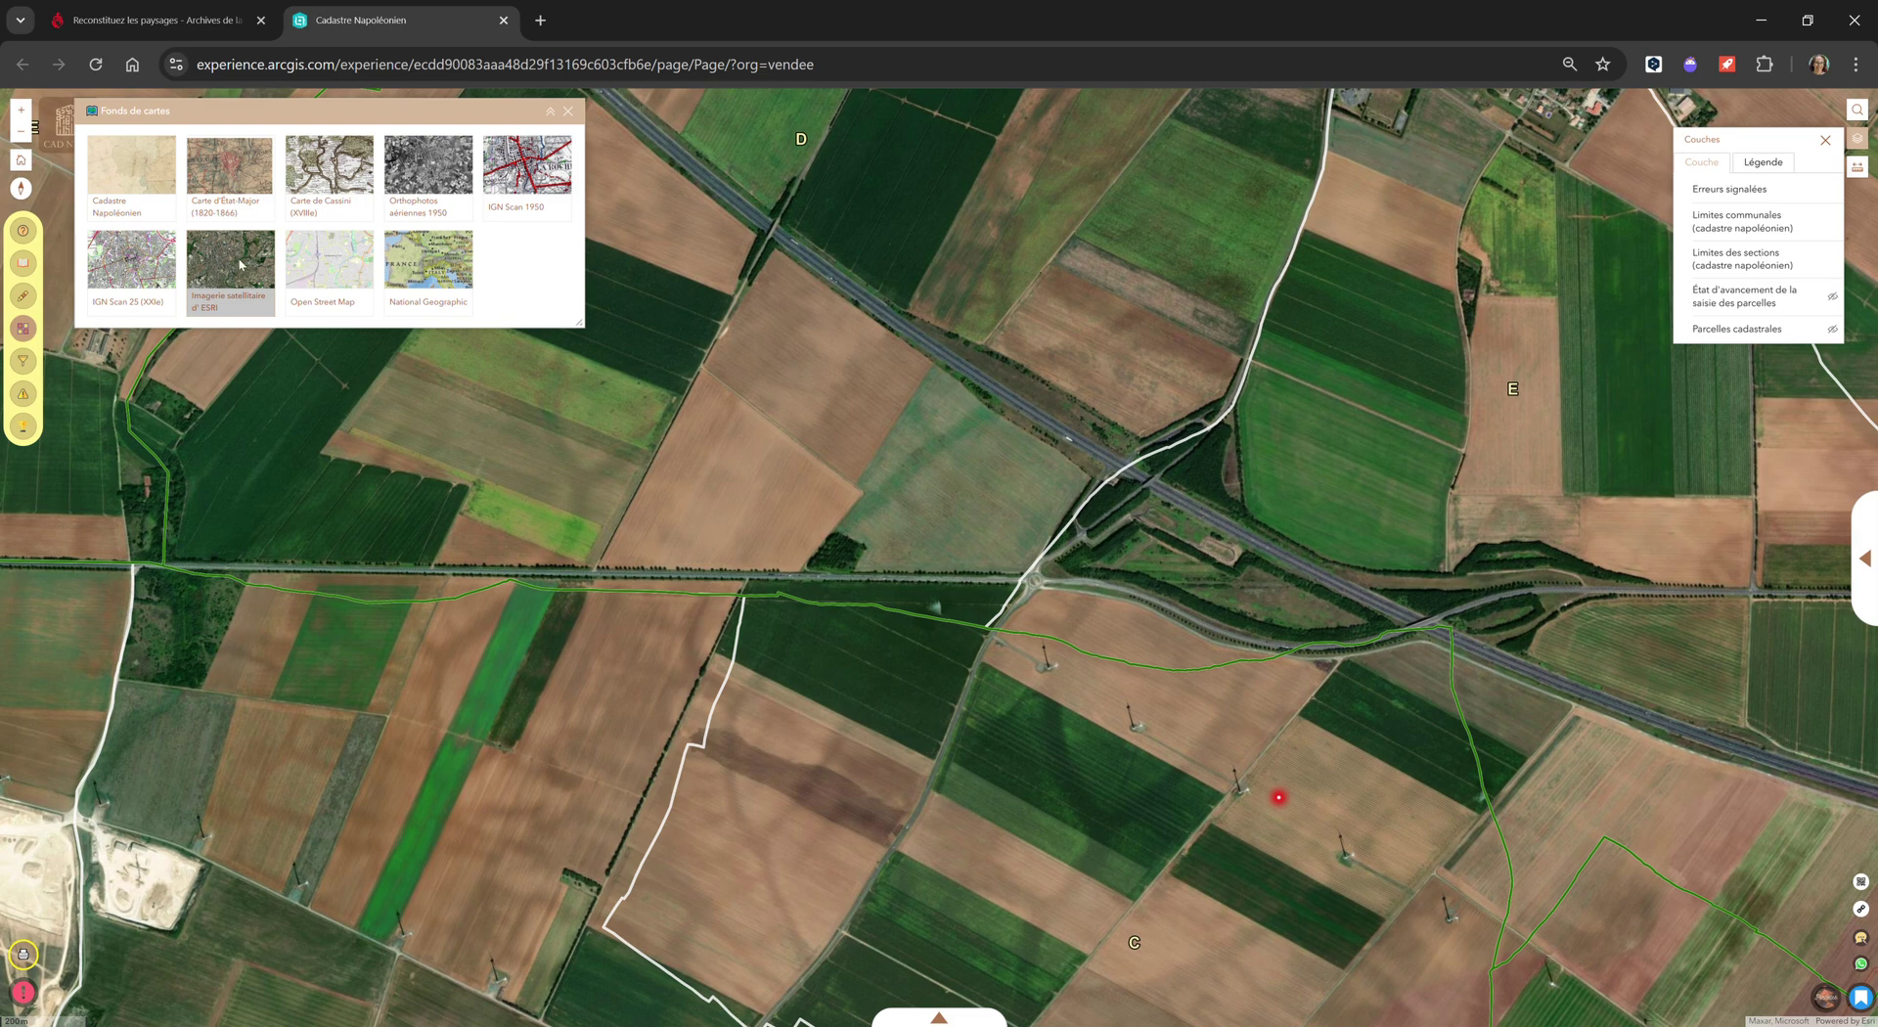
{"action": "left_click", "coordinate": [1833, 330]}
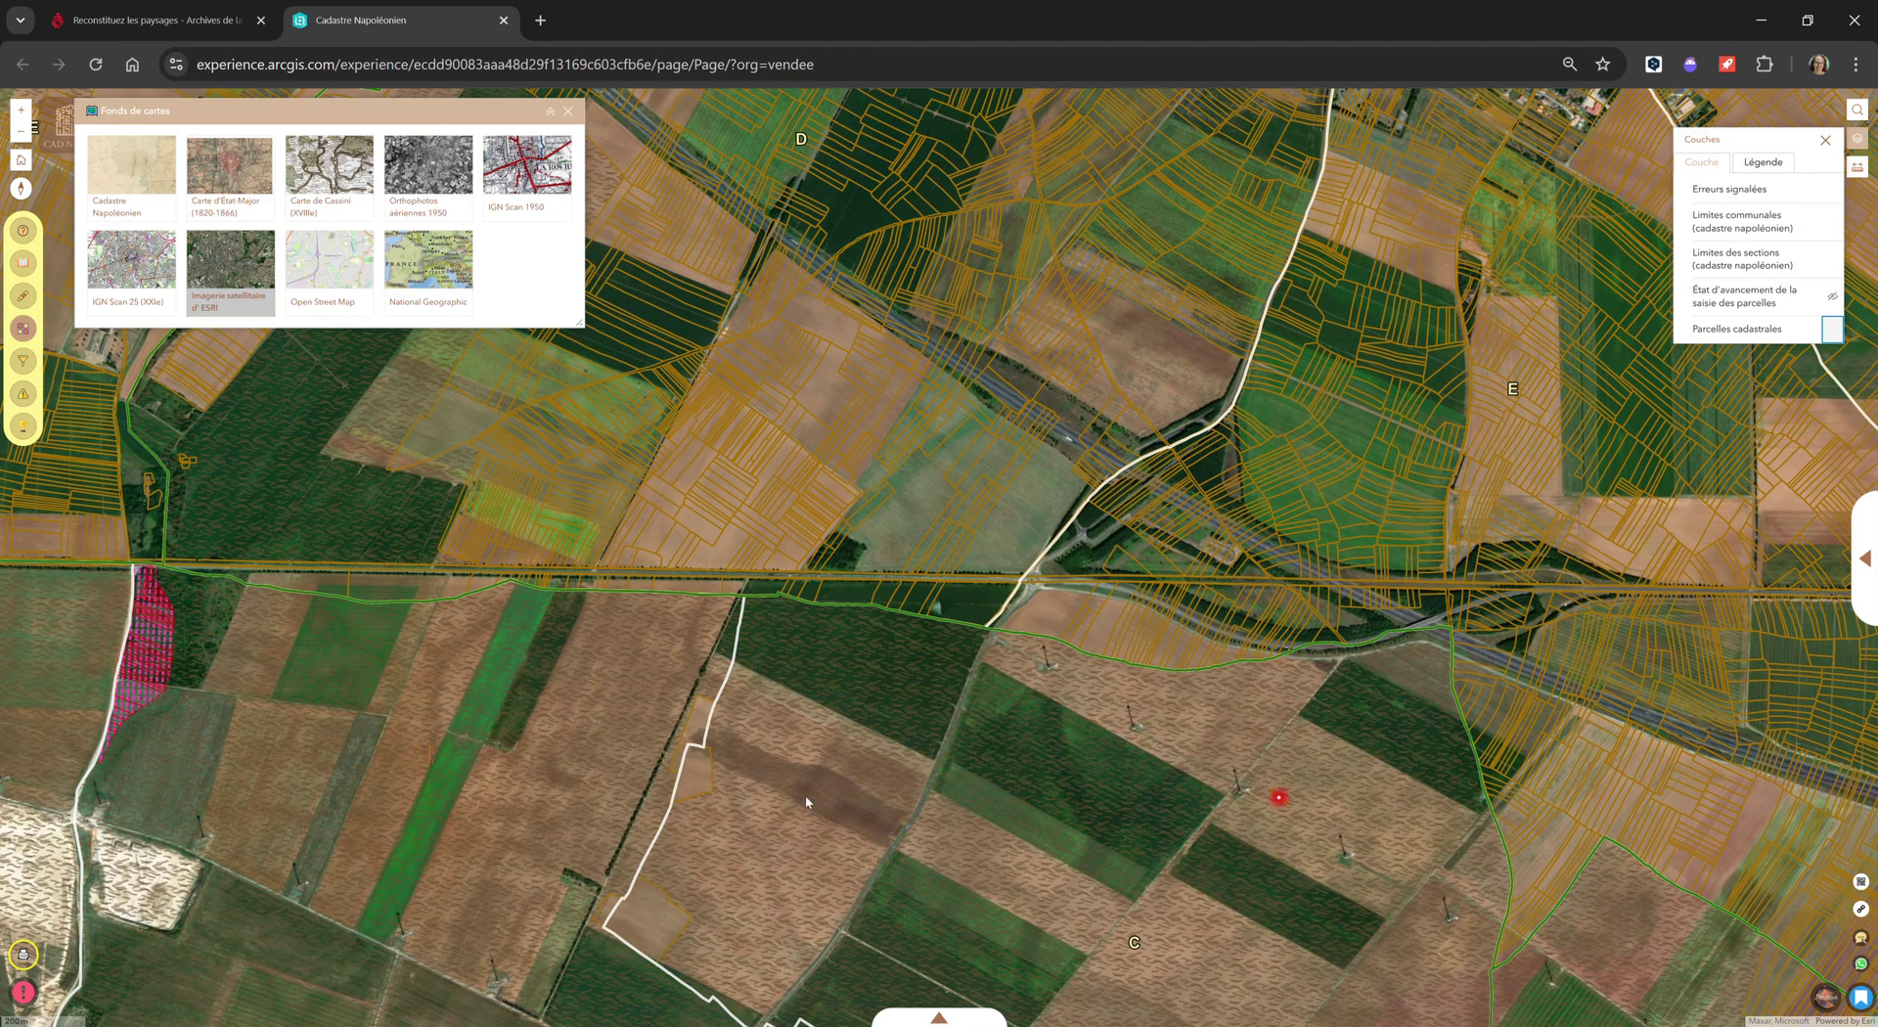
Step: Change the basemap to the 1950 aerial orthophotos and hide the Parcelles cadastrales layer
{"action": "left_click", "coordinate": [442, 253]}
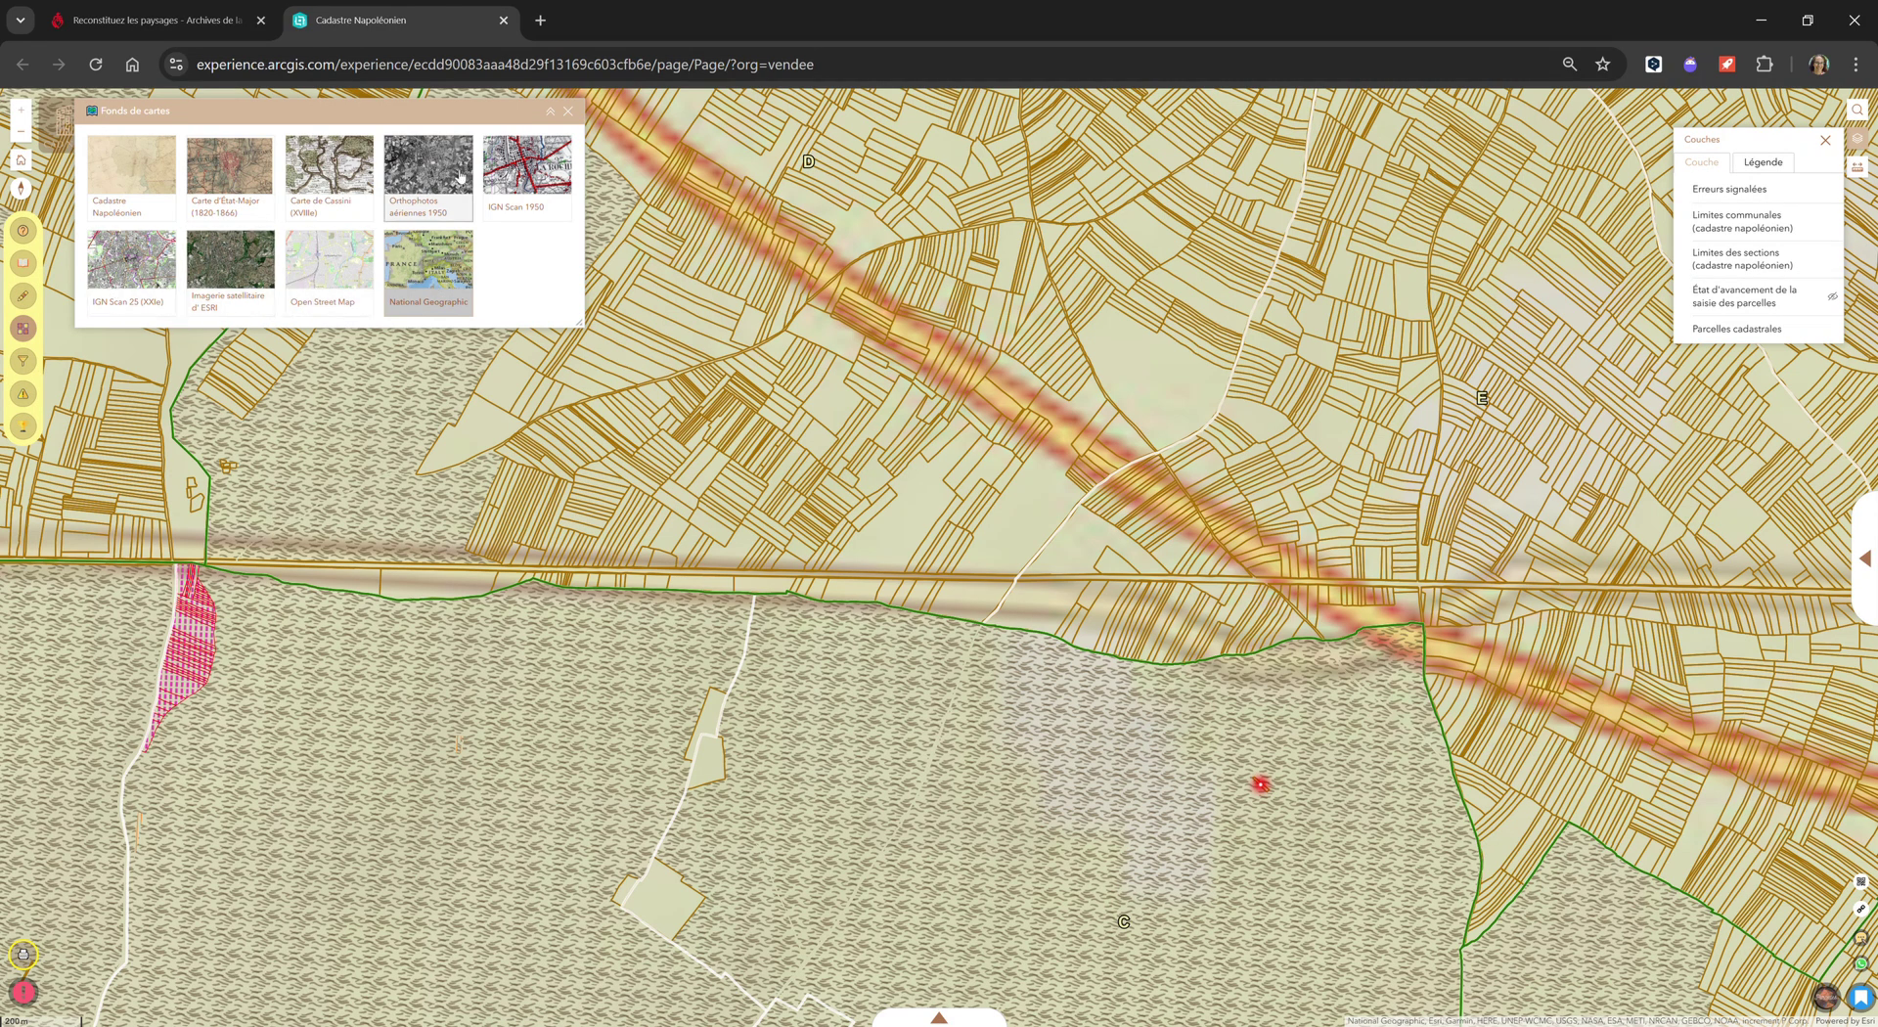
{"action": "left_click", "coordinate": [424, 174]}
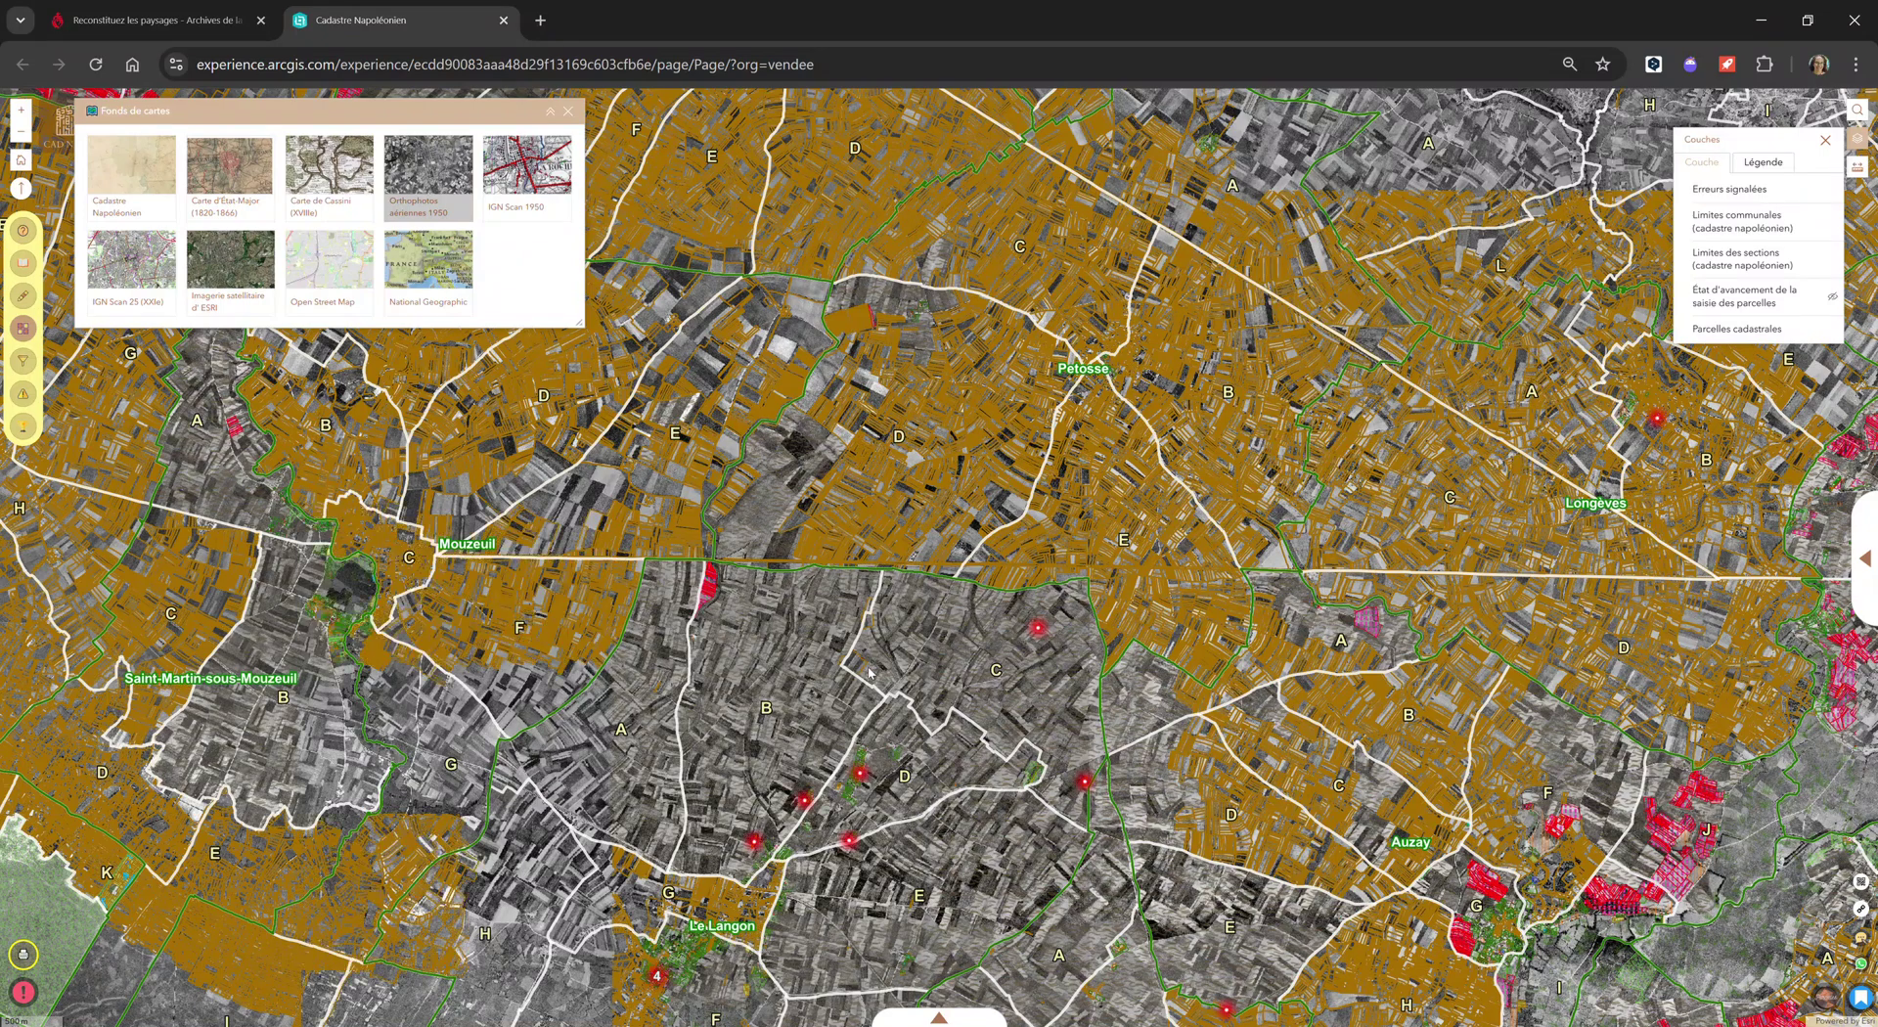
{"action": "left_click", "coordinate": [1832, 331]}
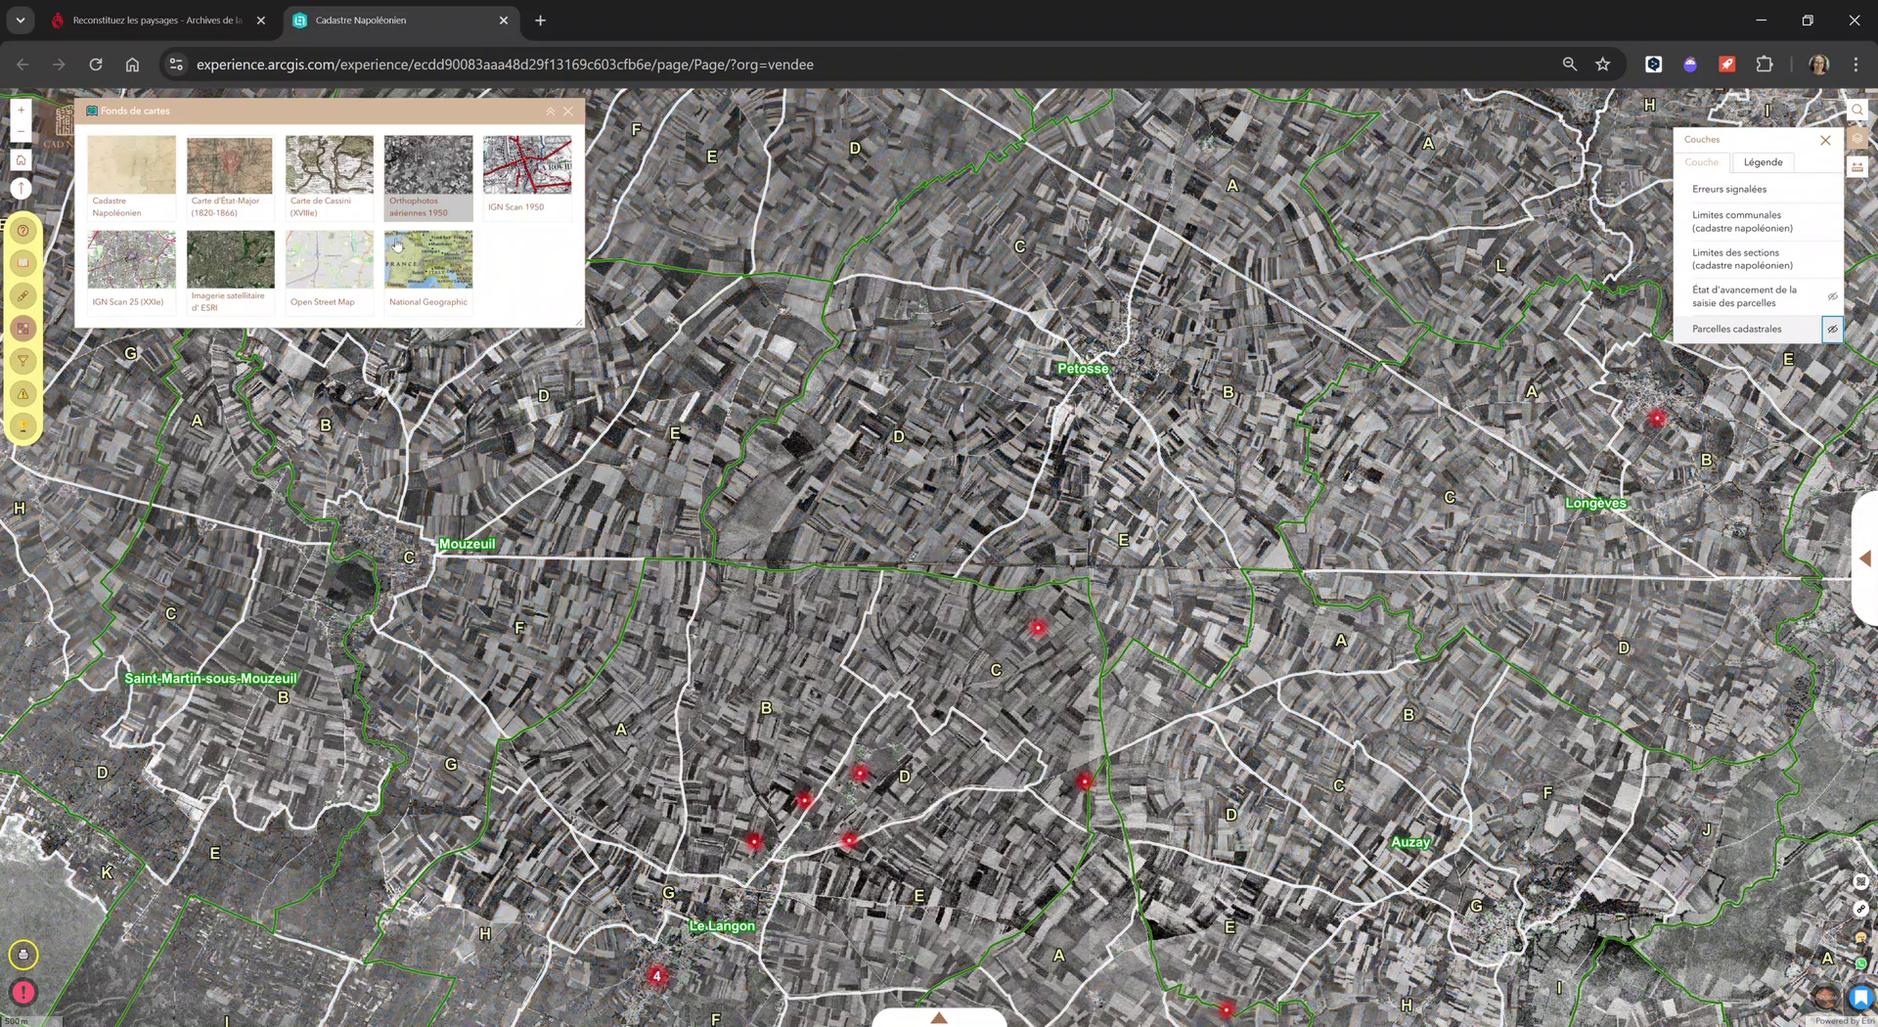
Step: Examine the IGN Scan 25 (XXIe) basemap north of Le Langon, restore the Cadastre Napoléonien basemap and close the basemap gallery
{"action": "left_click", "coordinate": [114, 270]}
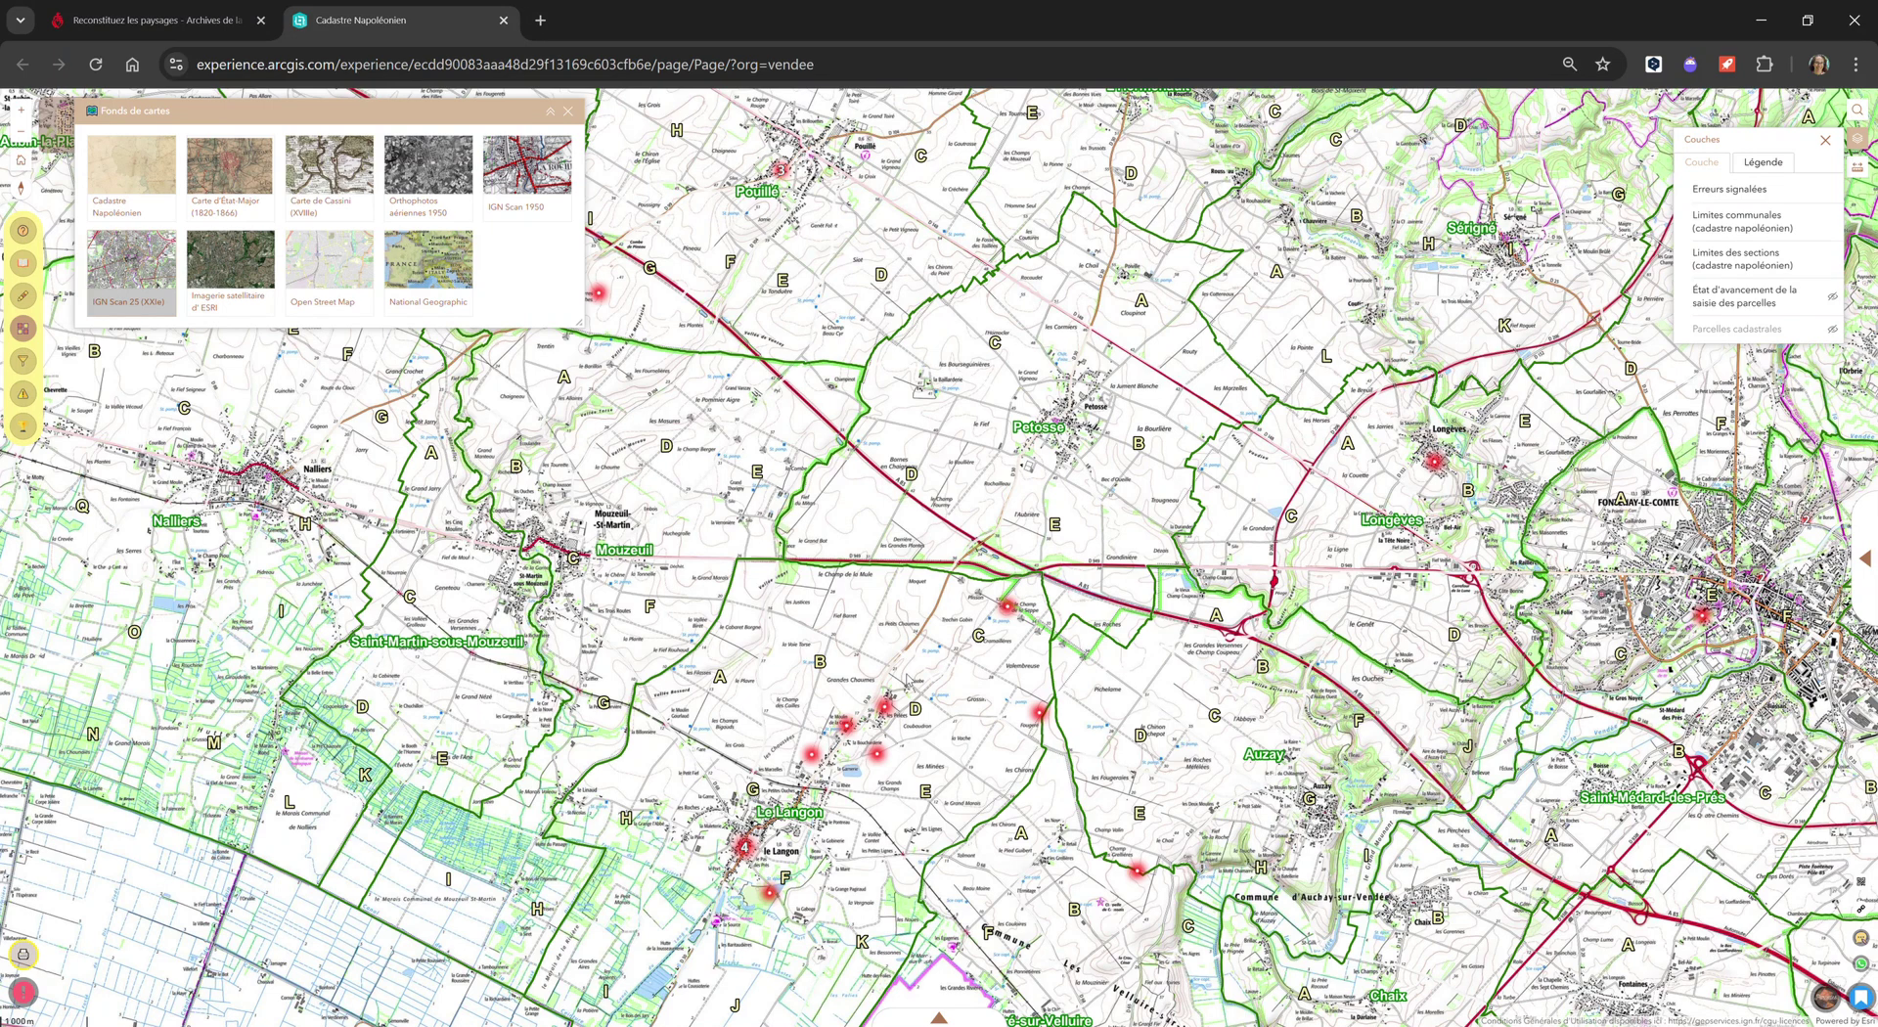
{"action": "scroll", "coordinate": [906, 680], "scroll_direction": "up", "scroll_amount": 3}
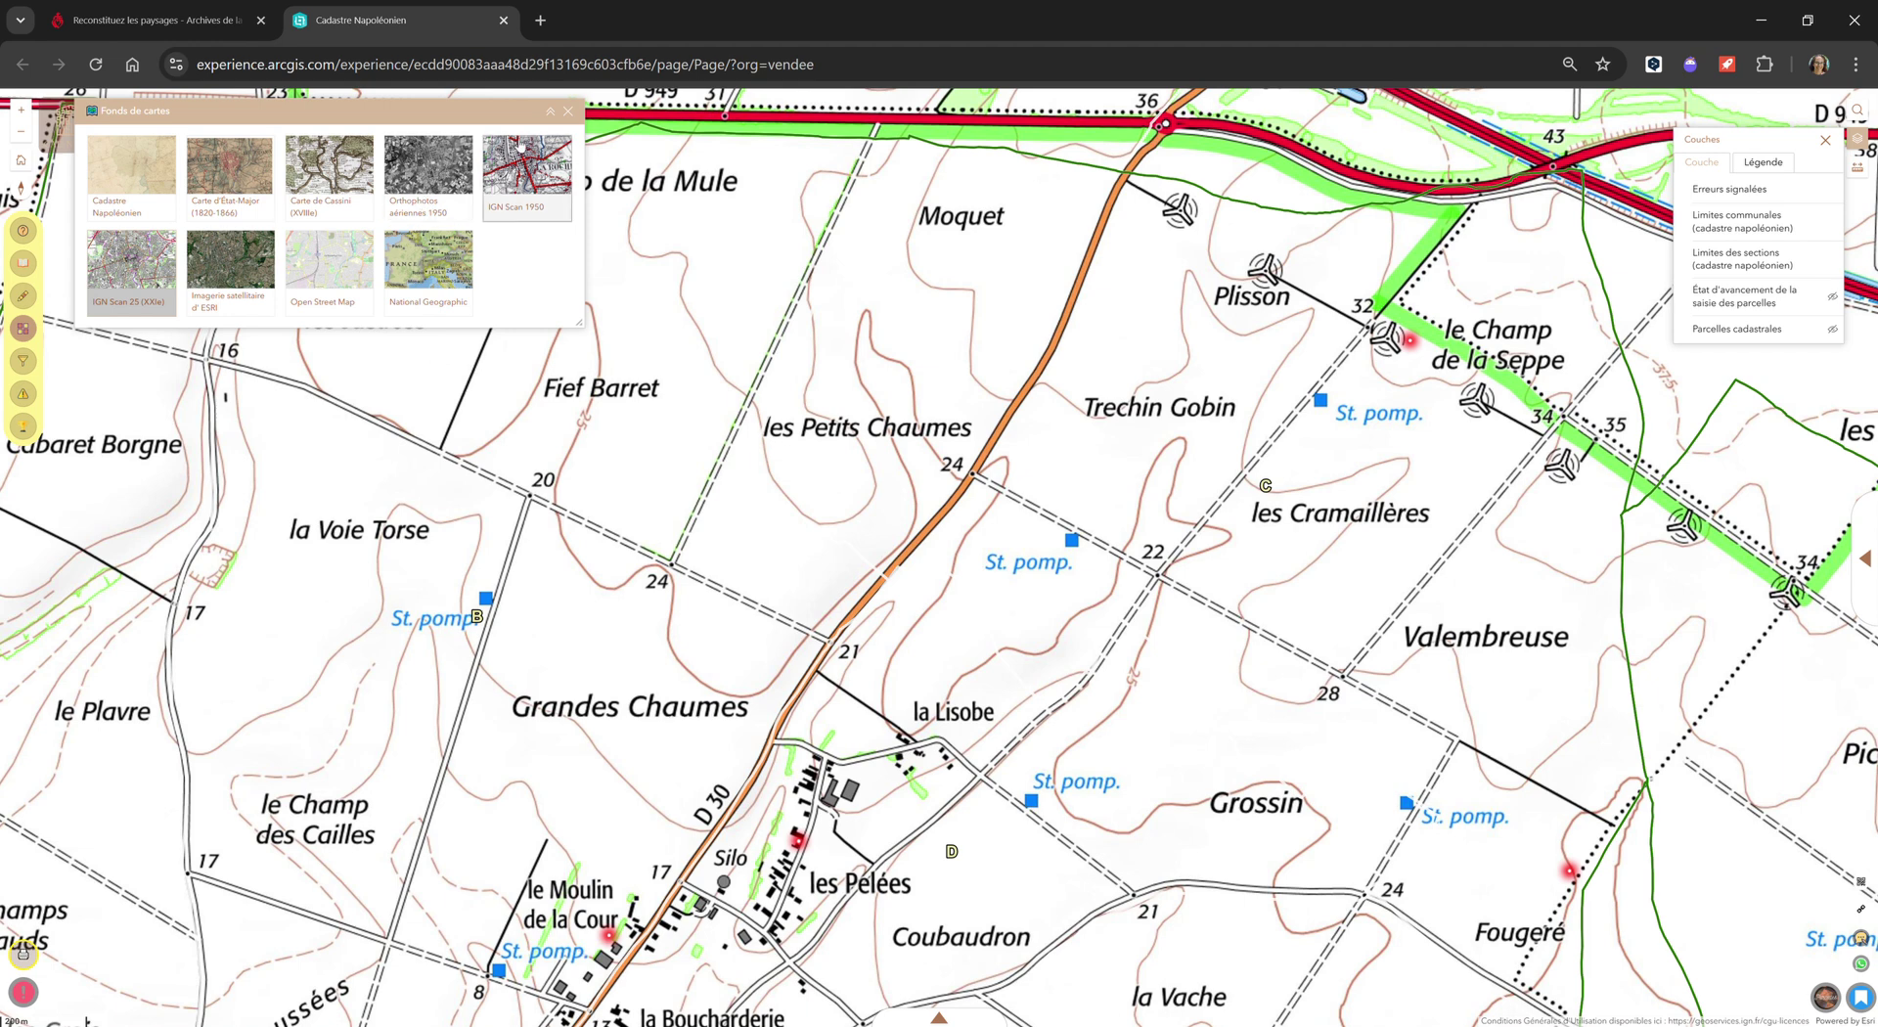
{"action": "left_click", "coordinate": [169, 175]}
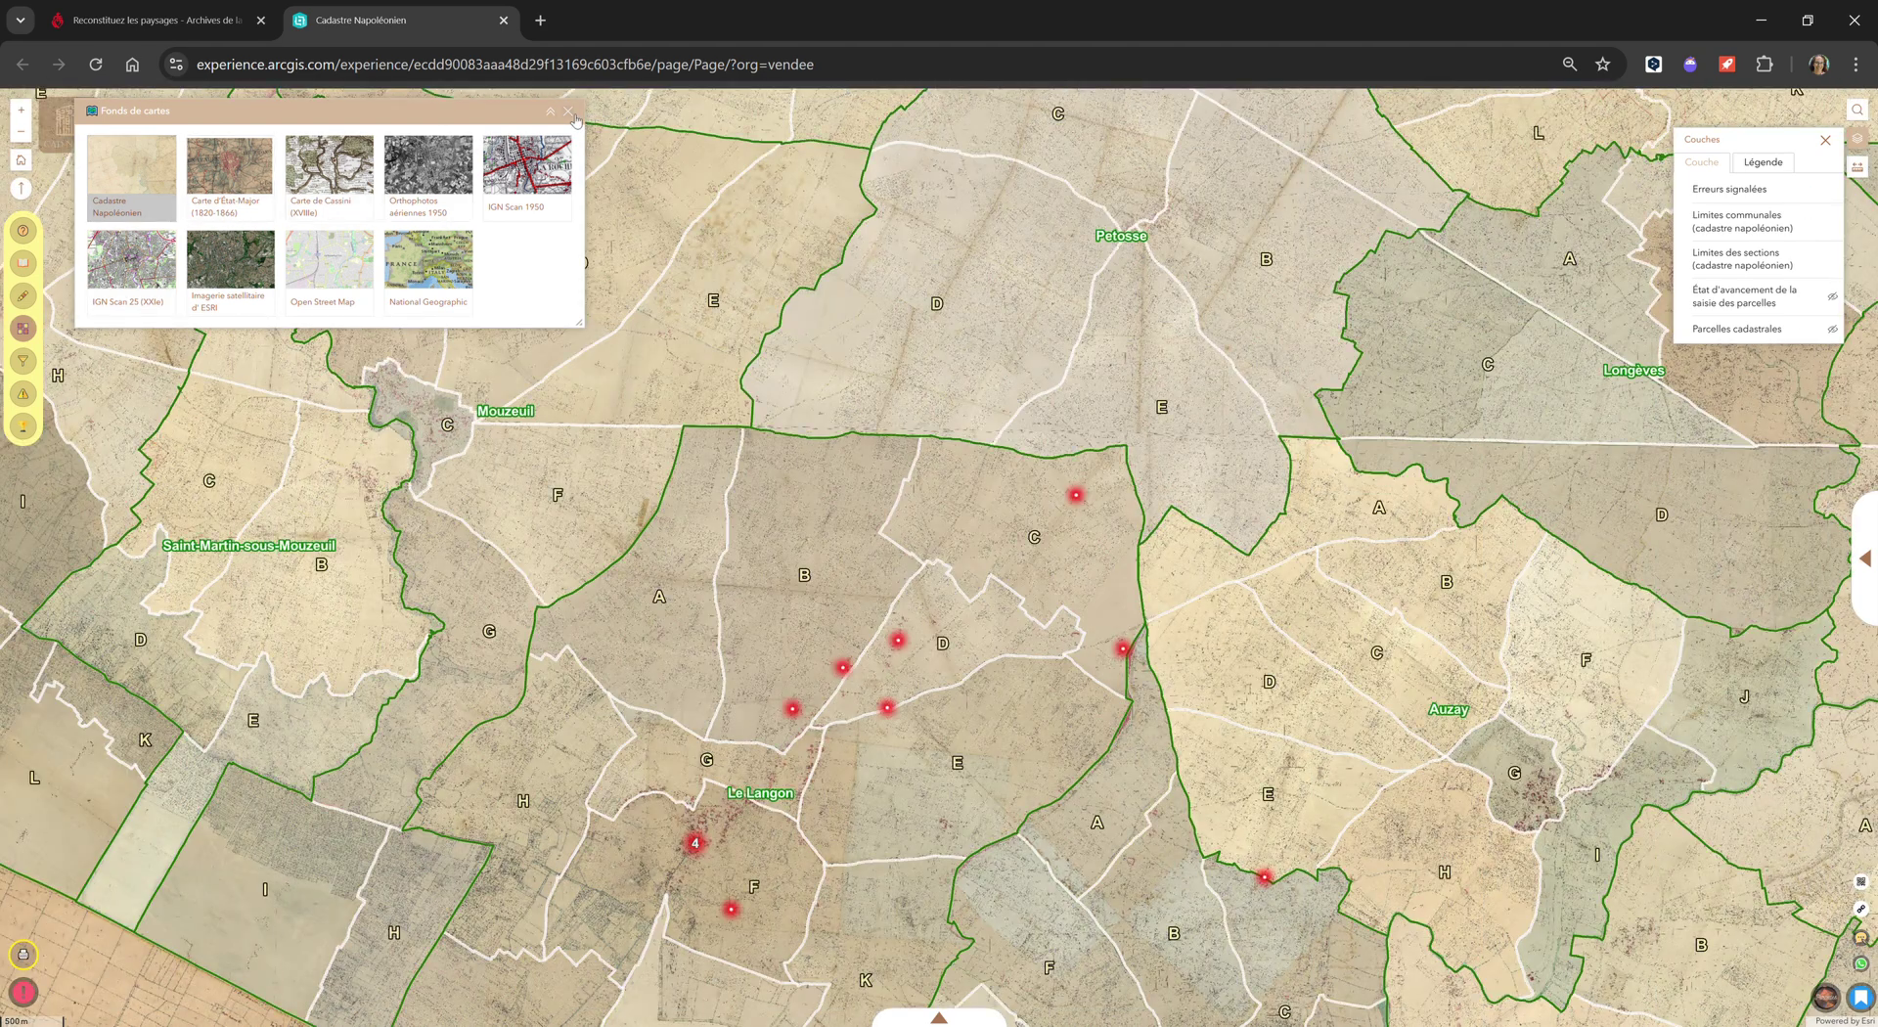
{"action": "left_click", "coordinate": [569, 112]}
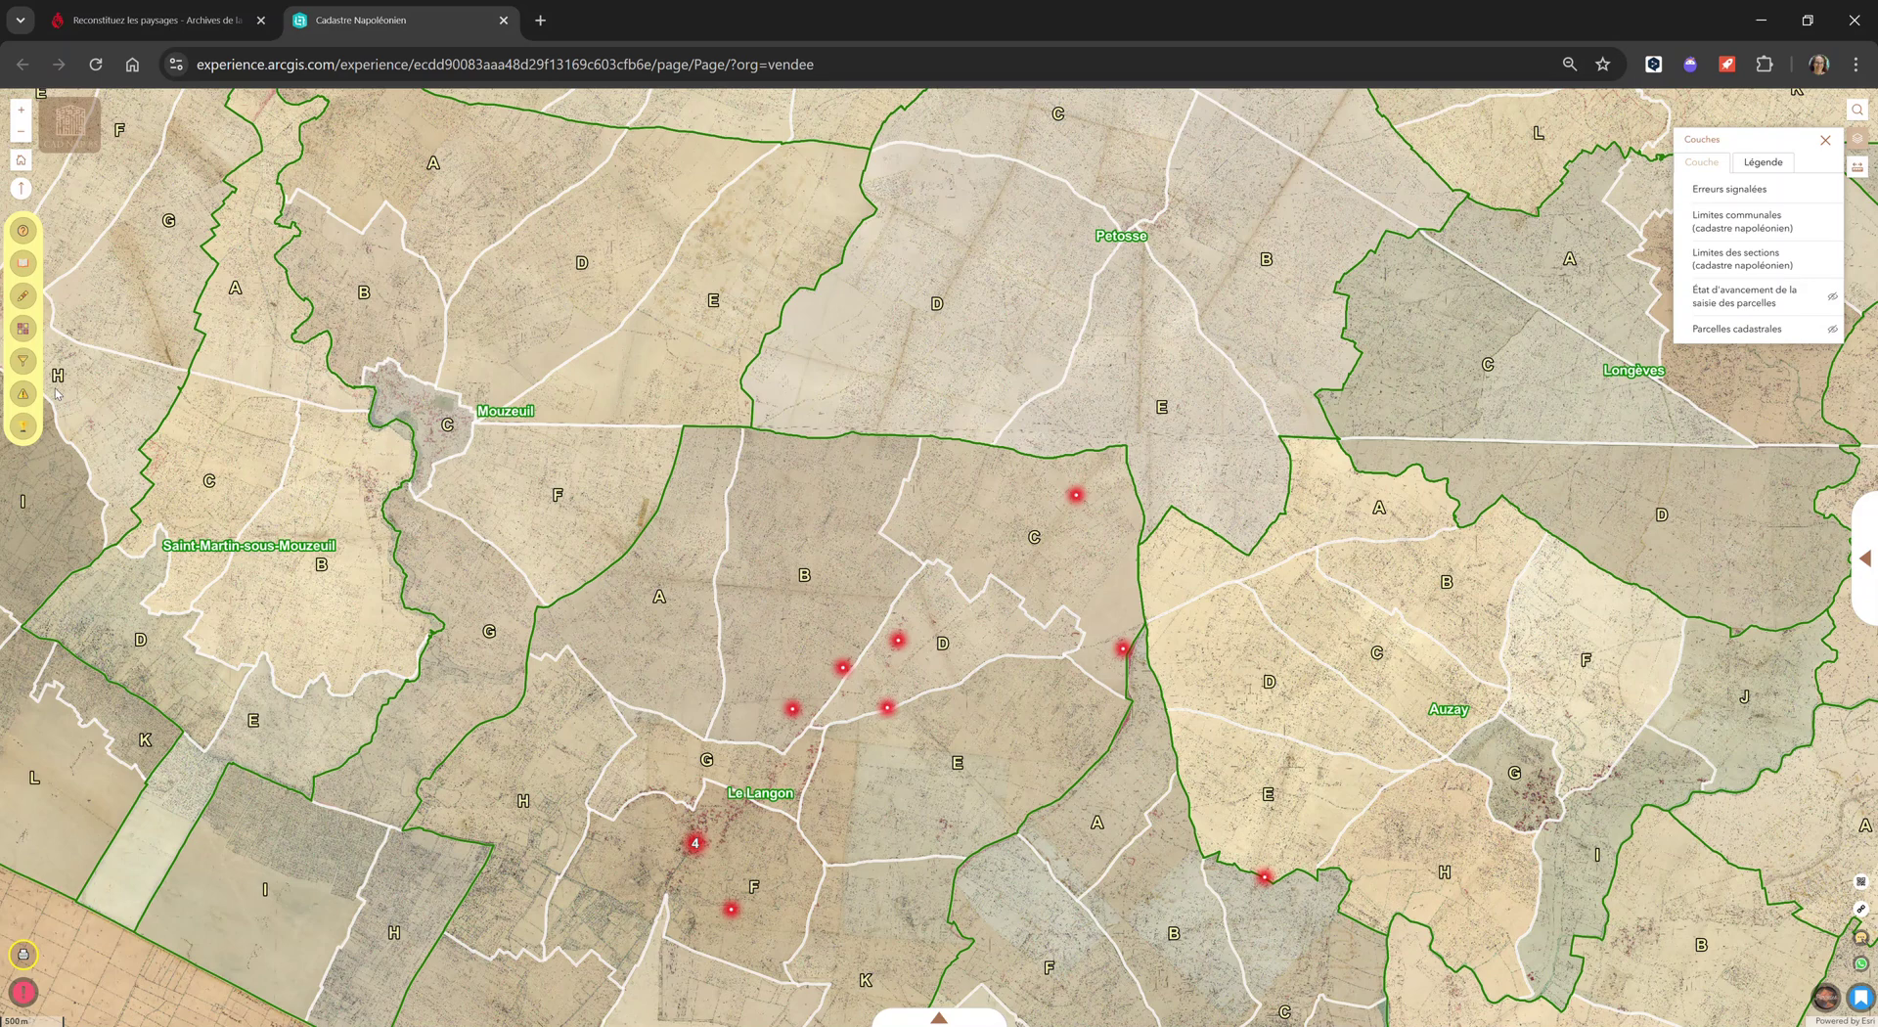
Step: Show the Cadastre Napoléonien user guide in a new browser tab
{"action": "left_click", "coordinate": [24, 232]}
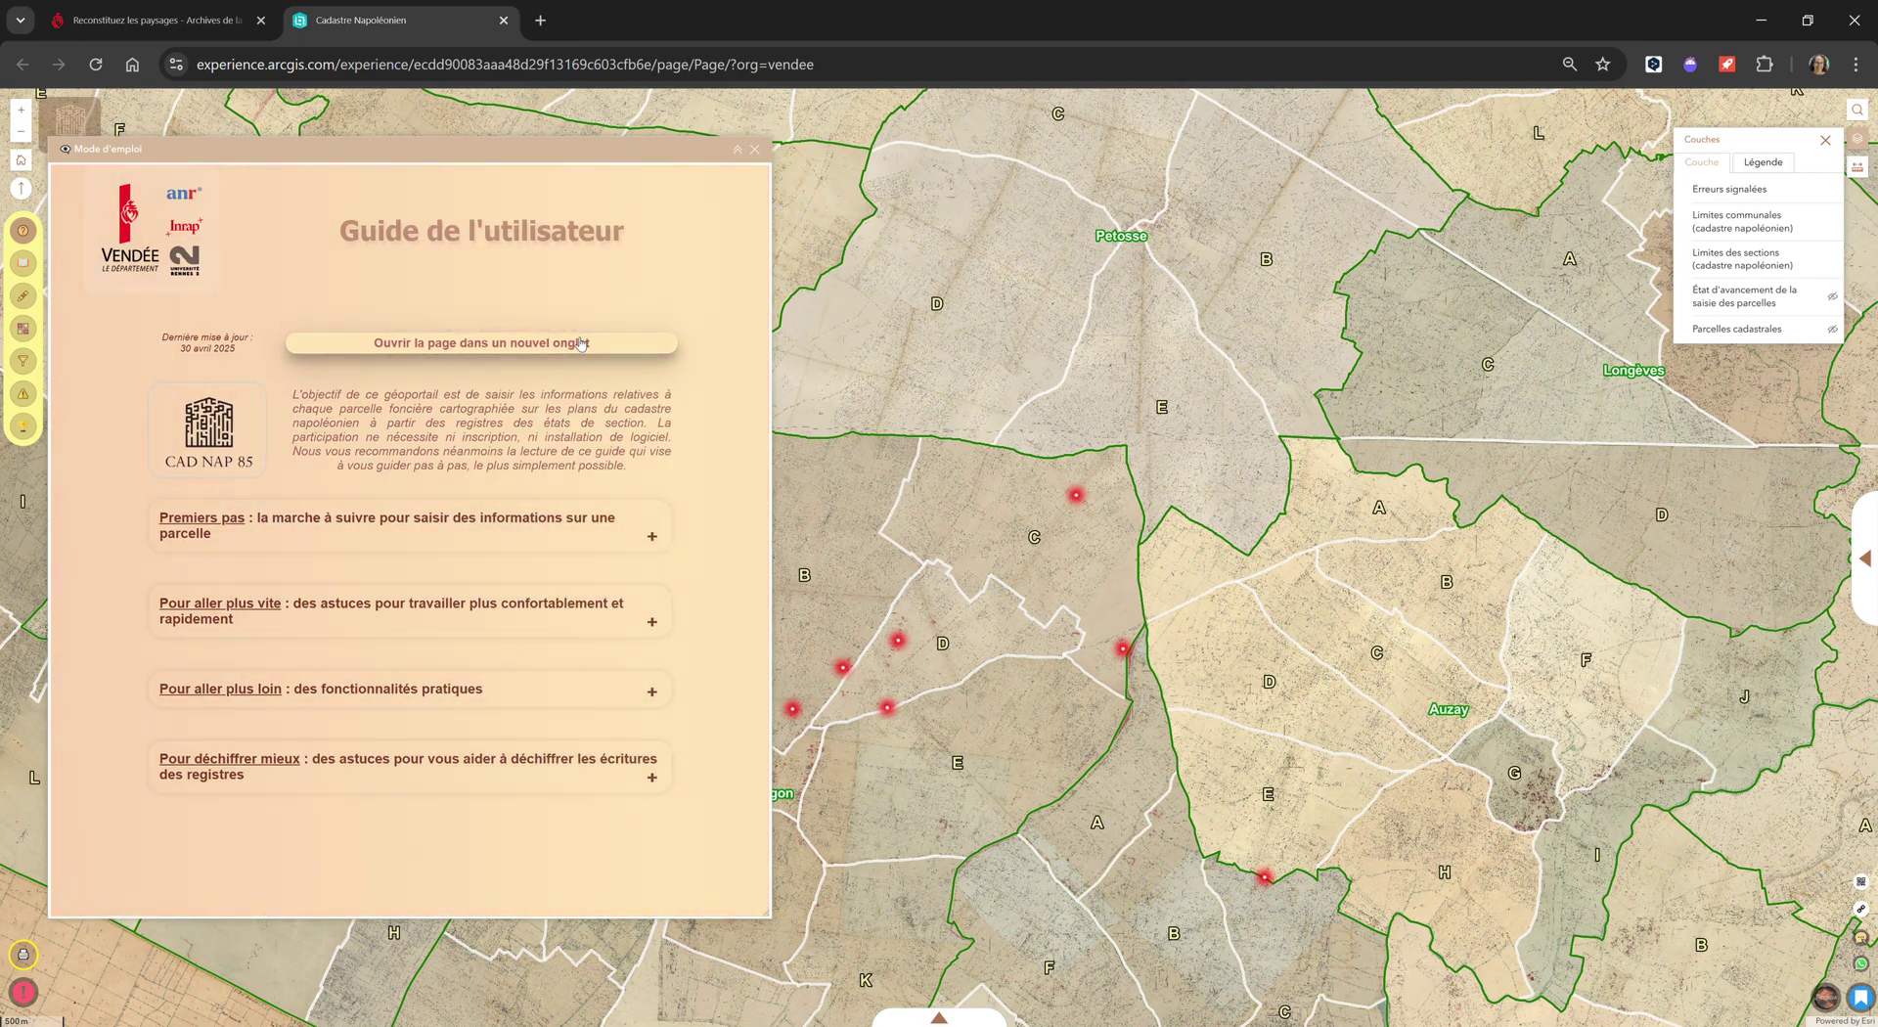
{"action": "left_click", "coordinate": [580, 342]}
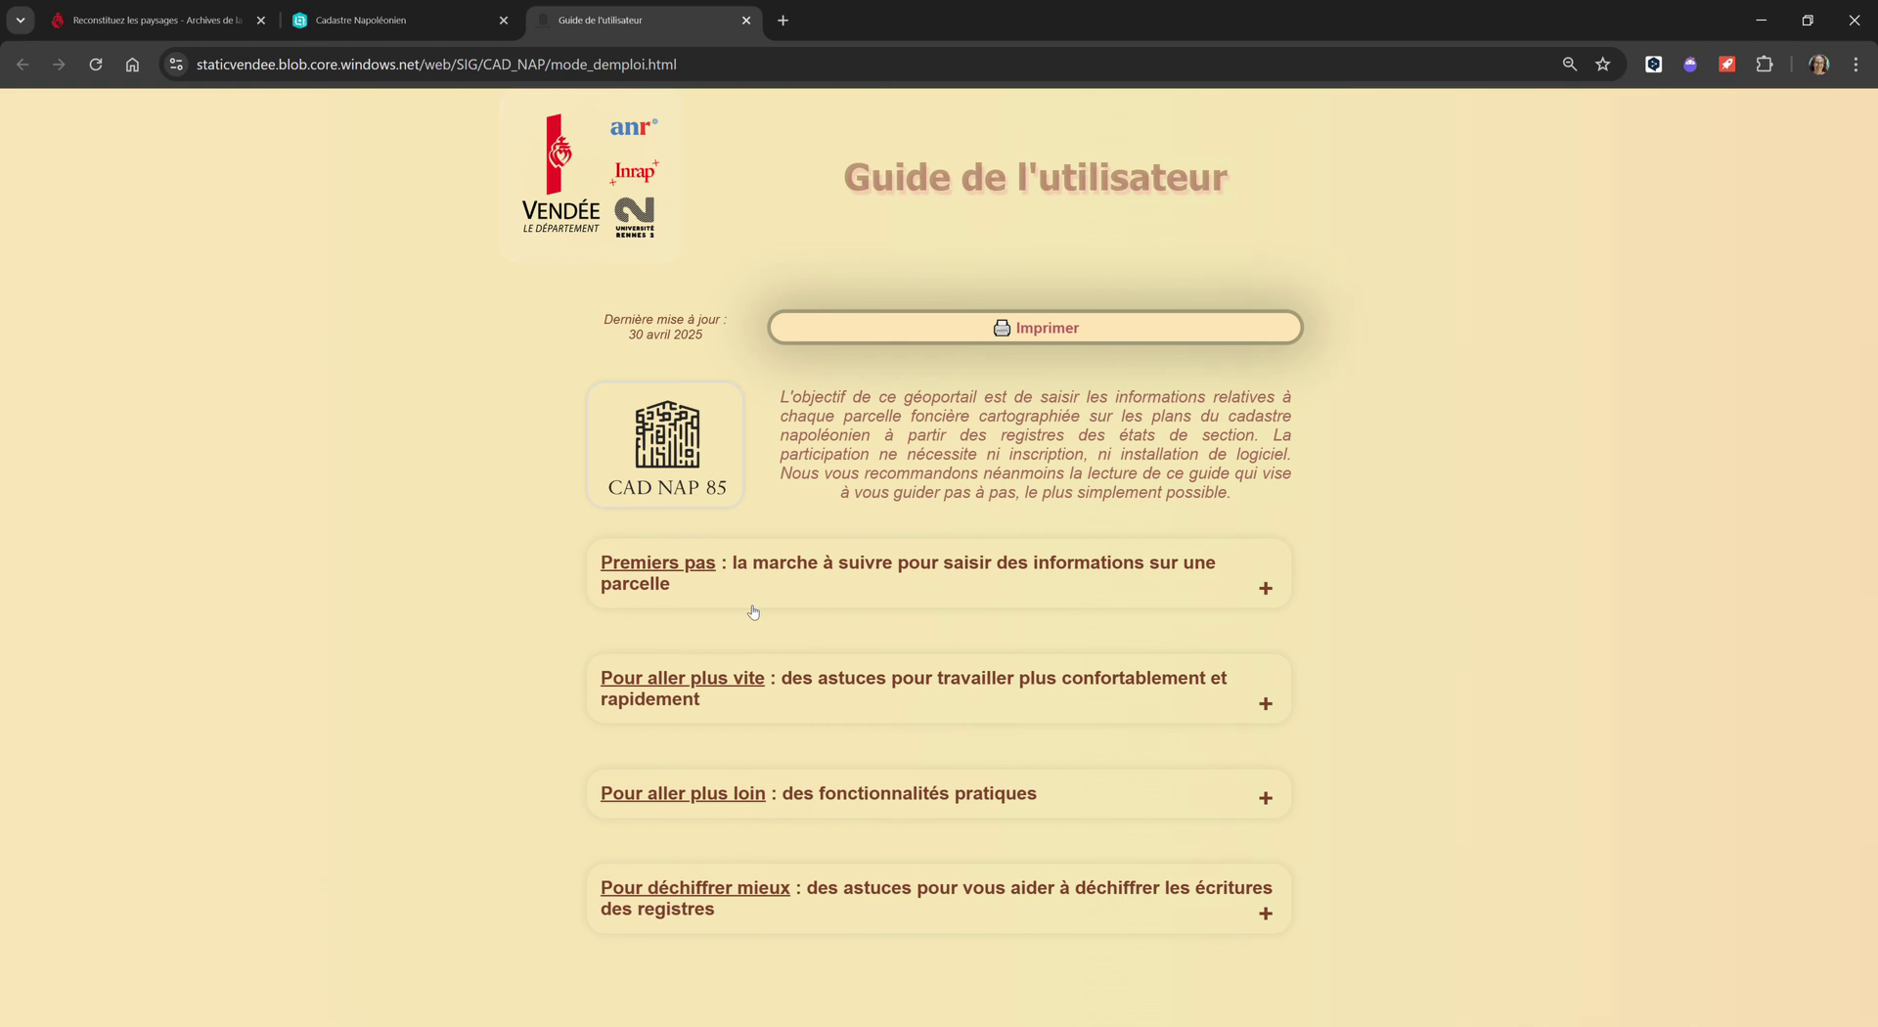
Step: Examine the "Pour aller plus vite" section of the user guide for tips on working comfortably and quickly, and collapse it
{"action": "left_click", "coordinate": [738, 717]}
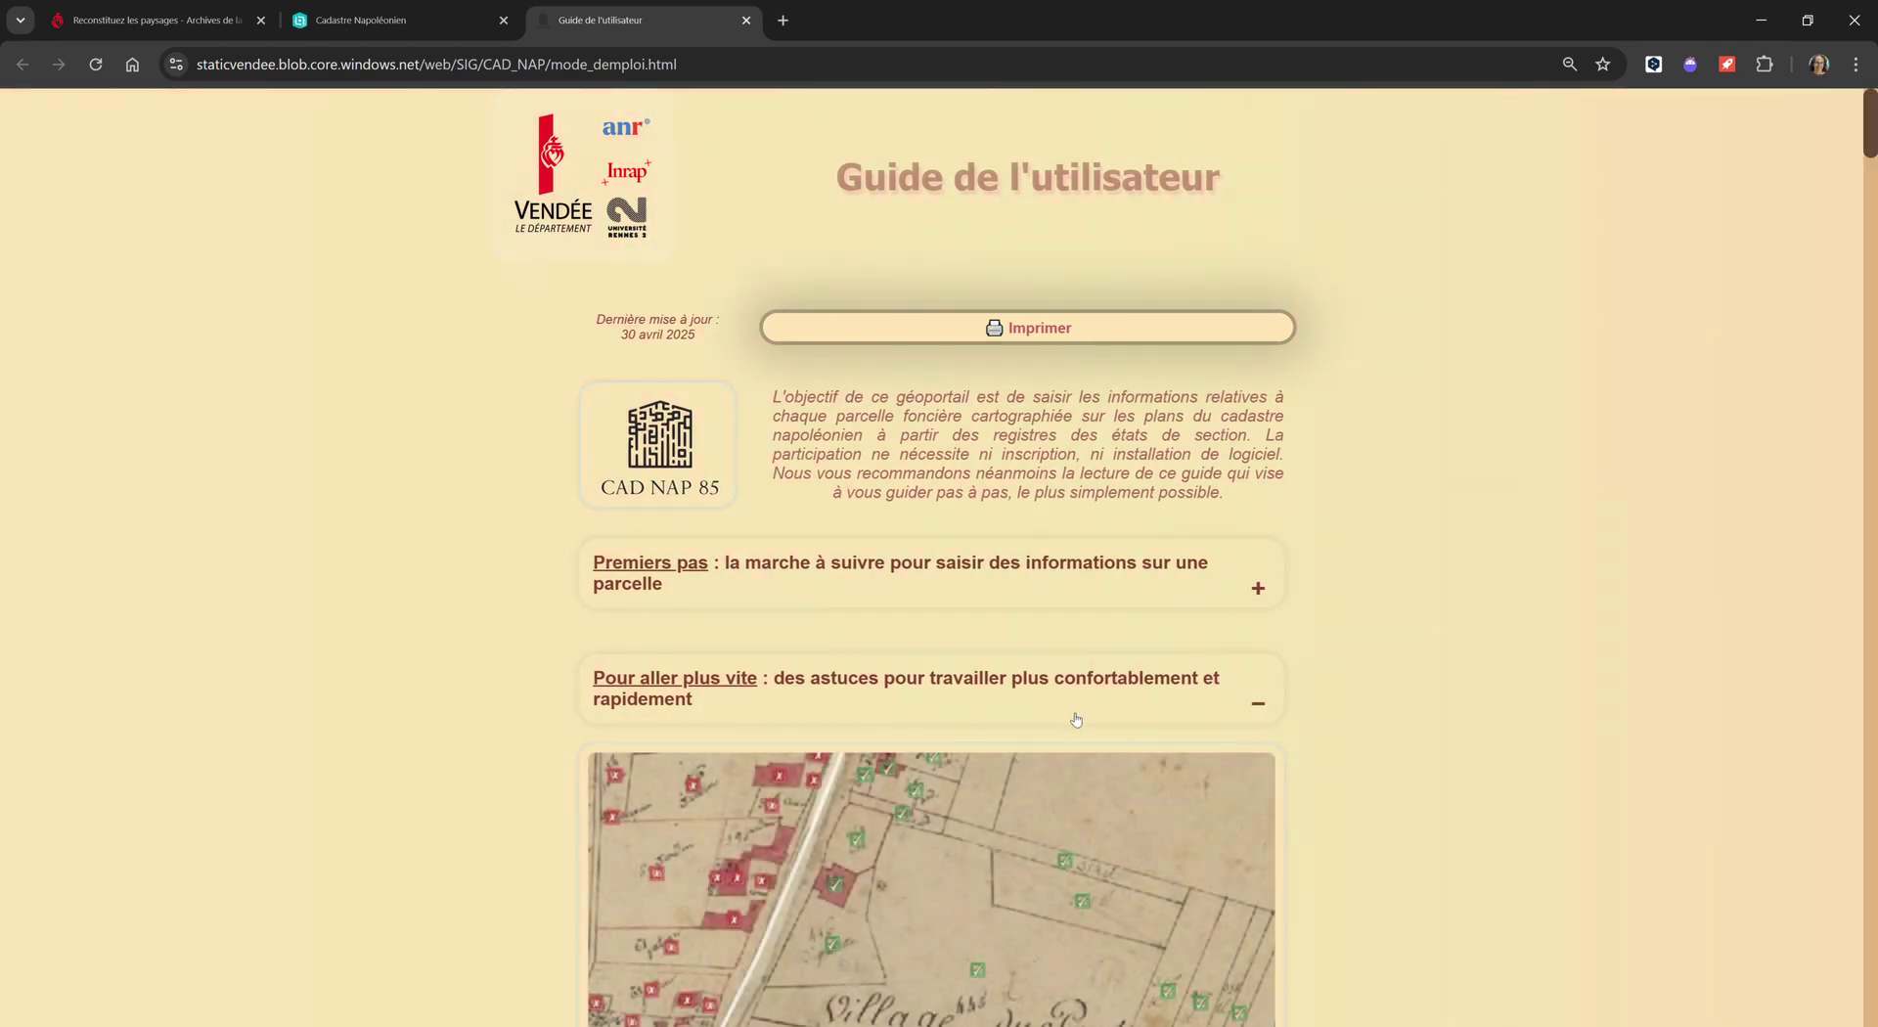
{"action": "scroll", "coordinate": [1409, 749], "scroll_direction": "down", "scroll_amount": 3}
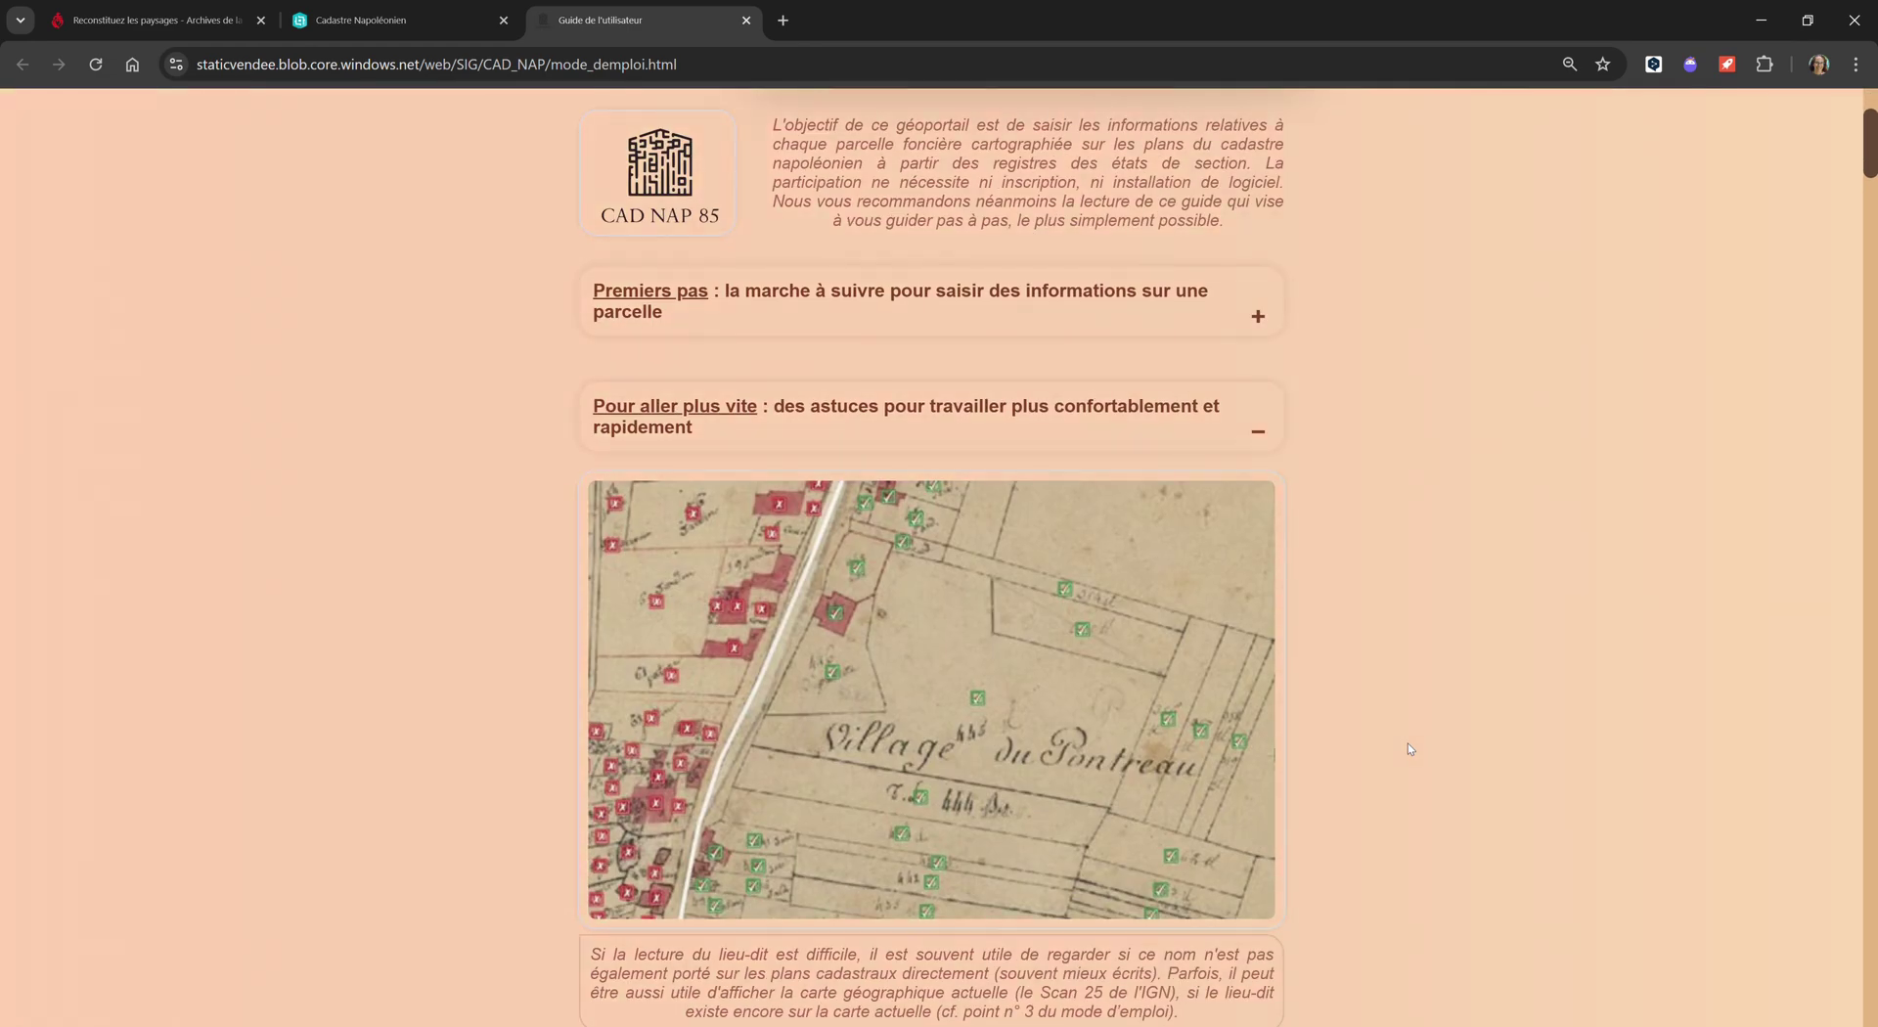
{"action": "scroll", "coordinate": [1409, 748], "scroll_direction": "down", "scroll_amount": 3}
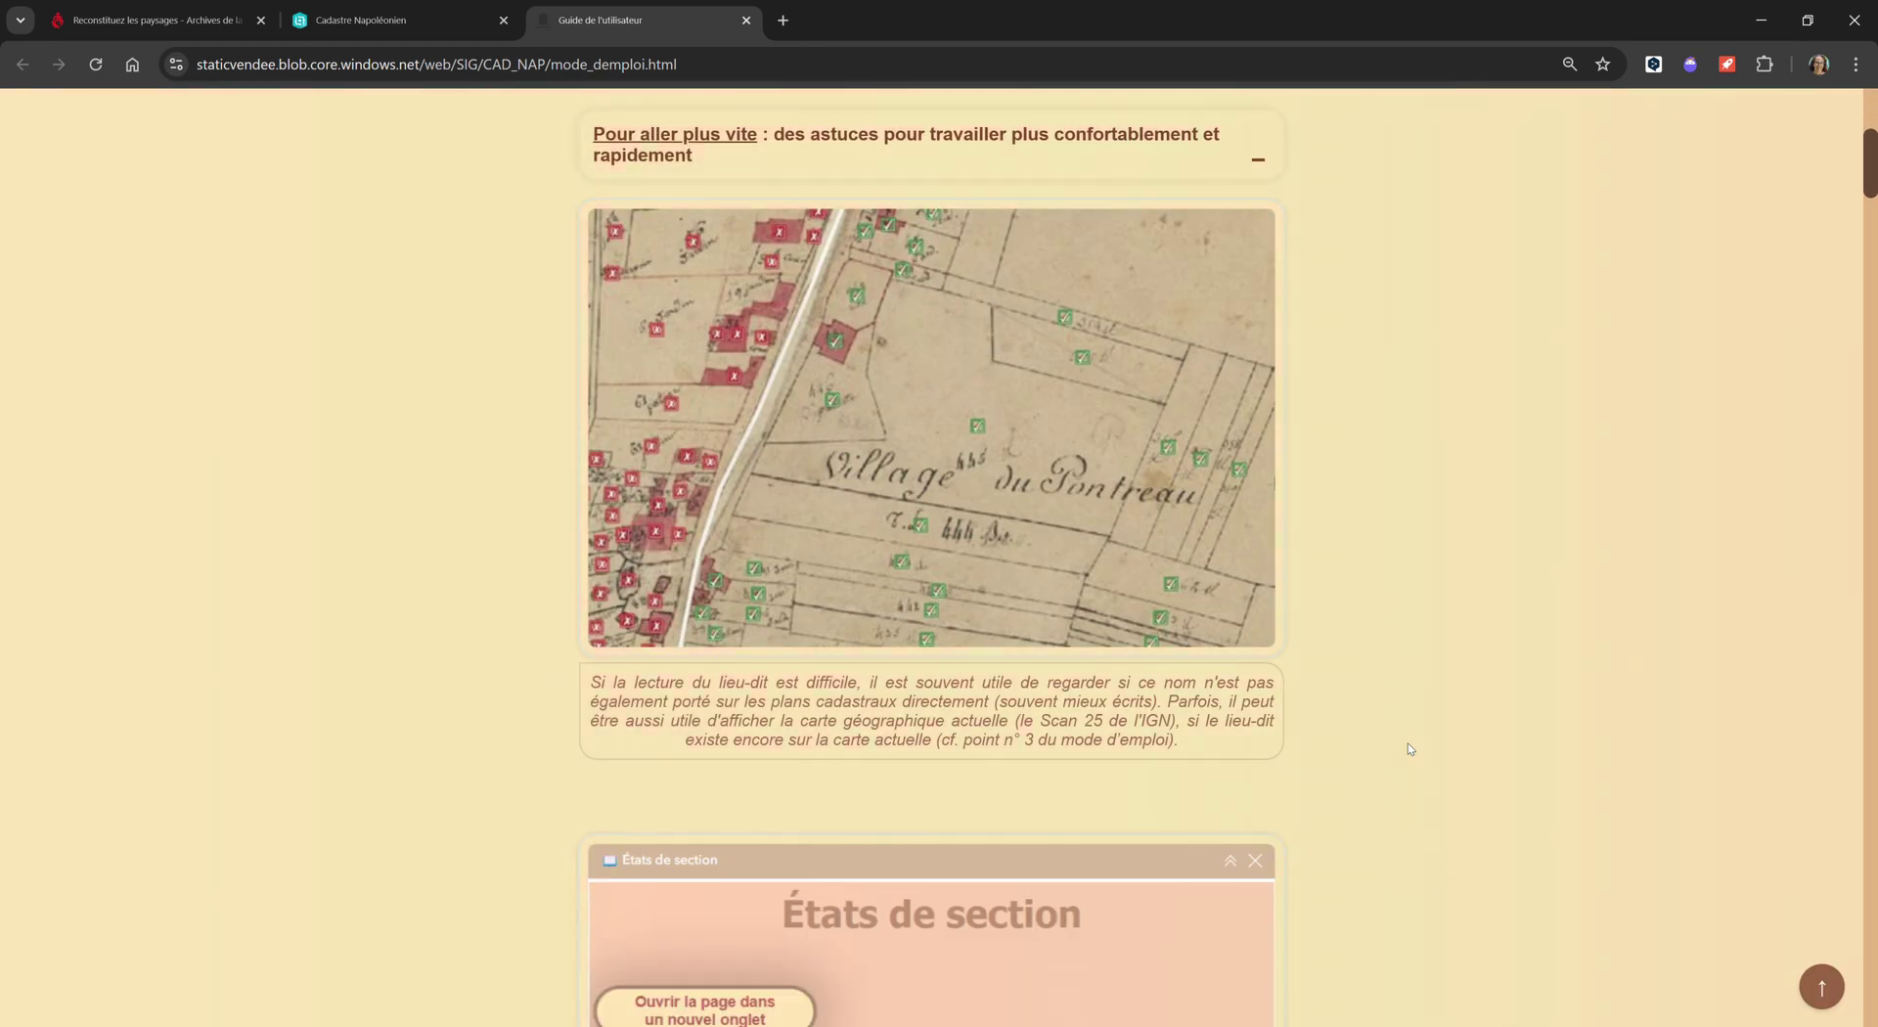
{"action": "scroll", "coordinate": [1408, 748], "scroll_direction": "down", "scroll_amount": 3}
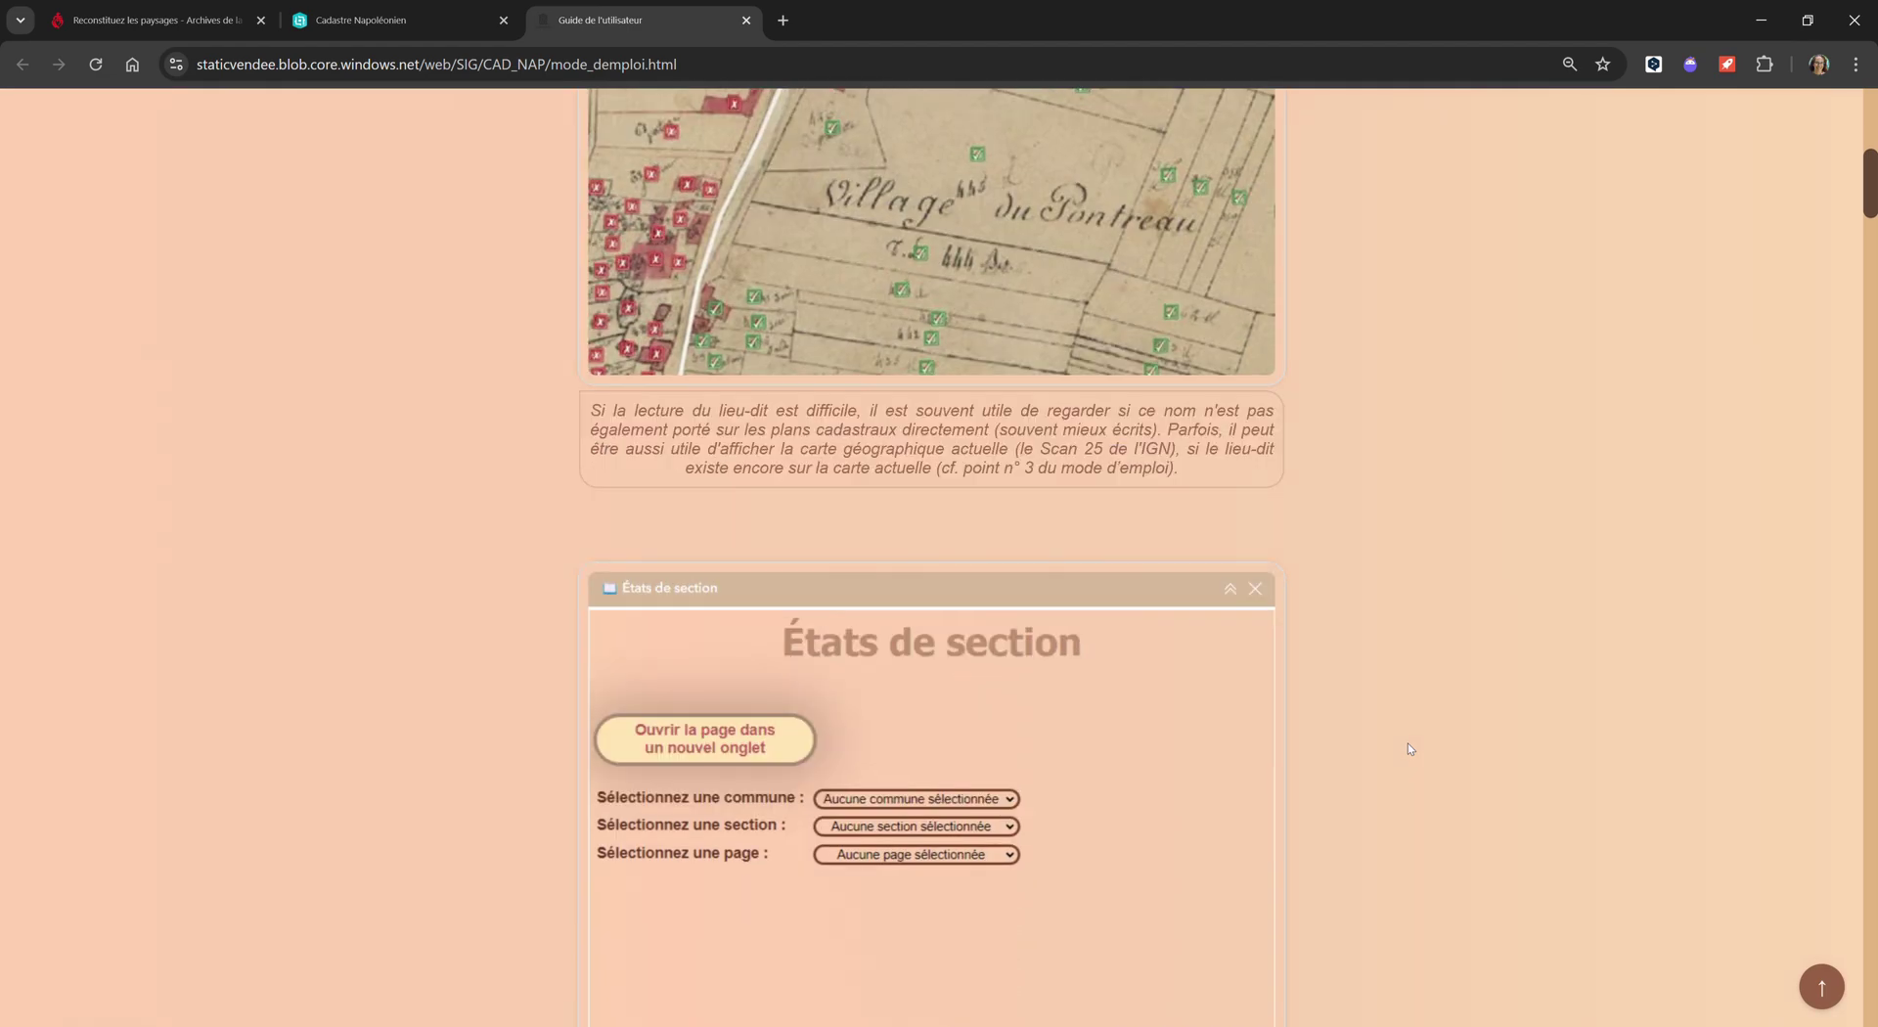
{"action": "scroll", "coordinate": [1409, 749], "scroll_direction": "down", "scroll_amount": 3}
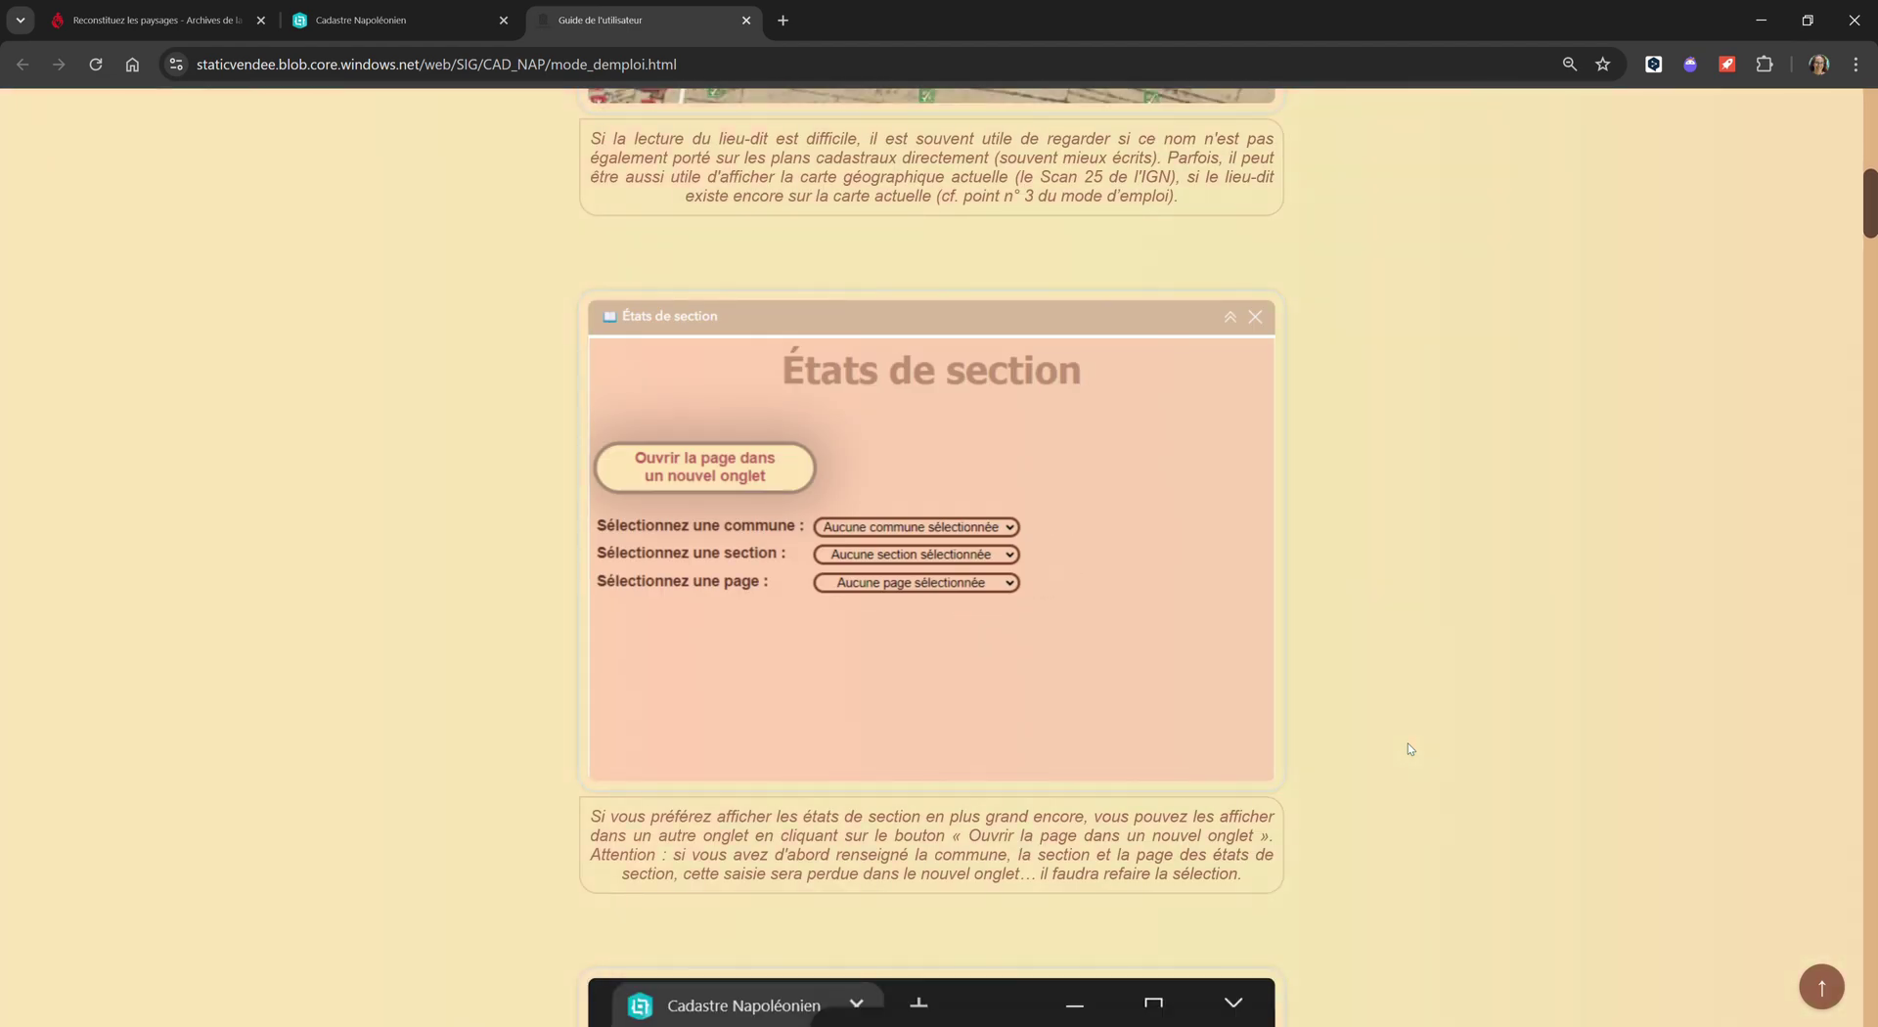
{"action": "scroll", "coordinate": [1407, 748], "scroll_direction": "down", "scroll_amount": 8}
{"action": "scroll", "coordinate": [1408, 748], "scroll_direction": "down", "scroll_amount": 4}
{"action": "scroll", "coordinate": [1407, 749], "scroll_direction": "down", "scroll_amount": 8}
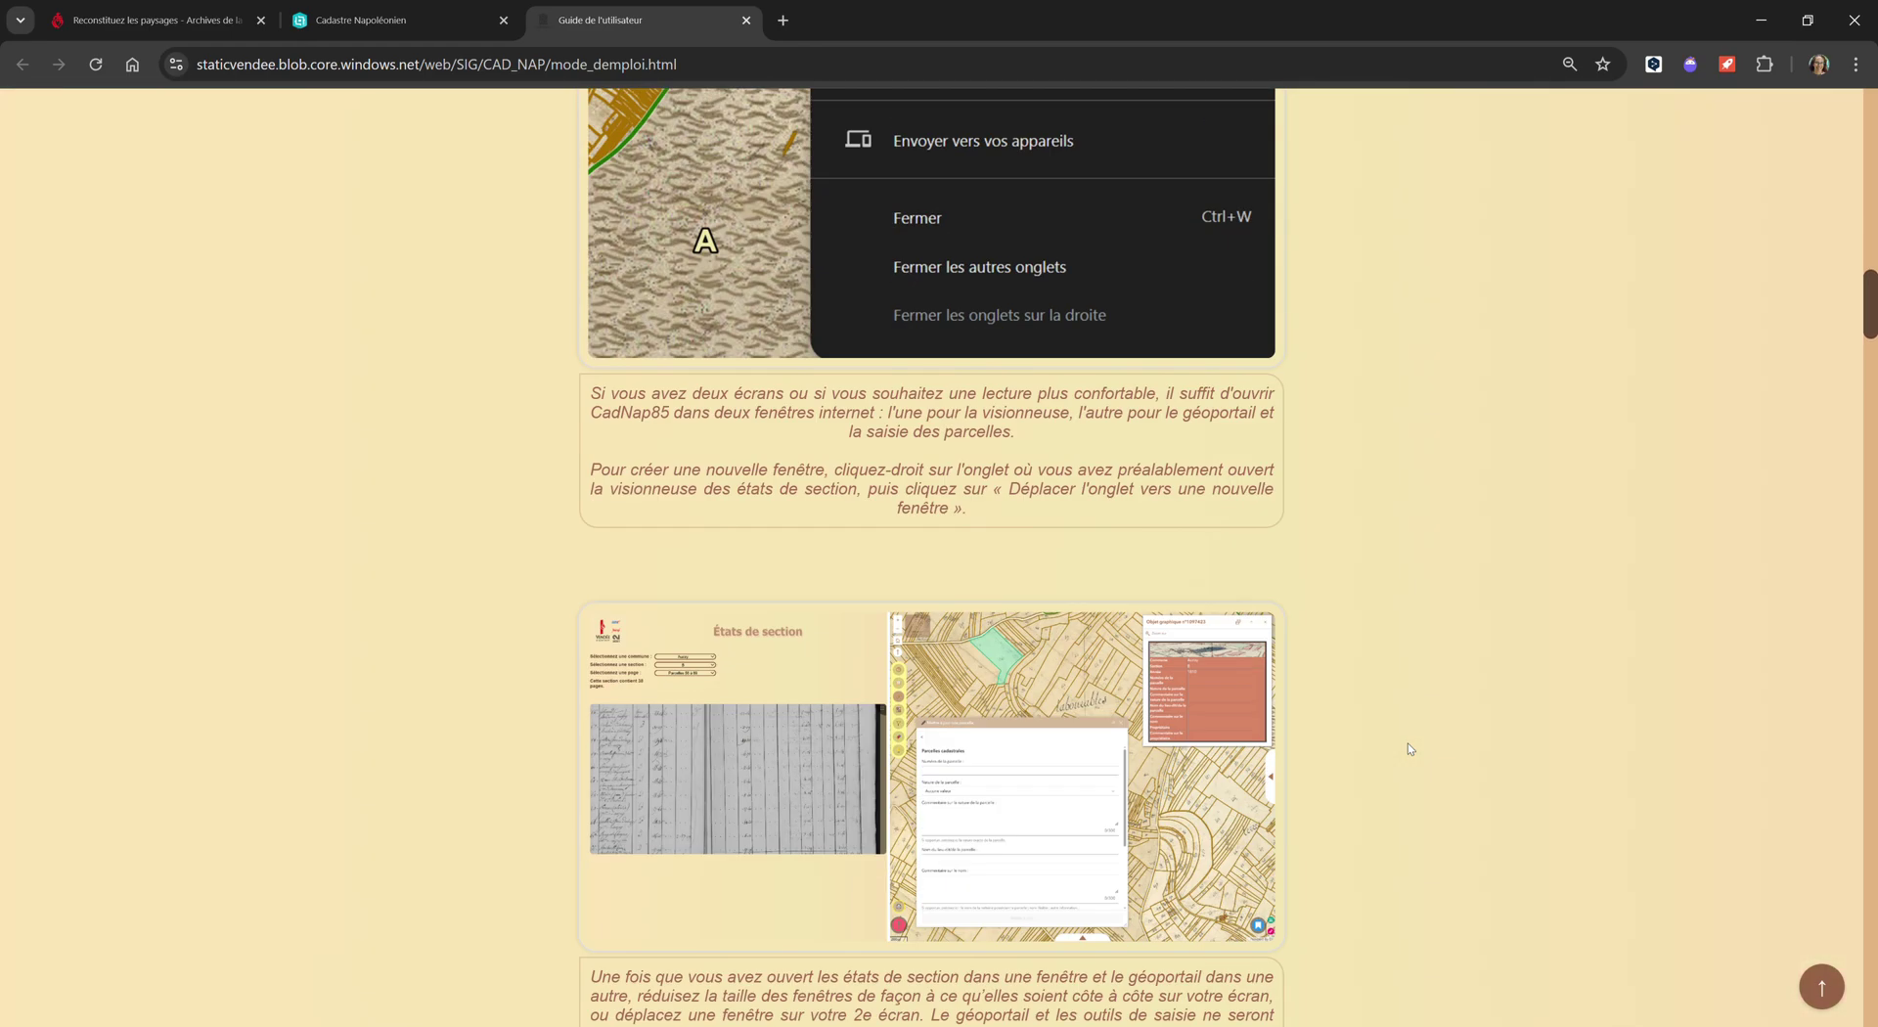
{"action": "scroll", "coordinate": [1407, 749], "scroll_direction": "up", "scroll_amount": 18}
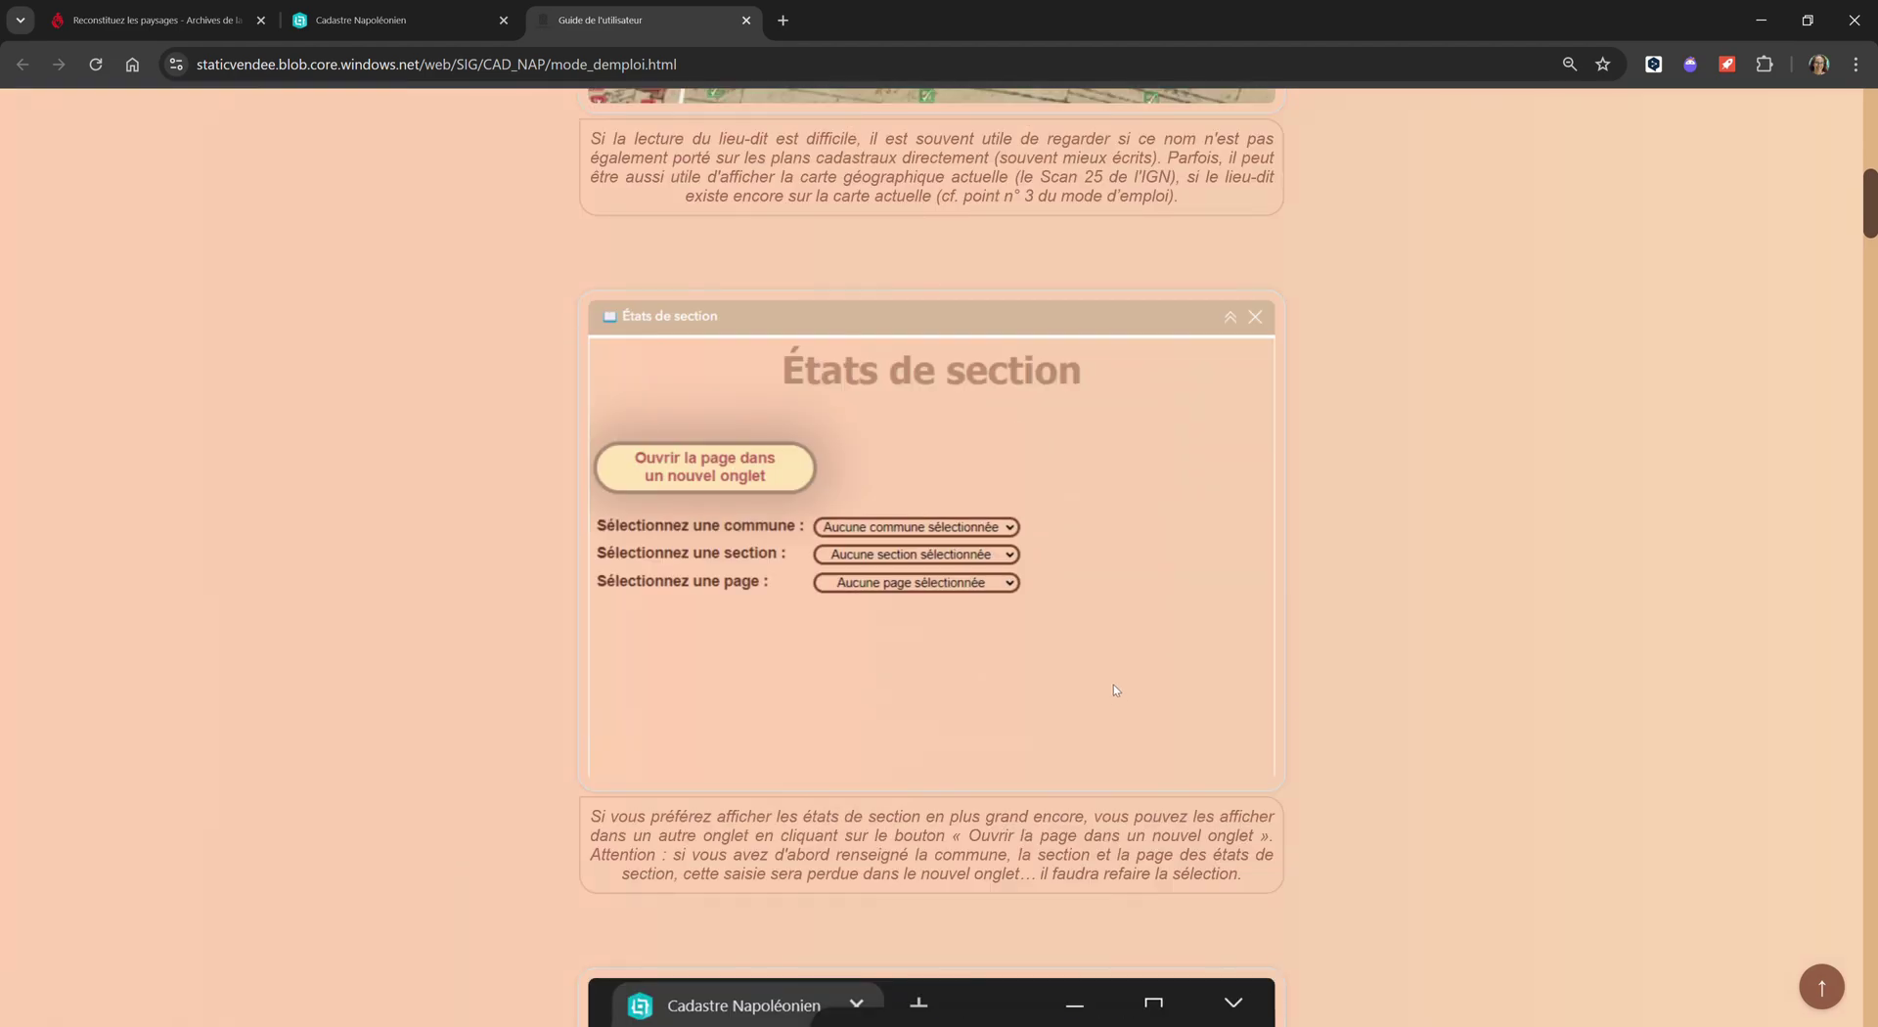
{"action": "scroll", "coordinate": [1125, 665], "scroll_direction": "up", "scroll_amount": 8}
{"action": "left_click", "coordinate": [947, 418]}
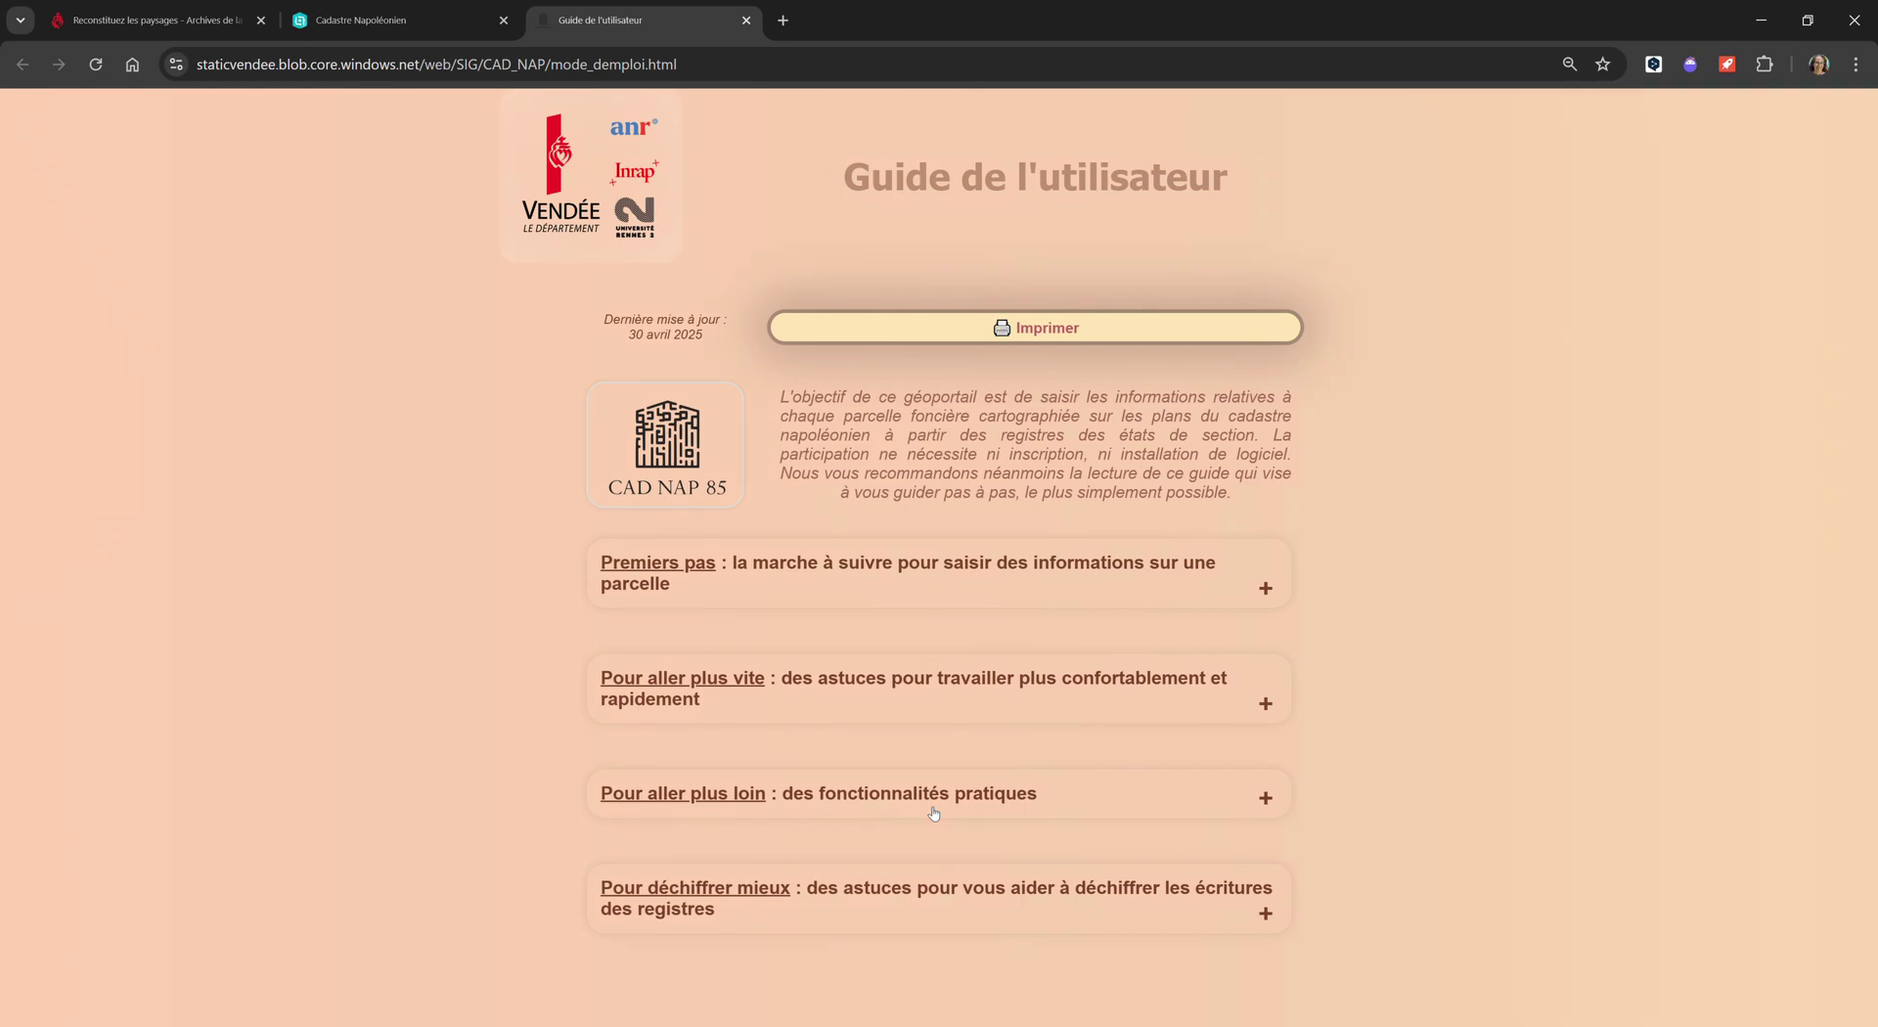
Step: Examine the palaeography alphabet in the guide's "Pour déchiffrer mieux" section
{"action": "left_click", "coordinate": [922, 898]}
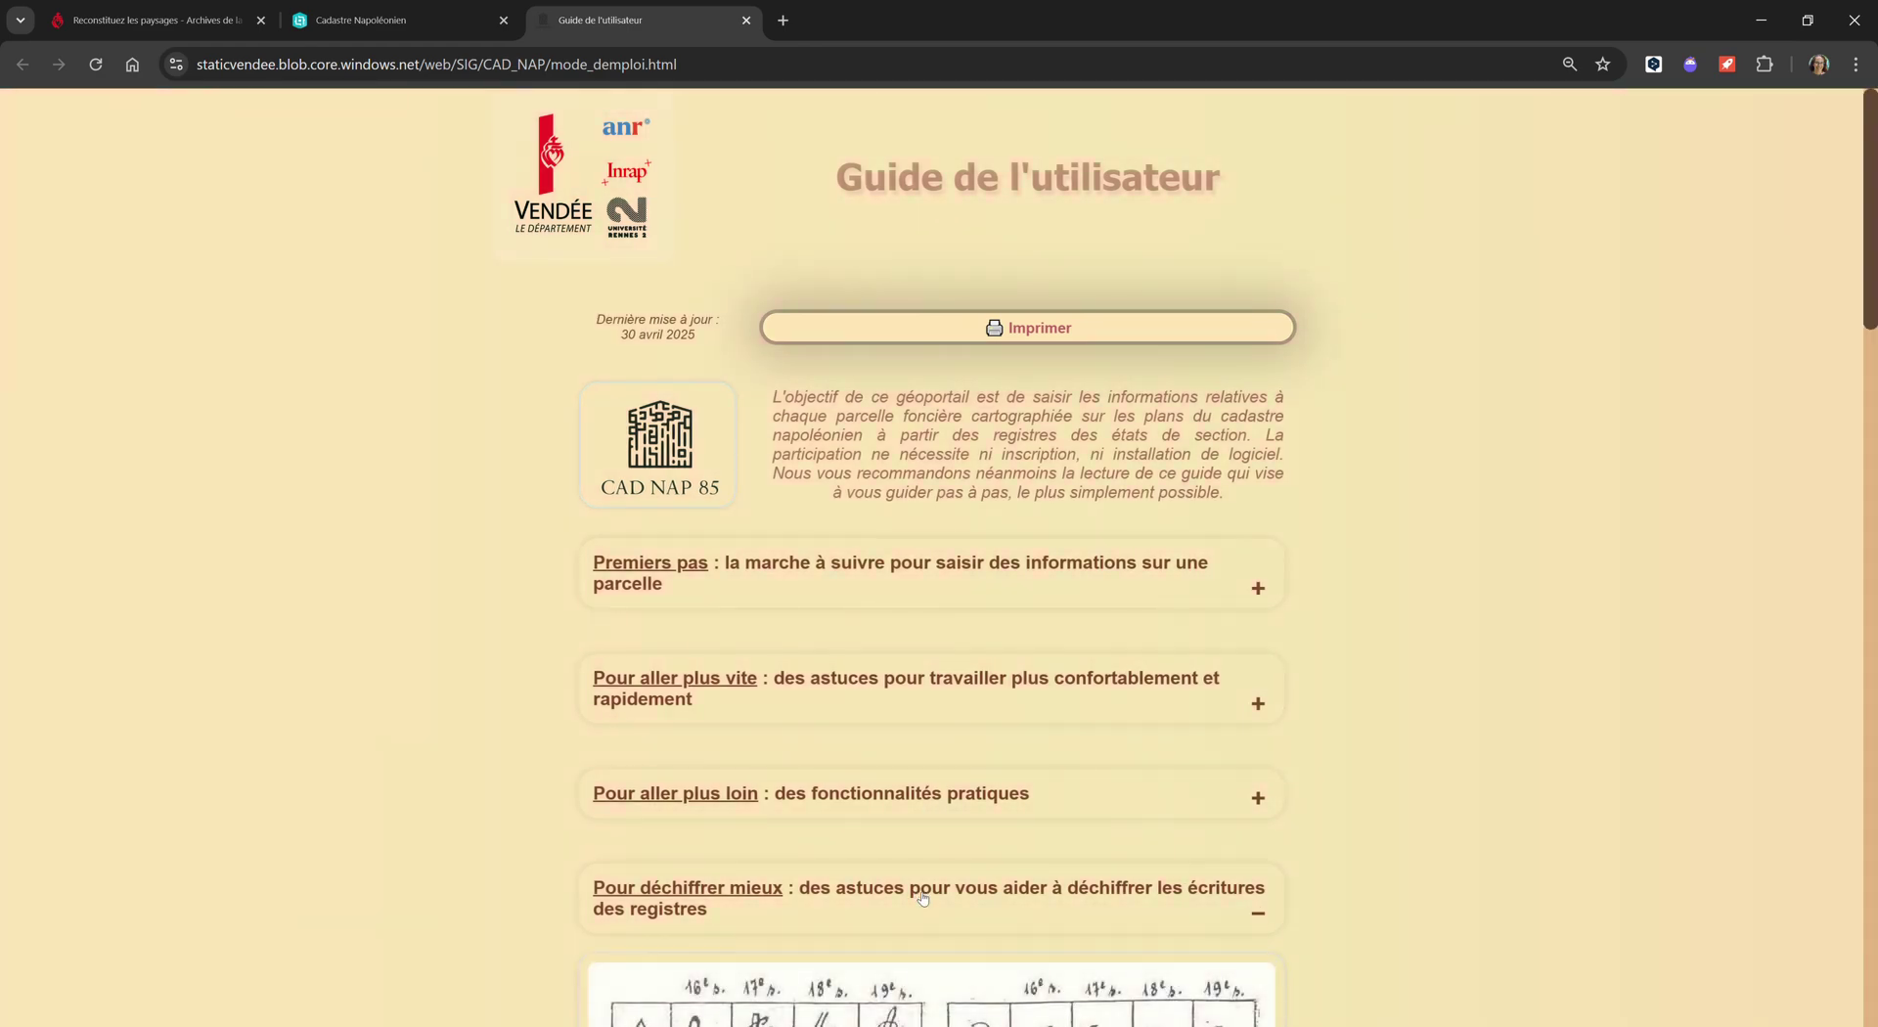
{"action": "scroll", "coordinate": [1413, 890], "scroll_direction": "down", "scroll_amount": 5}
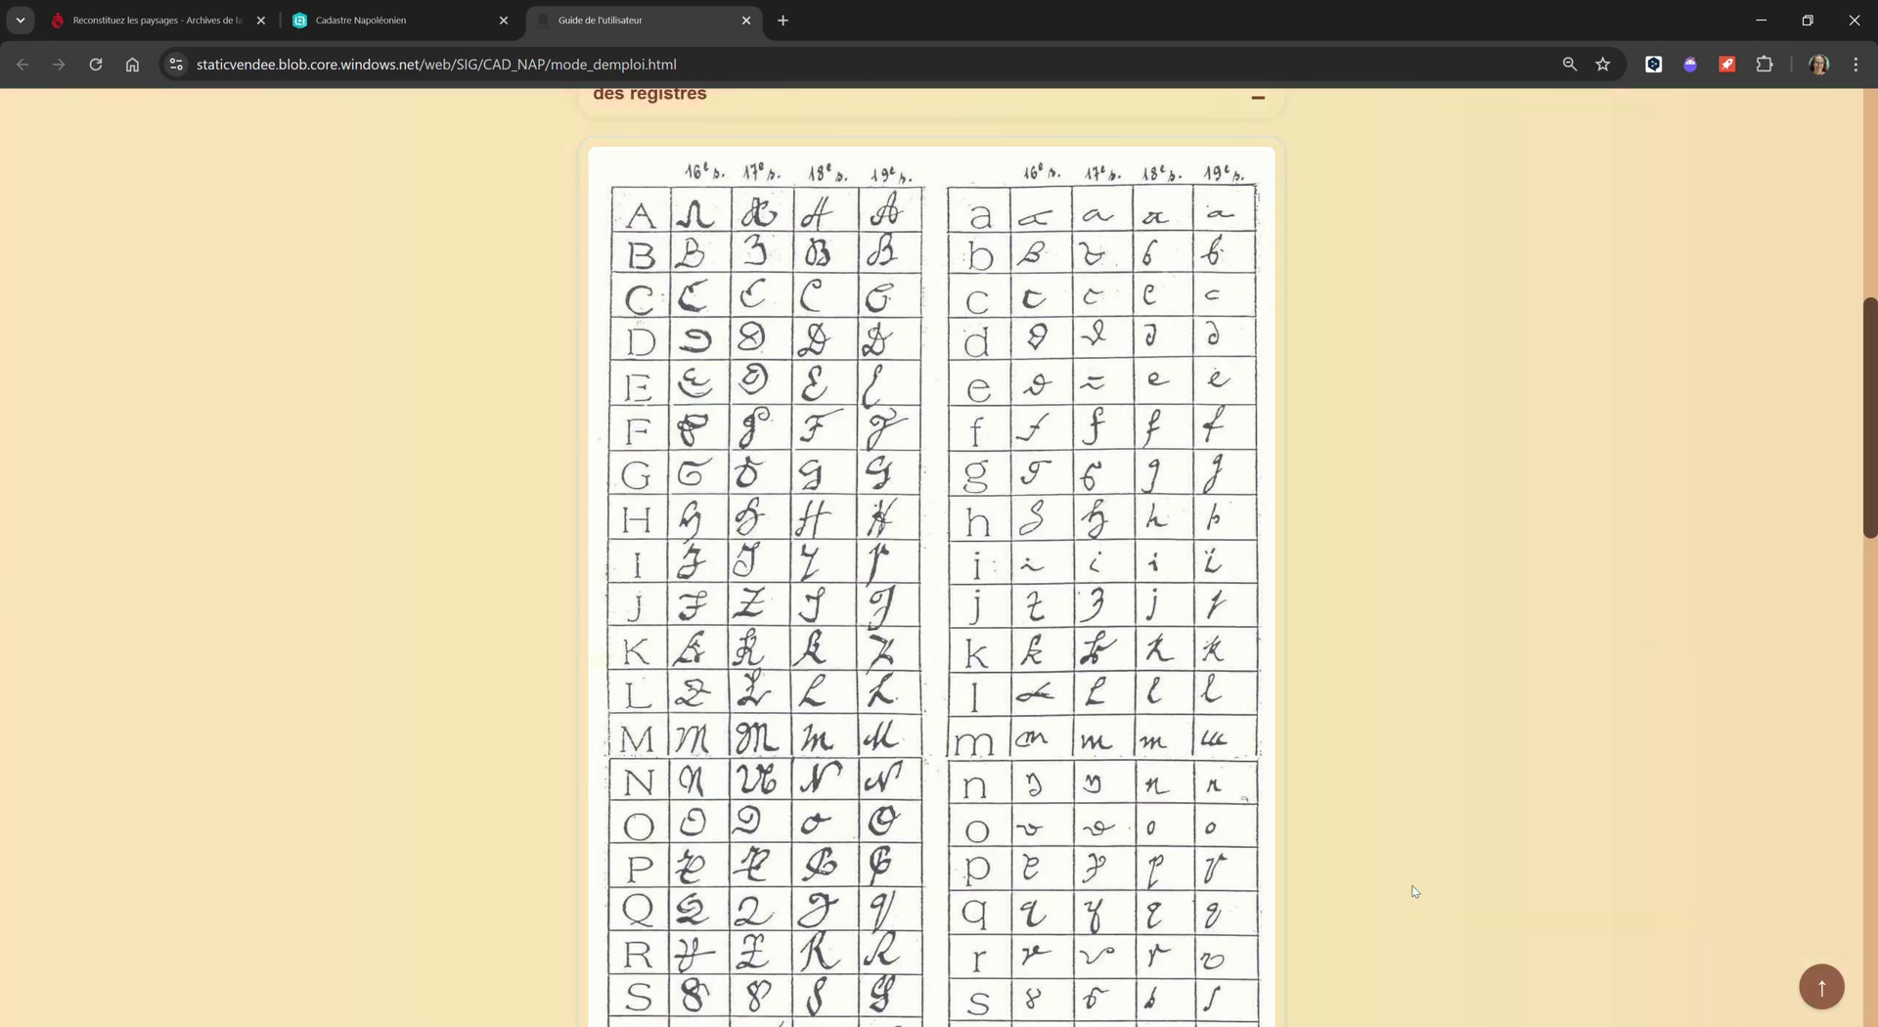
{"action": "scroll", "coordinate": [808, 714], "scroll_direction": "down", "scroll_amount": 5}
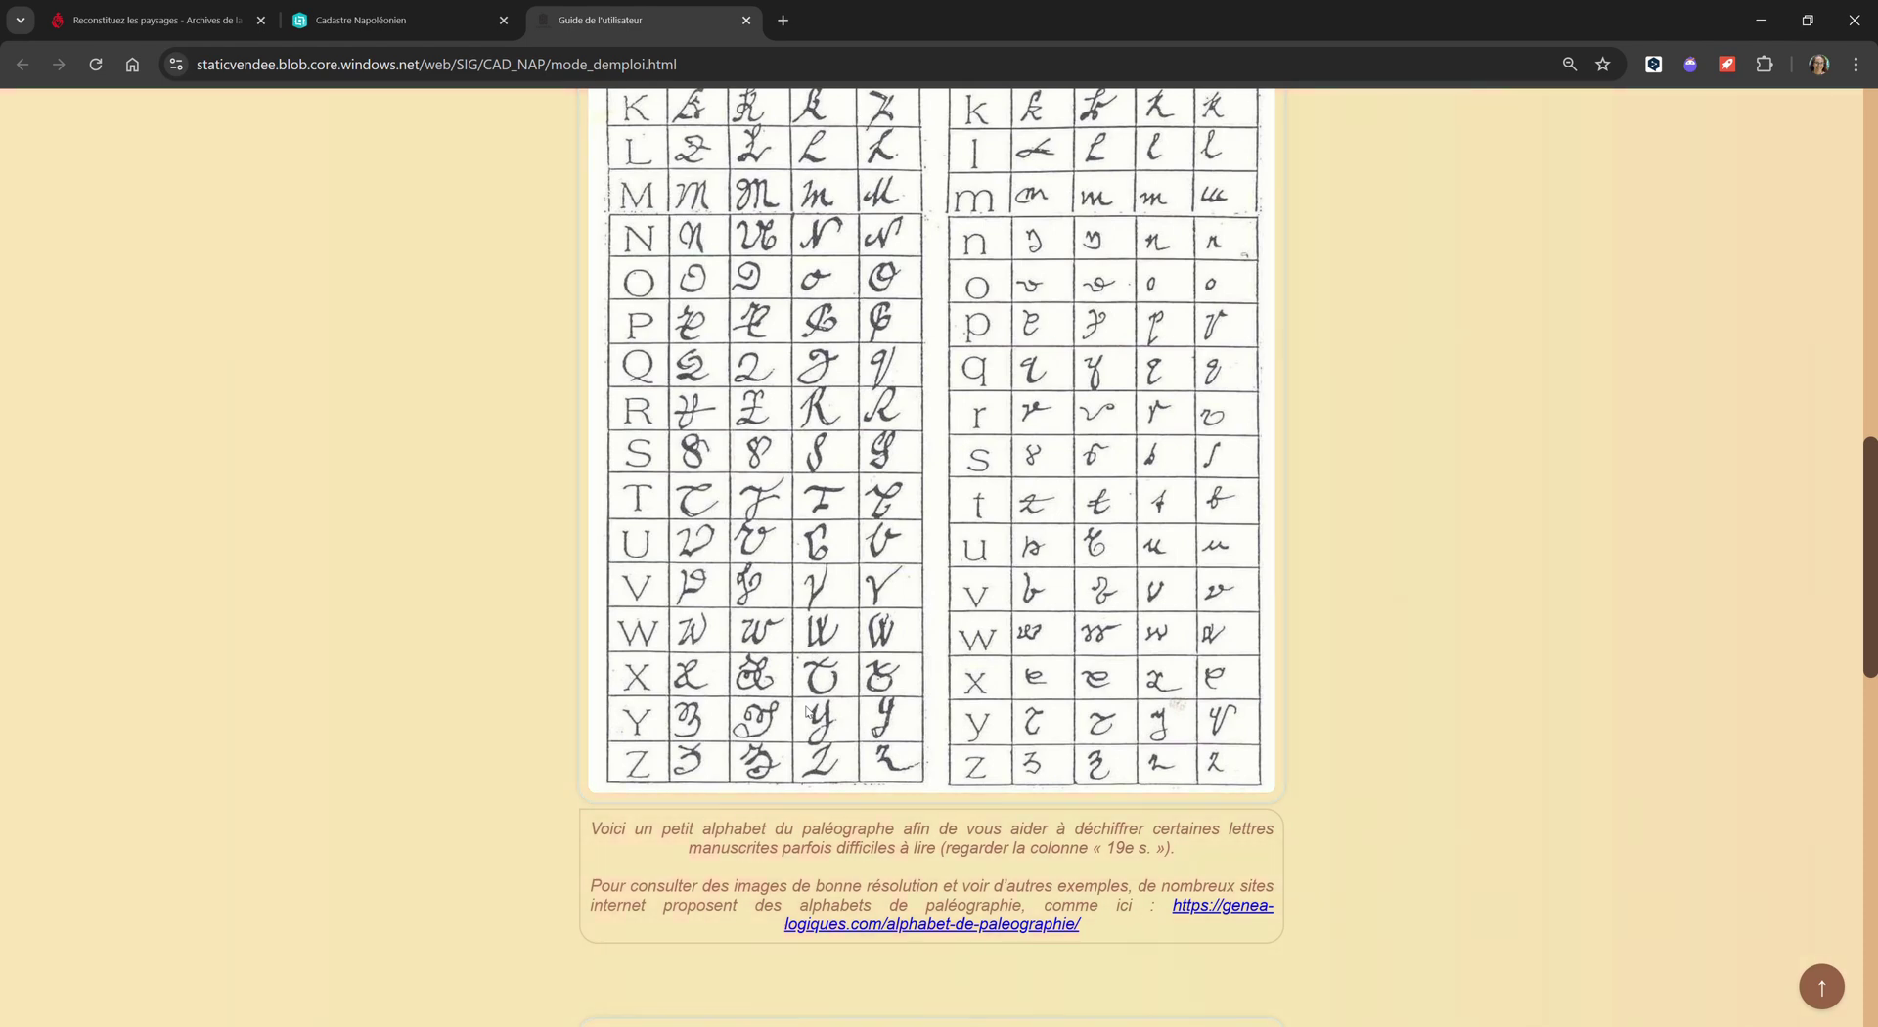
Step: Examine the abbreviations table and the contributors' WhatsApp group in the guide's "Pour déchiffrer mieux" section, and collapse that section
{"action": "scroll", "coordinate": [808, 710], "scroll_direction": "down", "scroll_amount": 5}
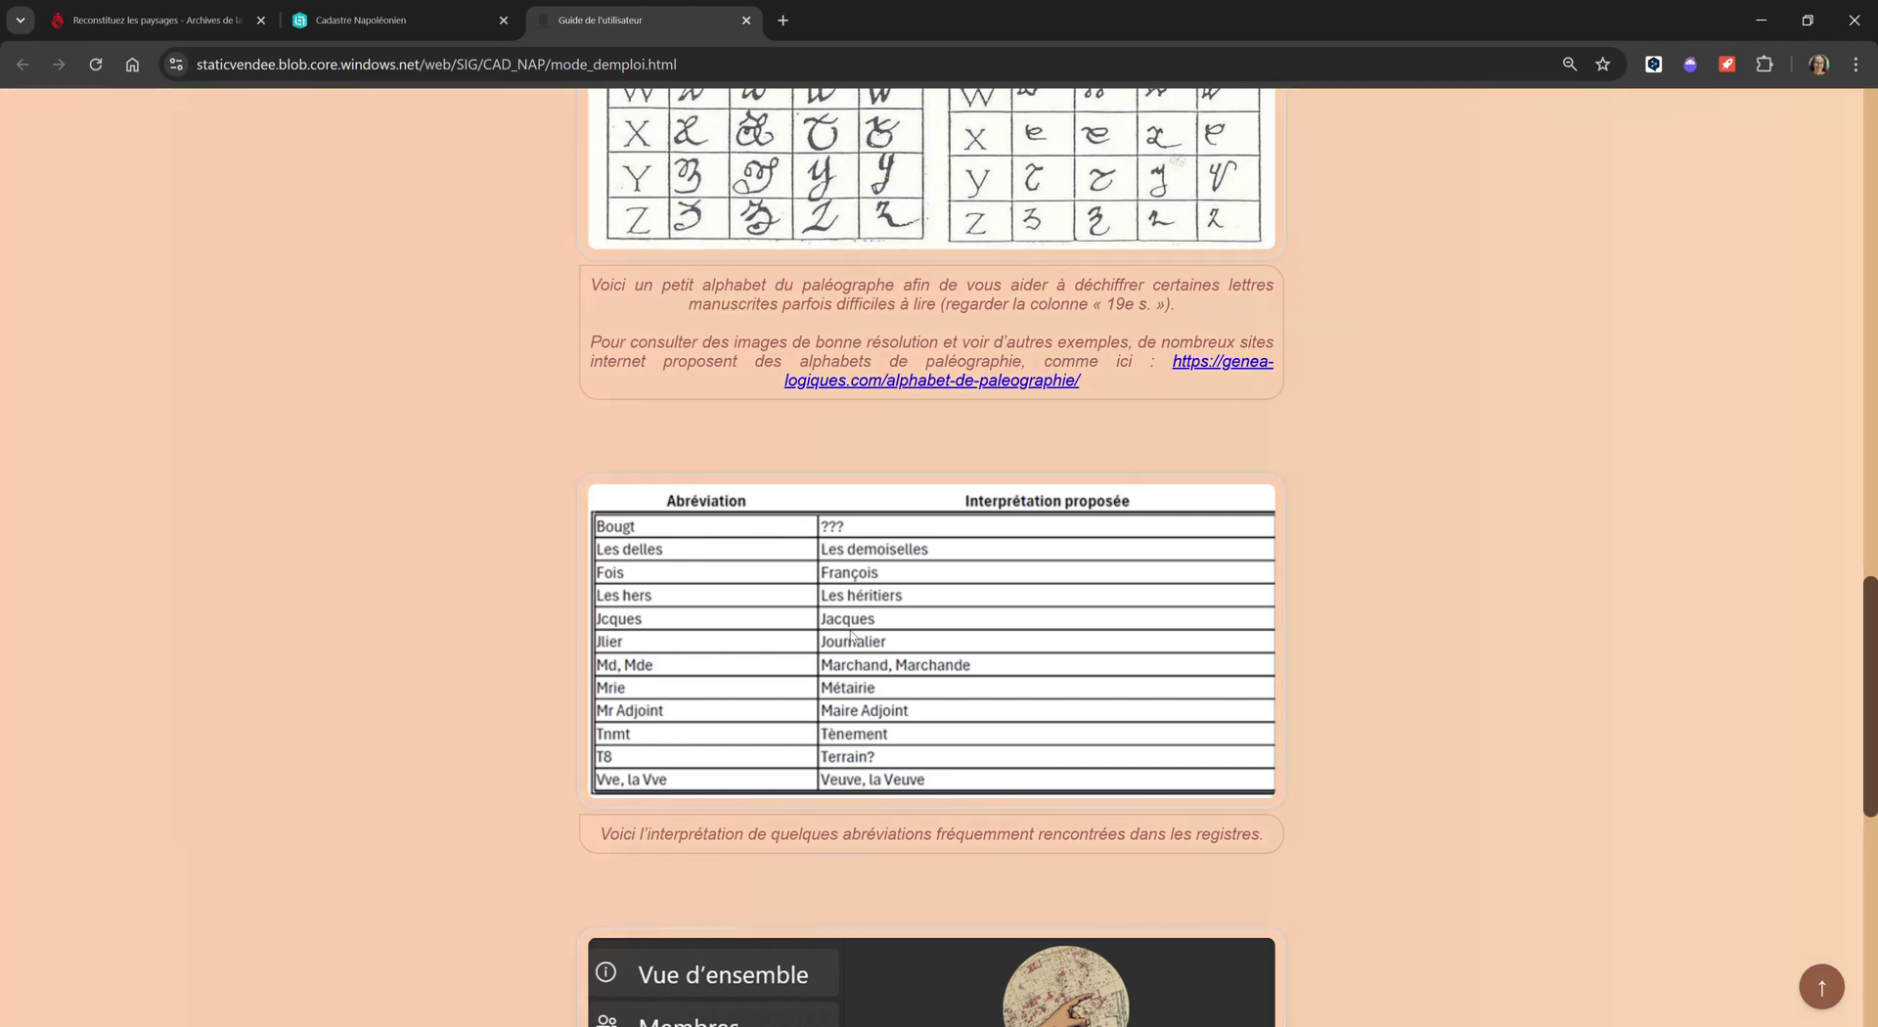
{"action": "scroll", "coordinate": [850, 635], "scroll_direction": "down", "scroll_amount": 3}
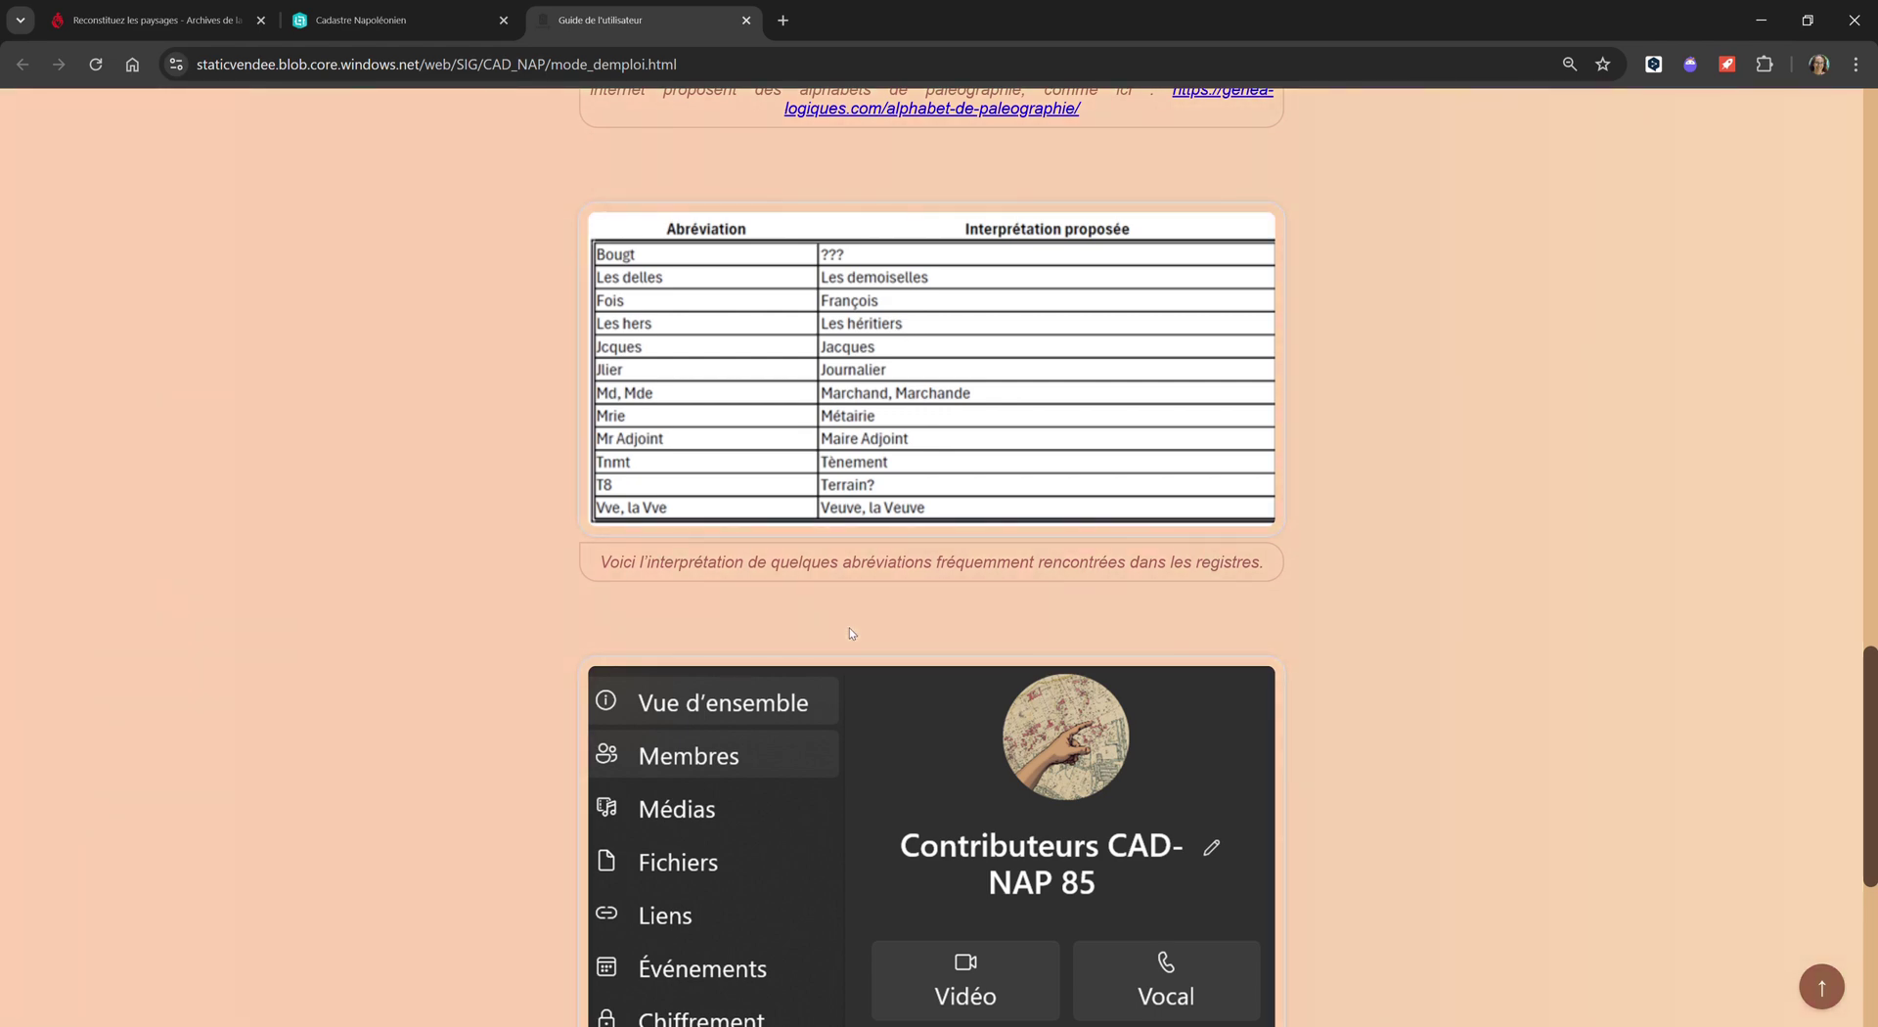
{"action": "scroll", "coordinate": [835, 644], "scroll_direction": "down", "scroll_amount": 3}
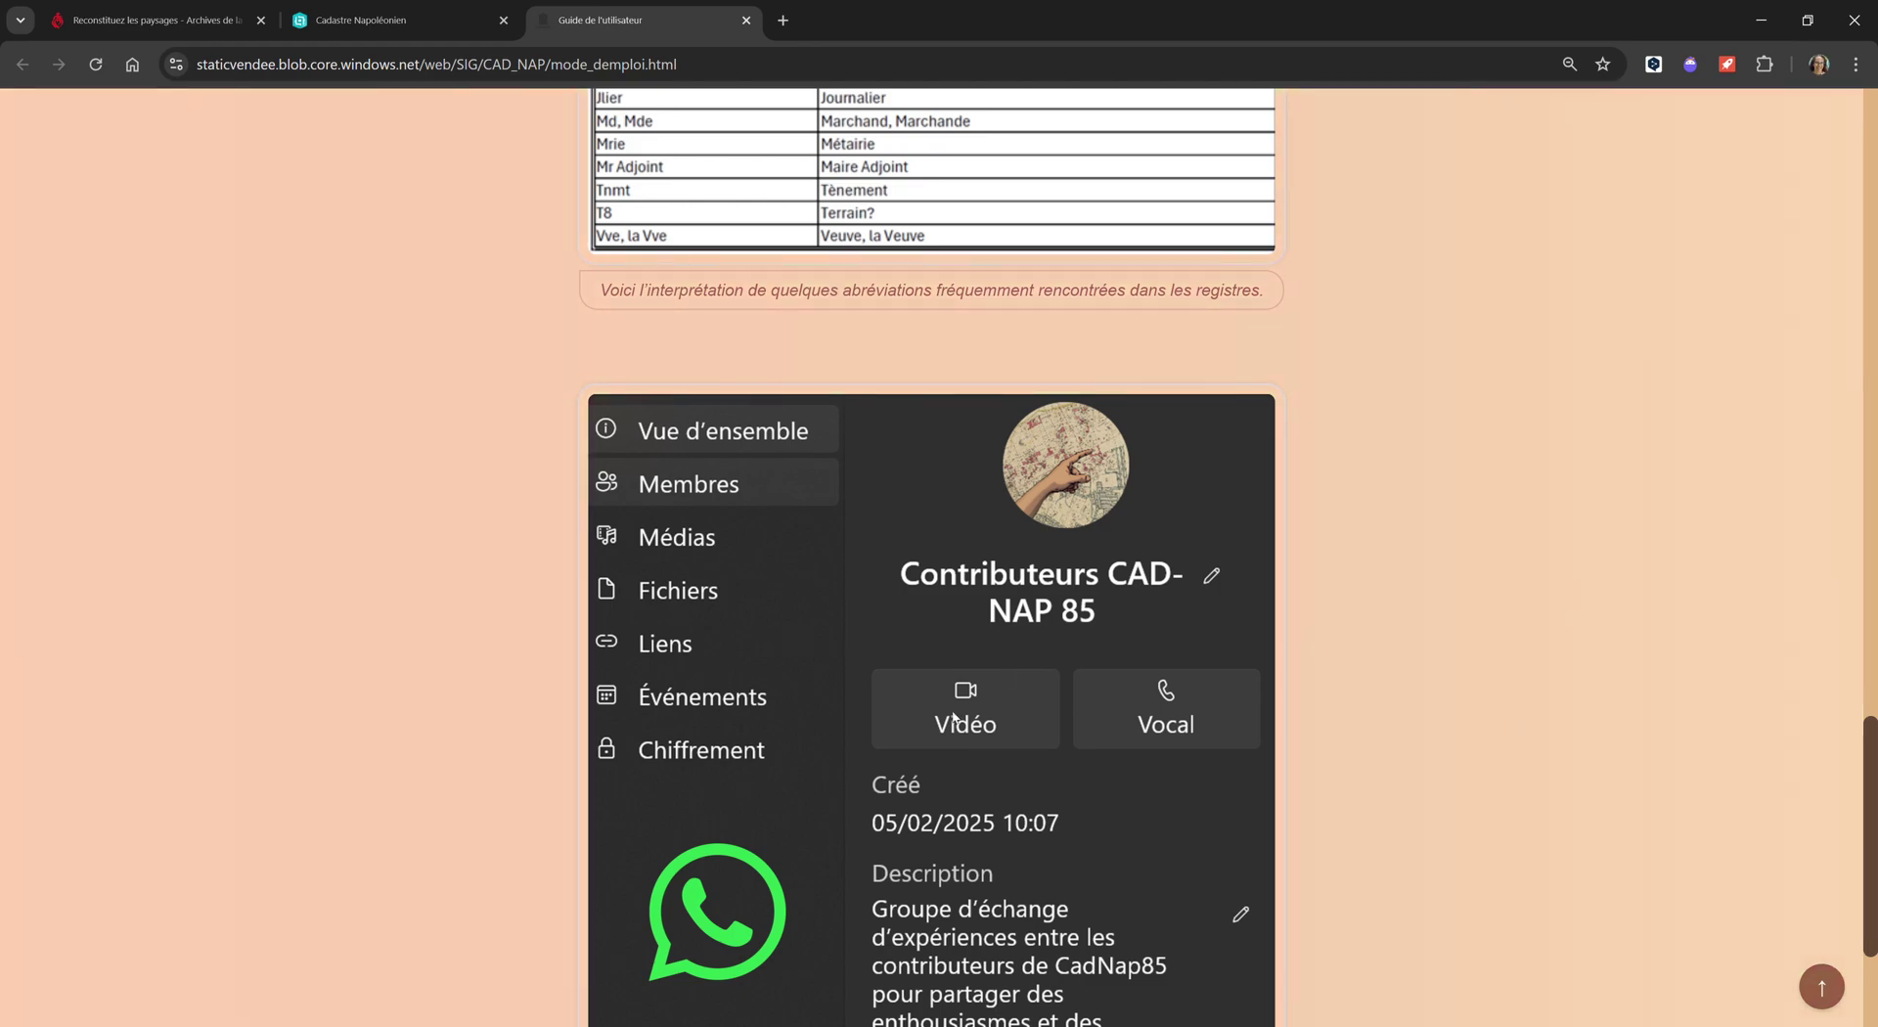
{"action": "scroll", "coordinate": [954, 717], "scroll_direction": "up", "scroll_amount": 20}
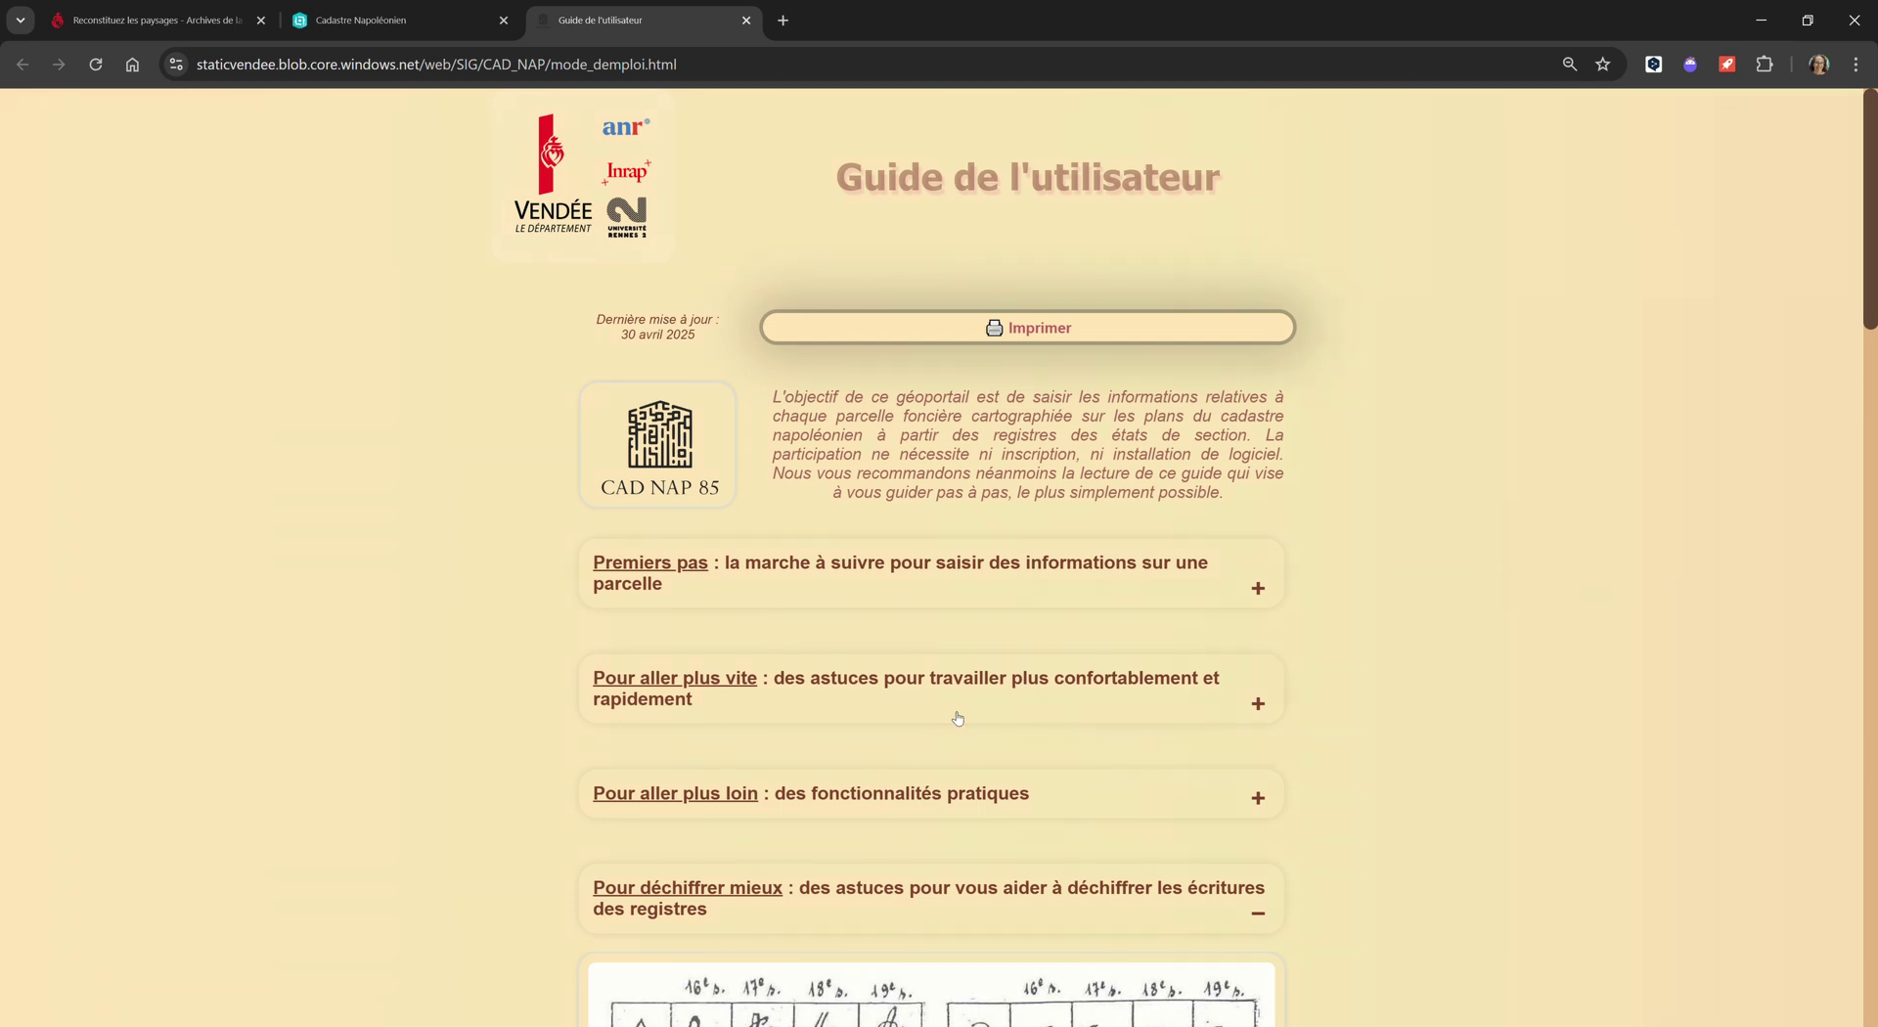
{"action": "left_click", "coordinate": [746, 905]}
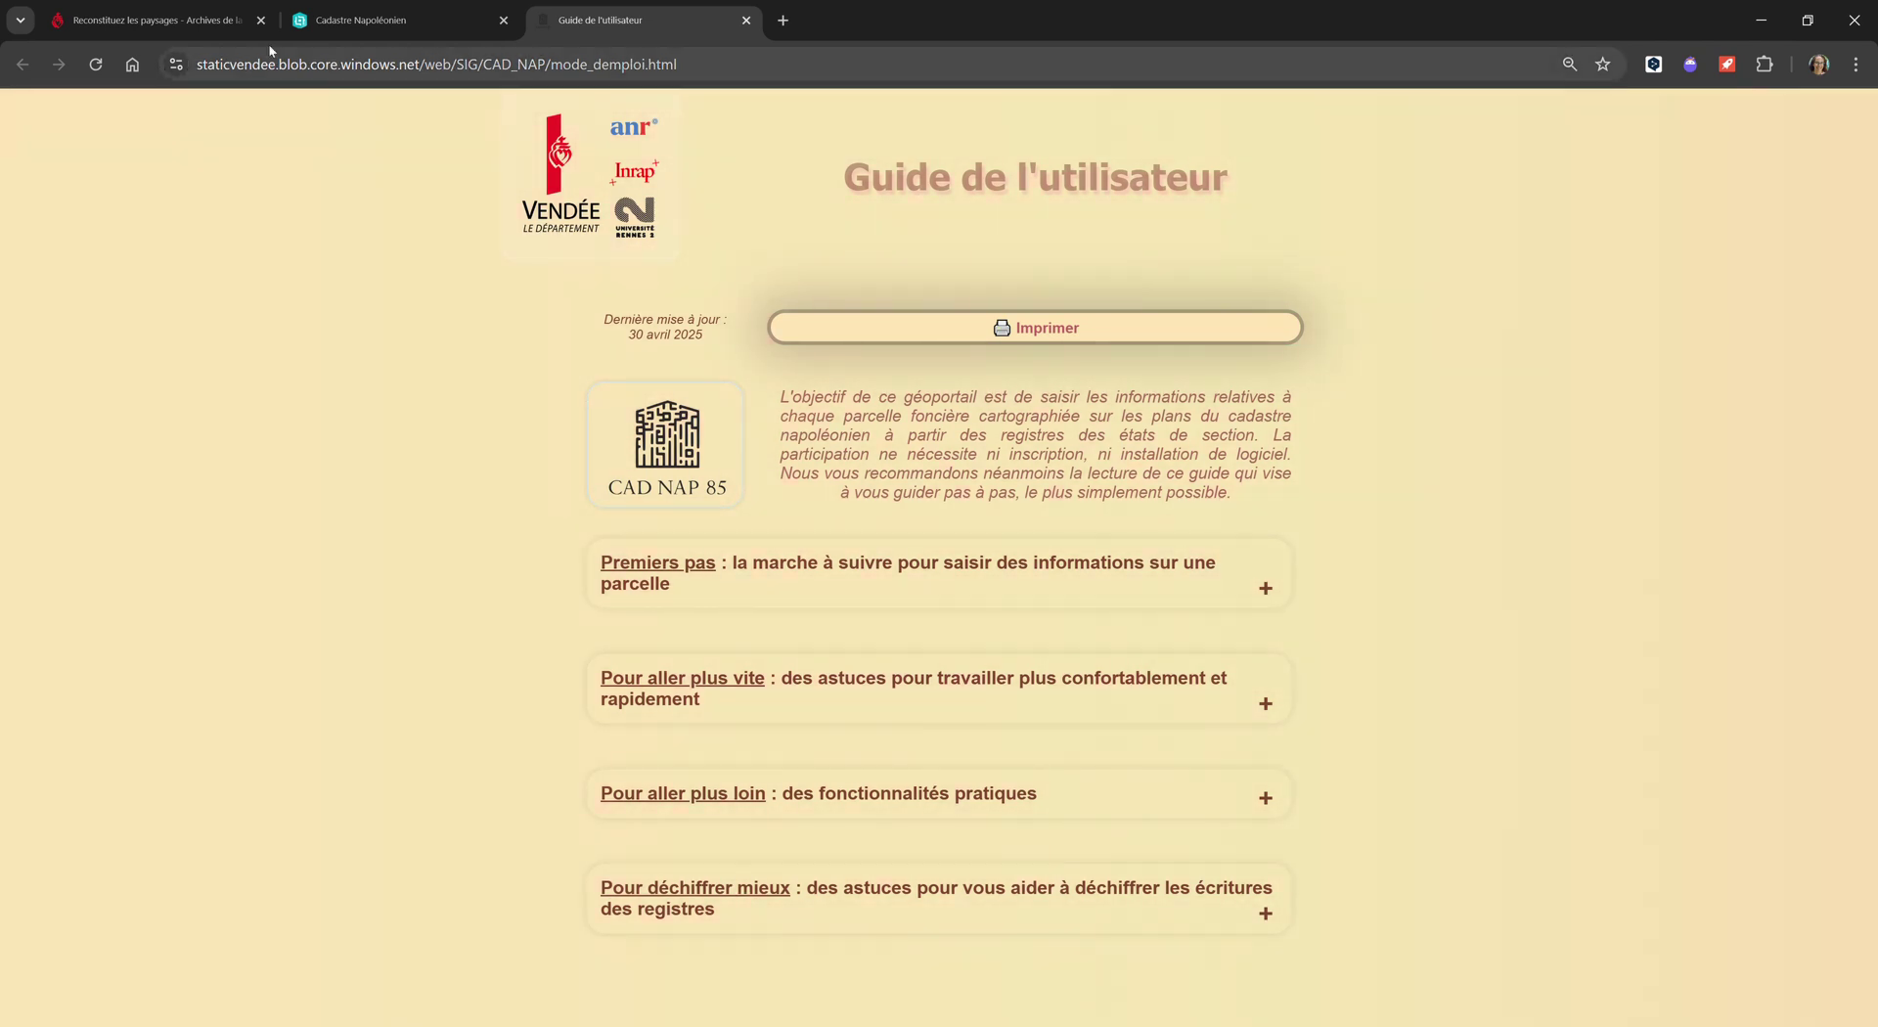
Step: Return to the Cadastre Napoléonien map, close its guide window and examine the TOP contributeurs rankings in an enlarged window
{"action": "left_click", "coordinate": [372, 20]}
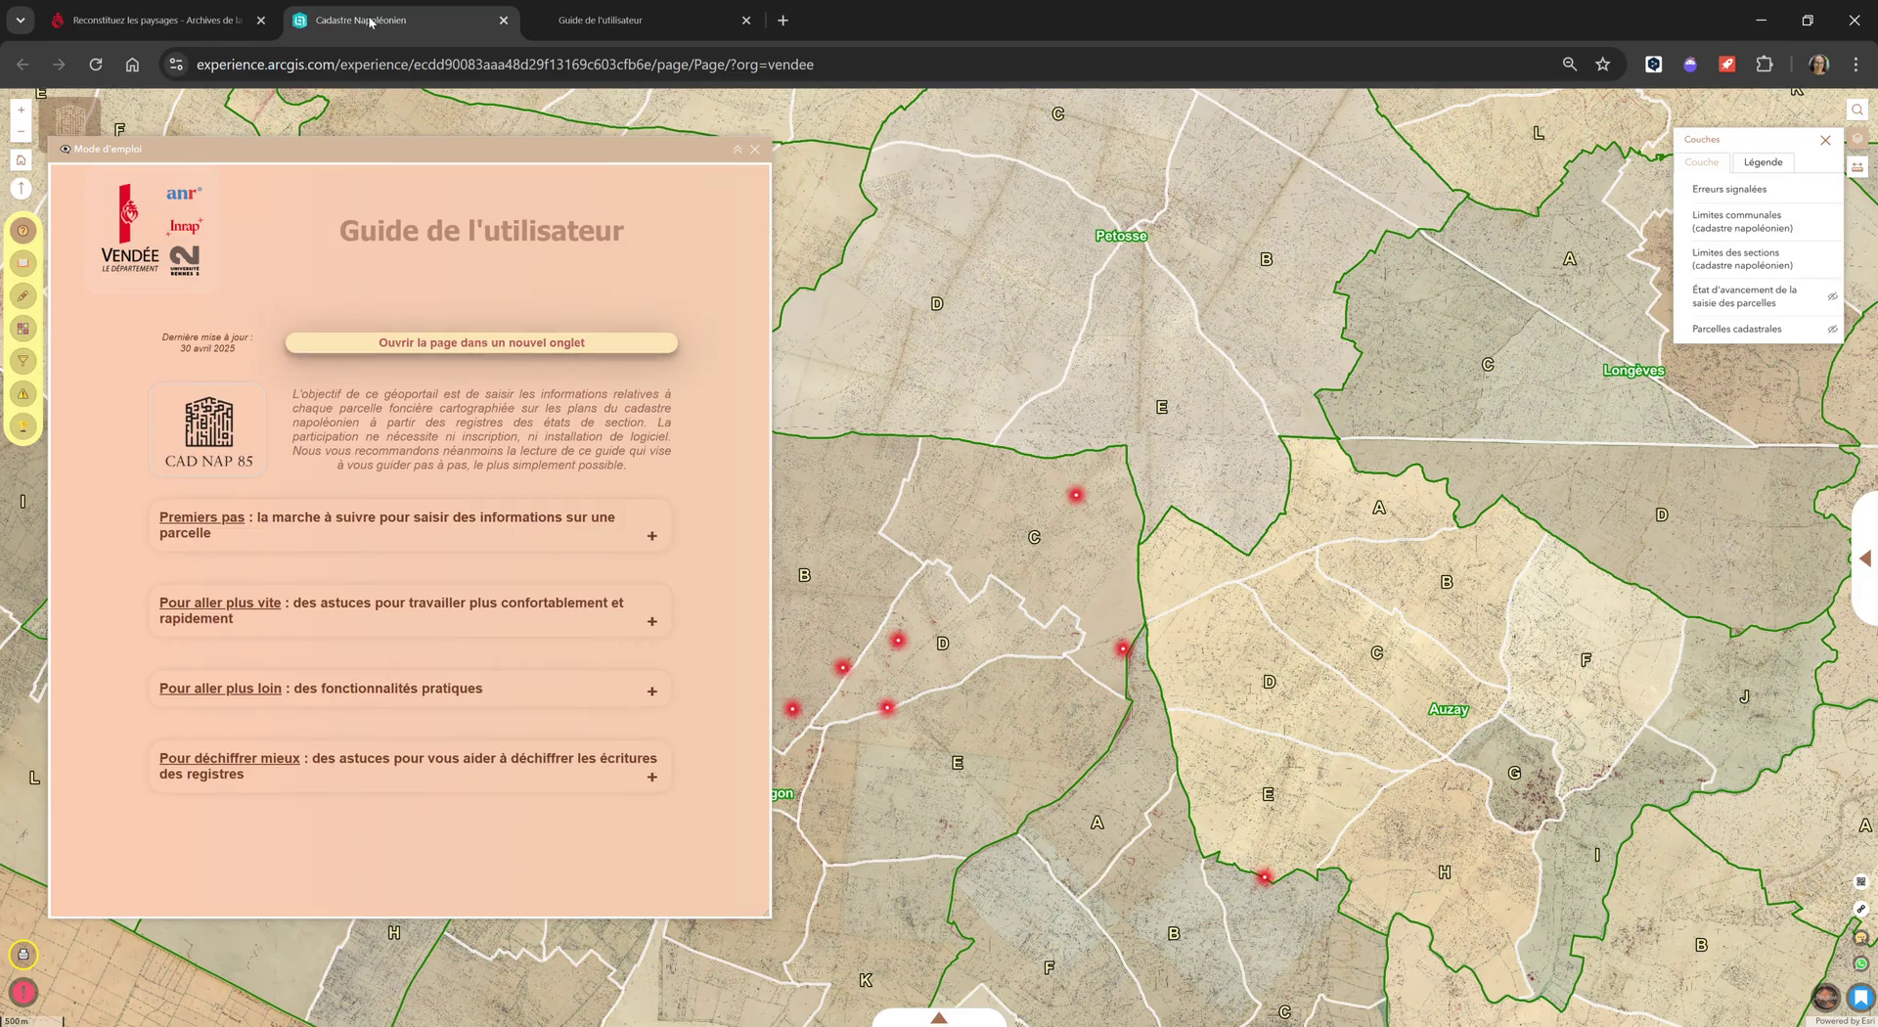
{"action": "left_click", "coordinate": [755, 151]}
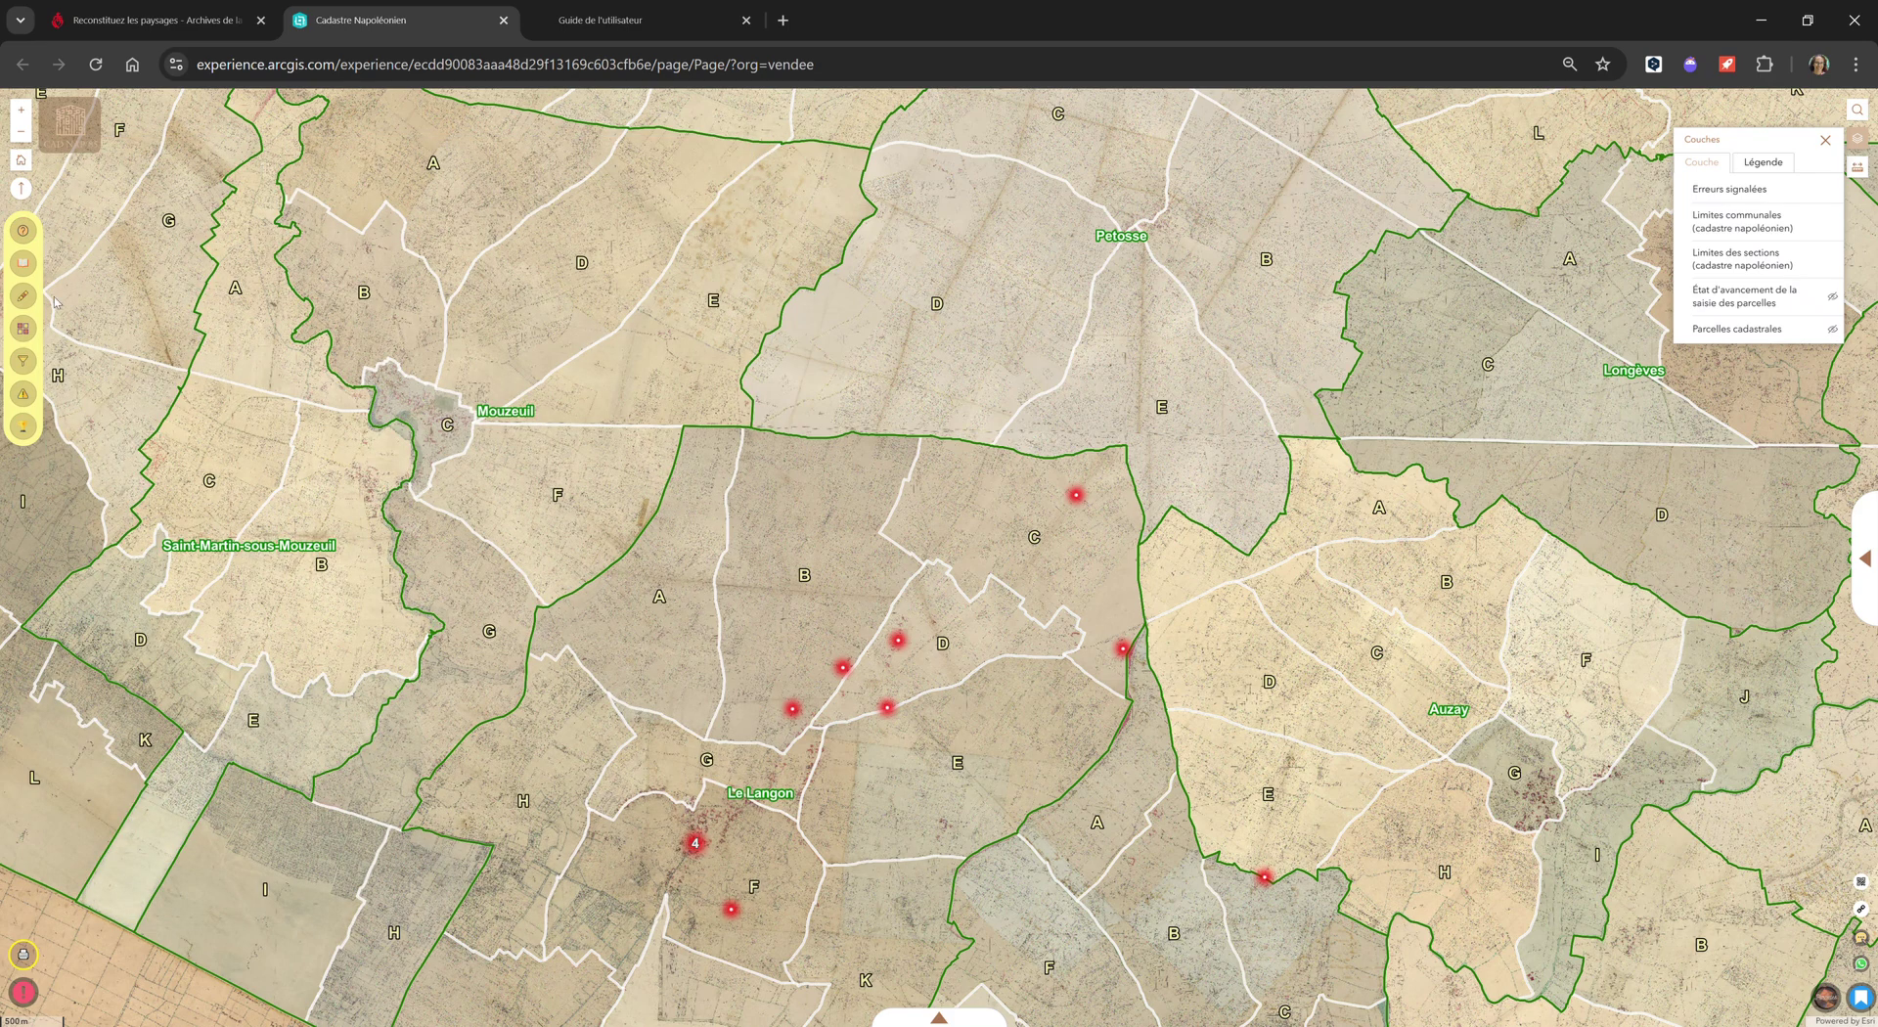
{"action": "left_click", "coordinate": [23, 428]}
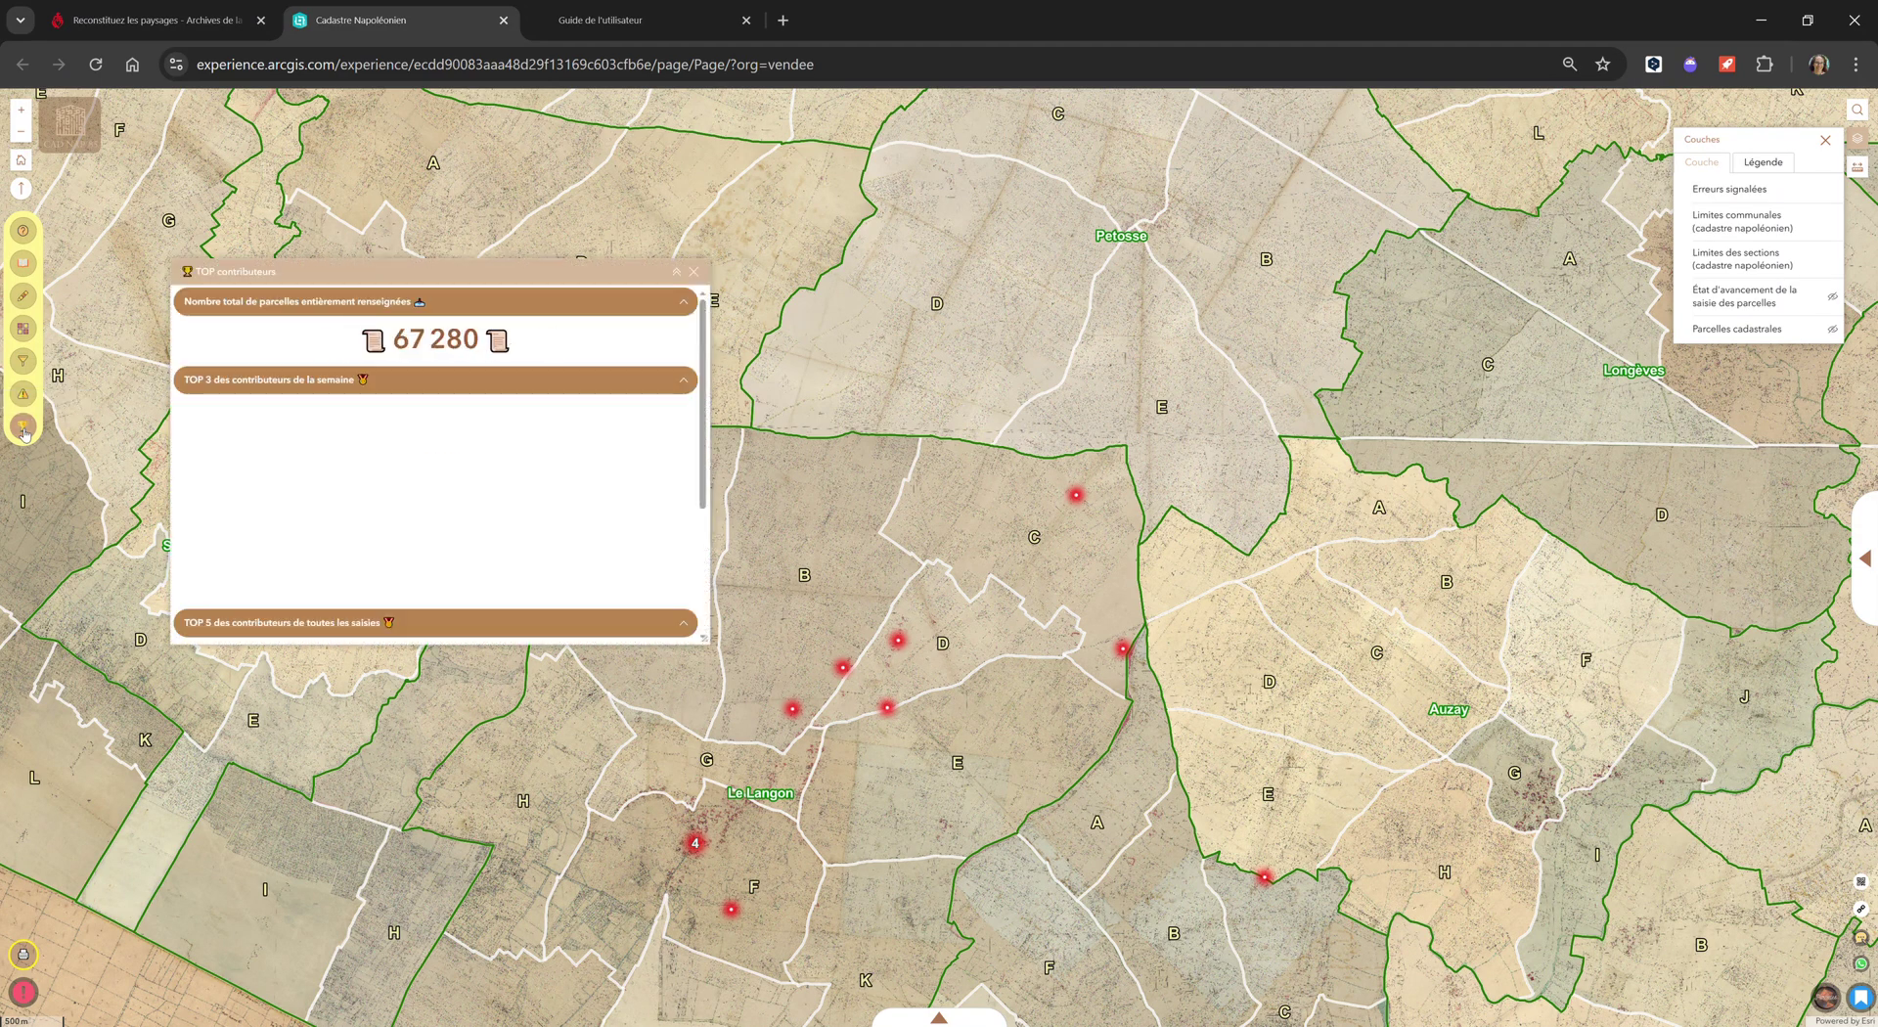
{"action": "left_click_drag", "start_coordinate": [707, 643], "coordinate": [786, 790]}
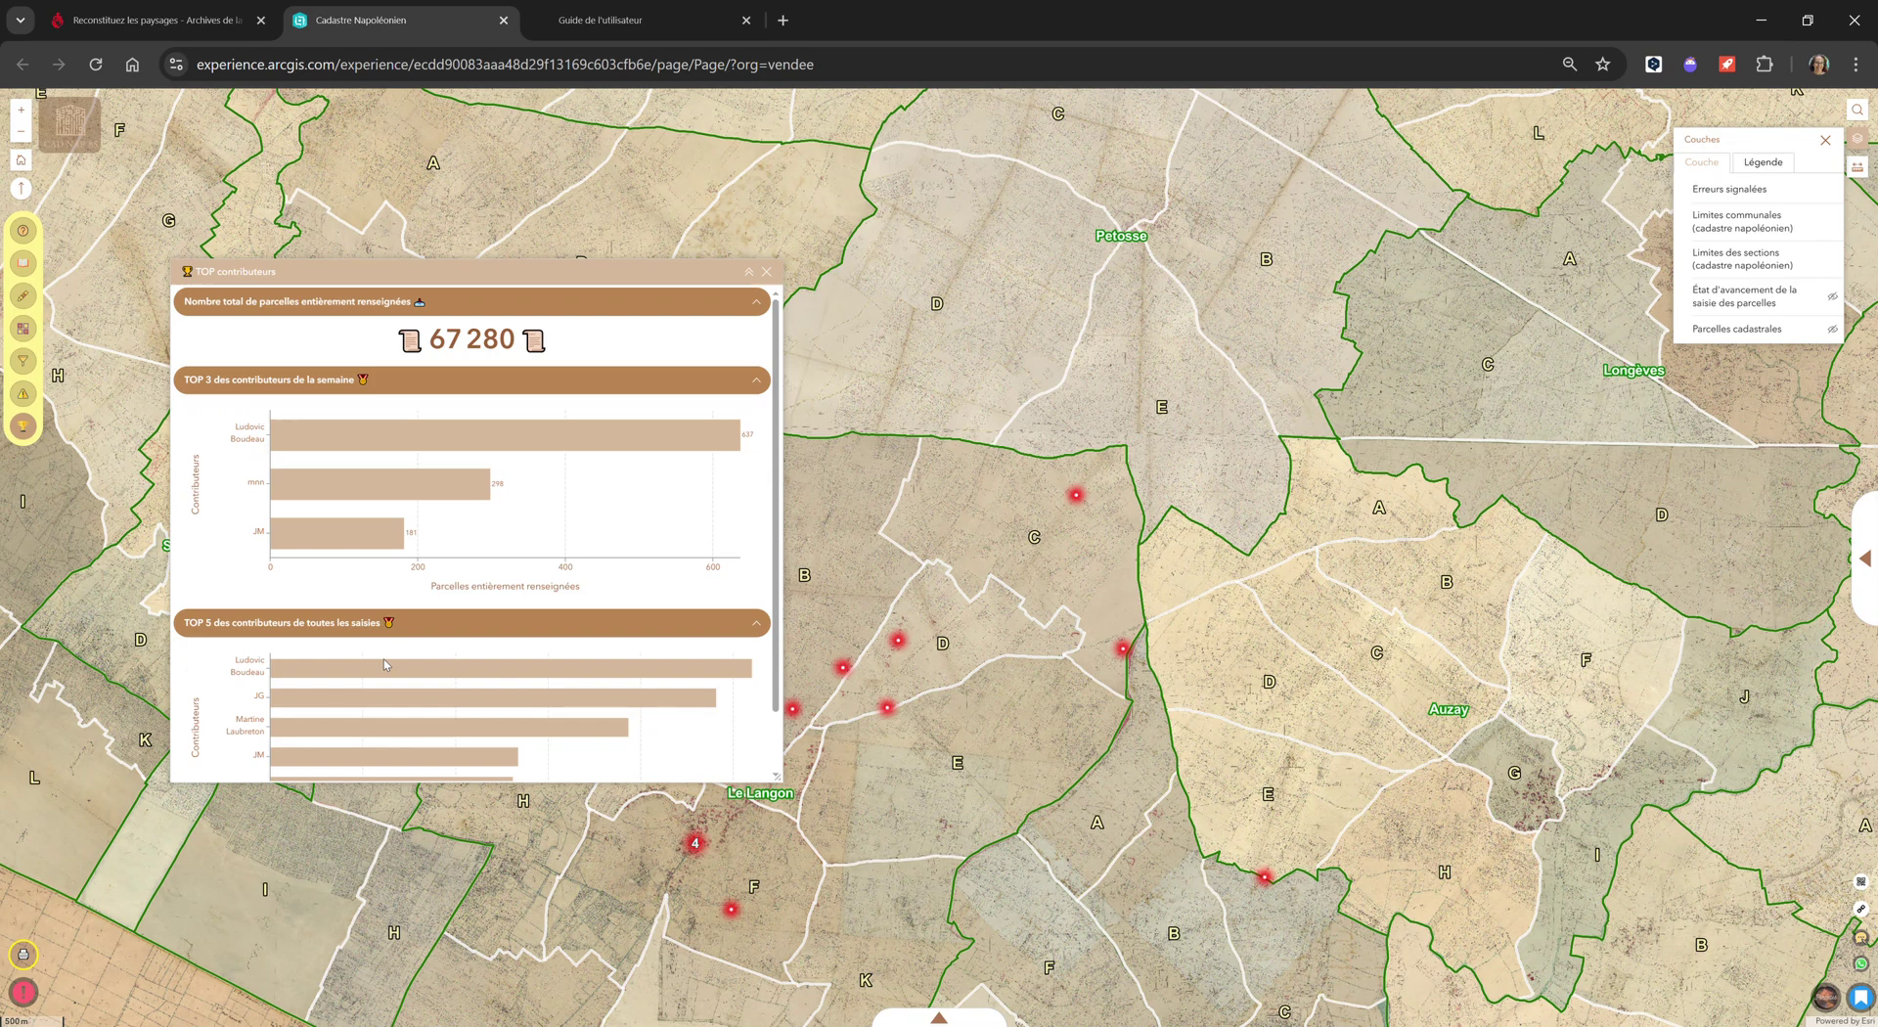
{"action": "left_click", "coordinate": [767, 273]}
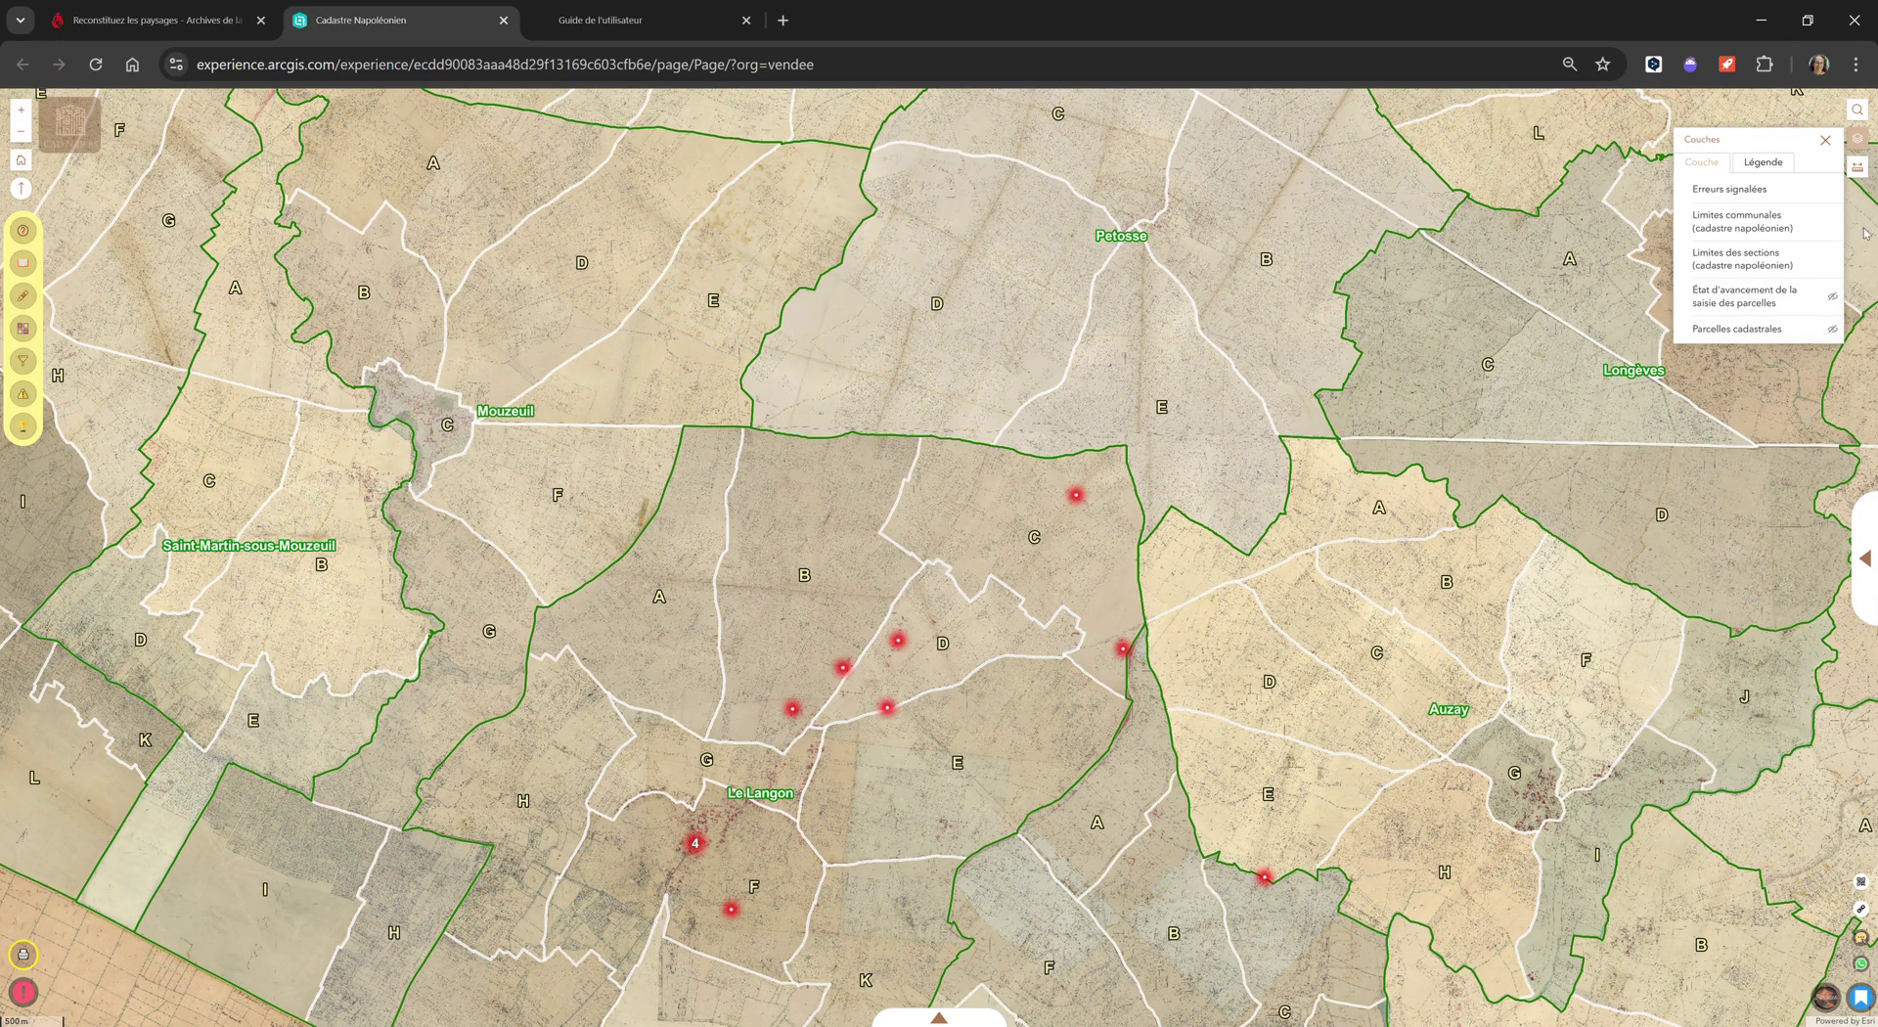
Step: Close the Couches window and view the print preview of the current map page before leaving it
{"action": "left_click", "coordinate": [1825, 140]}
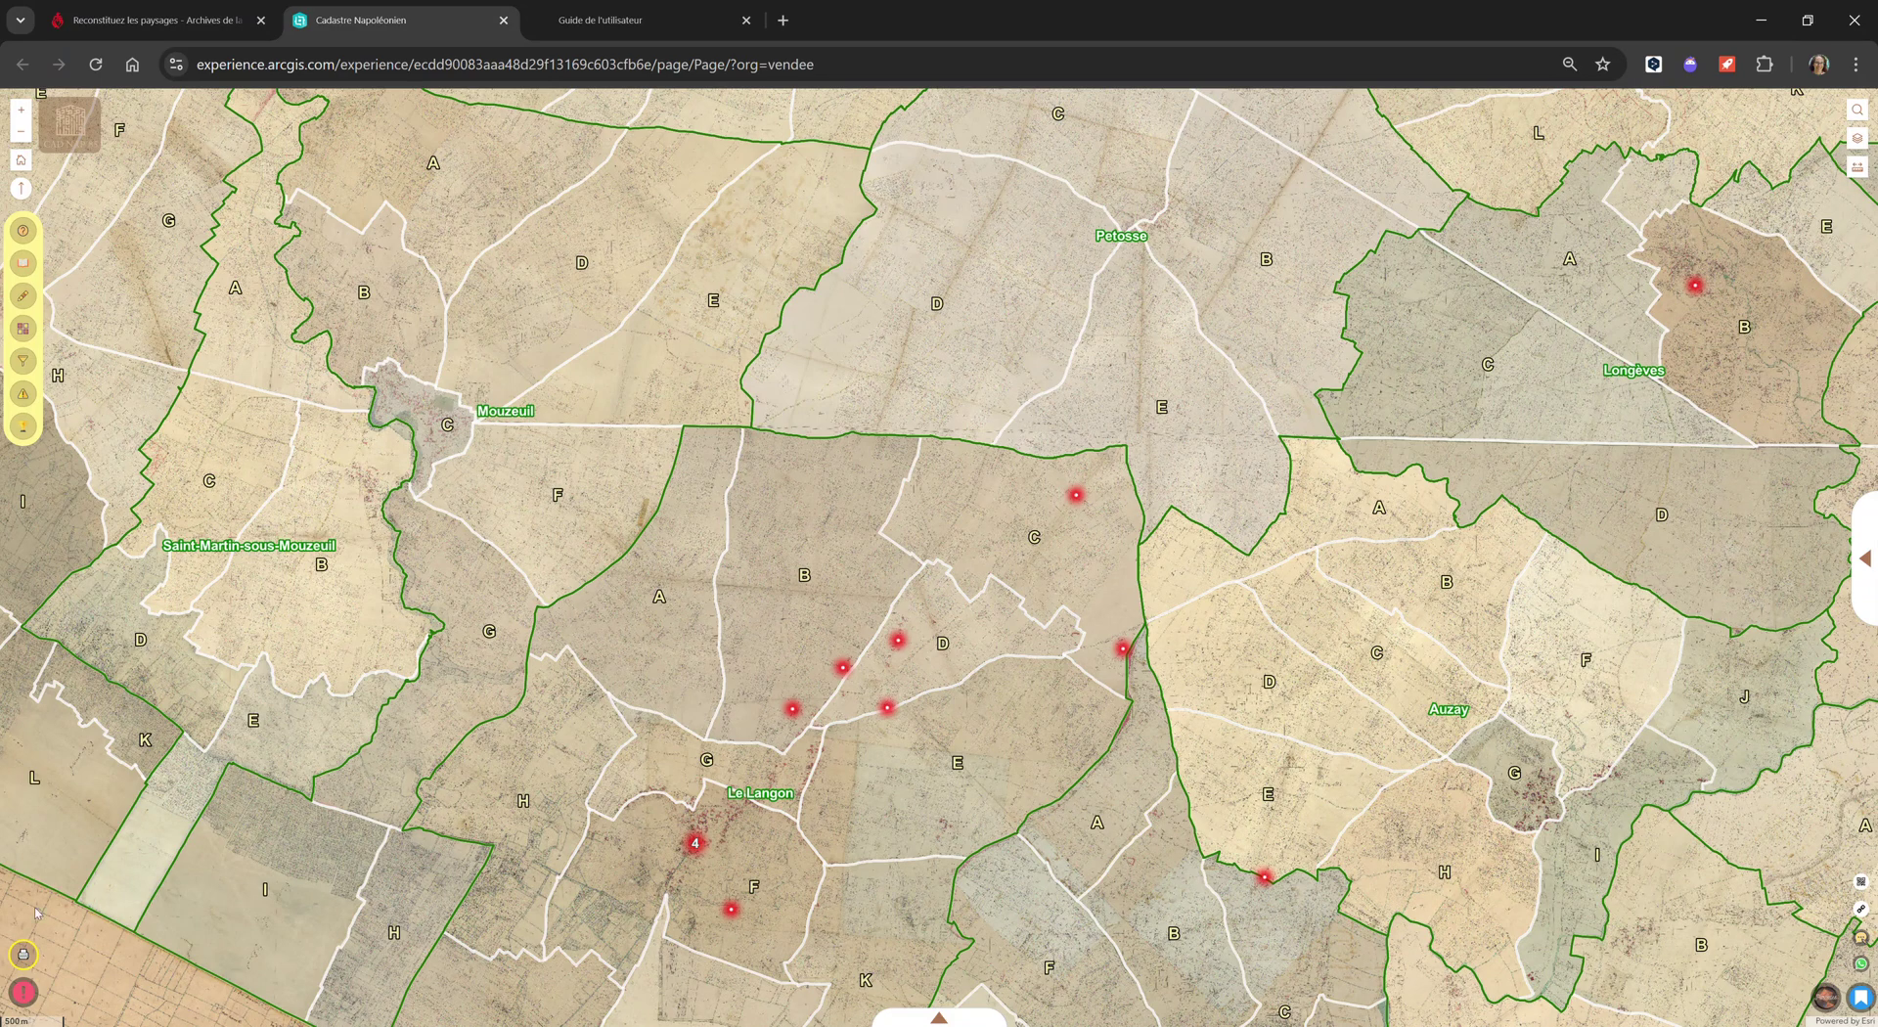
{"action": "left_click", "coordinate": [23, 954]}
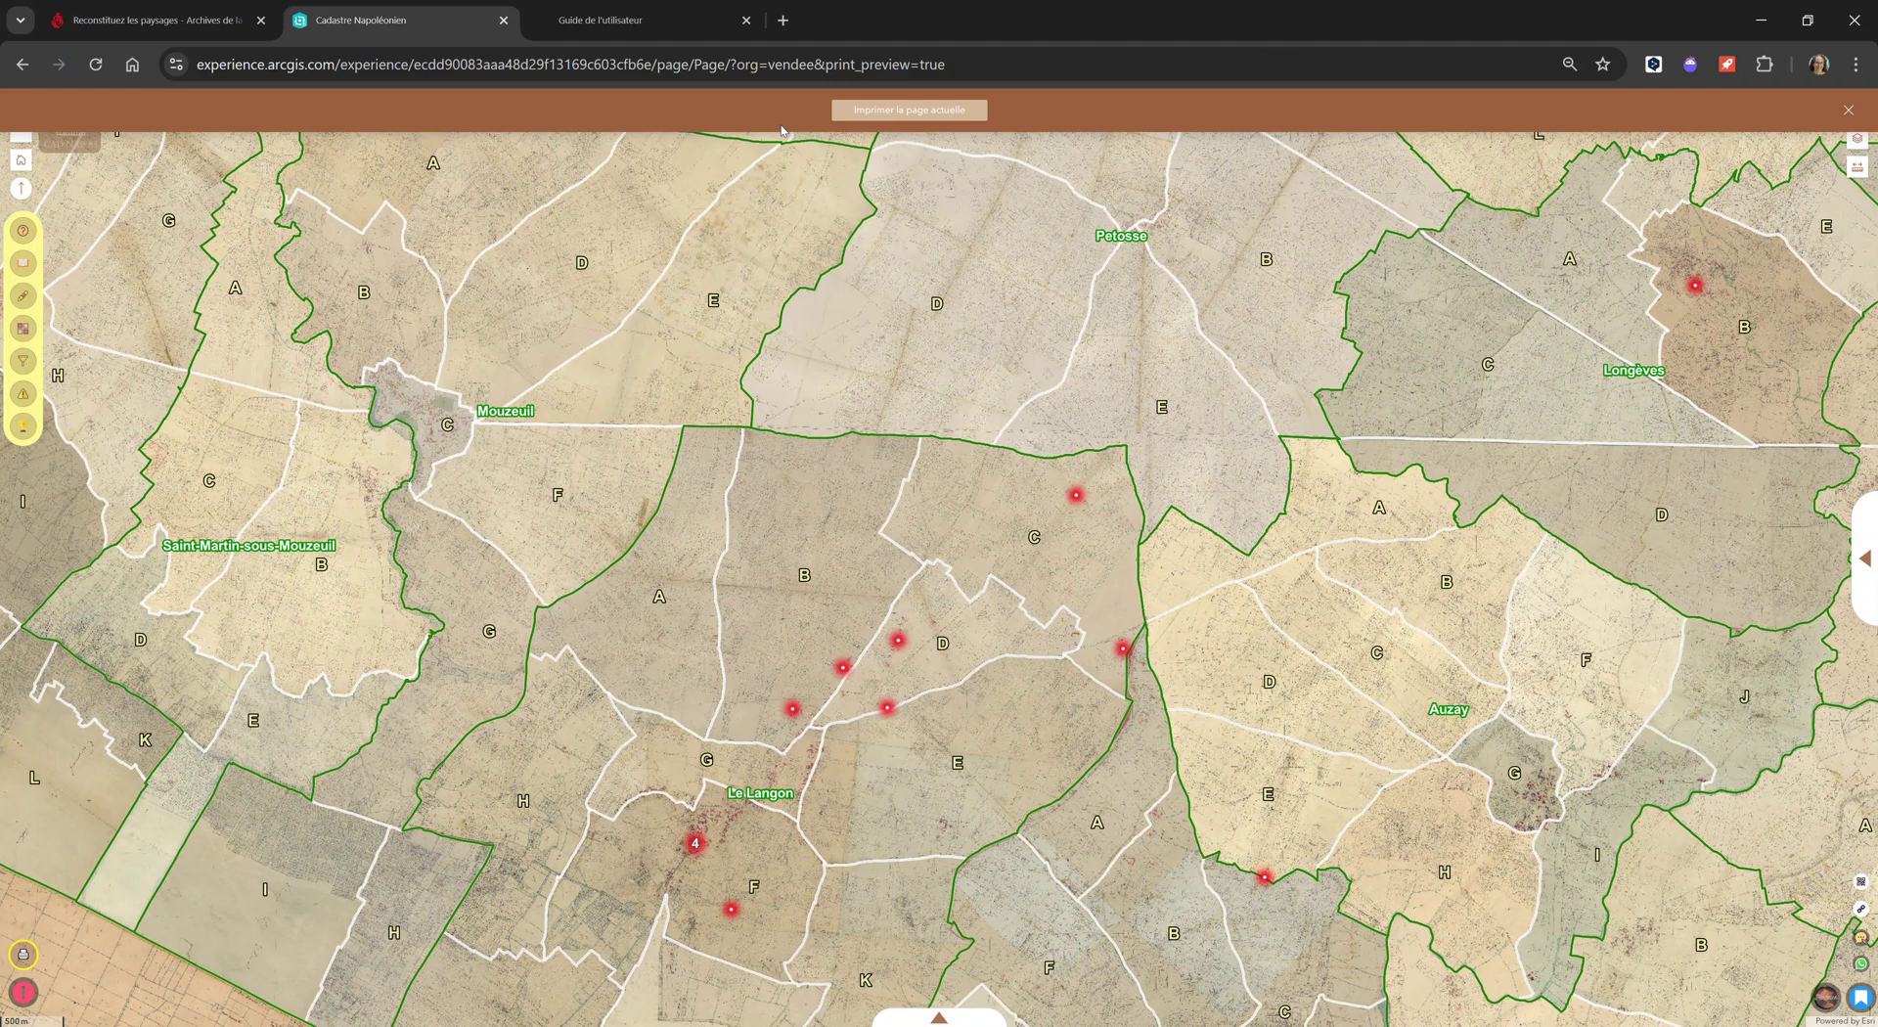
{"action": "left_click", "coordinate": [1844, 108]}
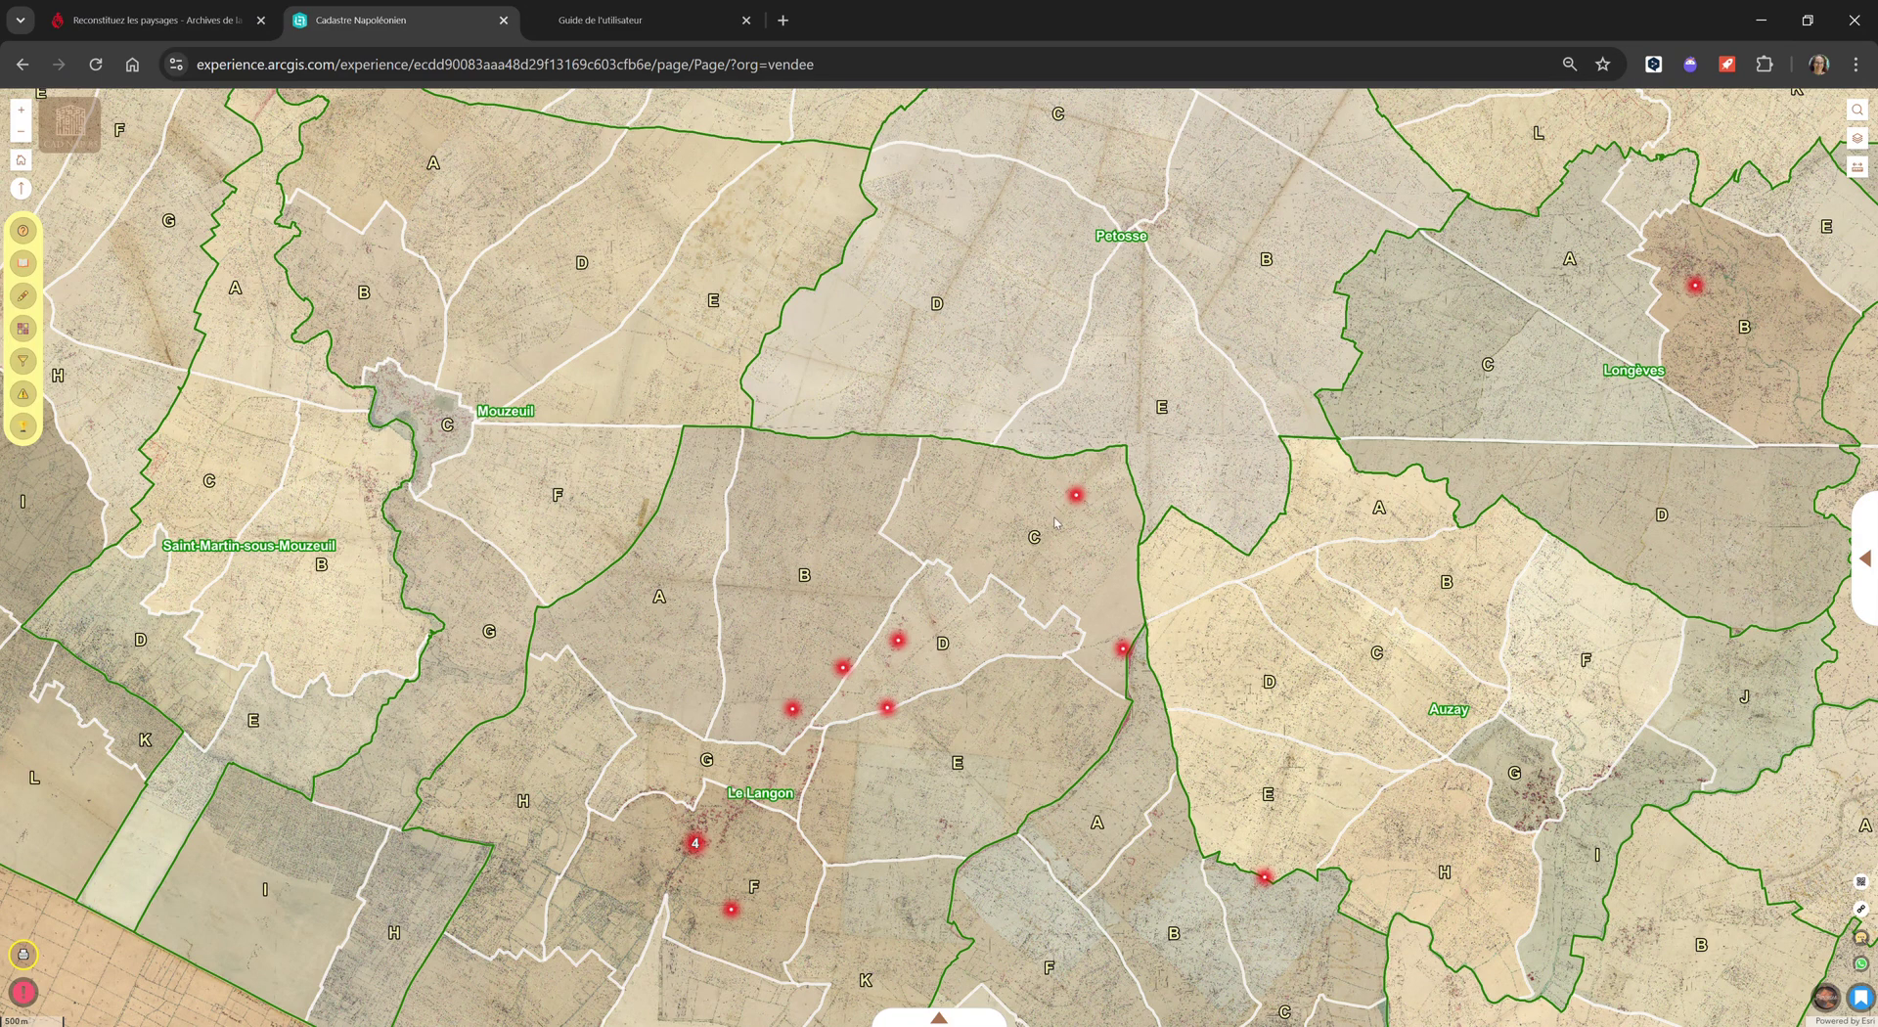
Step: Show the Formulaire de signalement in a new browser tab and return to the Cadastre Napoléonien map
{"action": "left_click", "coordinate": [23, 991]}
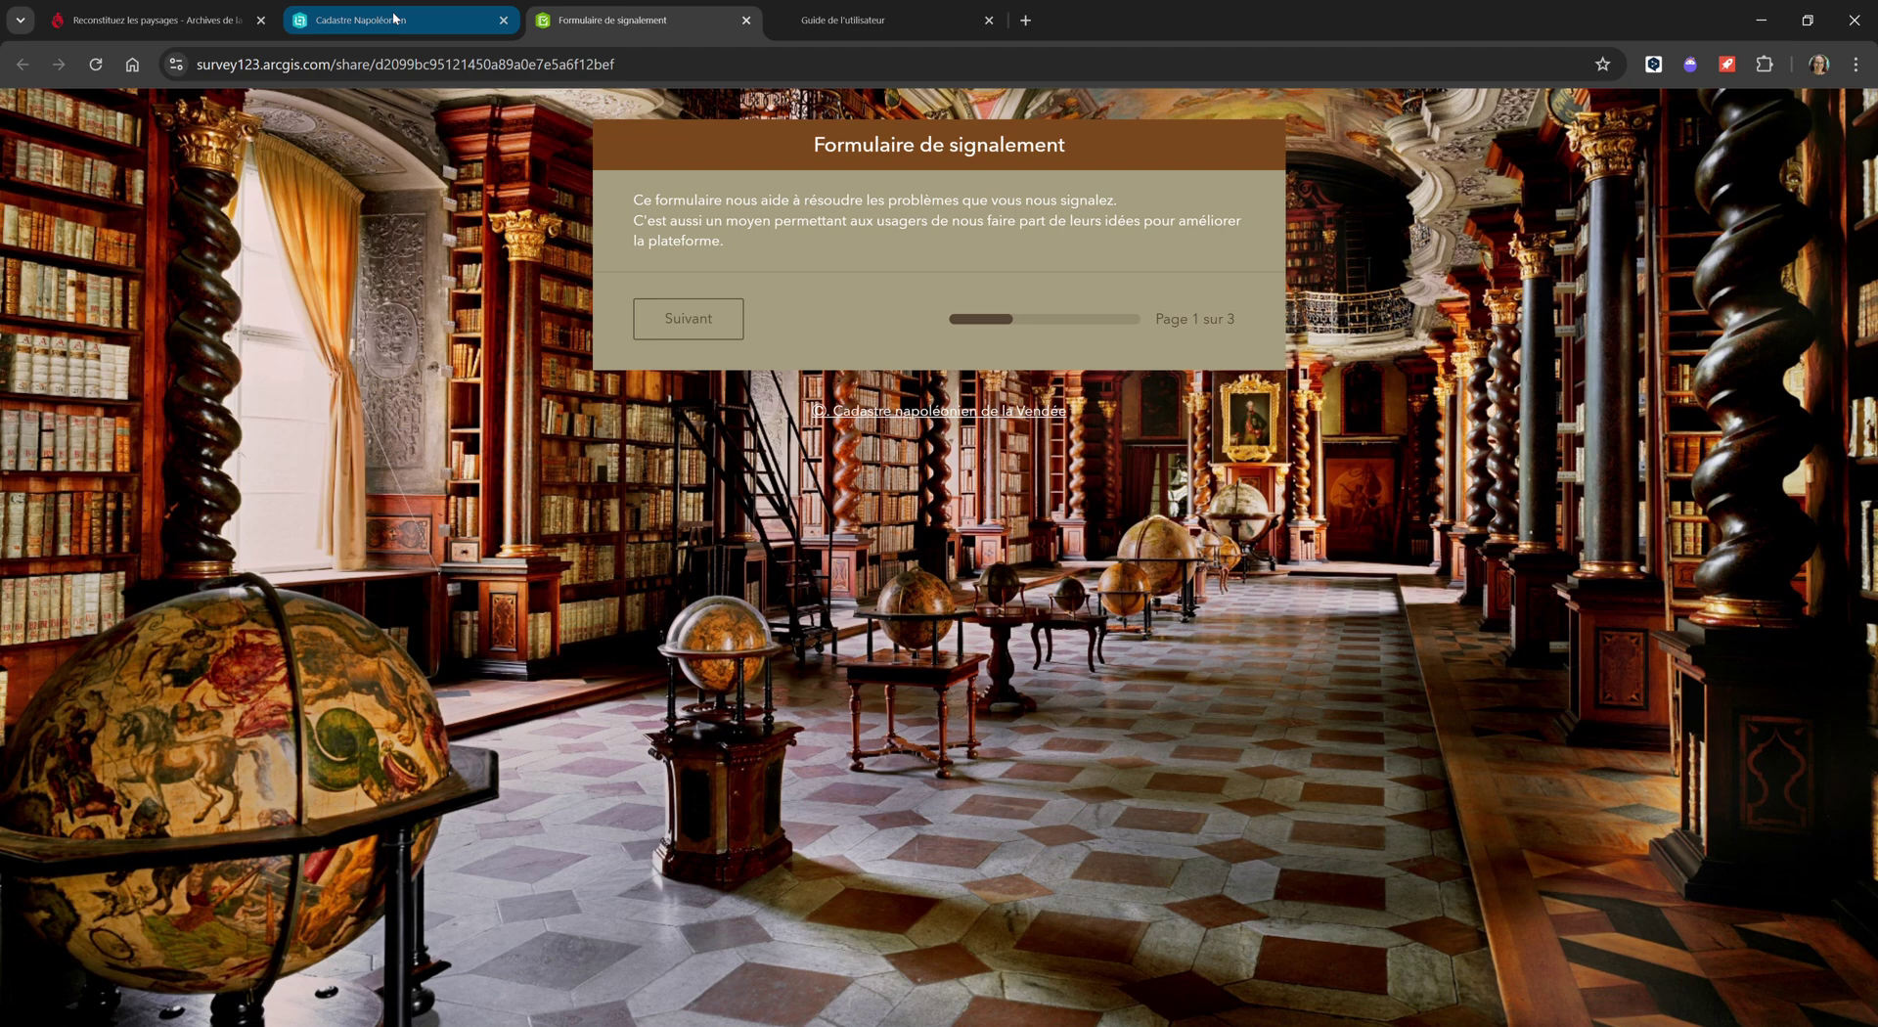
{"action": "left_click", "coordinate": [394, 17]}
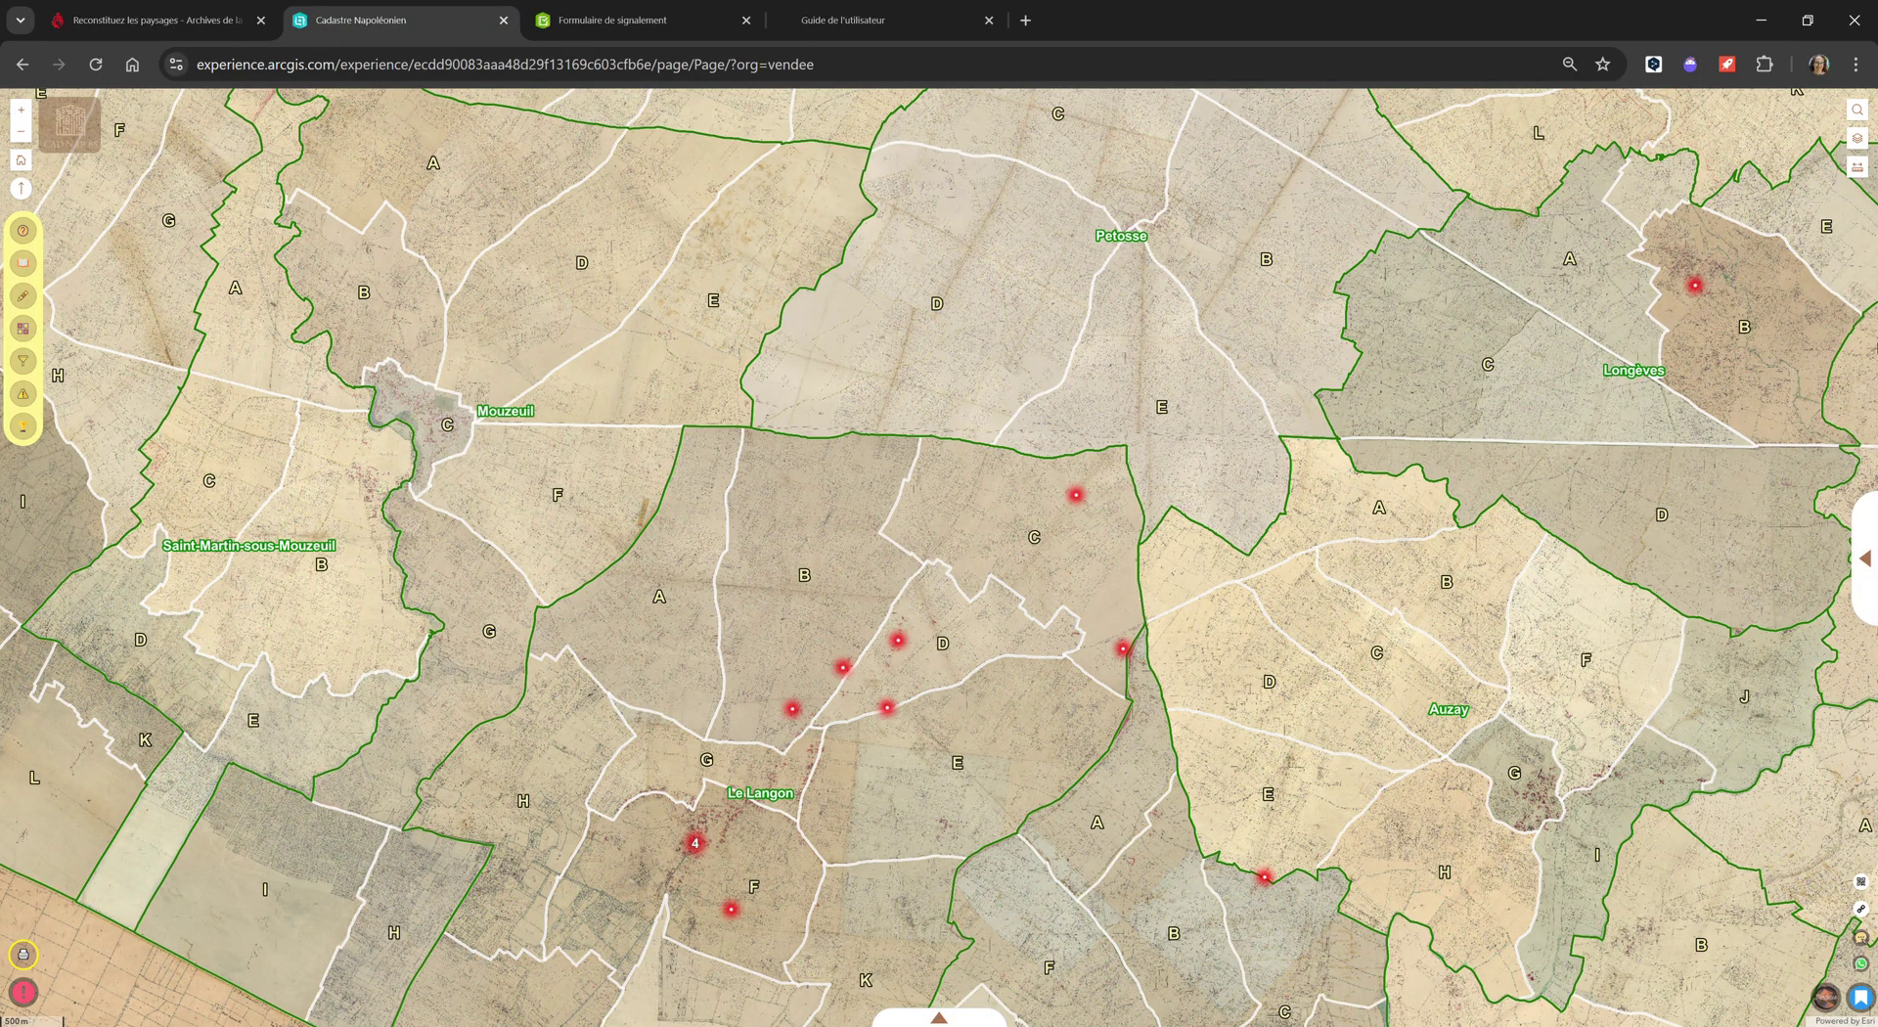
Step: Measure the surface of a freehand polygon over the parcels in section E of Petosse, and close the measuring tool
{"action": "left_click", "coordinate": [1857, 166]}
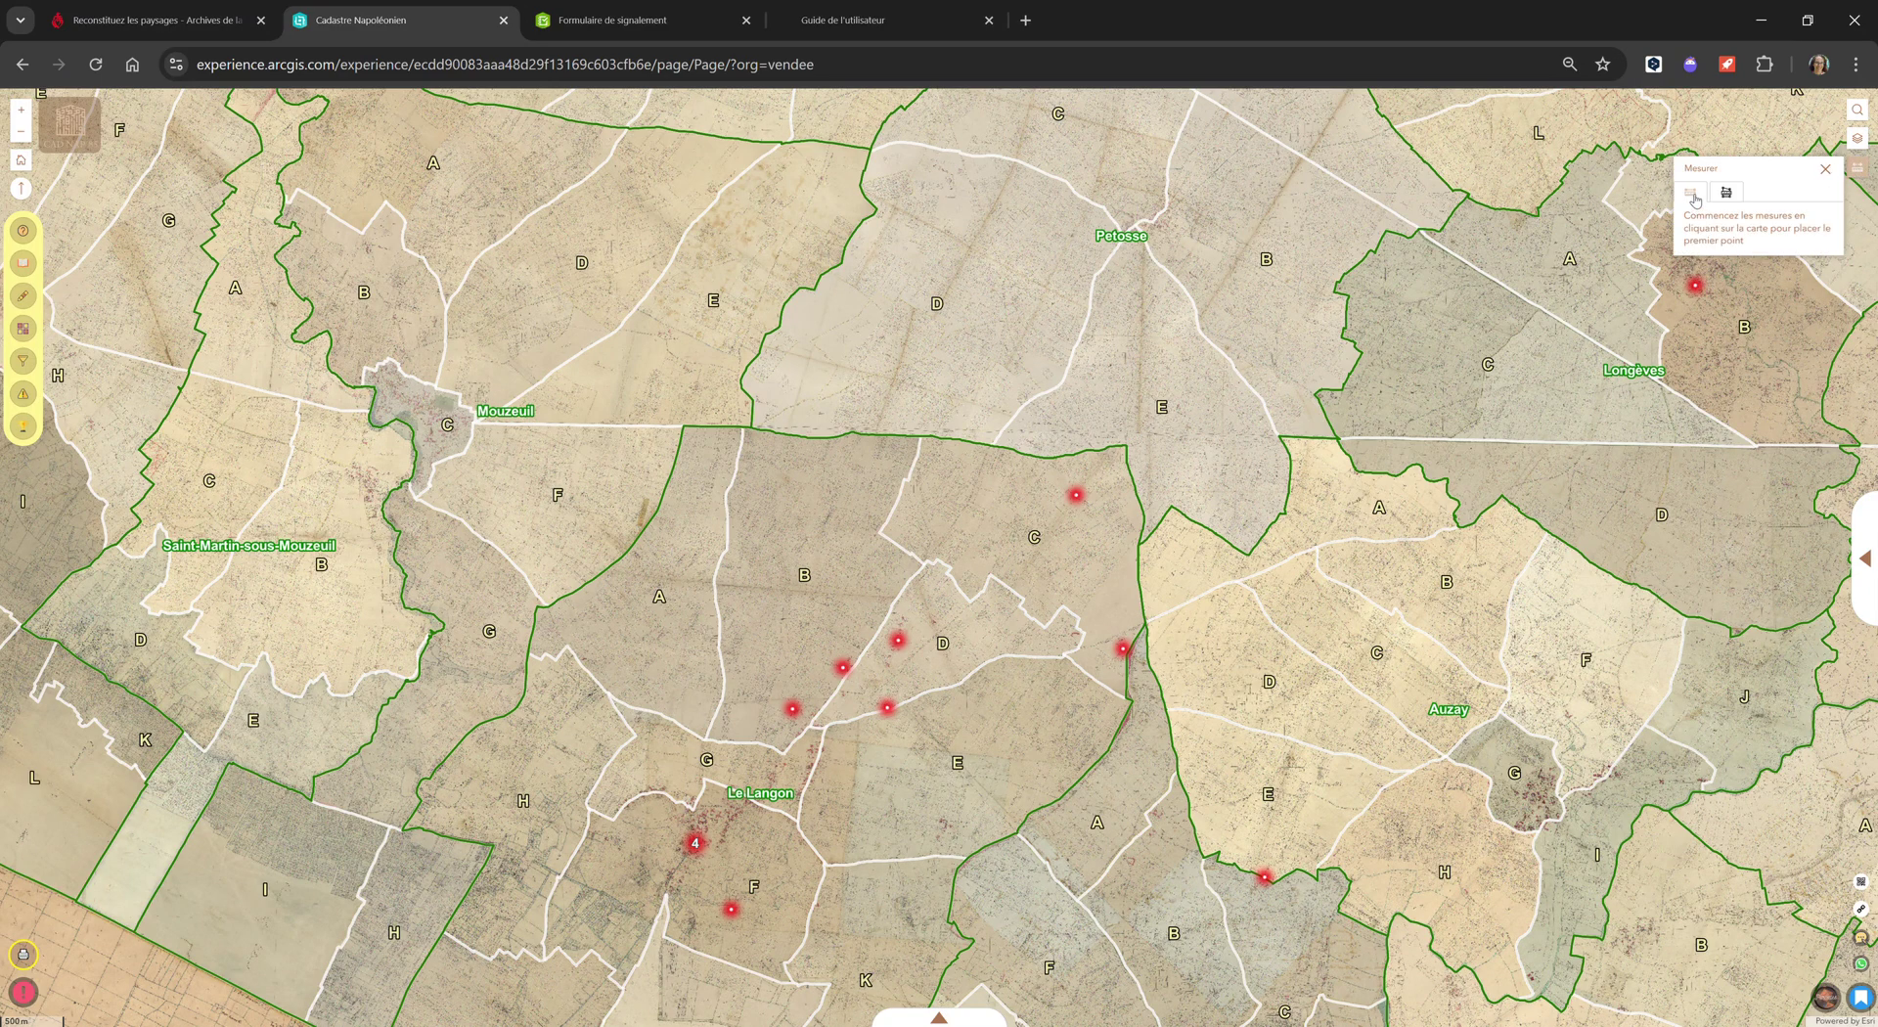
{"action": "left_click", "coordinate": [1727, 195]}
{"action": "left_click", "coordinate": [1250, 417]}
{"action": "left_click", "coordinate": [1276, 418]}
{"action": "left_click", "coordinate": [1262, 405]}
{"action": "double_click", "coordinate": [1271, 421]}
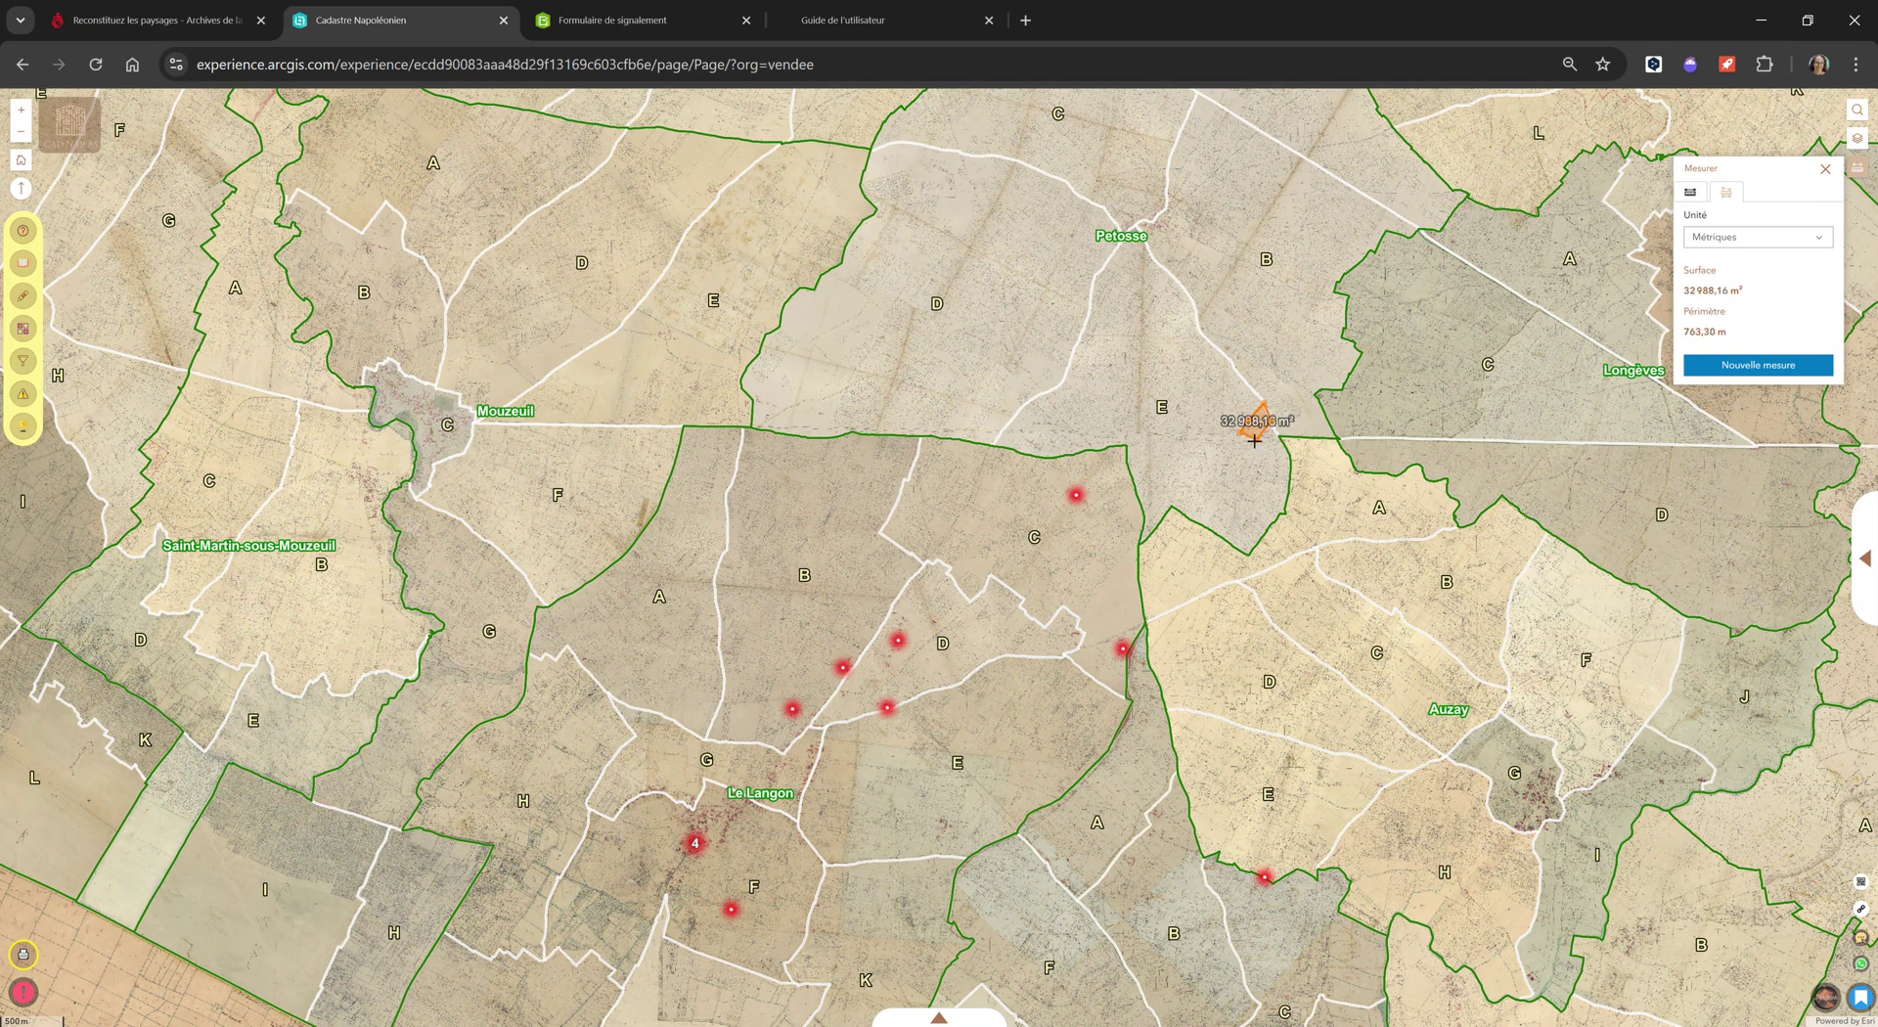
{"action": "scroll", "coordinate": [1264, 440], "scroll_direction": "up", "scroll_amount": 5}
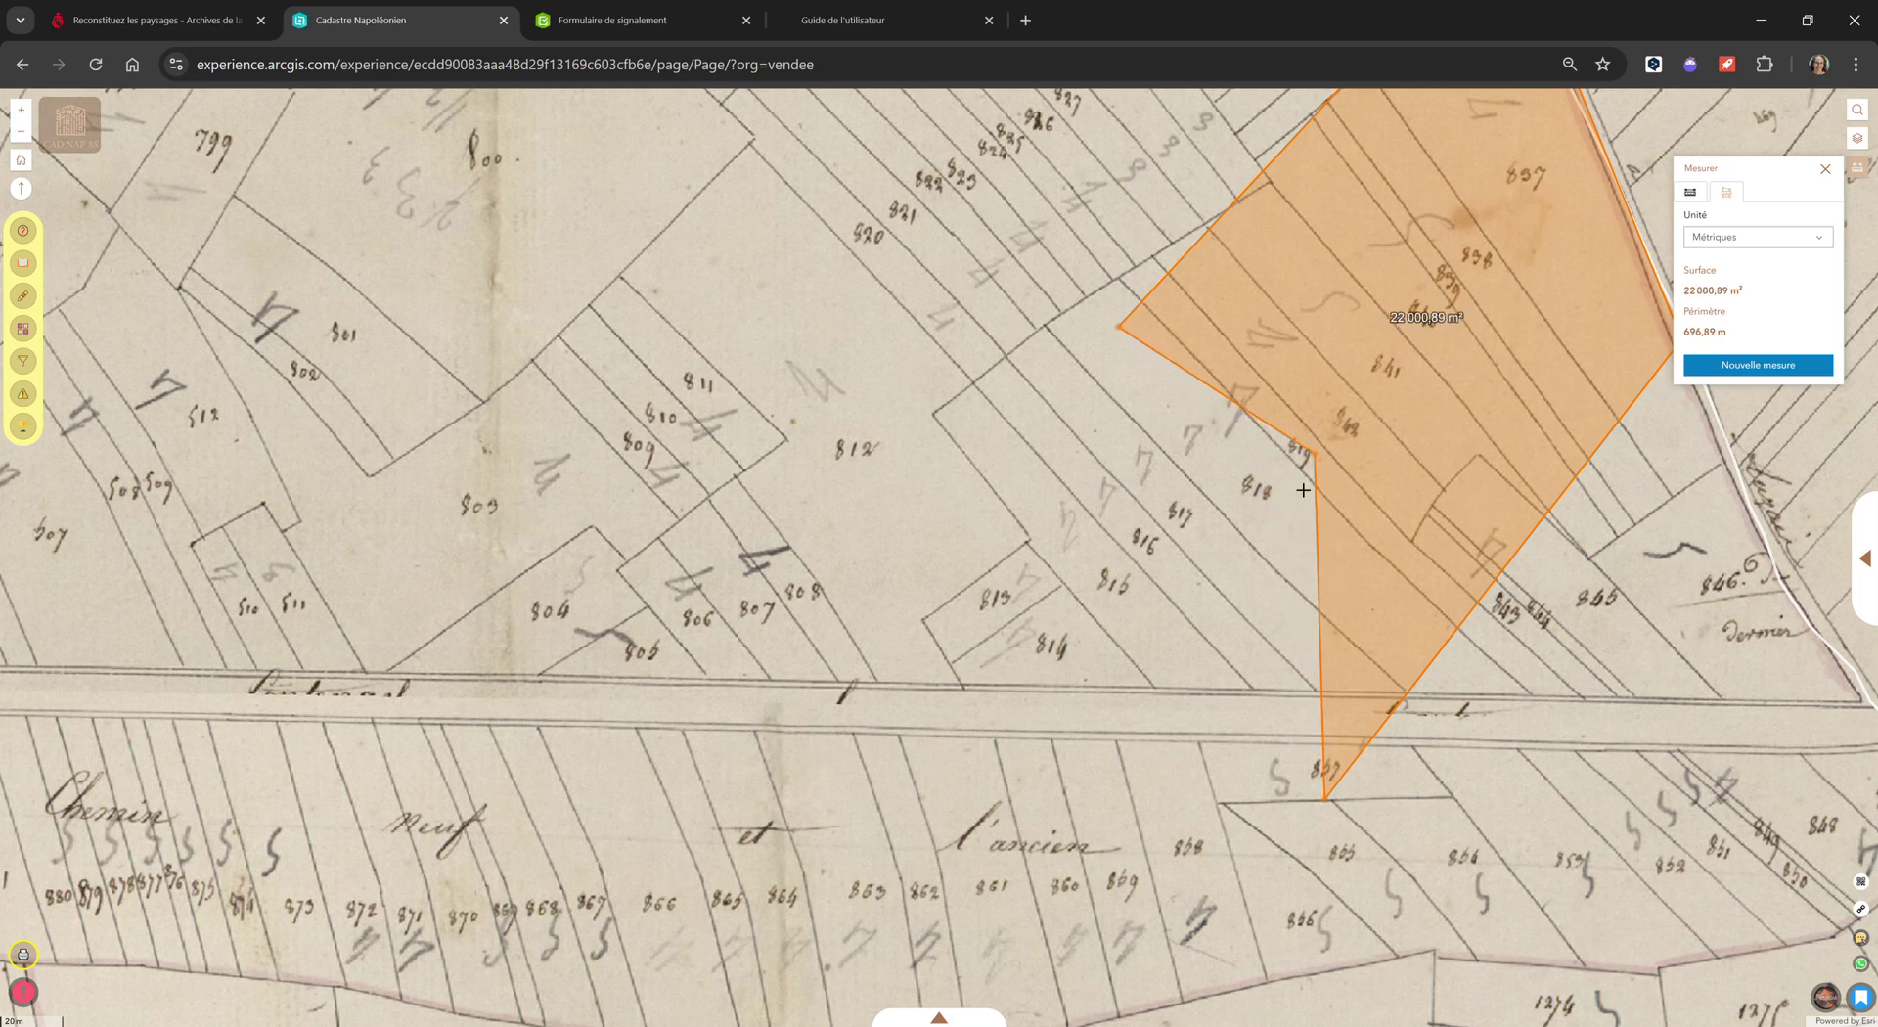
{"action": "left_click", "coordinate": [1168, 473]}
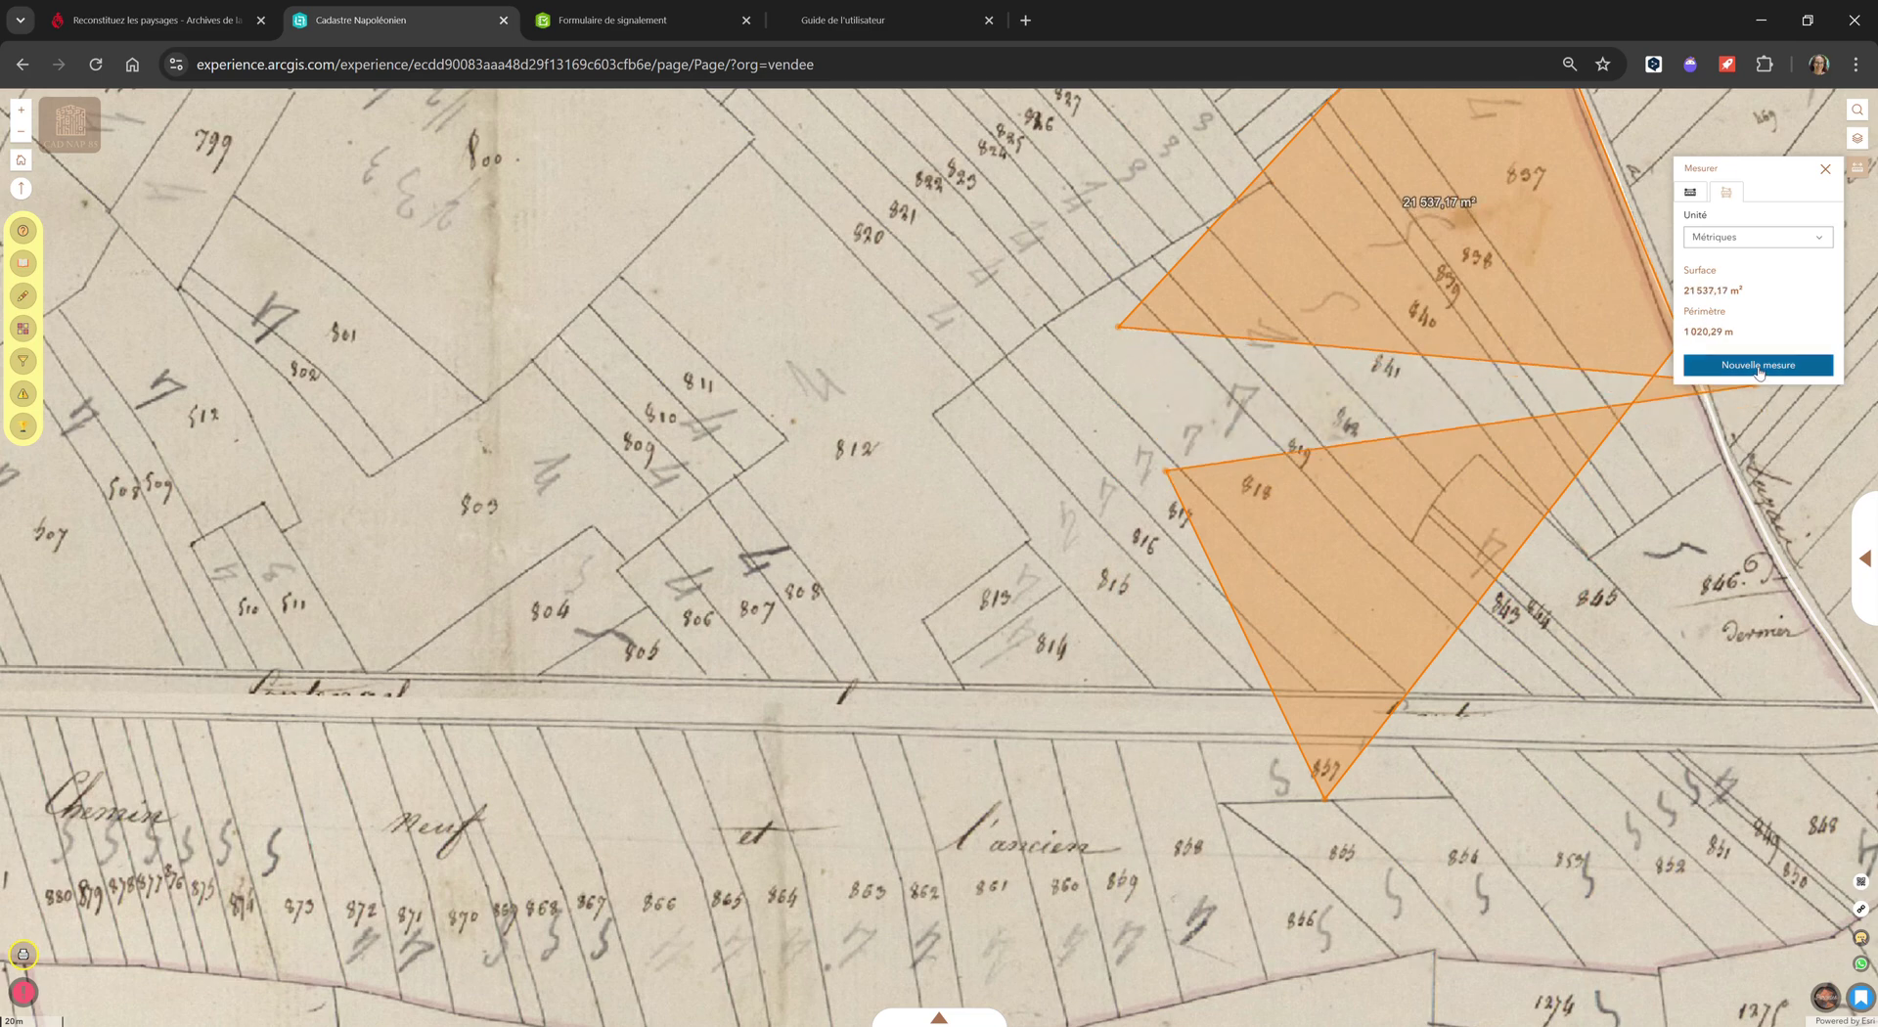
{"action": "left_click", "coordinate": [1826, 170]}
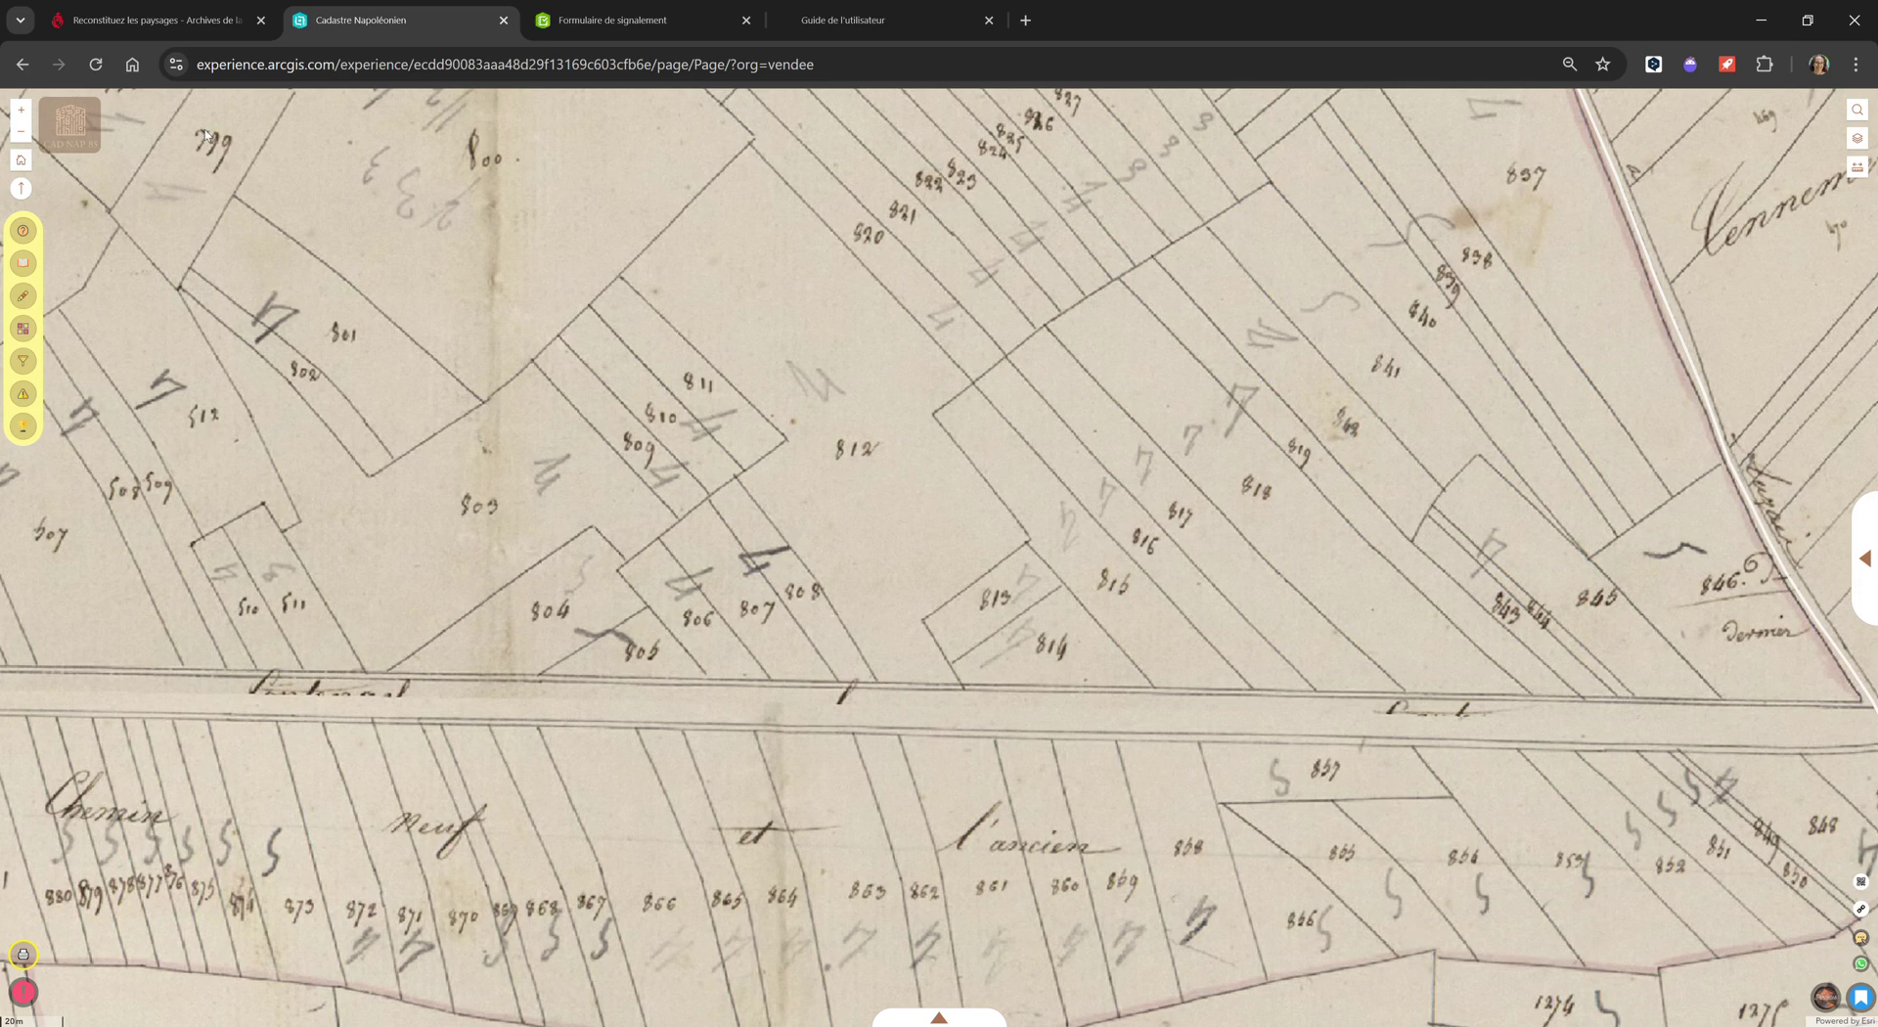
Step: Reset the map to its initial extent and browse the press articles under "Ils parlent de CadNap85"
{"action": "left_click", "coordinate": [20, 160]}
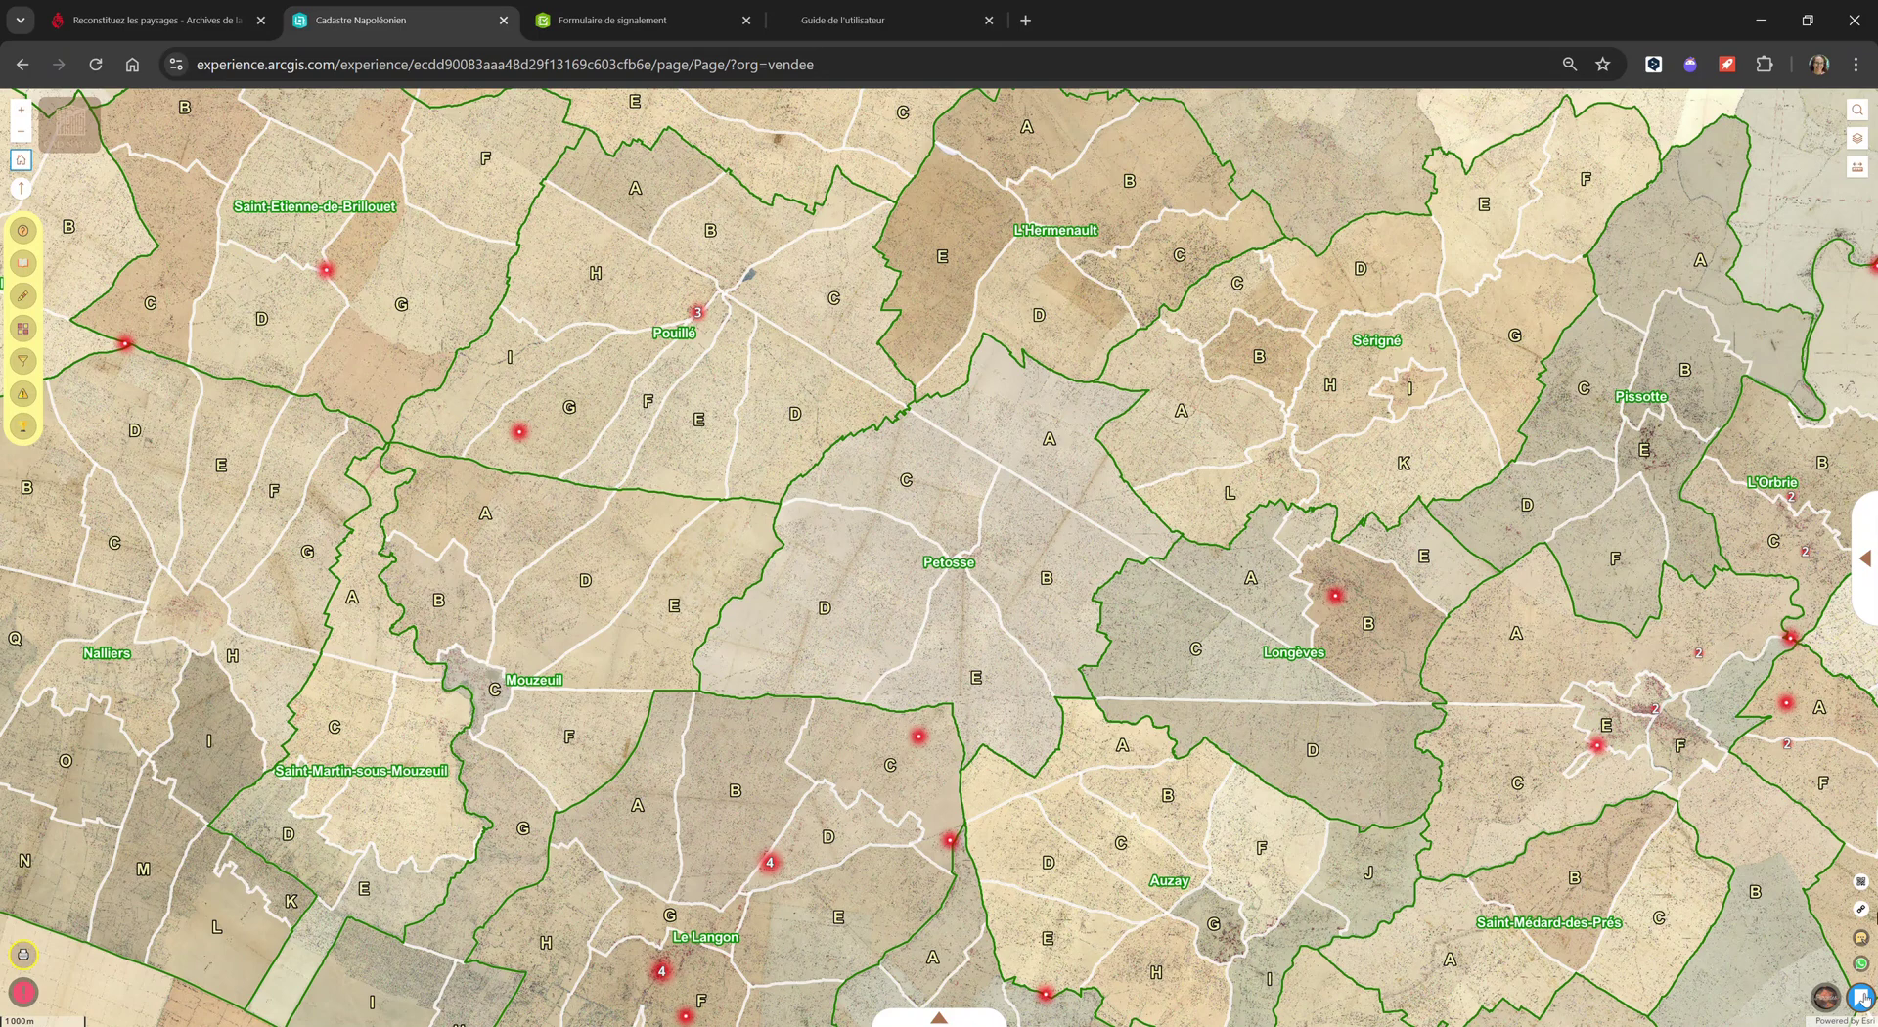
{"action": "left_click", "coordinate": [1861, 939]}
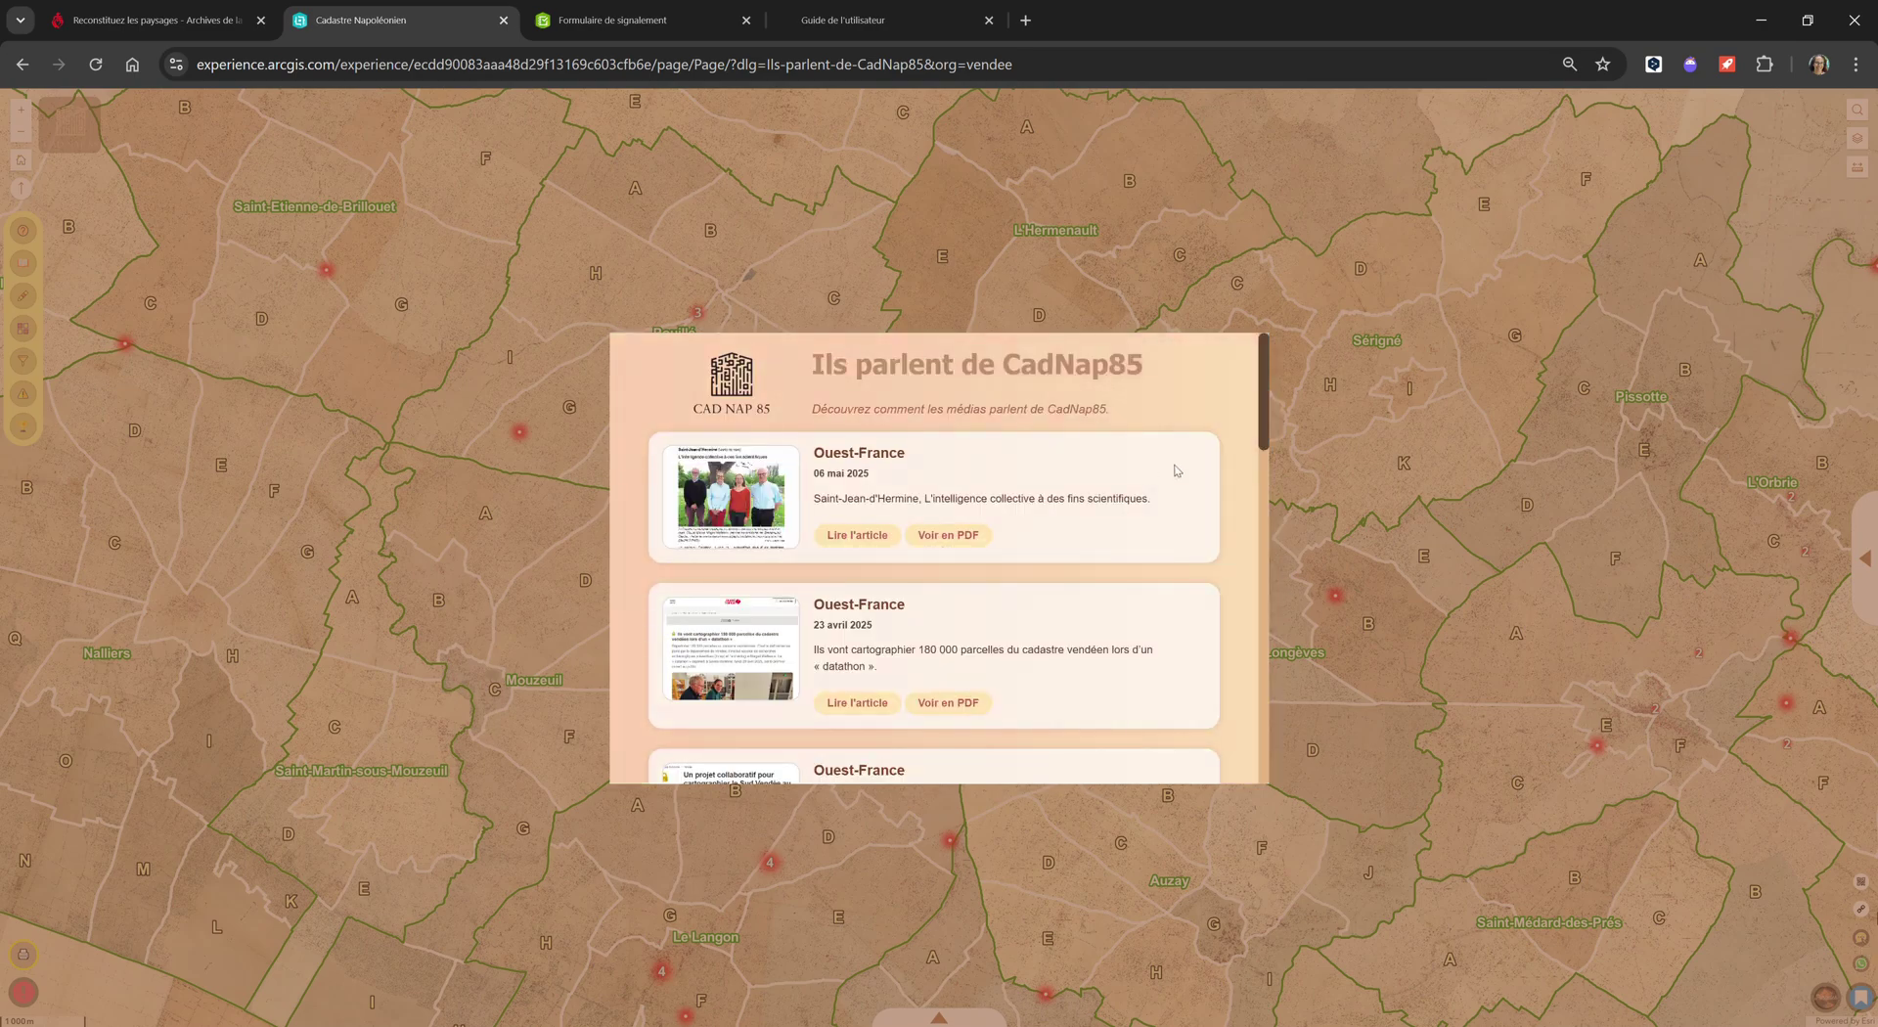
{"action": "left_click_drag", "start_coordinate": [1263, 433], "coordinate": [1264, 462]}
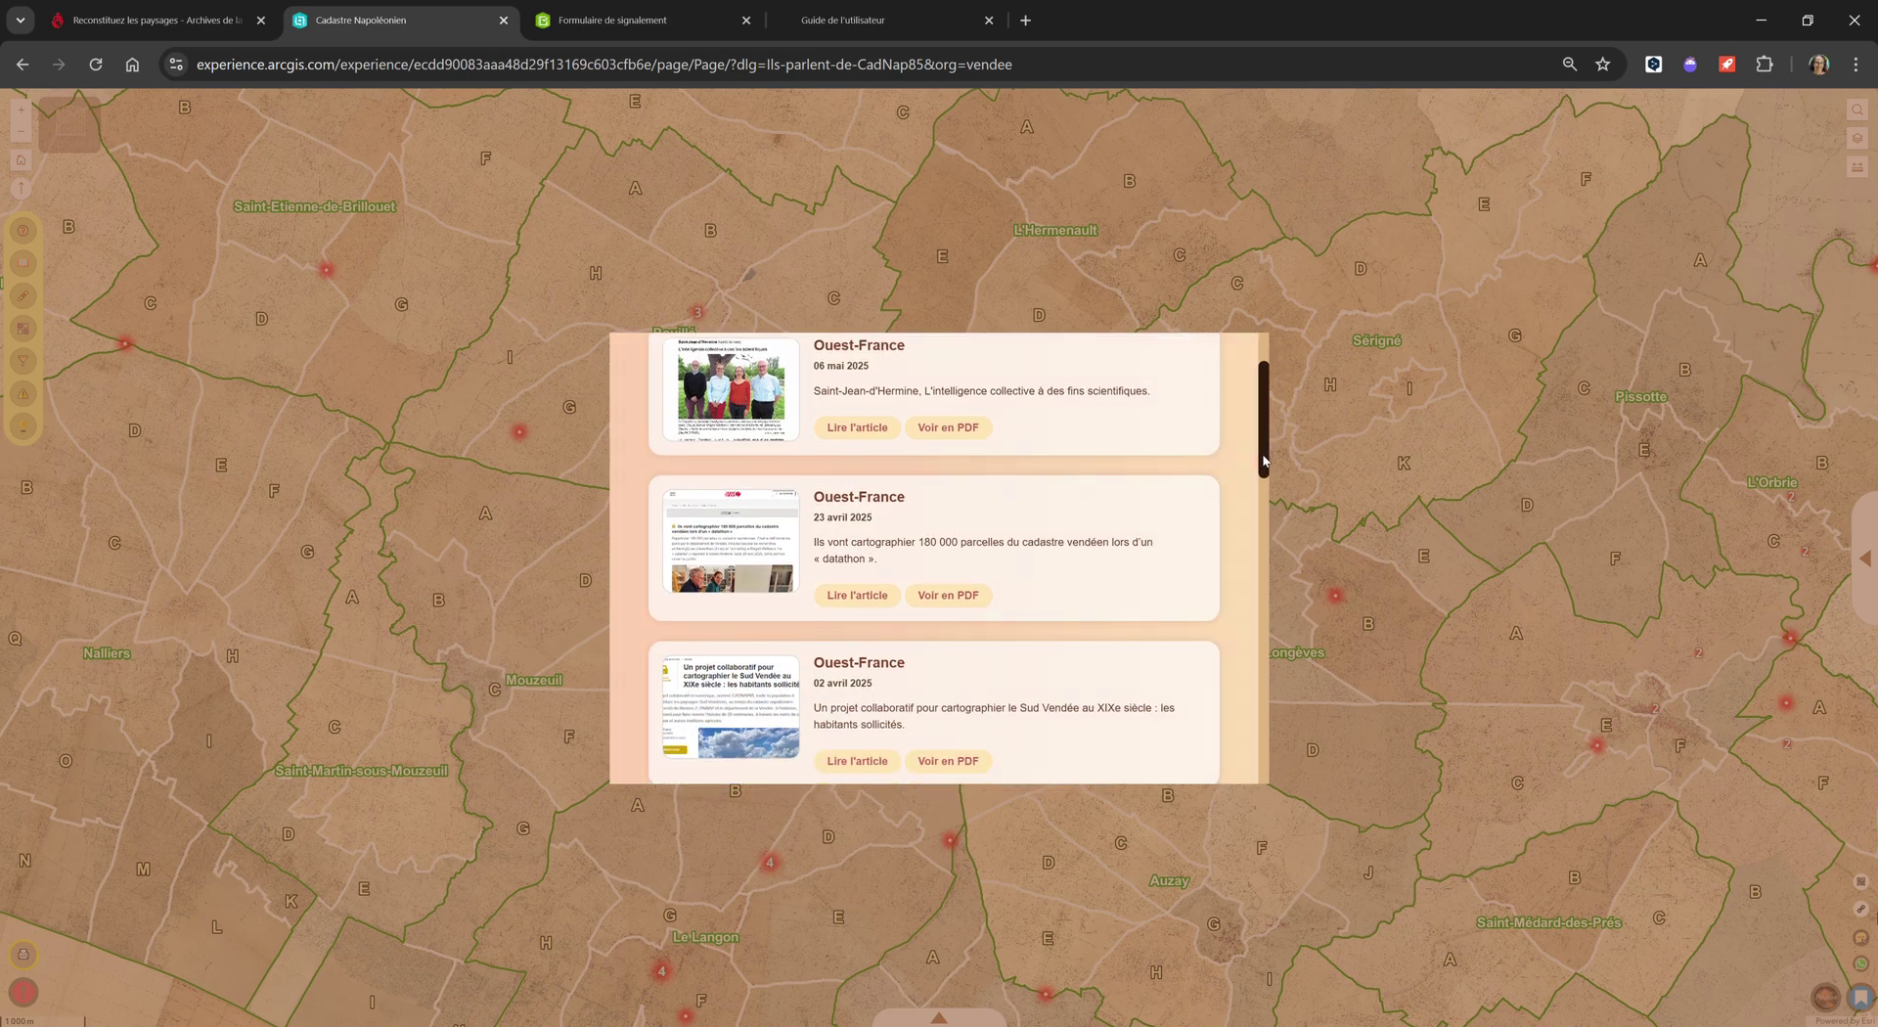
{"action": "left_click_drag", "start_coordinate": [1263, 461], "coordinate": [1219, 427]}
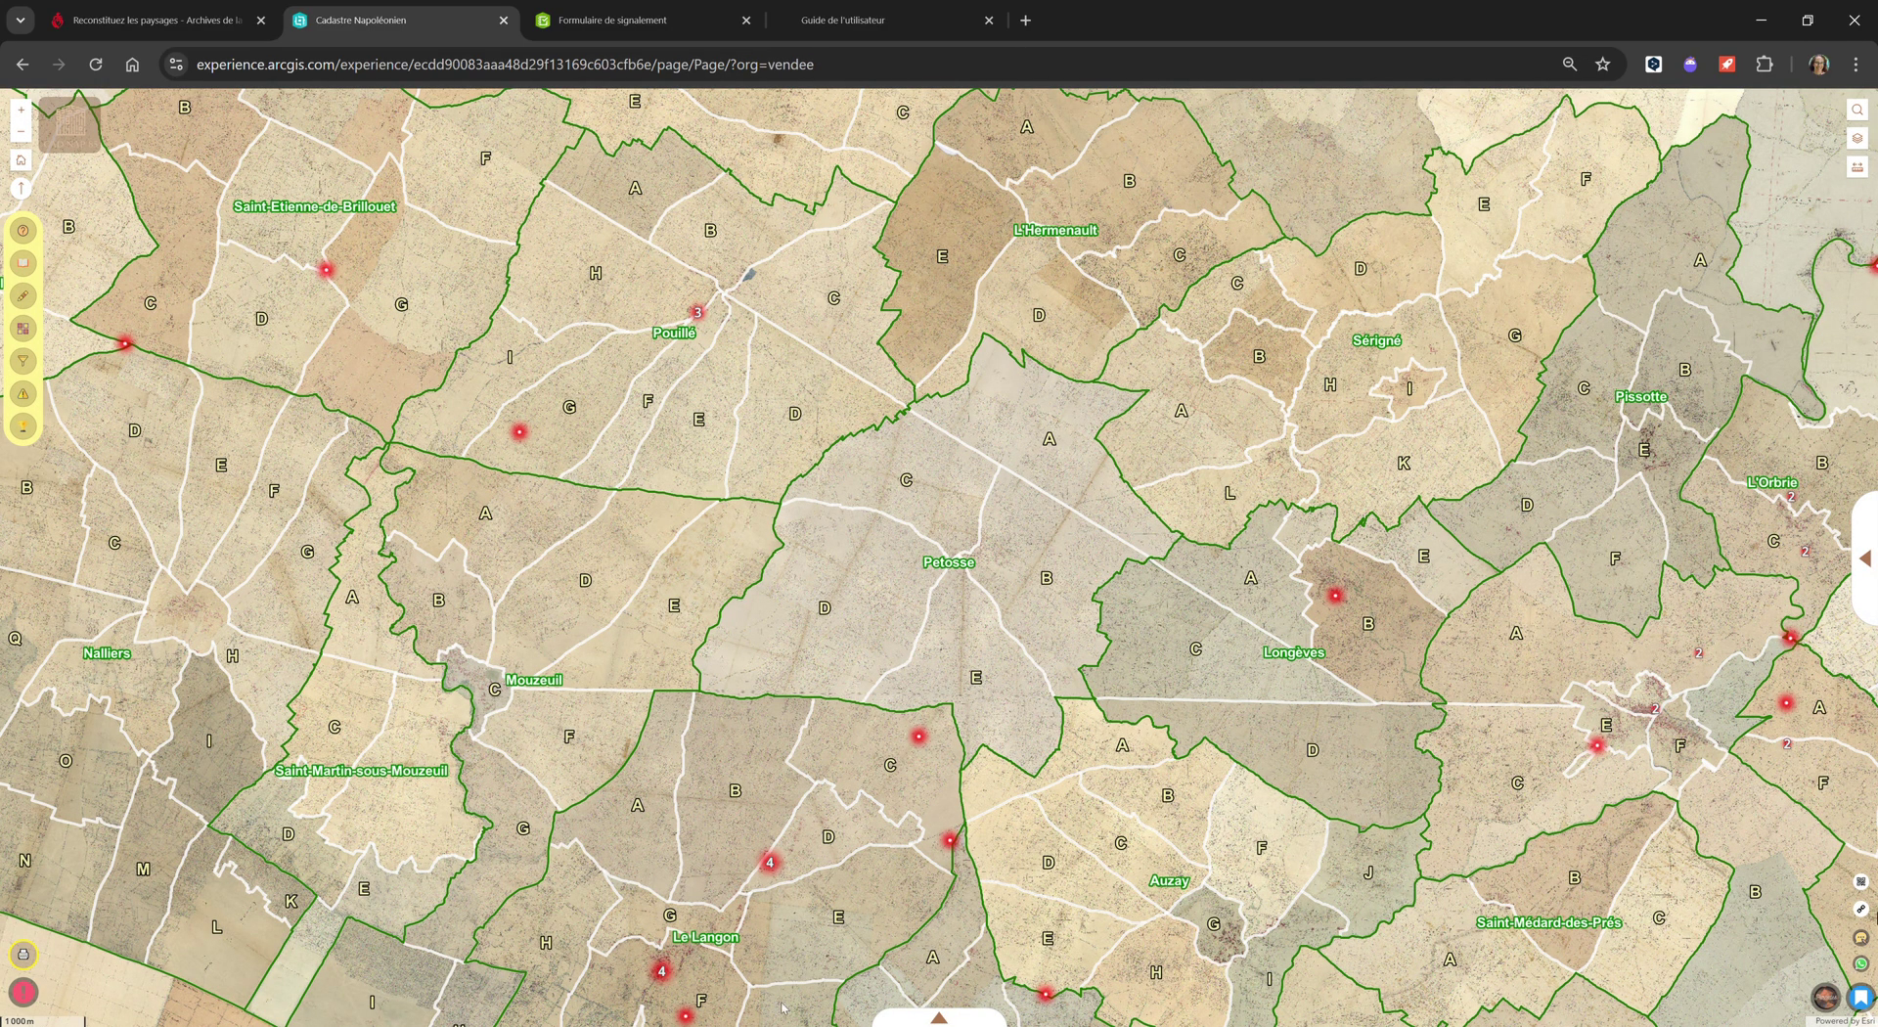
Step: Search the parcel attribute table for the commune Saint-Valérien, examine its entries and collapse the table
{"action": "left_click", "coordinate": [927, 1021]}
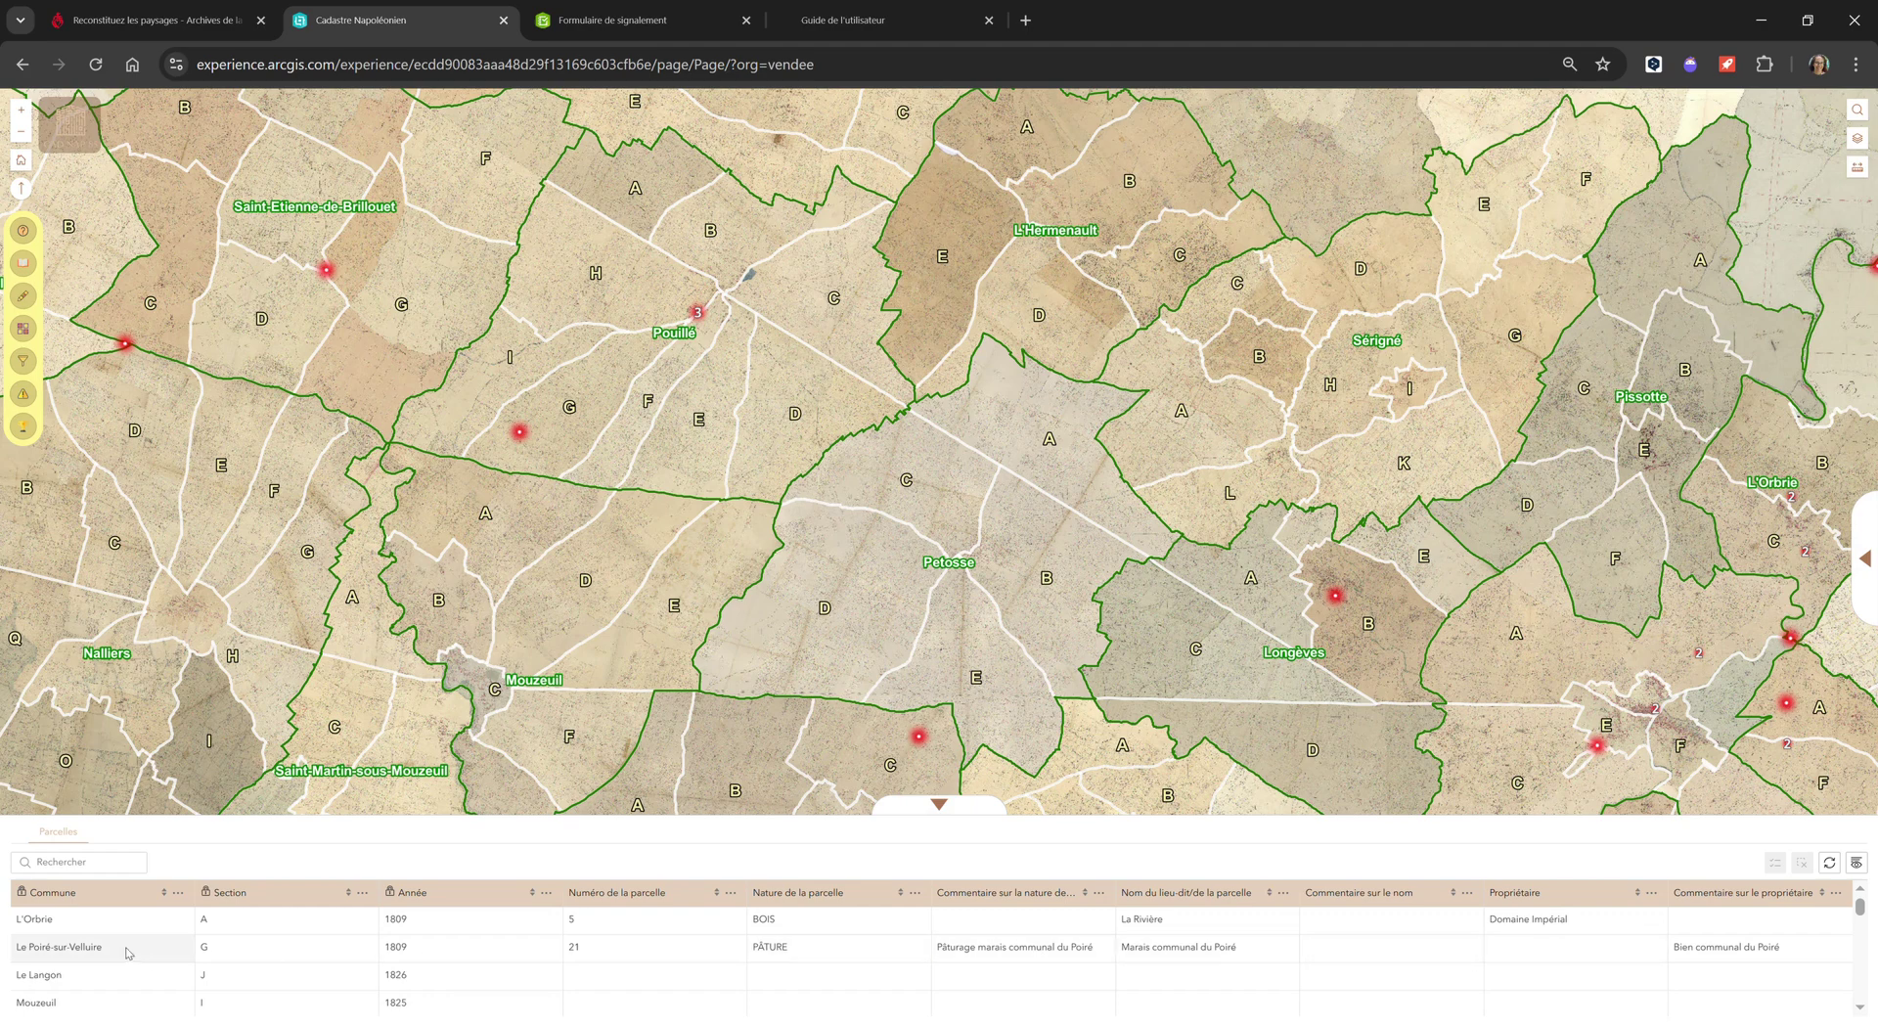
{"action": "left_click", "coordinate": [81, 868]}
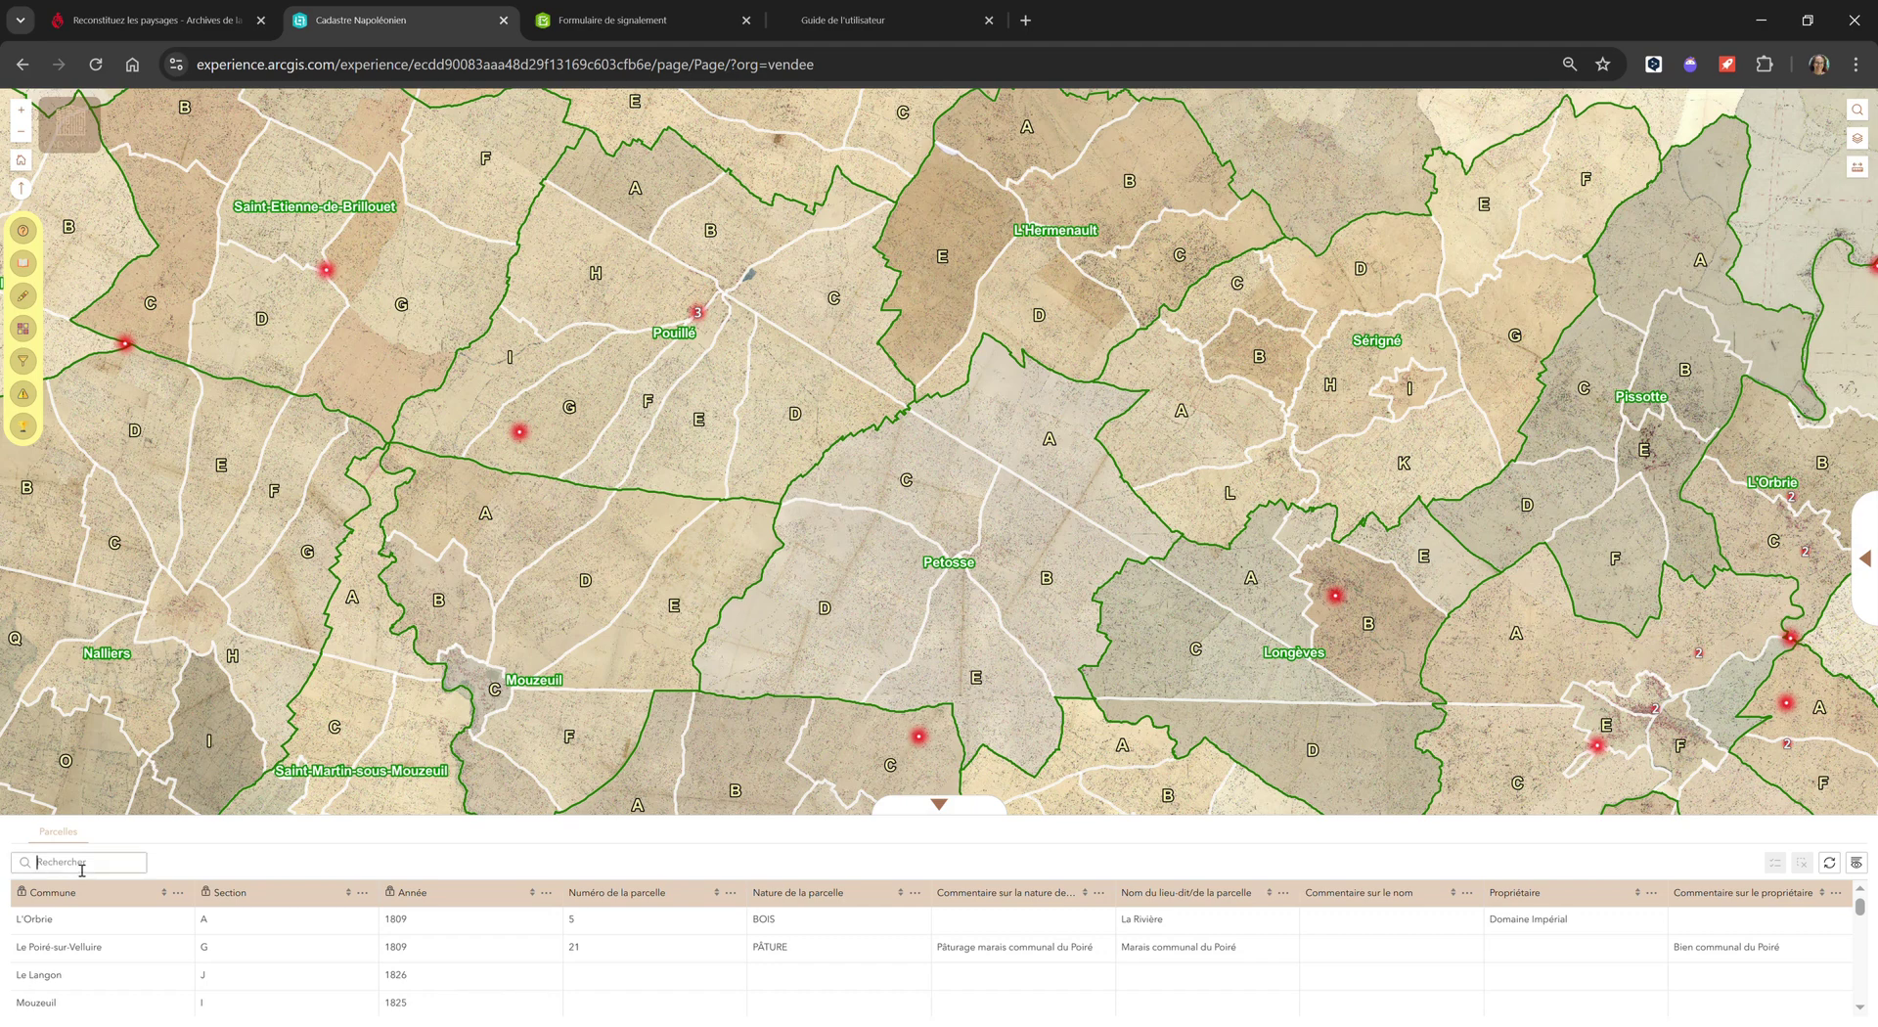
{"action": "type", "text": "sait"}
{"action": "type", "text": "int-valérien"}
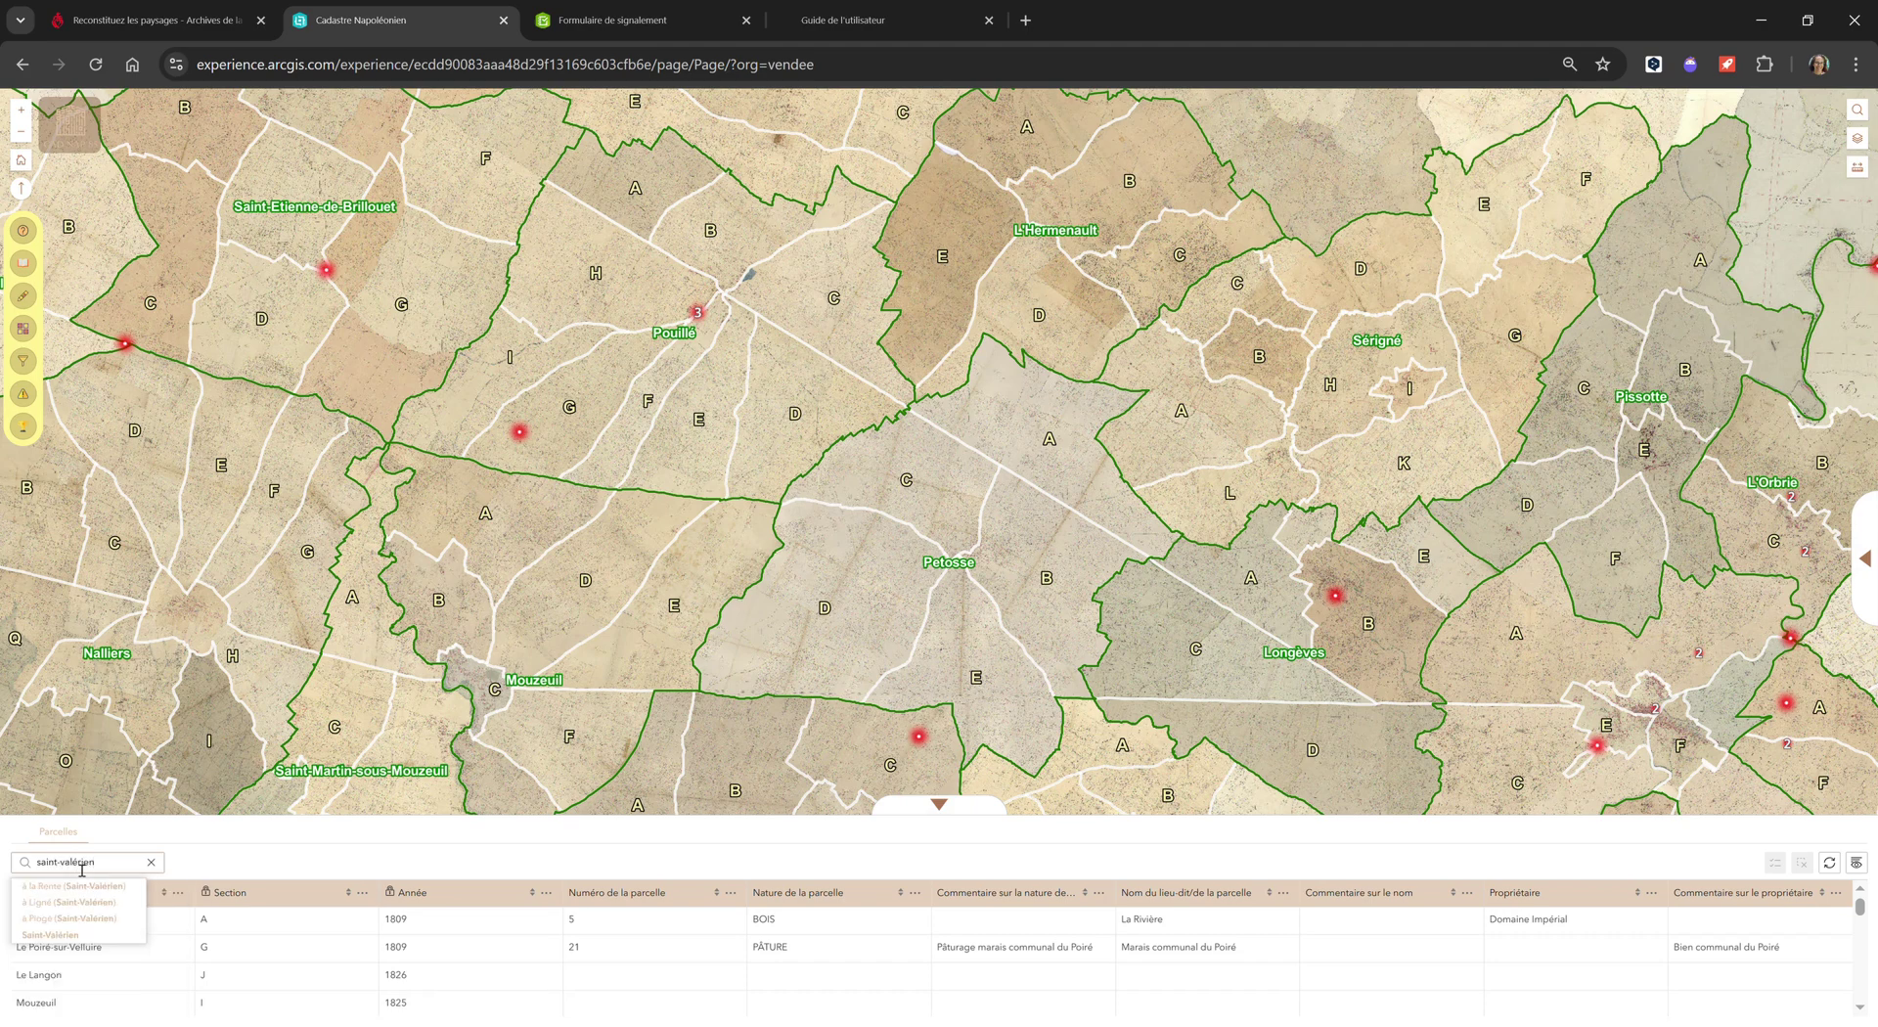
{"action": "left_click", "coordinate": [81, 936]}
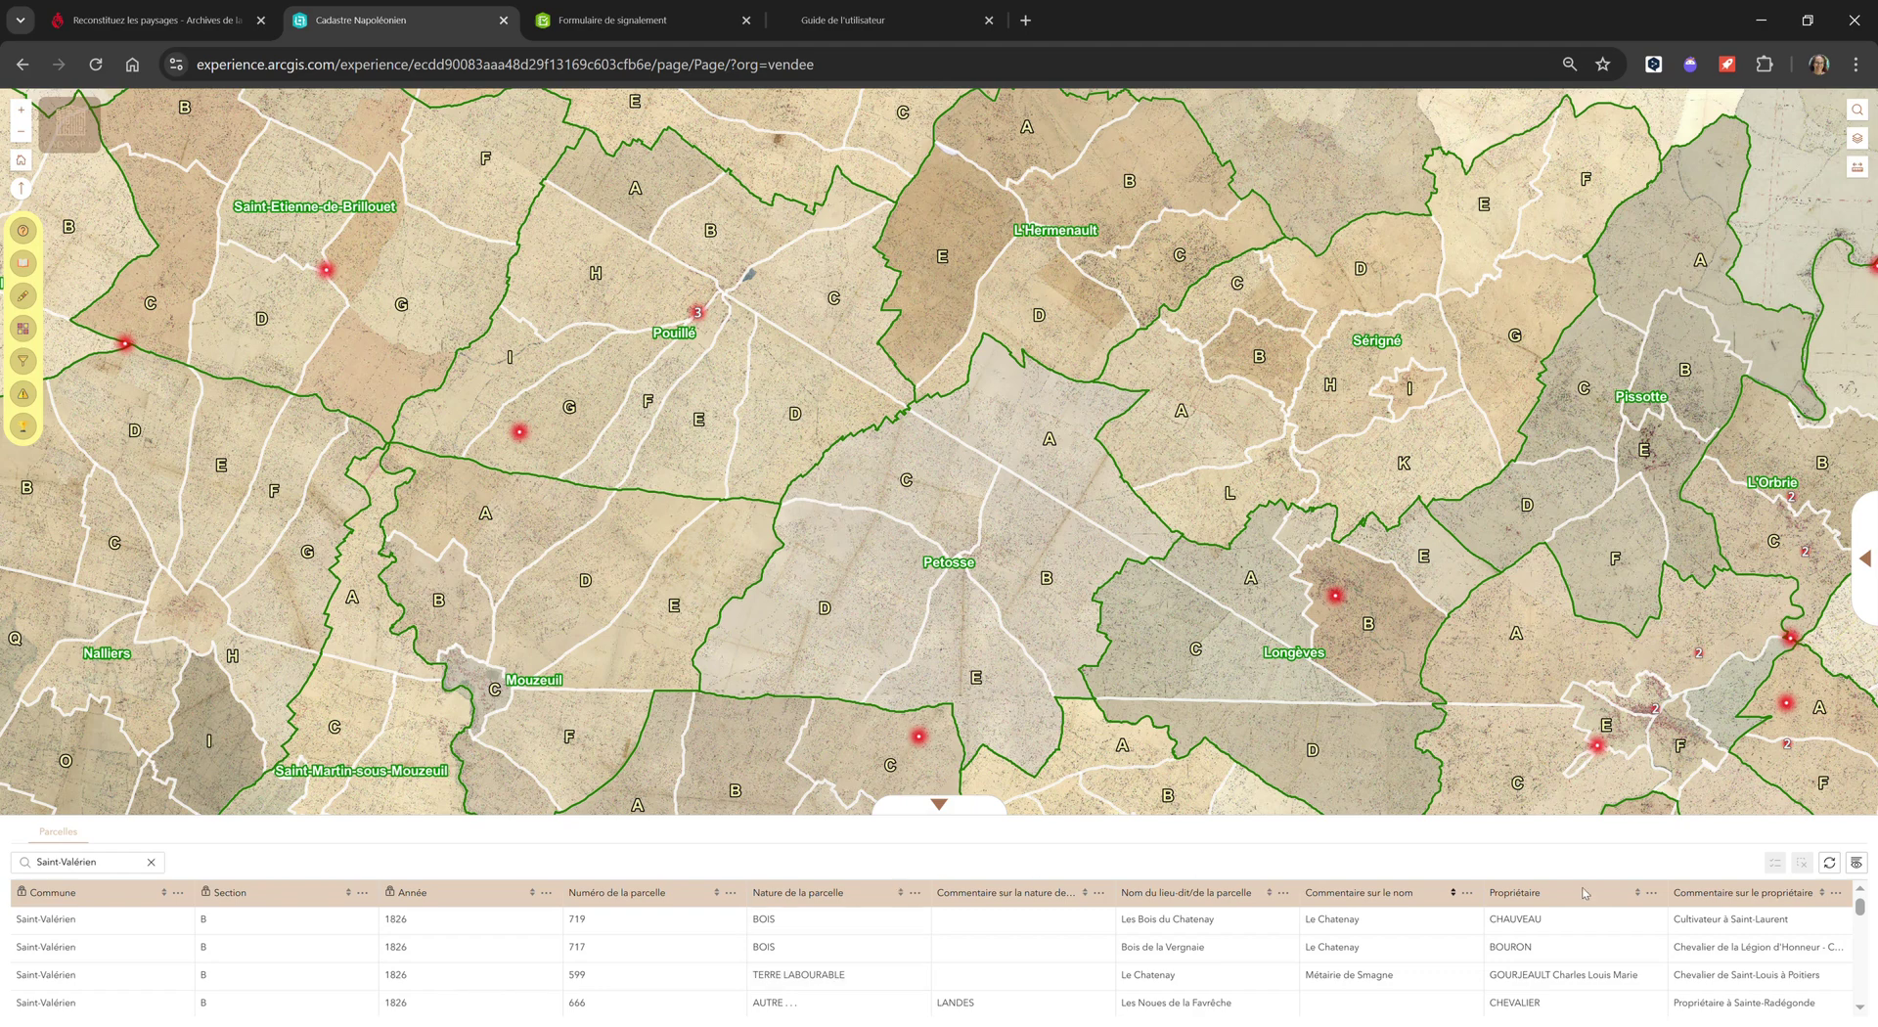
{"action": "scroll", "coordinate": [1605, 988], "scroll_direction": "down", "scroll_amount": 3}
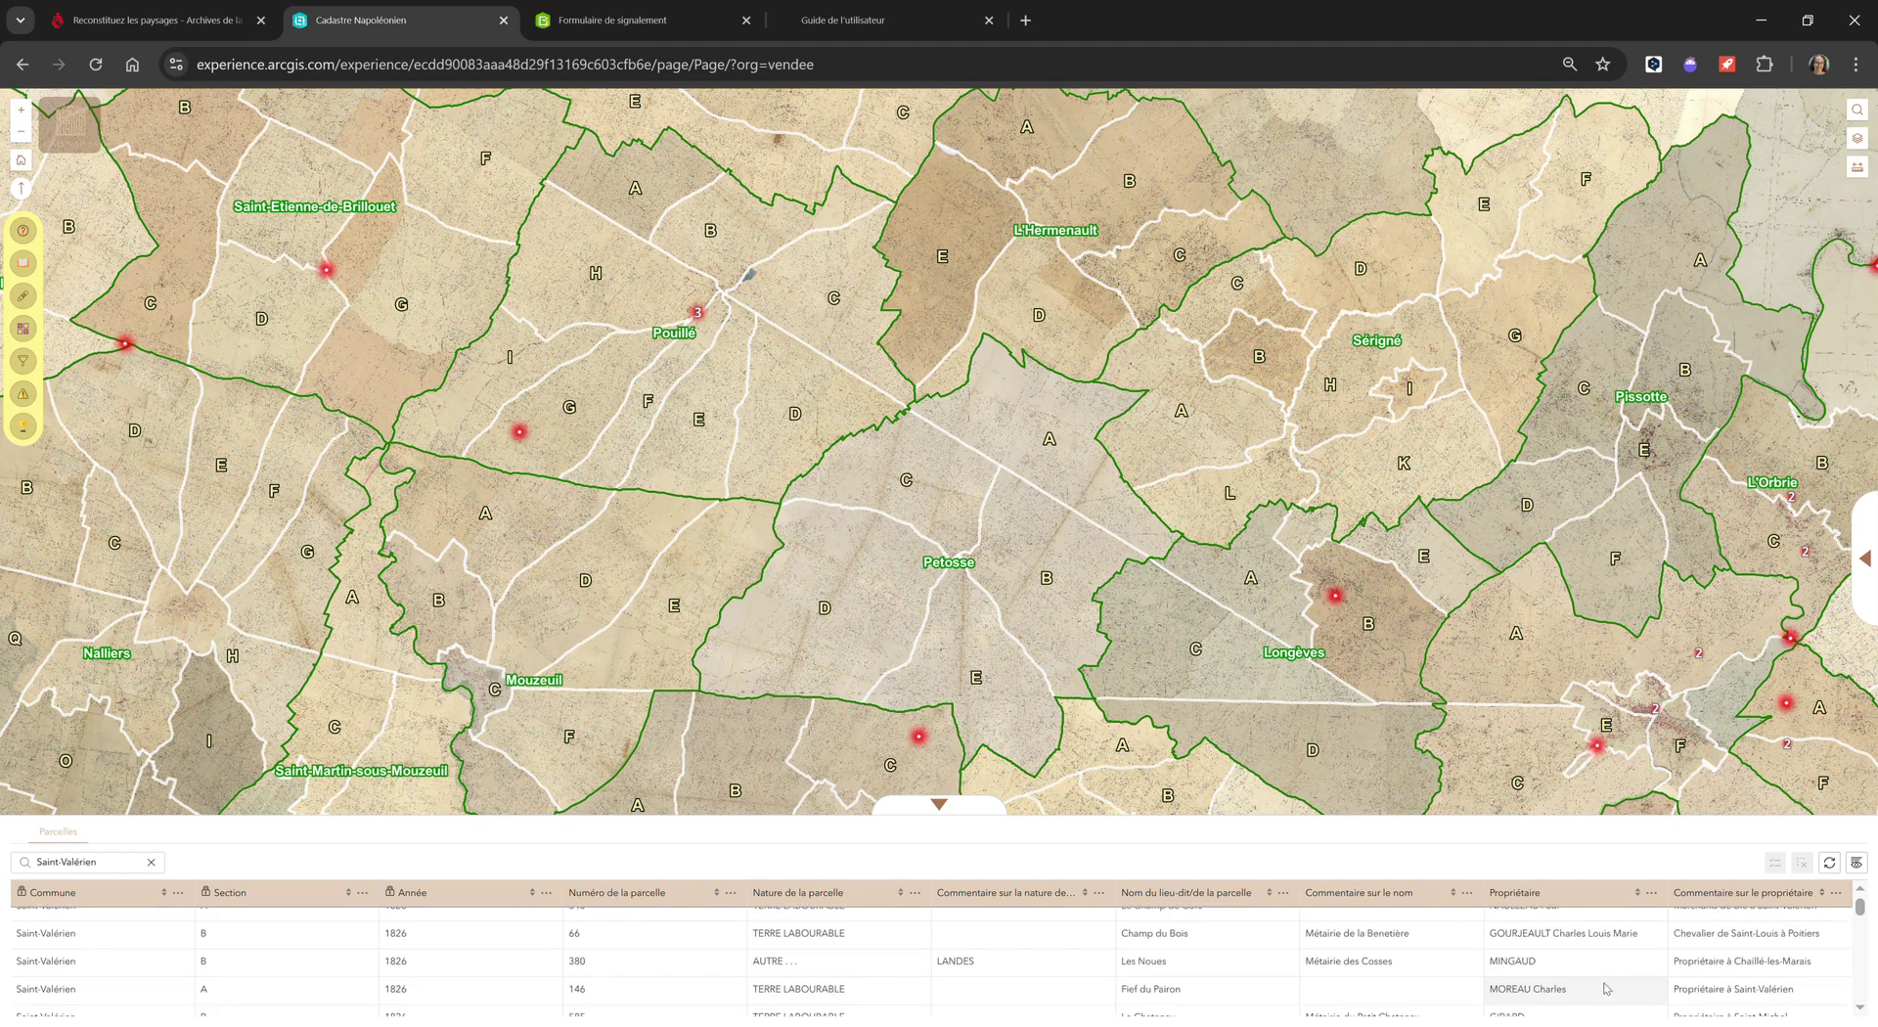
{"action": "left_click", "coordinate": [939, 806]}
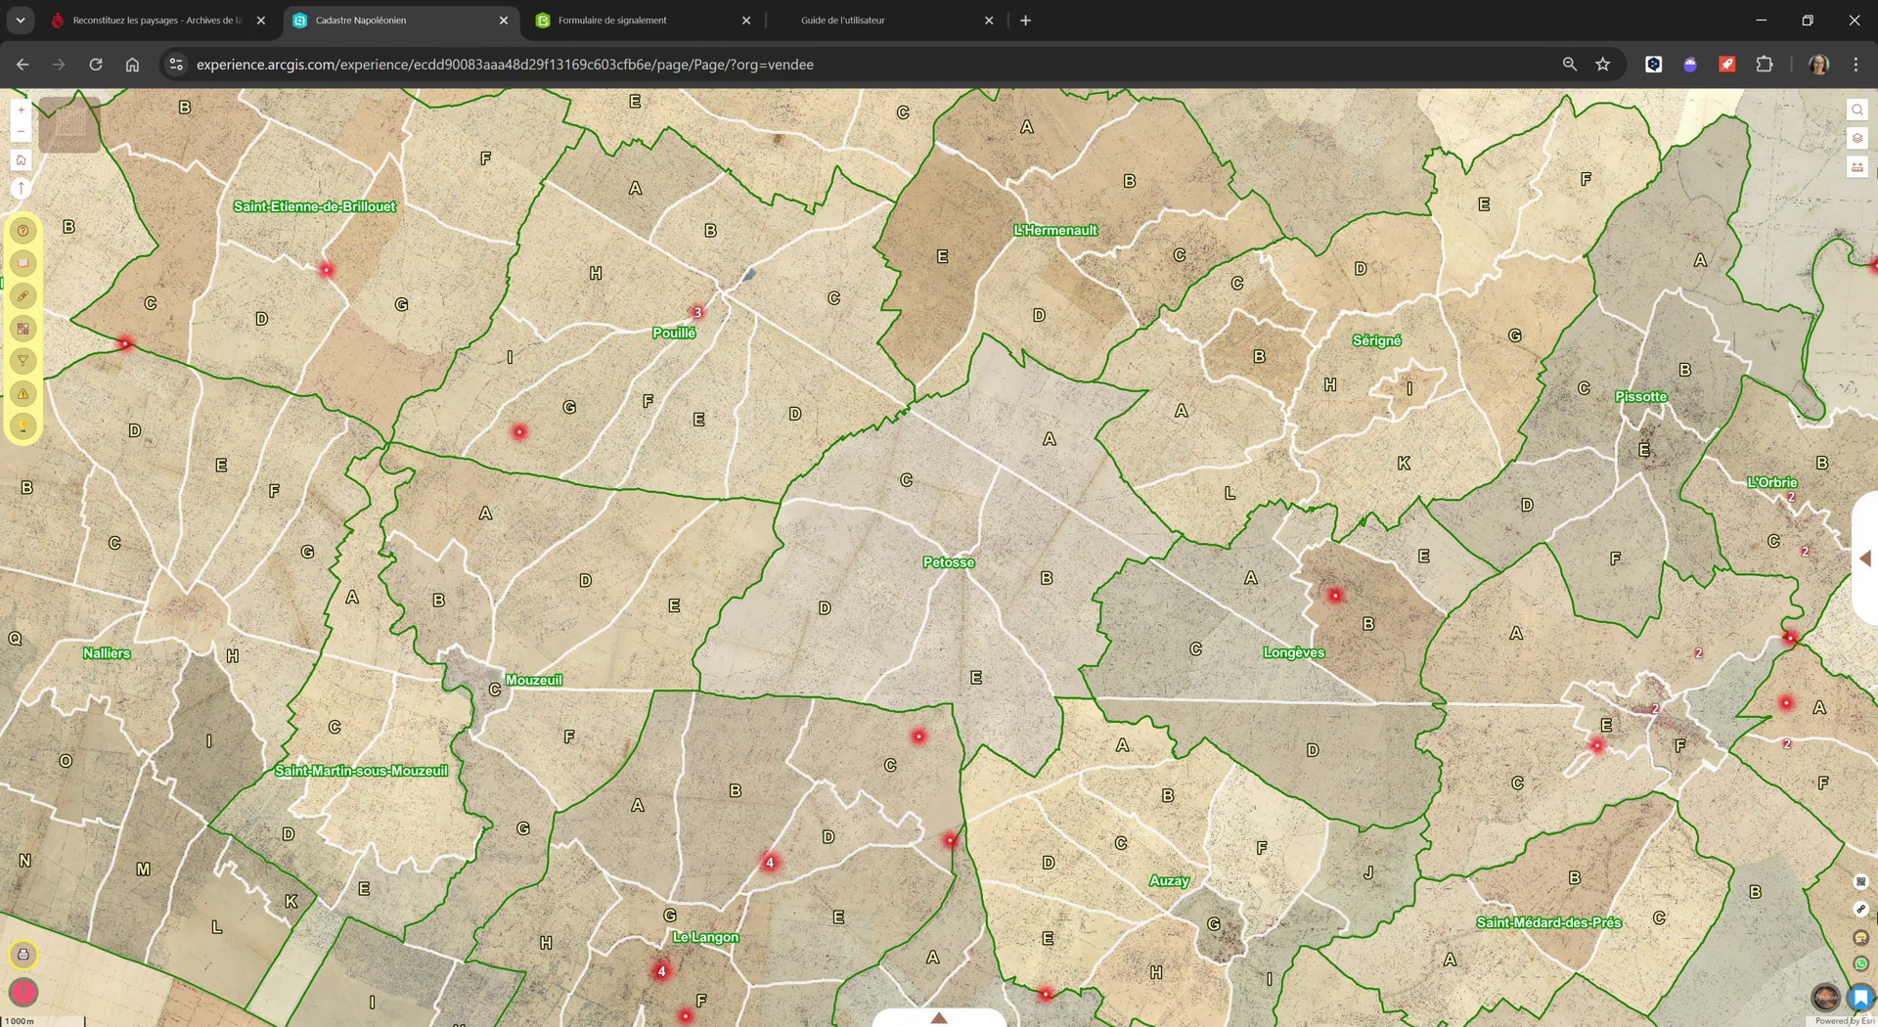
Step: Locate Le Langon, Vendée, Pays de la Loire on the map with the place search, and close the search
{"action": "left_click", "coordinate": [1858, 111]}
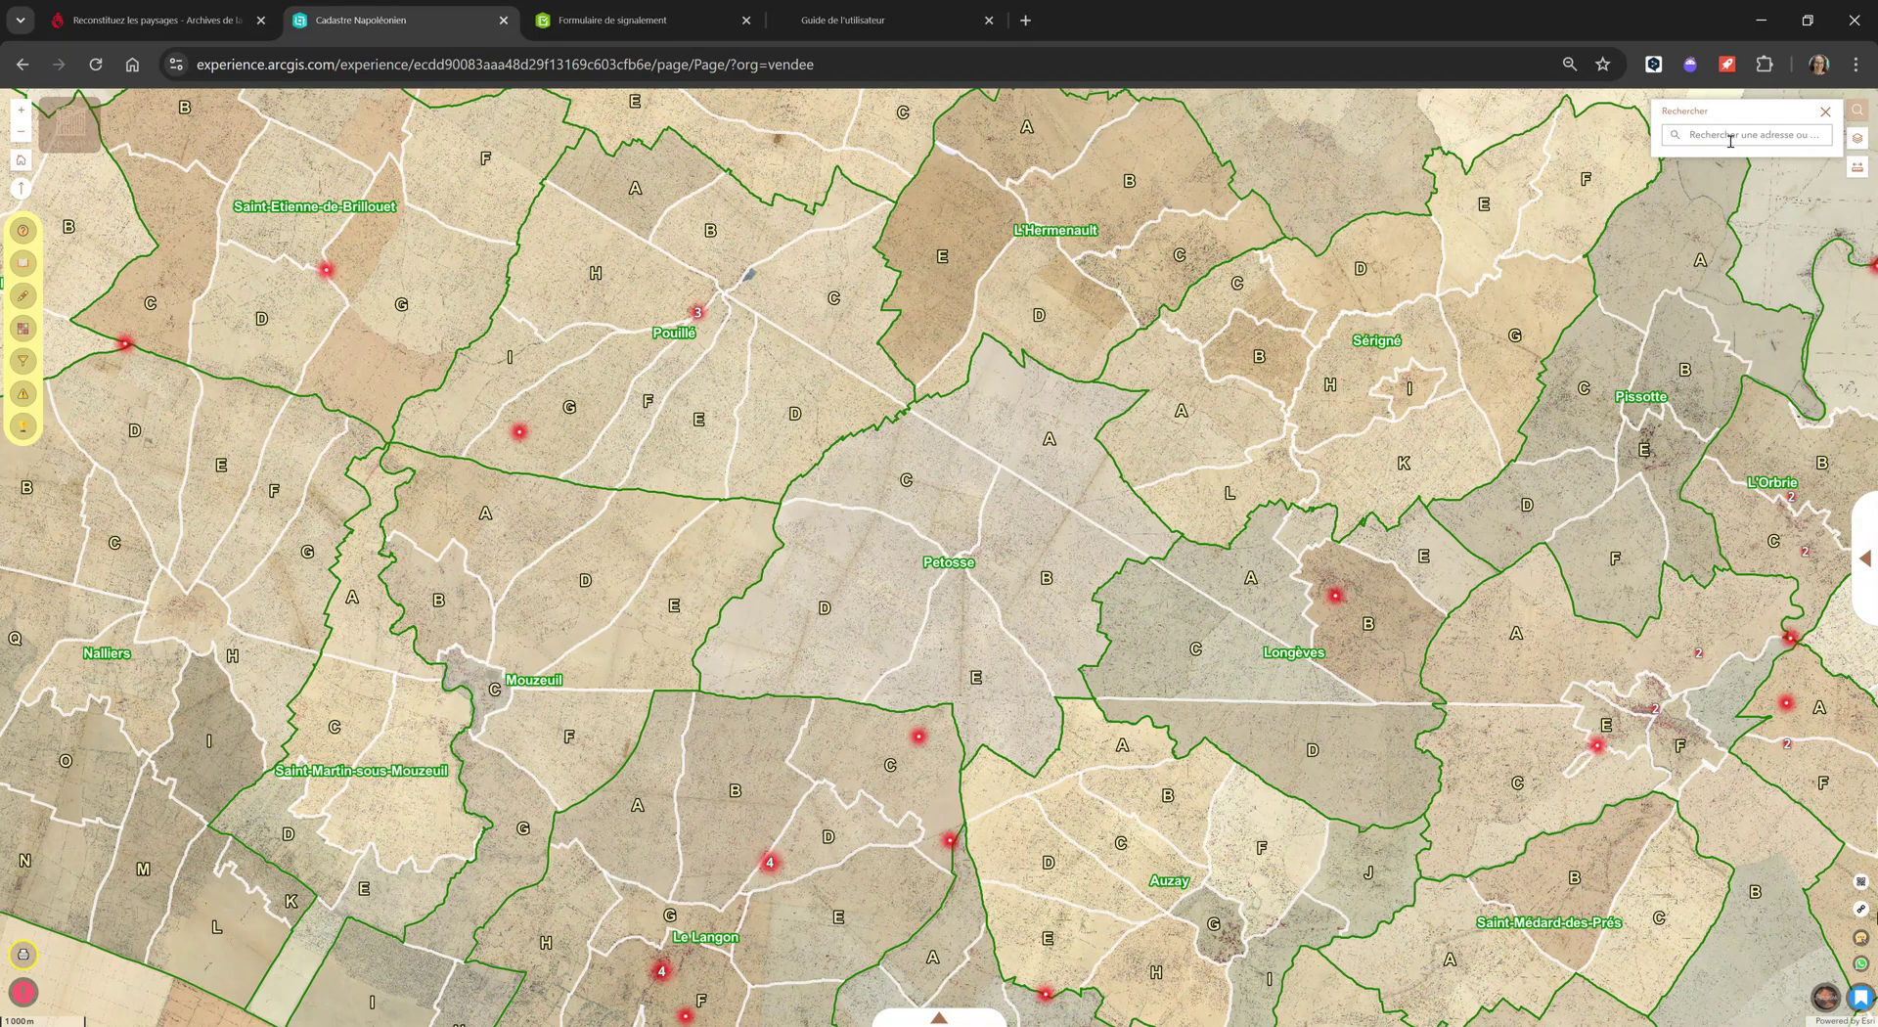
{"action": "left_click", "coordinate": [1797, 137]}
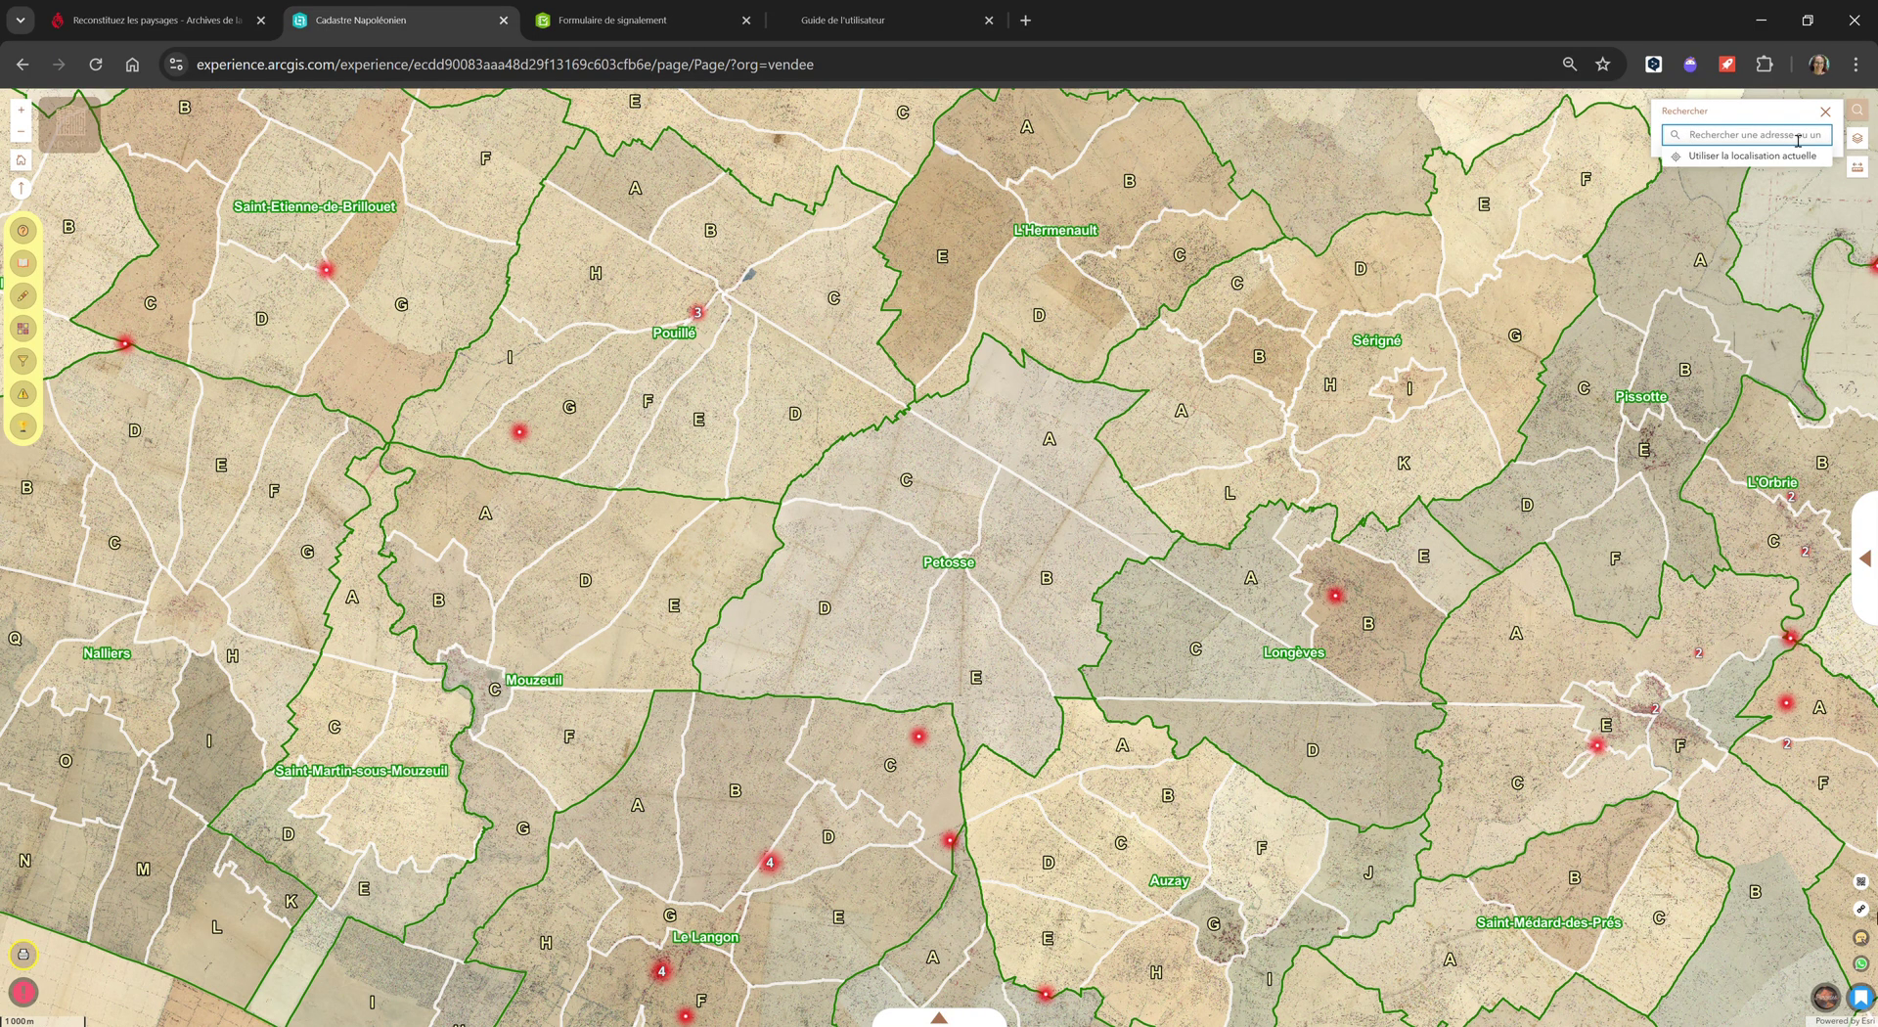
{"action": "type", "text": "le langon"}
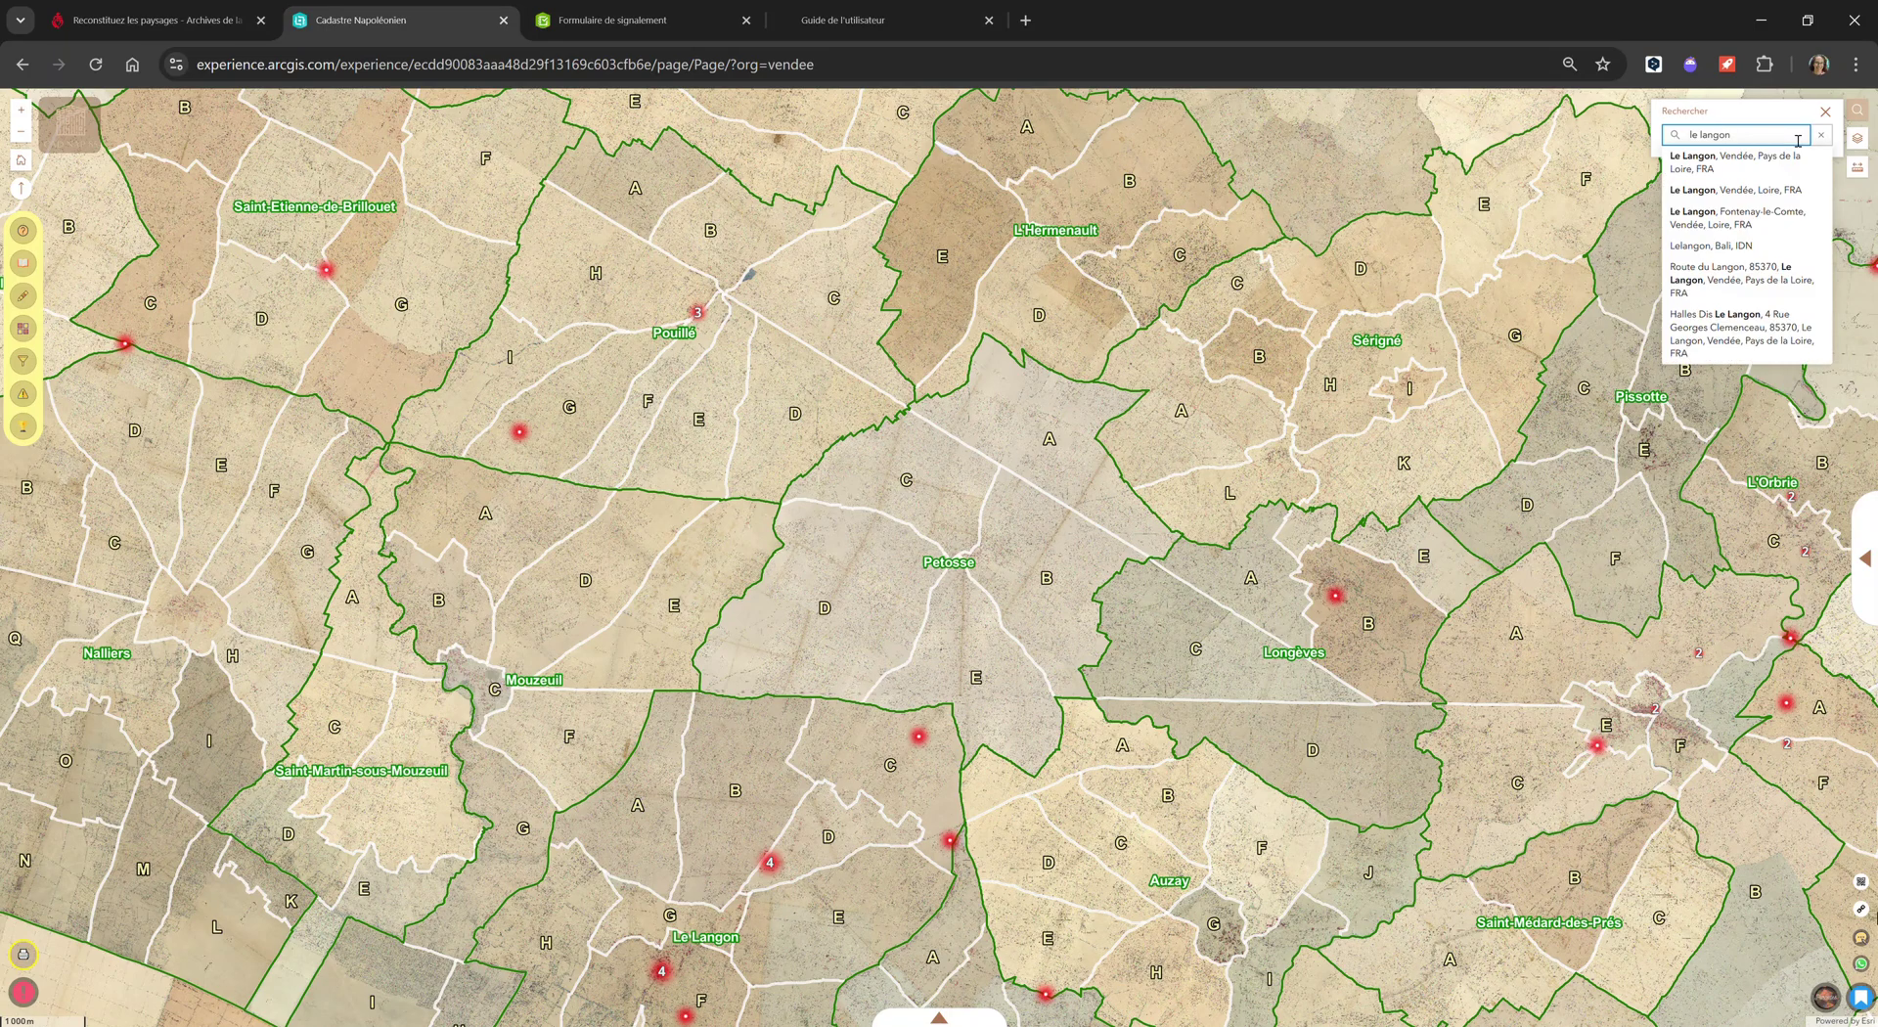
{"action": "left_click", "coordinate": [1746, 164]}
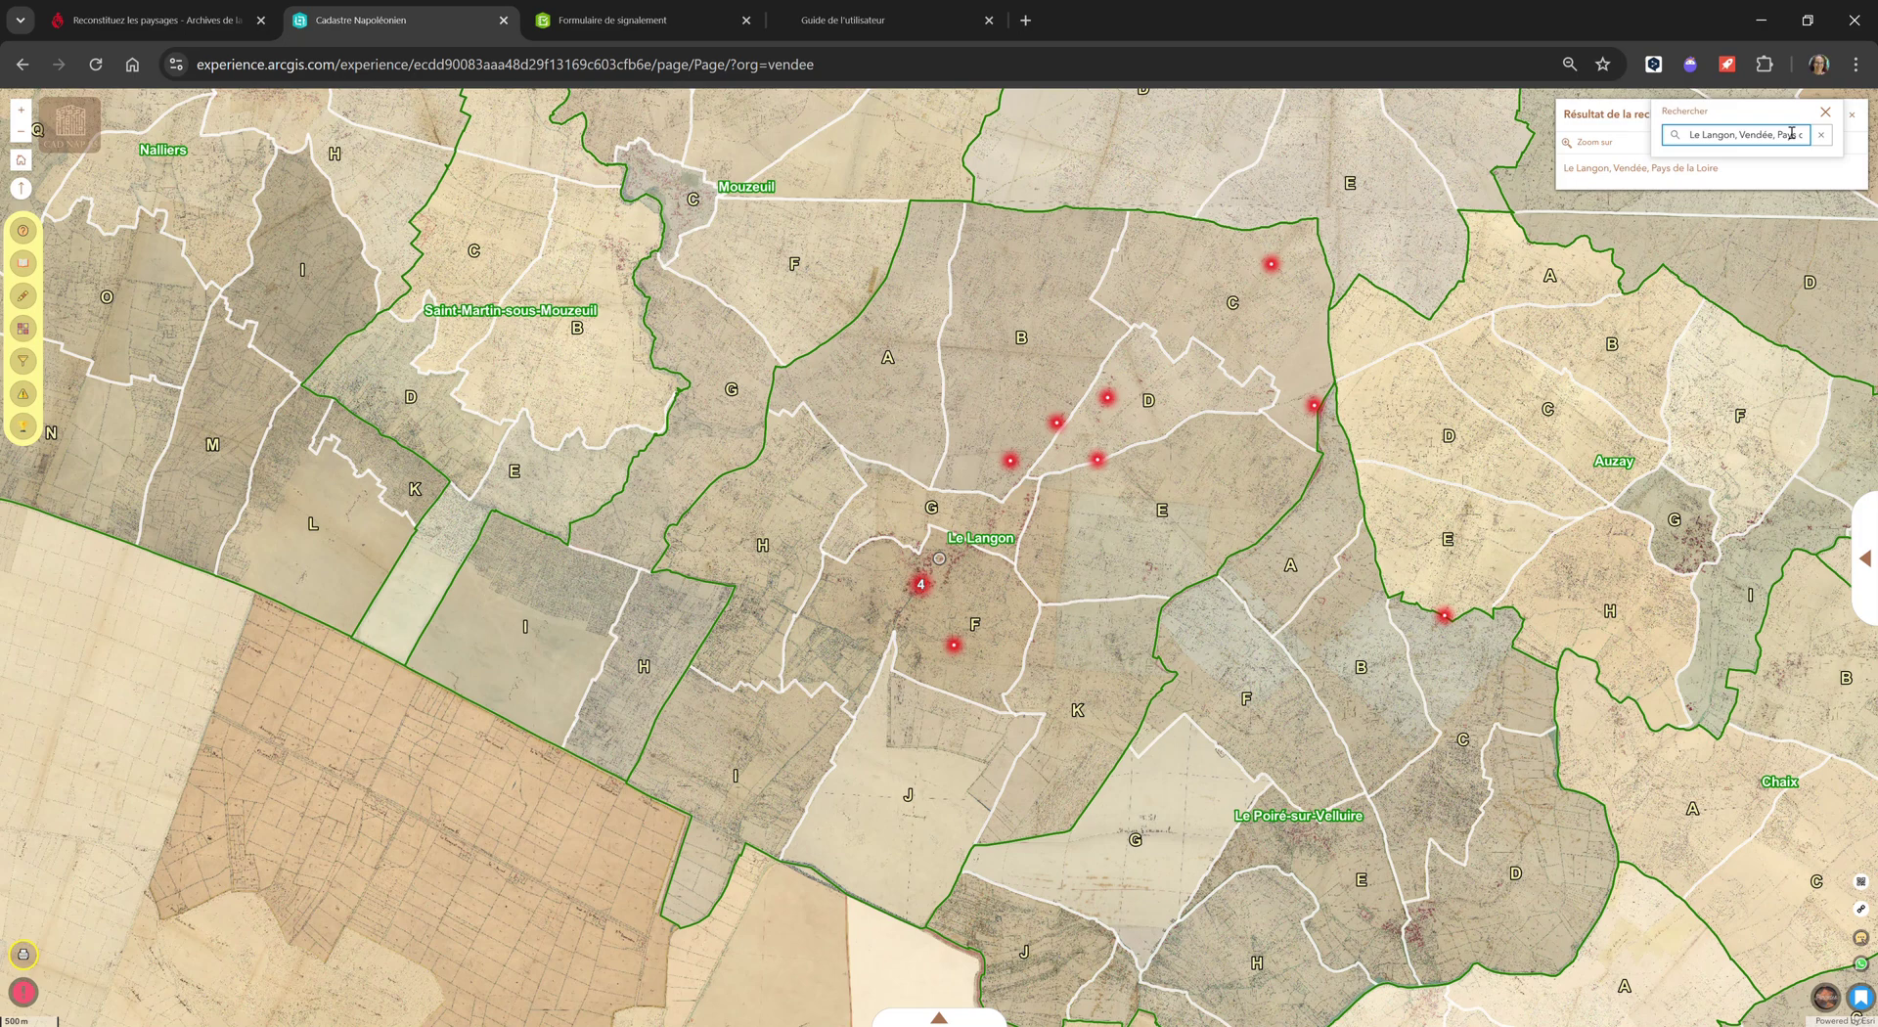
{"action": "left_click", "coordinate": [1825, 112]}
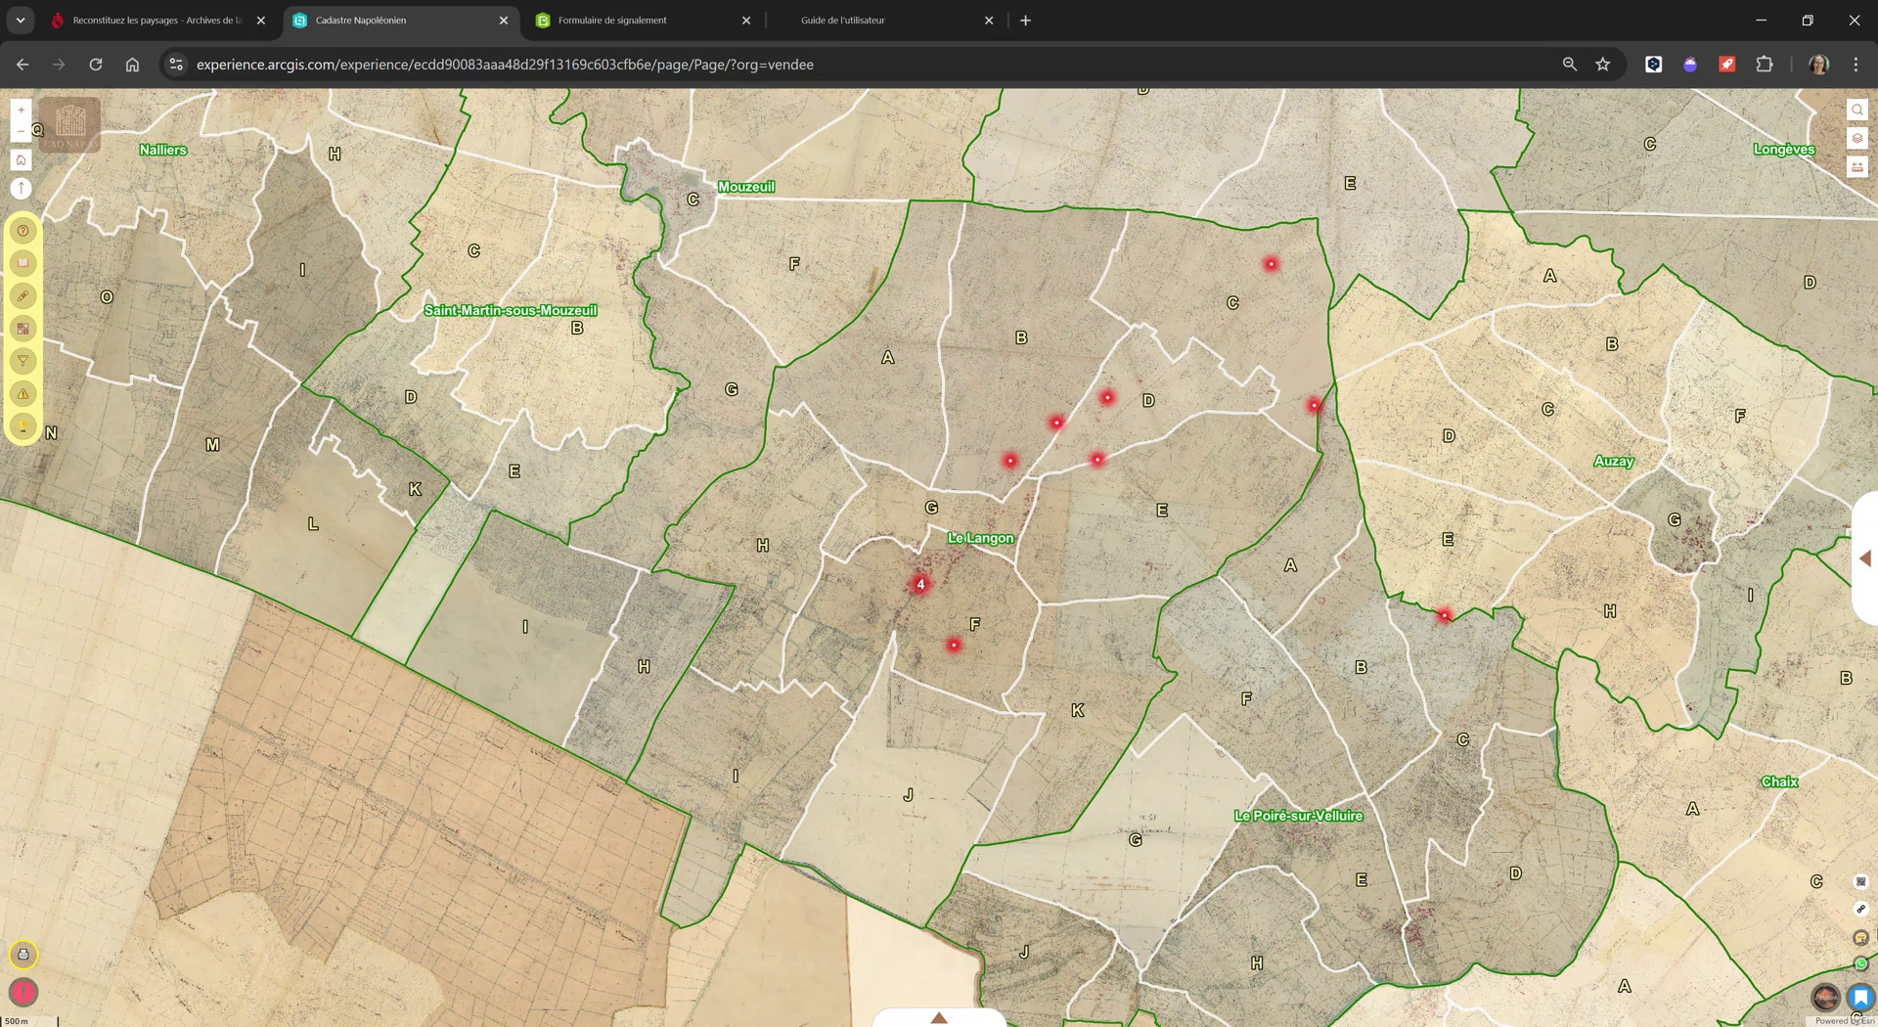
Step: Show the information on joining the community of contributors
{"action": "left_click", "coordinate": [1860, 963]}
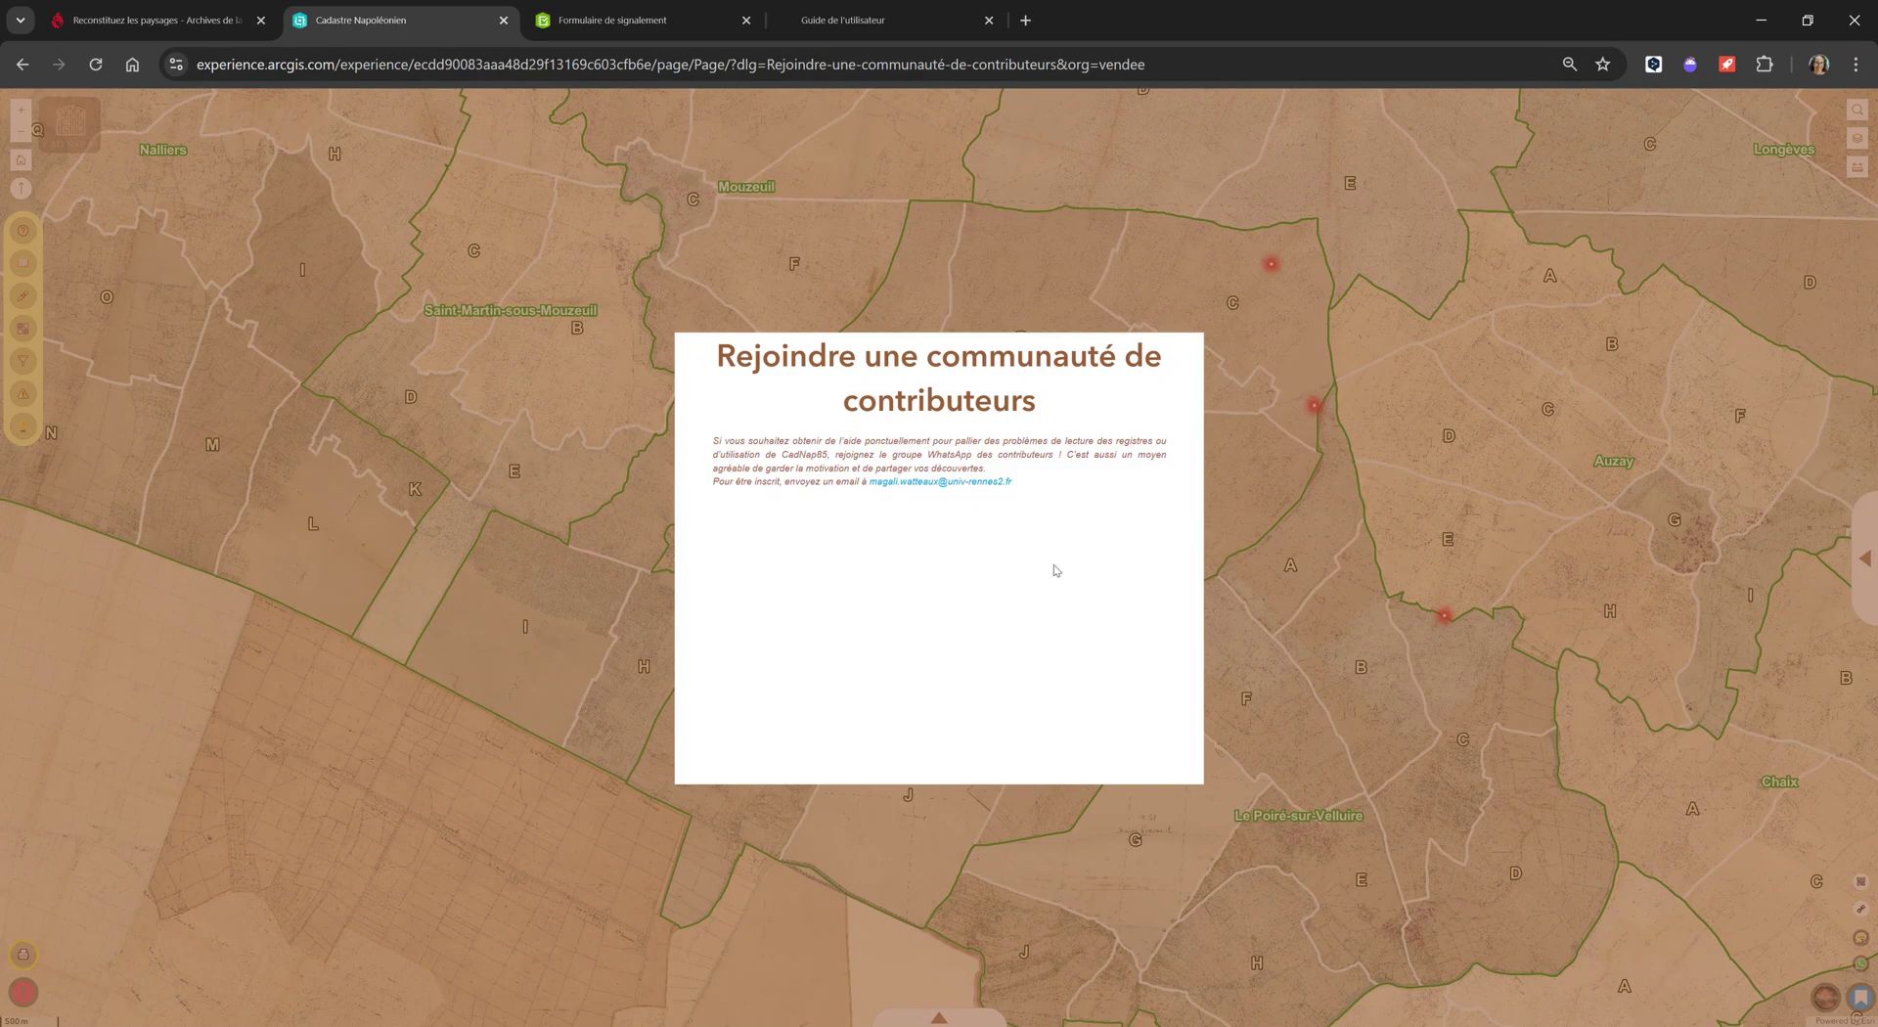